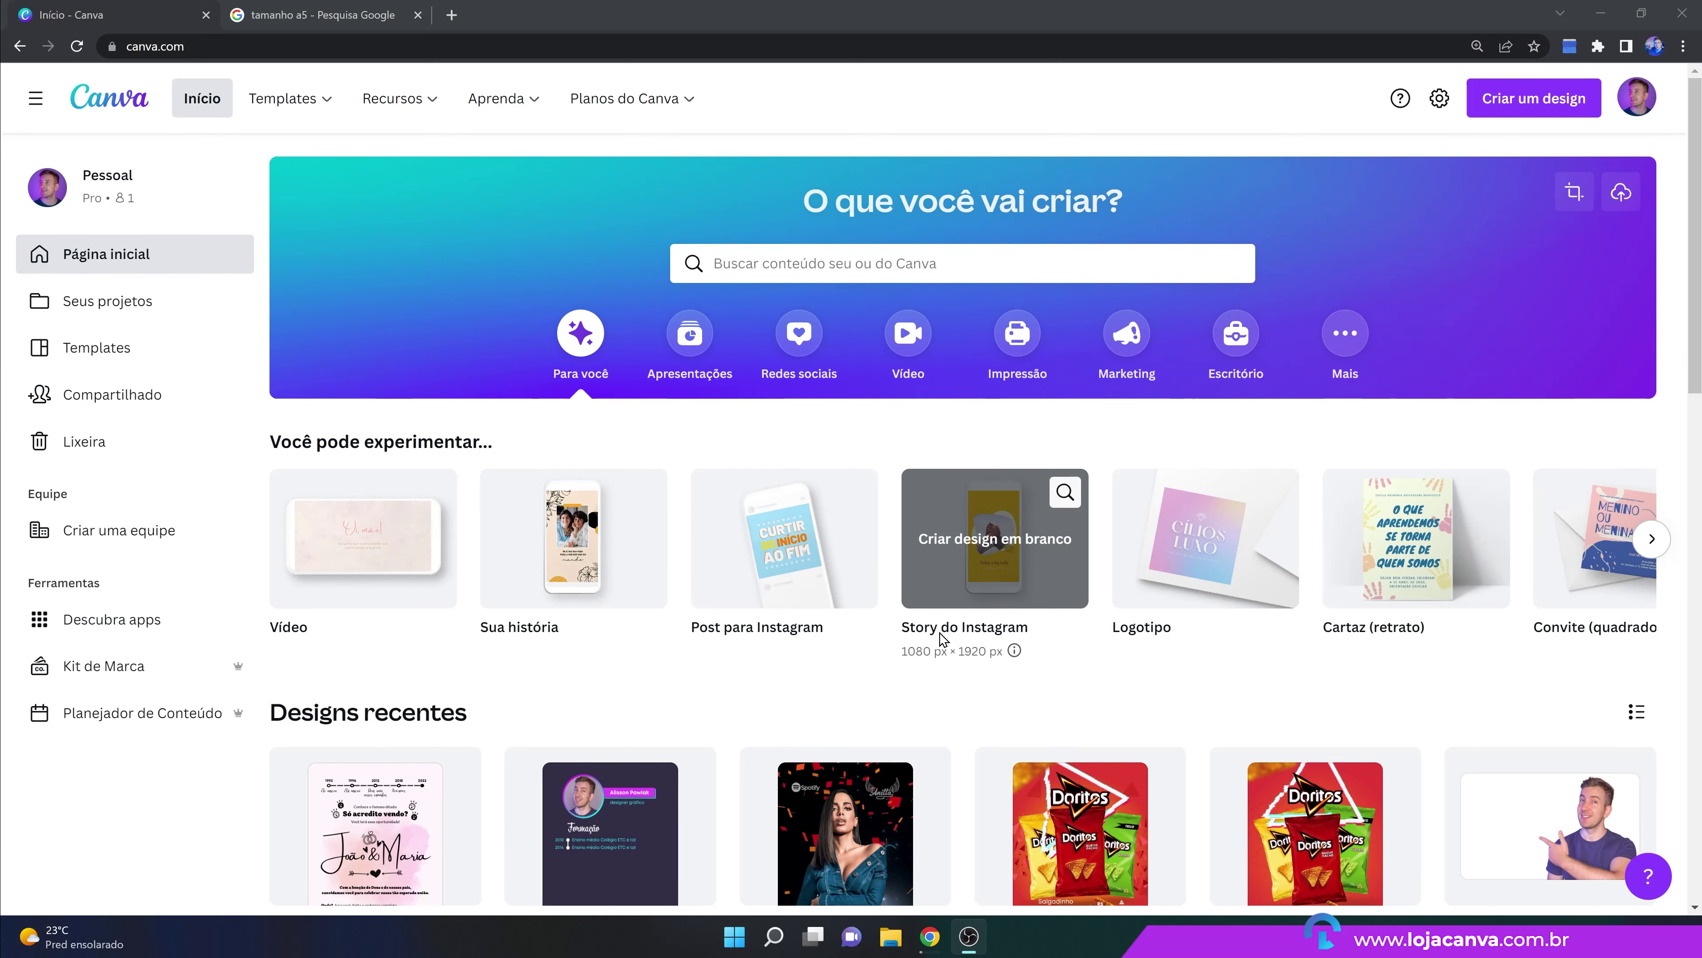
# Open the custom-size form for a new design and look up the A5 paper dimensions in the search results.
pyautogui.click(883, 449)
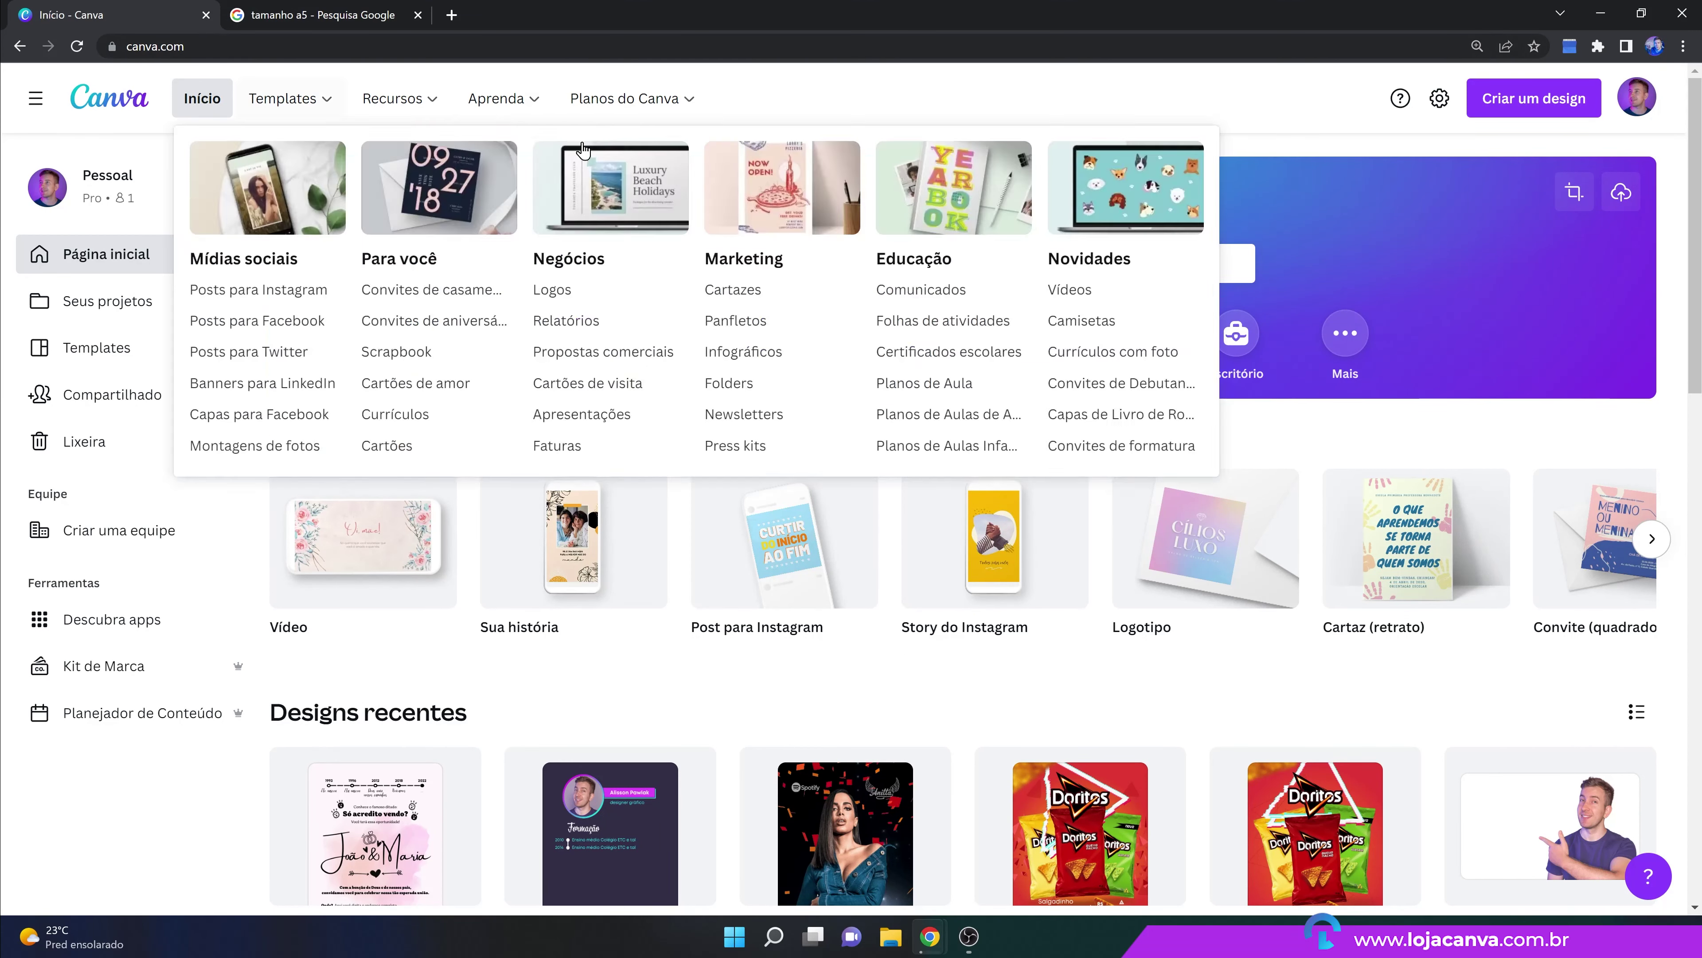
pyautogui.click(1529, 109)
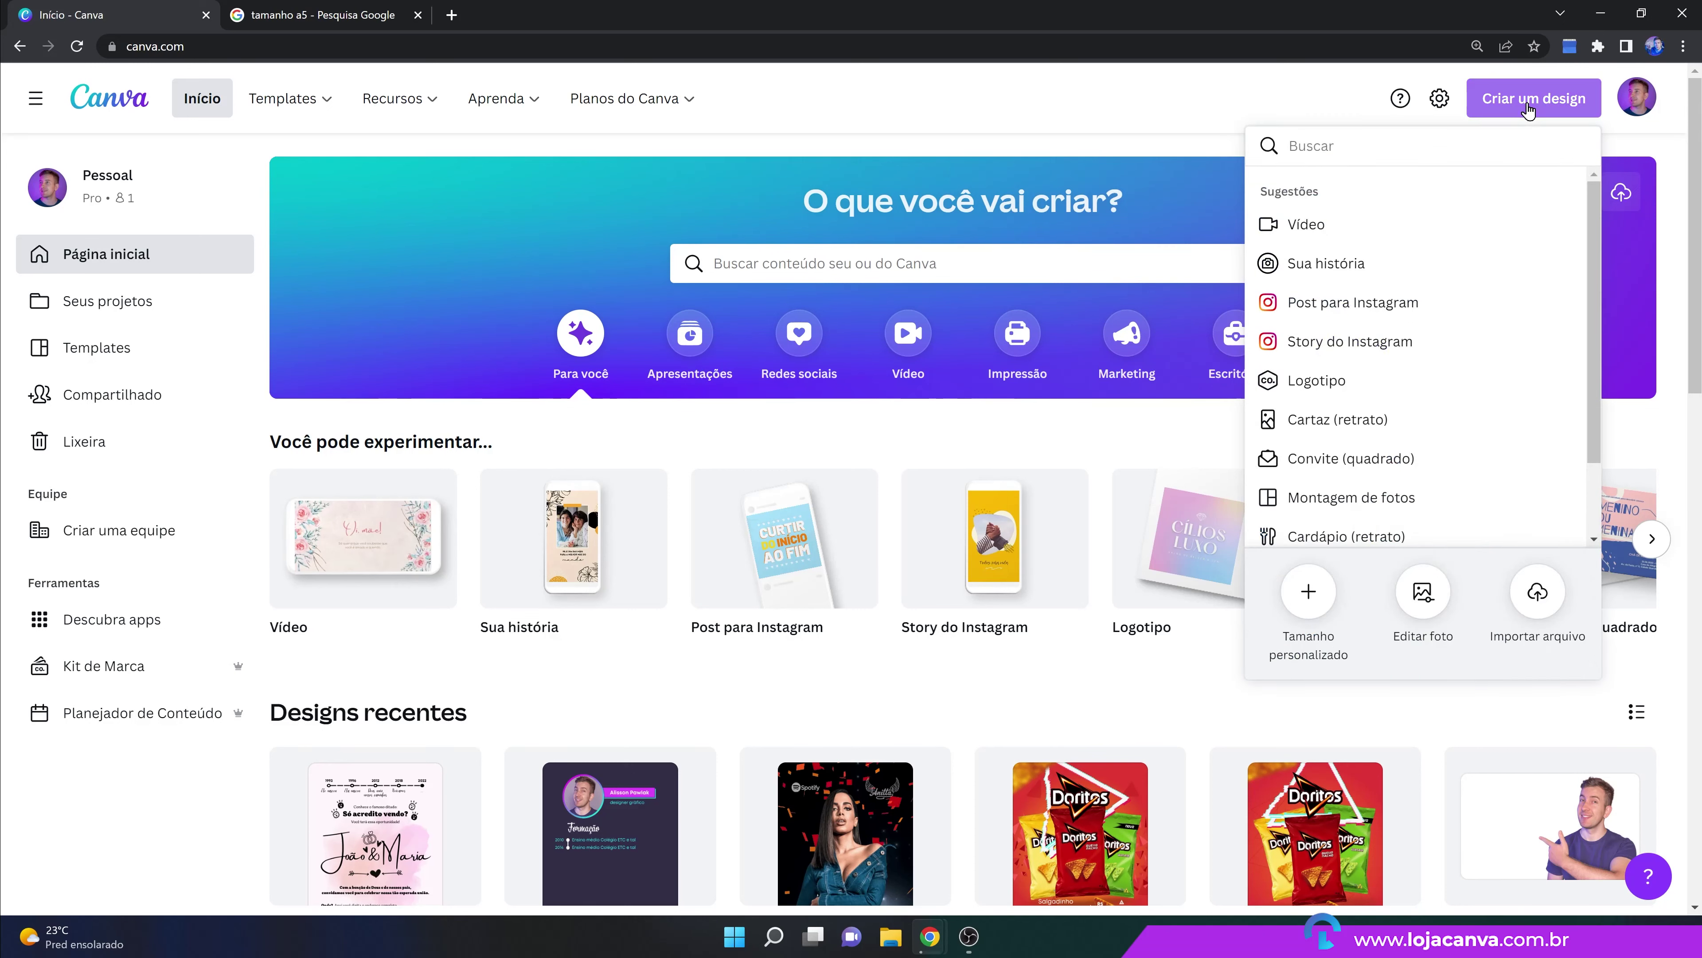
pyautogui.click(1301, 603)
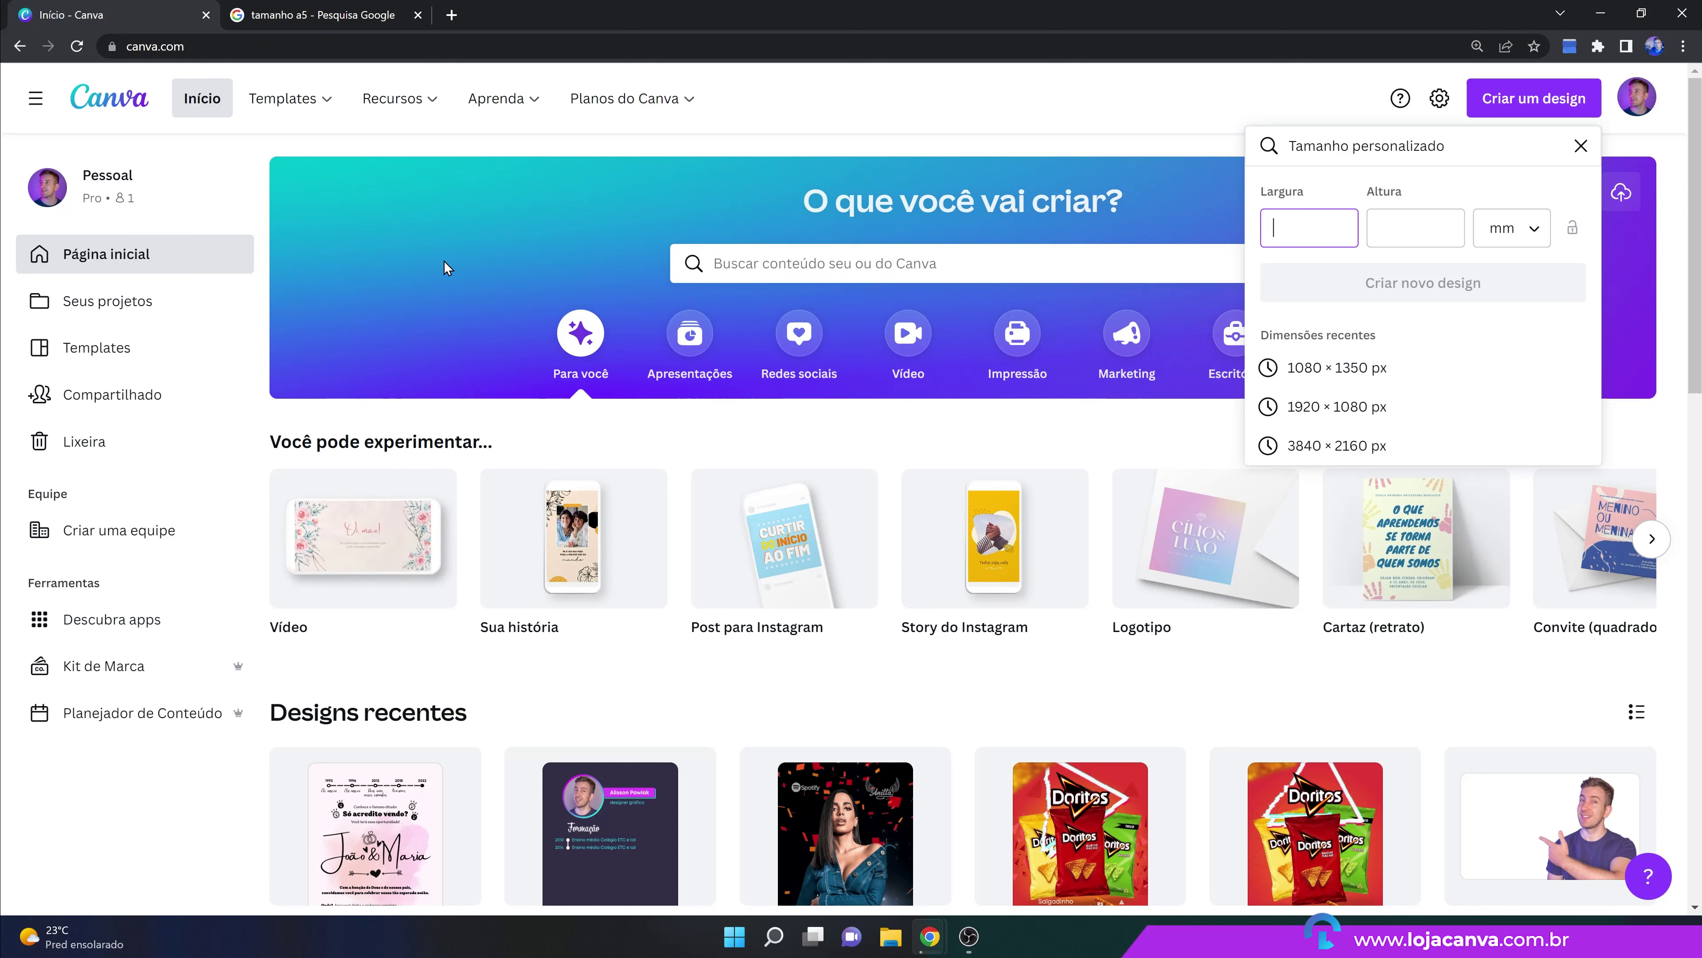
pyautogui.click(318, 9)
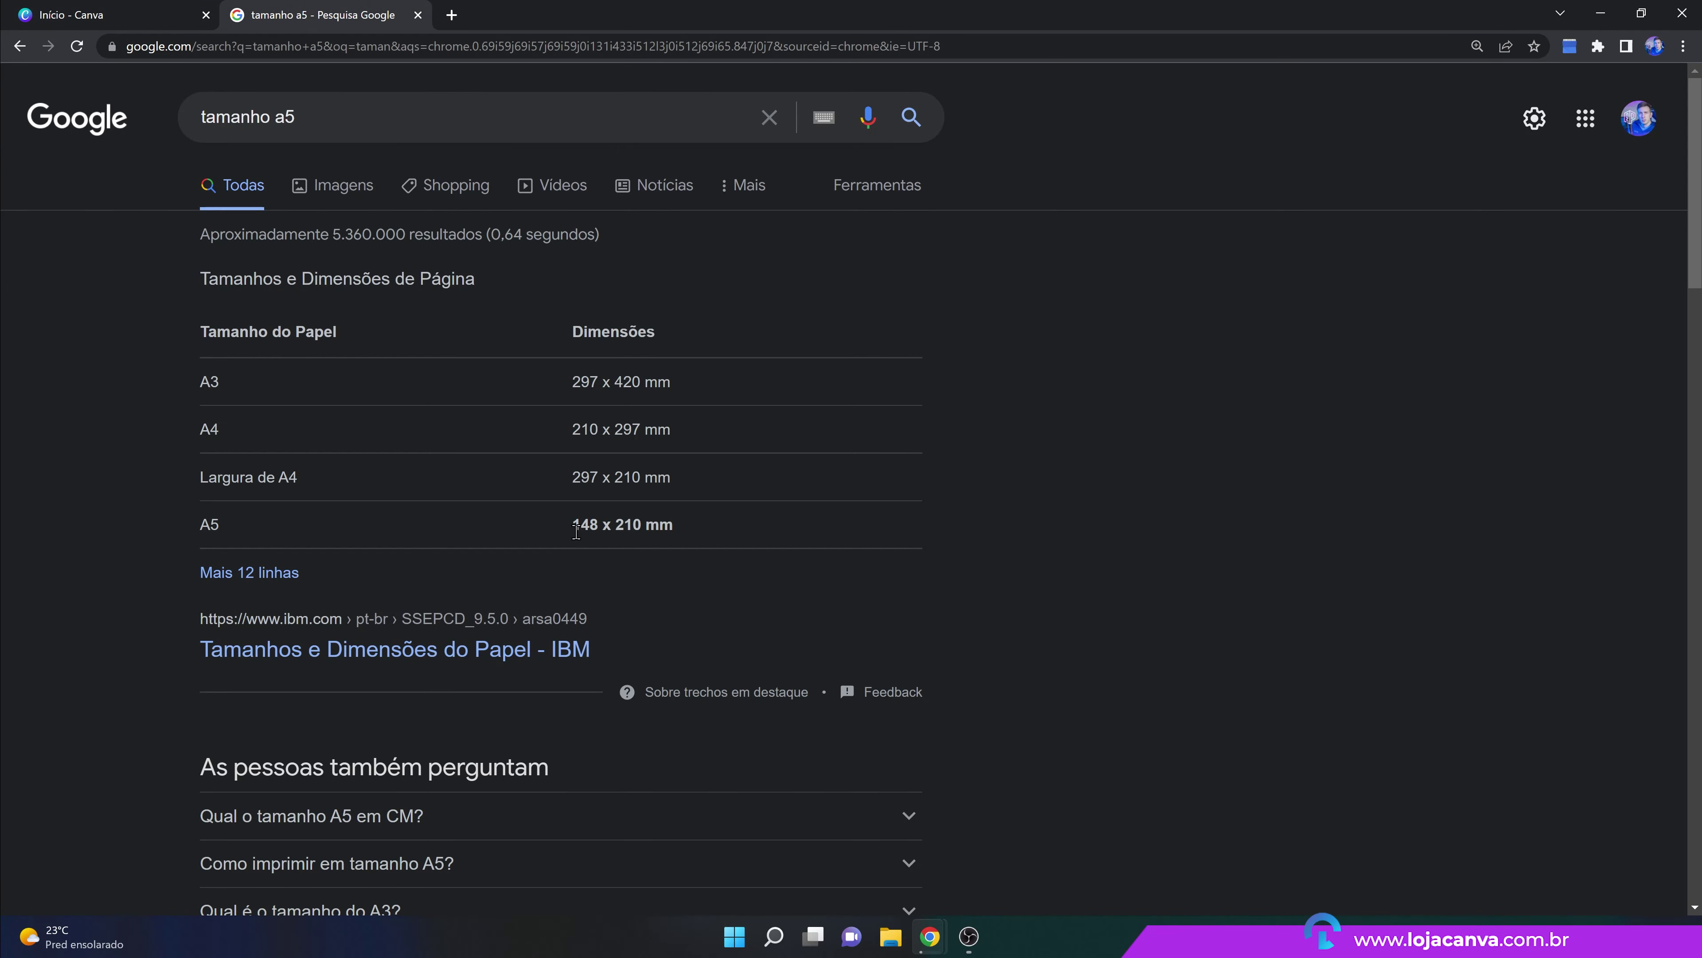
pyautogui.moveTo(565, 513); pyautogui.dragTo(699, 530)
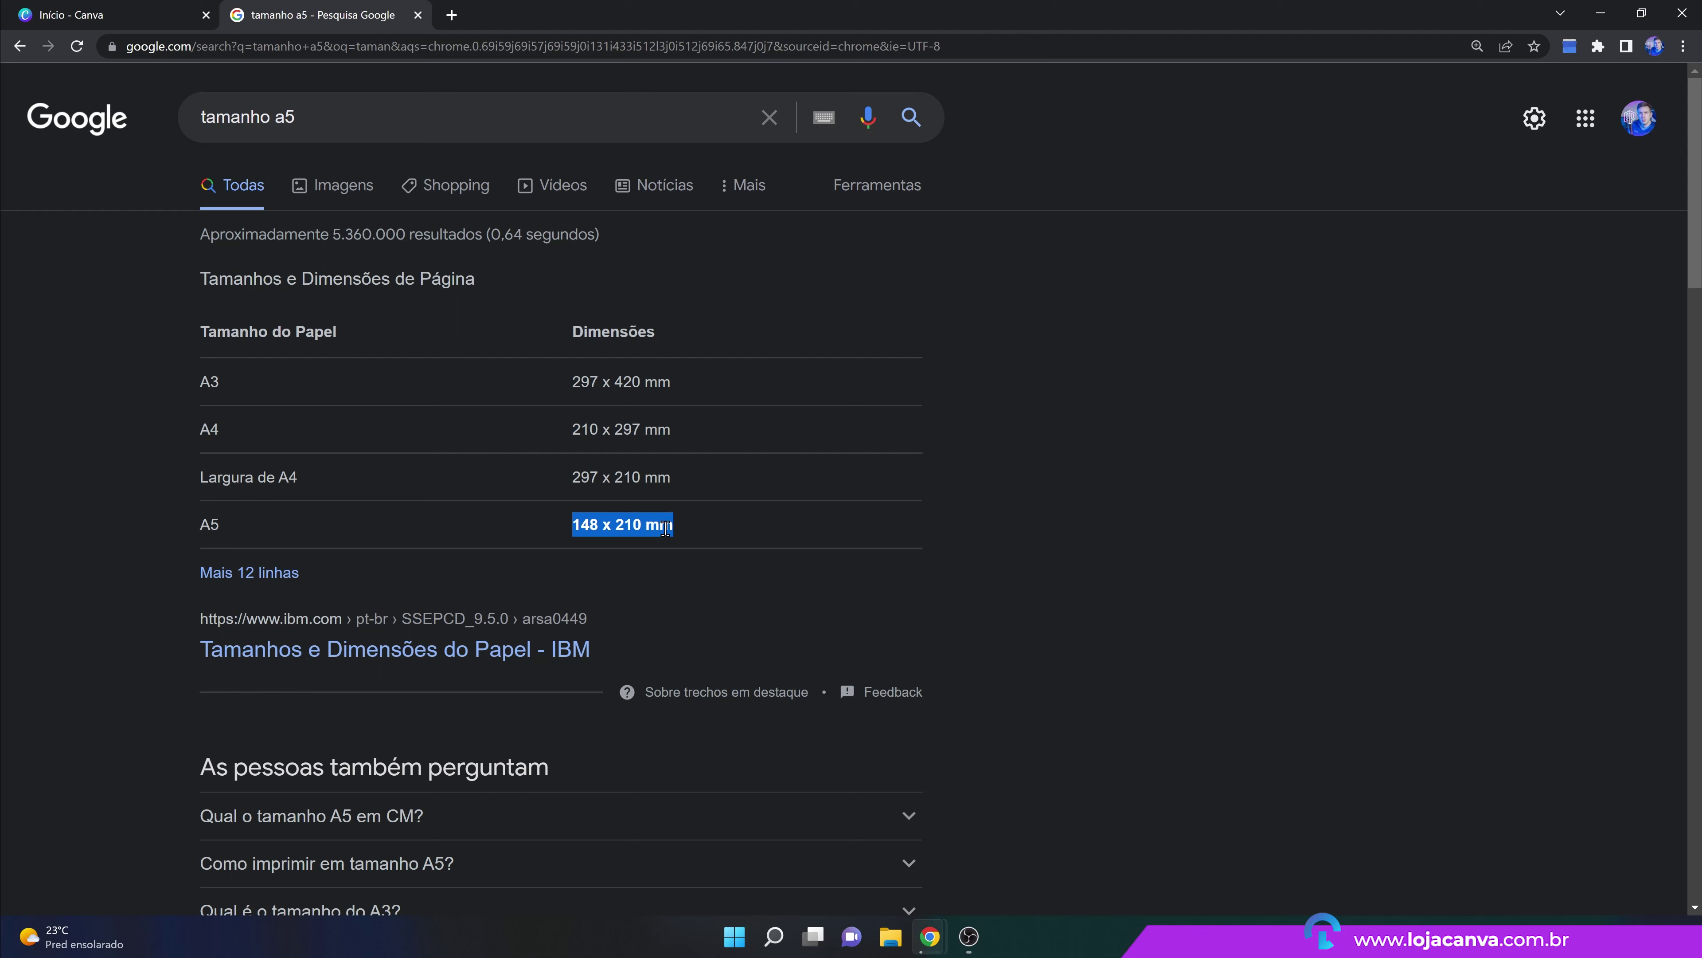
# Create a new blank design 148 mm wide and 210 mm high.
pyautogui.click(94, 15)
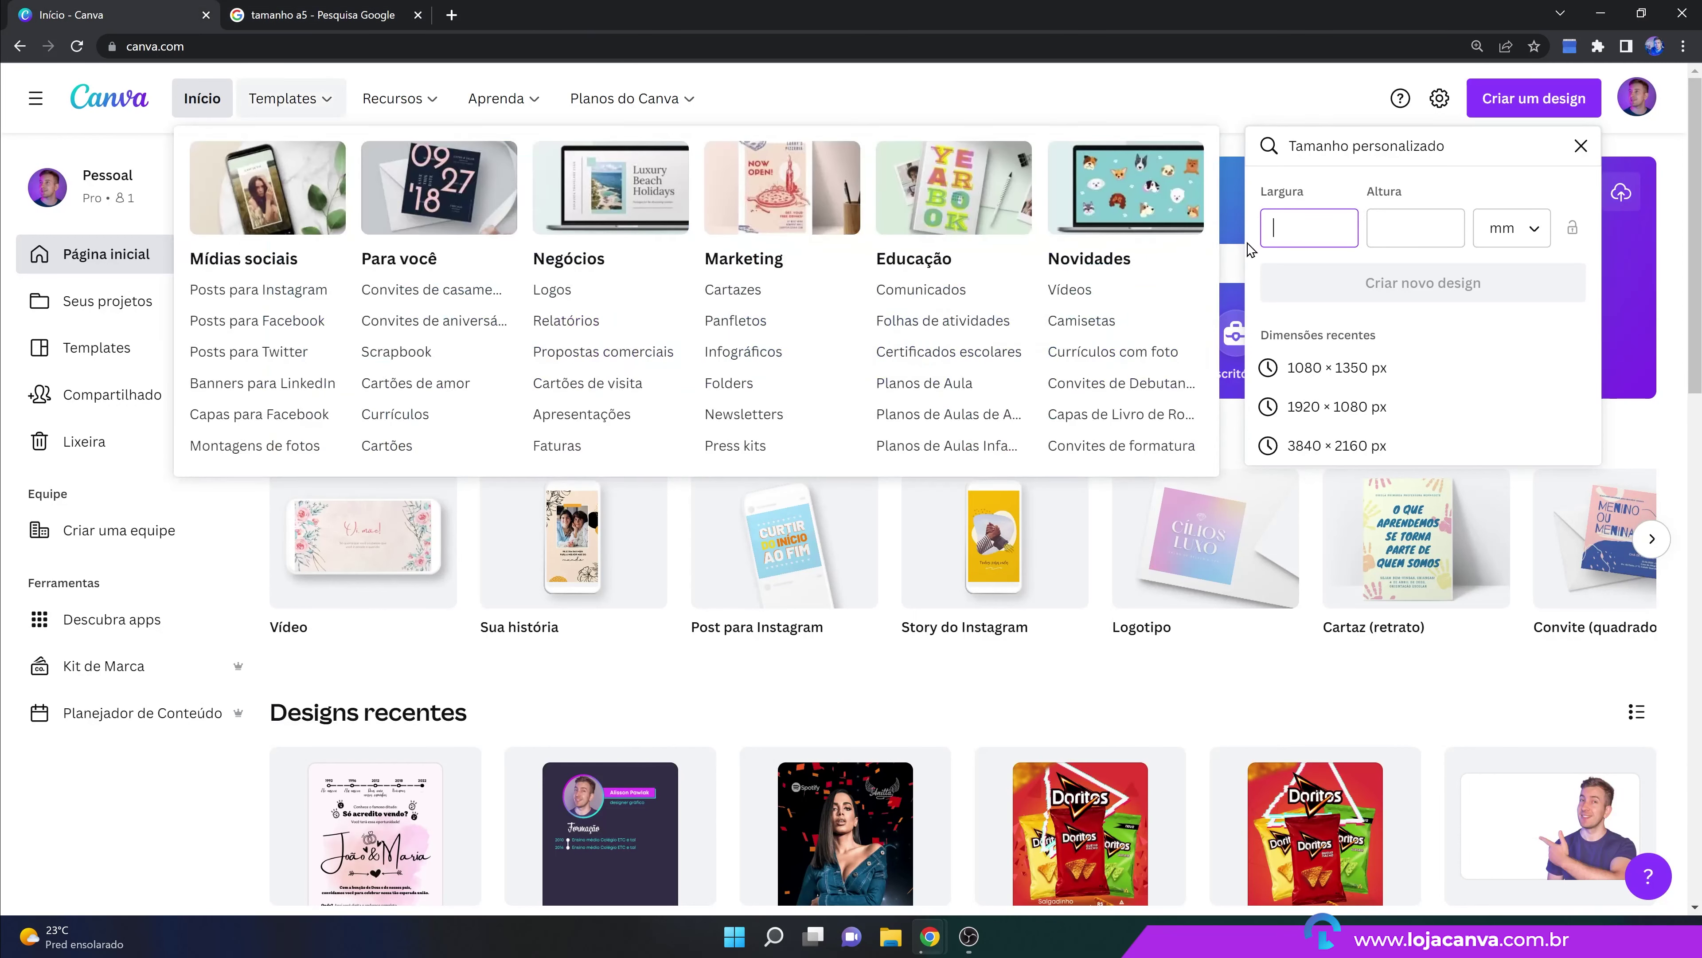
pyautogui.click(1511, 236)
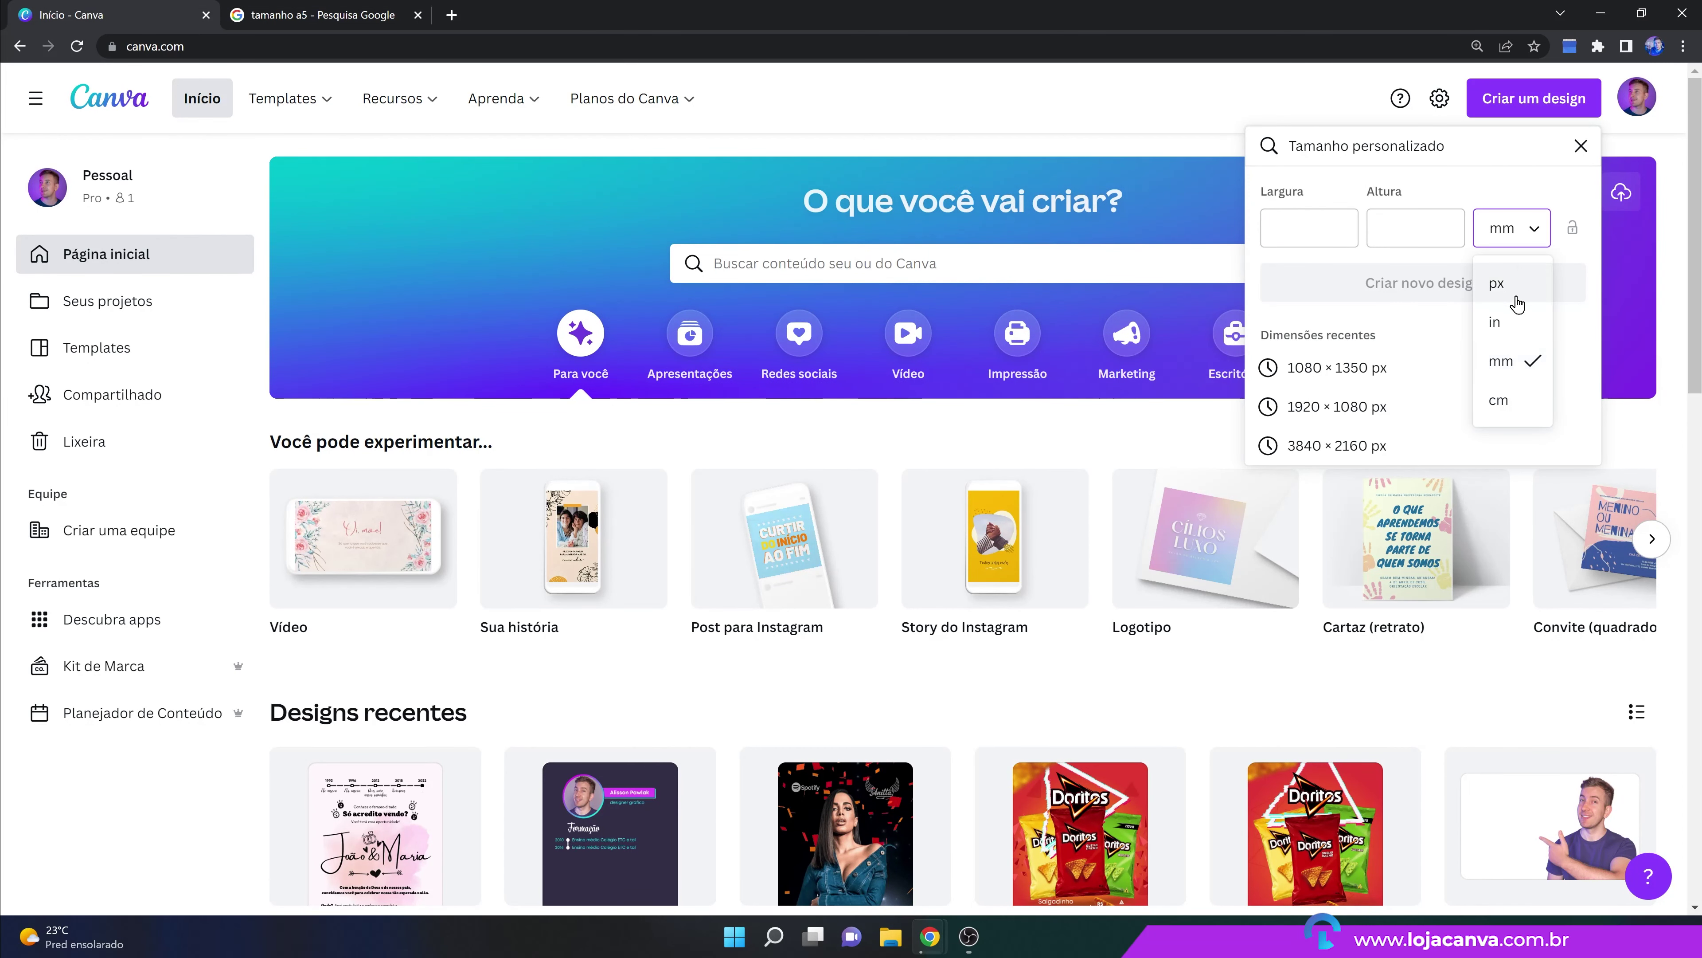
pyautogui.click(1324, 226)
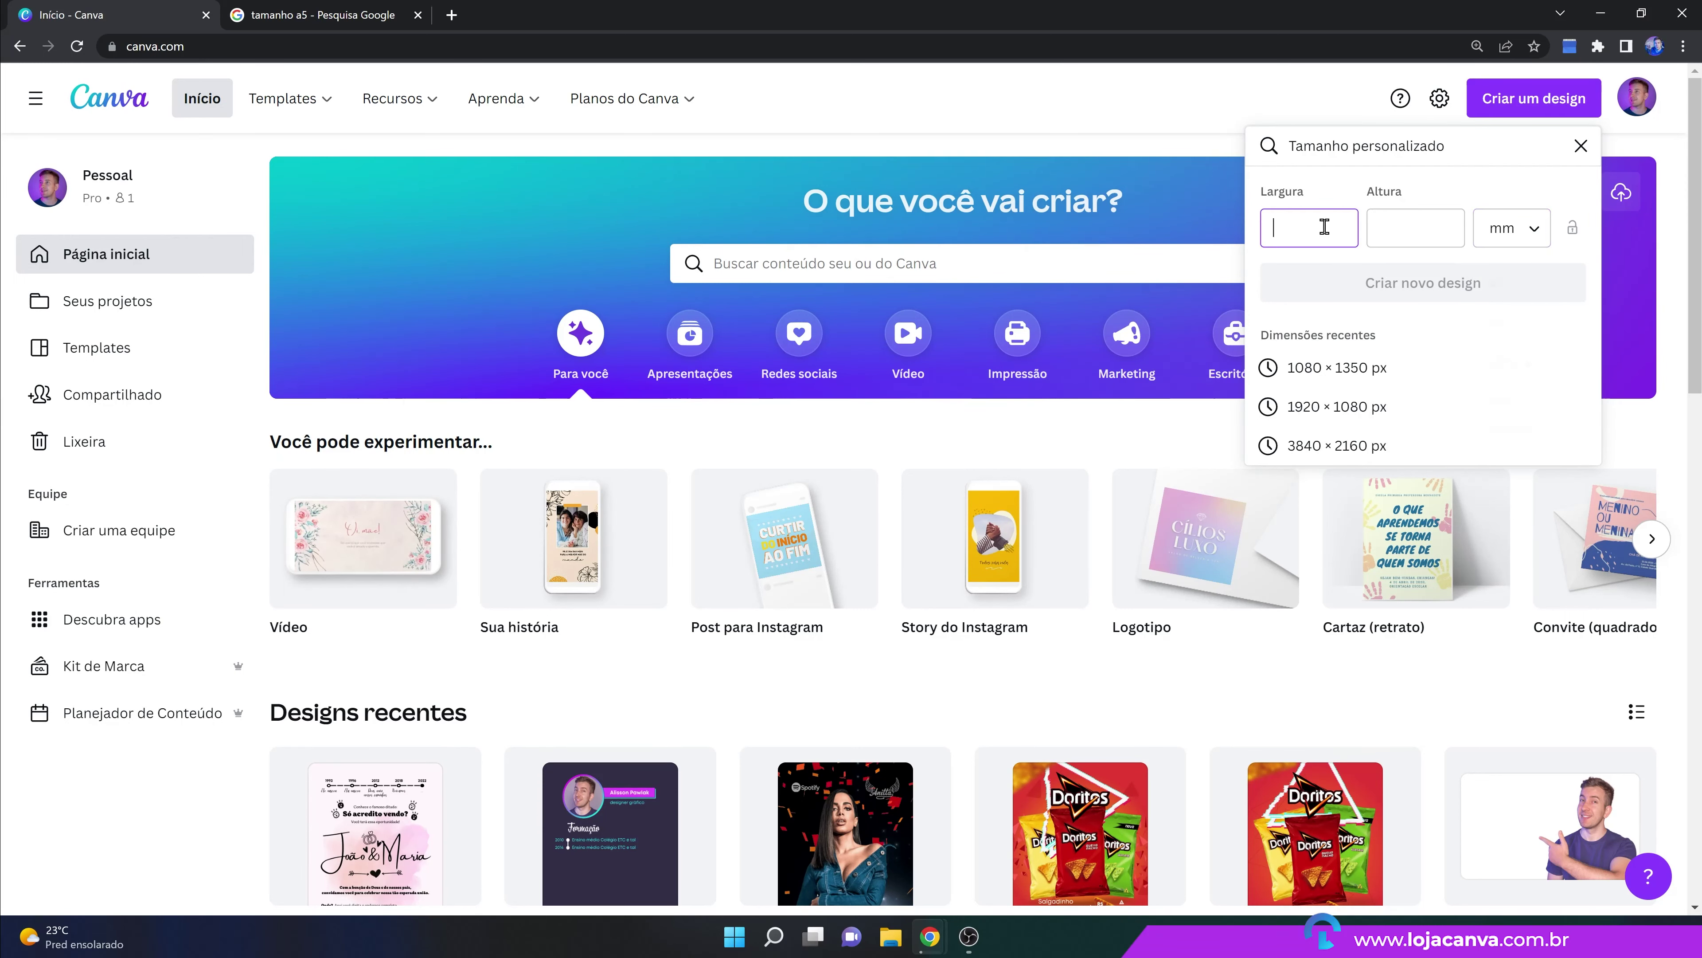
pyautogui.write('148')
pyautogui.click(1380, 228)
pyautogui.click(337, 9)
pyautogui.click(201, 11)
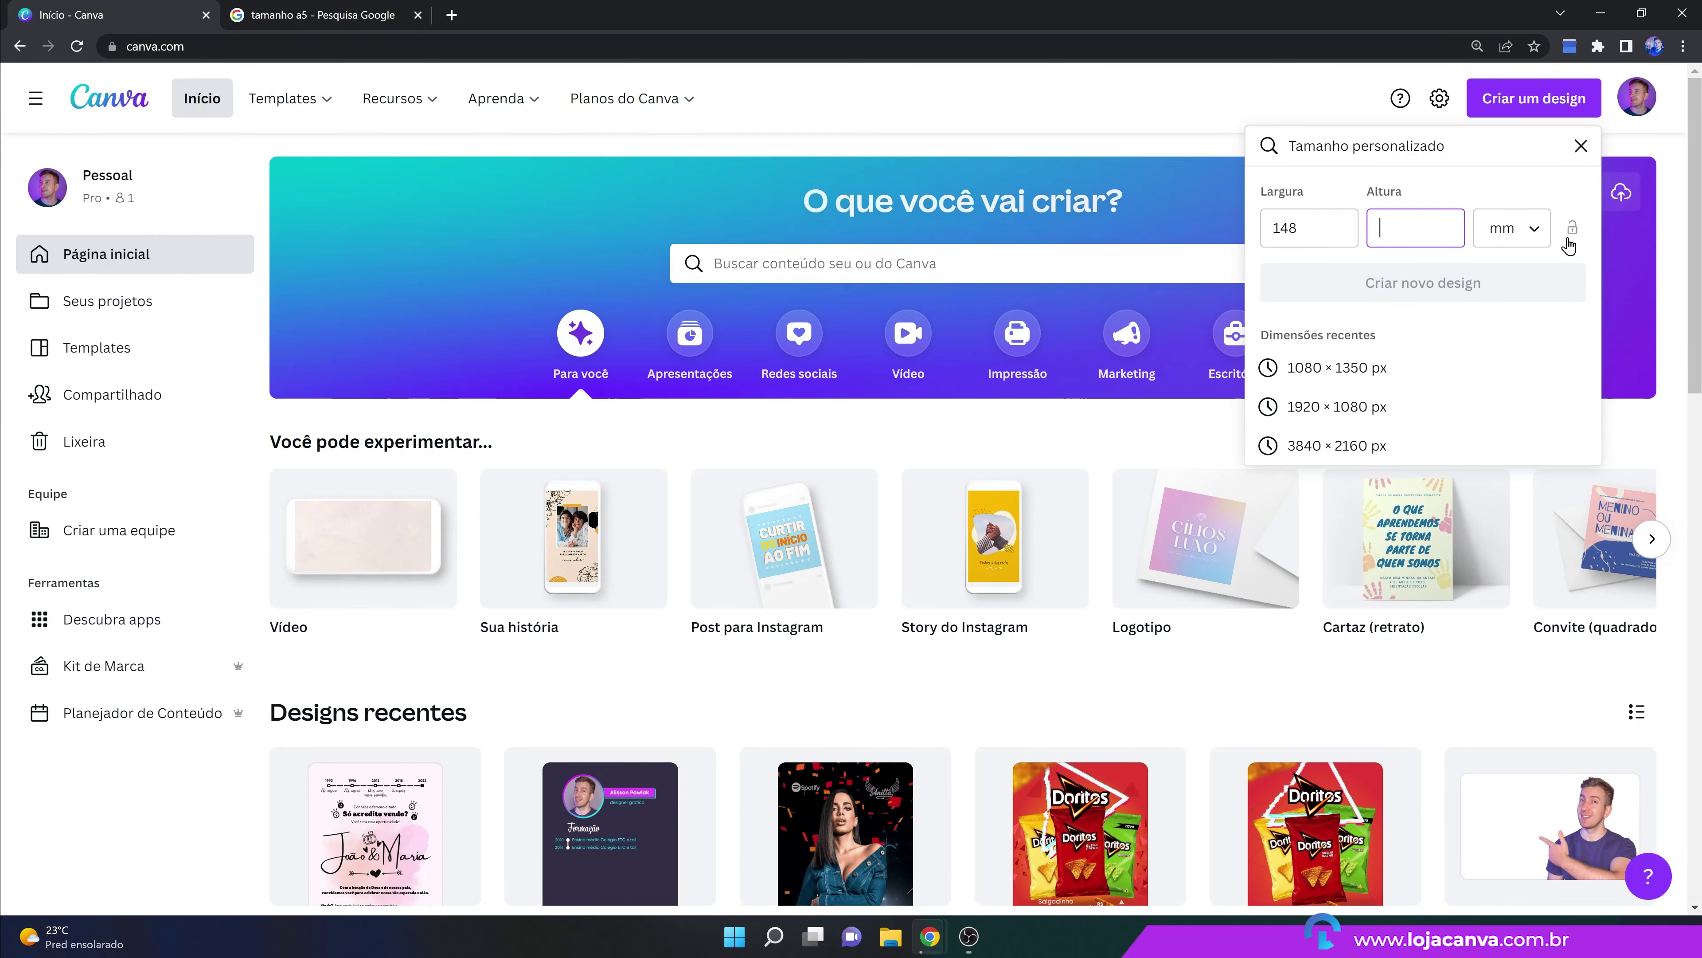
pyautogui.write('210')
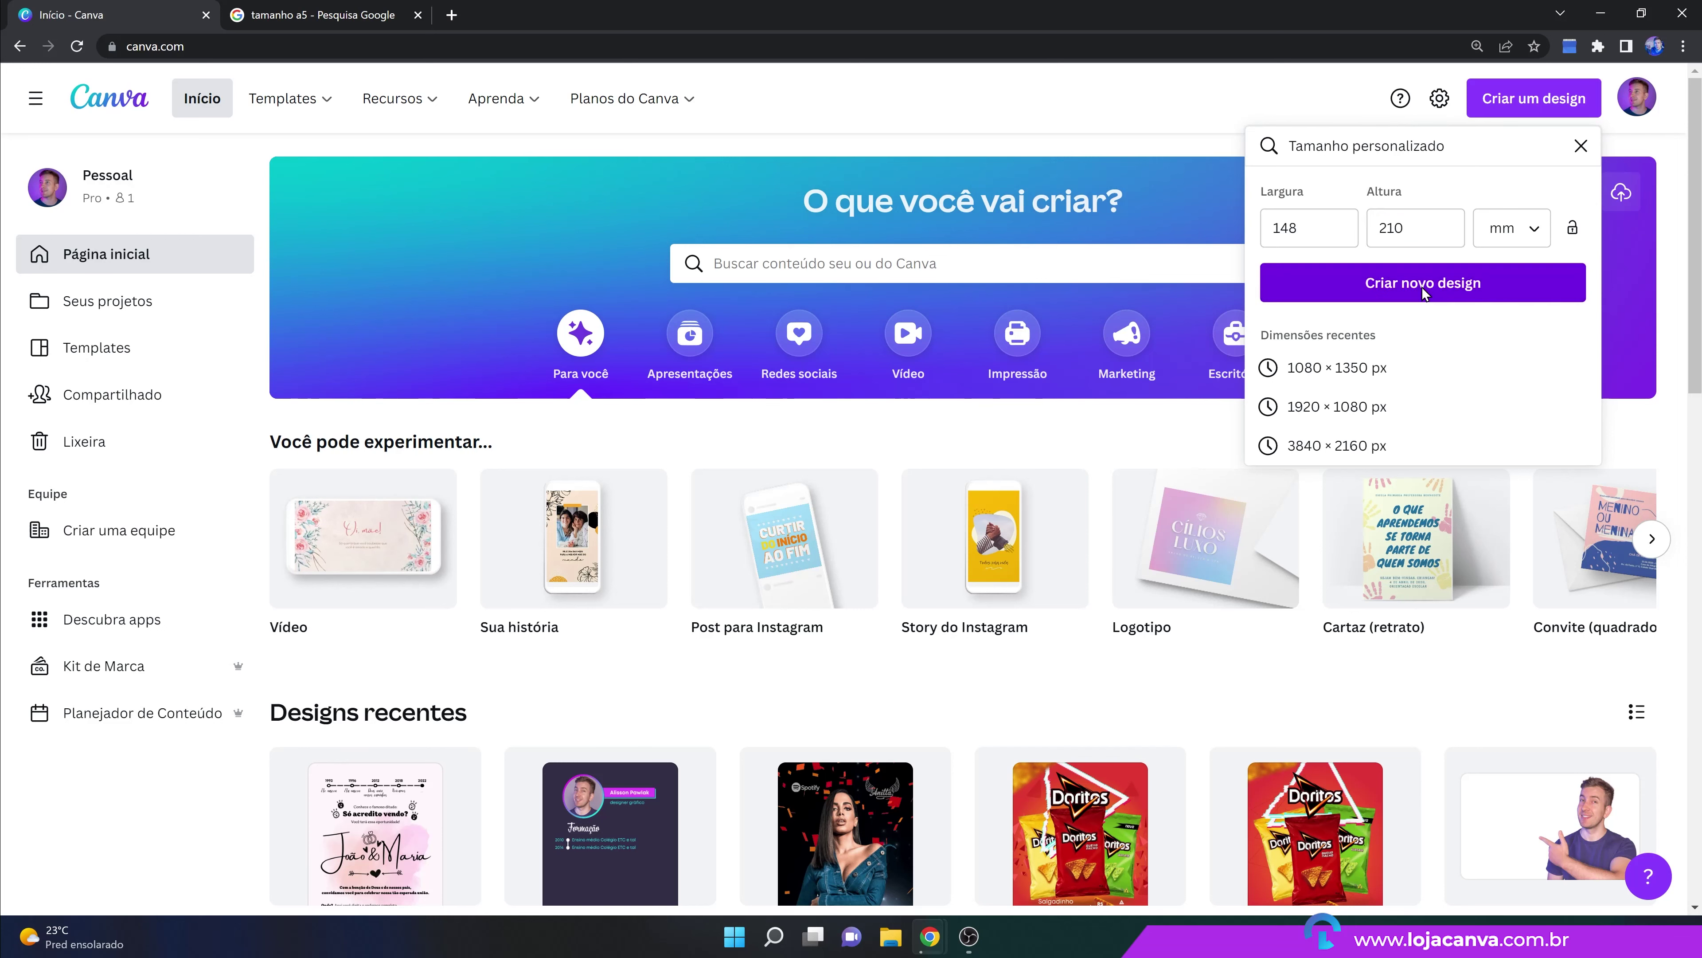
pyautogui.click(1422, 292)
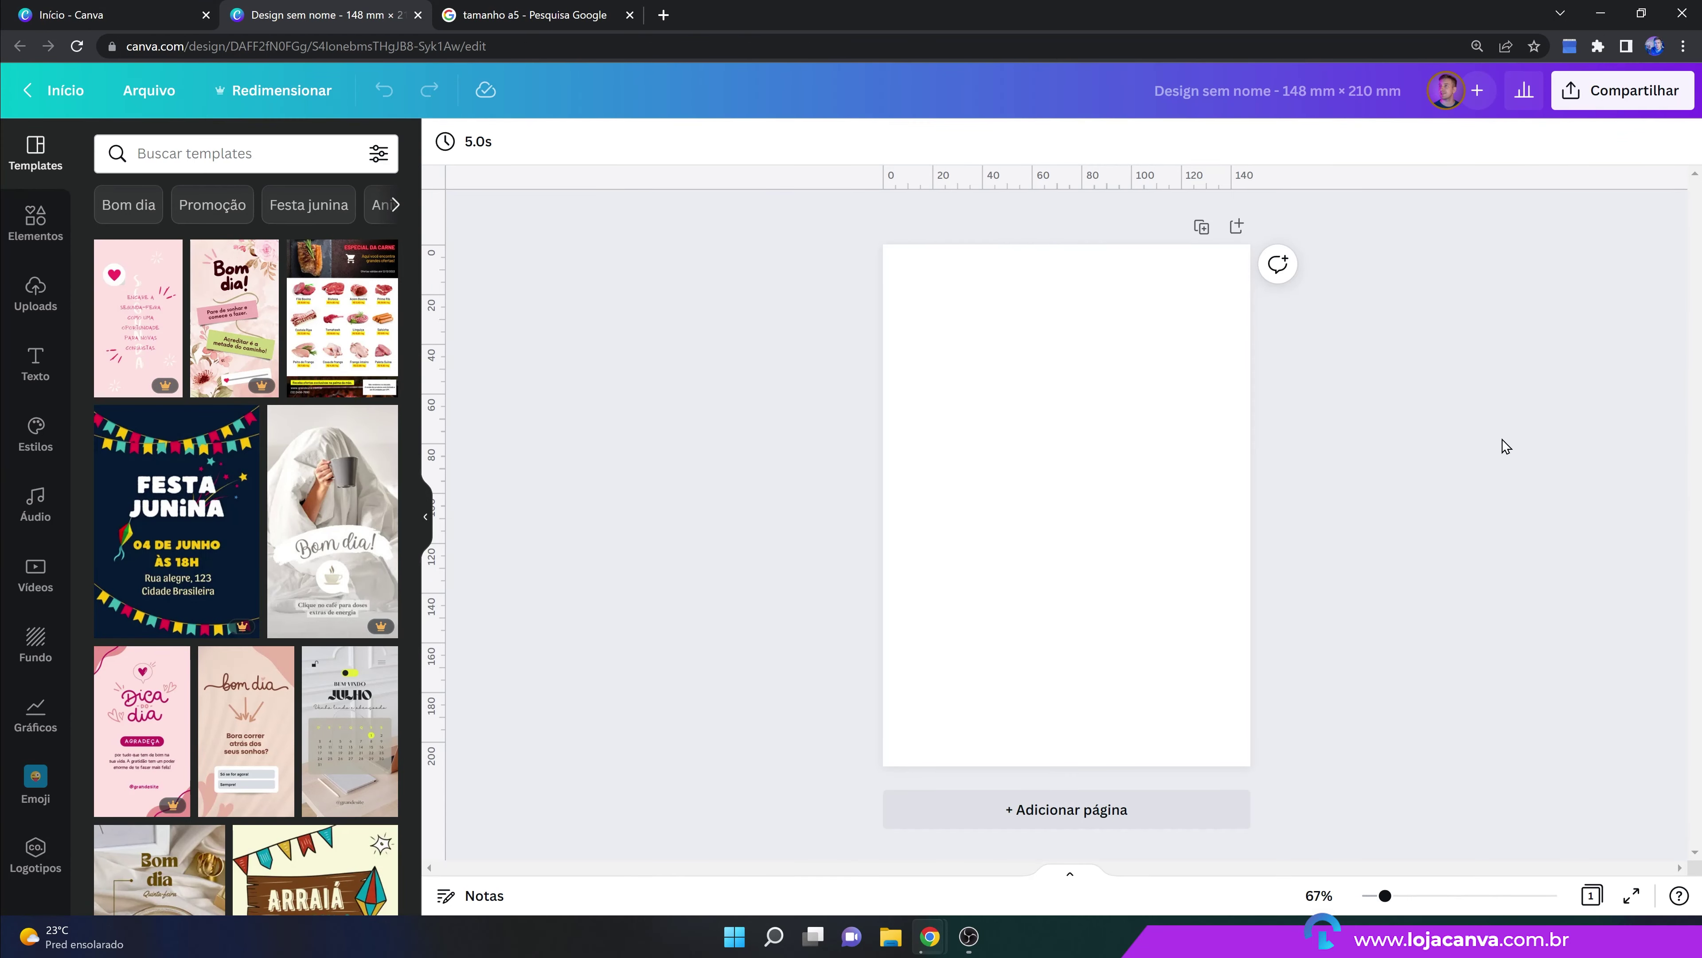
# Search the elements for "linha" and add the line with hollow circles at both ends to the page.
pyautogui.moveTo(1384, 895); pyautogui.dragTo(1392, 895)
pyautogui.scroll(1, 1357, 732)
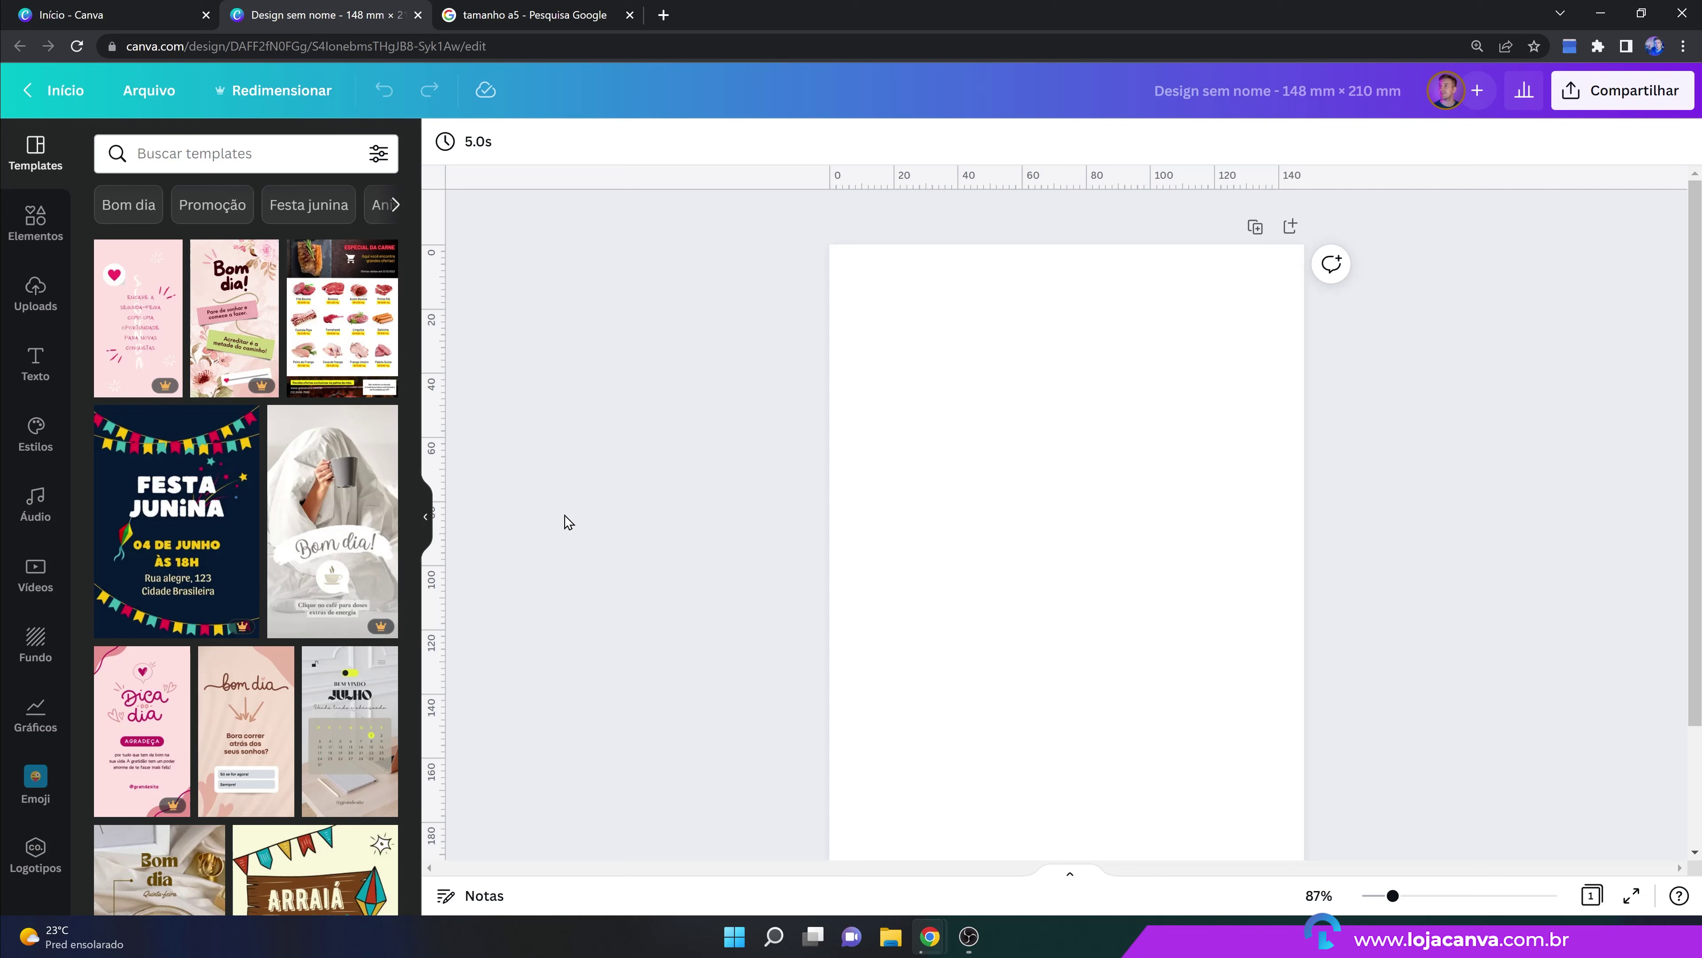
pyautogui.click(36, 235)
pyautogui.click(172, 154)
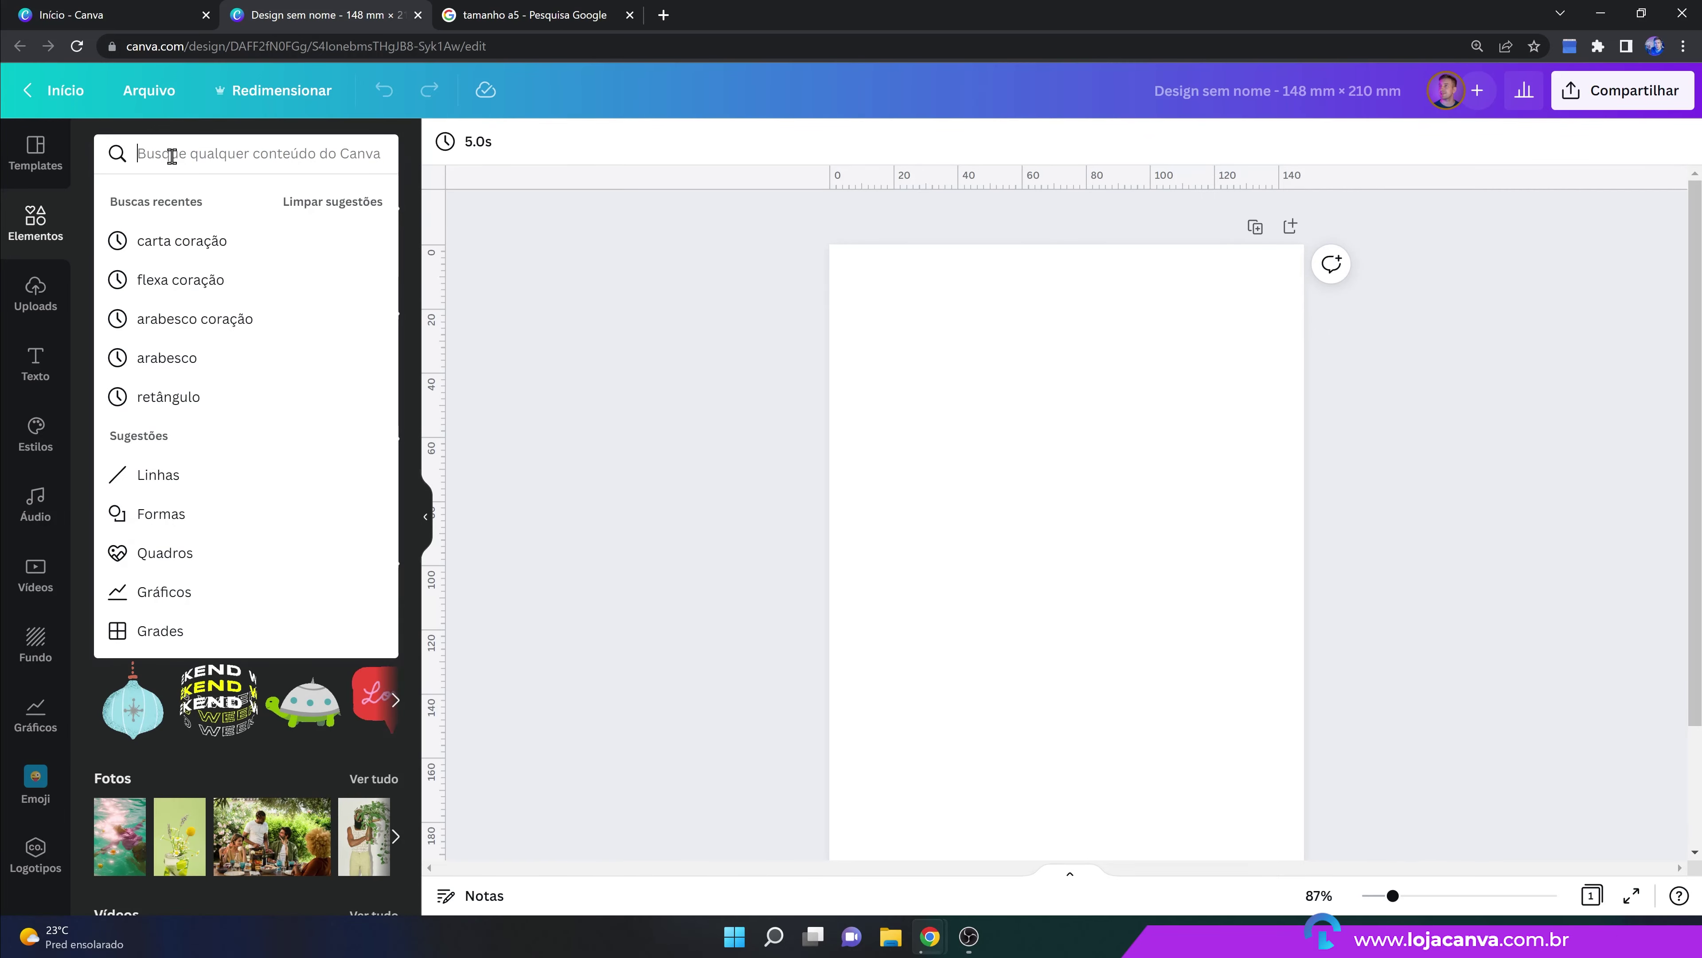
pyautogui.write('linha')
pyautogui.press('Return')
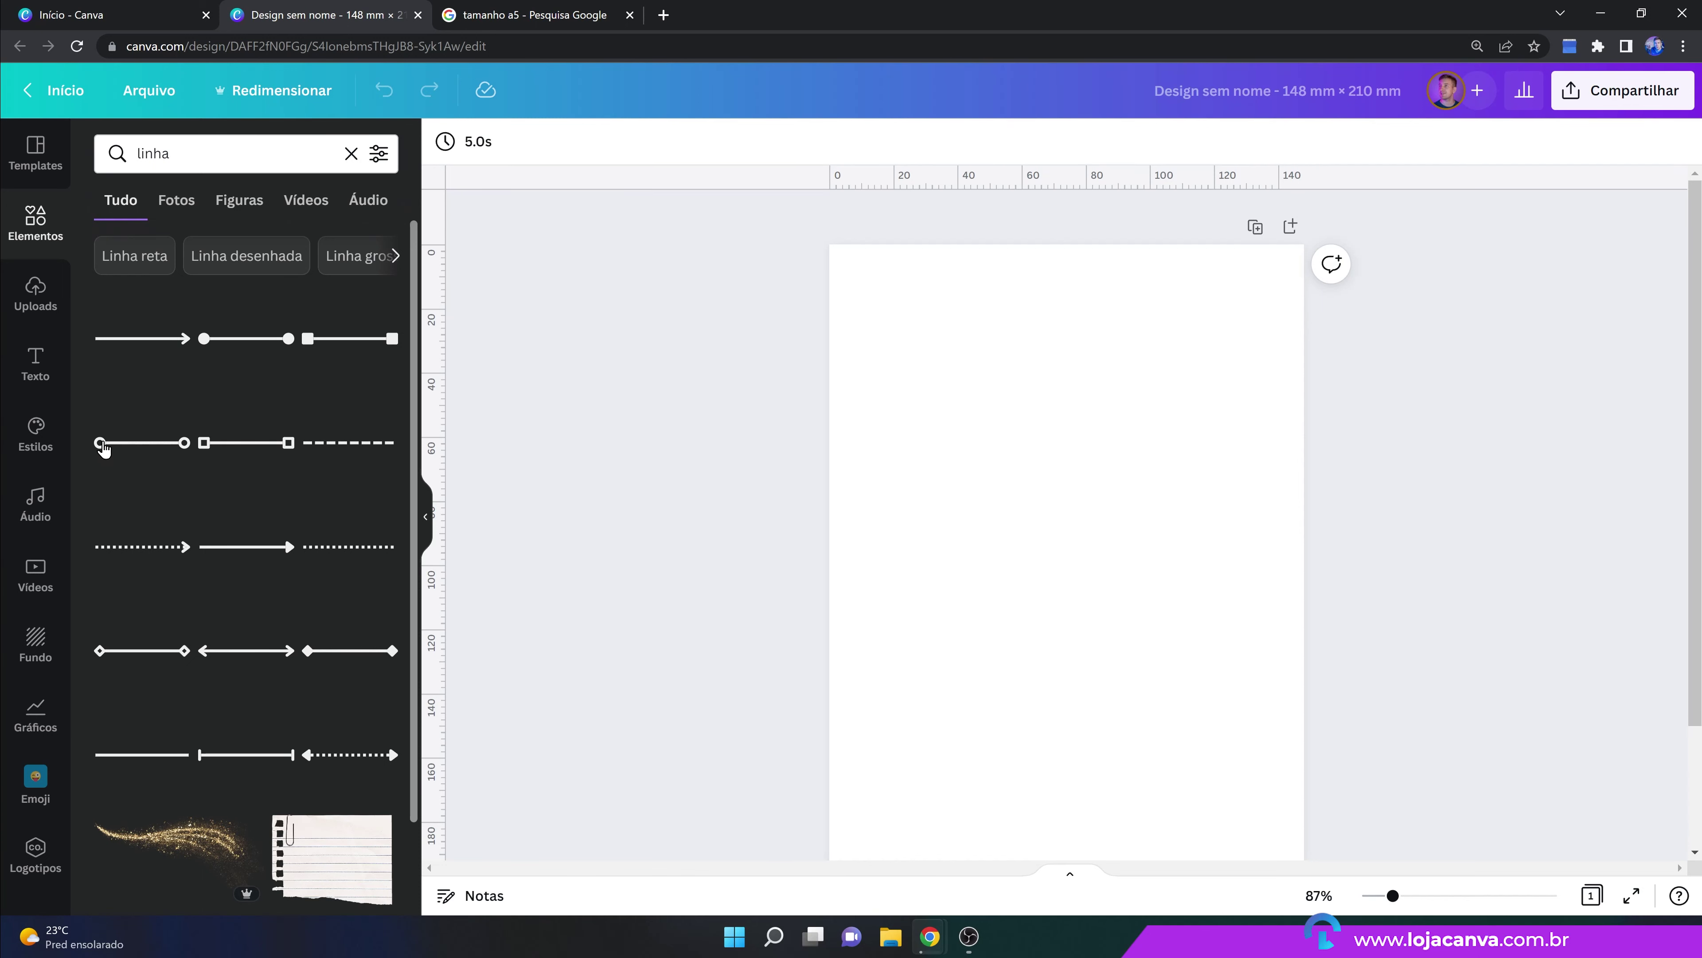
pyautogui.click(103, 445)
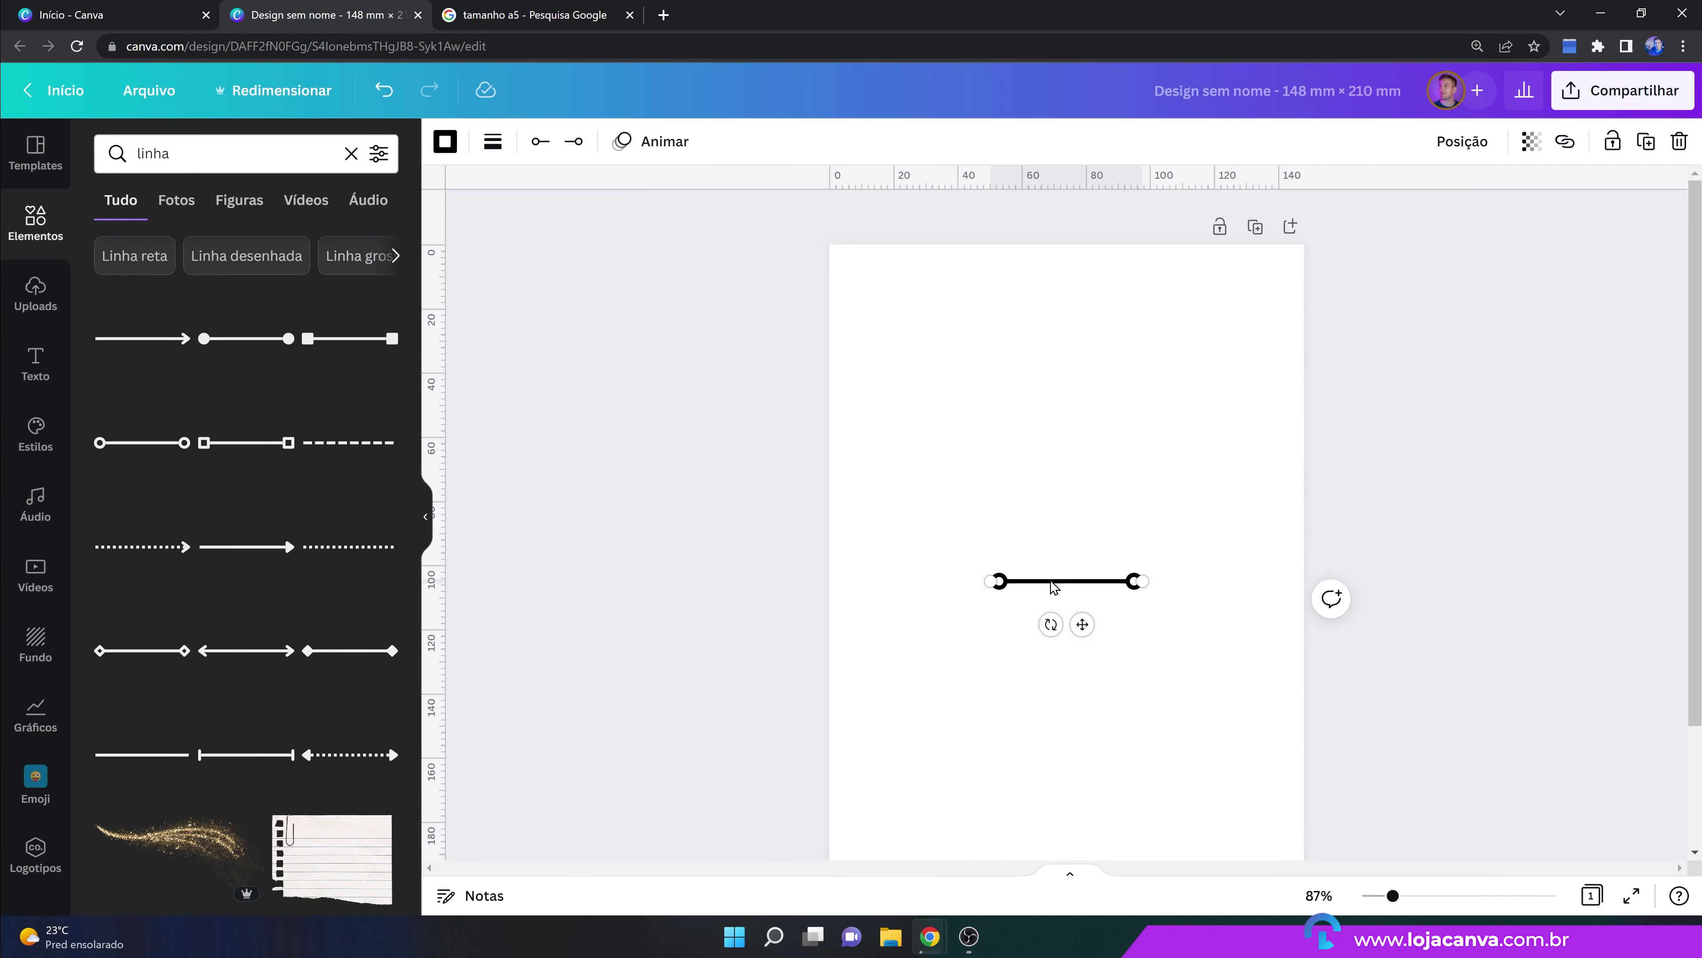
# Move the line near the page's upper left corner and set its thickness to 3.
pyautogui.moveTo(1058, 590); pyautogui.dragTo(940, 293)
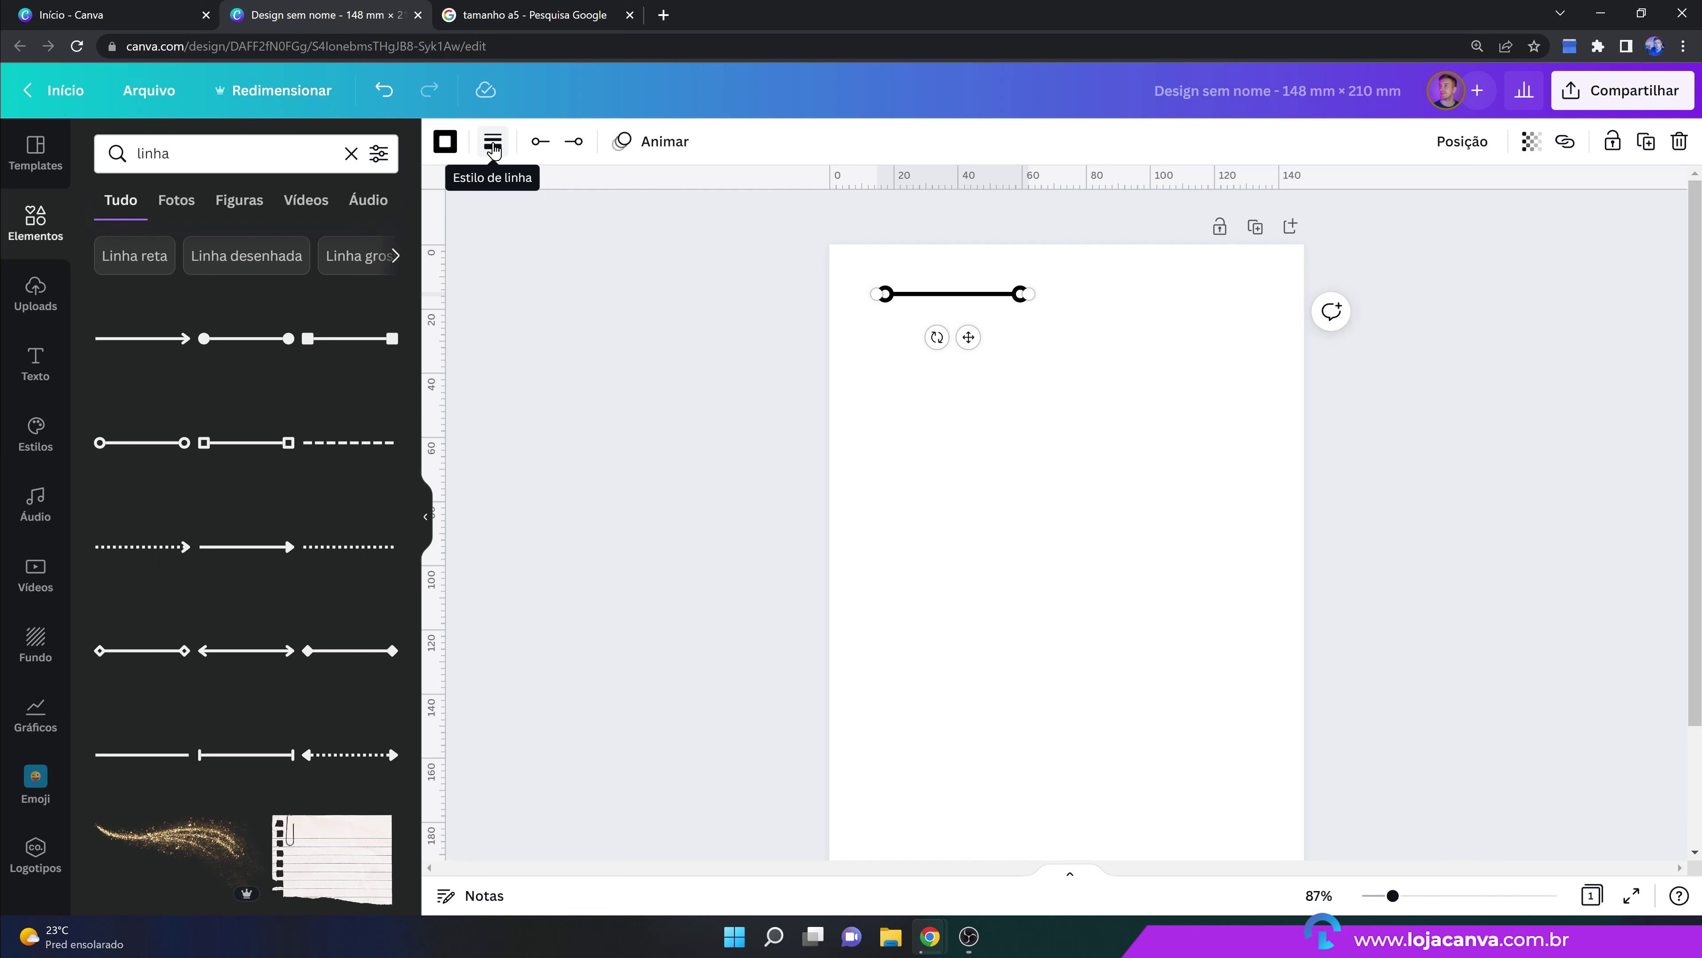
pyautogui.click(492, 144)
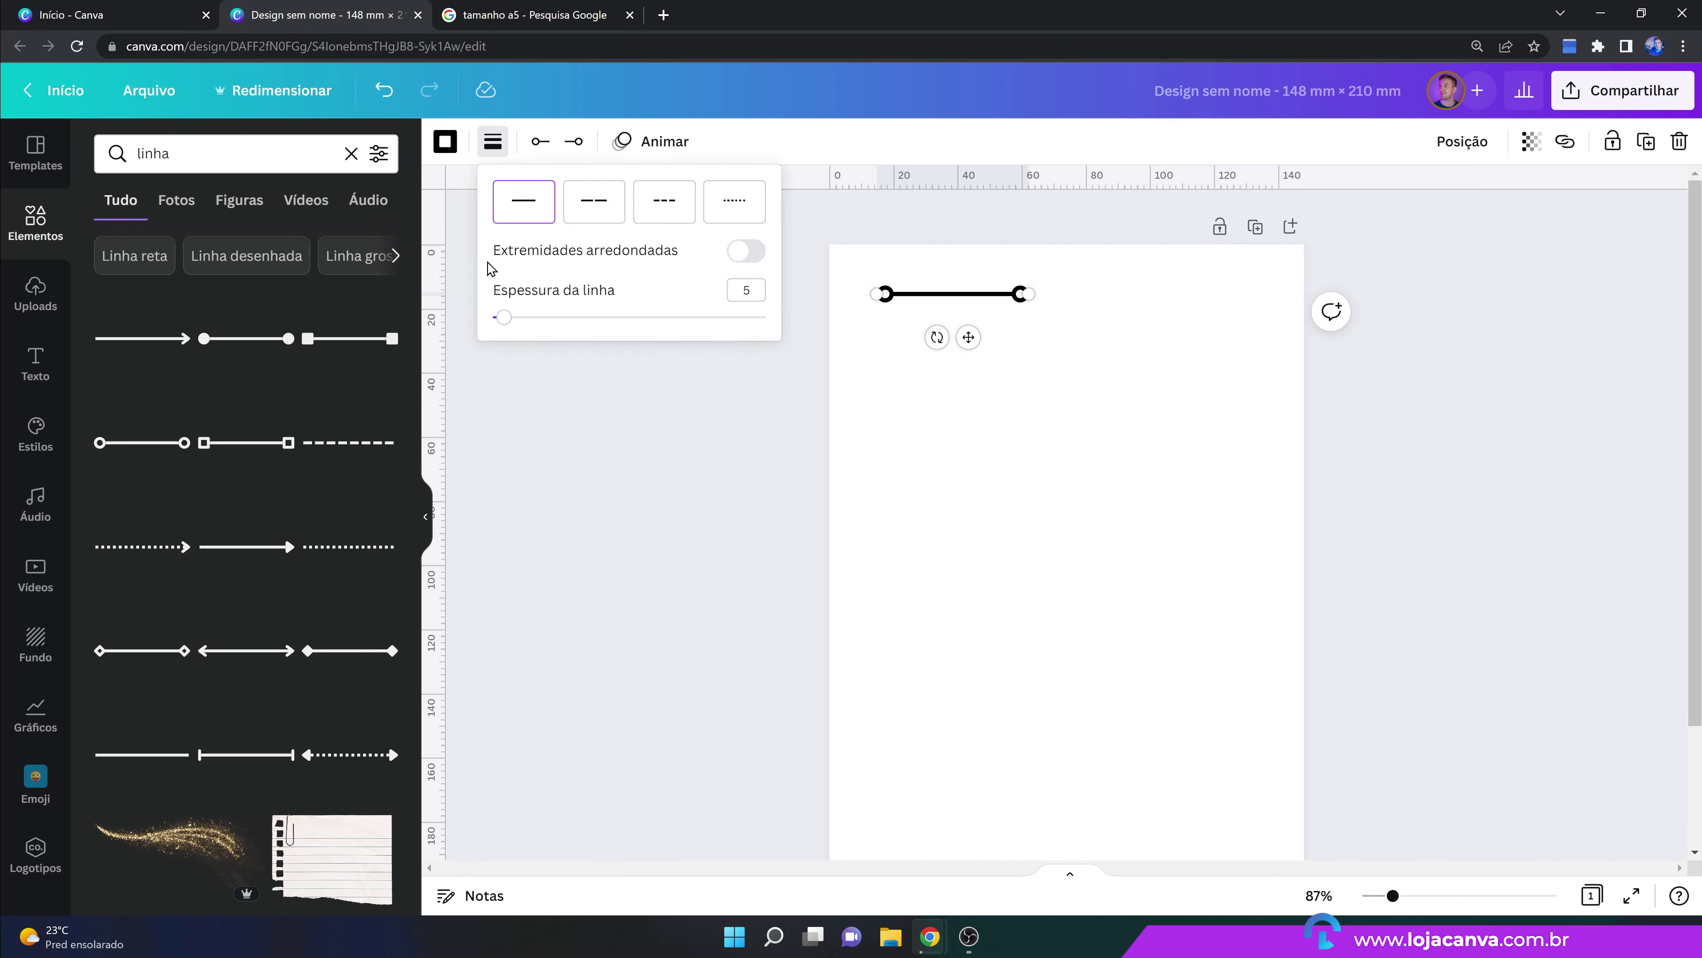
pyautogui.moveTo(508, 318); pyautogui.dragTo(499, 318)
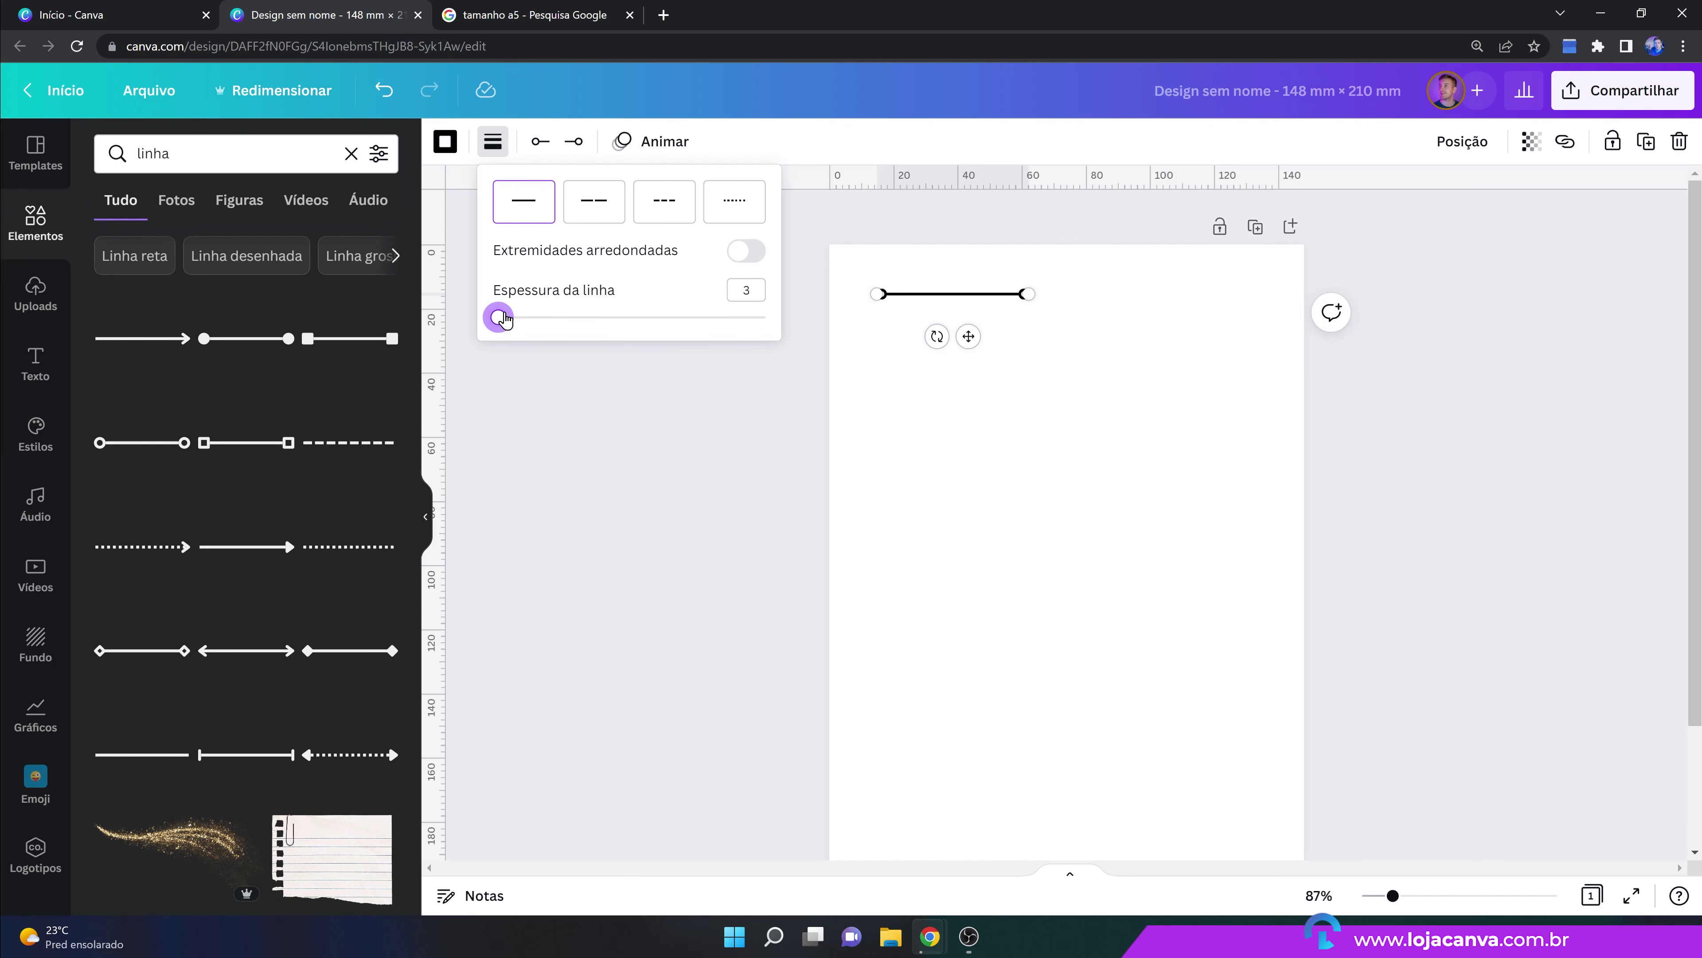
# Shorten the line to about 28 mm and keep it near the page's upper left corner.
pyautogui.click(1007, 273)
pyautogui.moveTo(1024, 295); pyautogui.dragTo(934, 295)
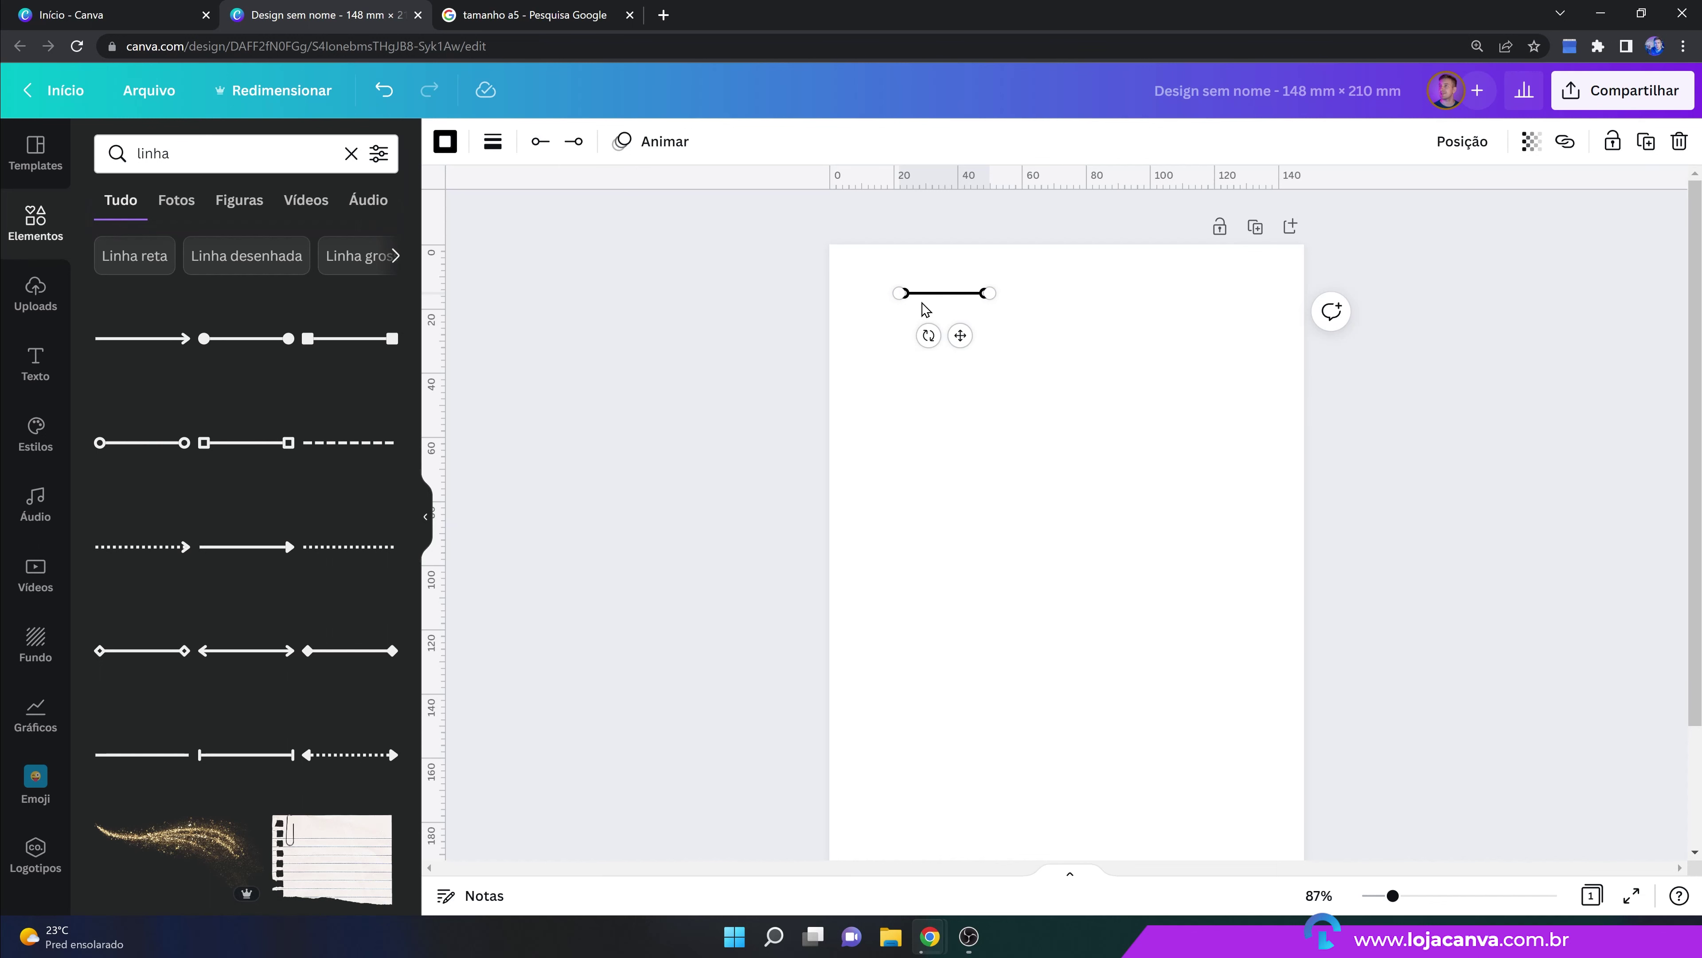
pyautogui.click(1074, 323)
# Duplicate the line and align the copy at its right end so the adjoining hollow circles overlap exactly.
pyautogui.click(955, 298)
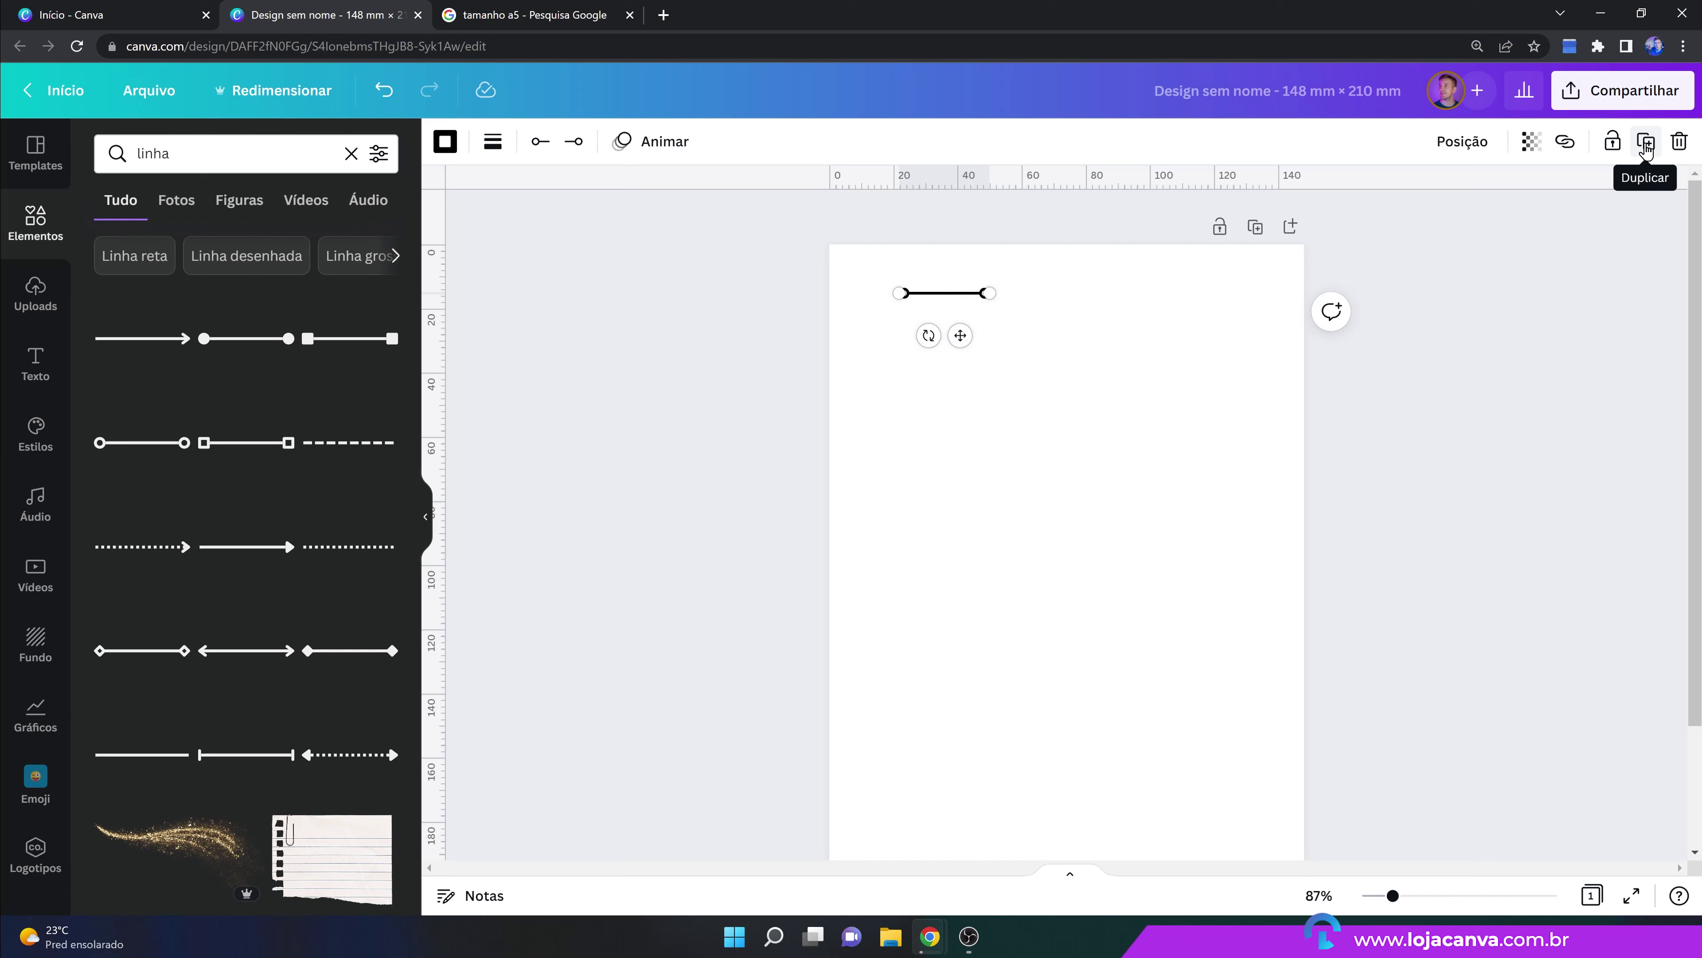
pyautogui.moveTo(937, 299); pyautogui.dragTo(1014, 300)
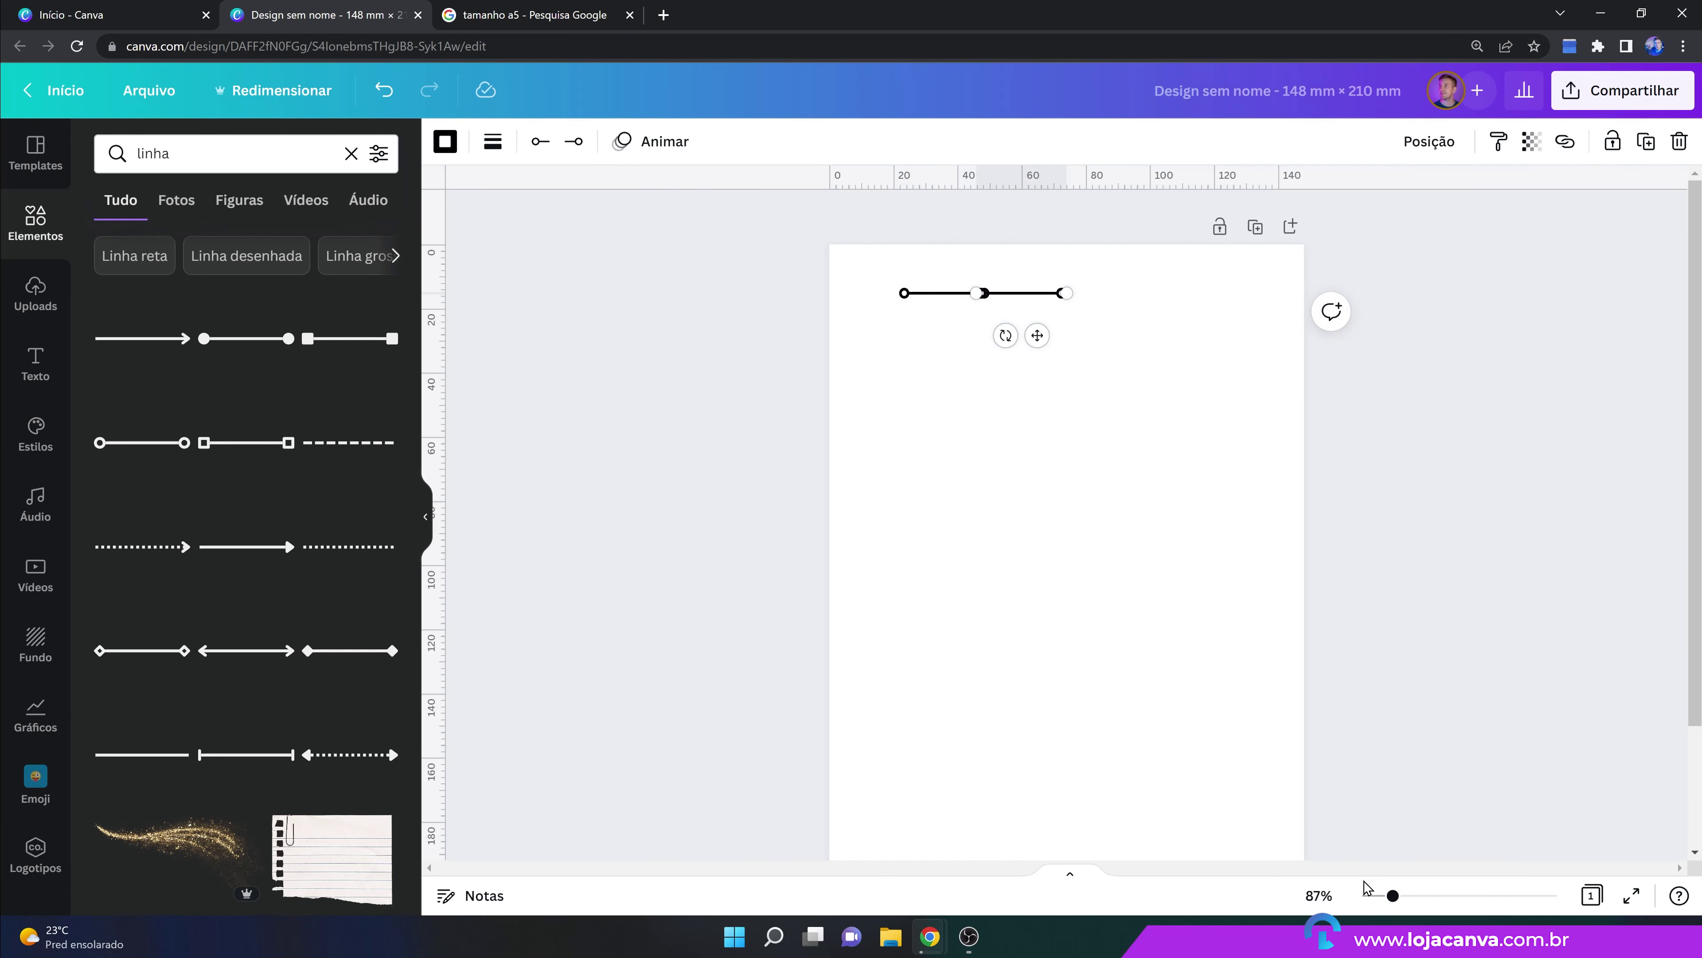
pyautogui.moveTo(1392, 896); pyautogui.dragTo(1434, 897)
pyautogui.scroll(3, 1005, 662)
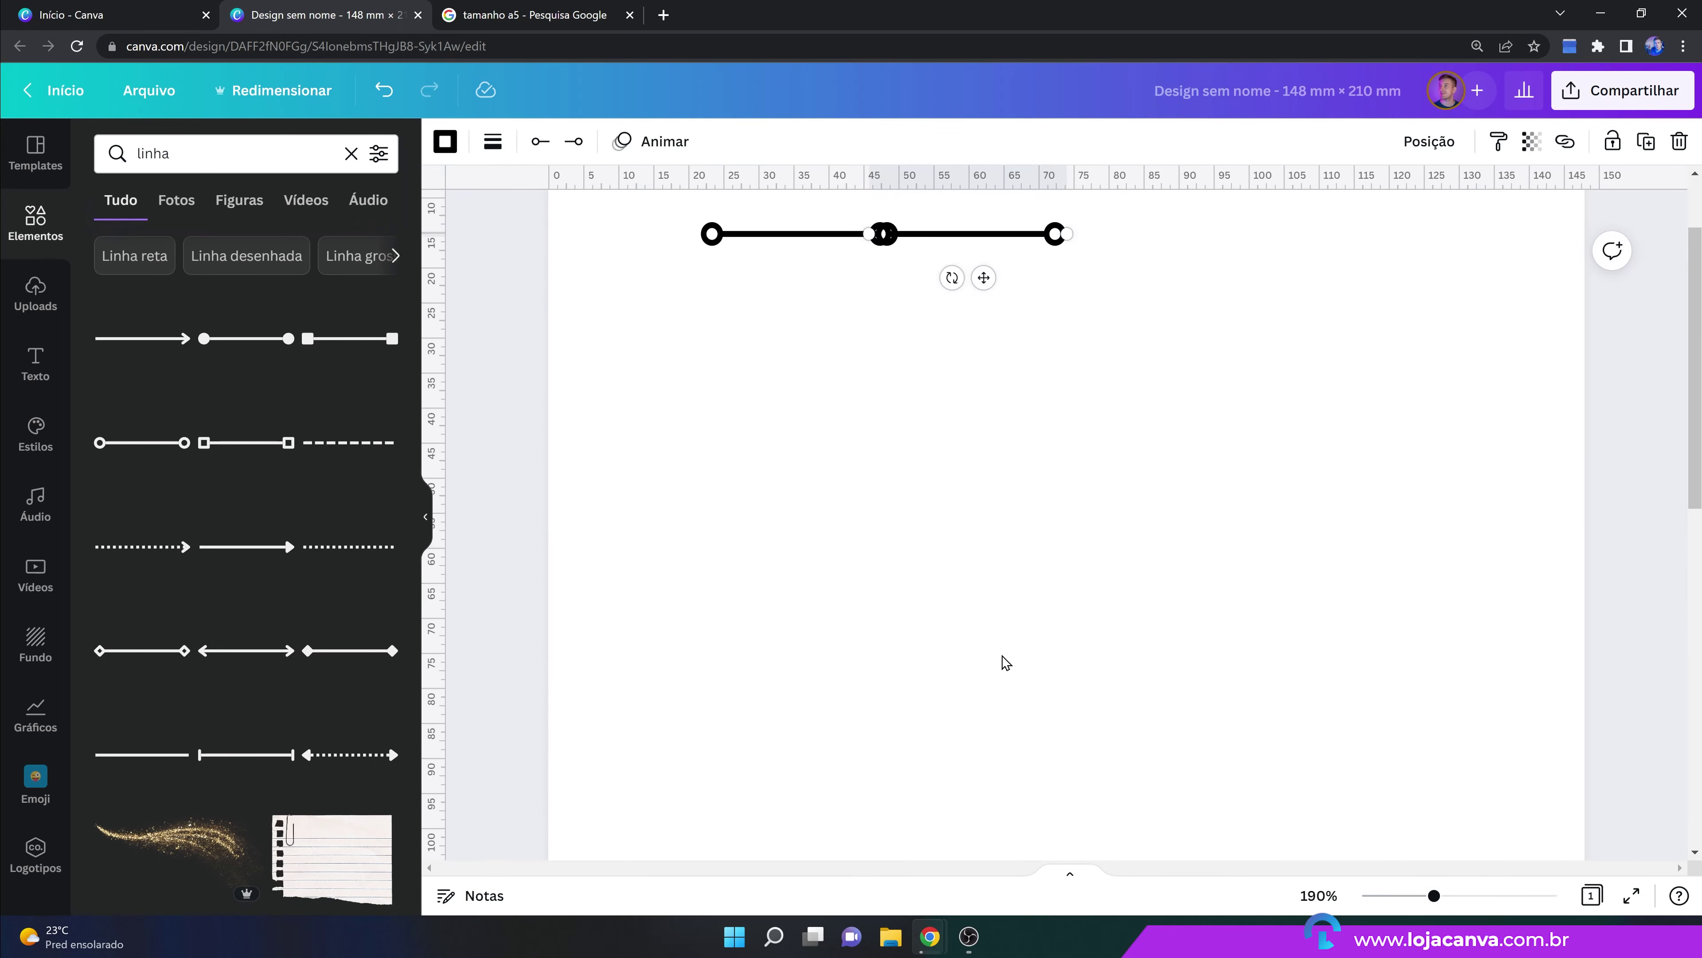
pyautogui.scroll(2, 867, 415)
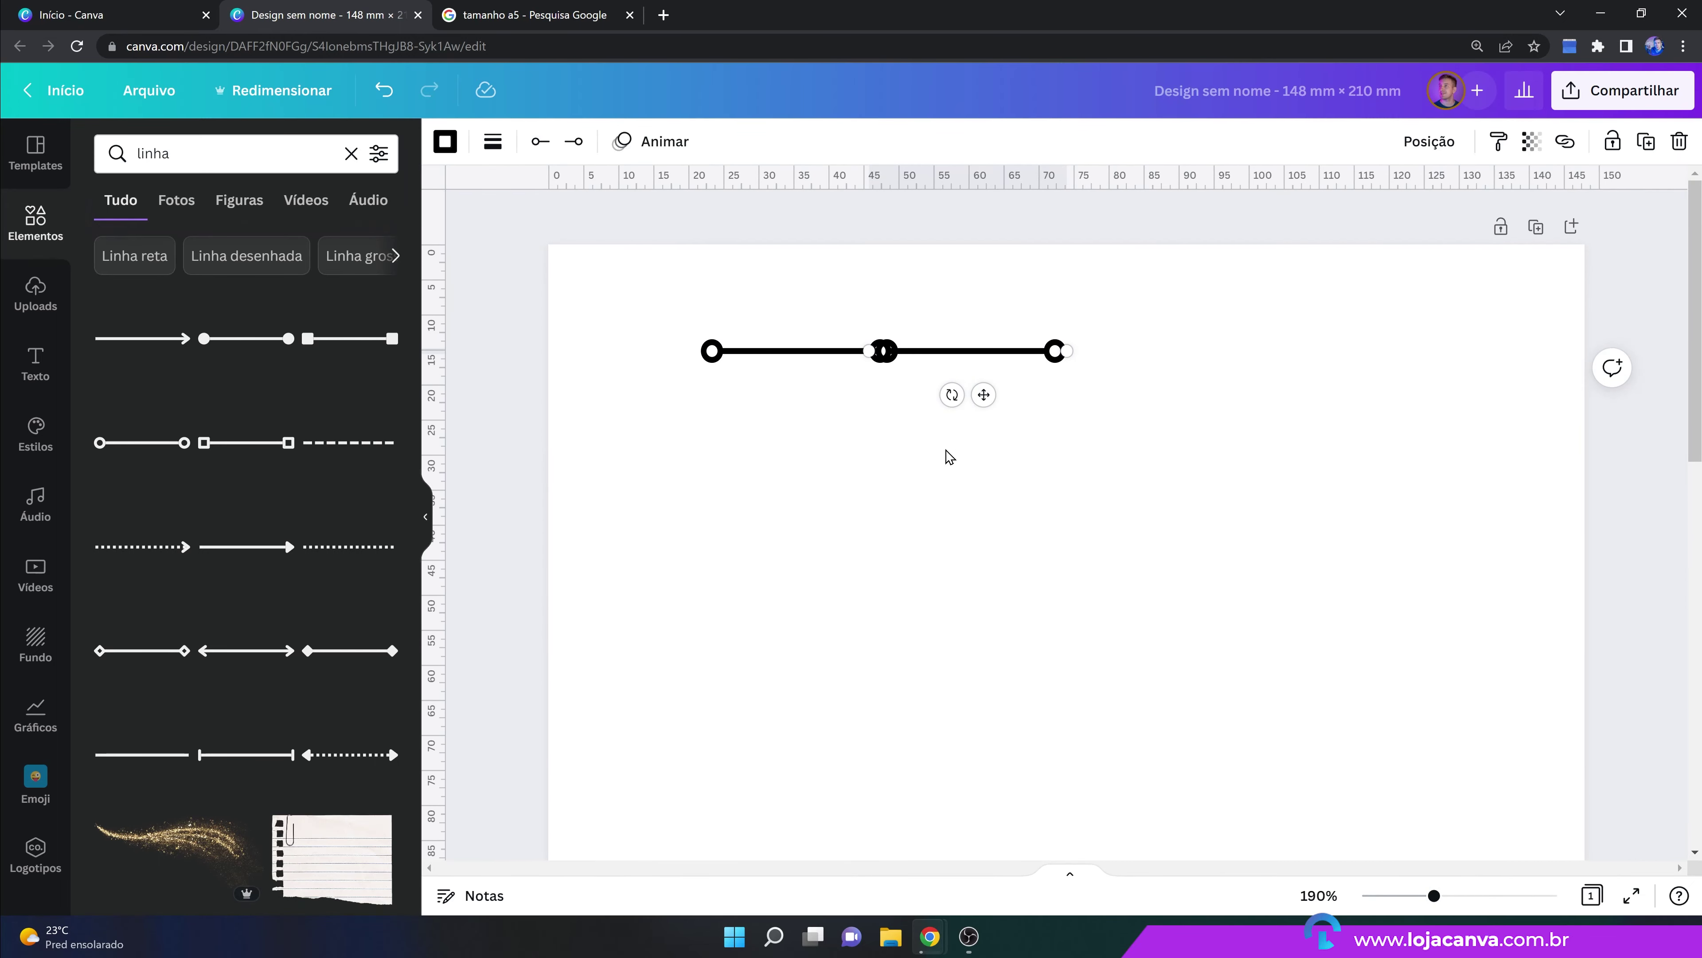
pyautogui.moveTo(1433, 898); pyautogui.dragTo(1419, 897)
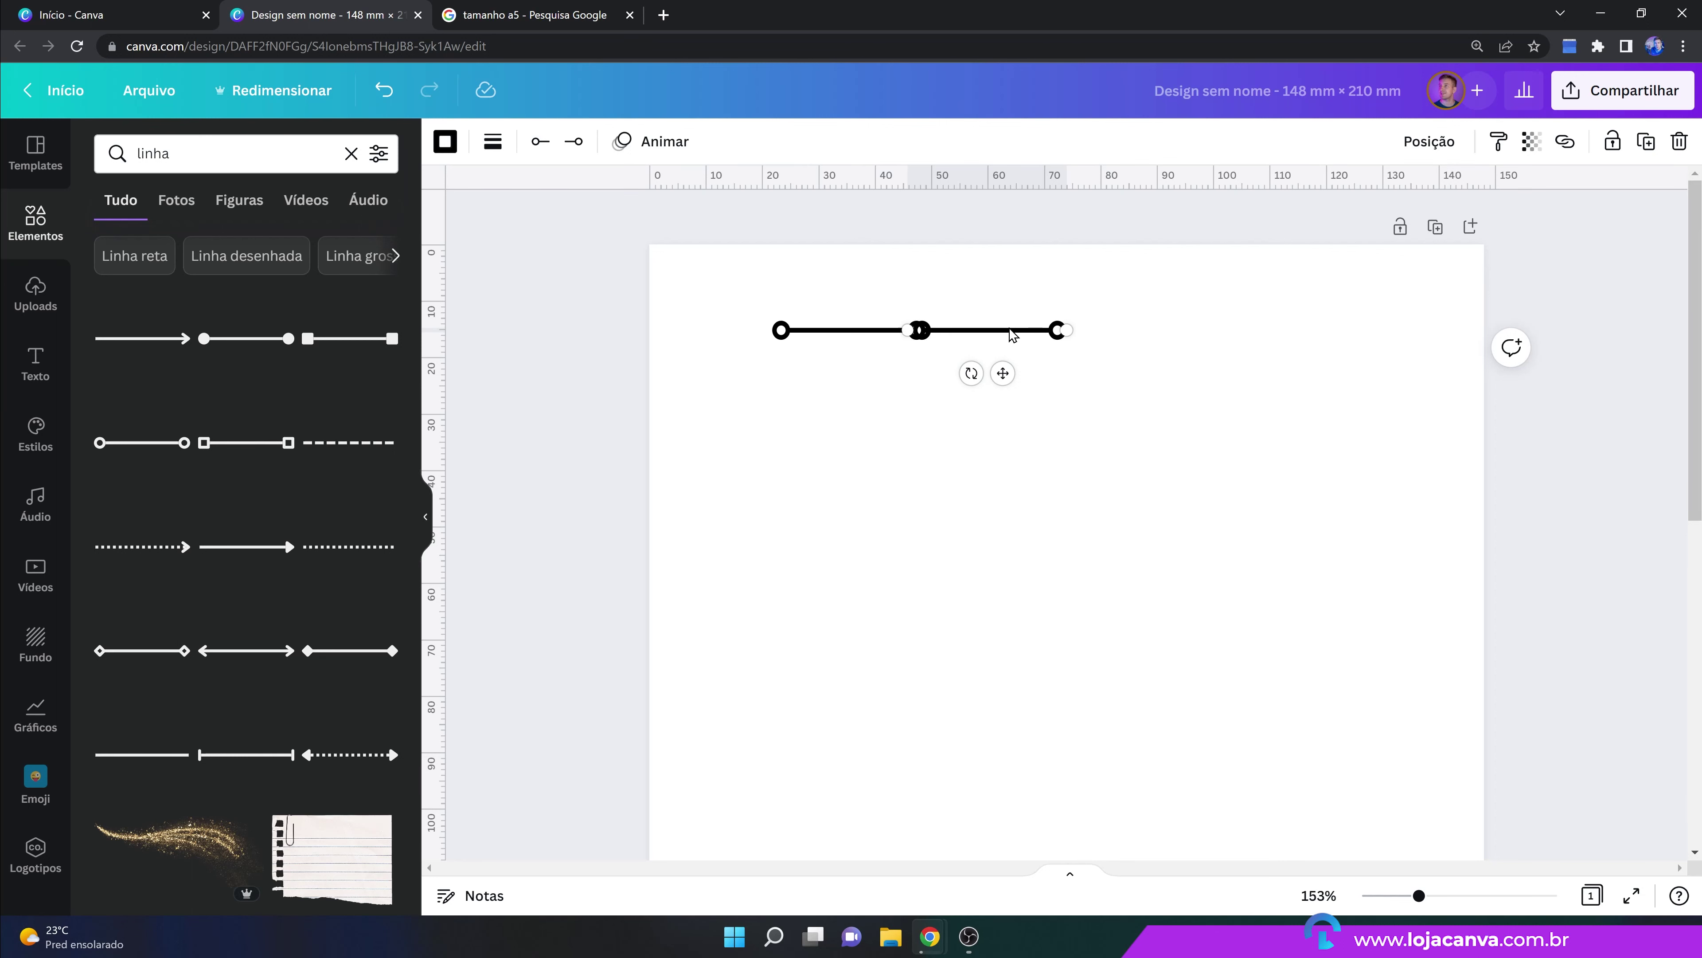
pyautogui.moveTo(1012, 334); pyautogui.dragTo(1016, 338)
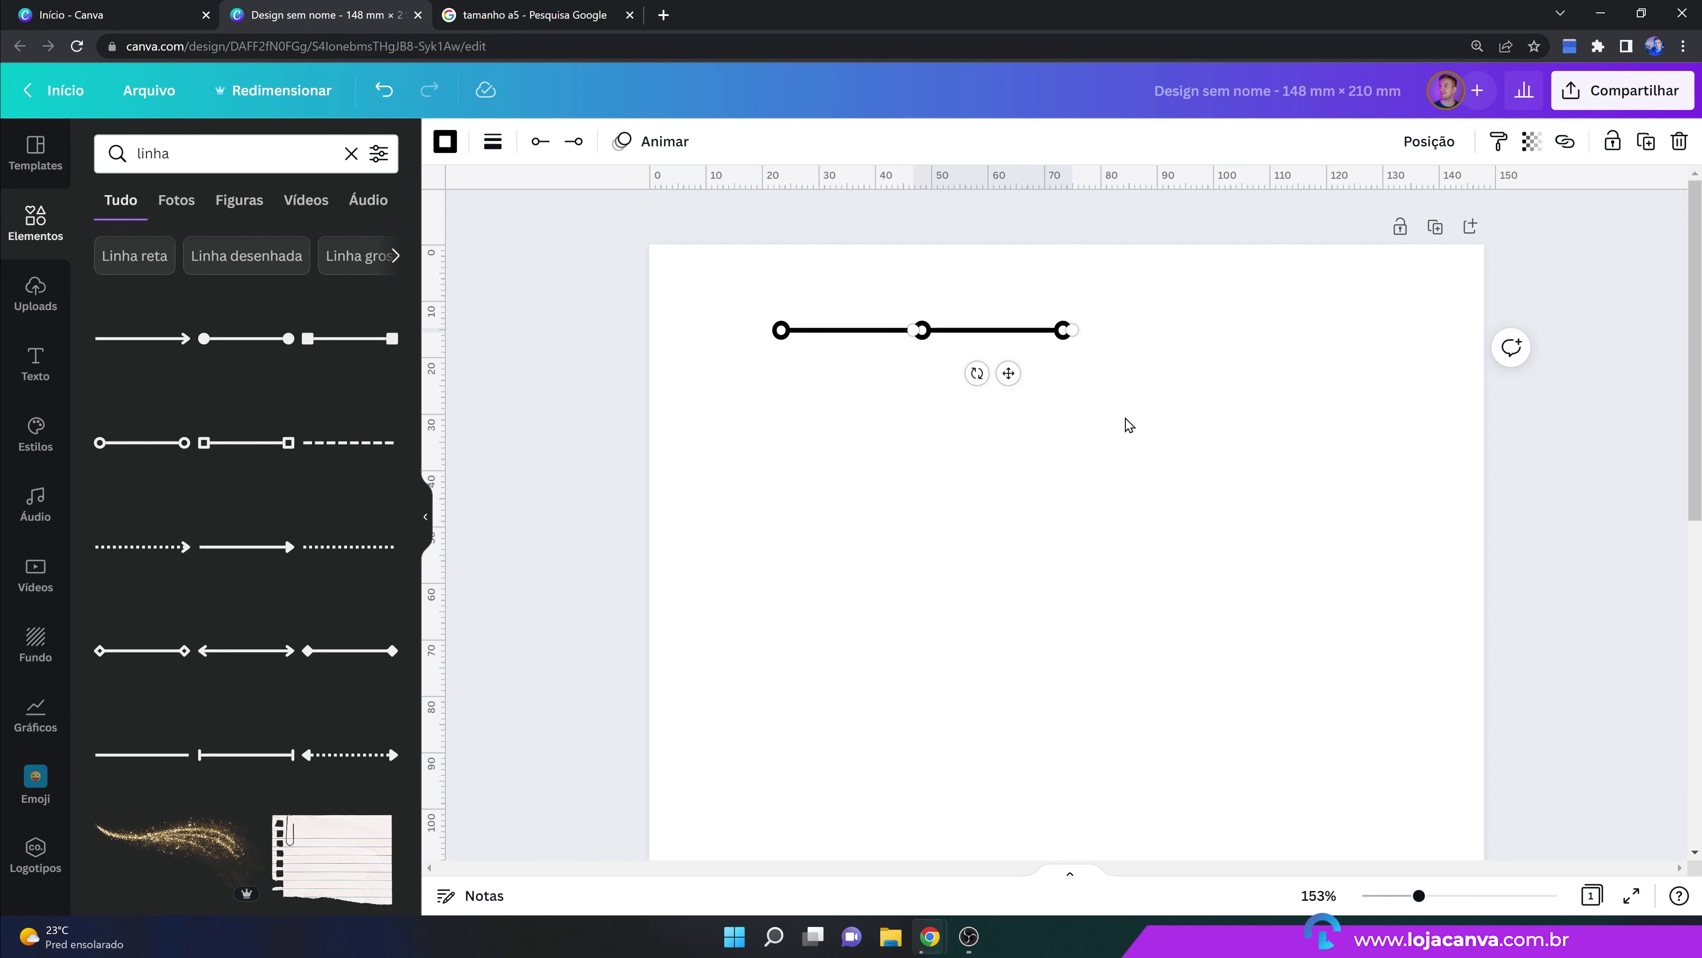
# Extend the row to the right with two more line copies, overlapping the end circles to form four connected segments.
pyautogui.click(1129, 424)
pyautogui.click(997, 338)
pyautogui.moveTo(987, 340); pyautogui.dragTo(1123, 327)
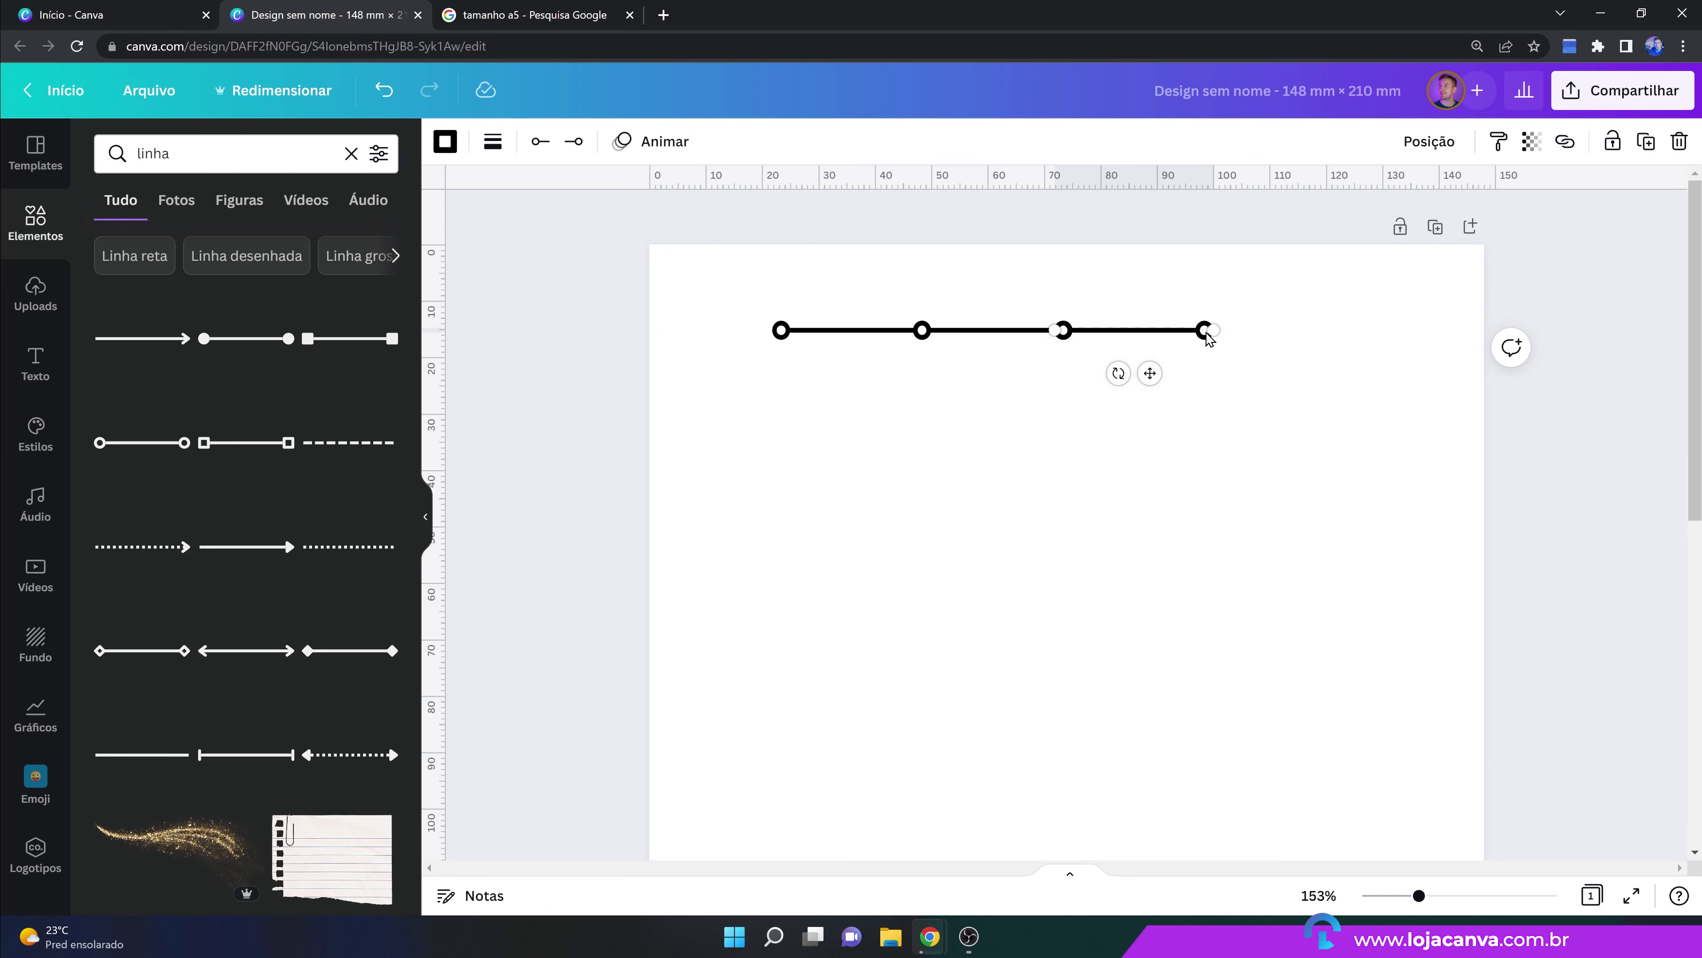
pyautogui.click(1257, 435)
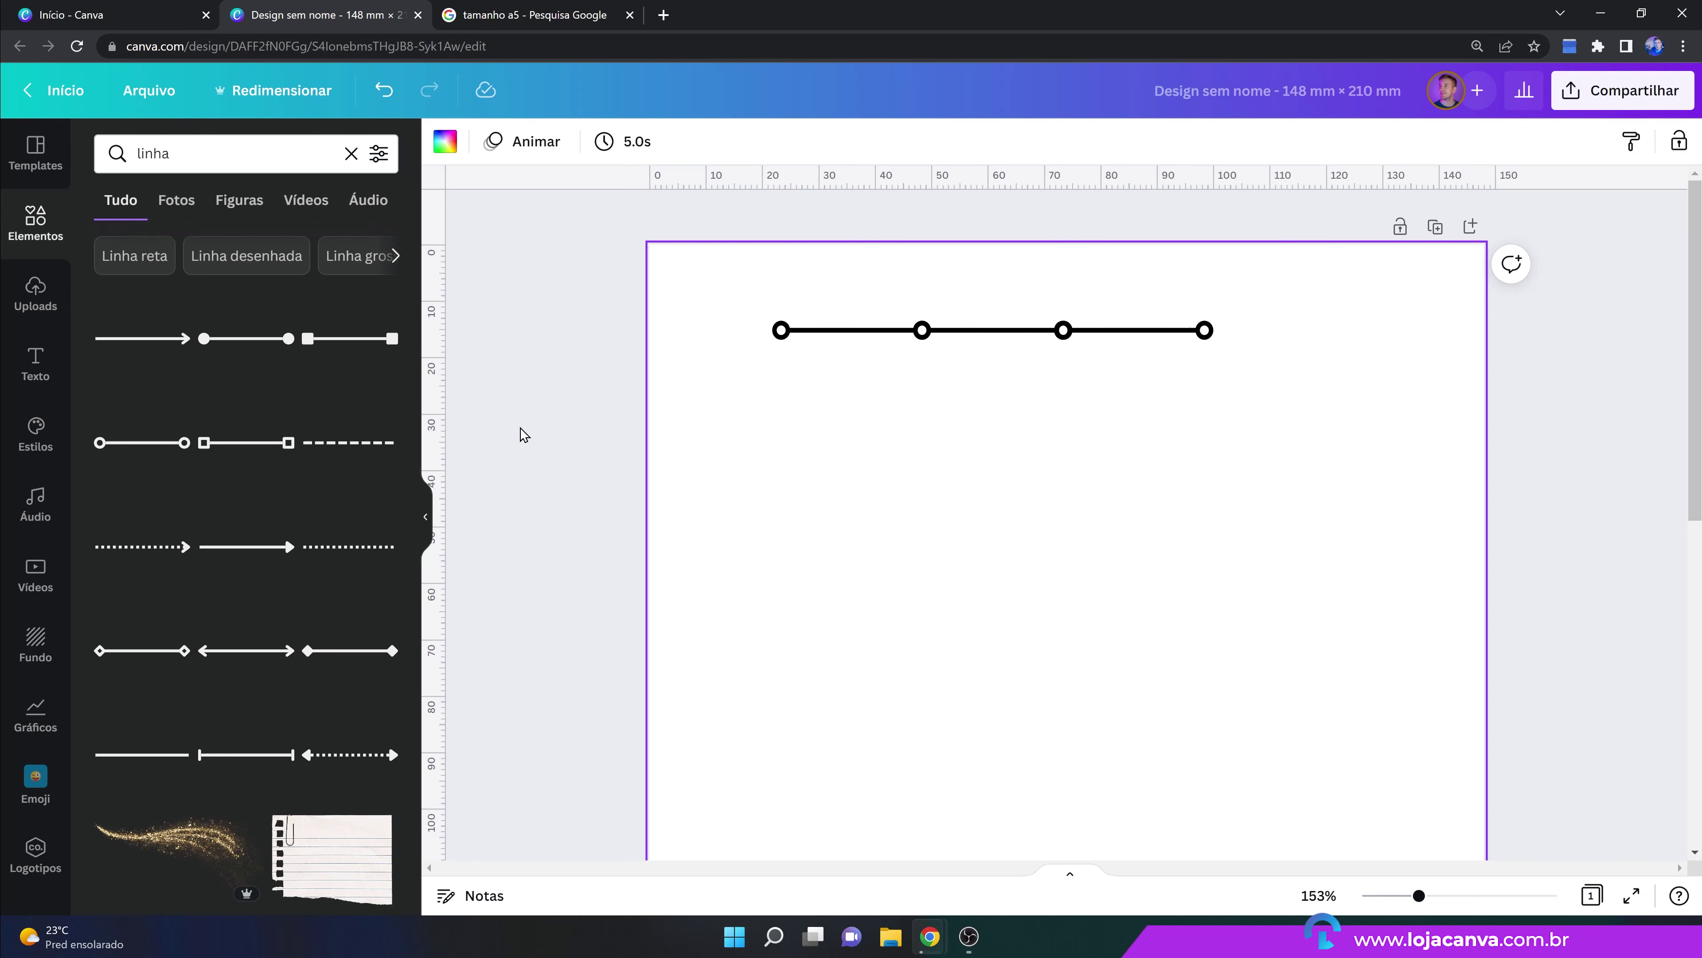
pyautogui.click(1174, 341)
pyautogui.moveTo(1171, 340); pyautogui.dragTo(1306, 331)
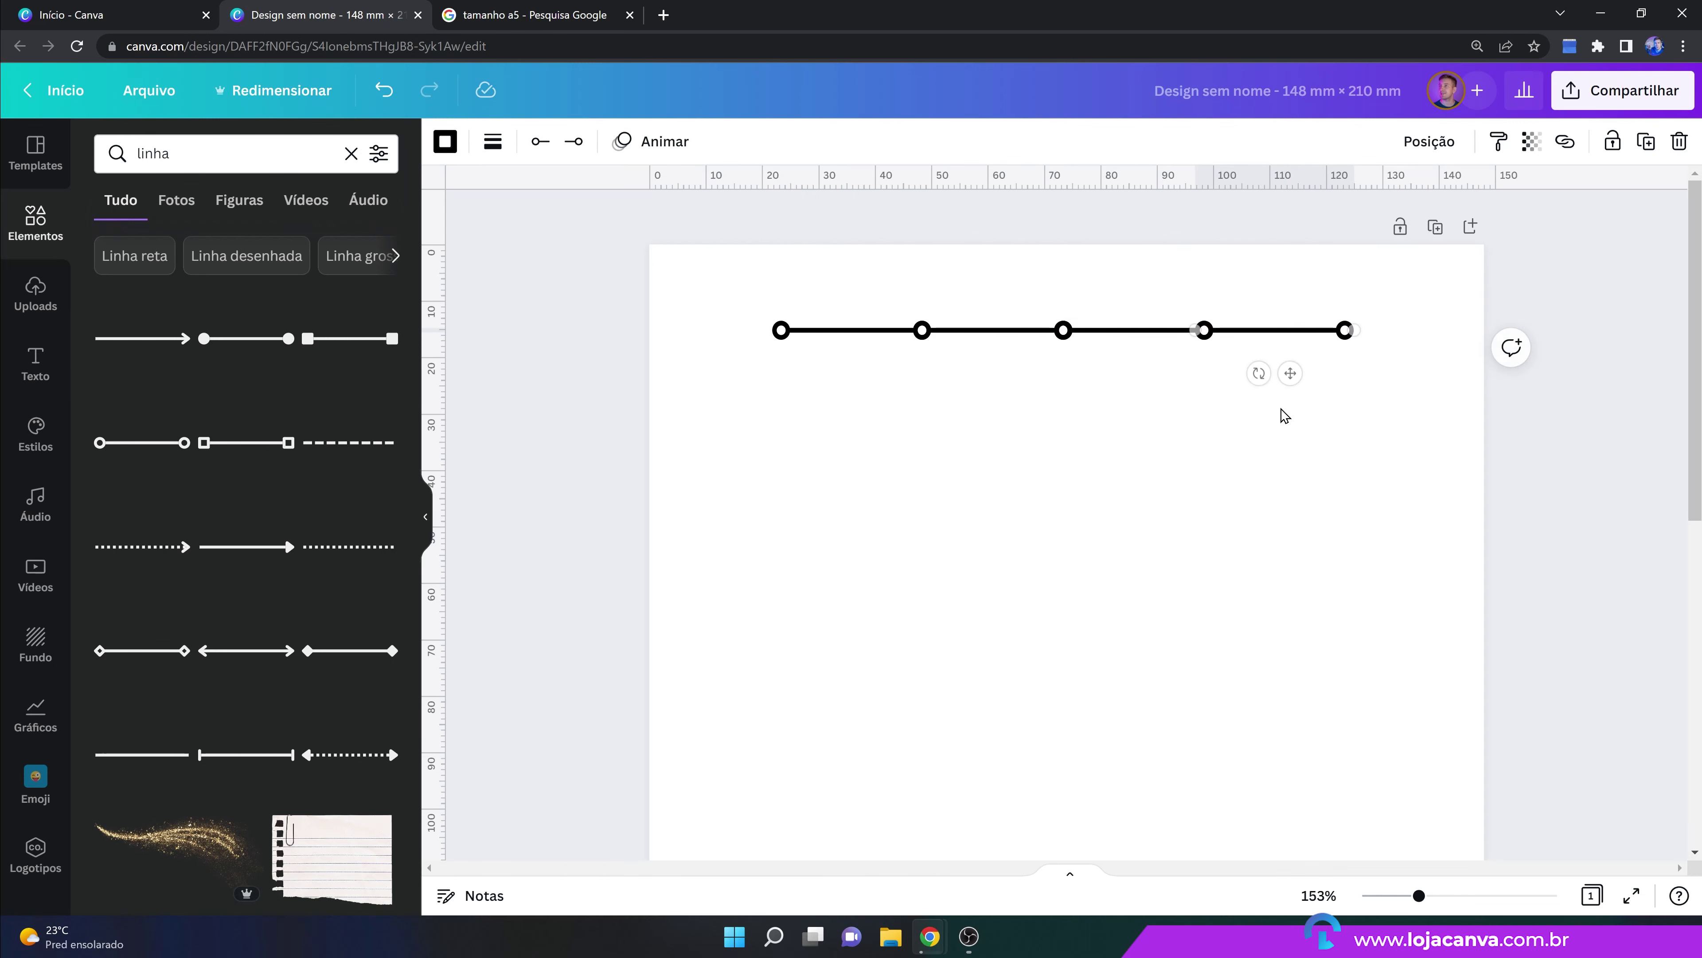
pyautogui.click(1284, 418)
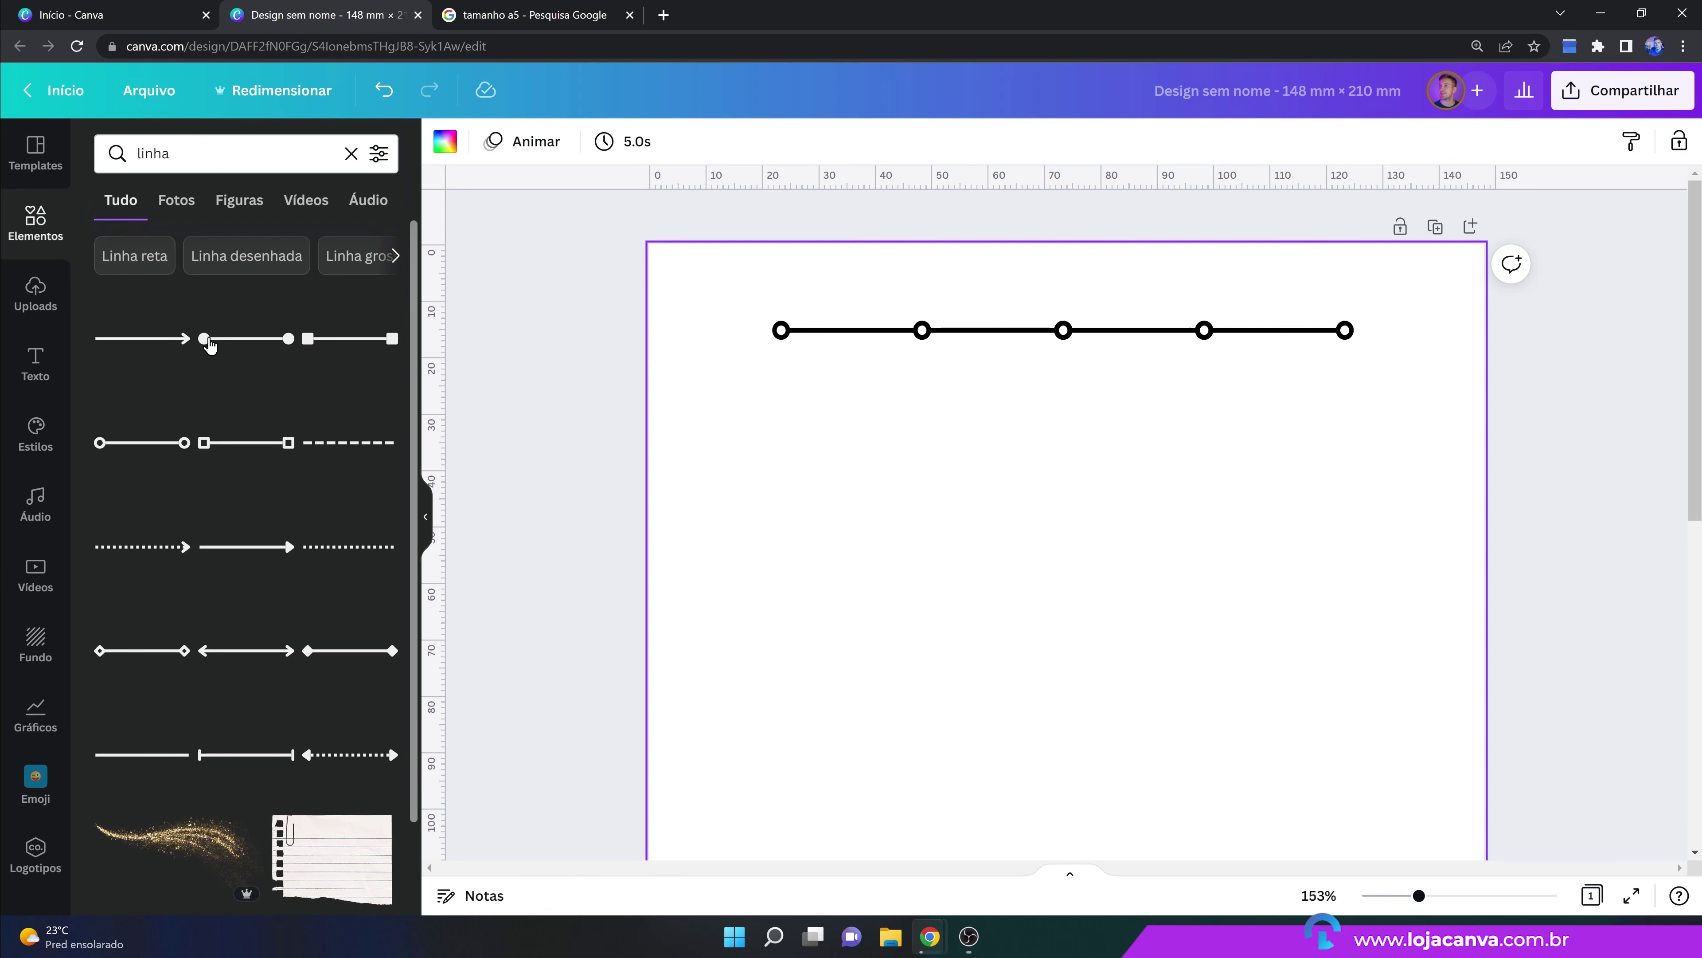
# Search the elements for "circulo" and place the solid white circle on the page below the connected lines.
pyautogui.click(198, 156)
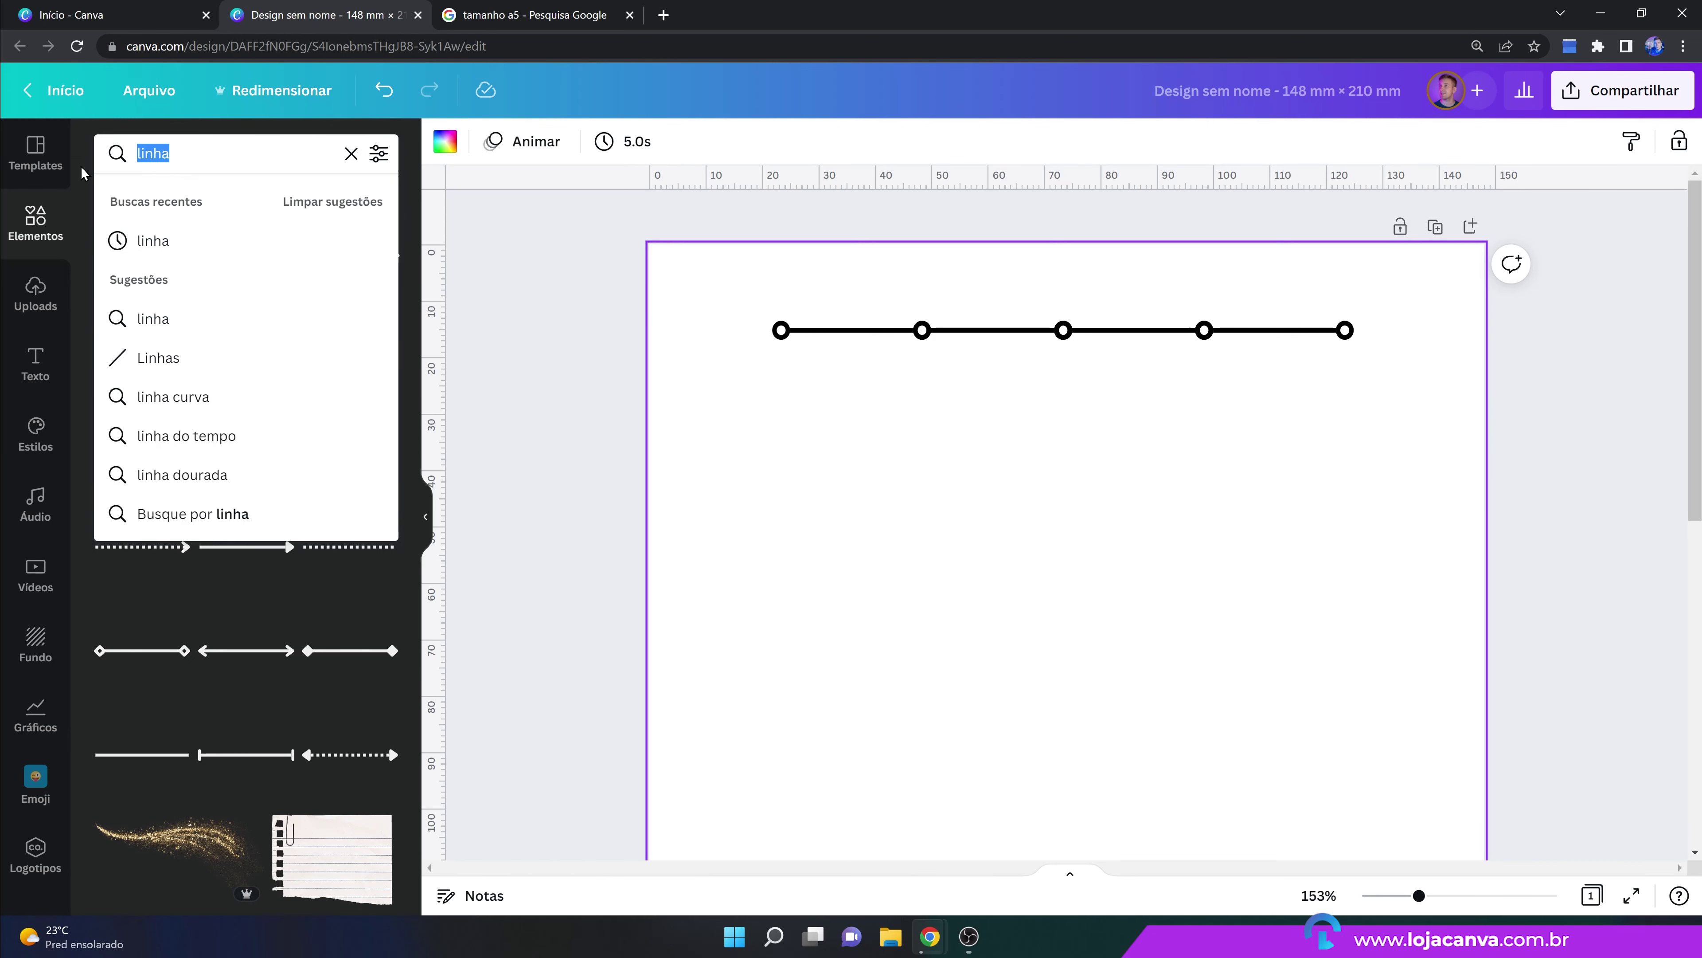
pyautogui.write('circulo')
pyautogui.press('Return')
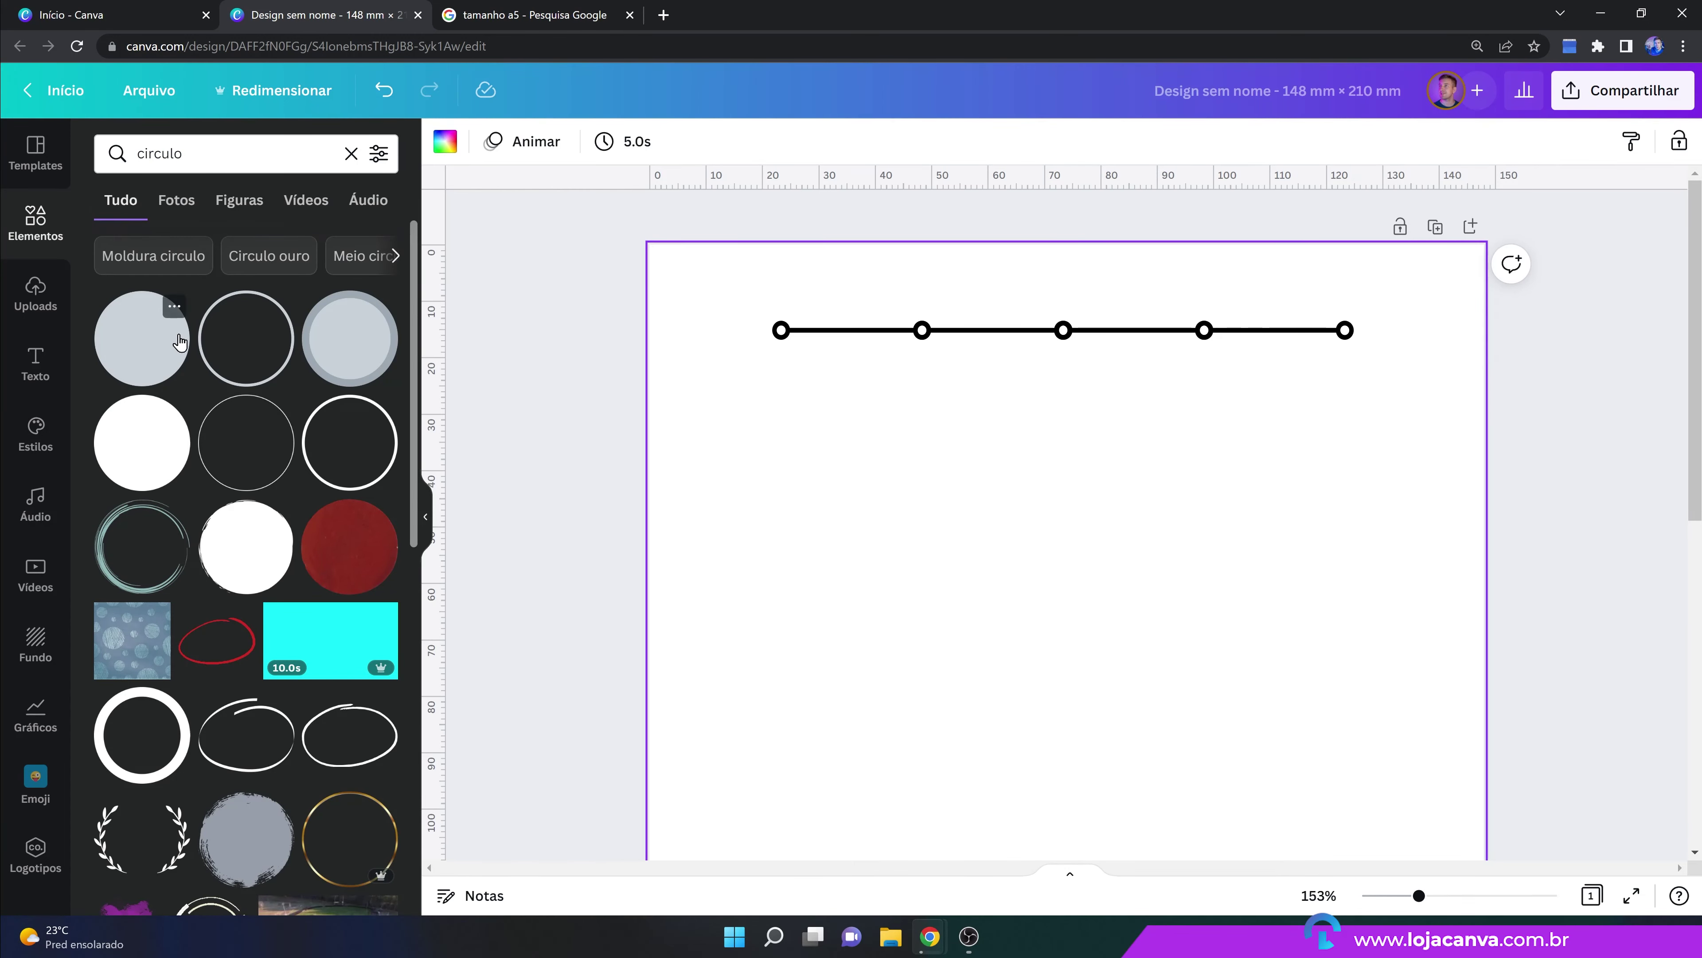
pyautogui.click(153, 472)
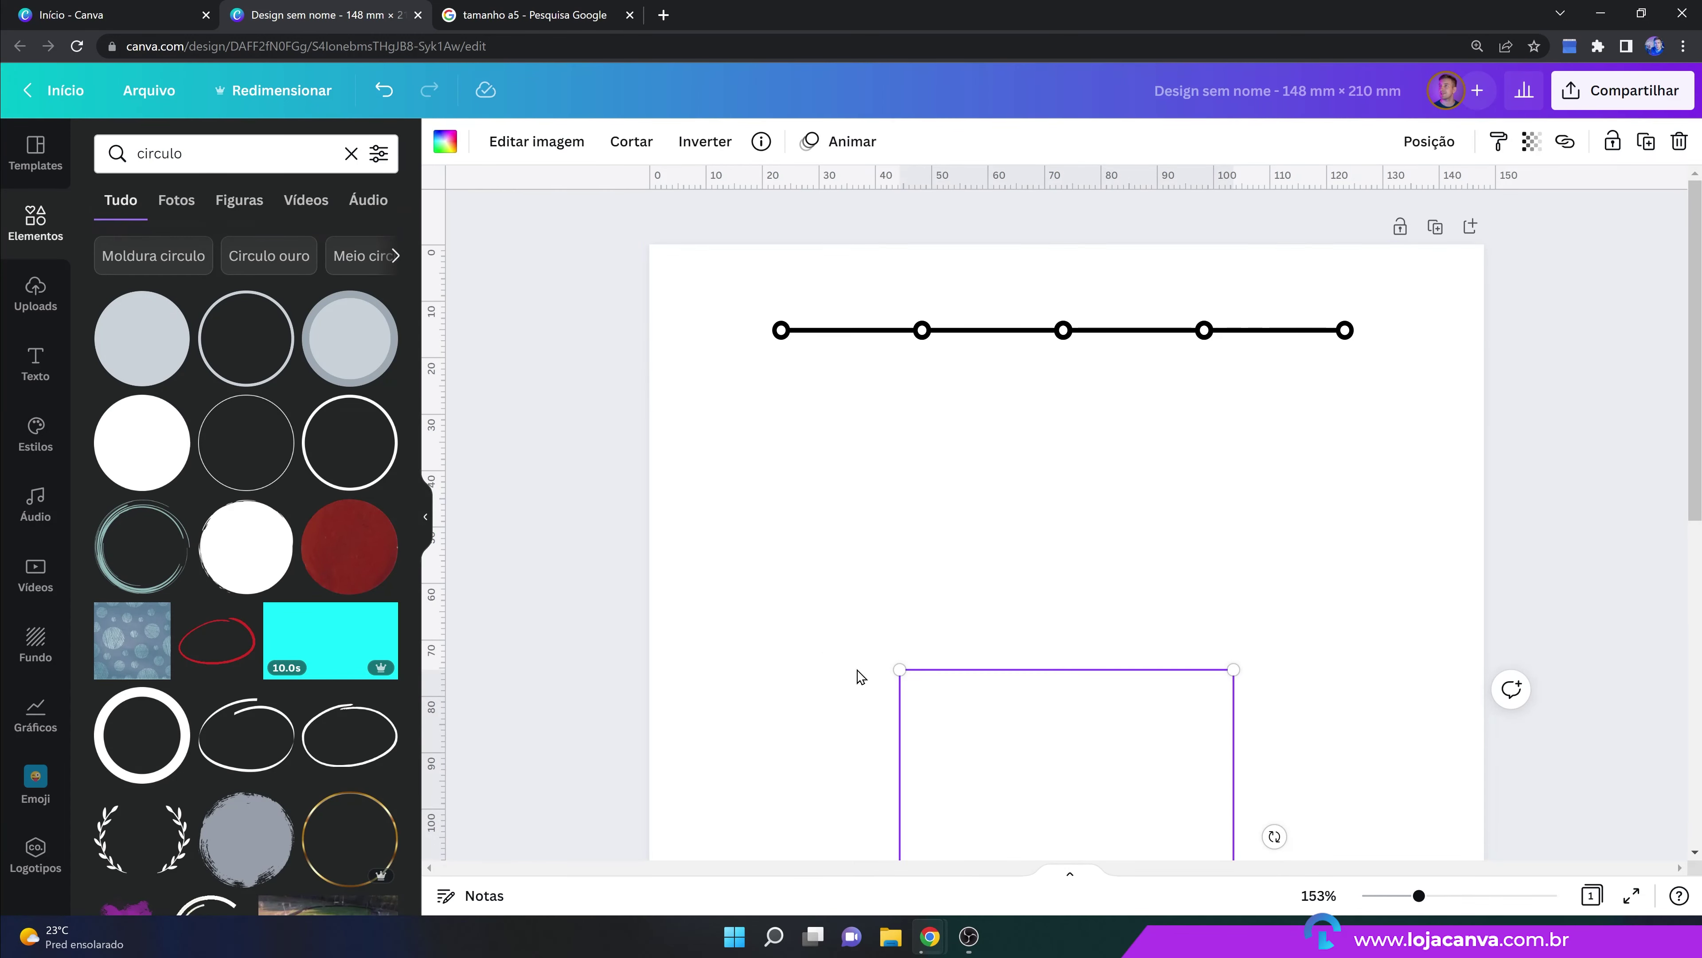
pyautogui.moveTo(1019, 728); pyautogui.dragTo(1045, 574)
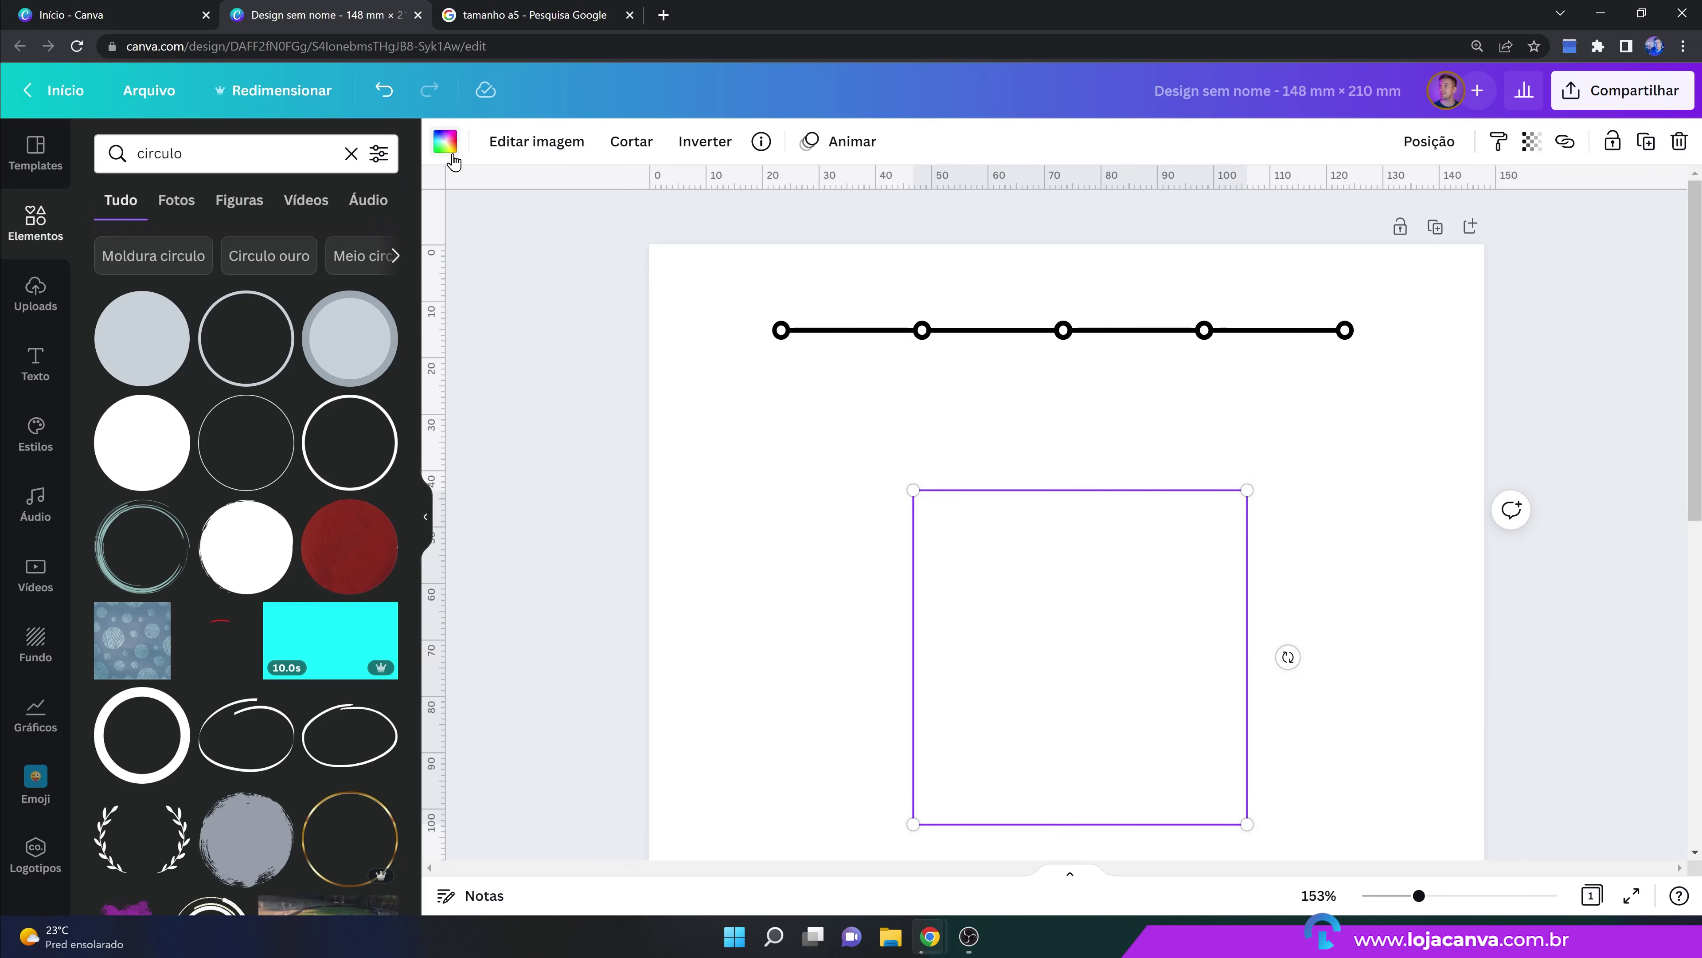
# Colour the circle black, shrink it and fit it over the hollow circle at the right end of the line row.
pyautogui.click(446, 142)
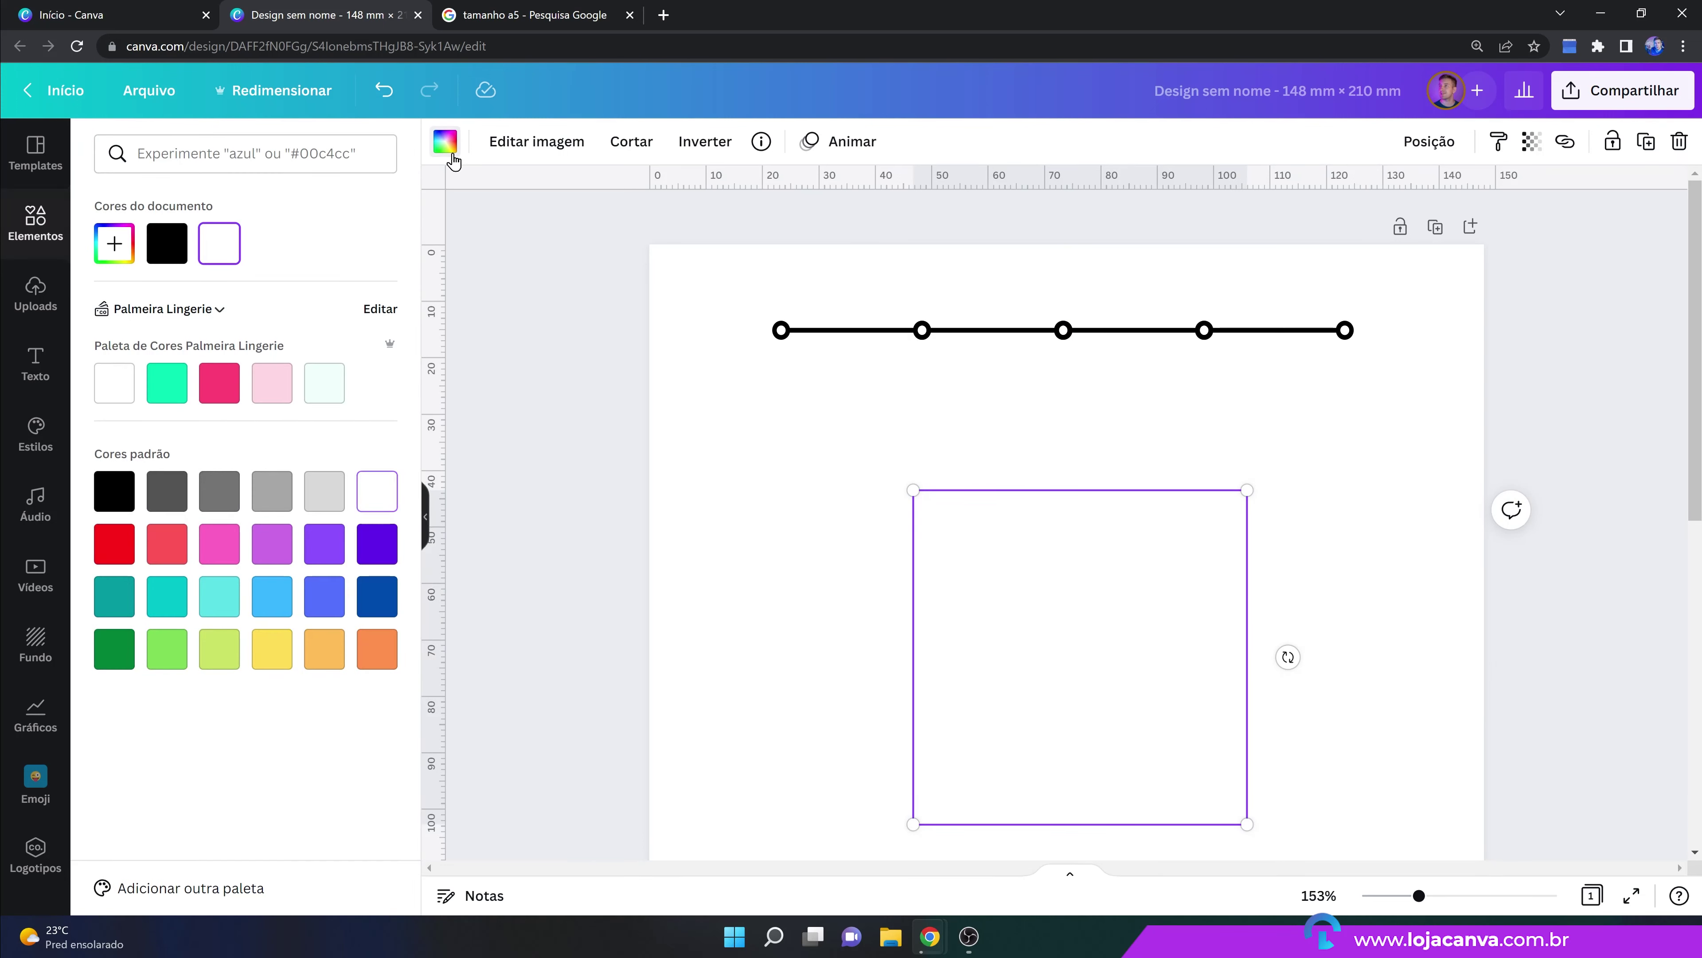
pyautogui.click(167, 242)
pyautogui.moveTo(913, 821); pyautogui.dragTo(1354, 375)
pyautogui.click(1401, 425)
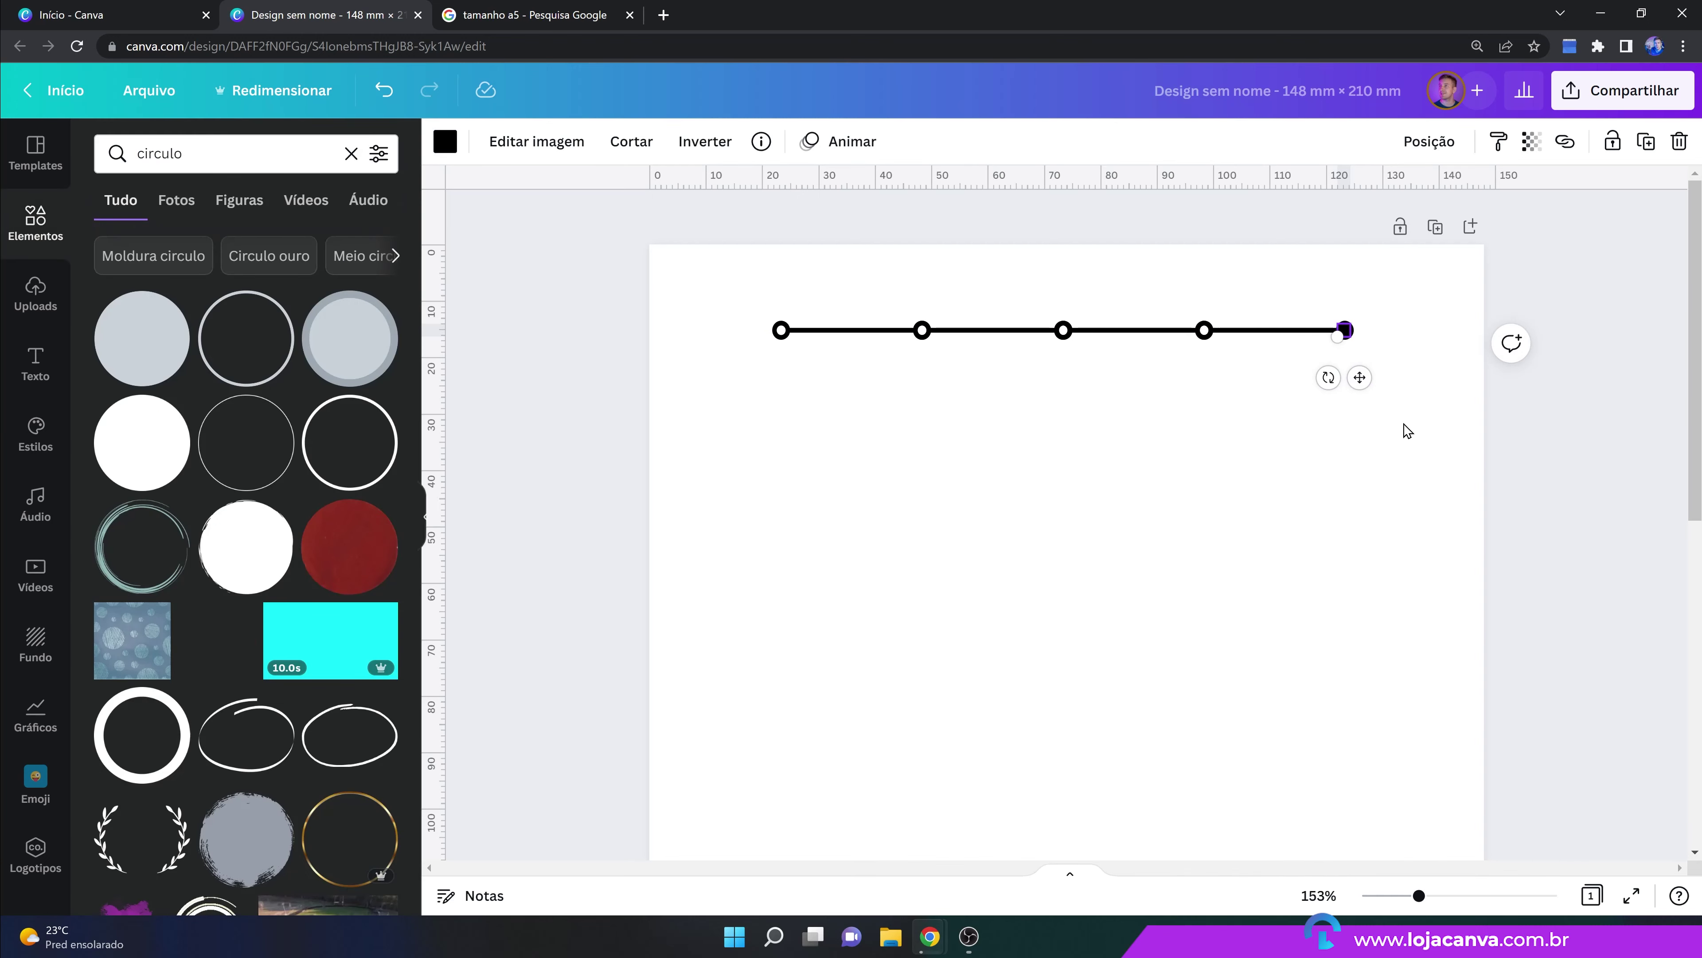
# Add a subtitle text box reading "1993" to the page below the timeline.
pyautogui.click(1375, 375)
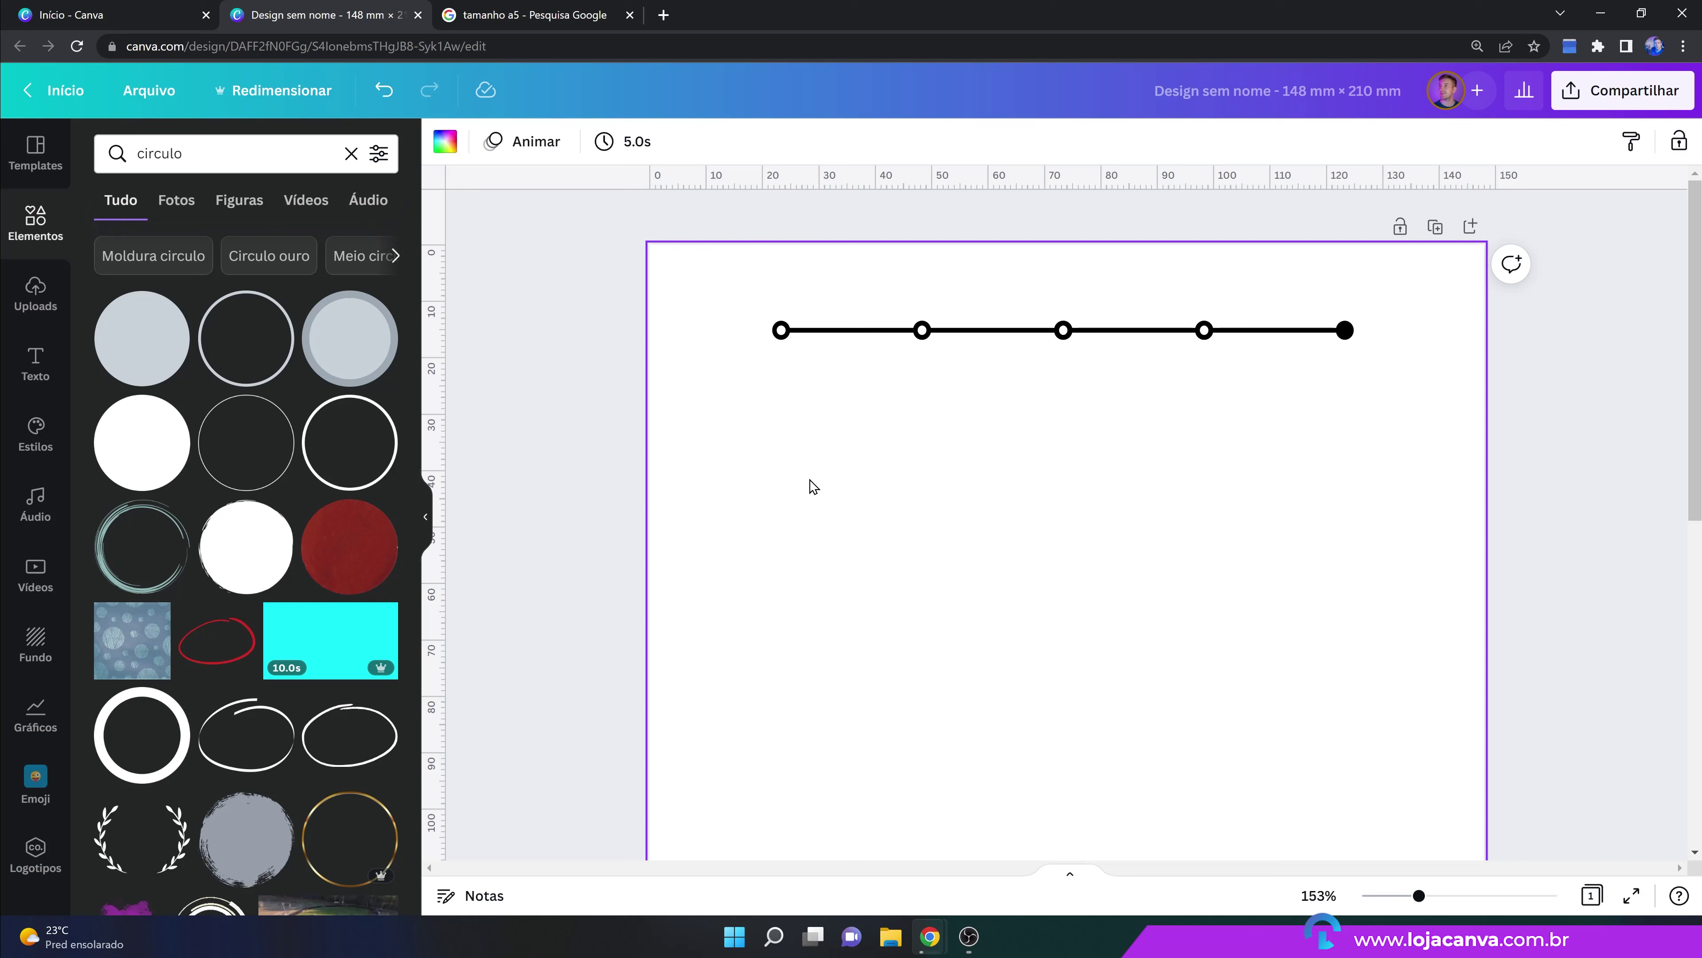
pyautogui.click(35, 362)
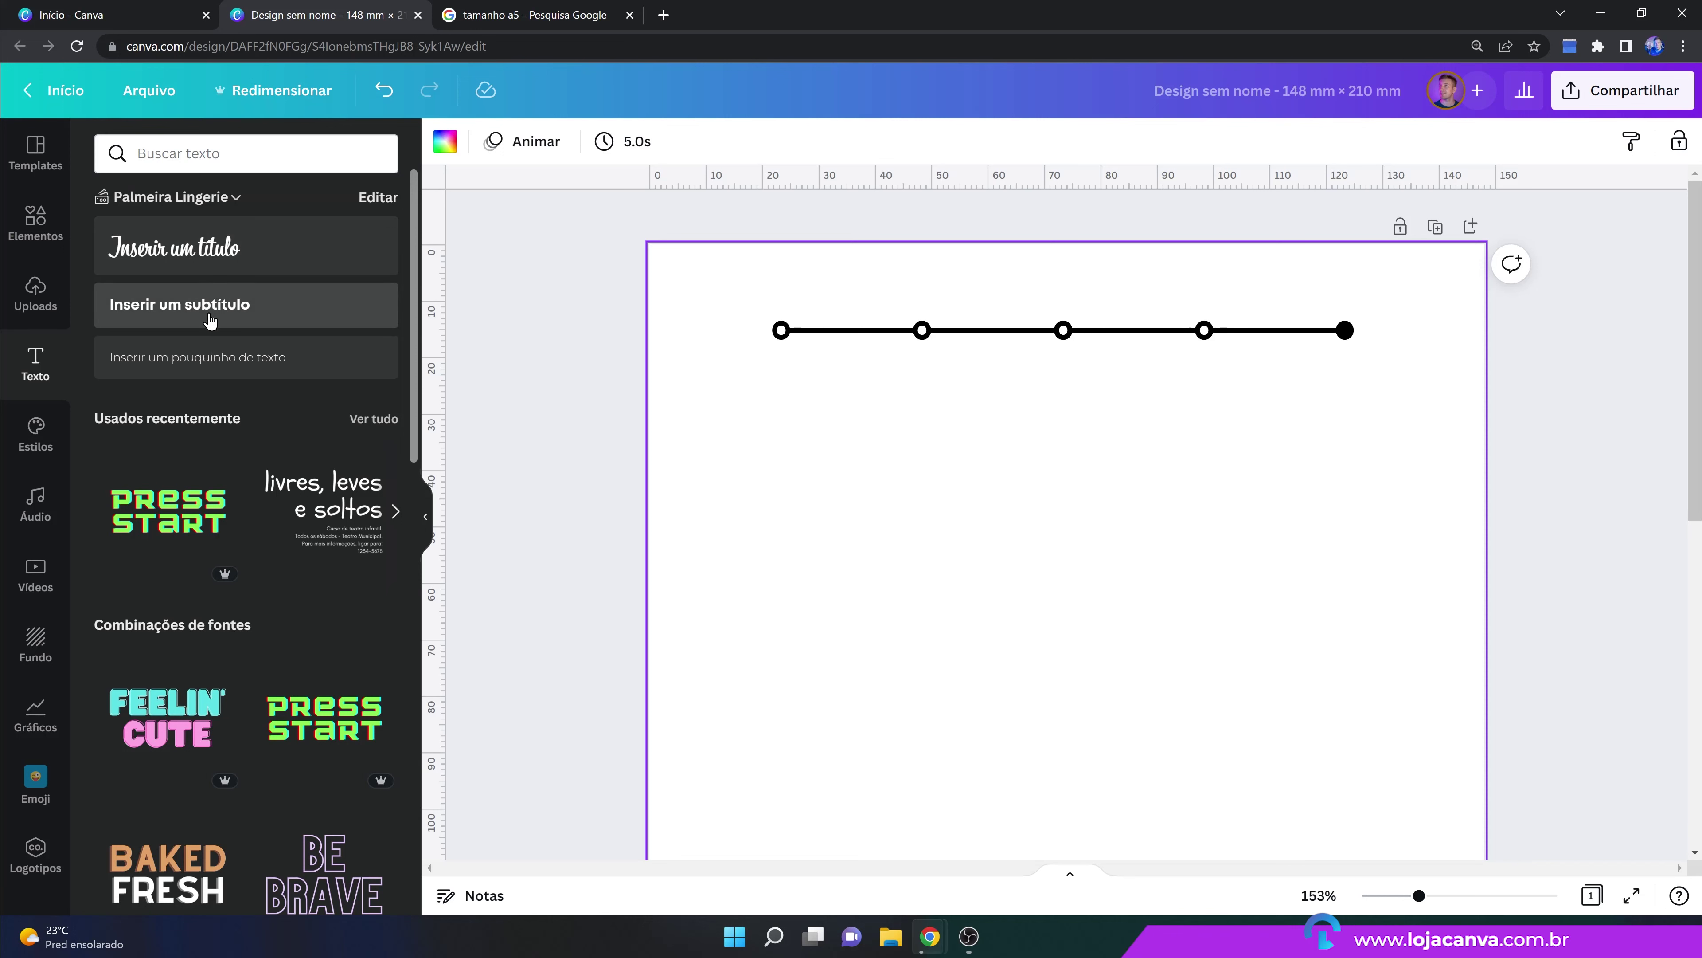
pyautogui.click(210, 321)
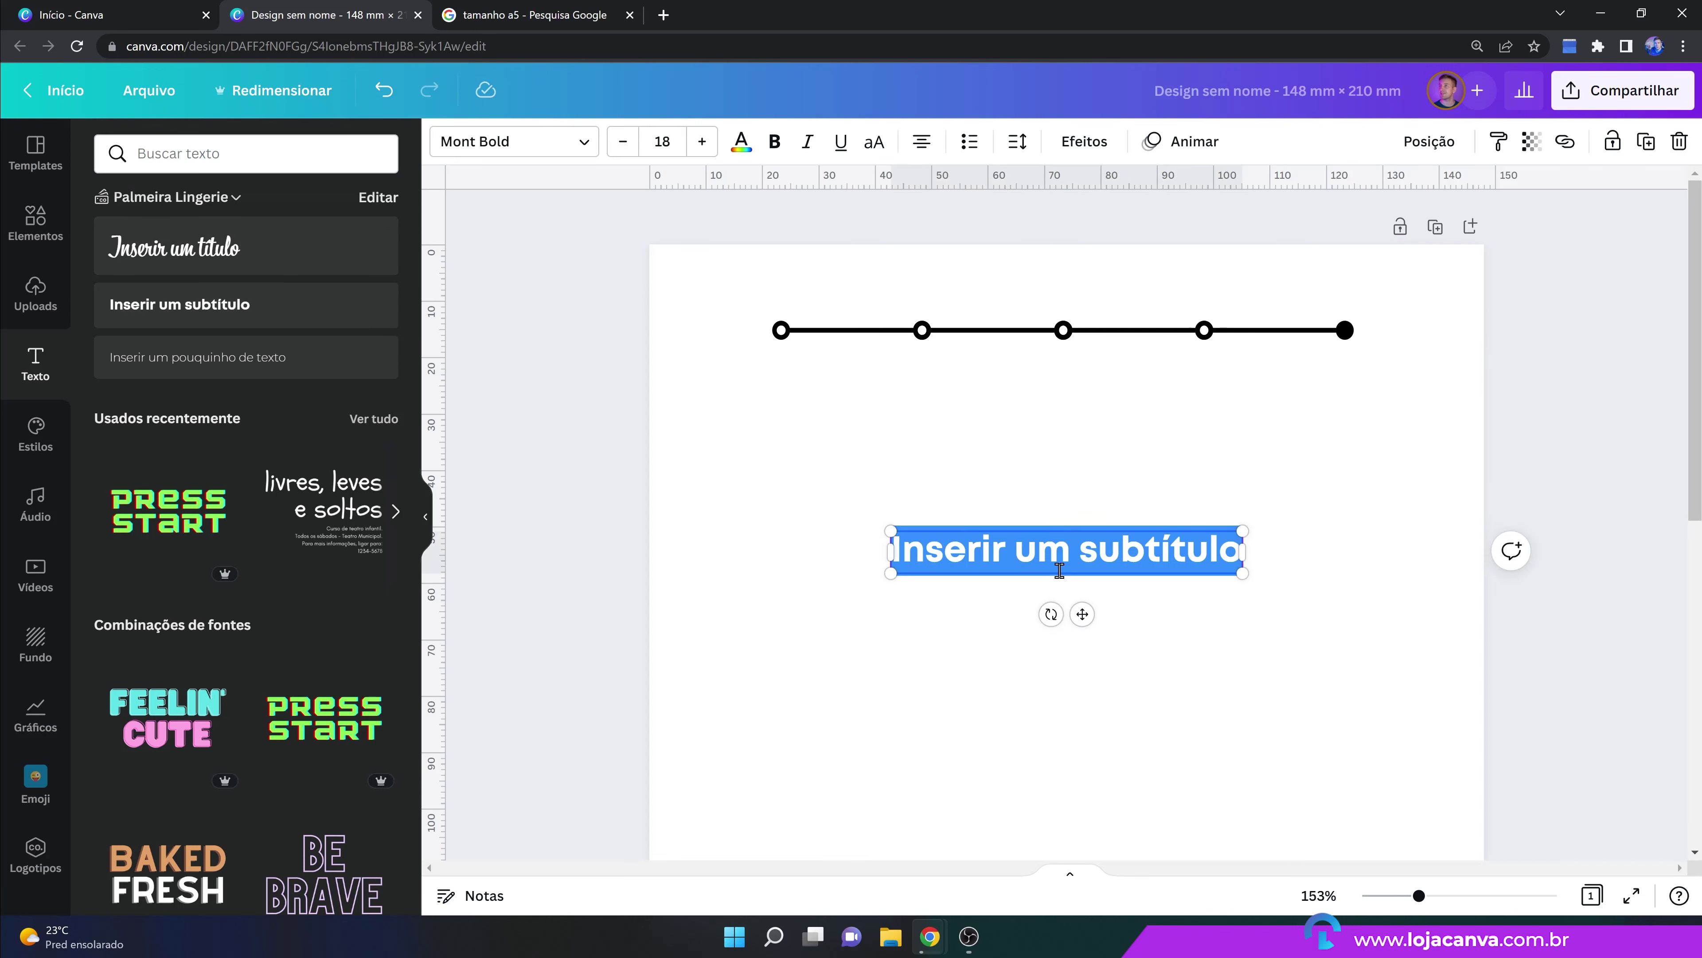
pyautogui.write('1')
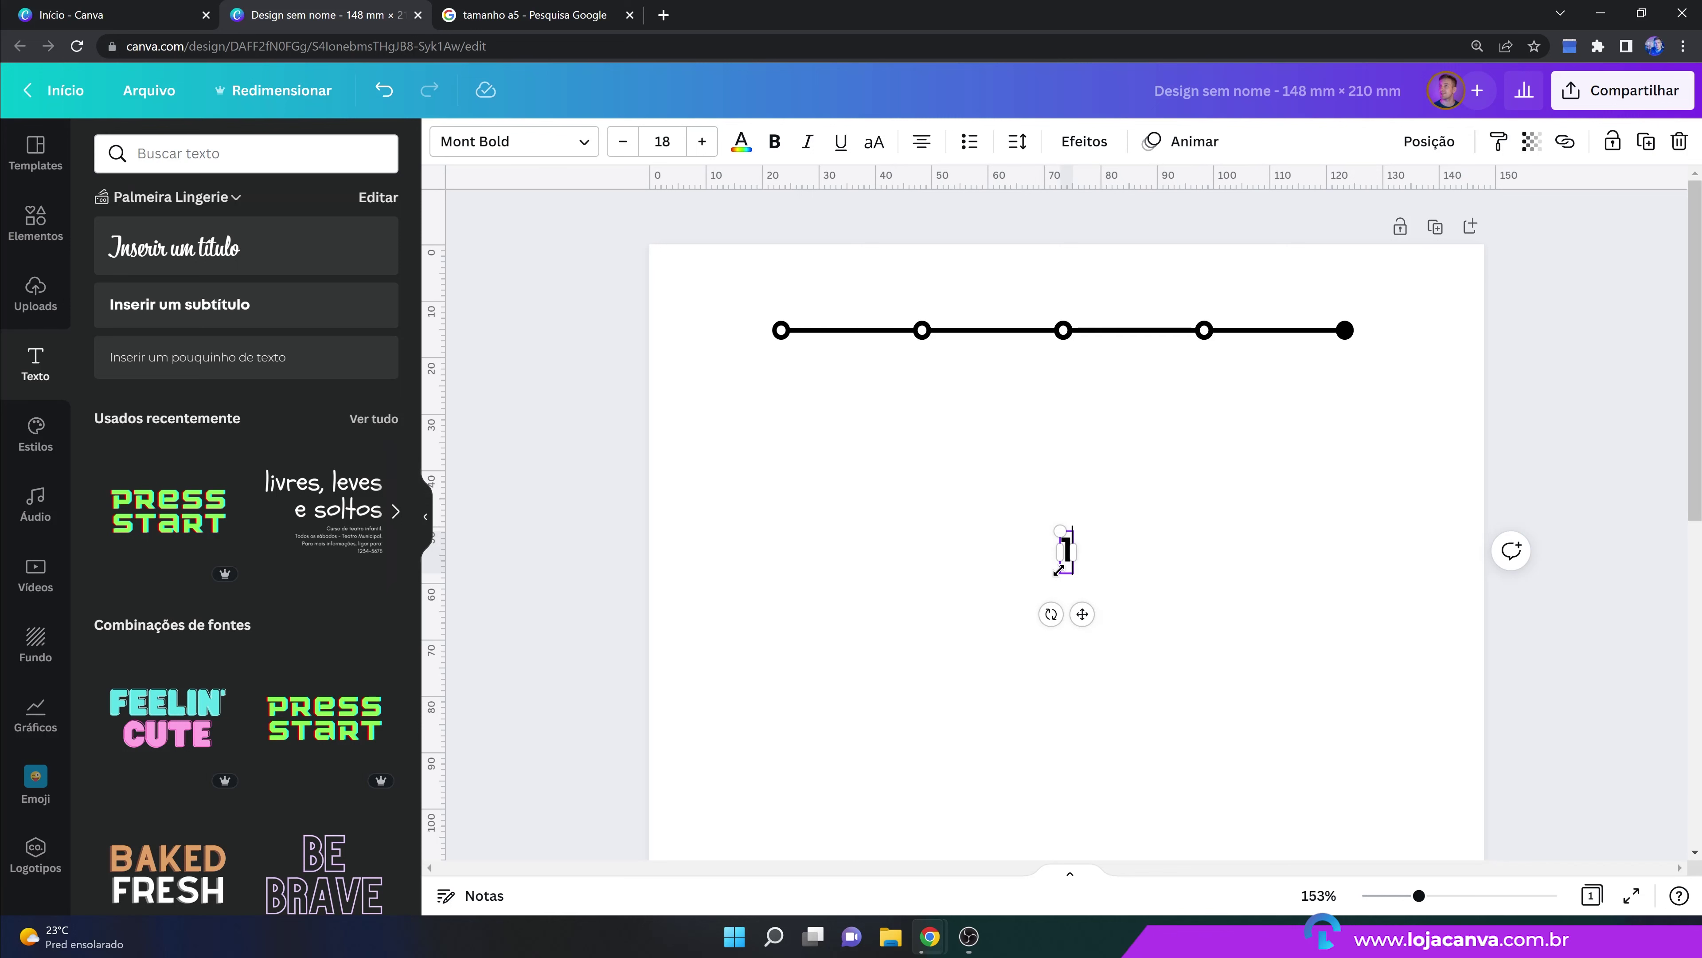
pyautogui.write('993')
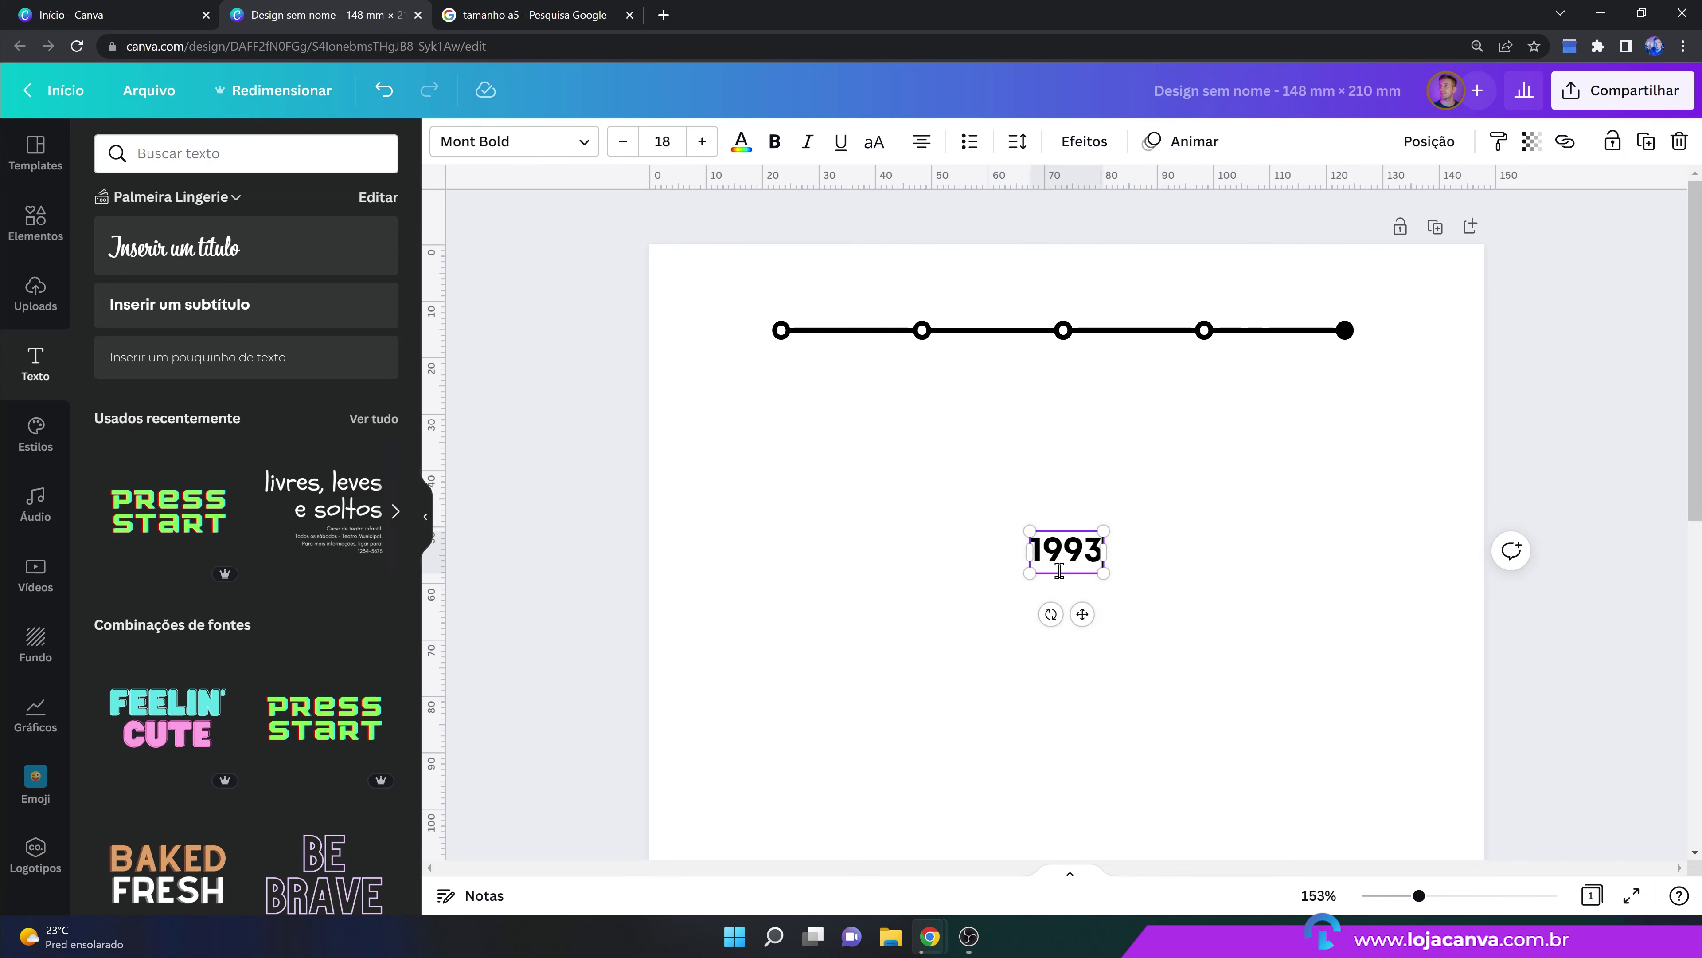
pyautogui.click(1180, 590)
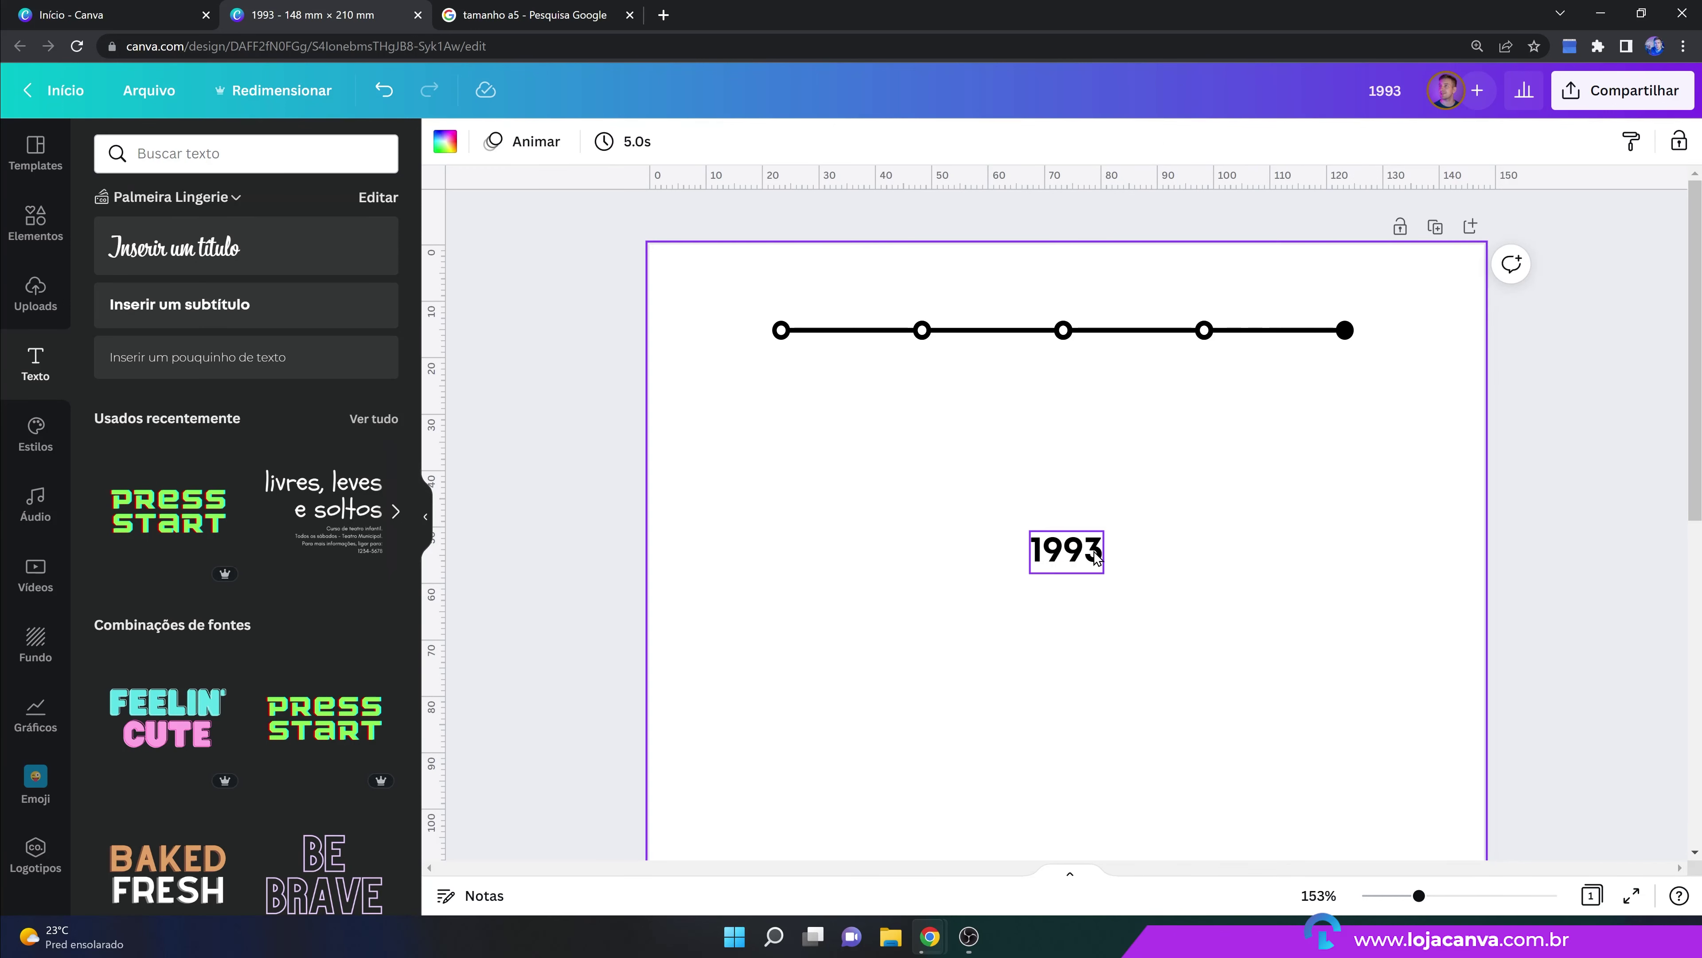
# Shrink the 1993 text to font size 9 and move it to the first circle of the timeline.
pyautogui.click(1092, 577)
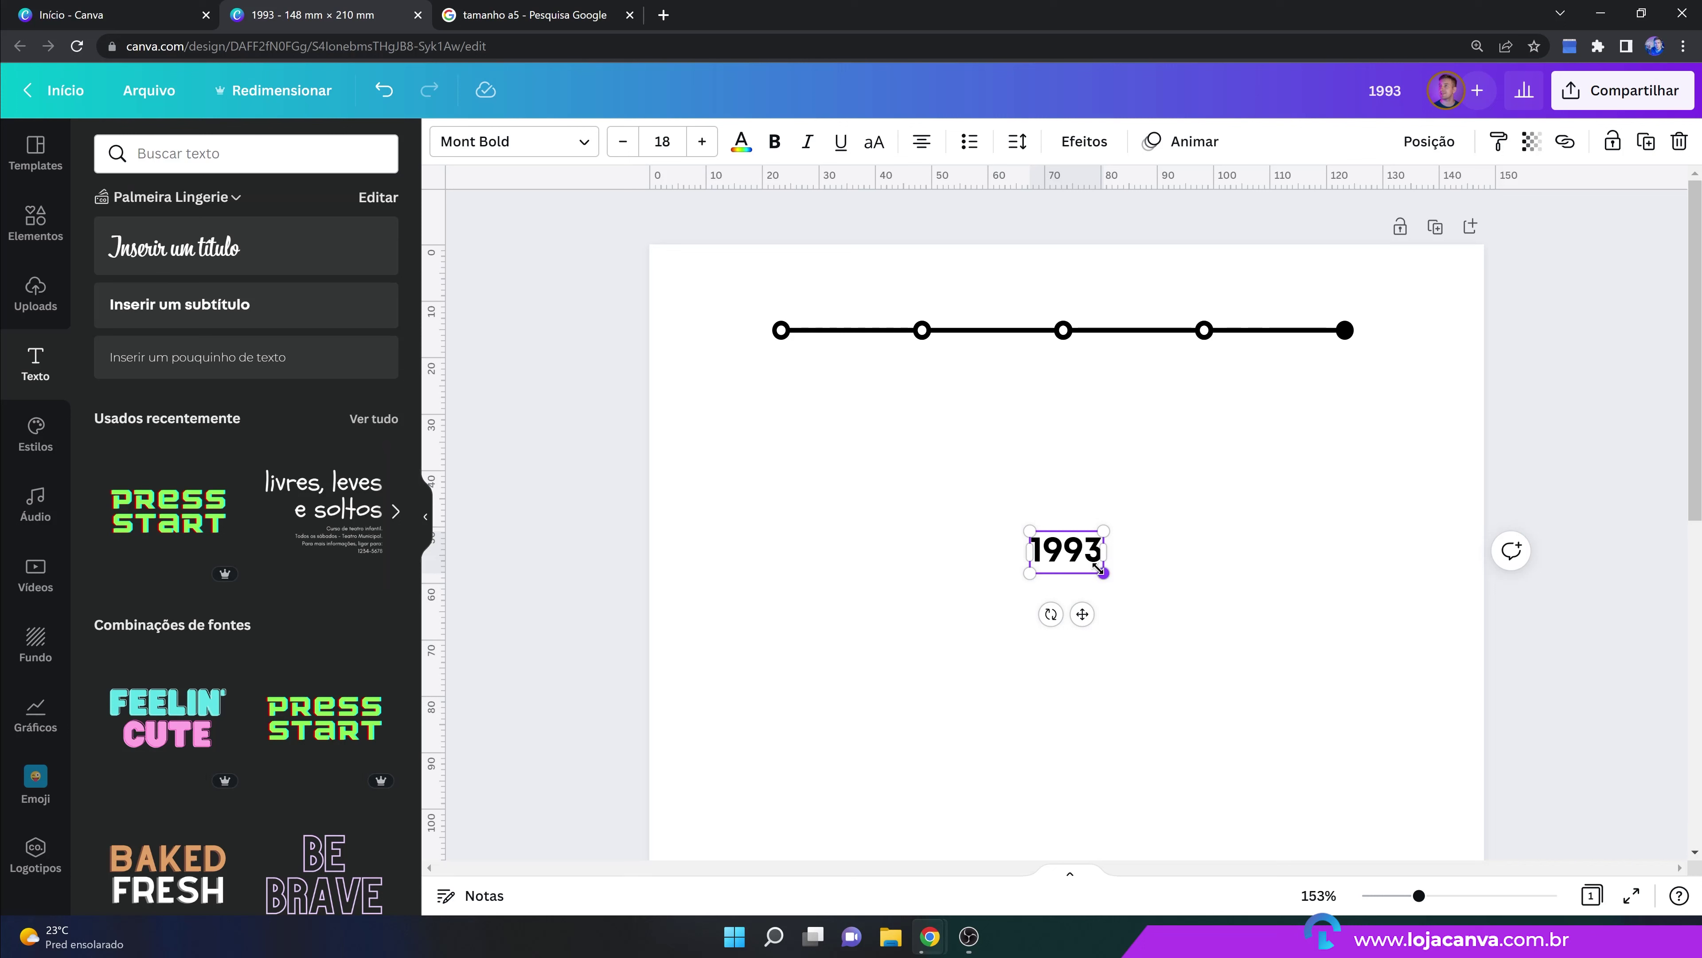
pyautogui.moveTo(1103, 575); pyautogui.dragTo(1067, 553)
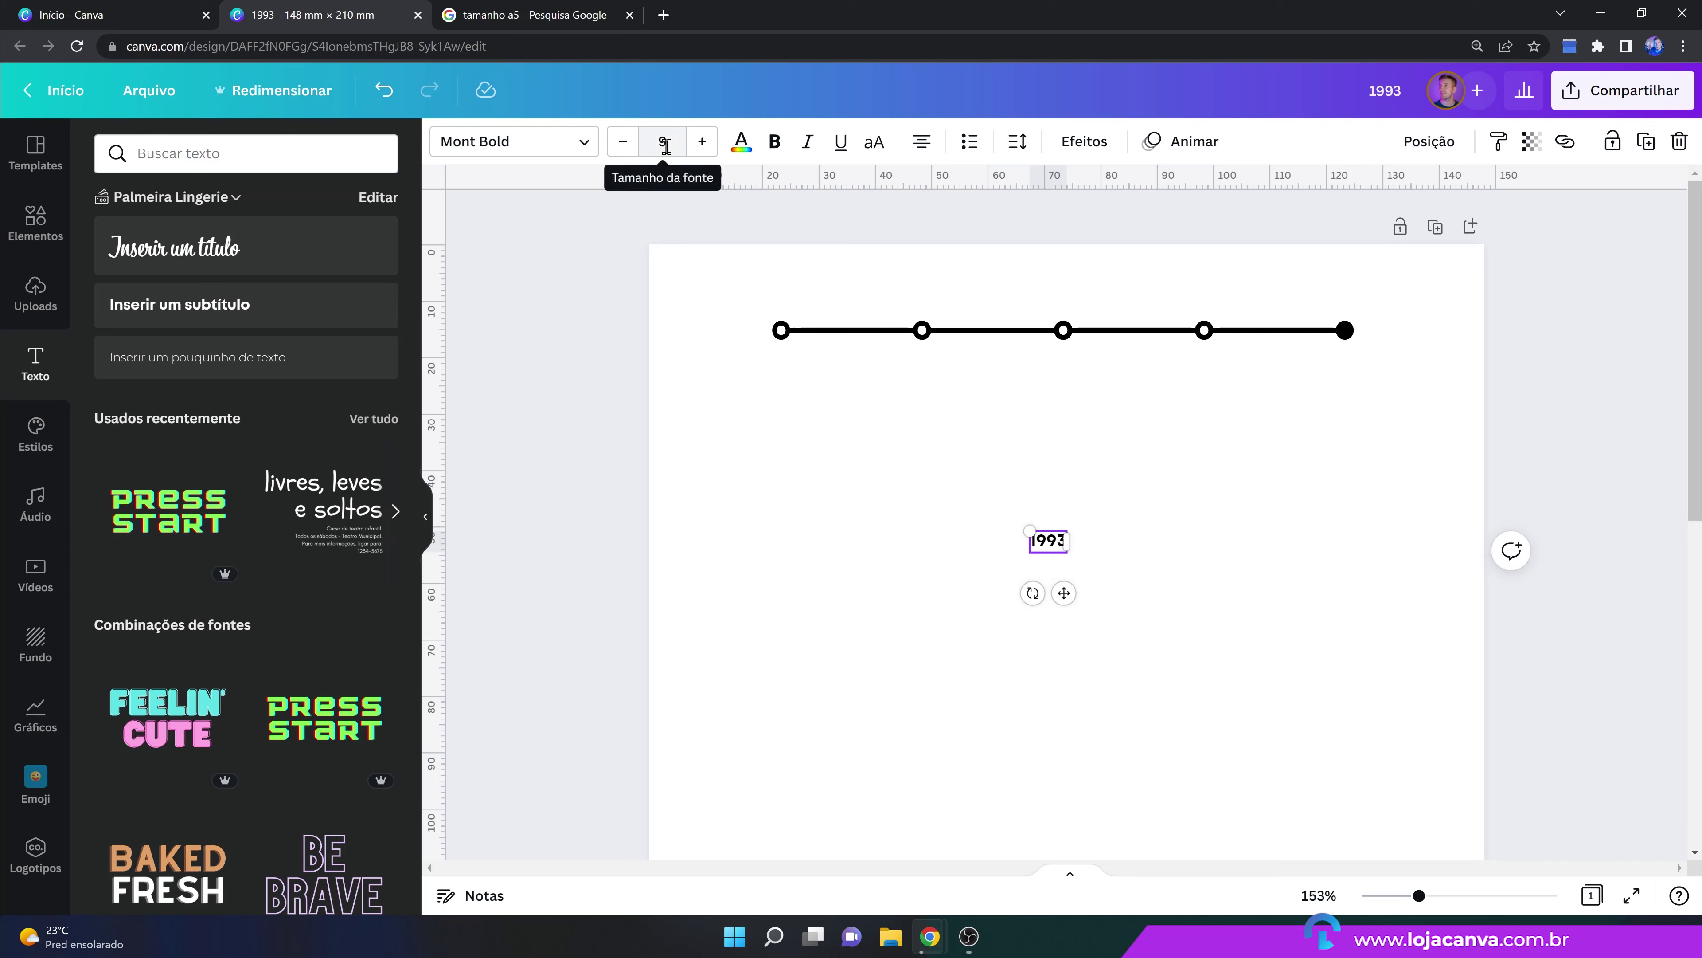
pyautogui.click(629, 149)
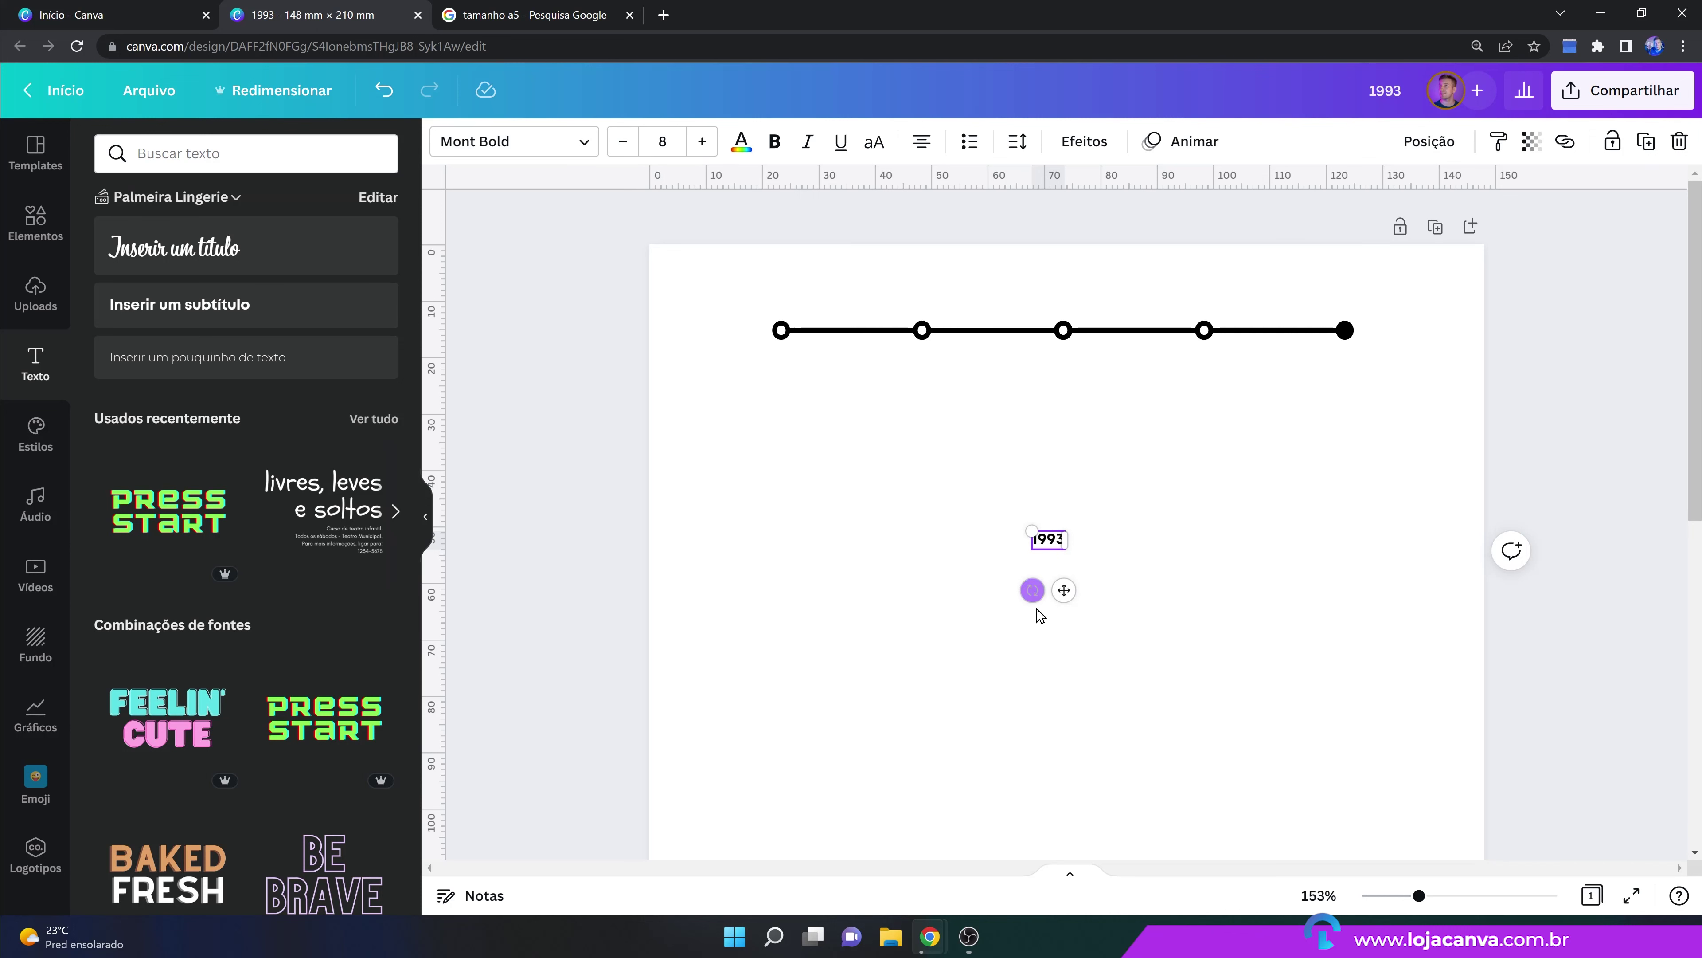
pyautogui.moveTo(1064, 590); pyautogui.dragTo(796, 366)
pyautogui.click(701, 141)
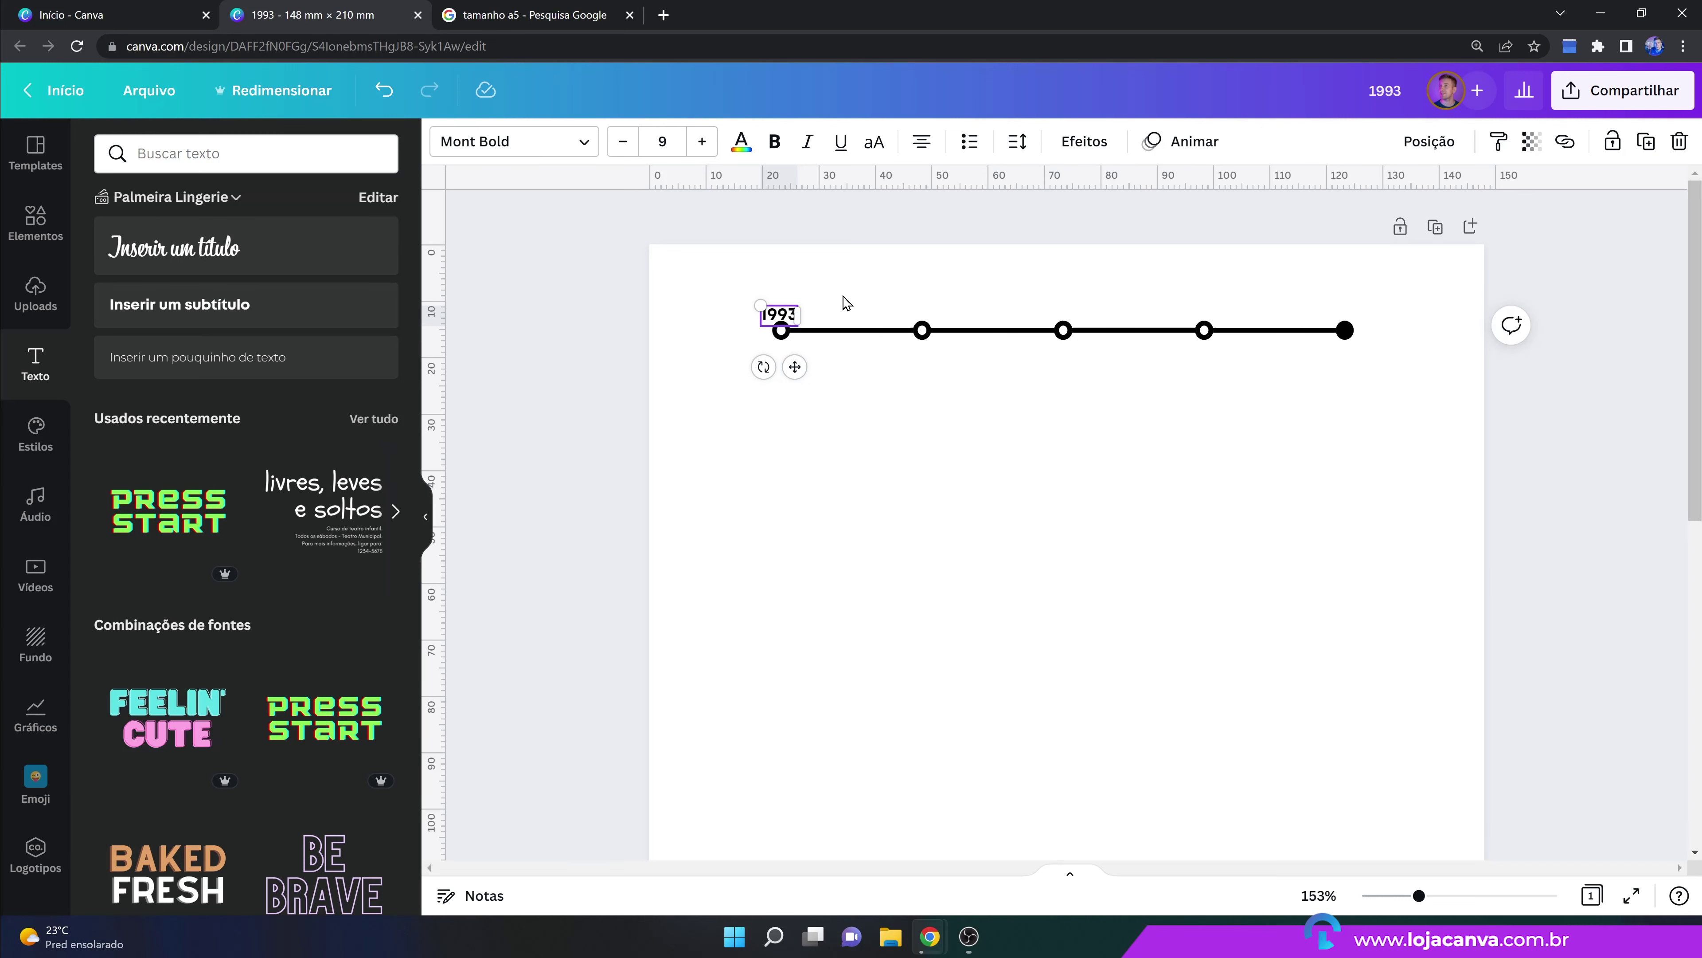
# Fine-tune the 1993 label's position so it sits centred just above the first circle.
pyautogui.moveTo(776, 320); pyautogui.dragTo(780, 316)
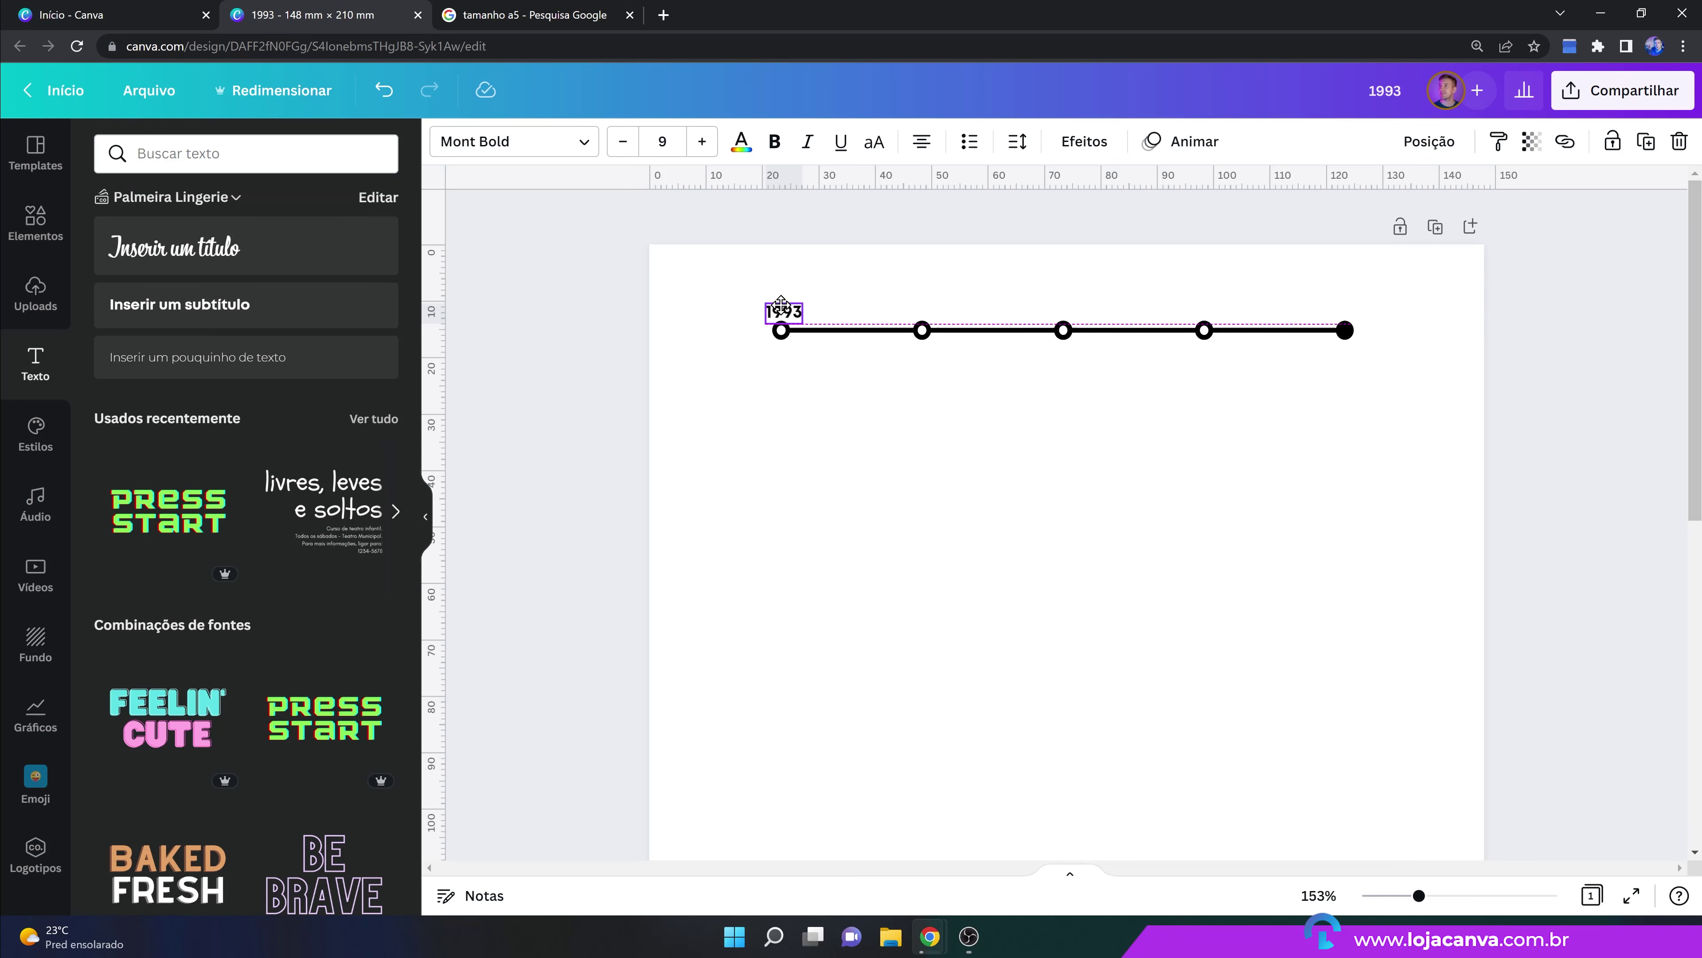
pyautogui.click(903, 386)
pyautogui.press('Left')
pyautogui.press('Left')
pyautogui.press('Left')
pyautogui.press('Up')
pyautogui.press('Up')
pyautogui.press('Up')
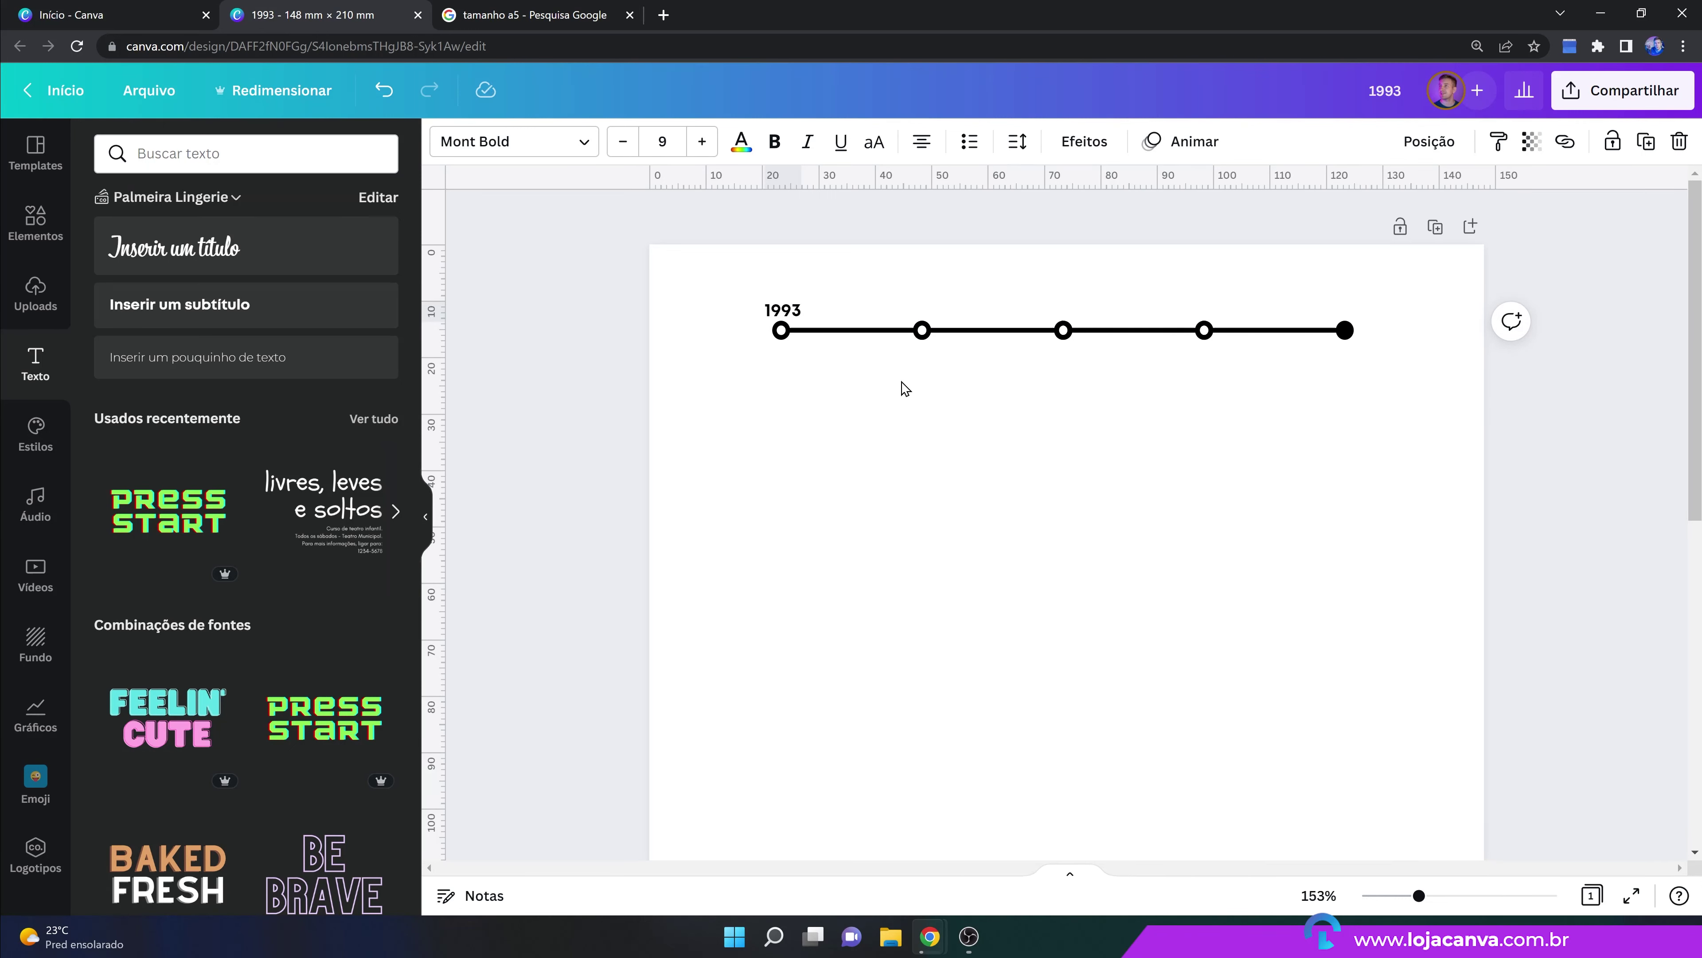
pyautogui.press('Right')
pyautogui.press('Up')
pyautogui.press('Right')
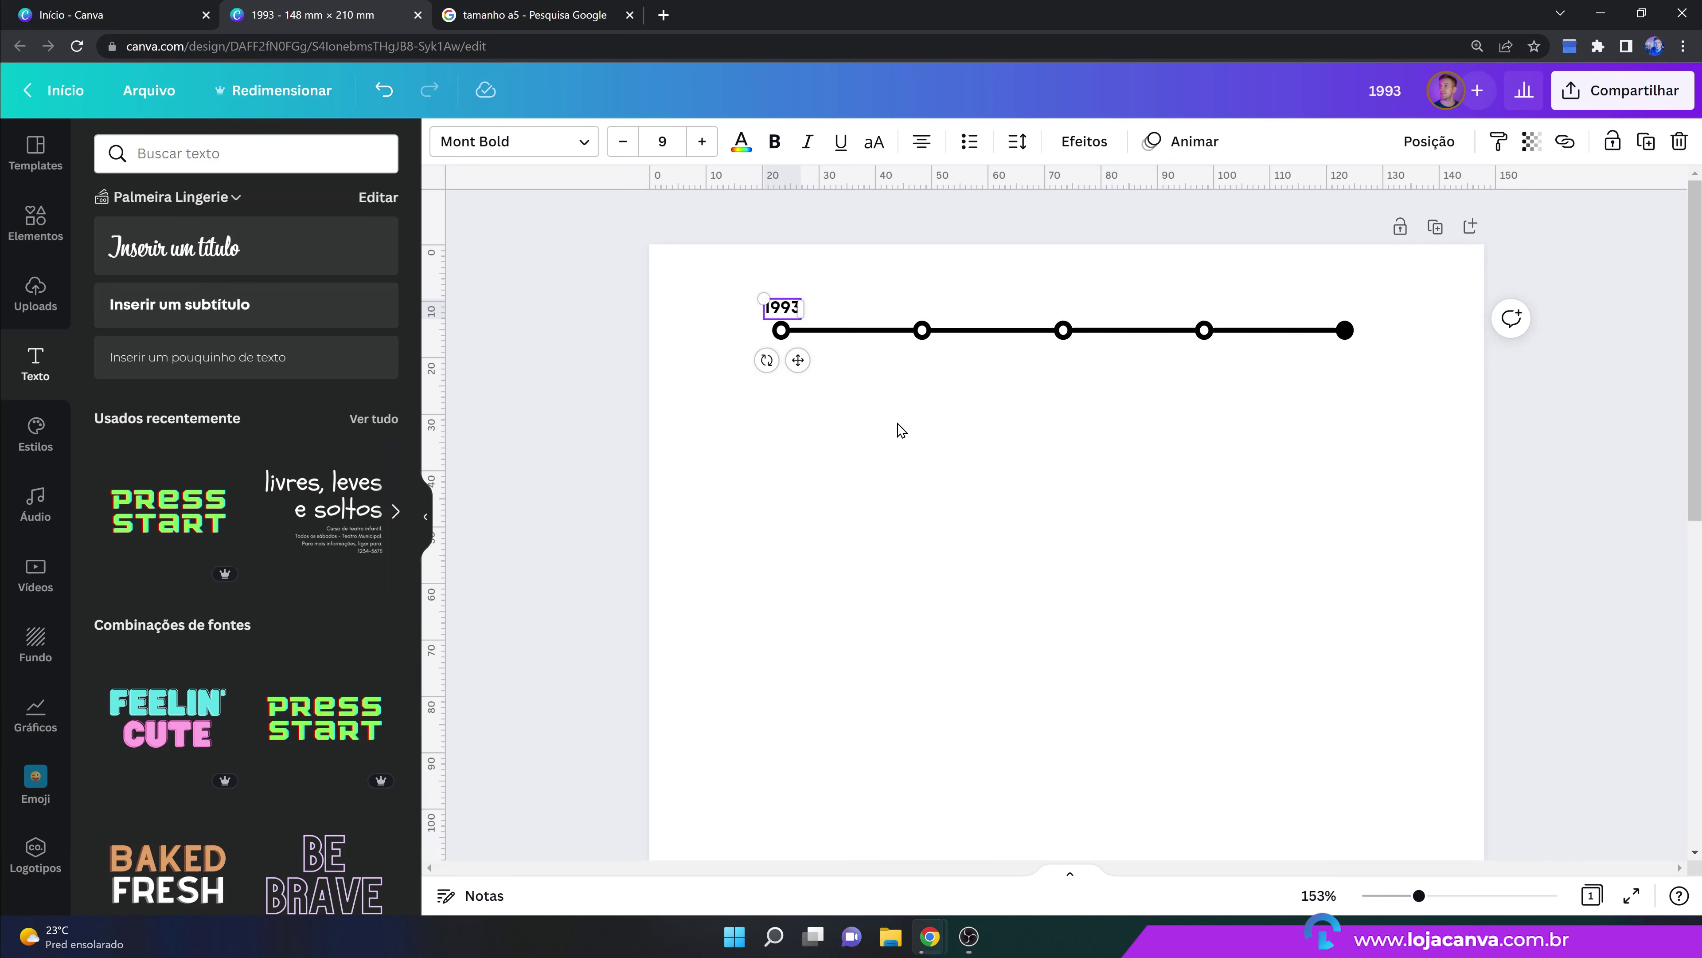
# Change the first and second timeline segments to the short-dashed line style.
pyautogui.click(864, 346)
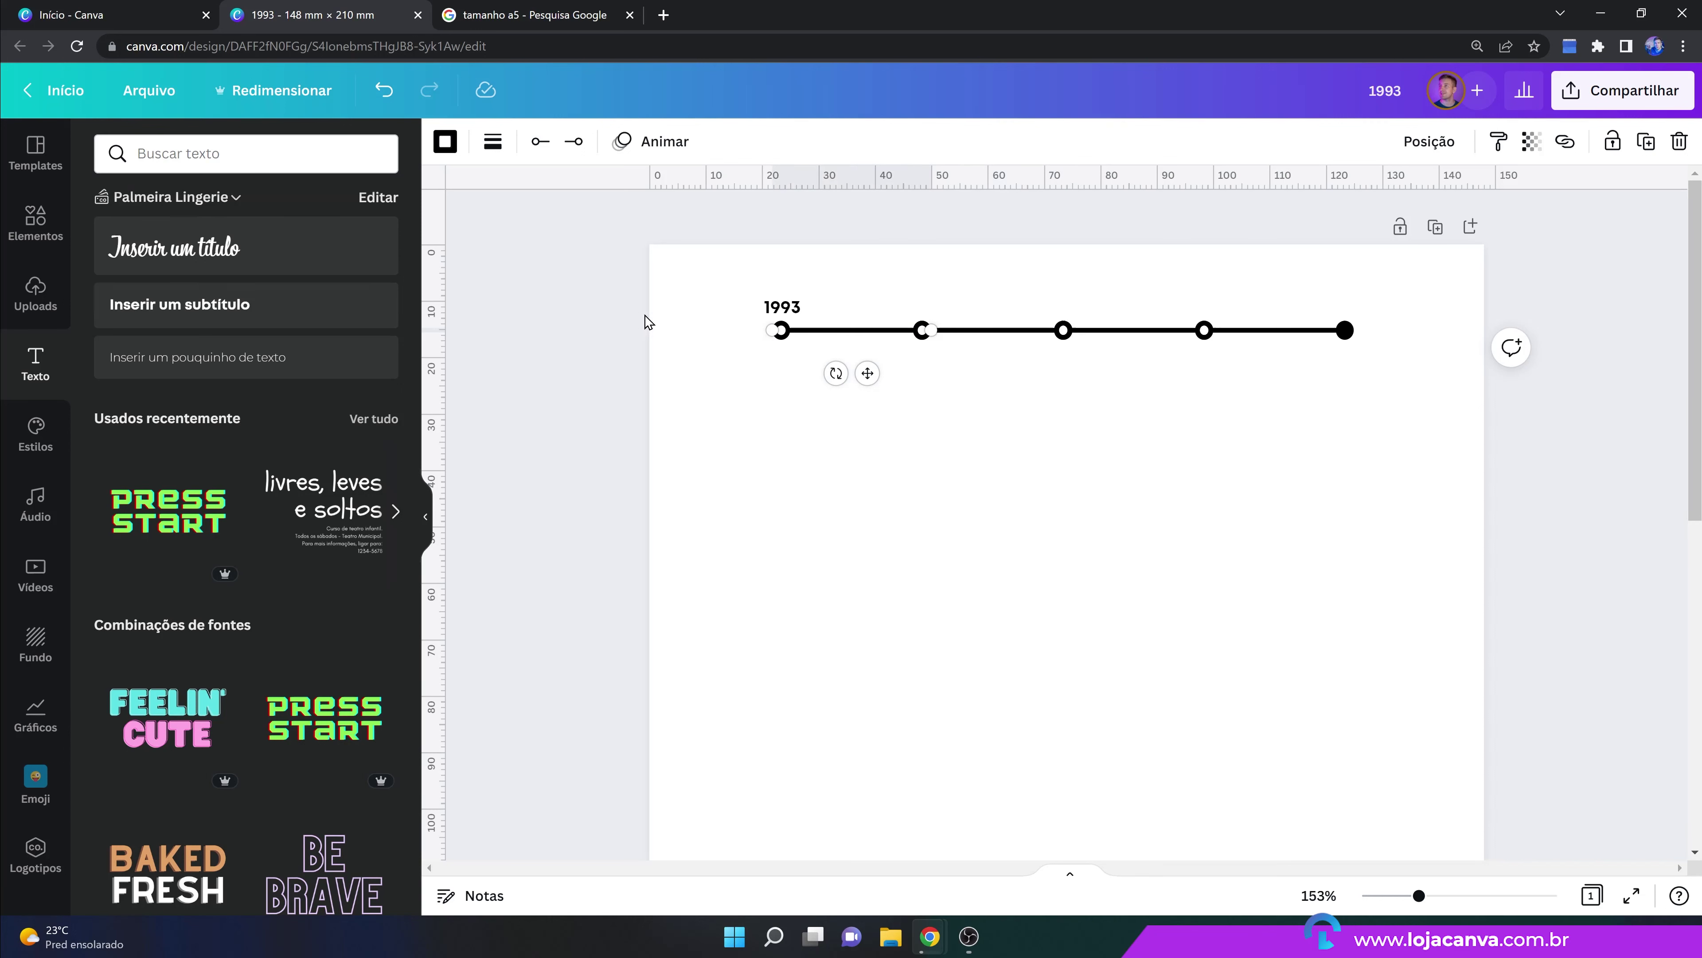
pyautogui.click(492, 153)
pyautogui.click(665, 204)
pyautogui.click(974, 331)
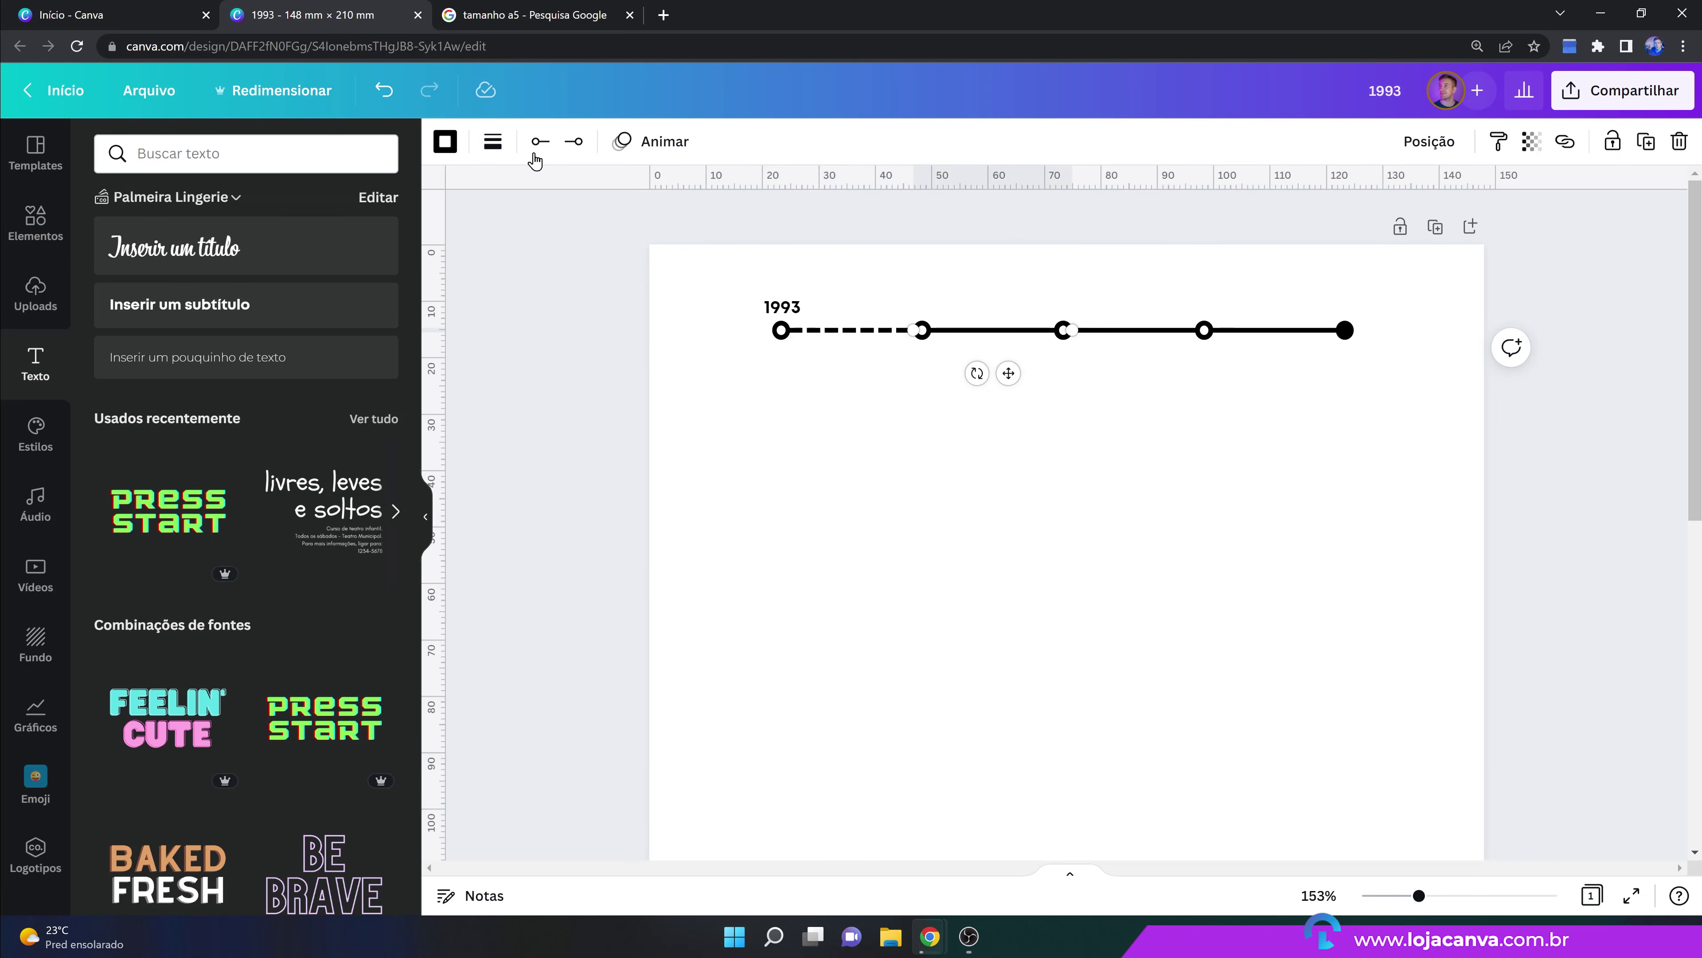
pyautogui.click(507, 151)
pyautogui.click(603, 213)
pyautogui.click(654, 211)
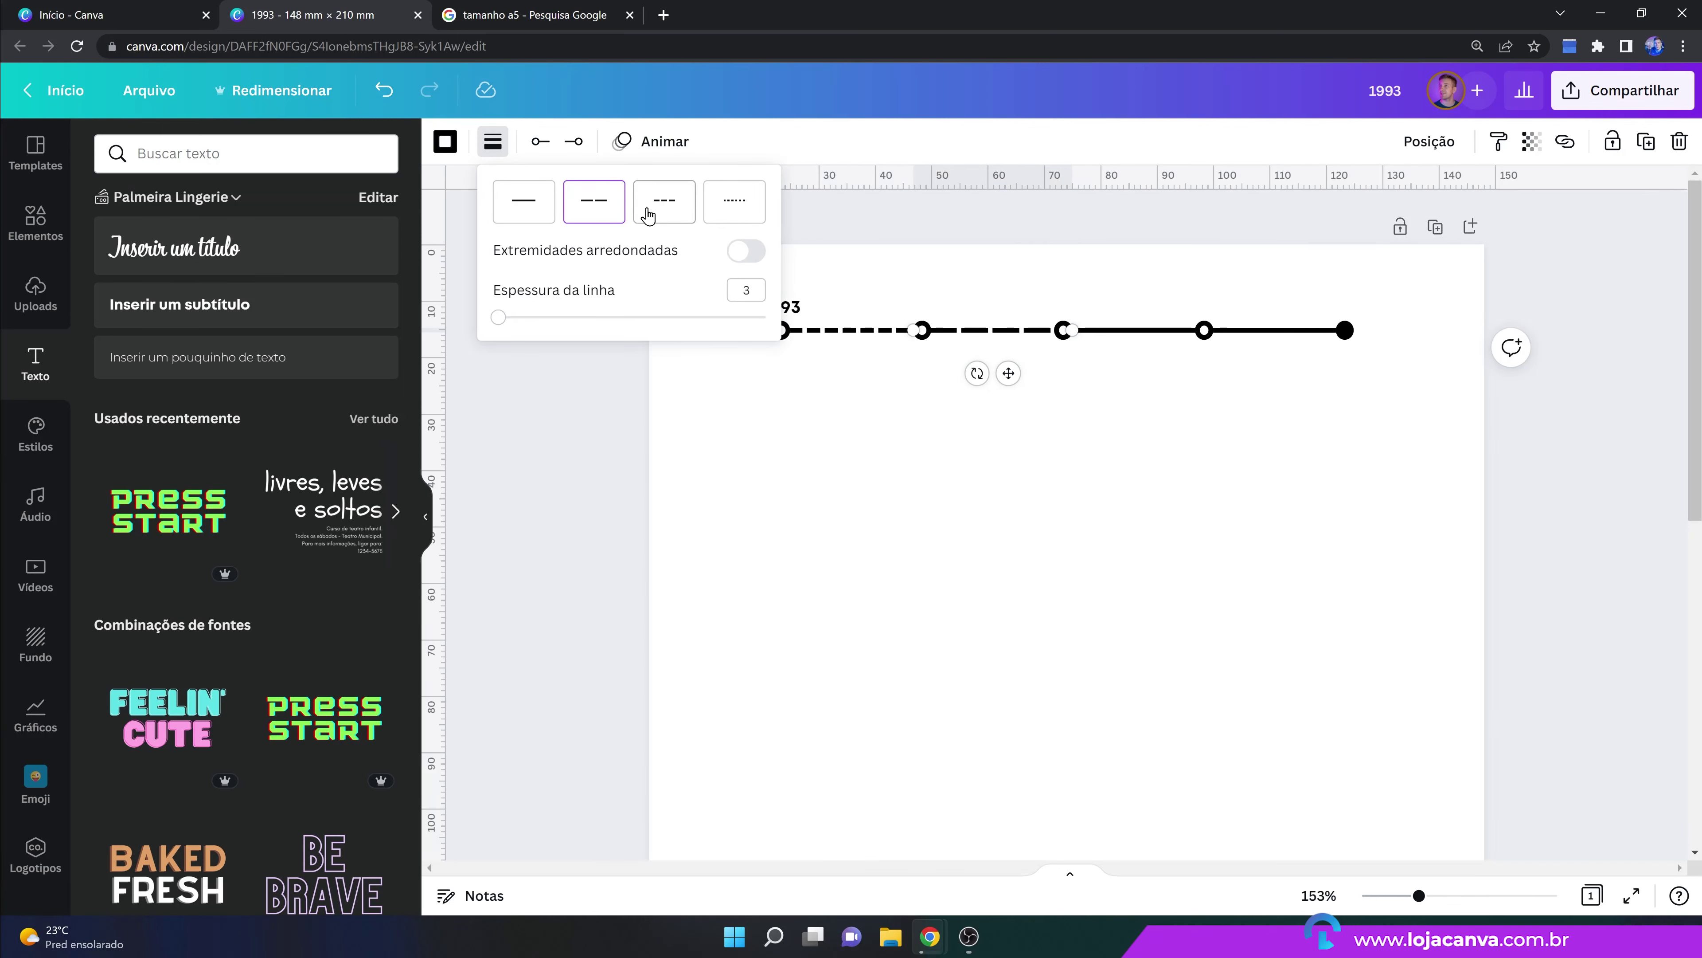
# Apply the same short-dashed line style to the third and fourth timeline segments.
pyautogui.click(1140, 332)
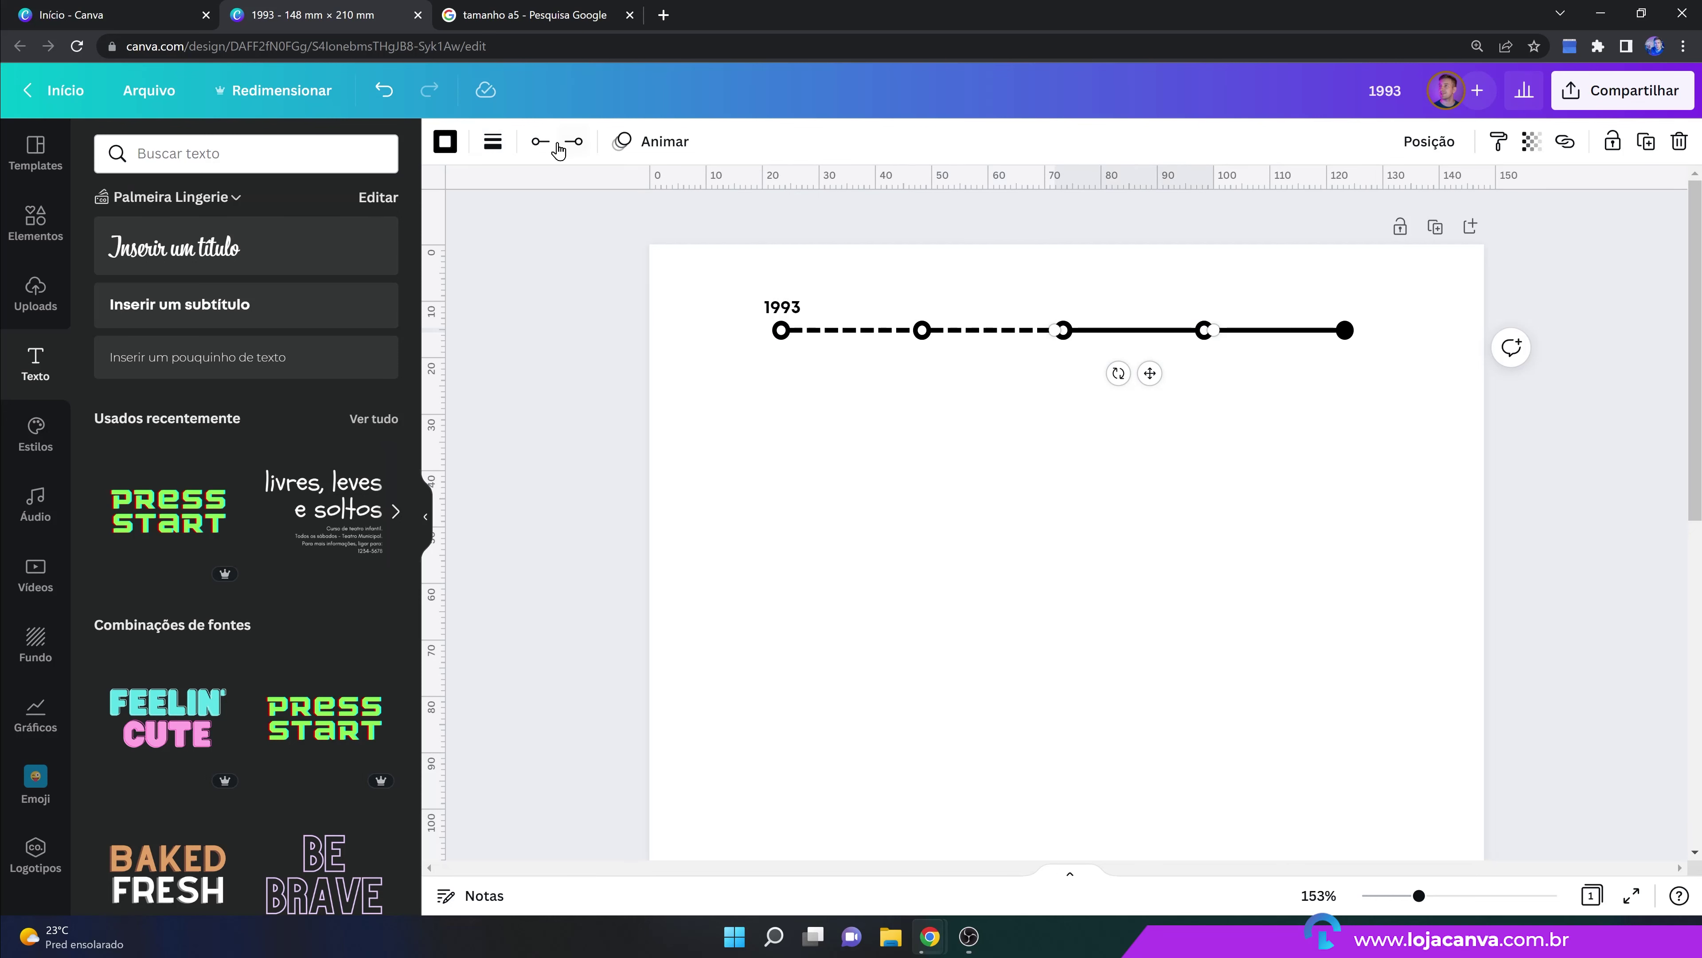
pyautogui.click(488, 142)
pyautogui.click(648, 210)
pyautogui.click(1274, 330)
pyautogui.click(493, 141)
pyautogui.click(660, 204)
pyautogui.click(889, 443)
# Increase the 1993 label to font size 10 and raise it slightly above the circle.
pyautogui.click(783, 307)
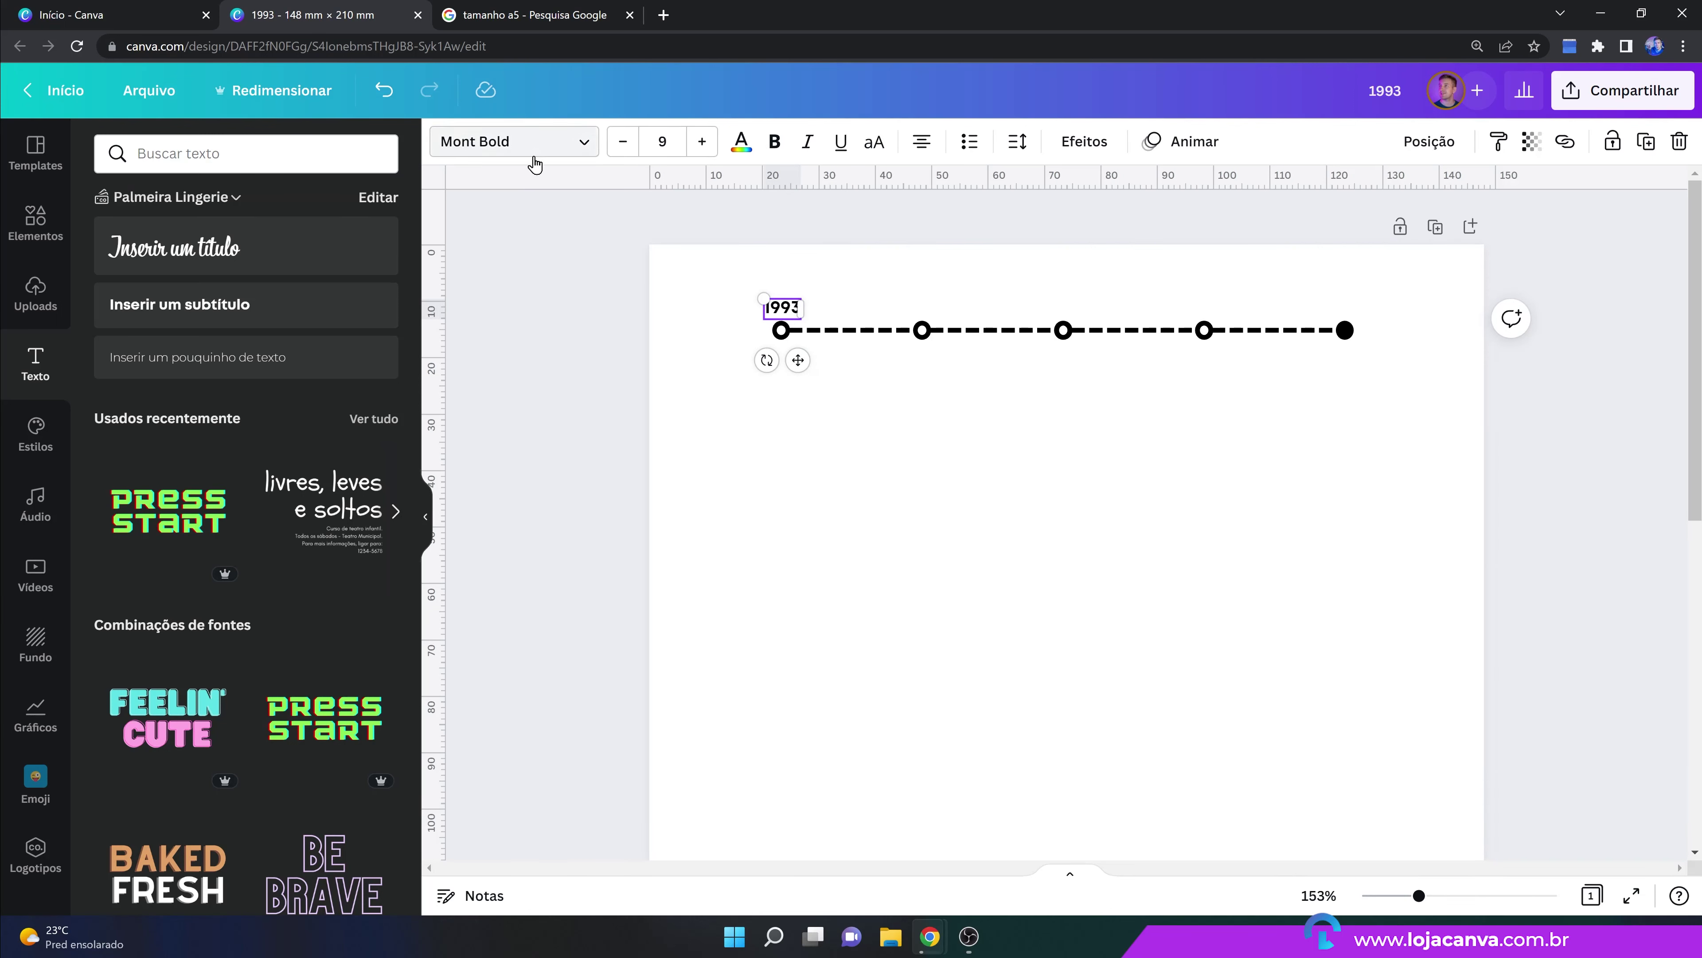
pyautogui.click(702, 141)
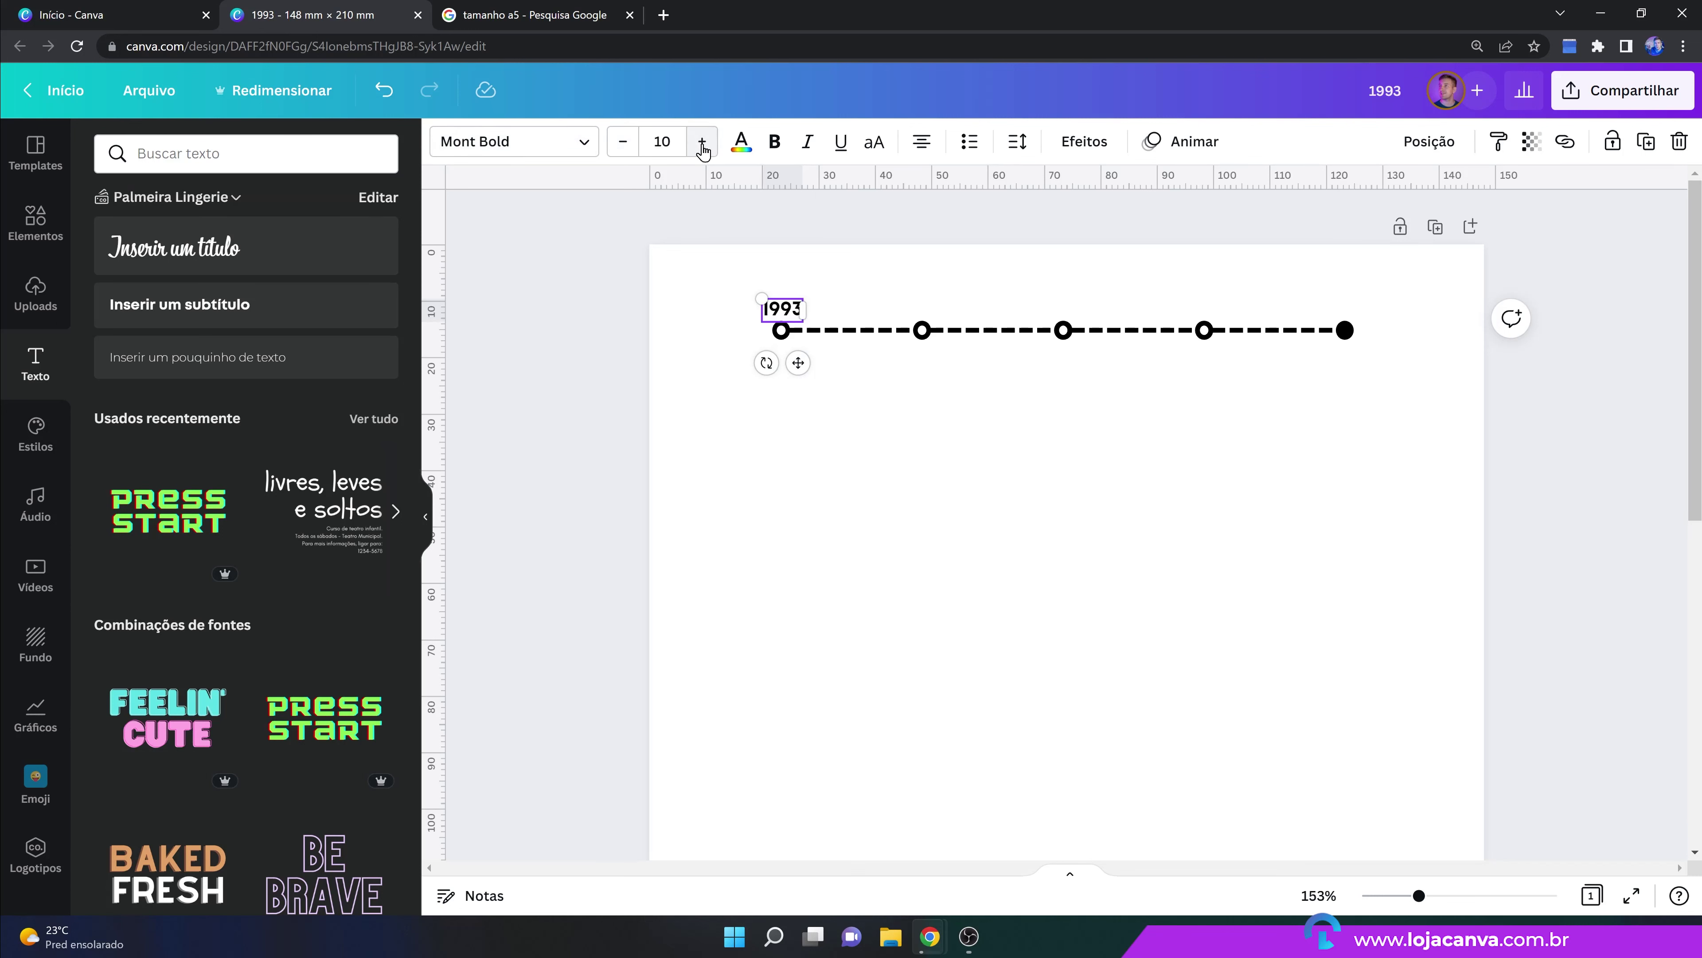
pyautogui.click(814, 293)
pyautogui.click(808, 302)
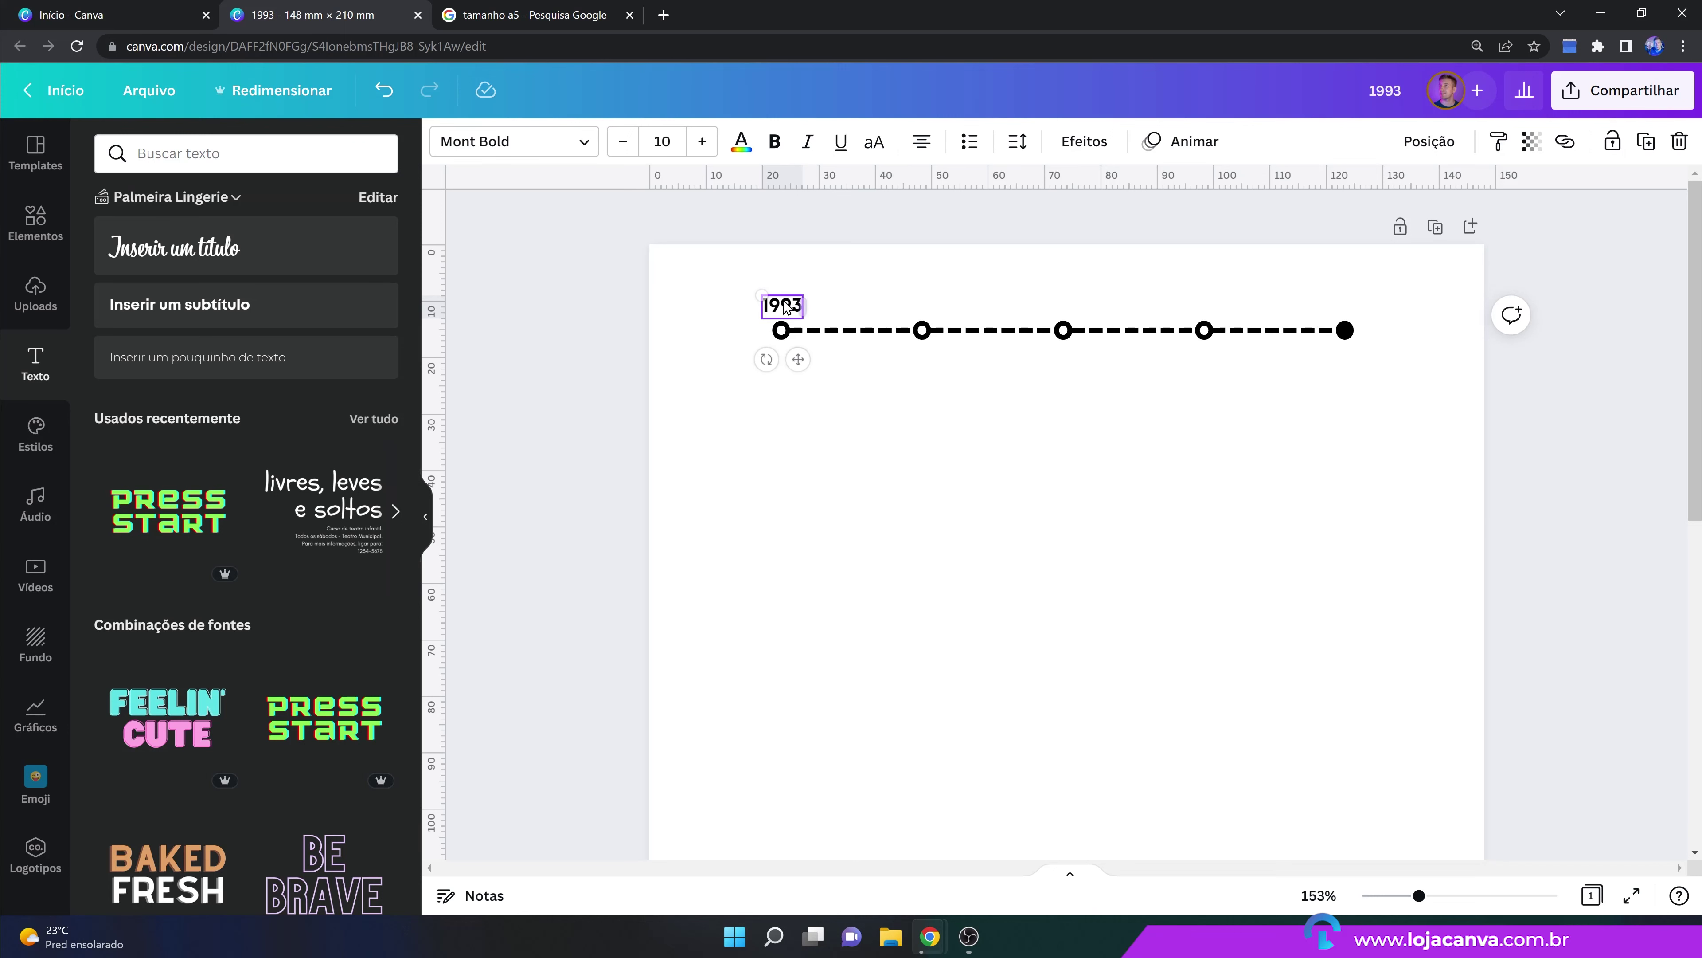
# Search the fonts for "mont bold", apply Montserrat Extra-Bold to the 1993 label and move it slightly higher.
pyautogui.click(506, 152)
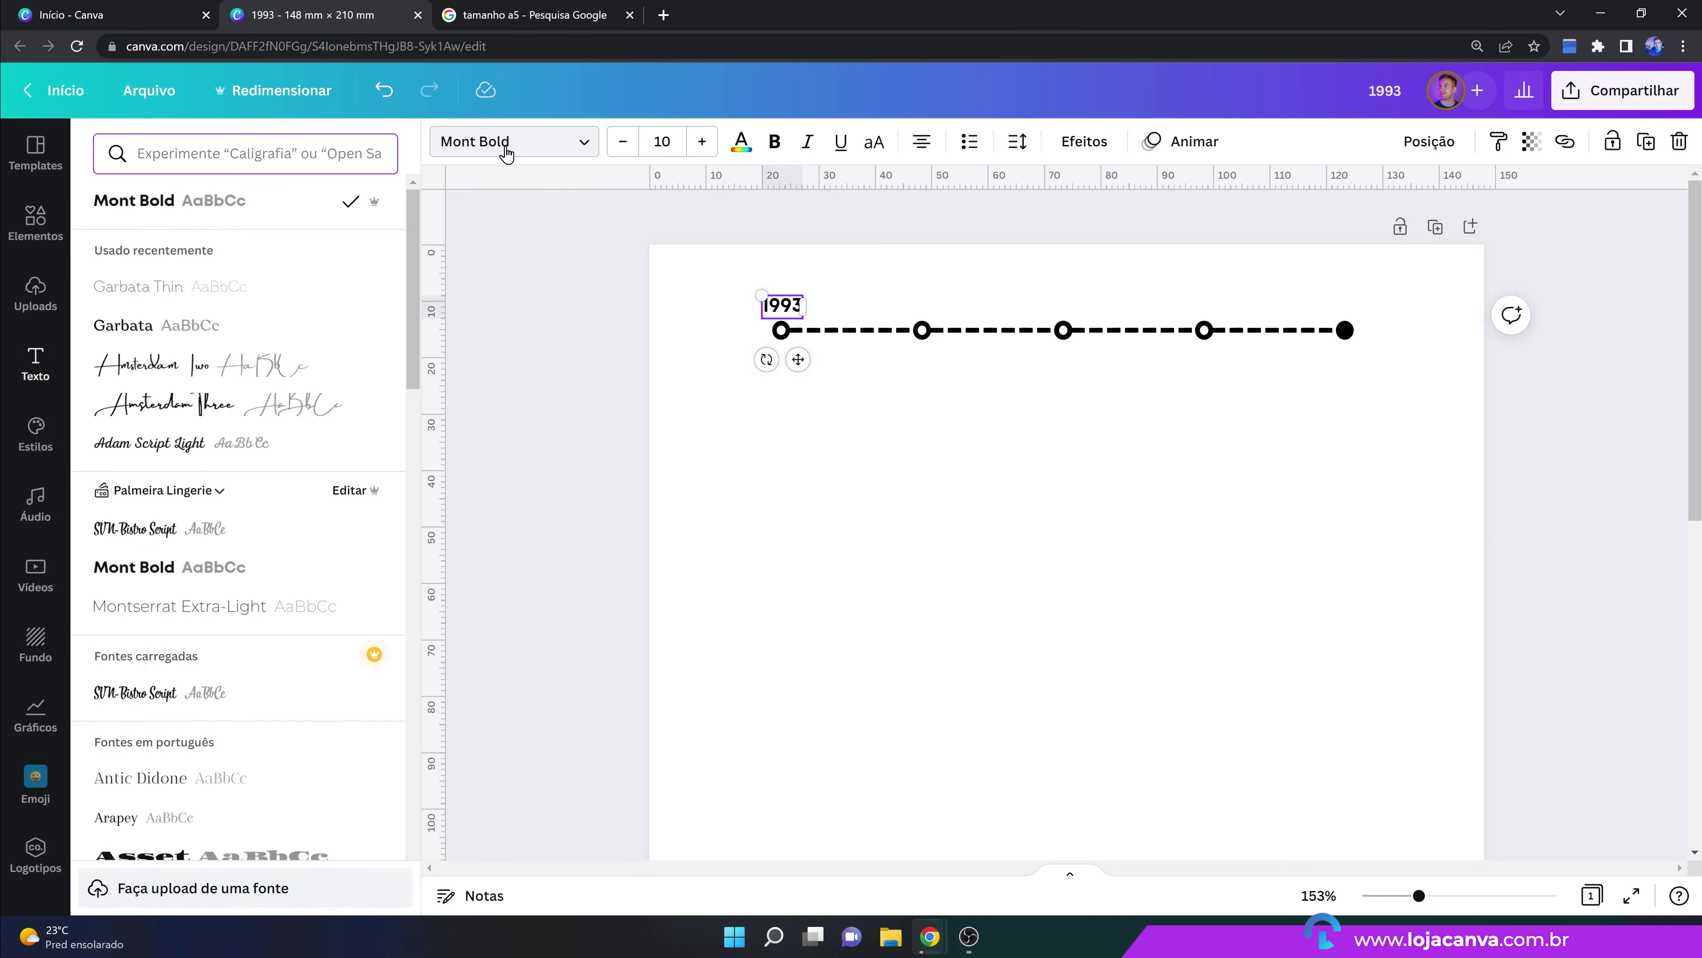
pyautogui.write('mont bold')
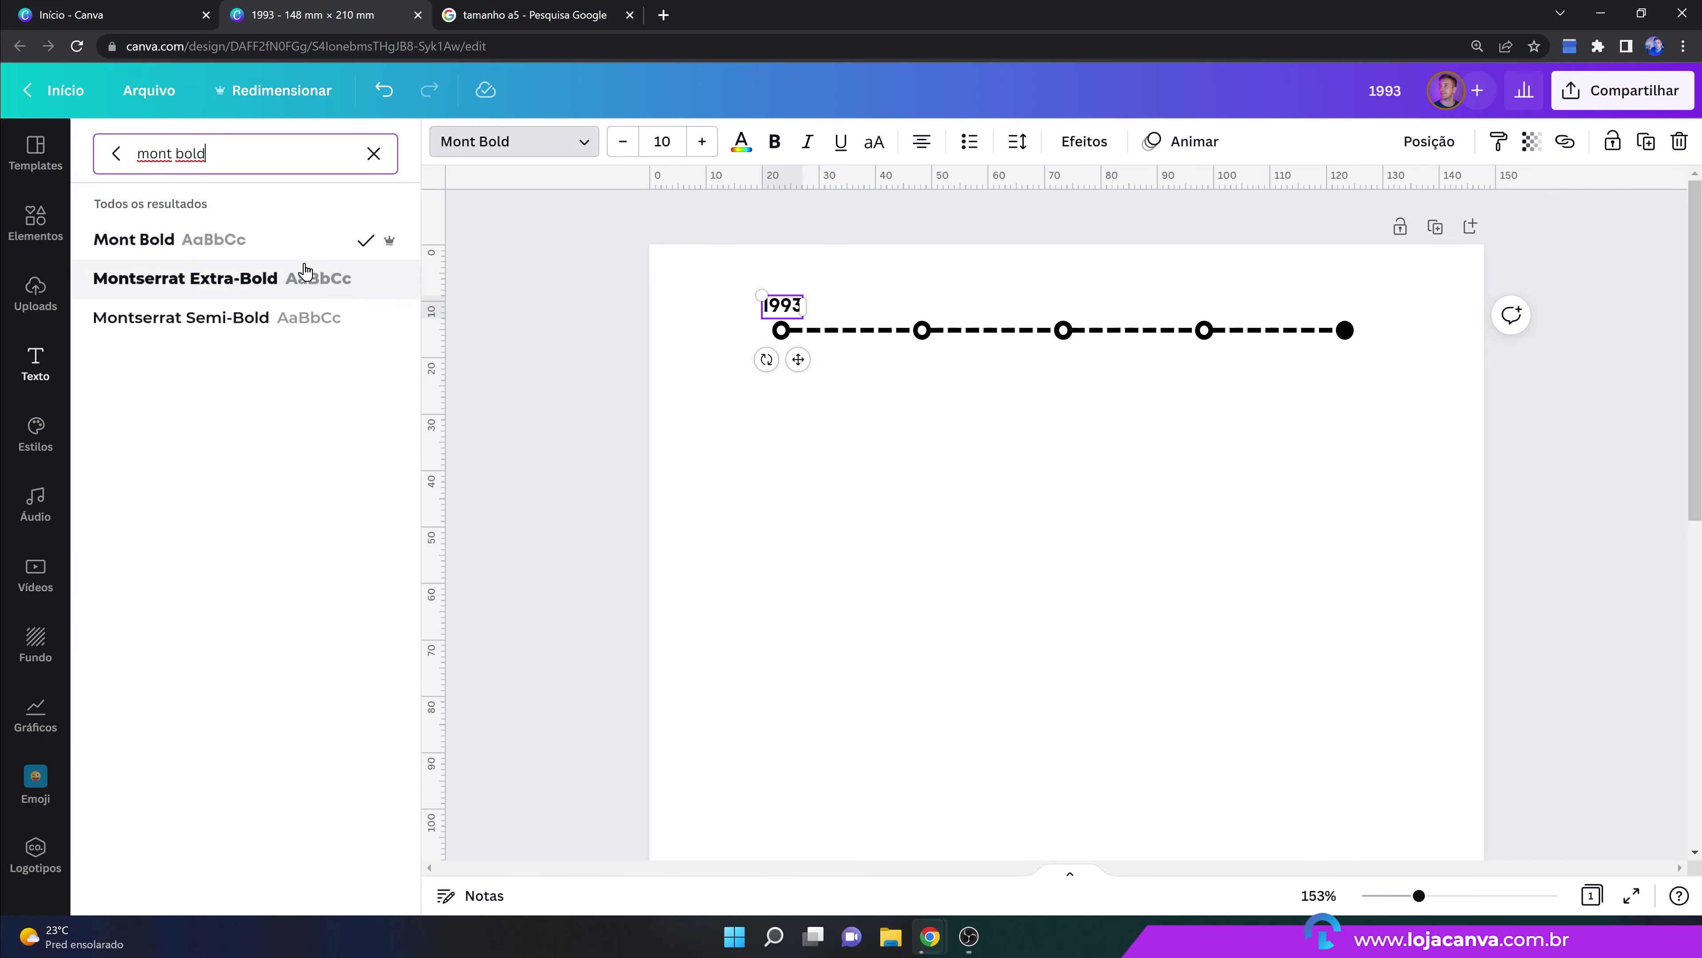
pyautogui.click(305, 276)
pyautogui.click(670, 481)
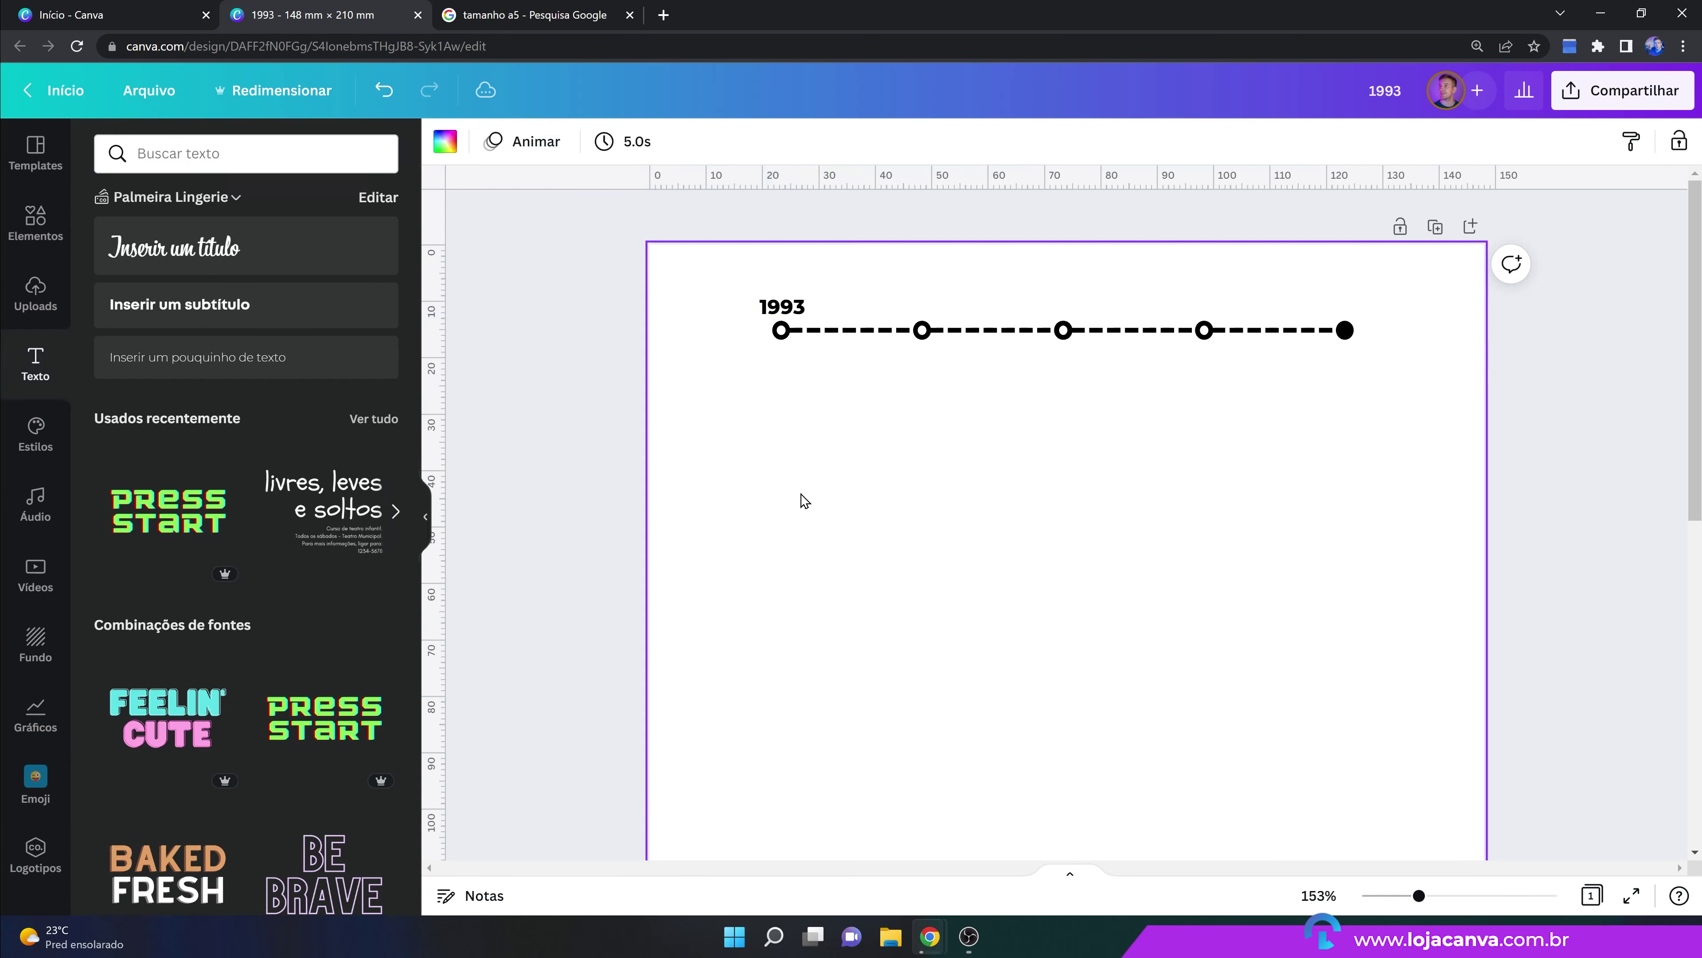
pyautogui.click(782, 305)
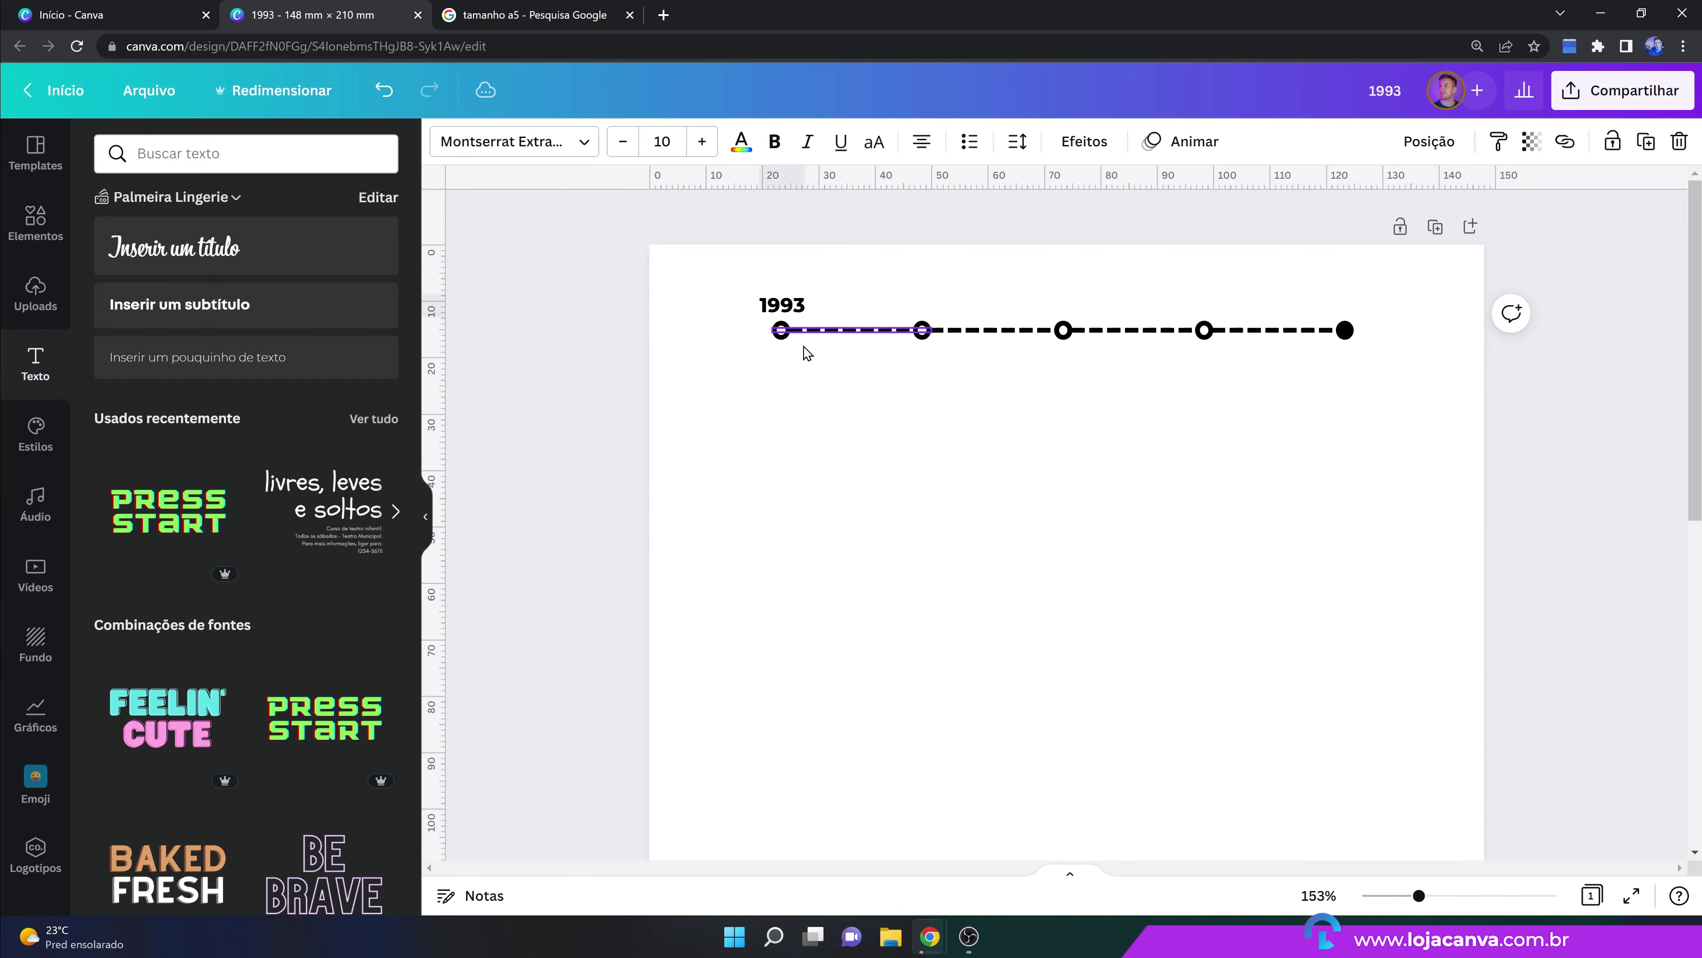
pyautogui.click(789, 308)
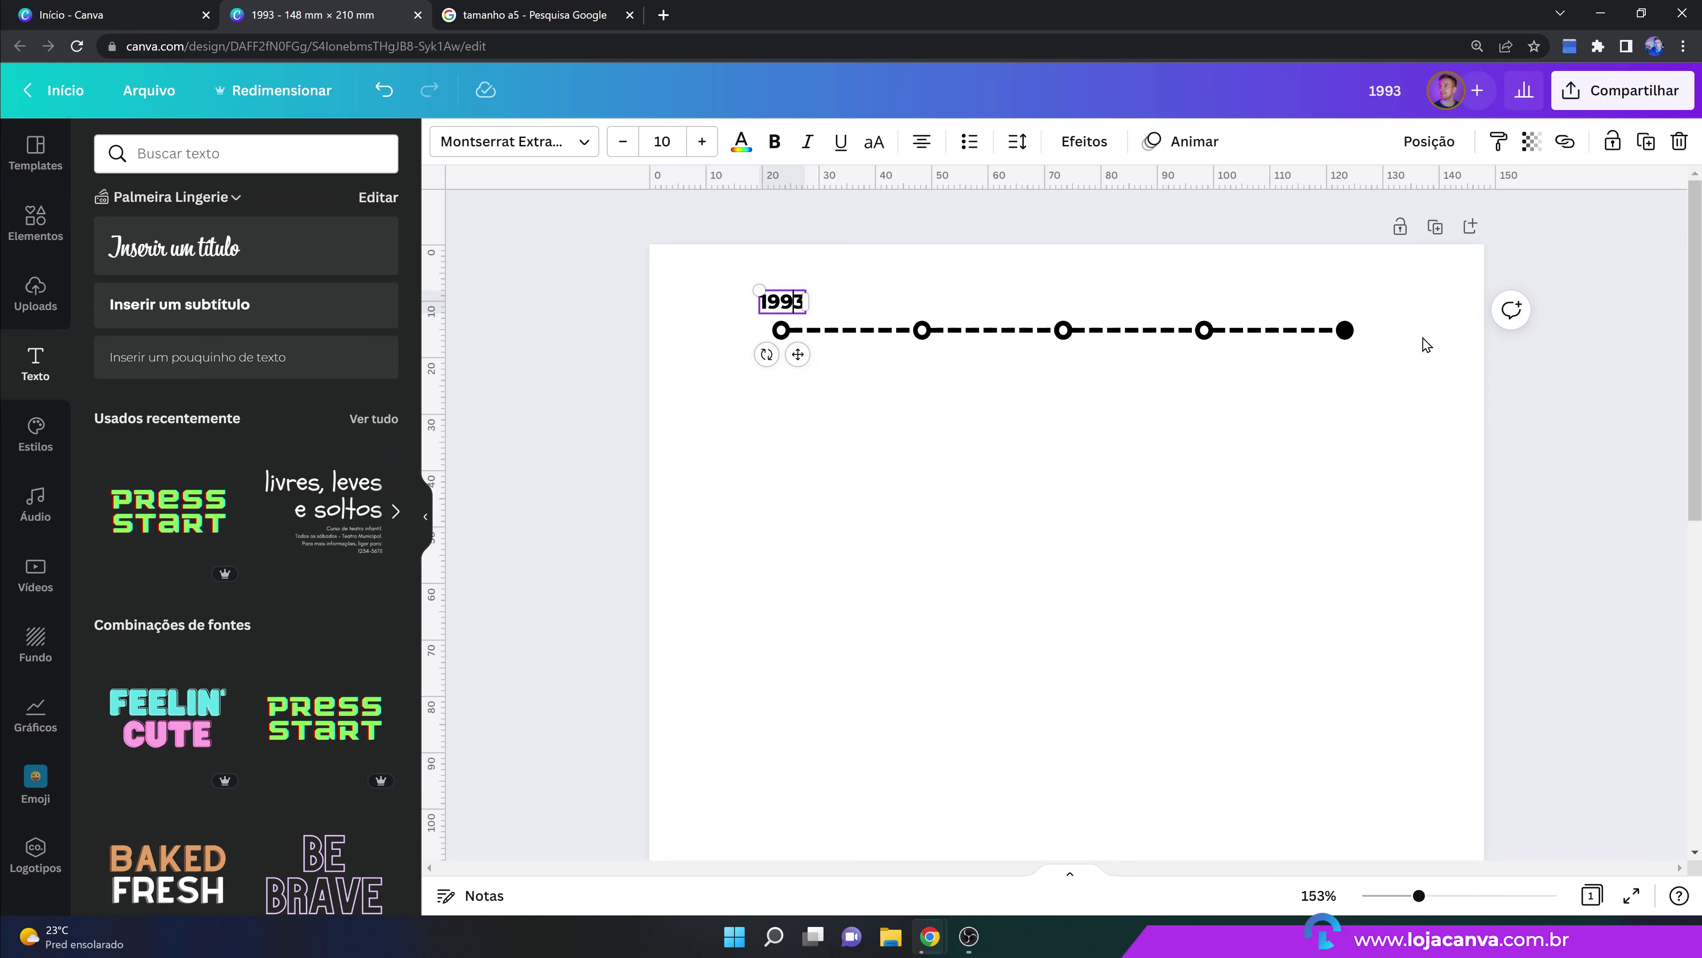
# Duplicate the 1993 label, align the copy above the second circle and change its text to 1996.
pyautogui.click(1646, 142)
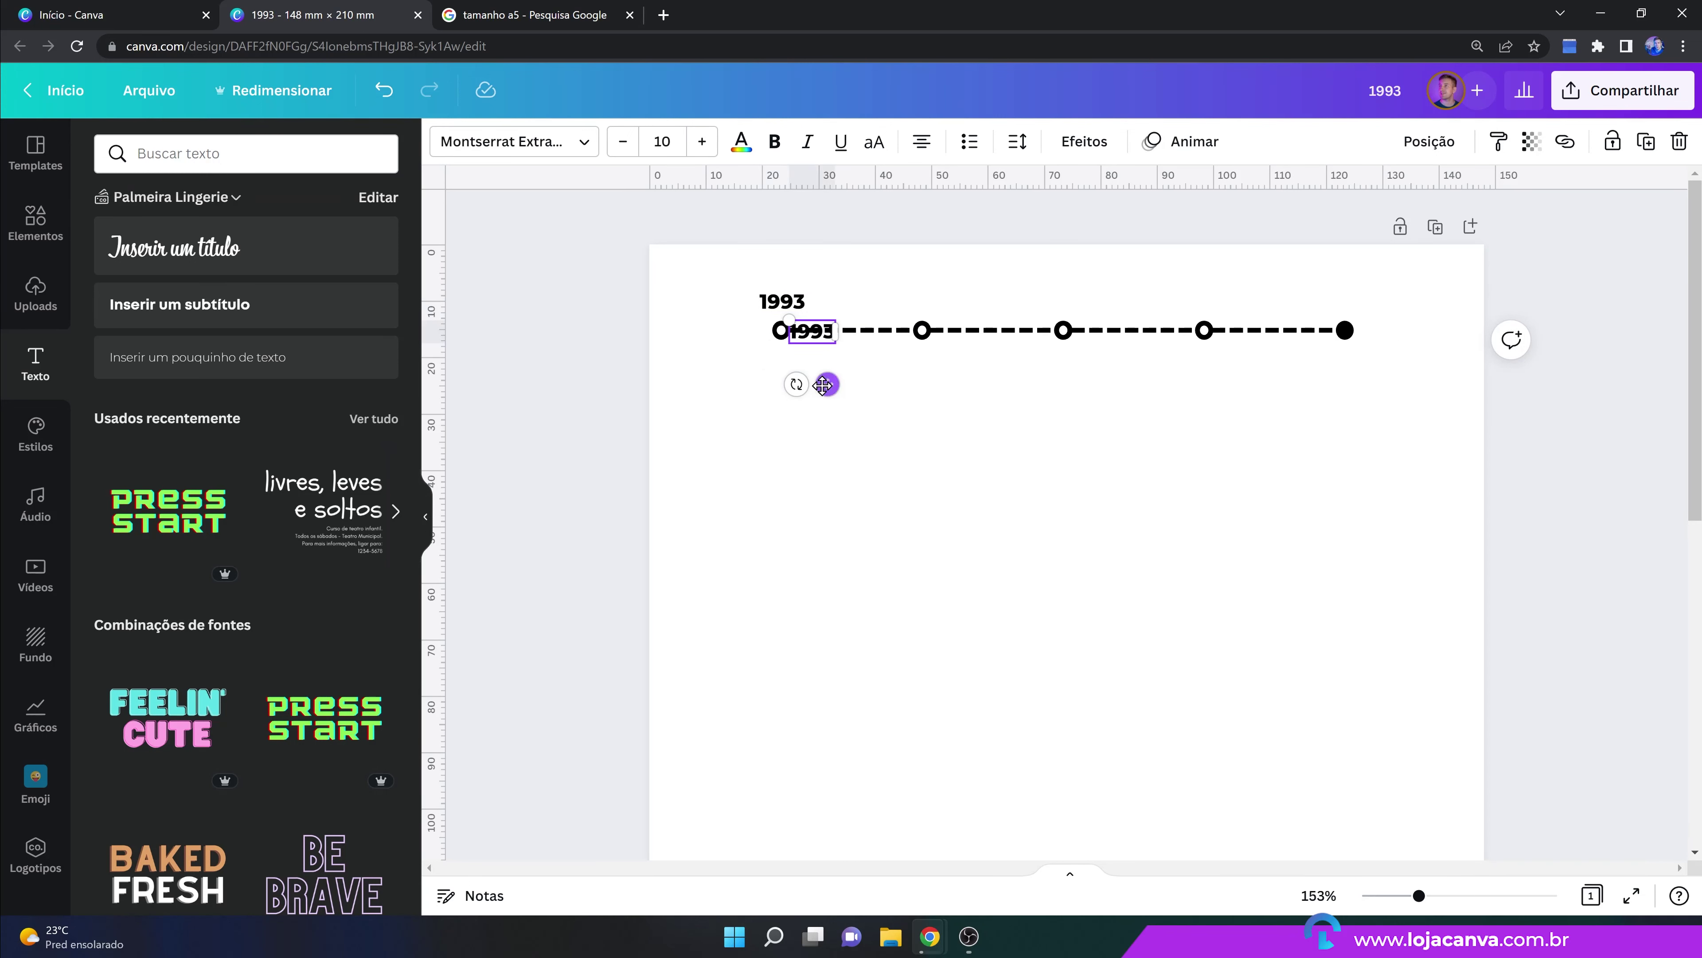
pyautogui.moveTo(823, 384); pyautogui.dragTo(939, 360)
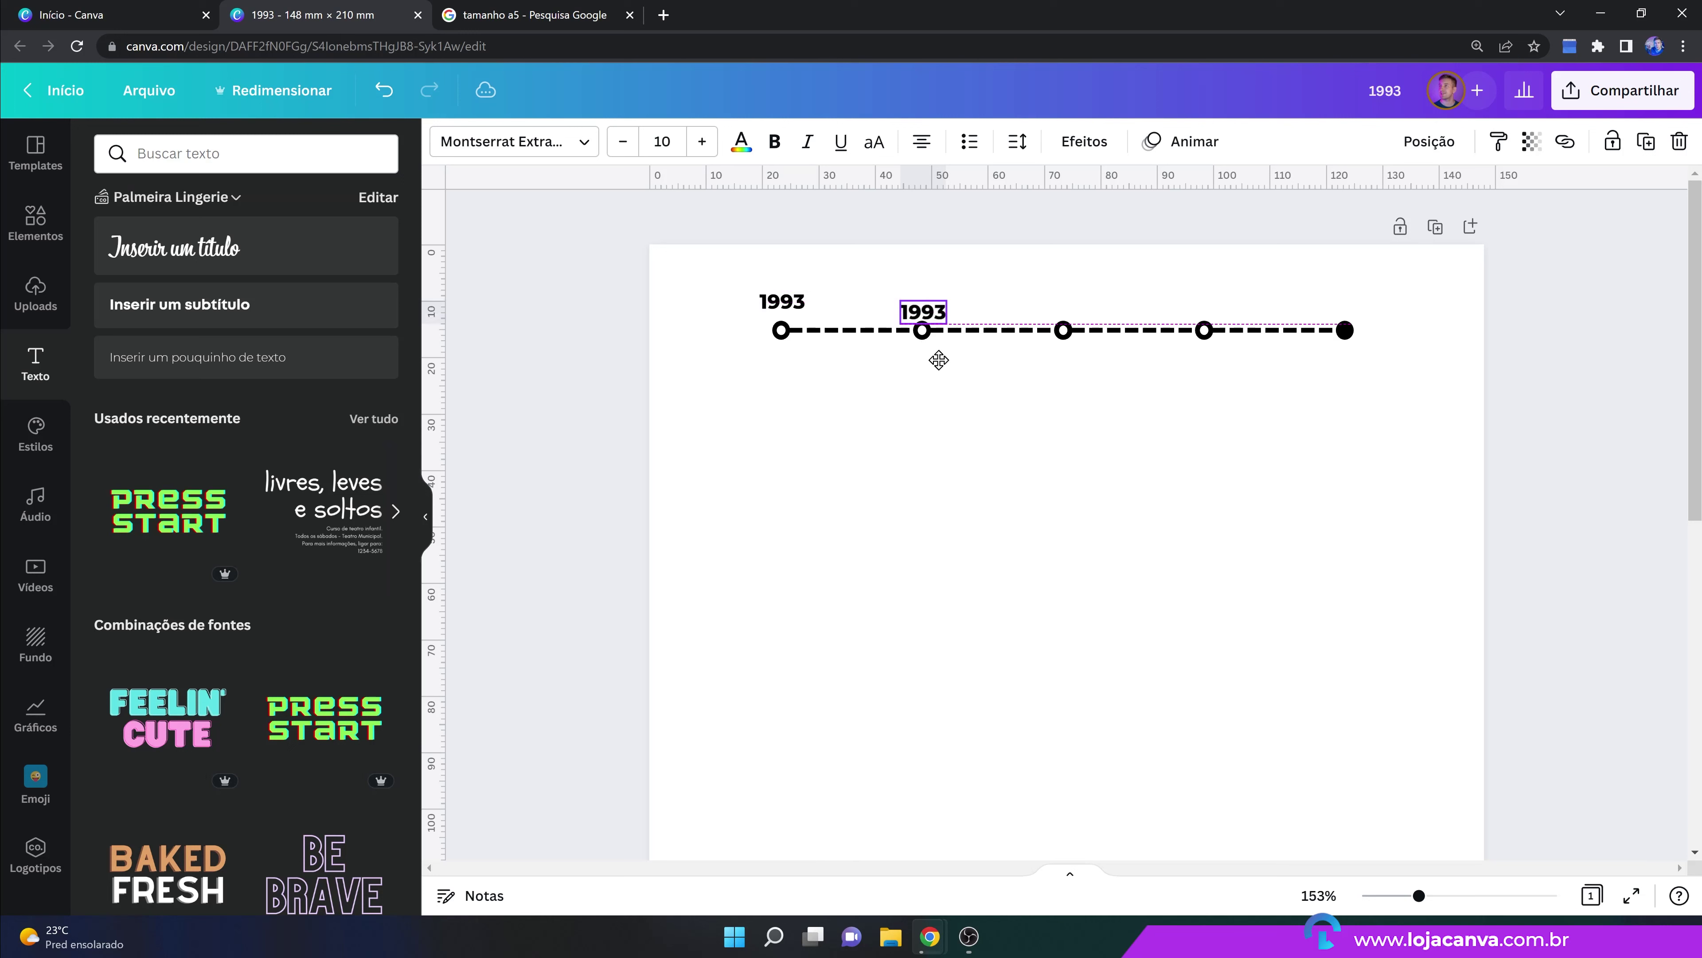
pyautogui.click(941, 336)
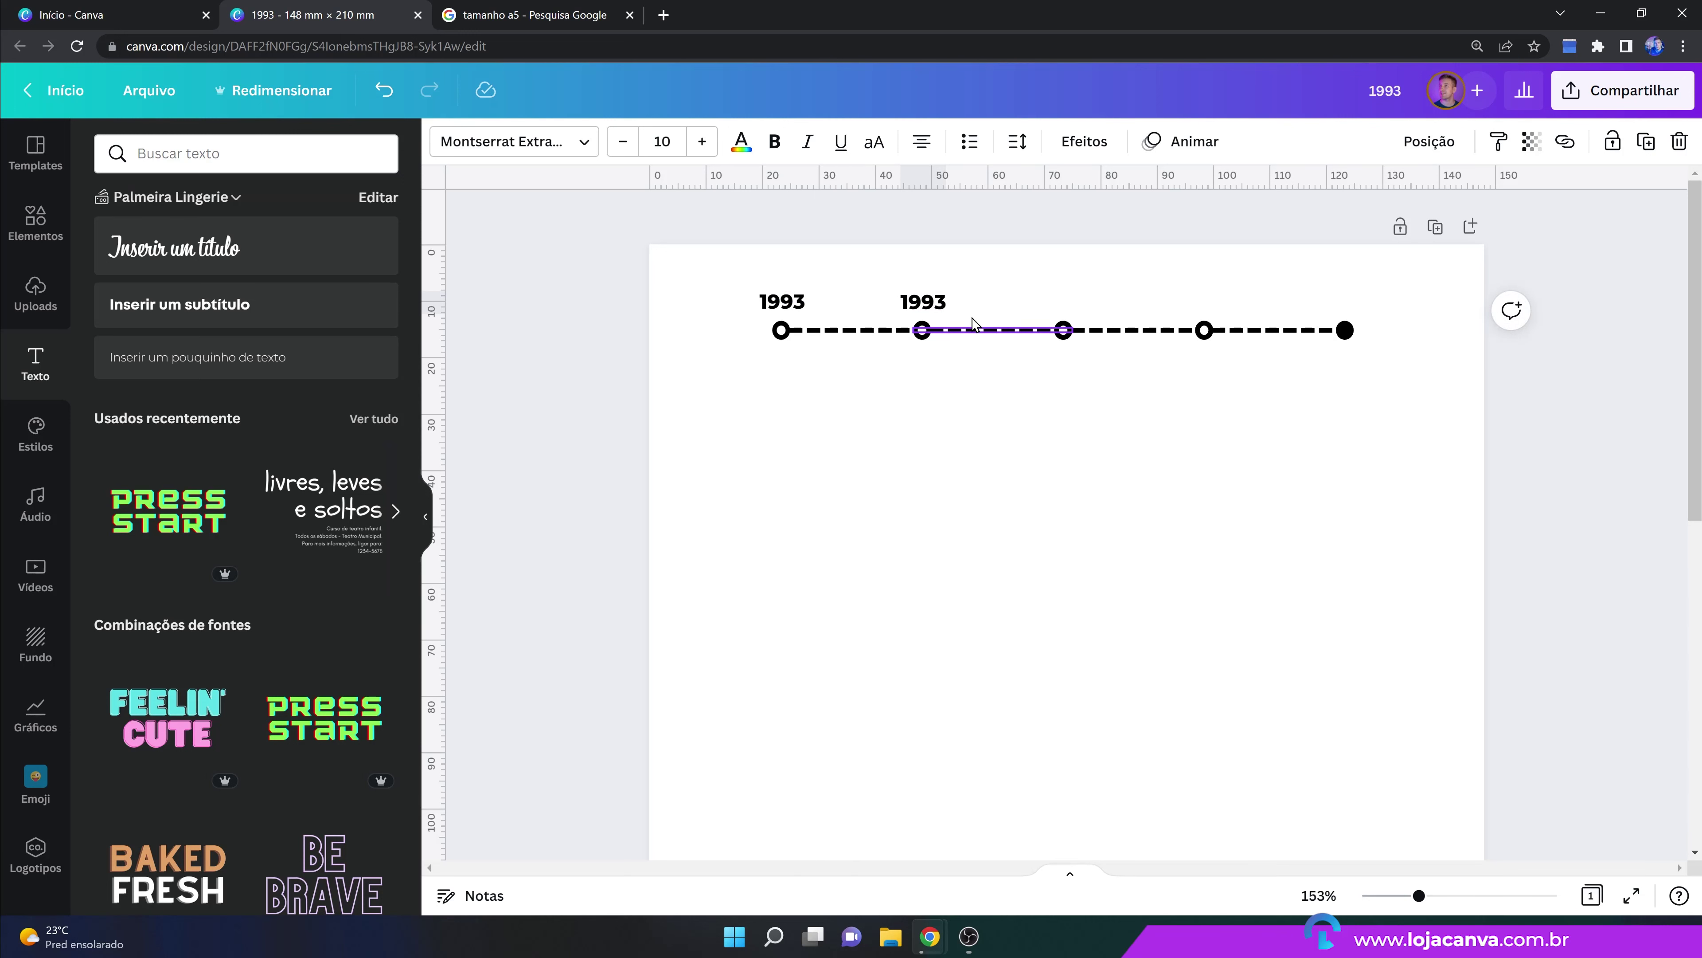
pyautogui.click(938, 301)
pyautogui.click(938, 300)
pyautogui.click(939, 298)
pyautogui.press('BackSpace')
pyautogui.write('6')
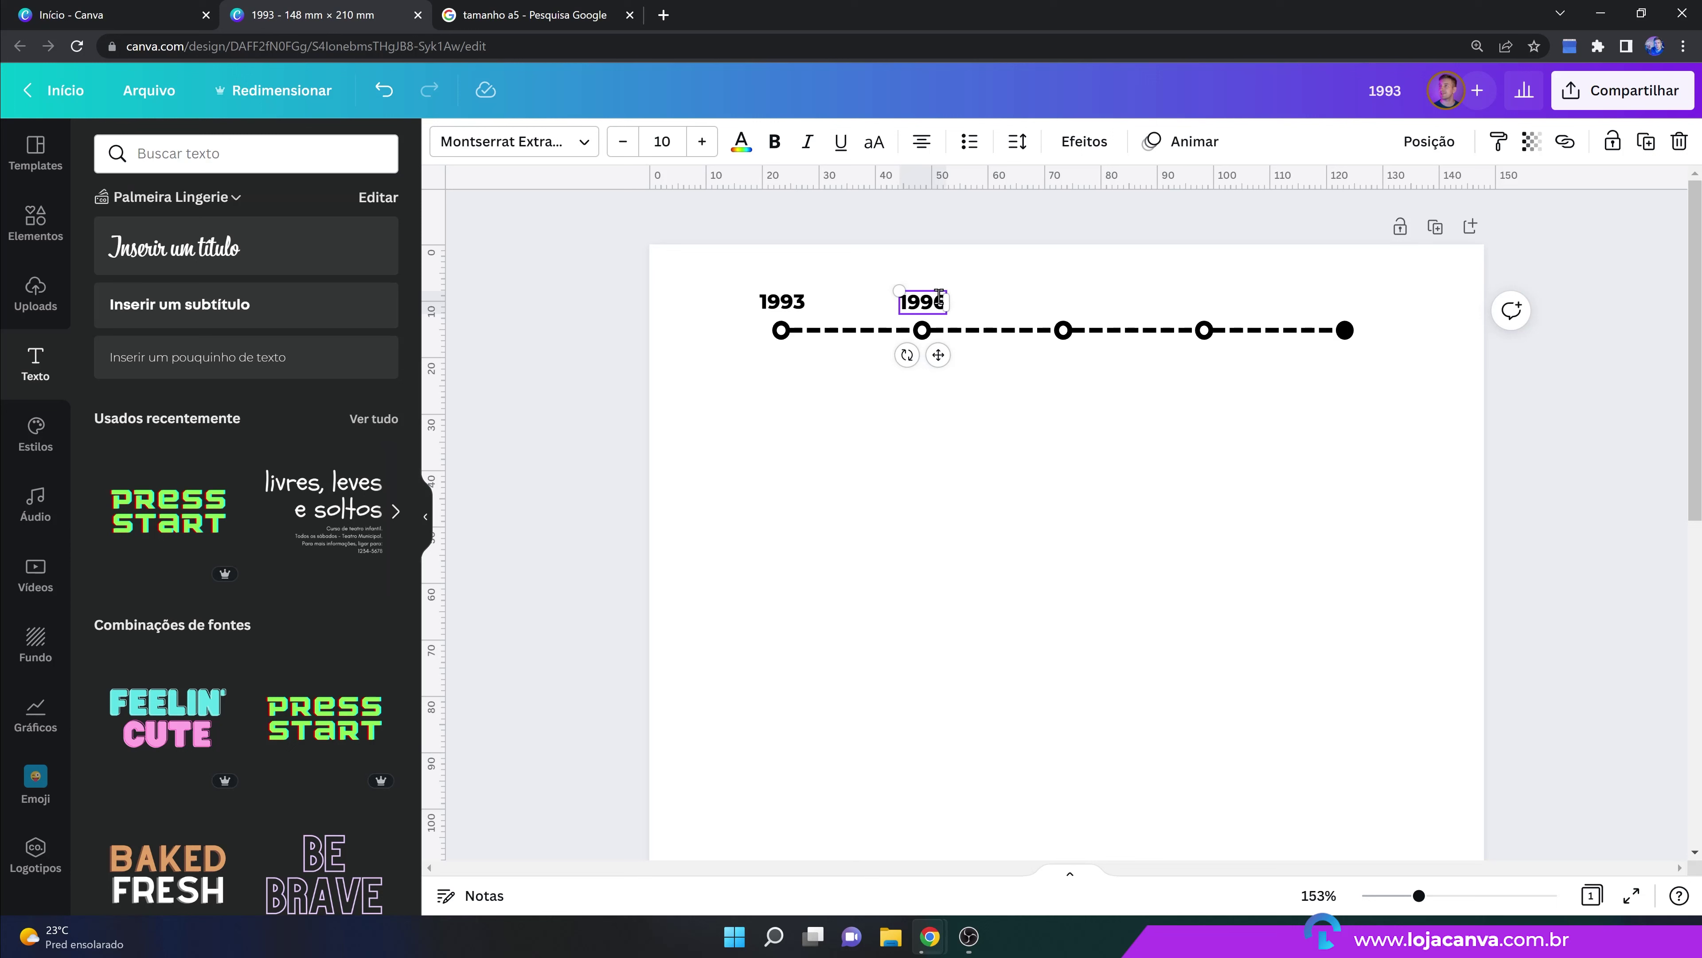
pyautogui.click(1053, 289)
# Duplicate the 1996 label, align the copy above the third circle and change its text to 2012.
pyautogui.moveTo(943, 315); pyautogui.dragTo(941, 315)
pyautogui.click(1646, 141)
pyautogui.moveTo(972, 380); pyautogui.dragTo(1083, 351)
pyautogui.click(1075, 305)
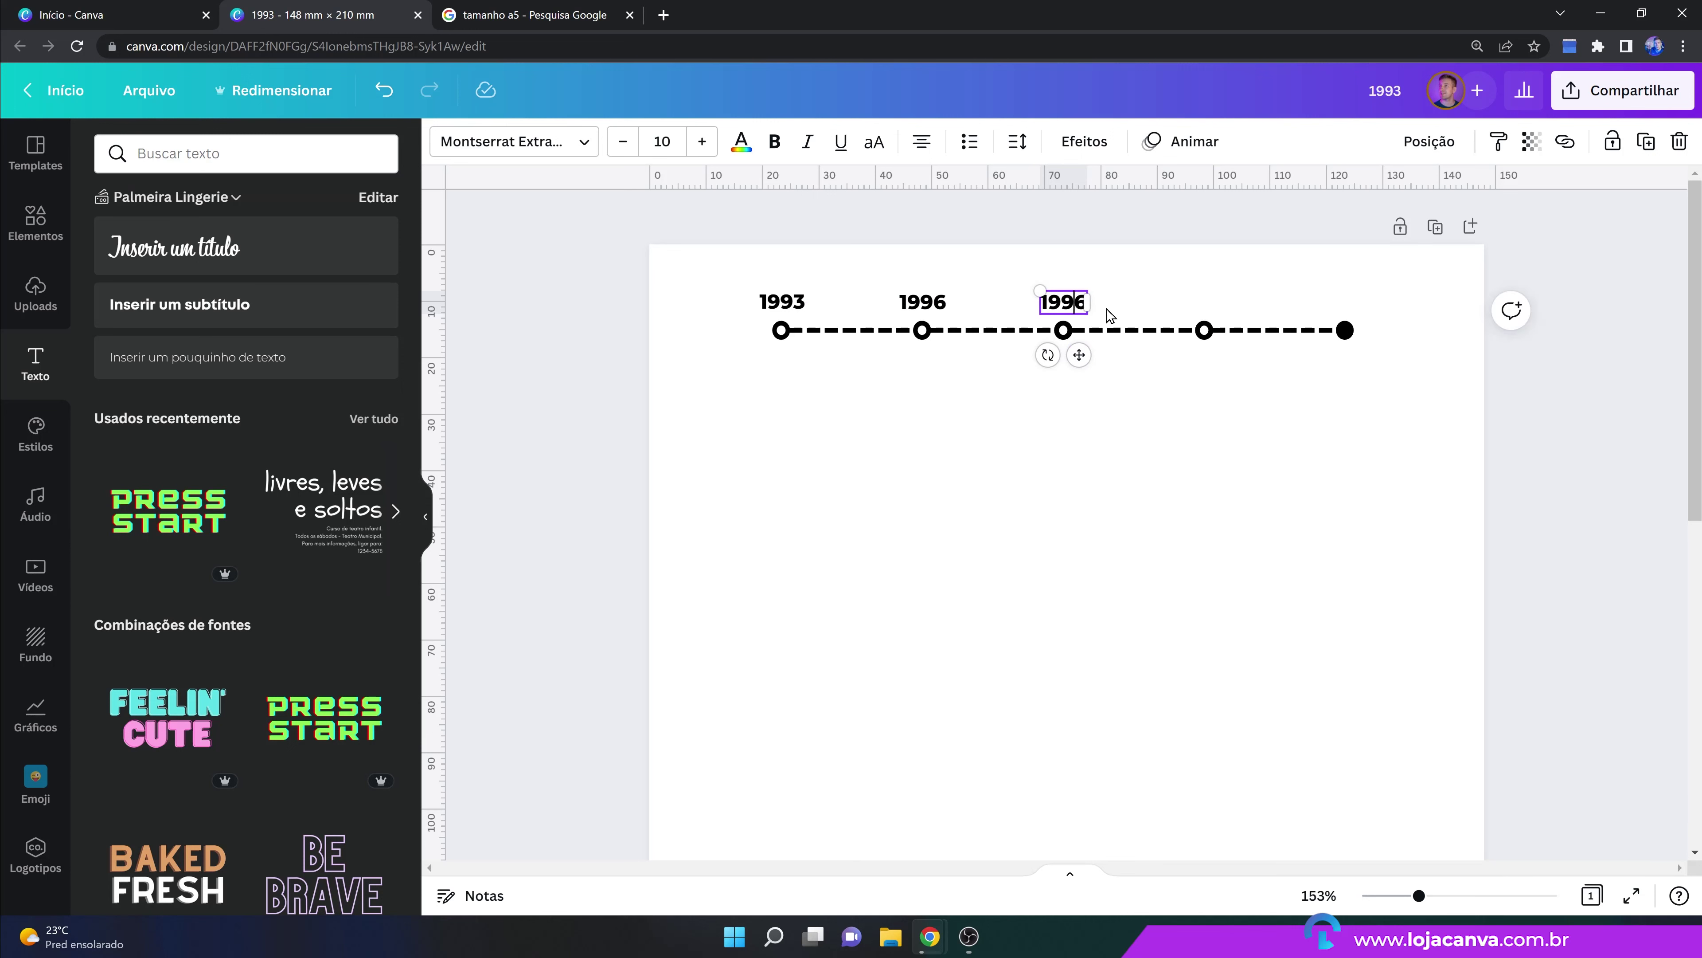
pyautogui.click(1109, 315)
pyautogui.doubleClick(1075, 303)
pyautogui.write('20')
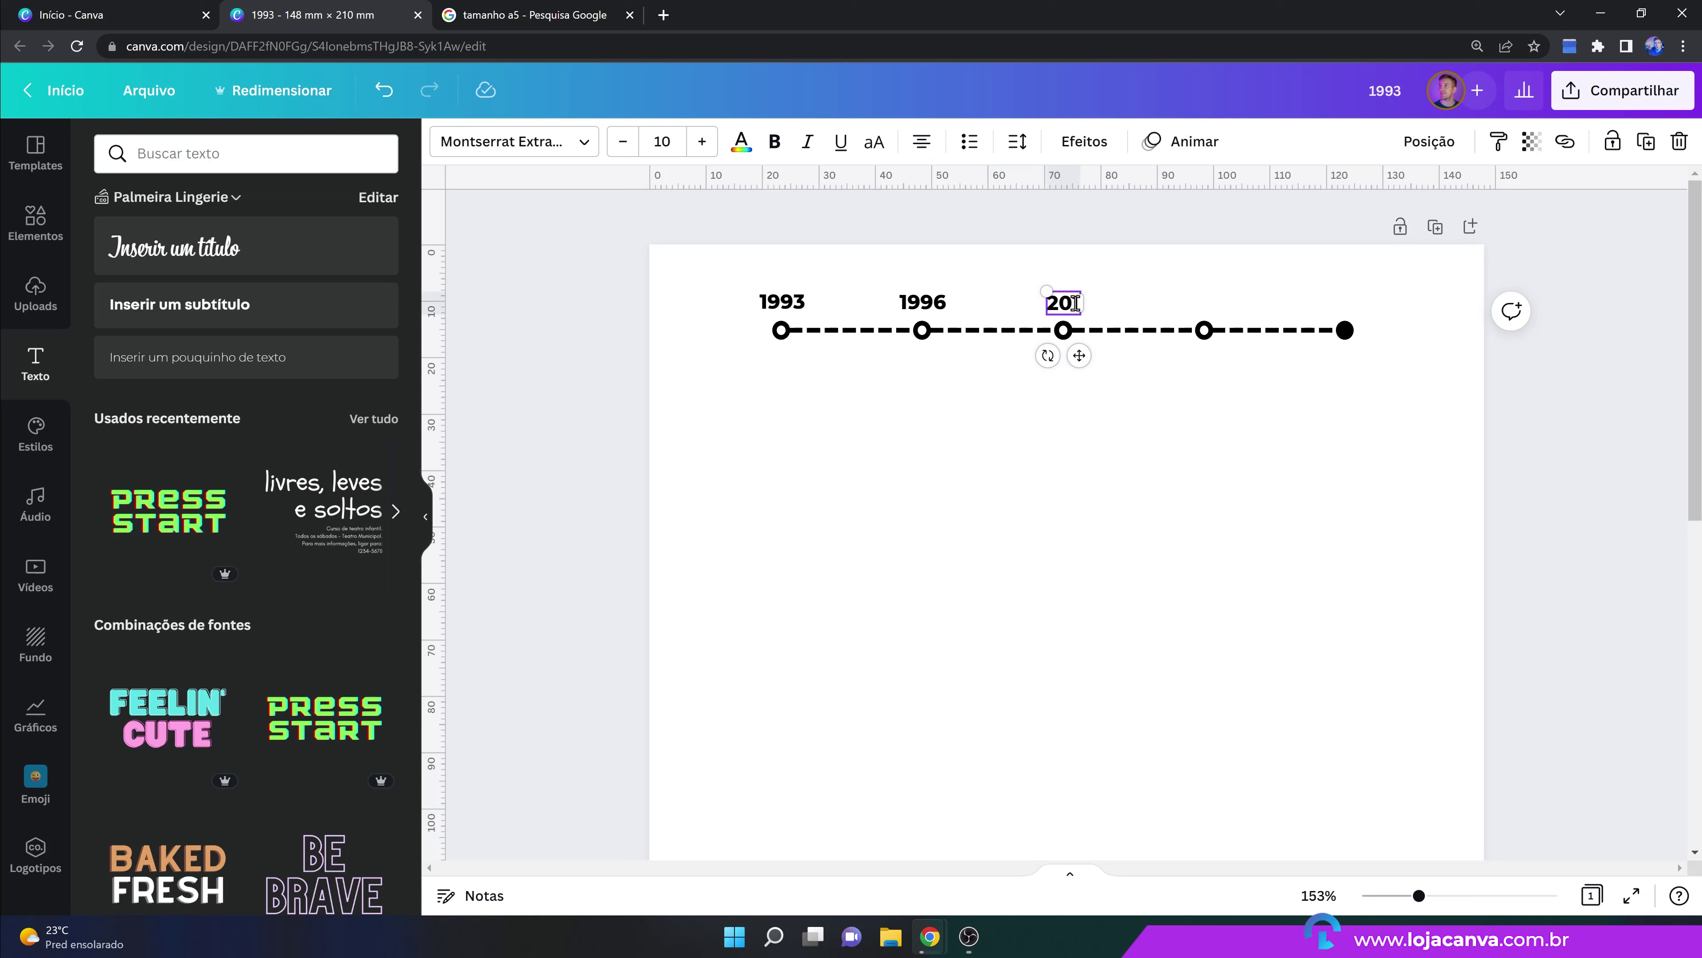
pyautogui.write('12')
# Place a copy of the 2012 label above the fourth circle and change its text to 2018.
pyautogui.moveTo(1079, 355); pyautogui.dragTo(1218, 356)
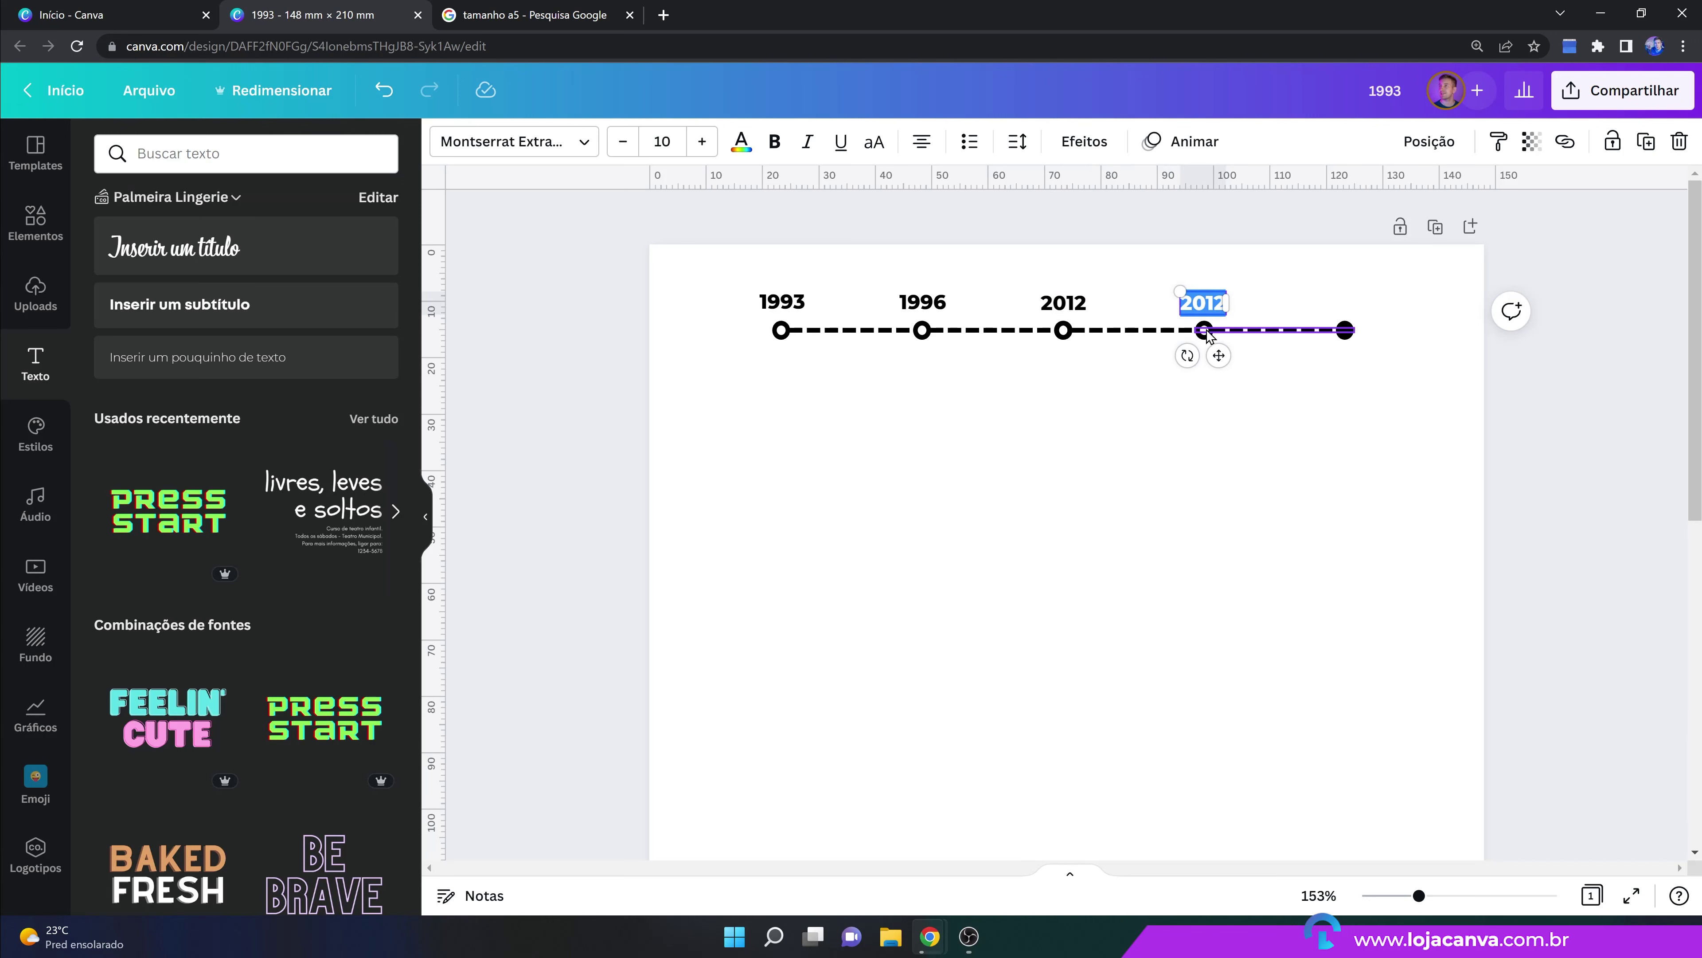
pyautogui.write('2018')
pyautogui.click(1257, 299)
# Place a copy of the 2018 label above the solid black end circle and change its text to 2022.
pyautogui.click(1216, 309)
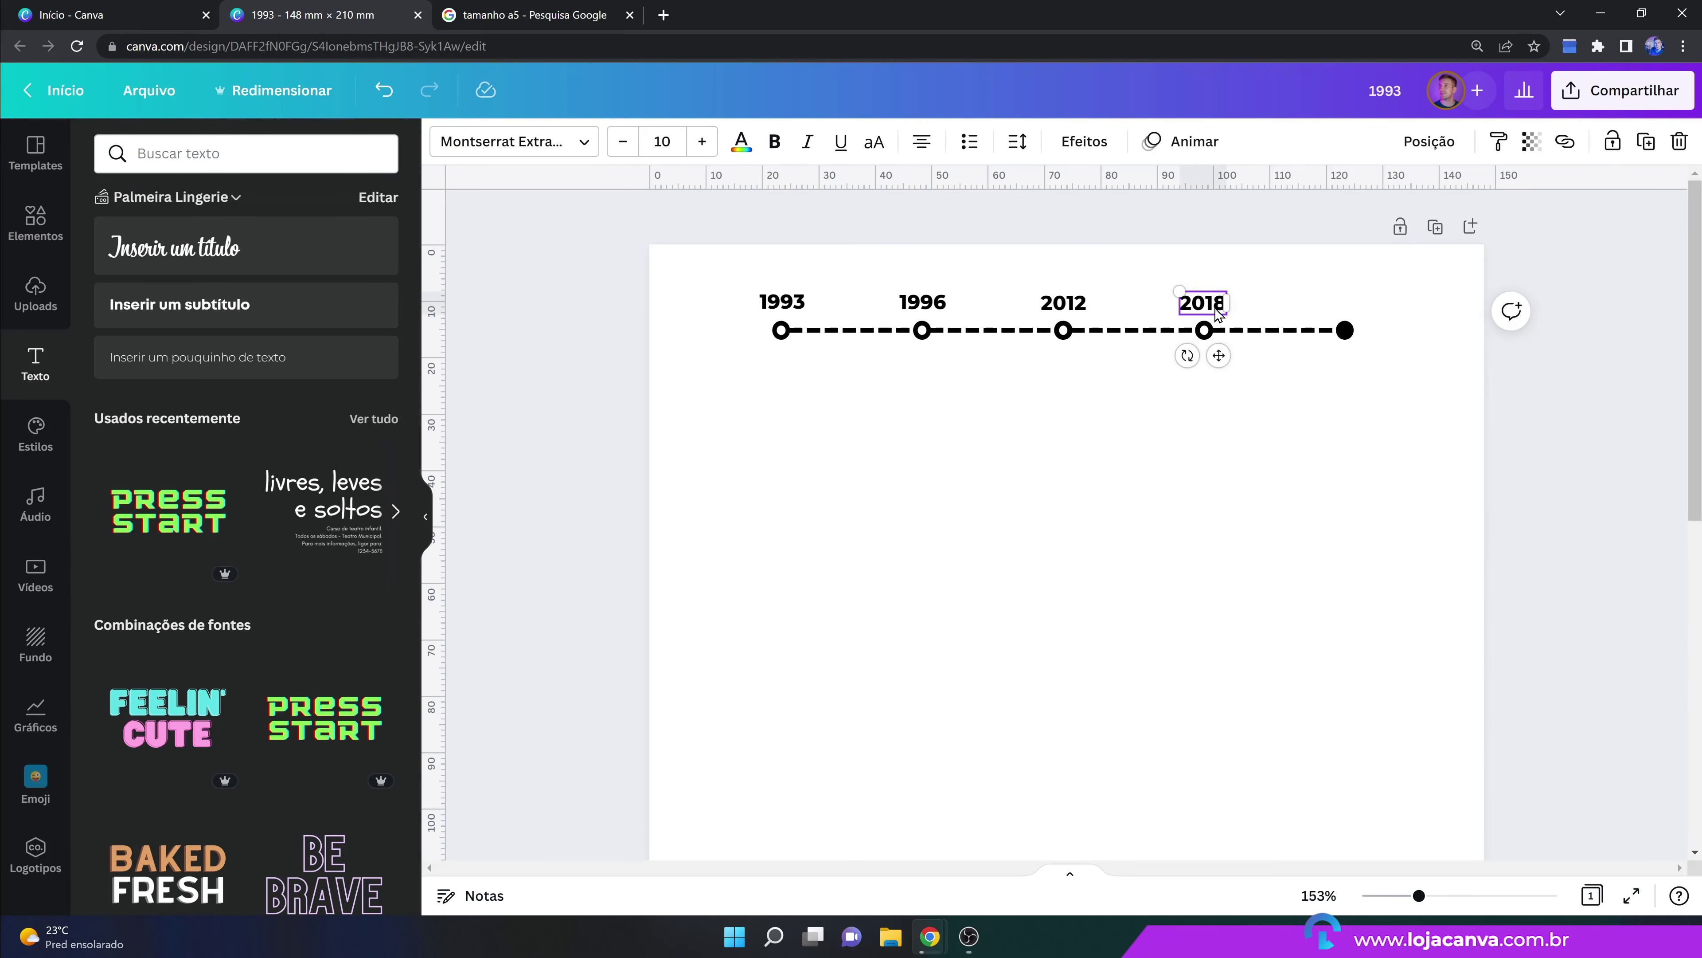
pyautogui.moveTo(1218, 310); pyautogui.dragTo(1372, 305)
pyautogui.doubleClick(1344, 304)
pyautogui.write('22')
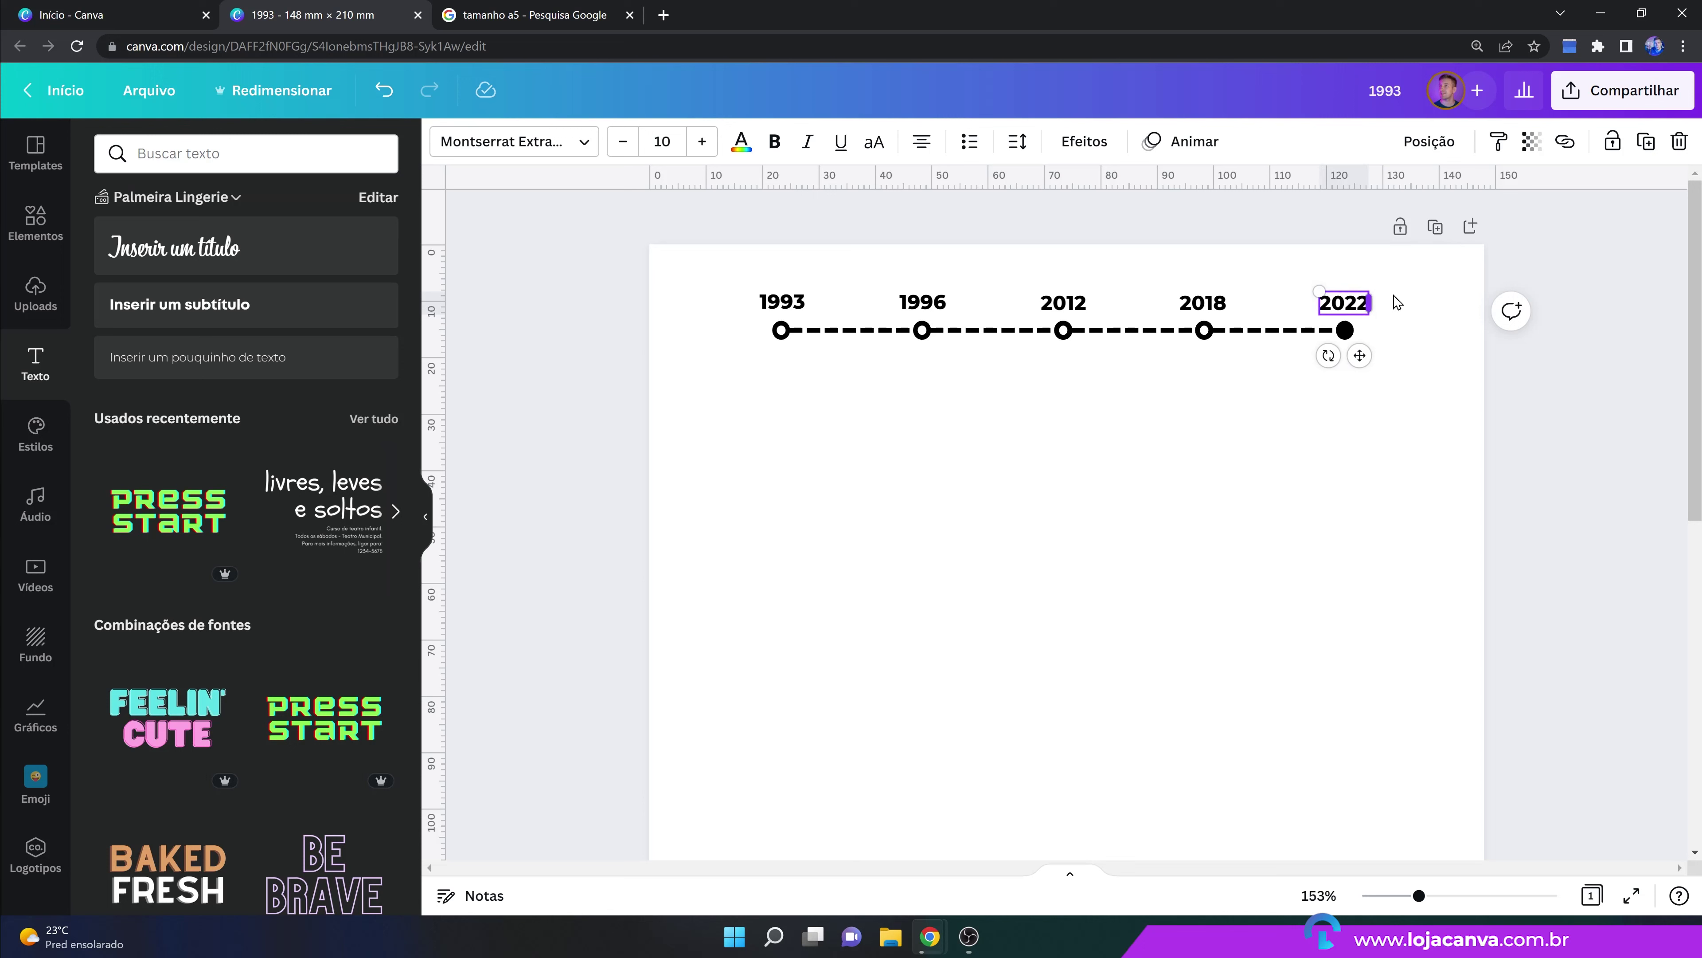
pyautogui.click(1412, 313)
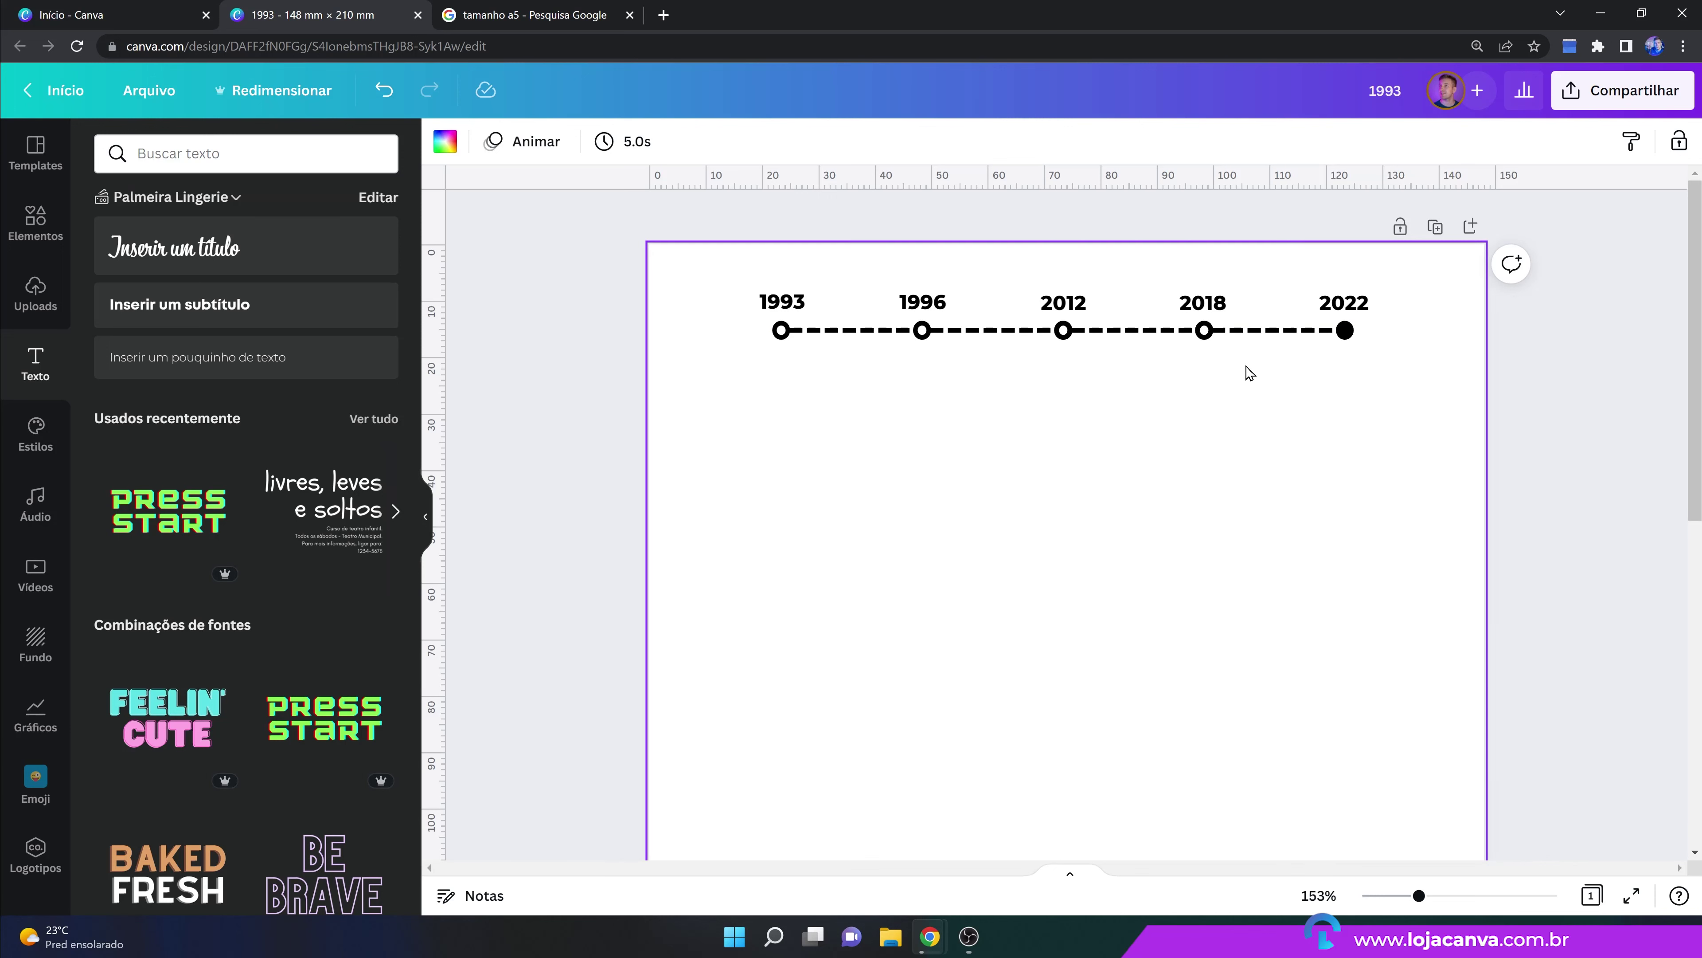
# Add a subtitle text box, shrink it to font size 10,3 and place it just below the 1993 circle.
pyautogui.click(186, 307)
pyautogui.moveTo(1243, 574); pyautogui.dragTo(1093, 553)
pyautogui.moveTo(1003, 593); pyautogui.dragTo(826, 419)
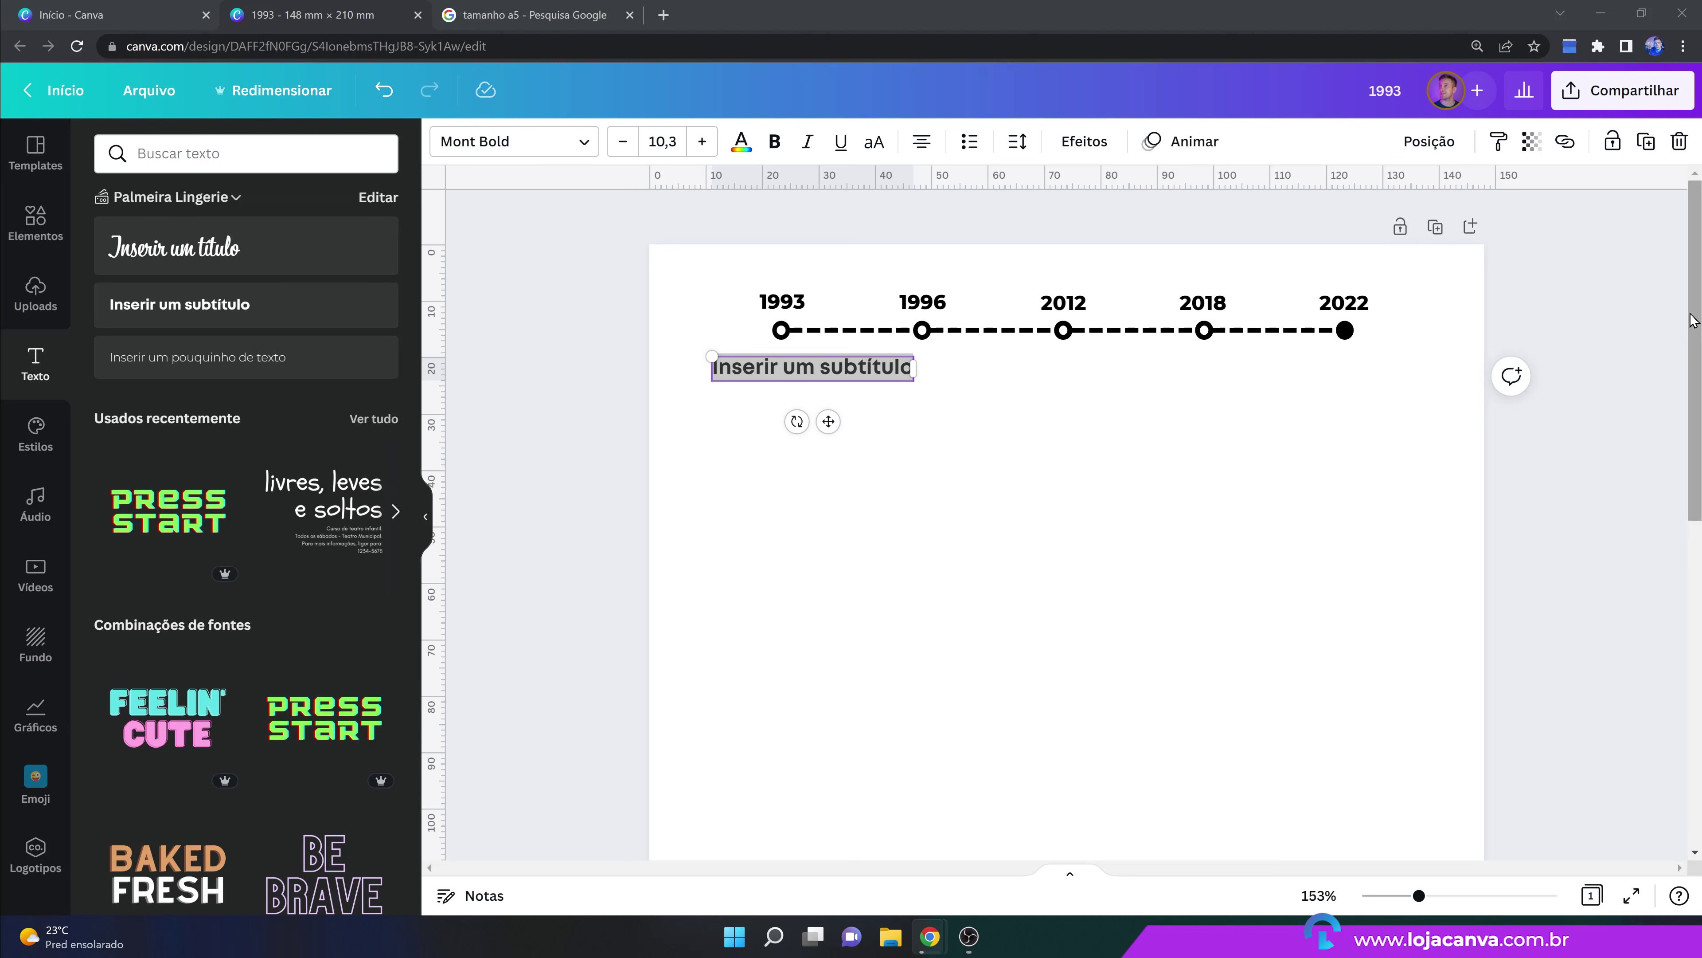
# Change the font of the new subtitle text below the timeline to Daydream.
pyautogui.click(544, 144)
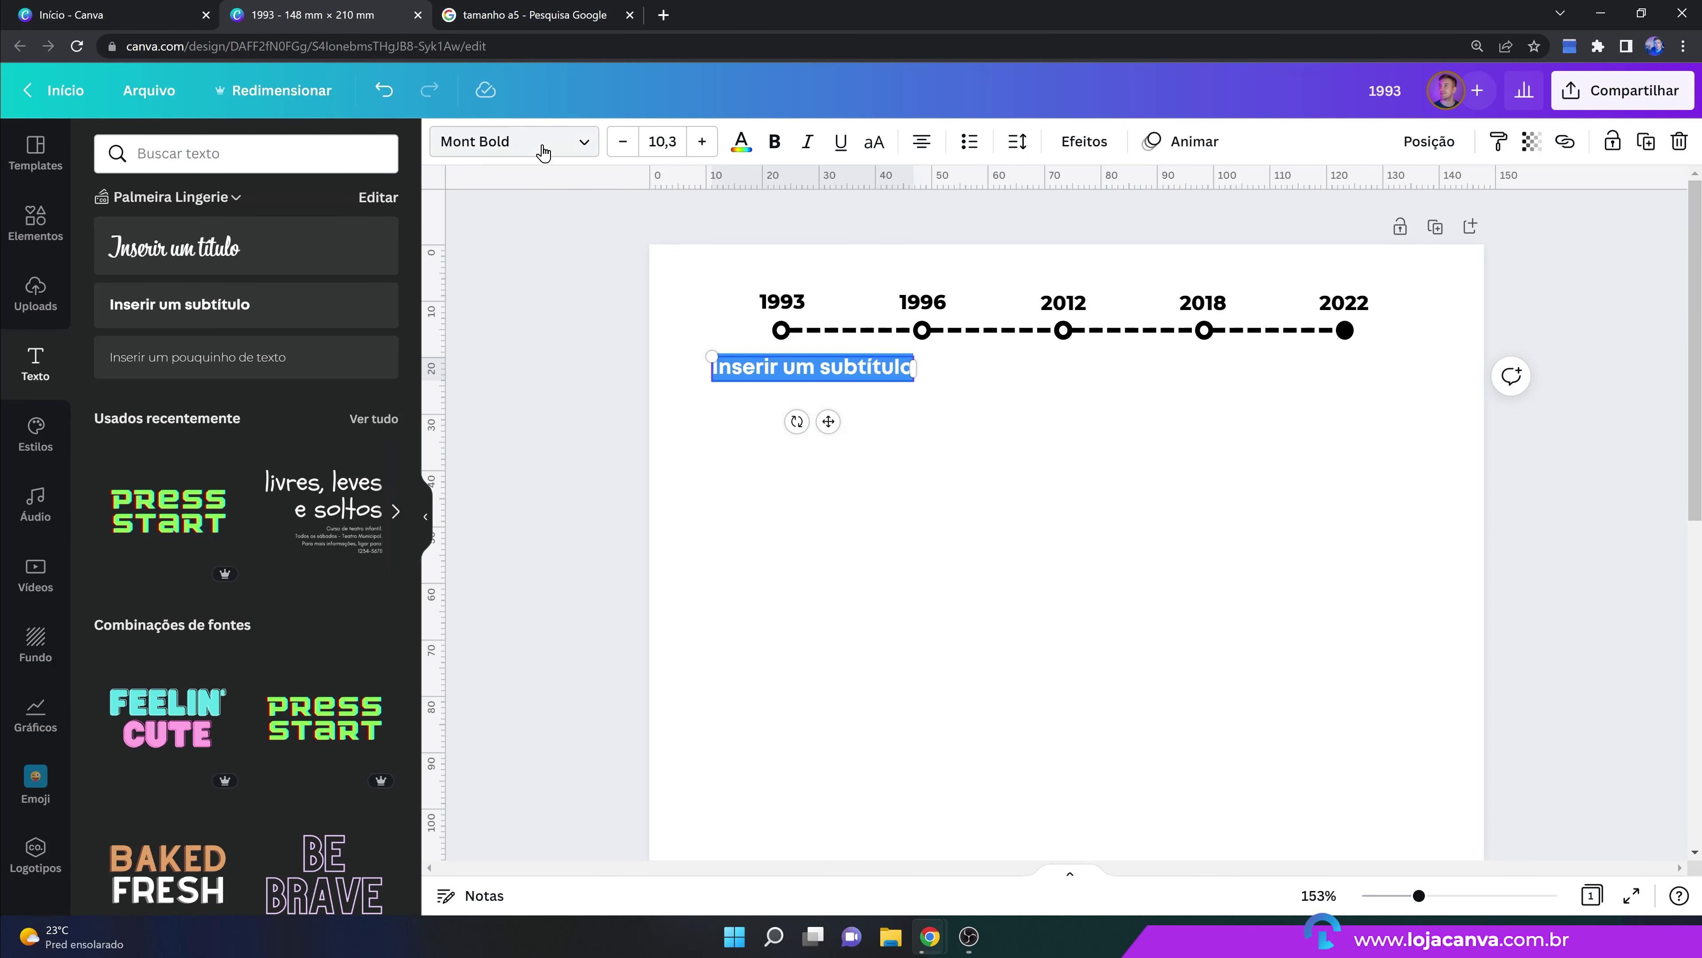
pyautogui.tripleClick(292, 160)
pyautogui.write('day dream')
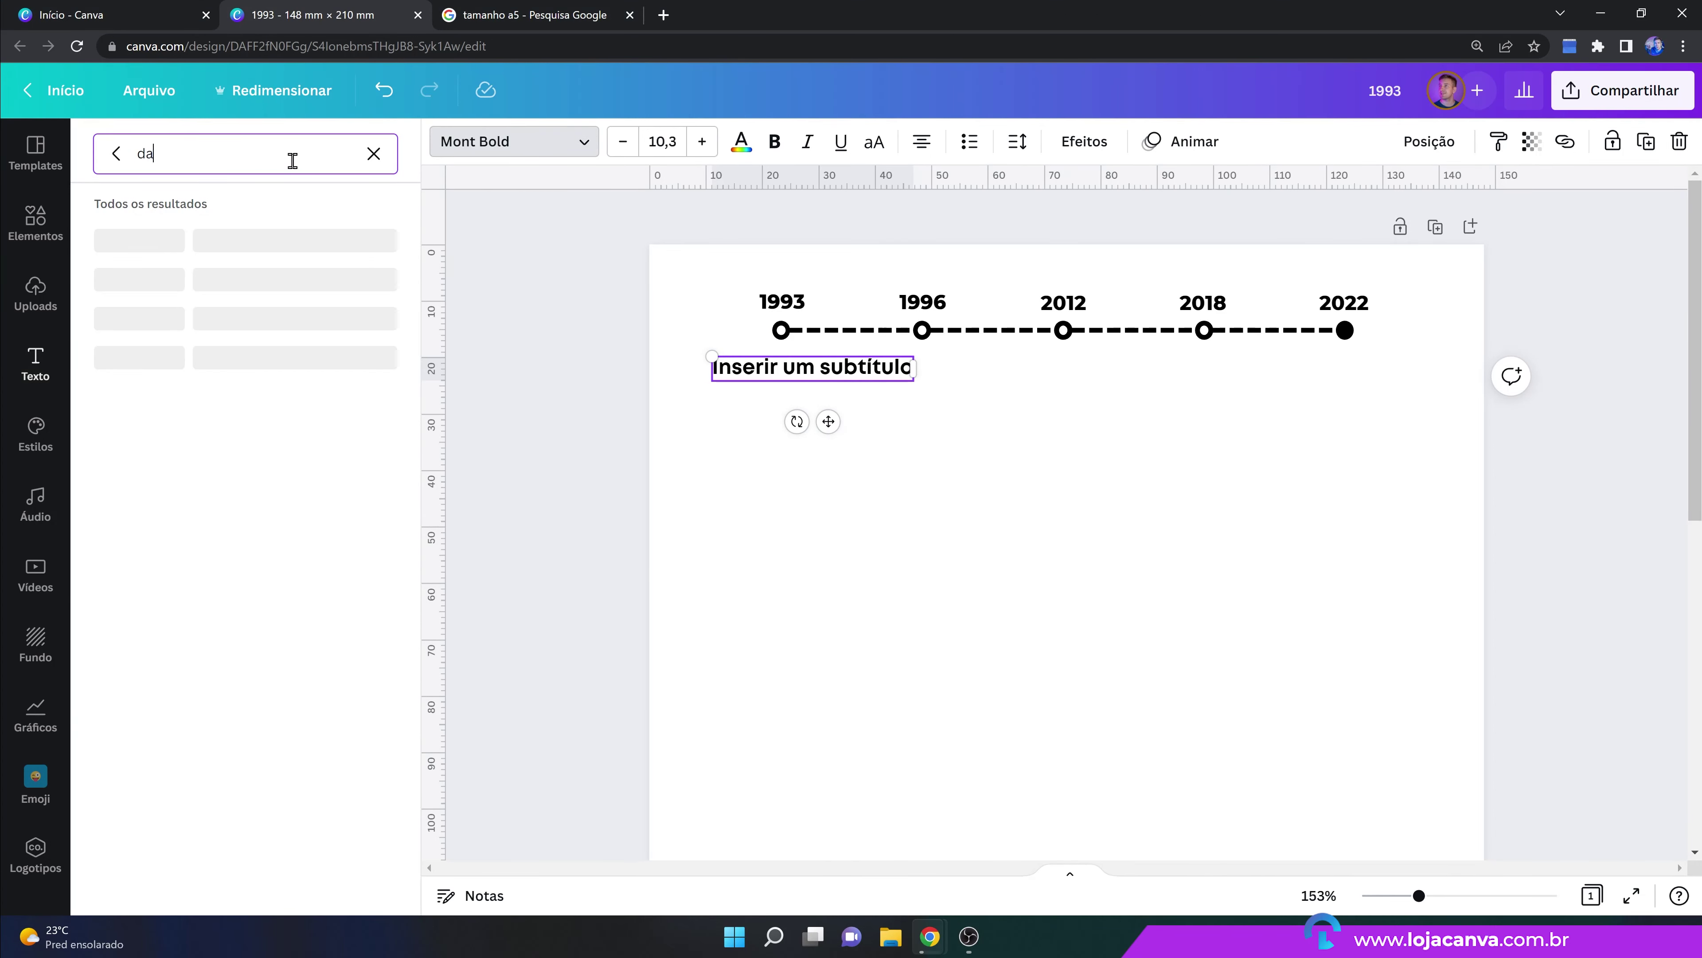
pyautogui.click(168, 156)
pyautogui.press('BackSpace')
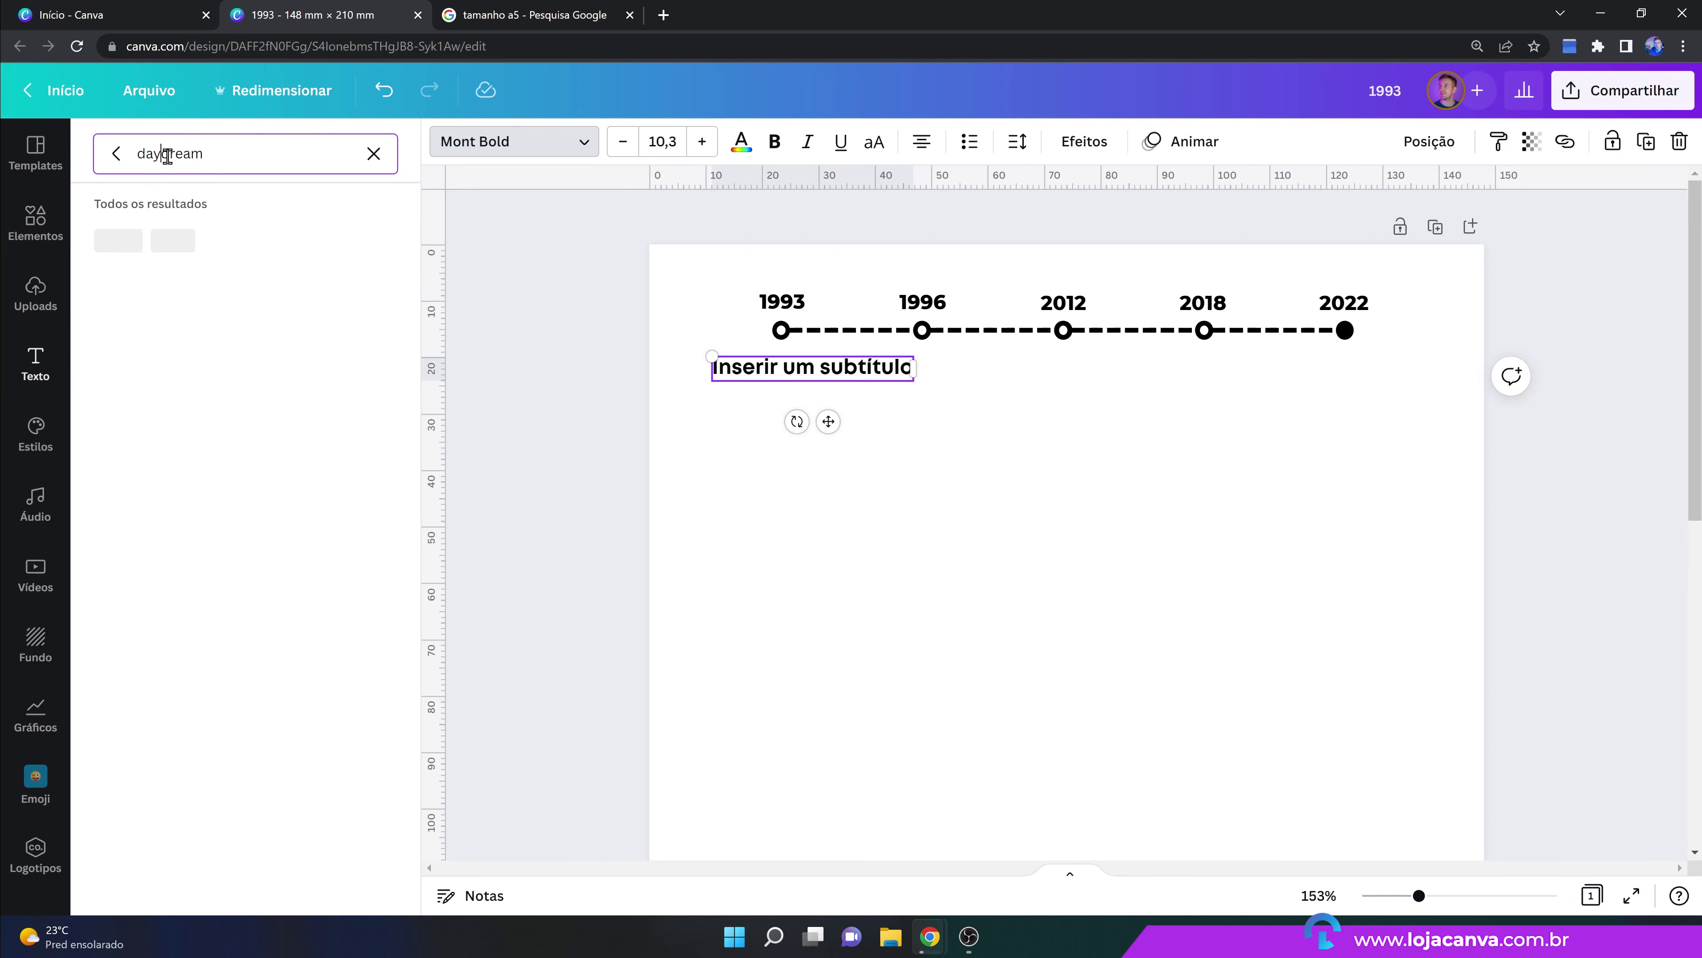
pyautogui.click(180, 250)
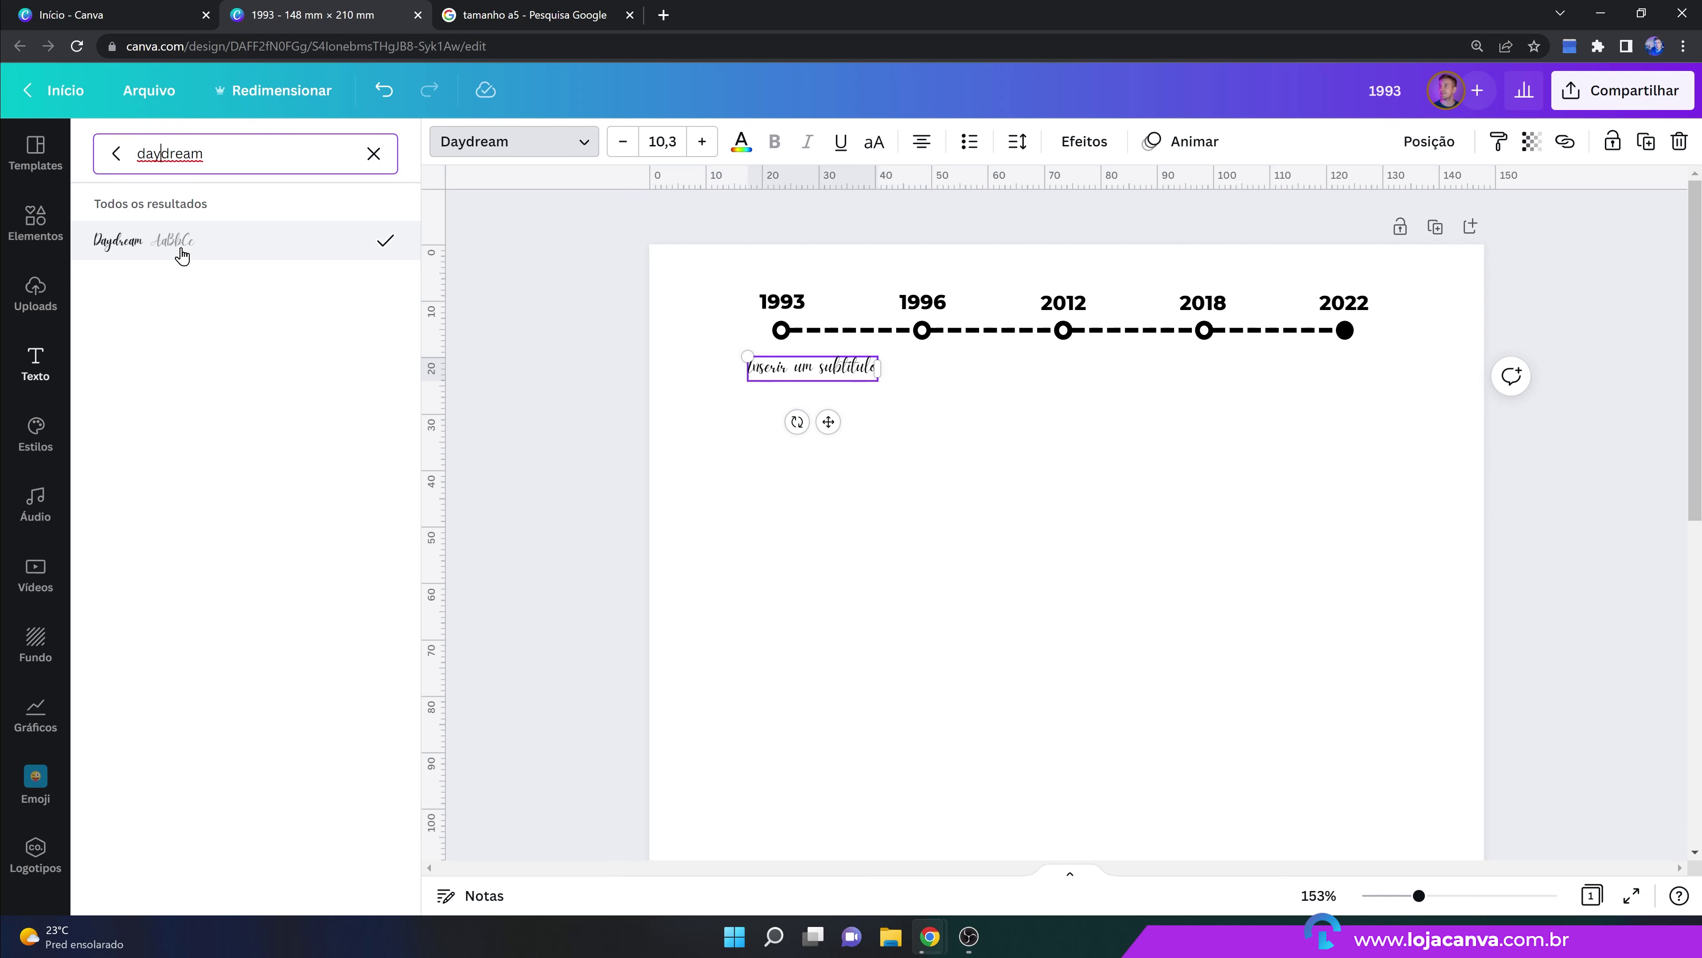
# Replace the placeholder text below the 1993 circle with "Ele nasceu".
pyautogui.doubleClick(777, 367)
pyautogui.write('Ele n')
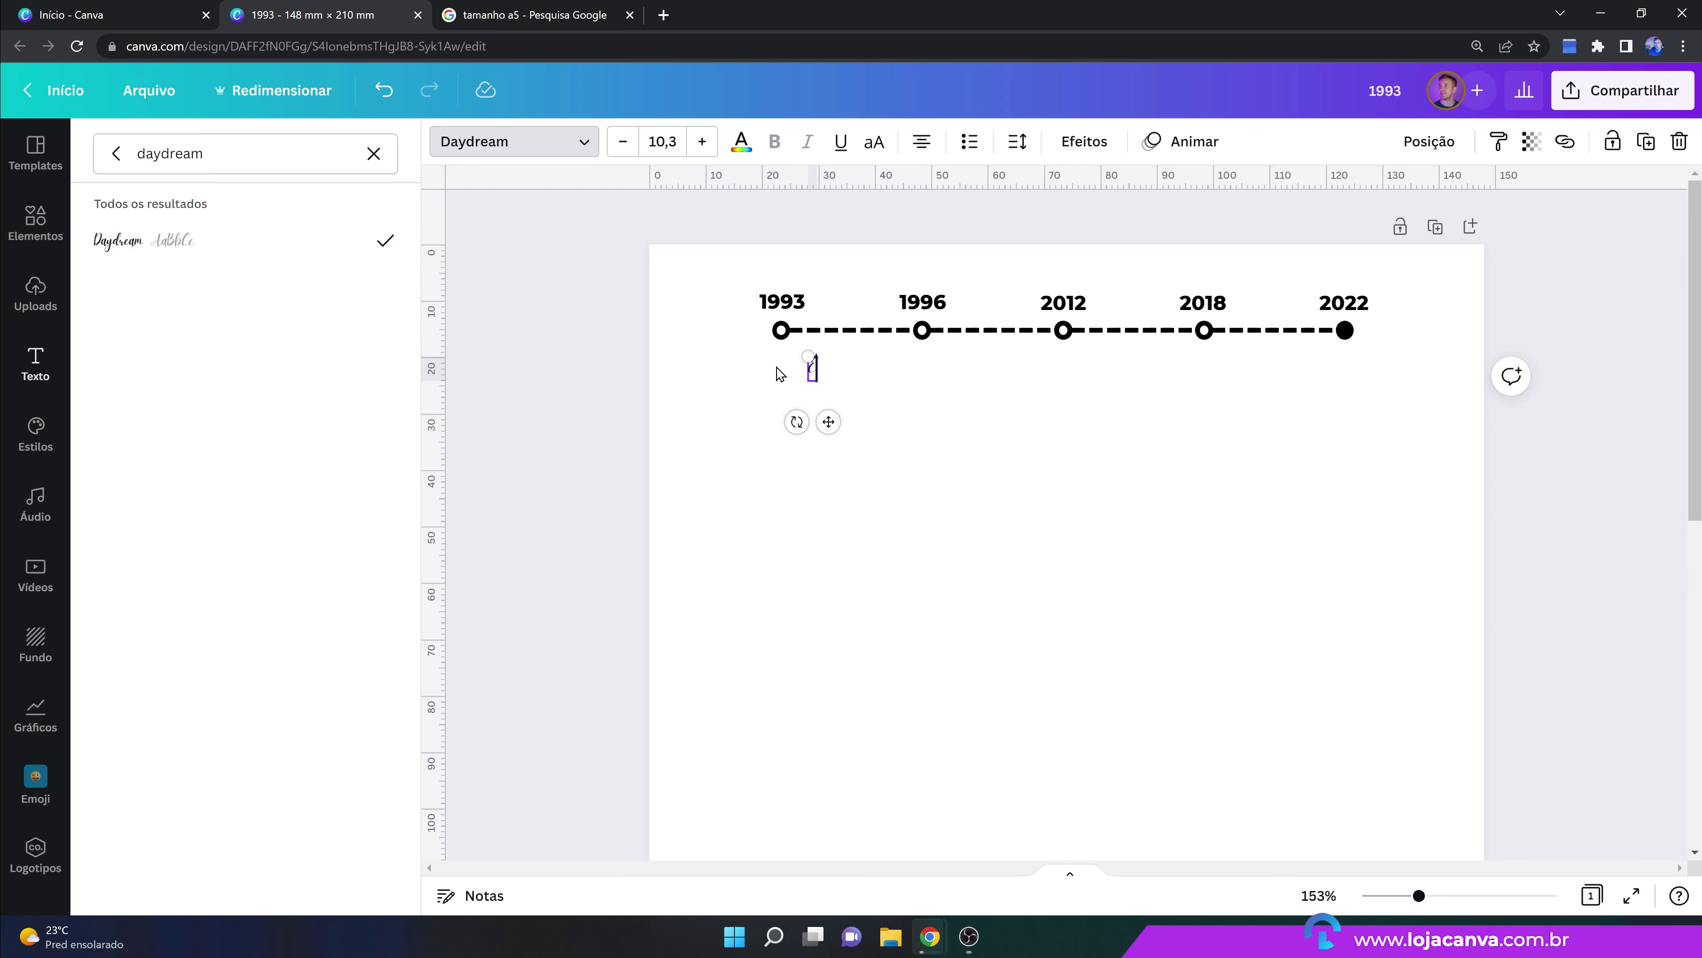
pyautogui.write('asceu')
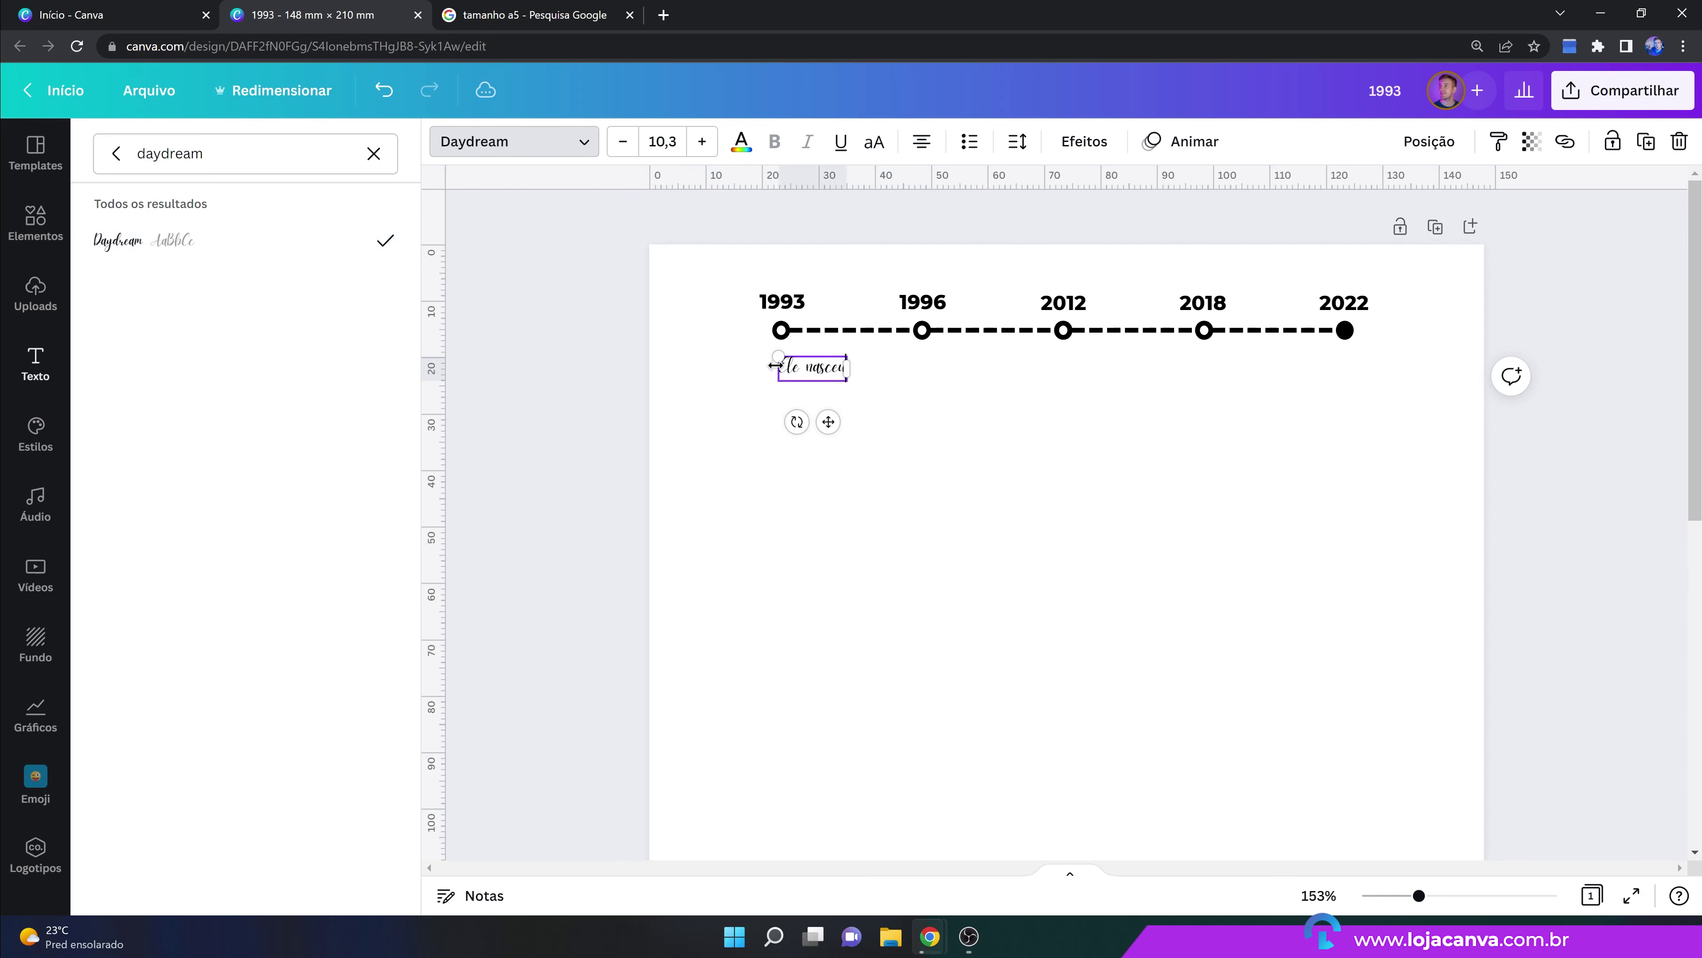
pyautogui.press('Escape')
pyautogui.click(878, 389)
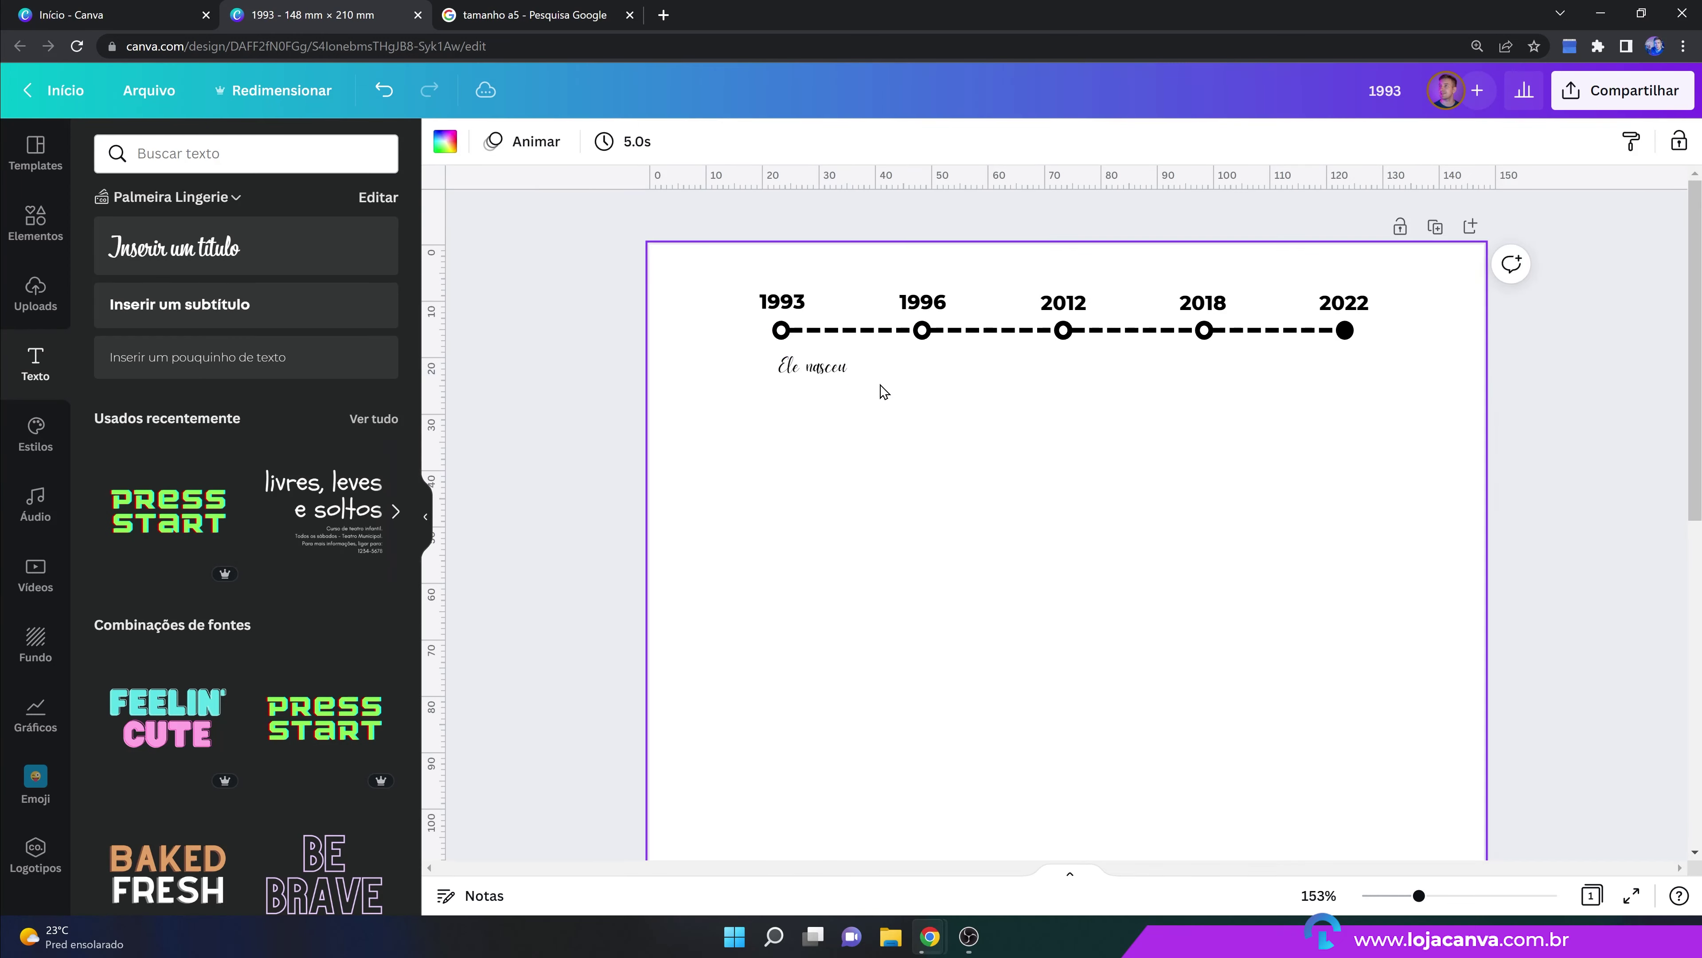
# Set the "Ele nasceu" caption to font size 14 and centre it directly below the 1993 circle.
pyautogui.click(846, 380)
pyautogui.click(704, 142)
pyautogui.click(704, 142)
pyautogui.click(703, 141)
pyautogui.click(704, 141)
pyautogui.click(704, 141)
pyautogui.click(704, 141)
pyautogui.click(624, 141)
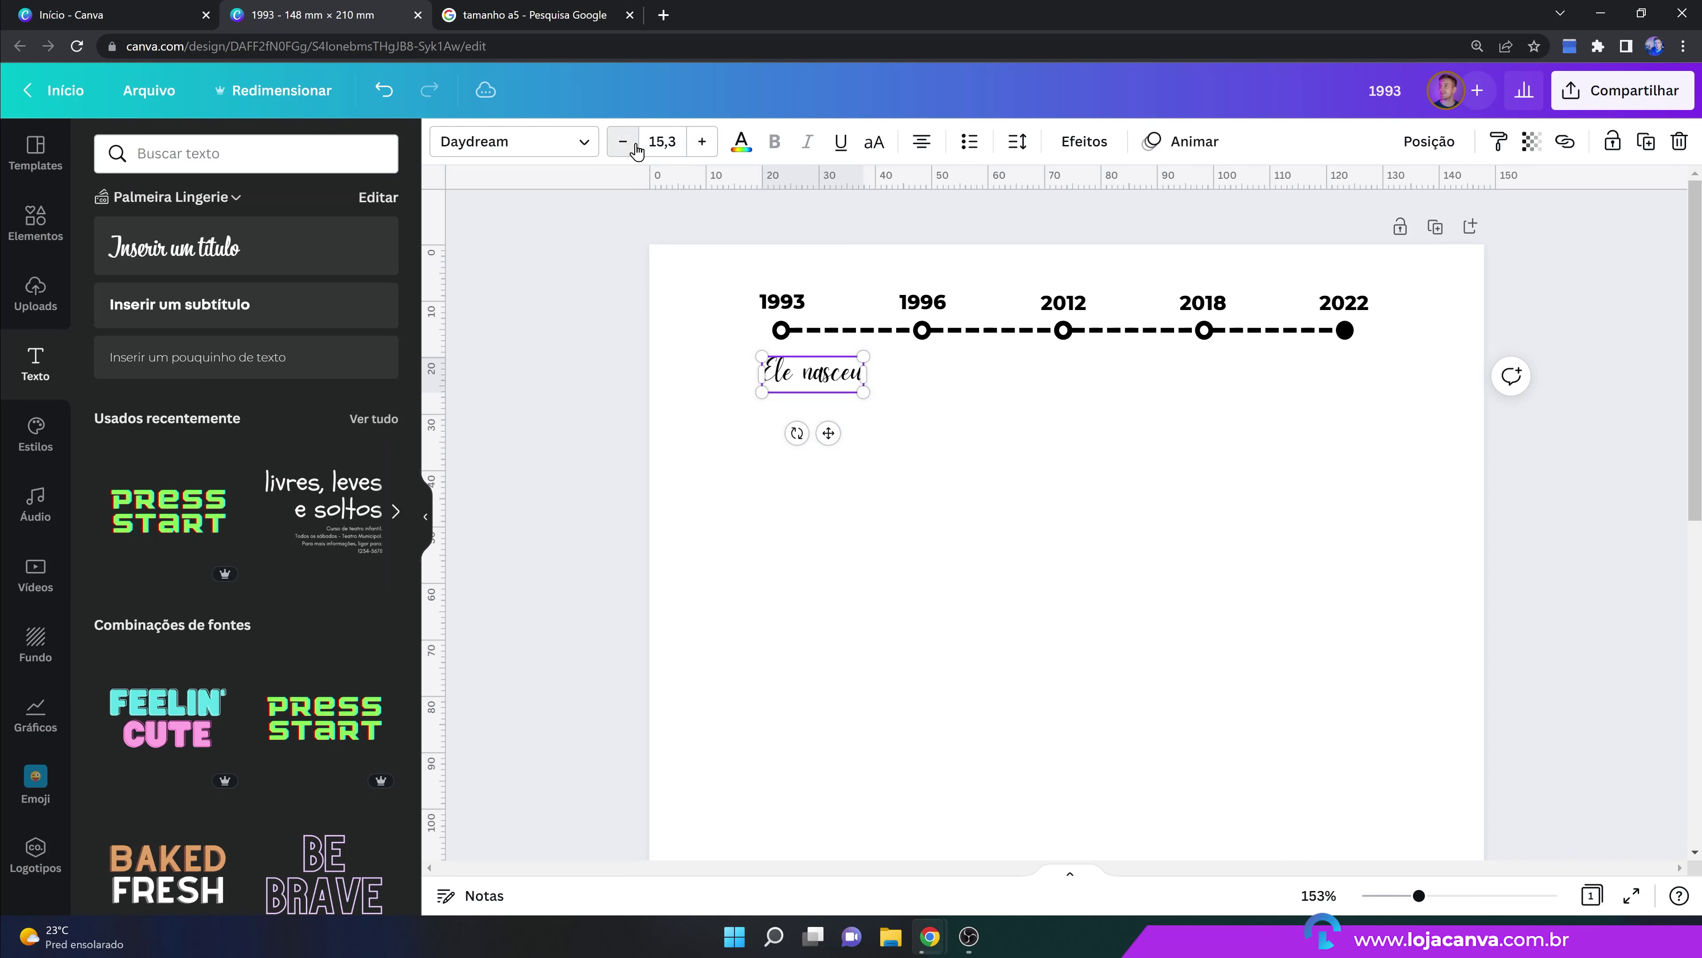
pyautogui.click(634, 144)
pyautogui.moveTo(828, 430); pyautogui.dragTo(806, 421)
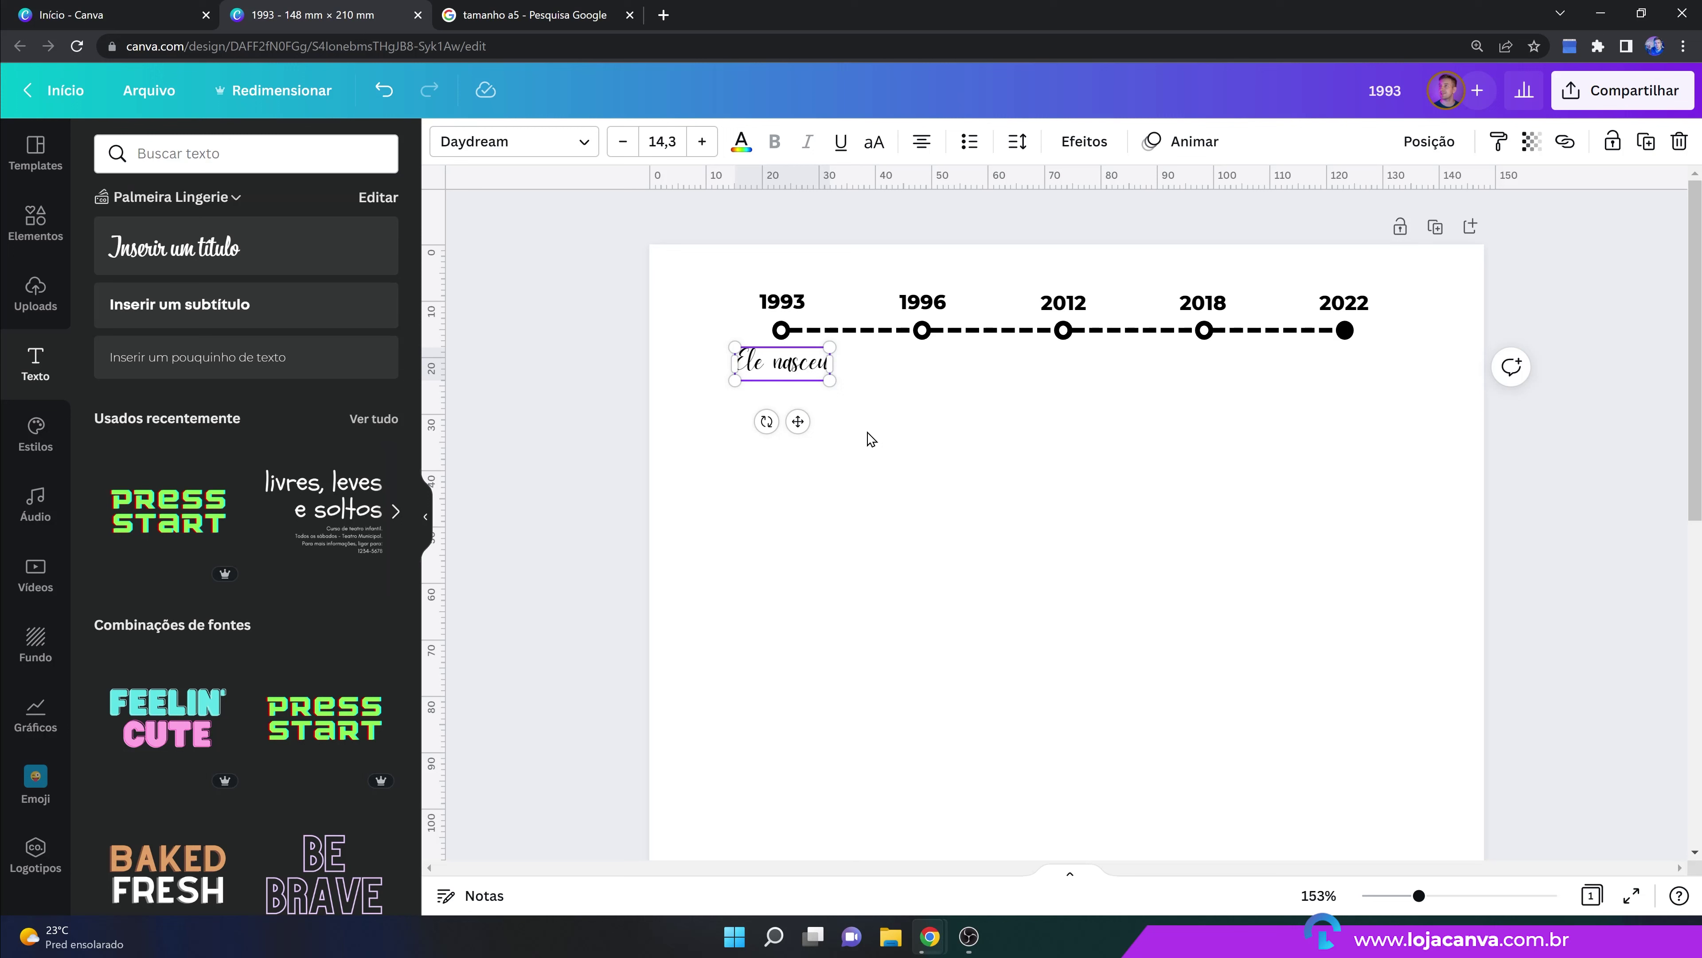
pyautogui.click(677, 141)
pyautogui.write('14')
# Duplicate the "Ele nasceu" caption, centre the copy below the 1996 circle and change its text to "Ela nasceu".
pyautogui.click(794, 367)
pyautogui.click(794, 367)
pyautogui.moveTo(793, 364); pyautogui.dragTo(927, 362)
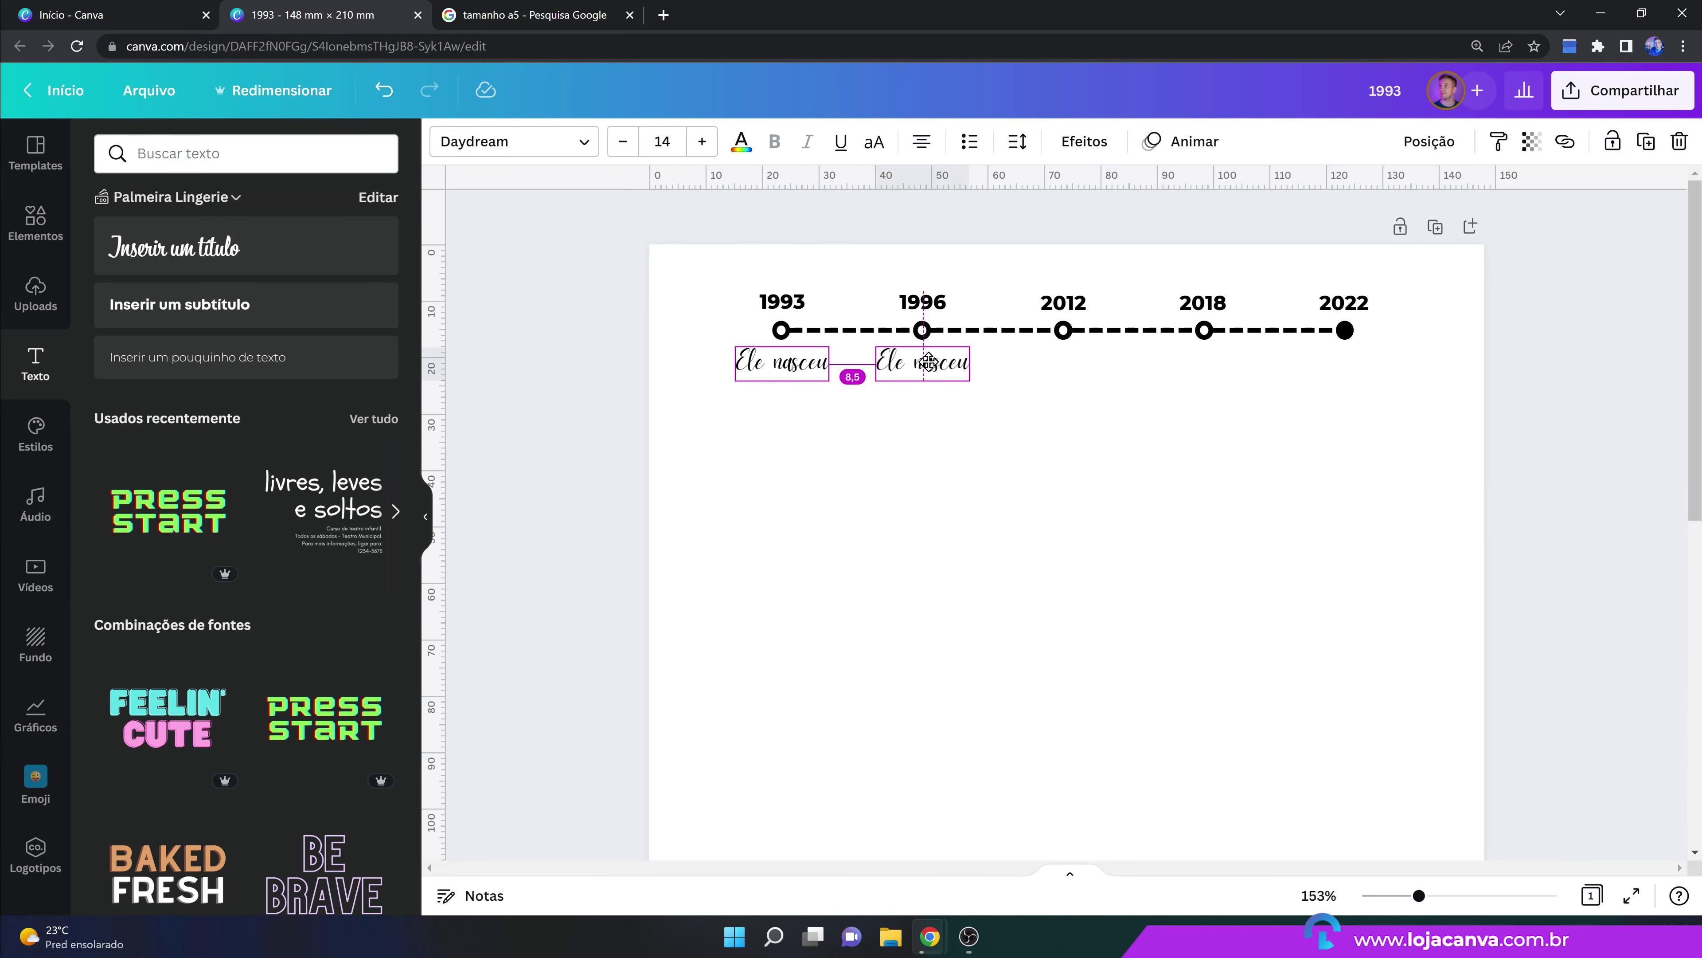
pyautogui.moveTo(928, 362); pyautogui.dragTo(929, 362)
pyautogui.doubleClick(933, 372)
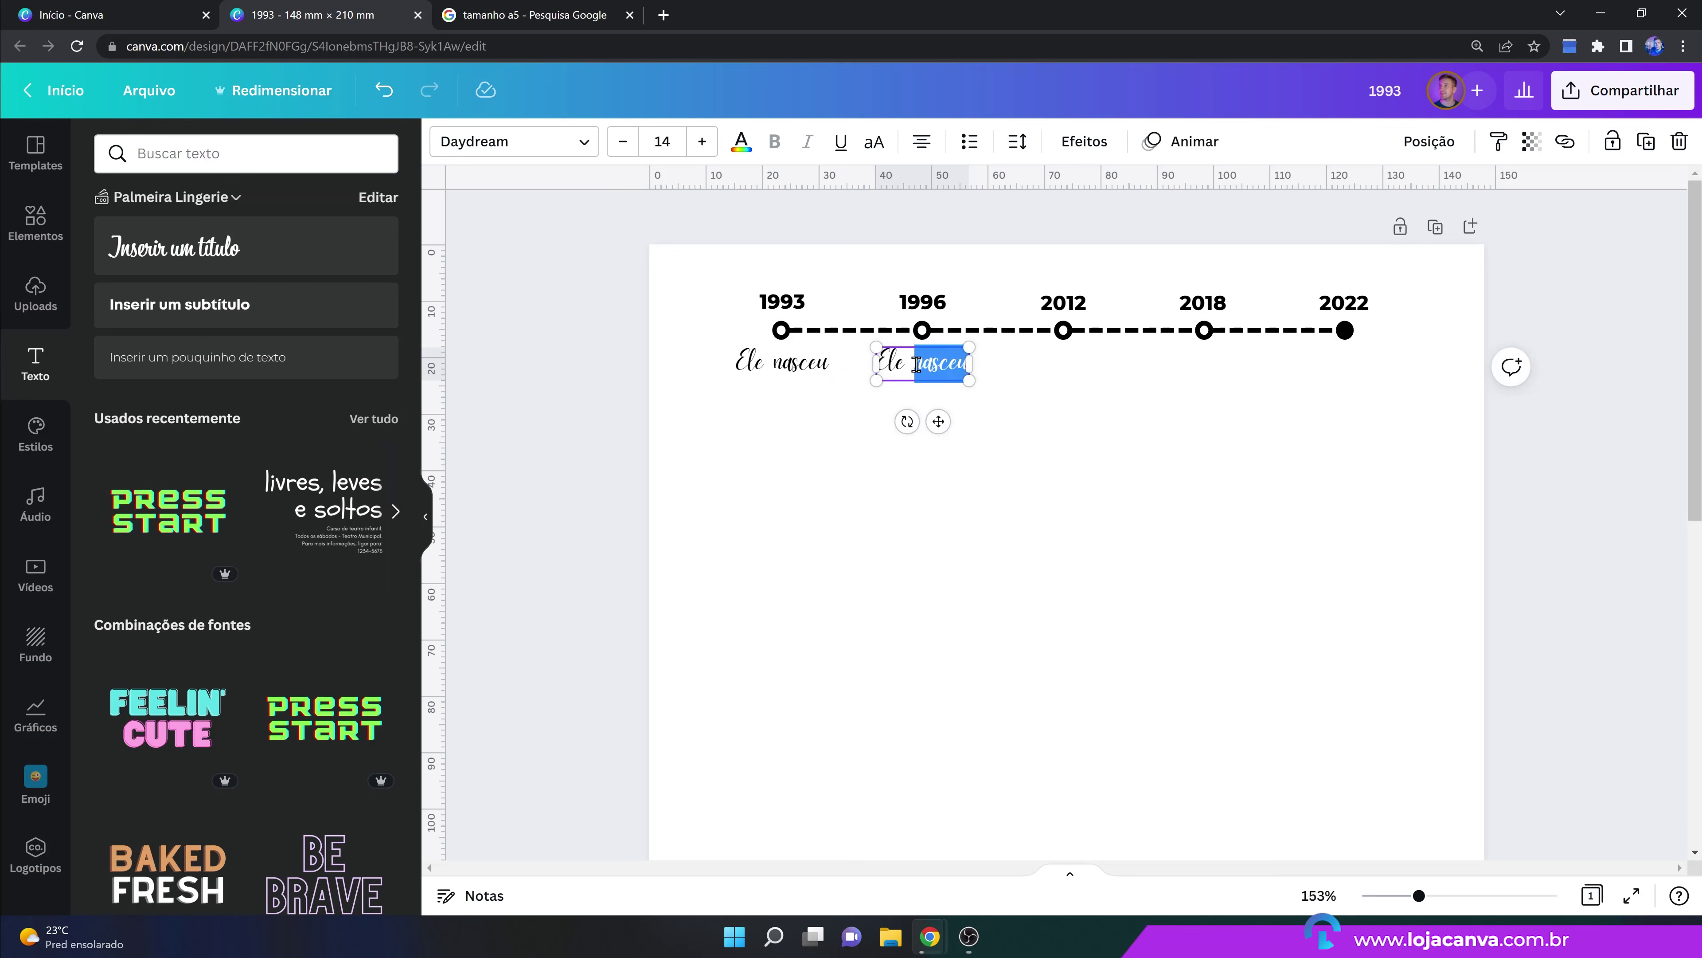
pyautogui.click(908, 371)
pyautogui.press('BackSpace')
pyautogui.write('a')
pyautogui.click(1037, 423)
# Place a copy of the "Ela nasceu" caption below the 2012 circle and change it to "Deus uniu nossos caminhos" on two lines.
pyautogui.click(923, 362)
pyautogui.moveTo(923, 362); pyautogui.dragTo(1066, 362)
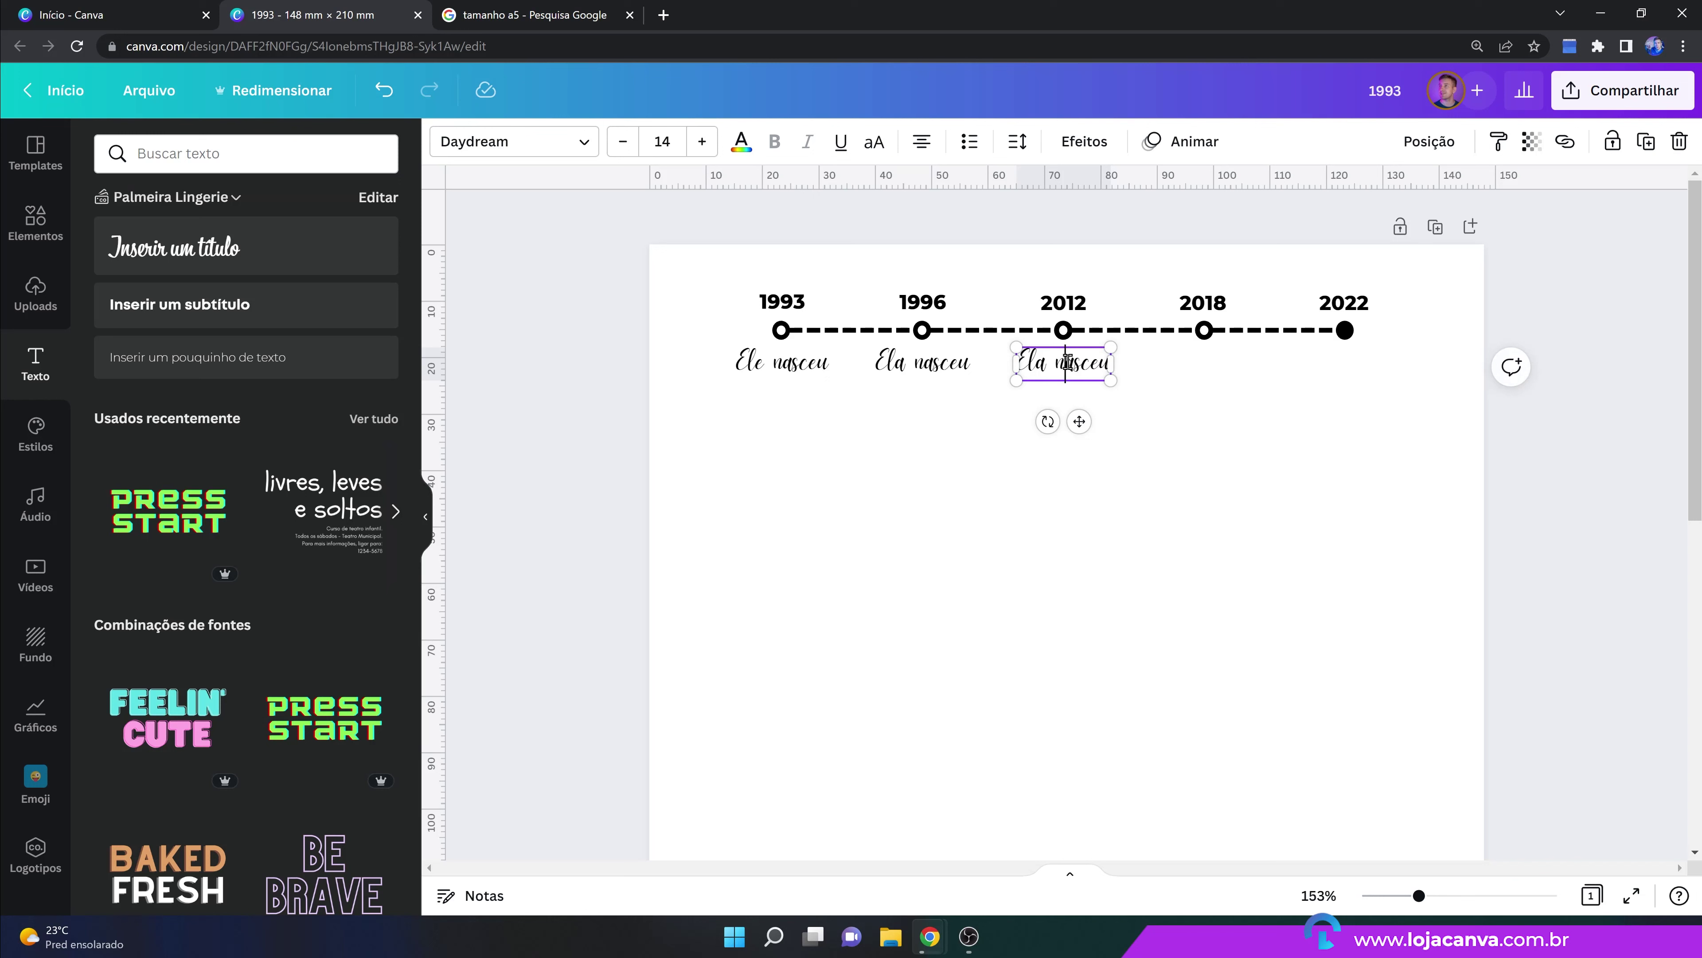
pyautogui.tripleClick(1067, 362)
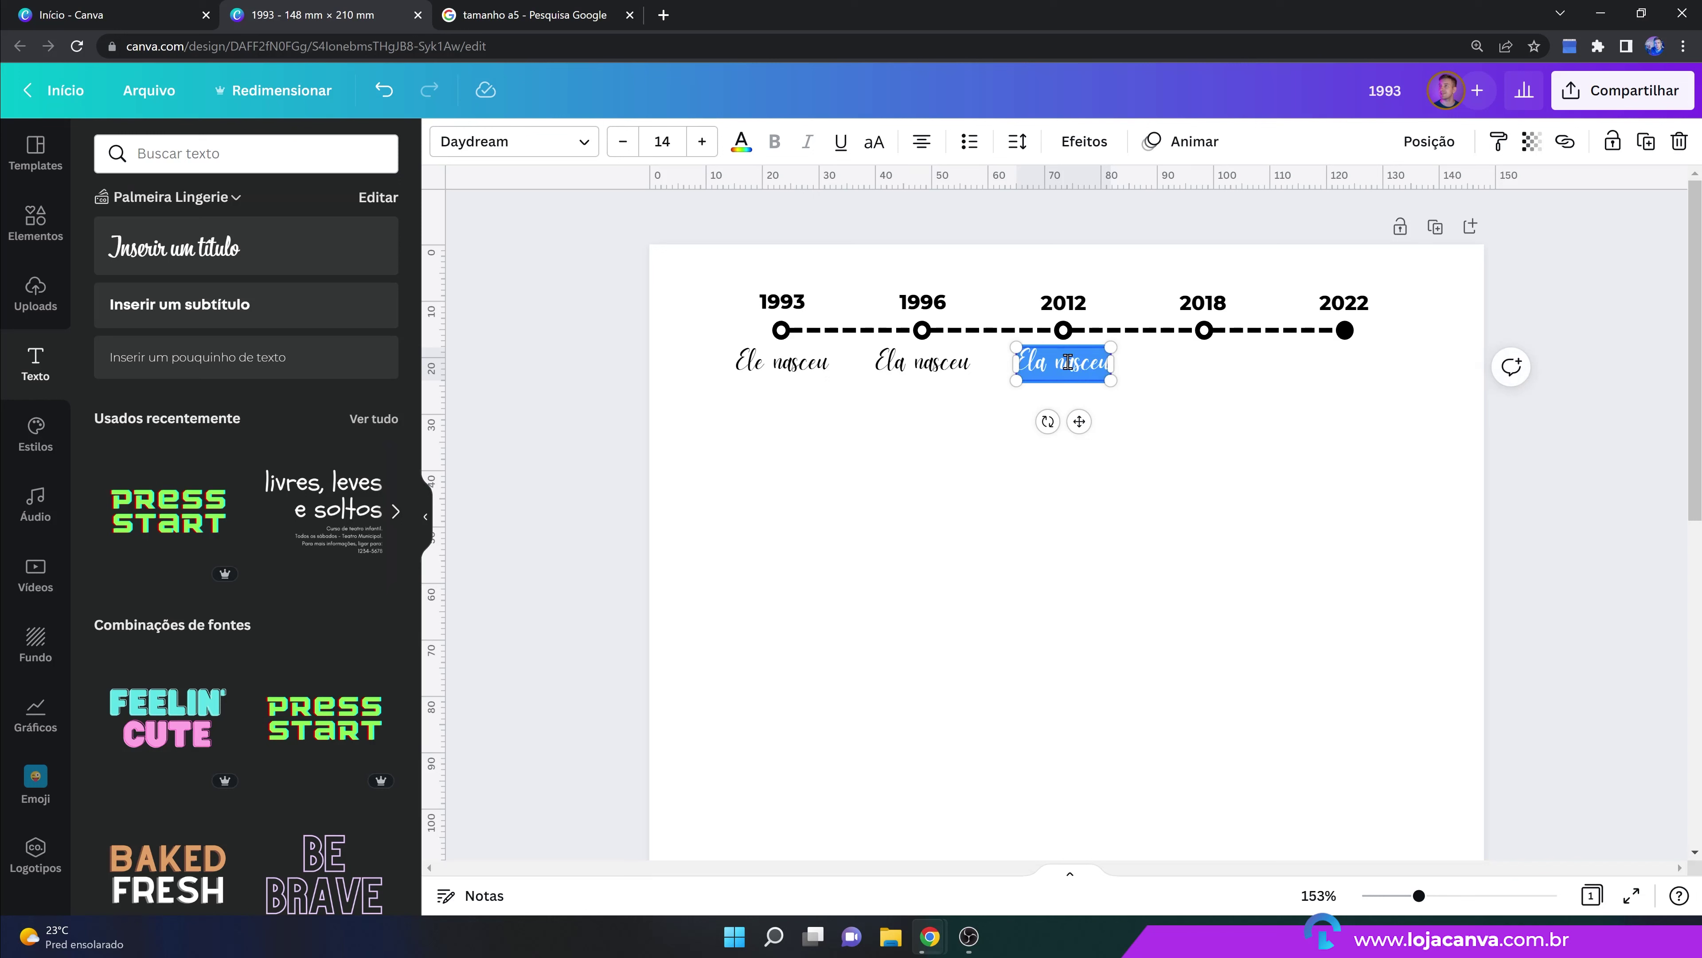
pyautogui.write('Deus')
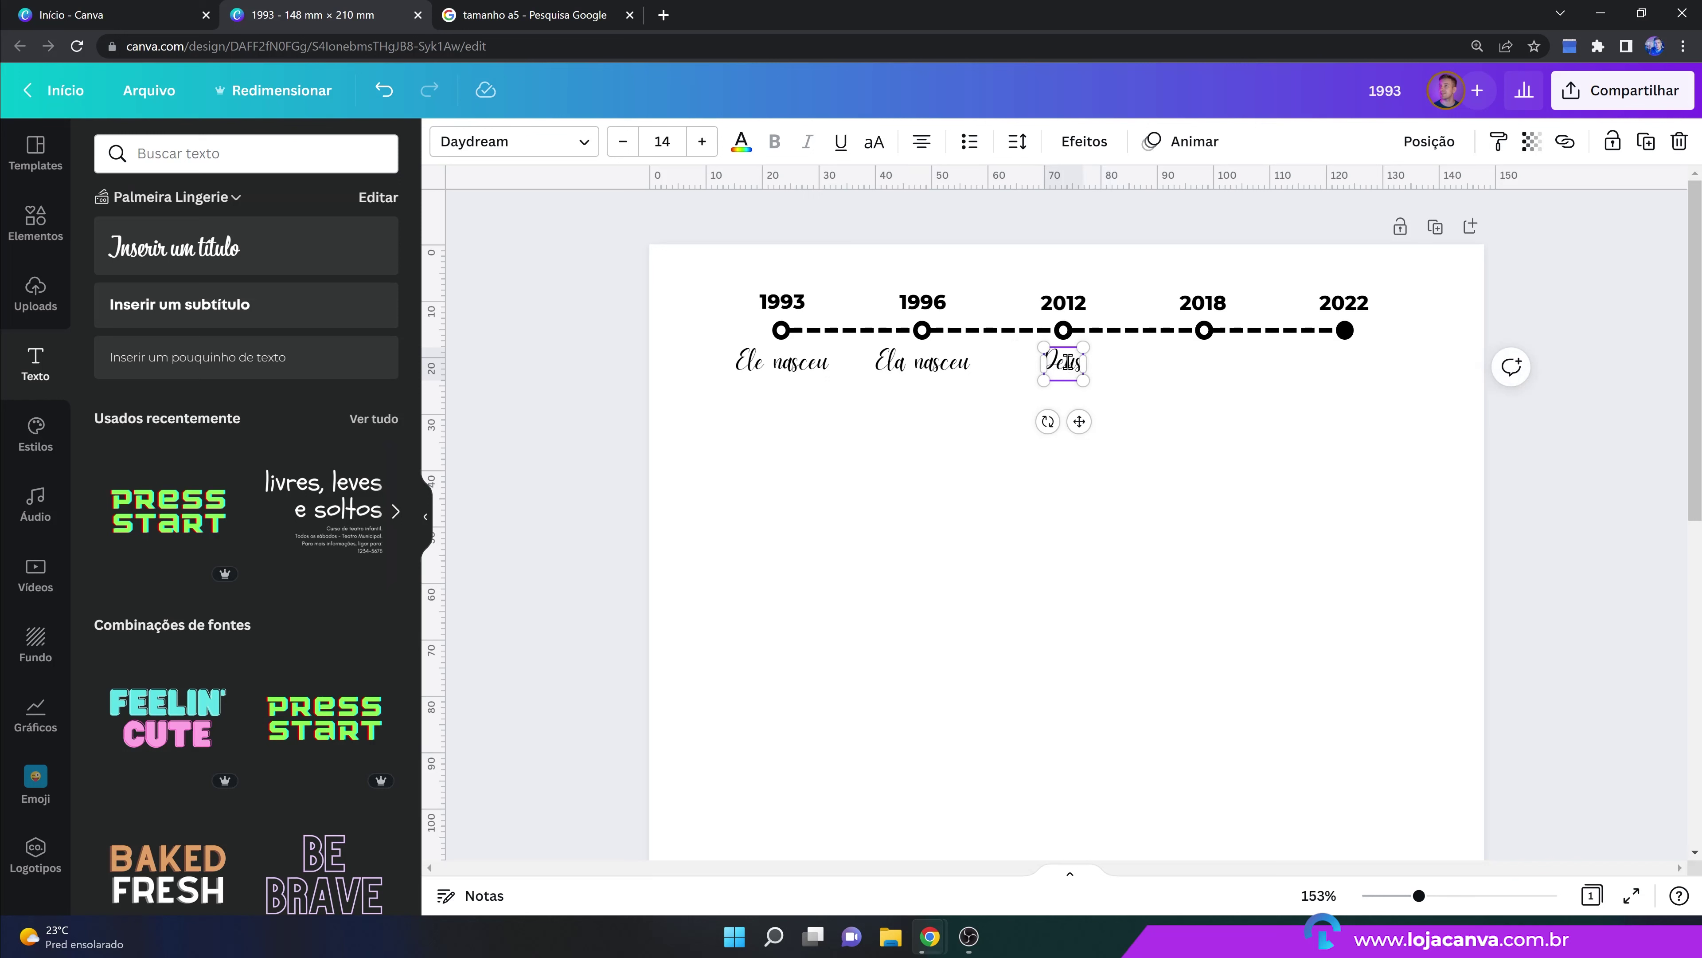
pyautogui.write(' uniu')
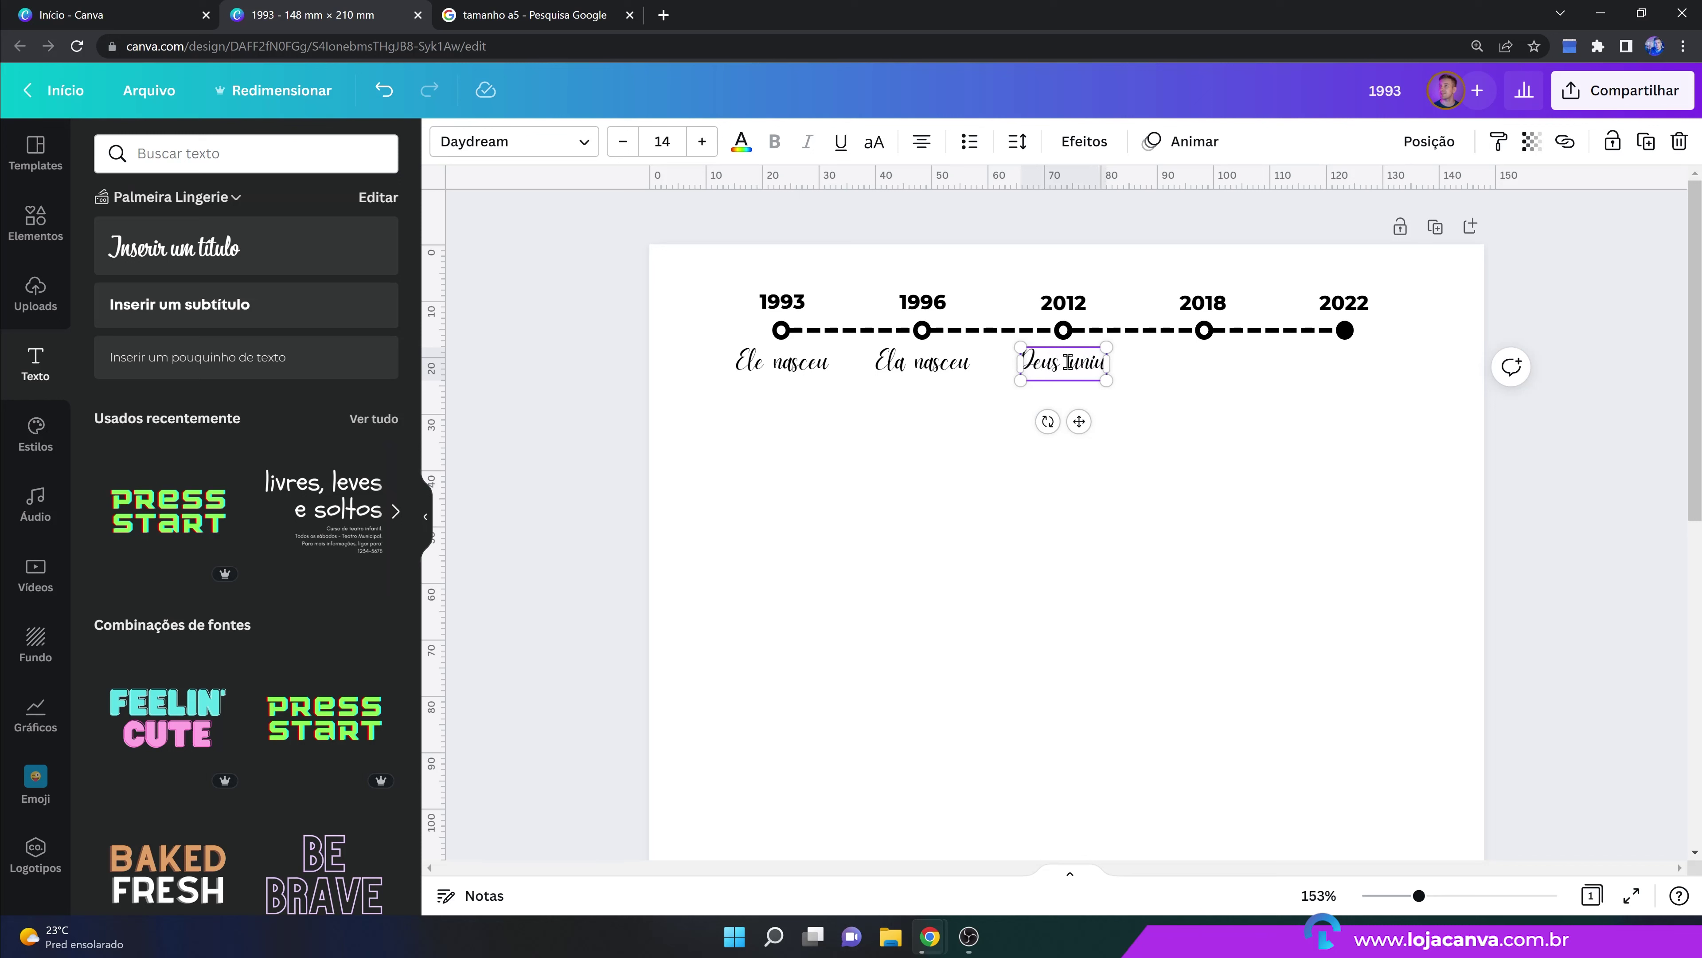
pyautogui.press('Return')
pyautogui.write('nosso')
pyautogui.press('BackSpace')
pyautogui.write('s caminhos')
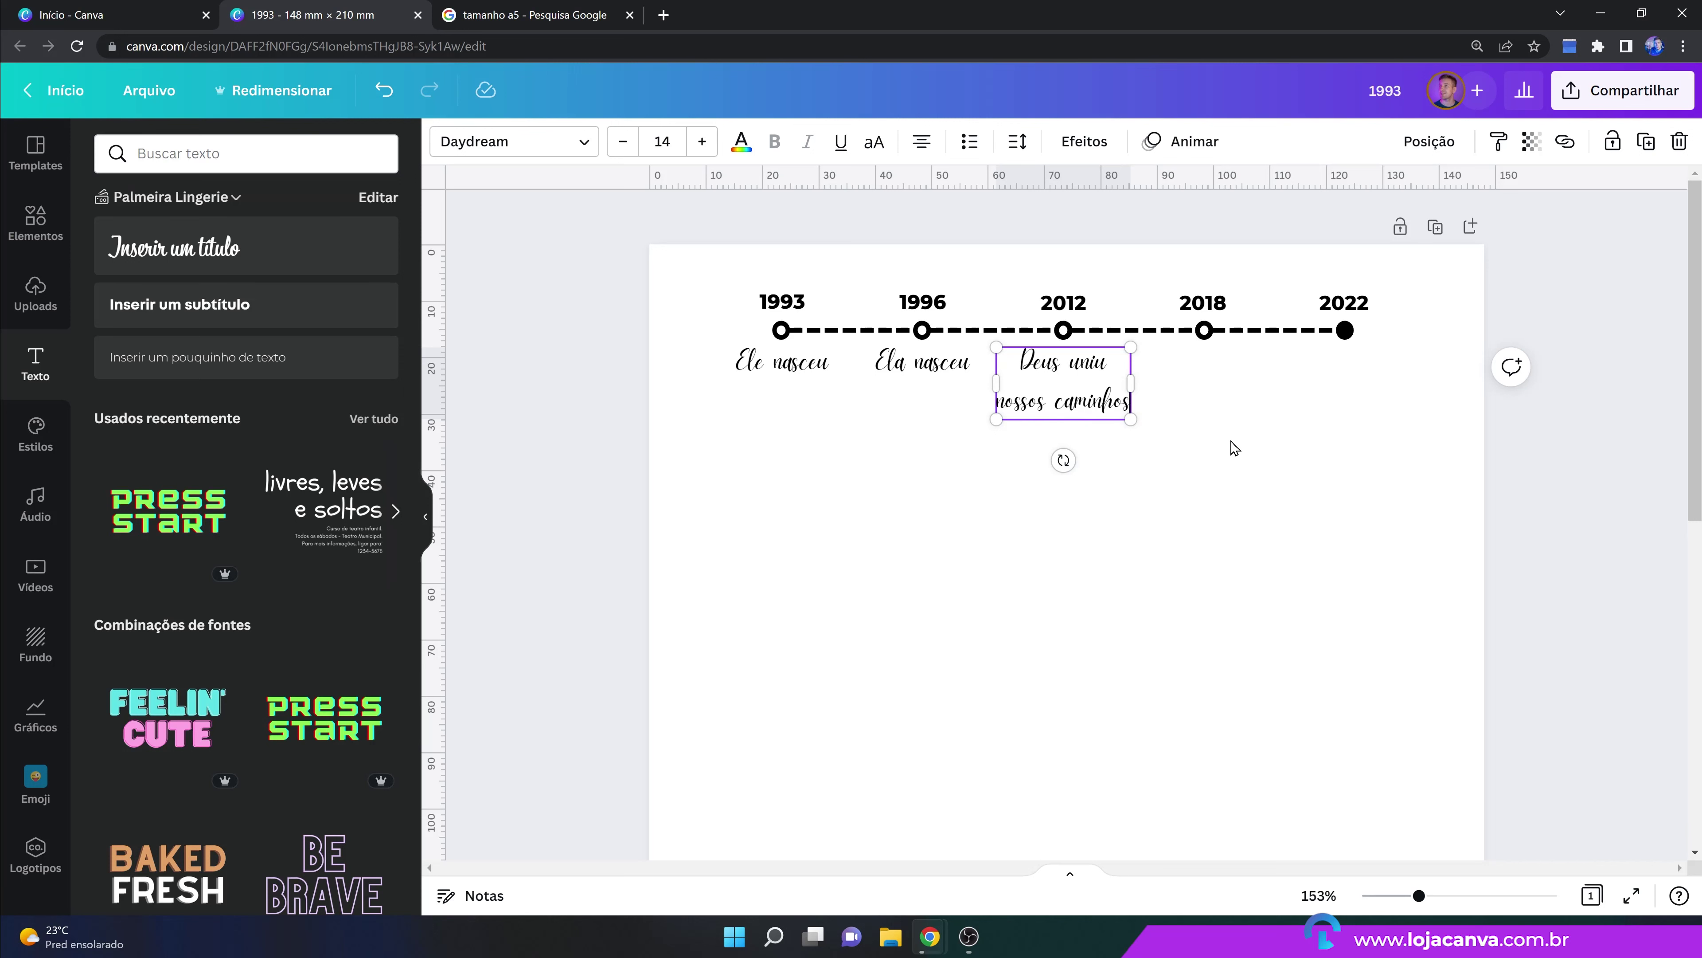
# Reduce the line spacing of the two-line 2012 caption to 0,5.
pyautogui.click(1011, 146)
pyautogui.moveTo(1153, 281); pyautogui.dragTo(1085, 285)
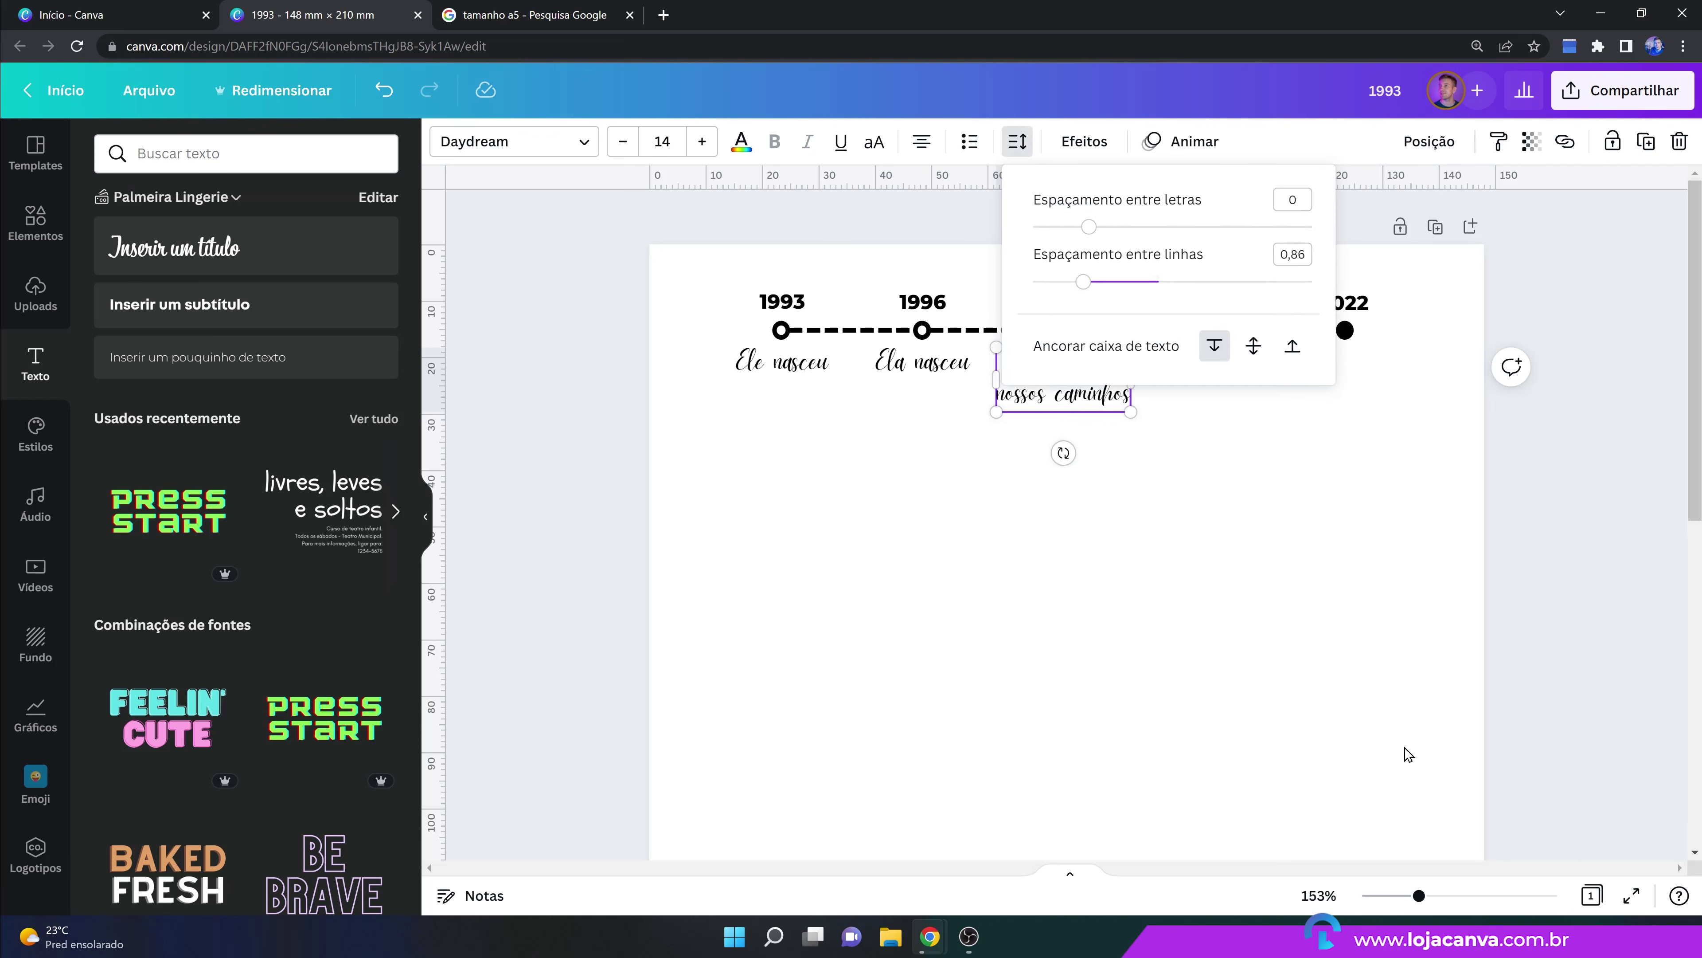
pyautogui.click(1439, 910)
pyautogui.moveTo(1439, 910); pyautogui.dragTo(1466, 902)
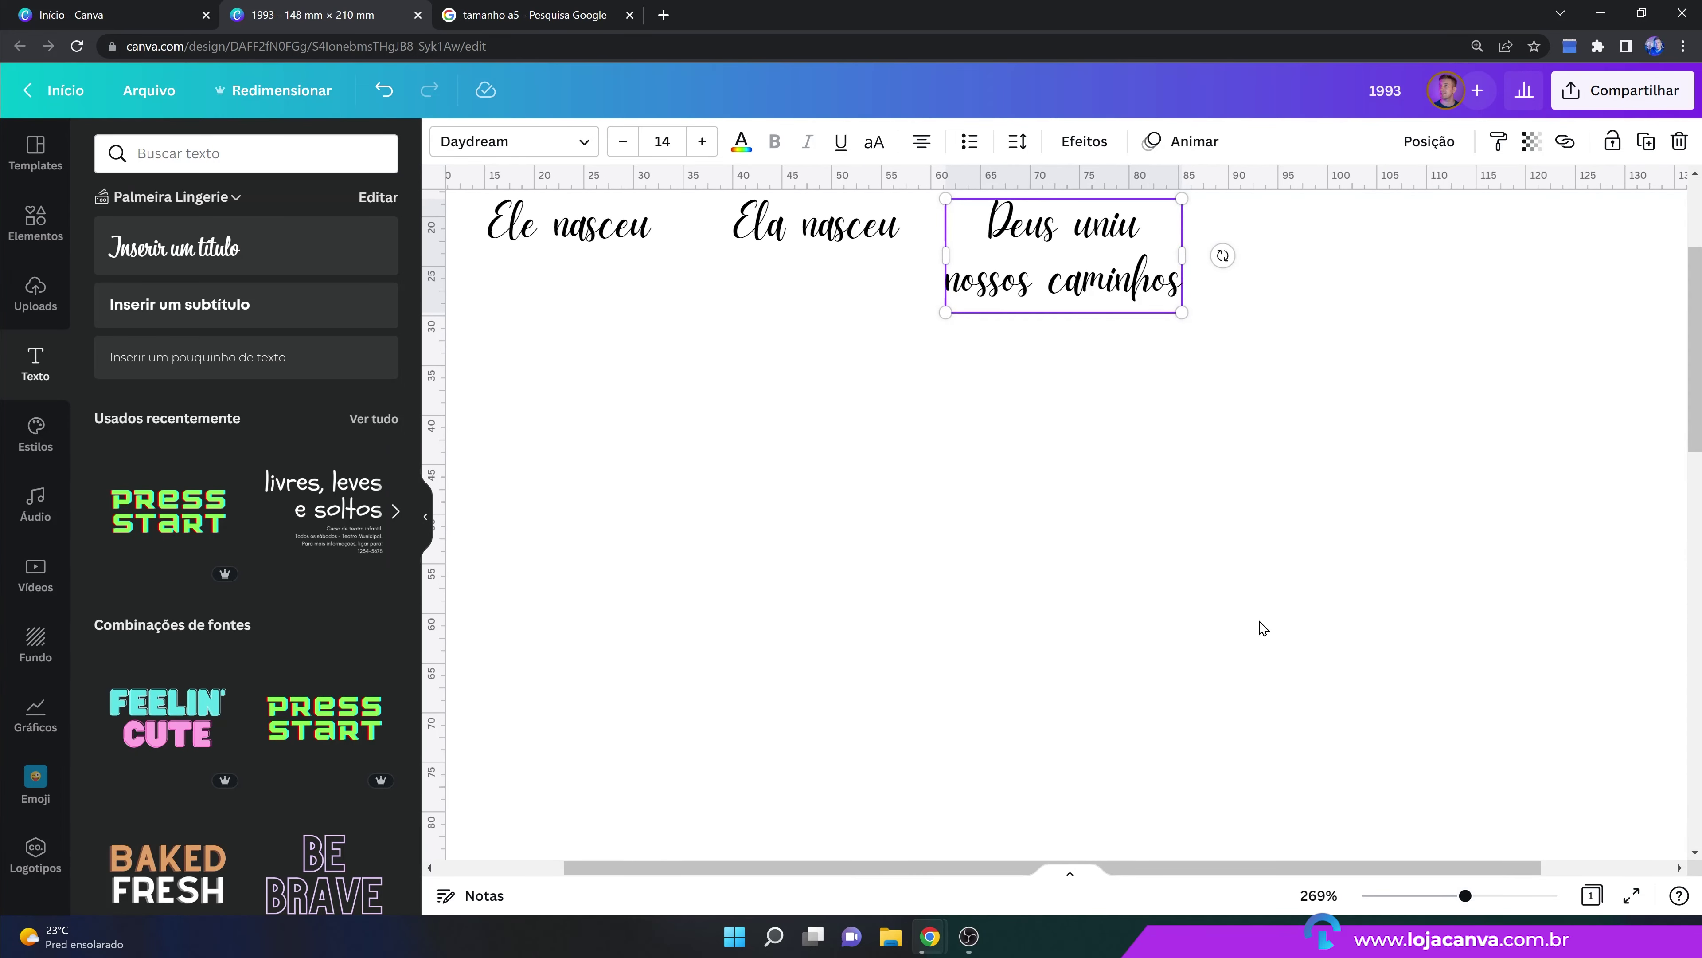
pyautogui.click(1012, 149)
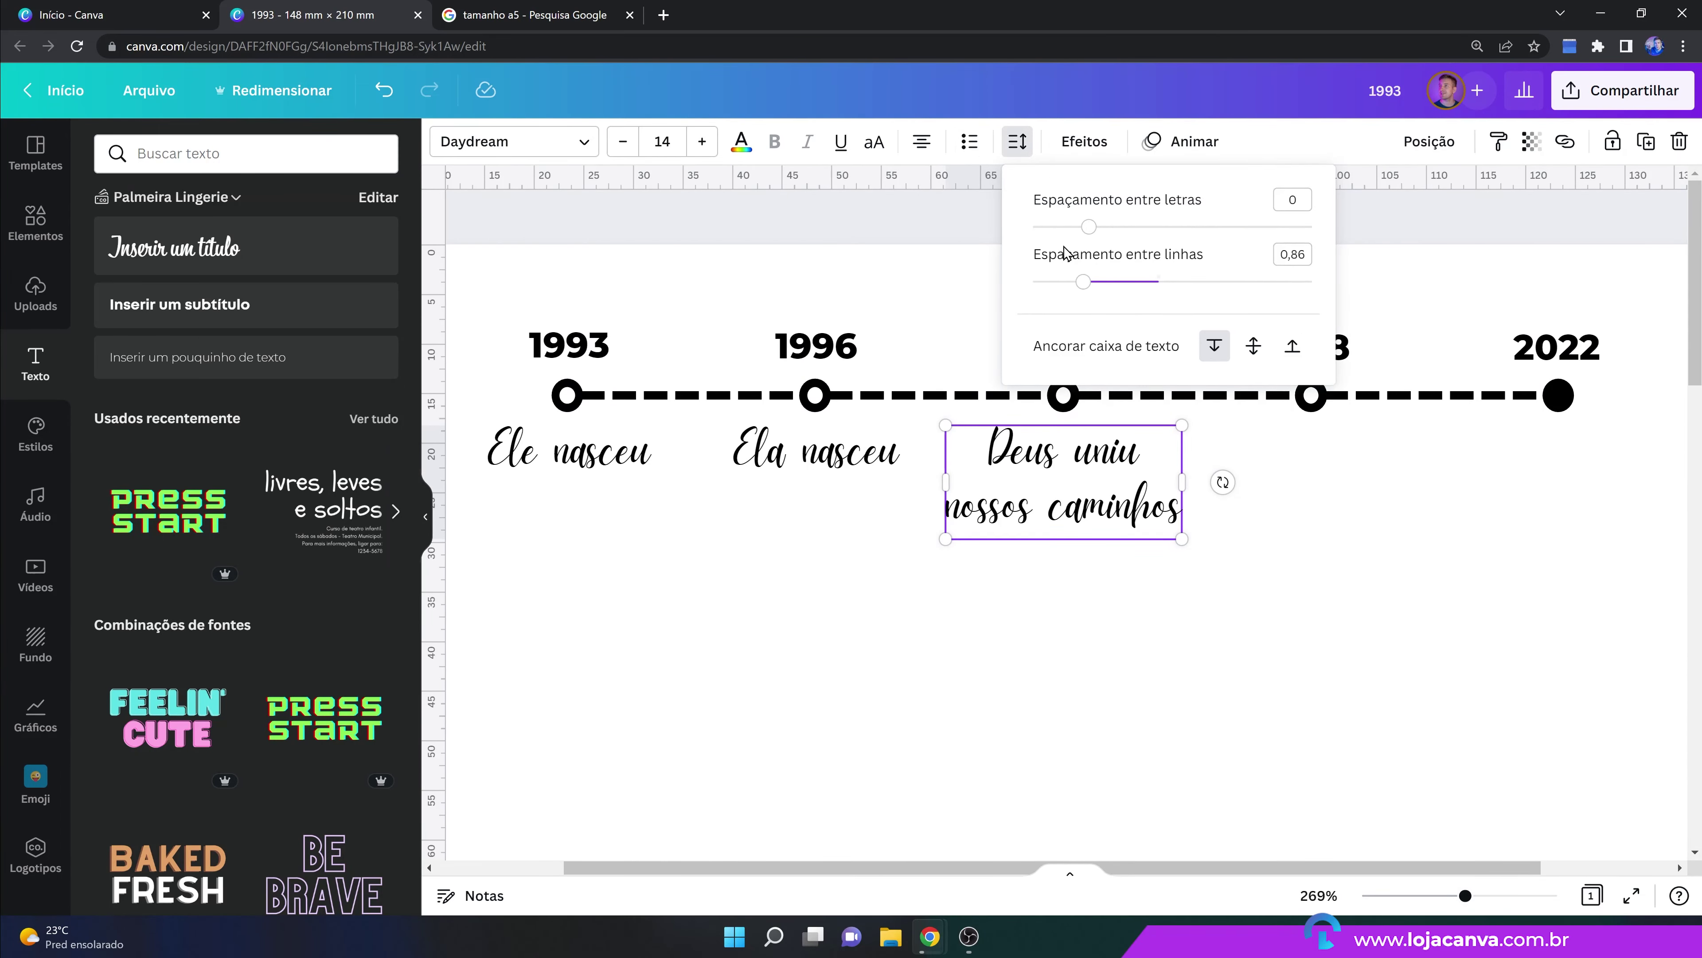
pyautogui.moveTo(1081, 282); pyautogui.dragTo(1004, 282)
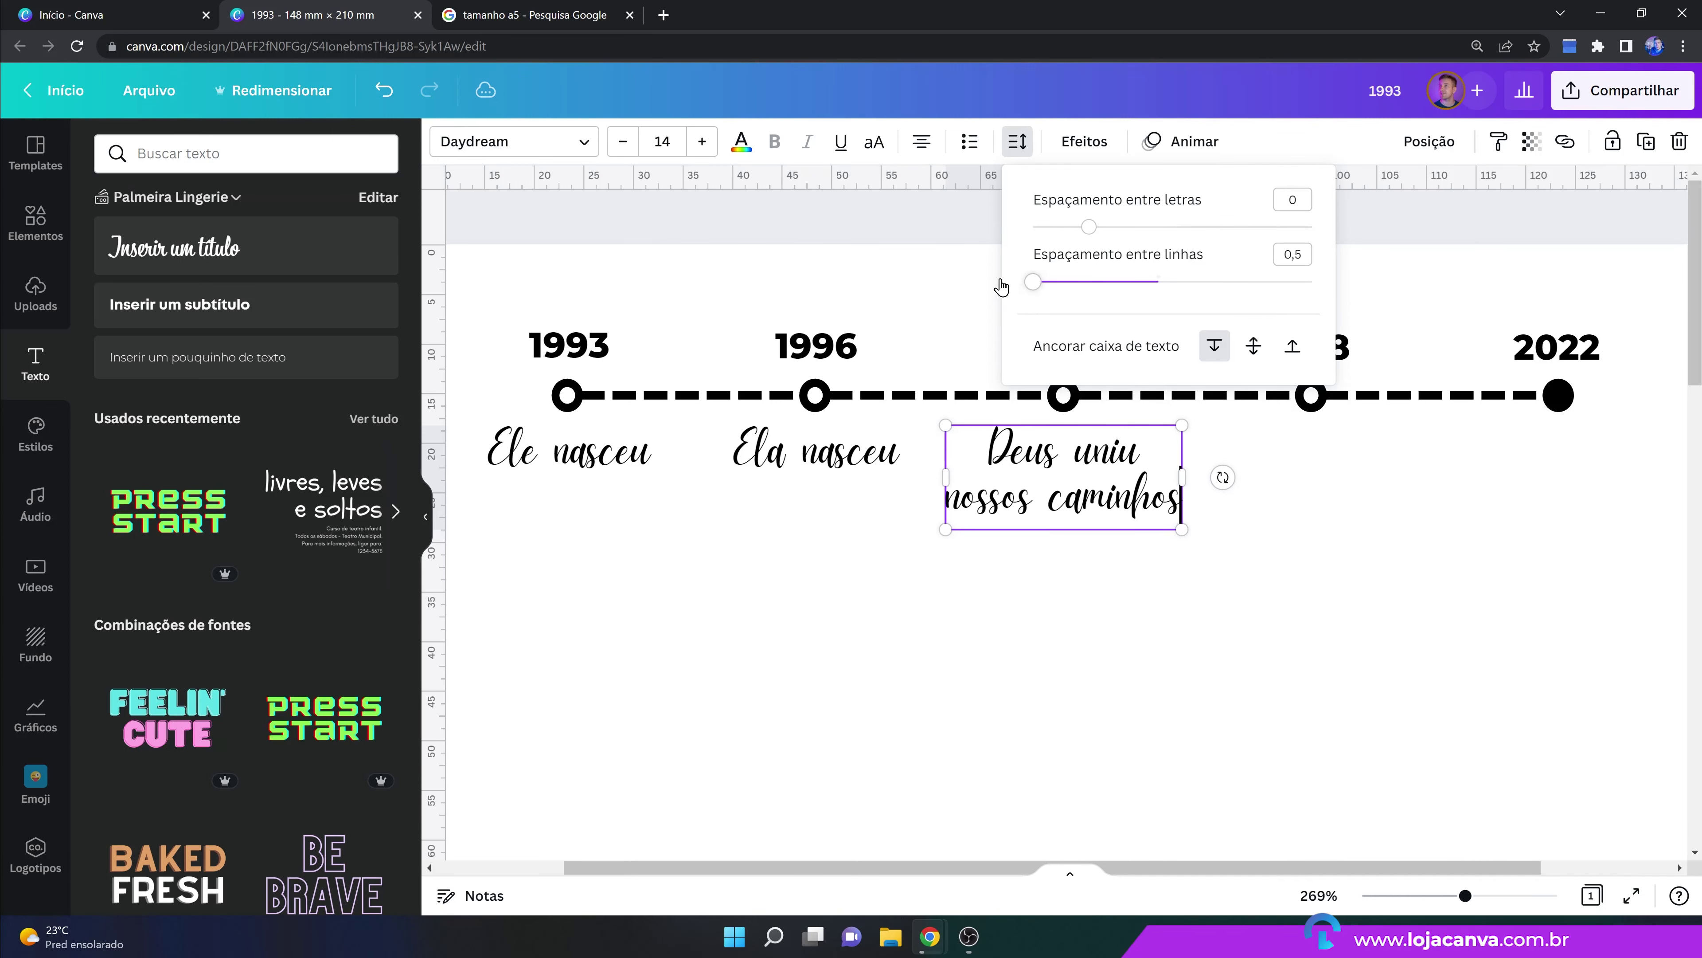
pyautogui.click(1212, 606)
# Place a copy of the 2012 caption below the 2018 circle and change its text to "Noivamos".
pyautogui.click(1108, 523)
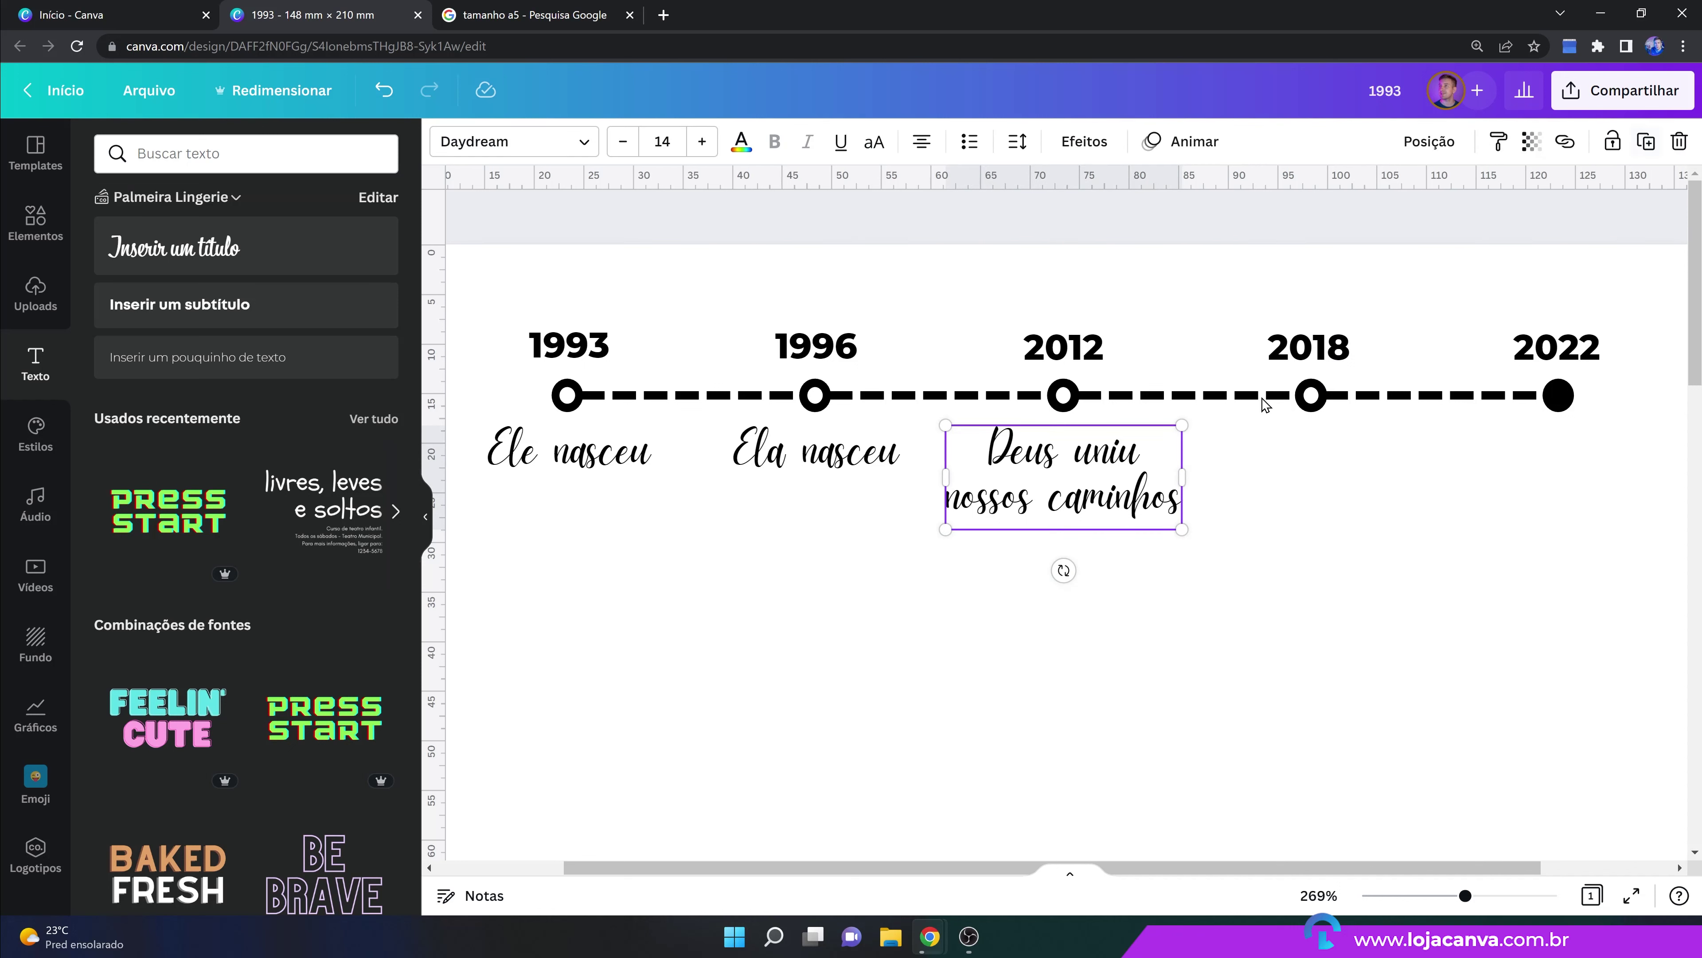
pyautogui.moveTo(1091, 508); pyautogui.dragTo(1344, 495)
pyautogui.tripleClick(1344, 464)
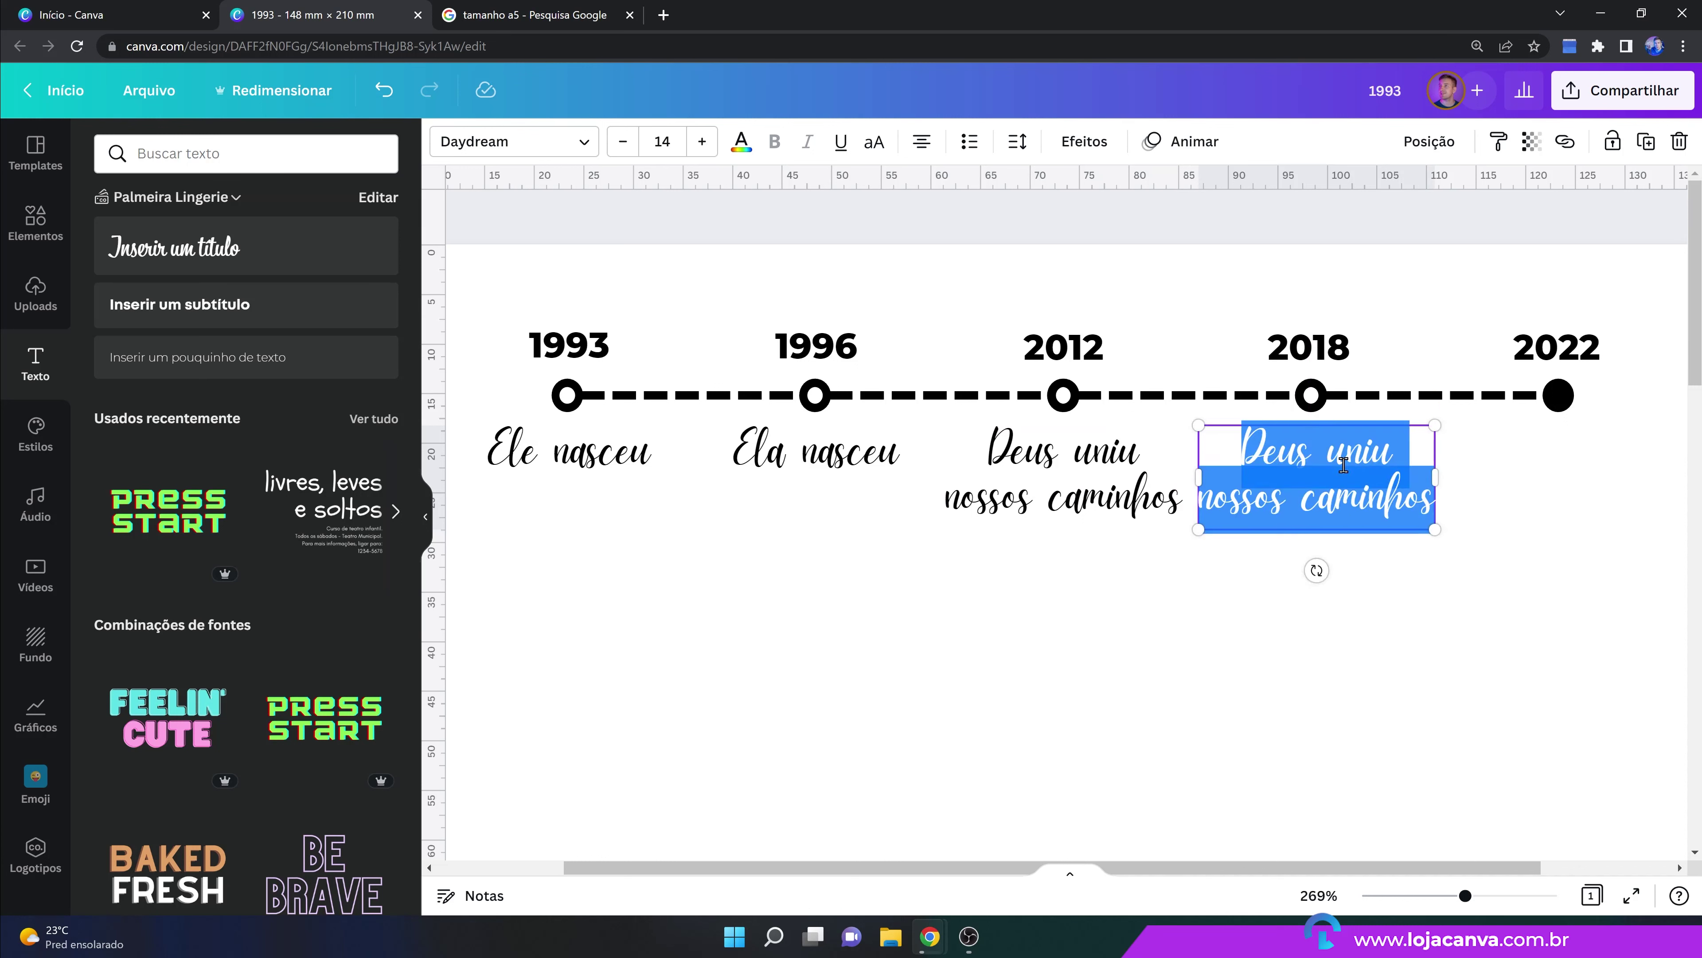
pyautogui.write('Noivamos')
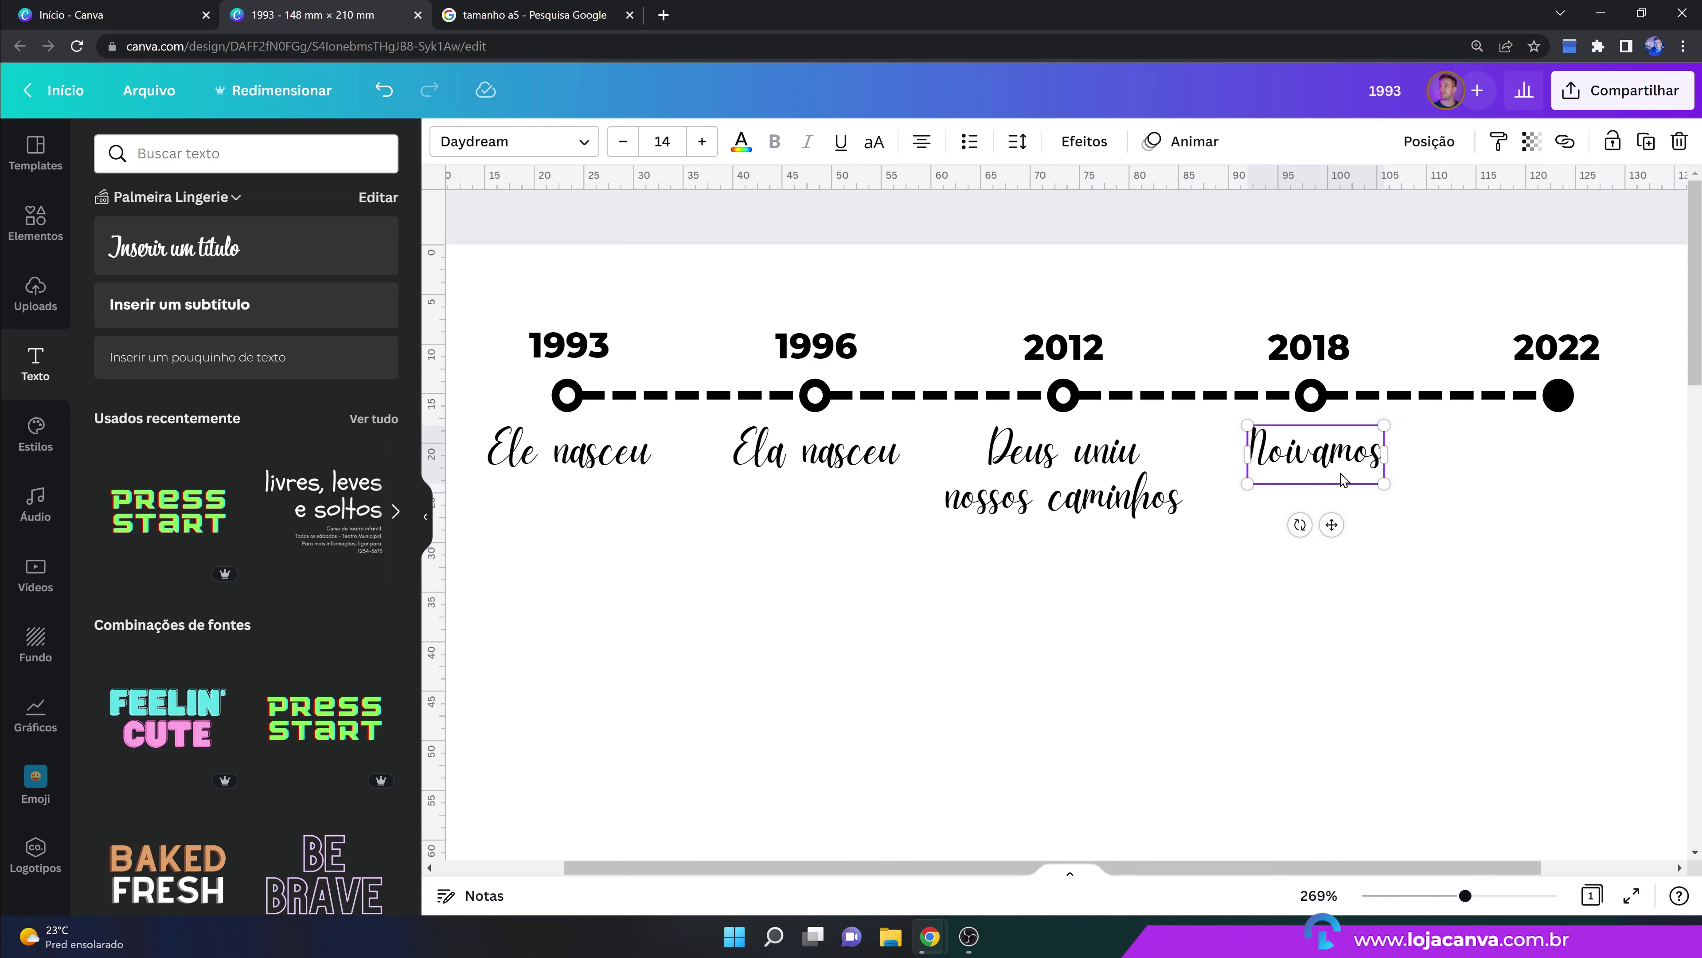
# Place a copy of the "Noivamos" caption below the solid 2022 circle and change its text to "...".
pyautogui.moveTo(1342, 480); pyautogui.dragTo(1574, 454)
pyautogui.tripleClick(1571, 454)
pyautogui.press('BackSpace')
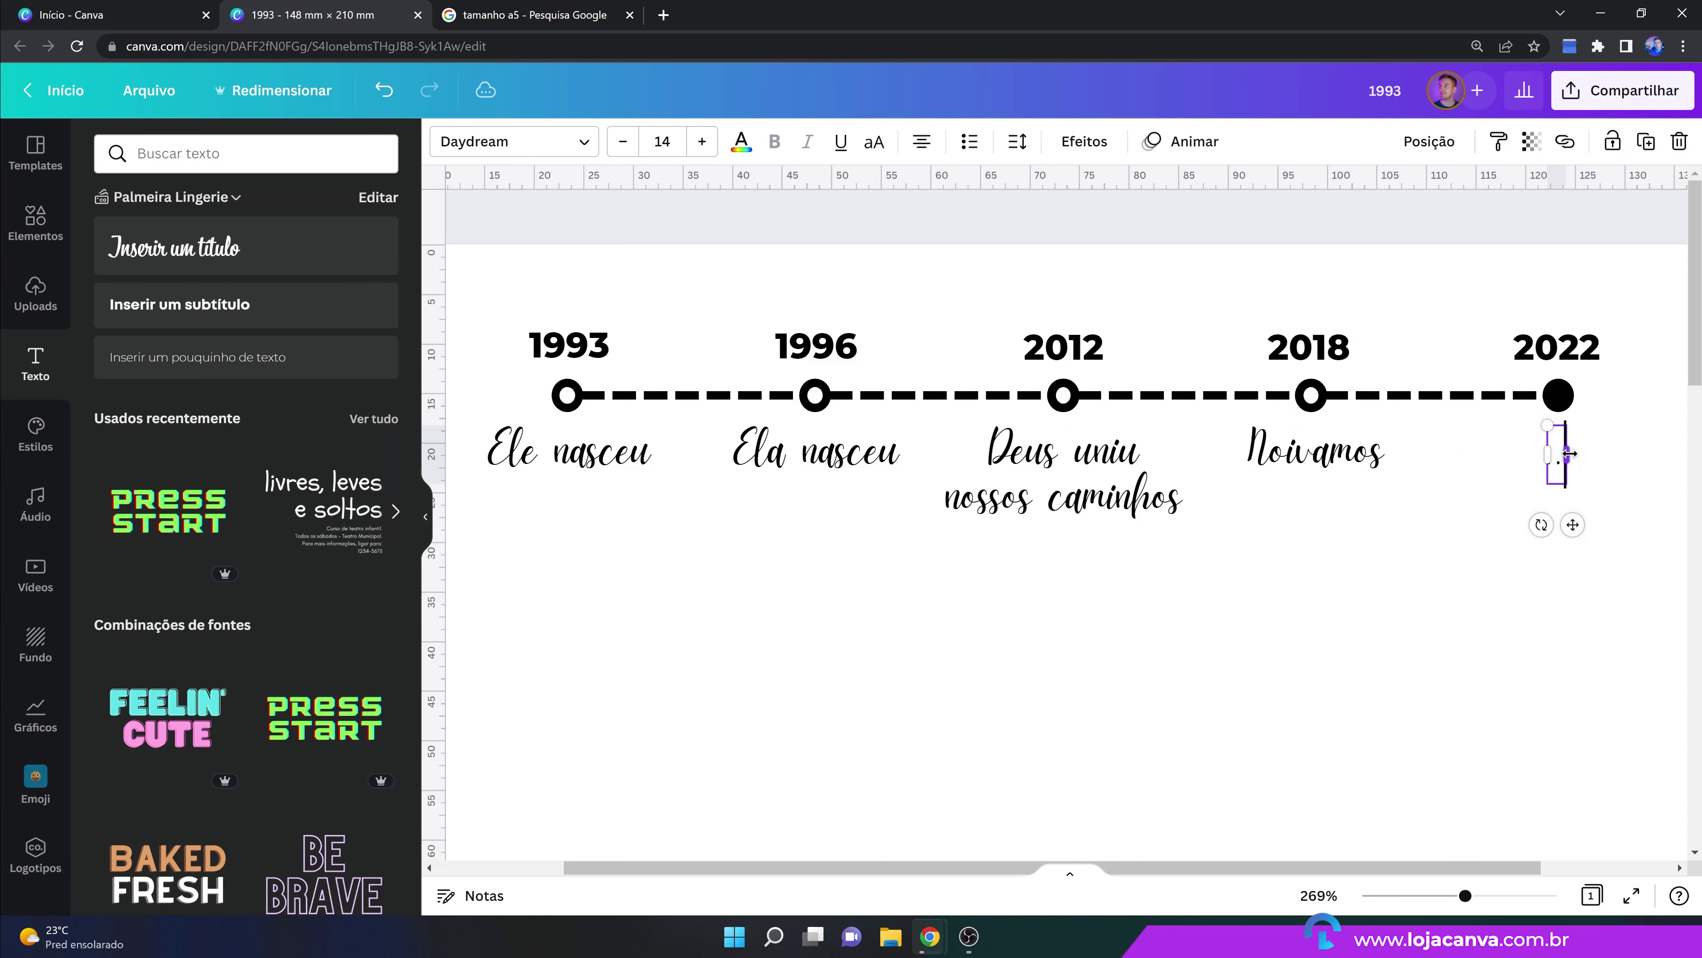
pyautogui.click(1553, 638)
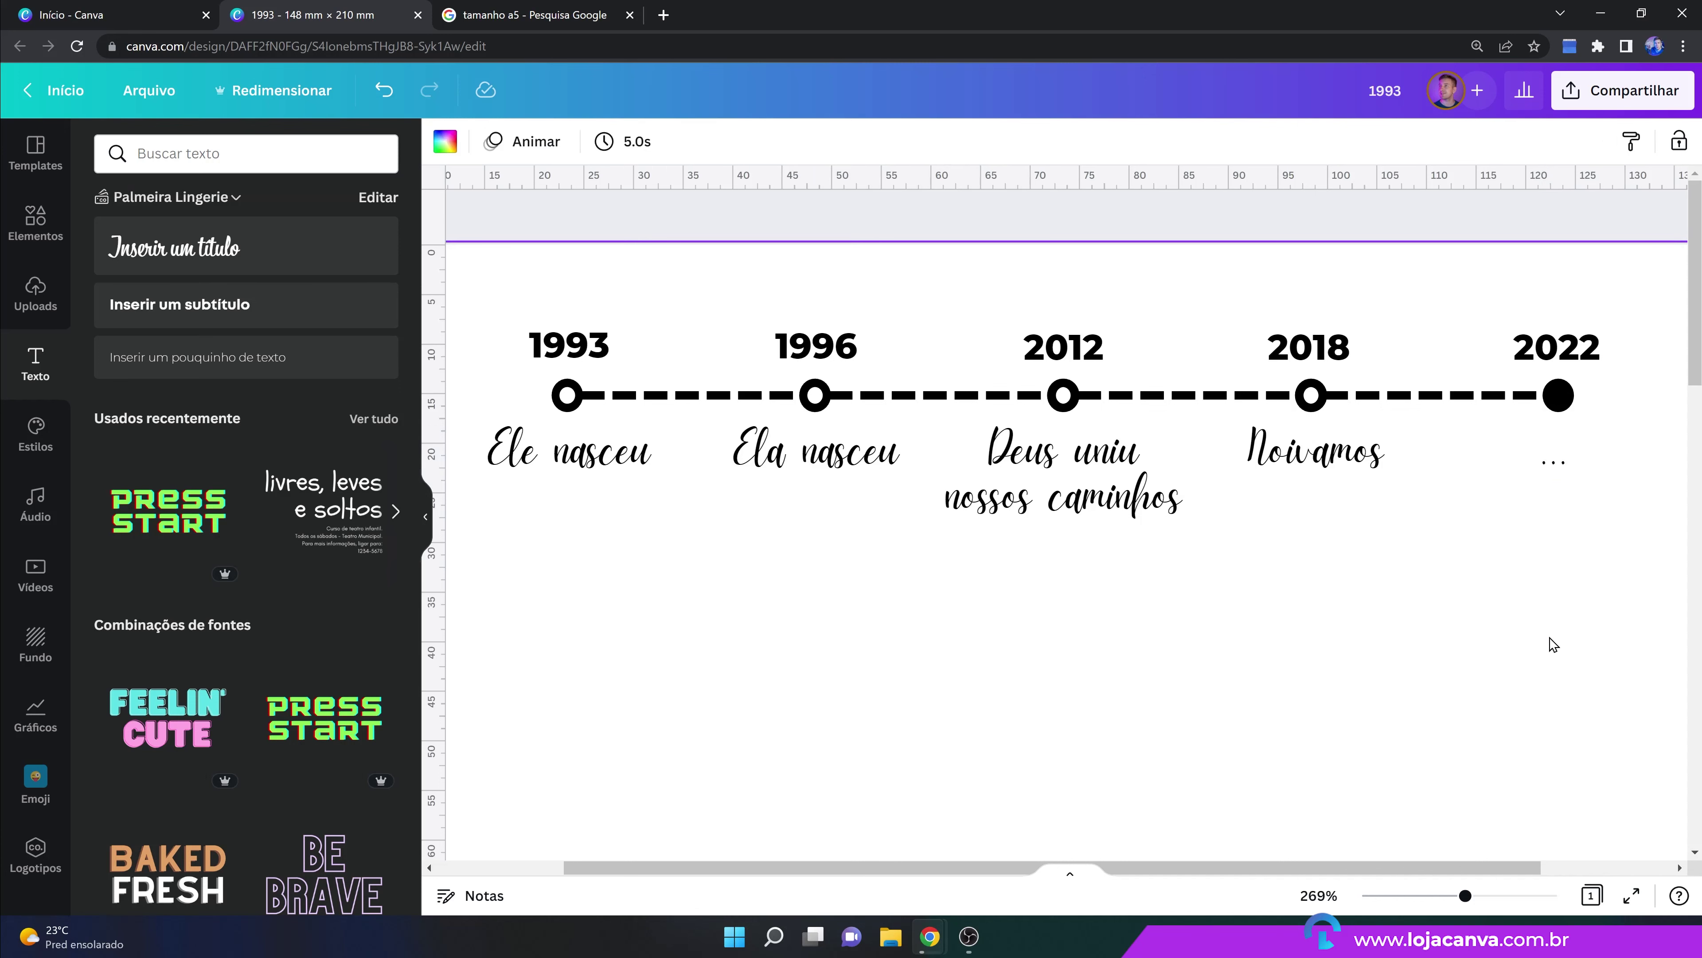
# Add a subtitle text box in the middle of the page reading "Conhece o famoso ditado:".
pyautogui.moveTo(1465, 895); pyautogui.dragTo(1413, 896)
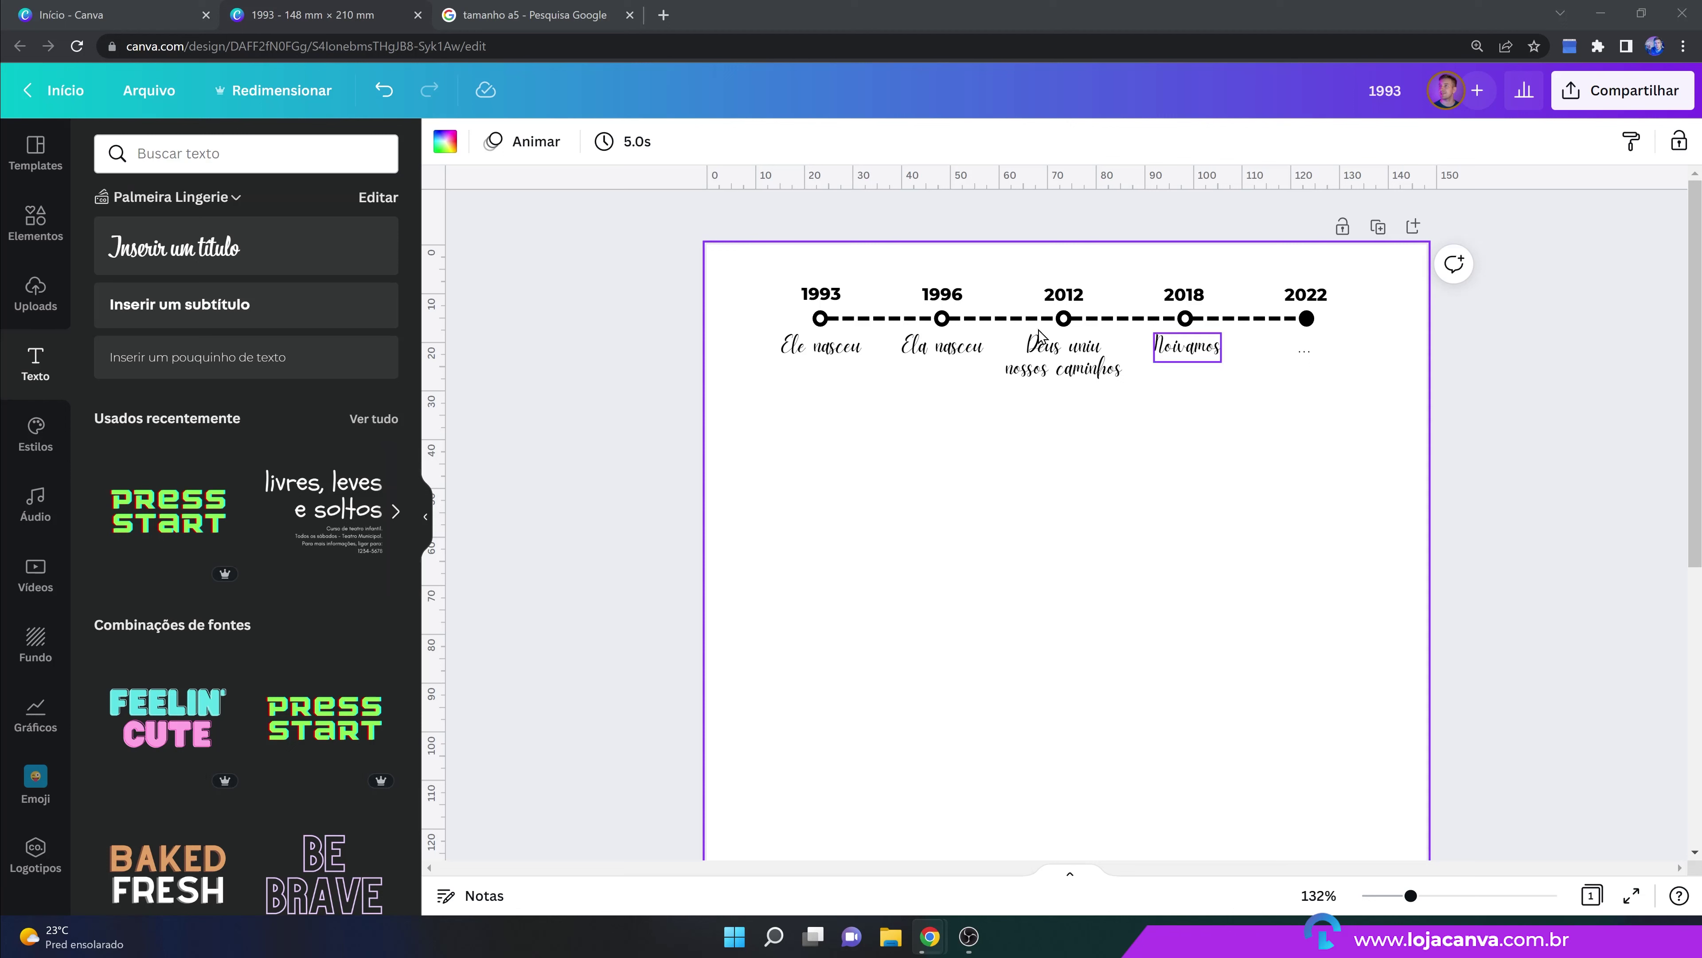
pyautogui.click(349, 304)
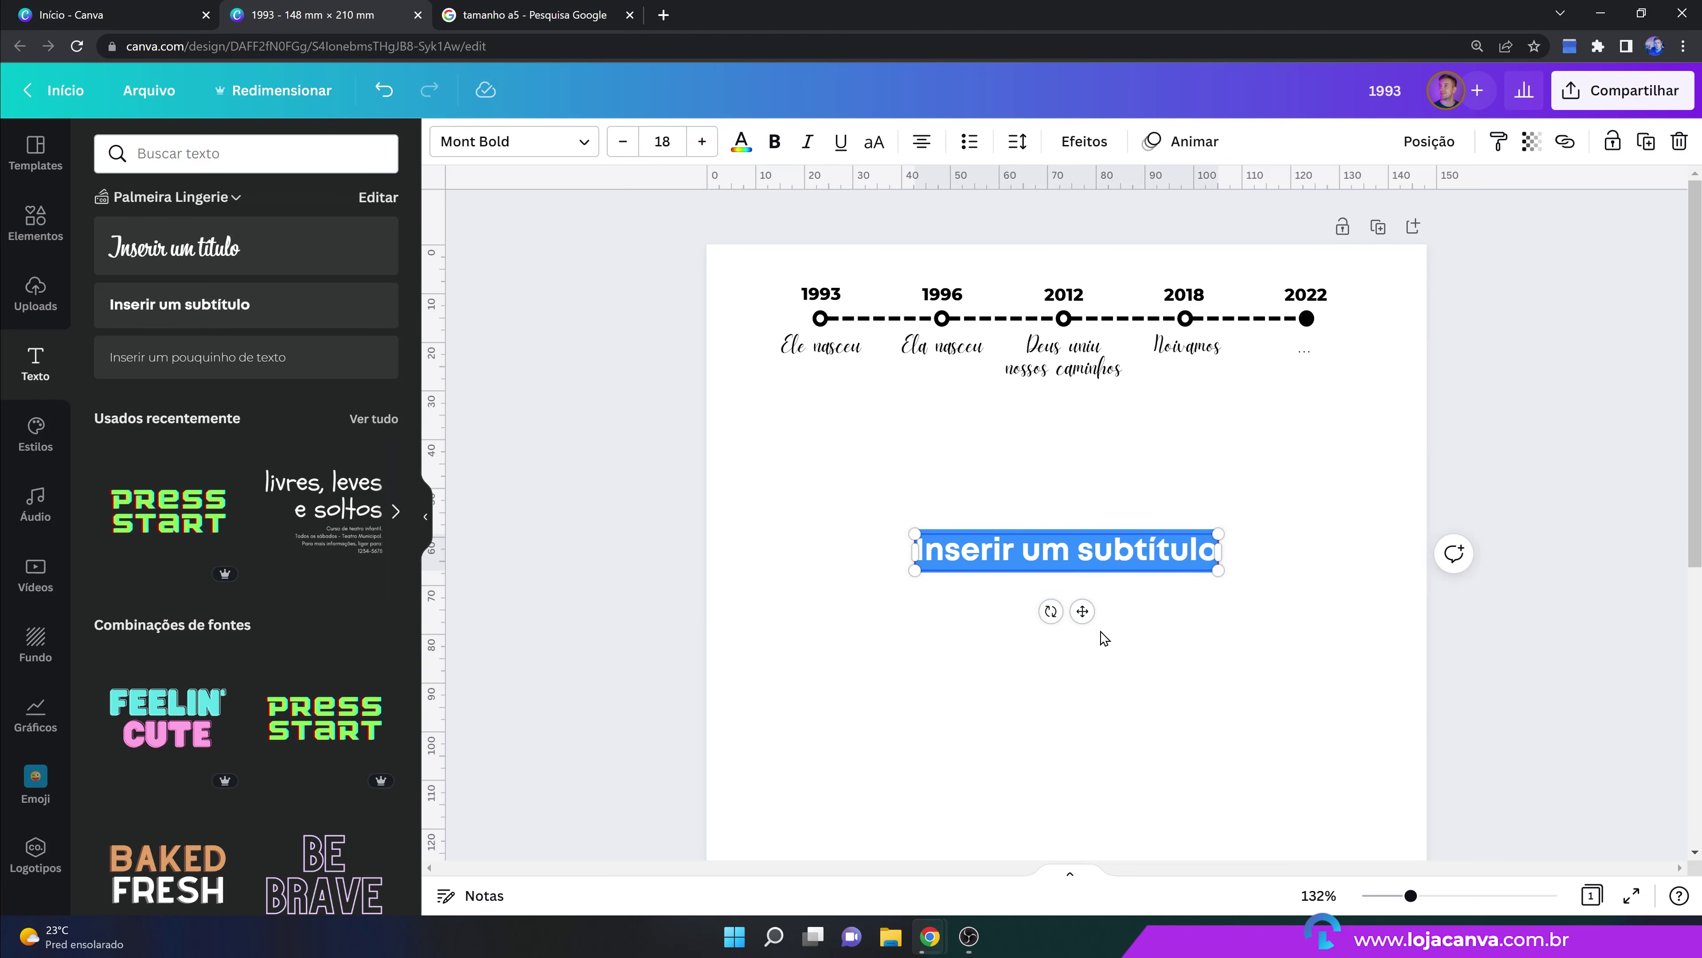
pyautogui.write('Co')
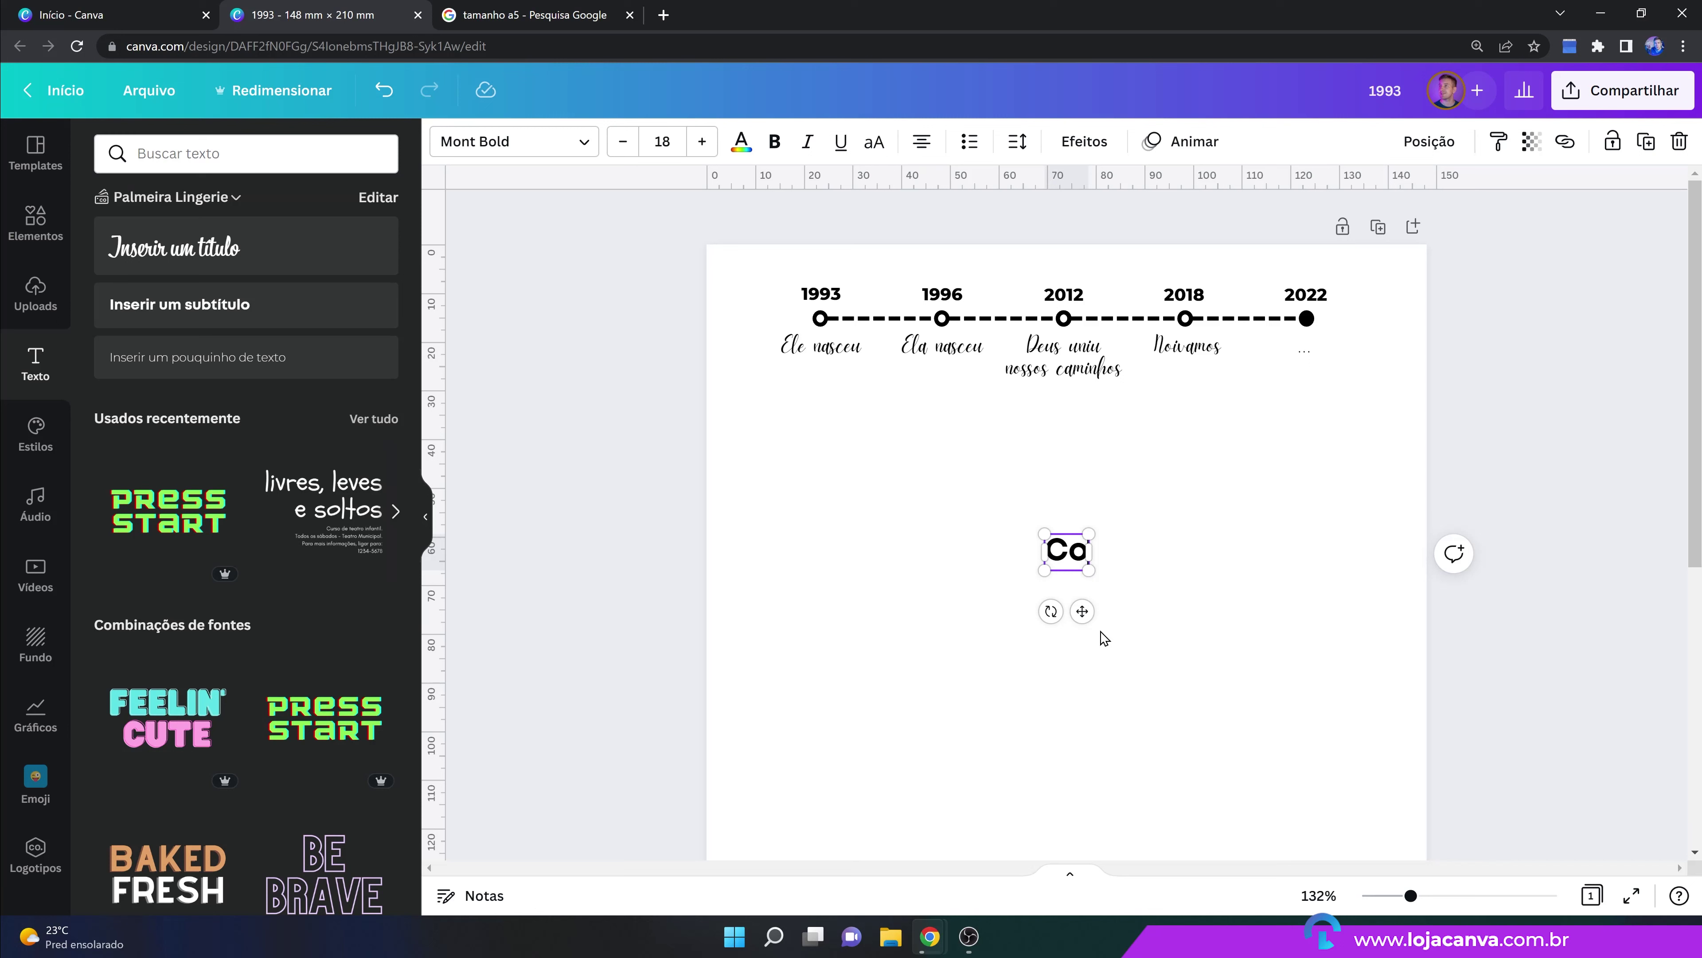
pyautogui.write('nhece')
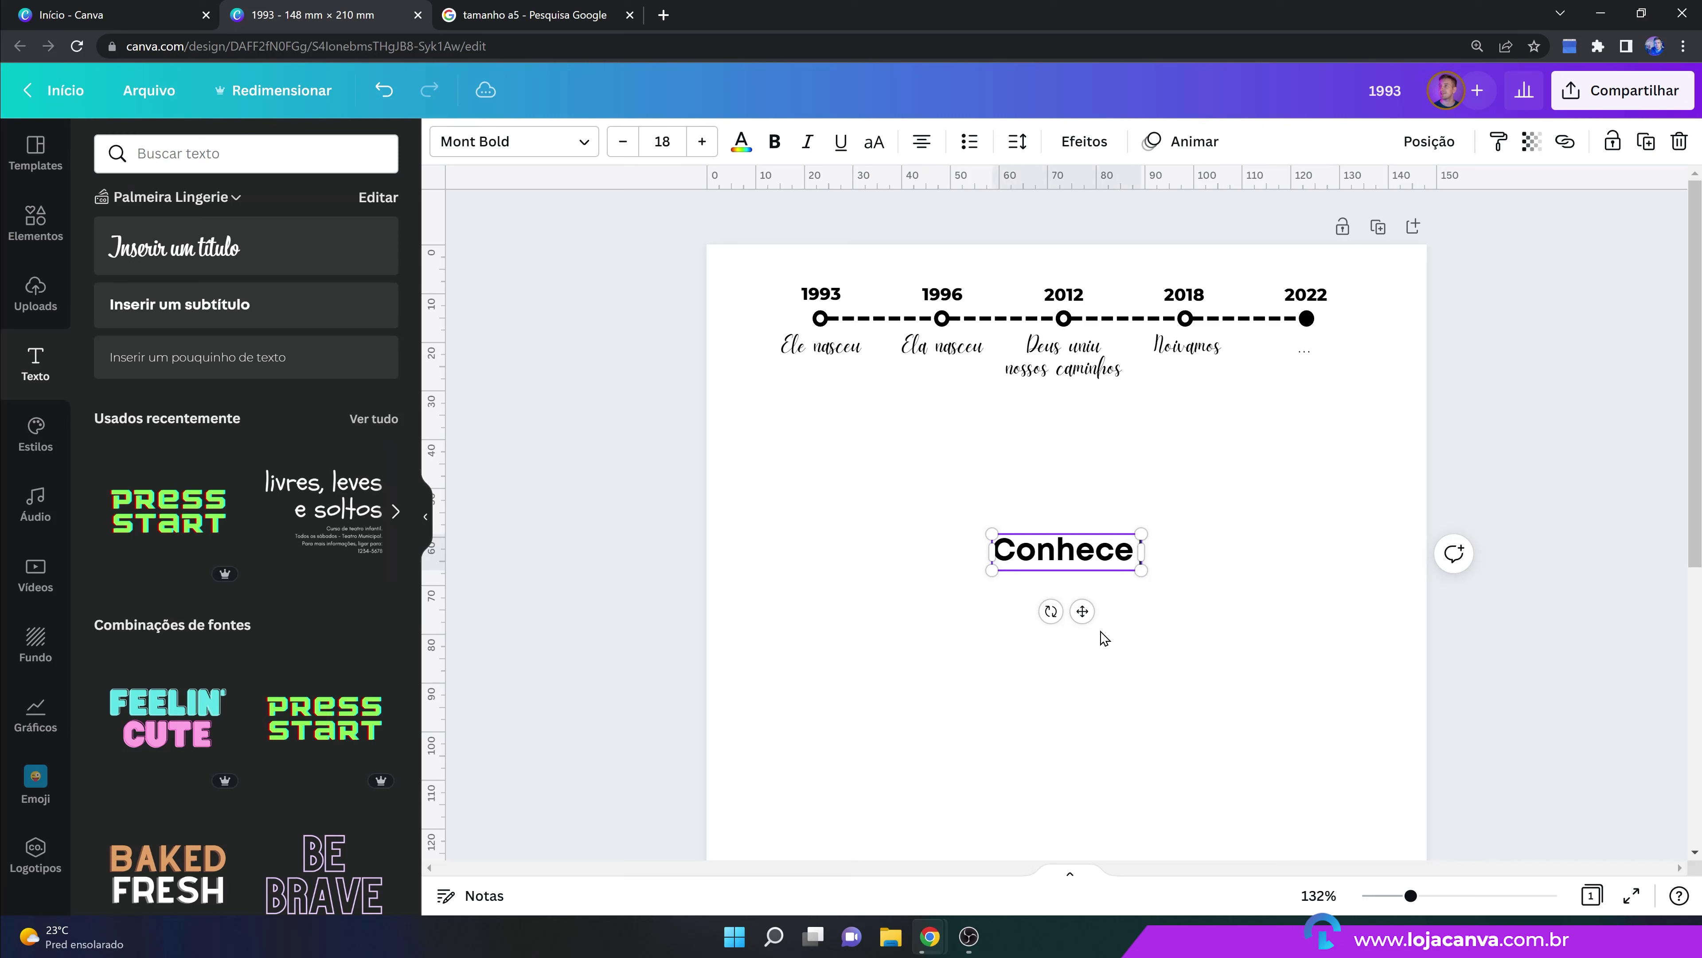
pyautogui.write(' o ga')
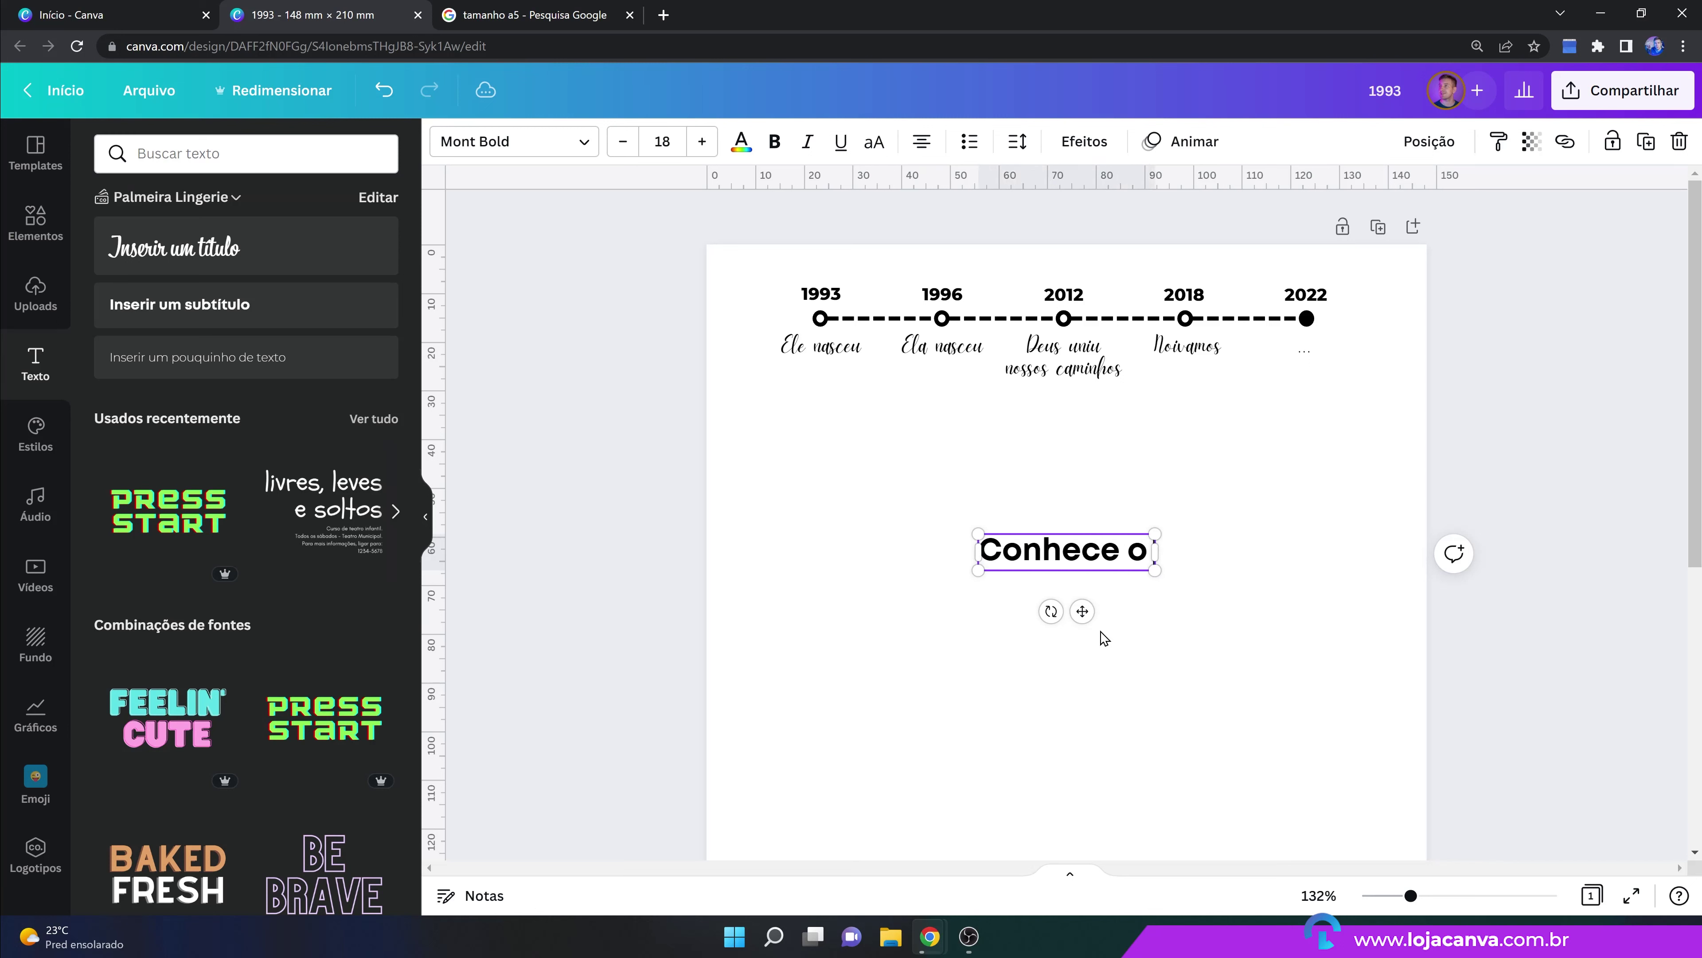
pyautogui.press('BackSpace')
pyautogui.press('BackSpace')
pyautogui.write('famoso ditado^:')
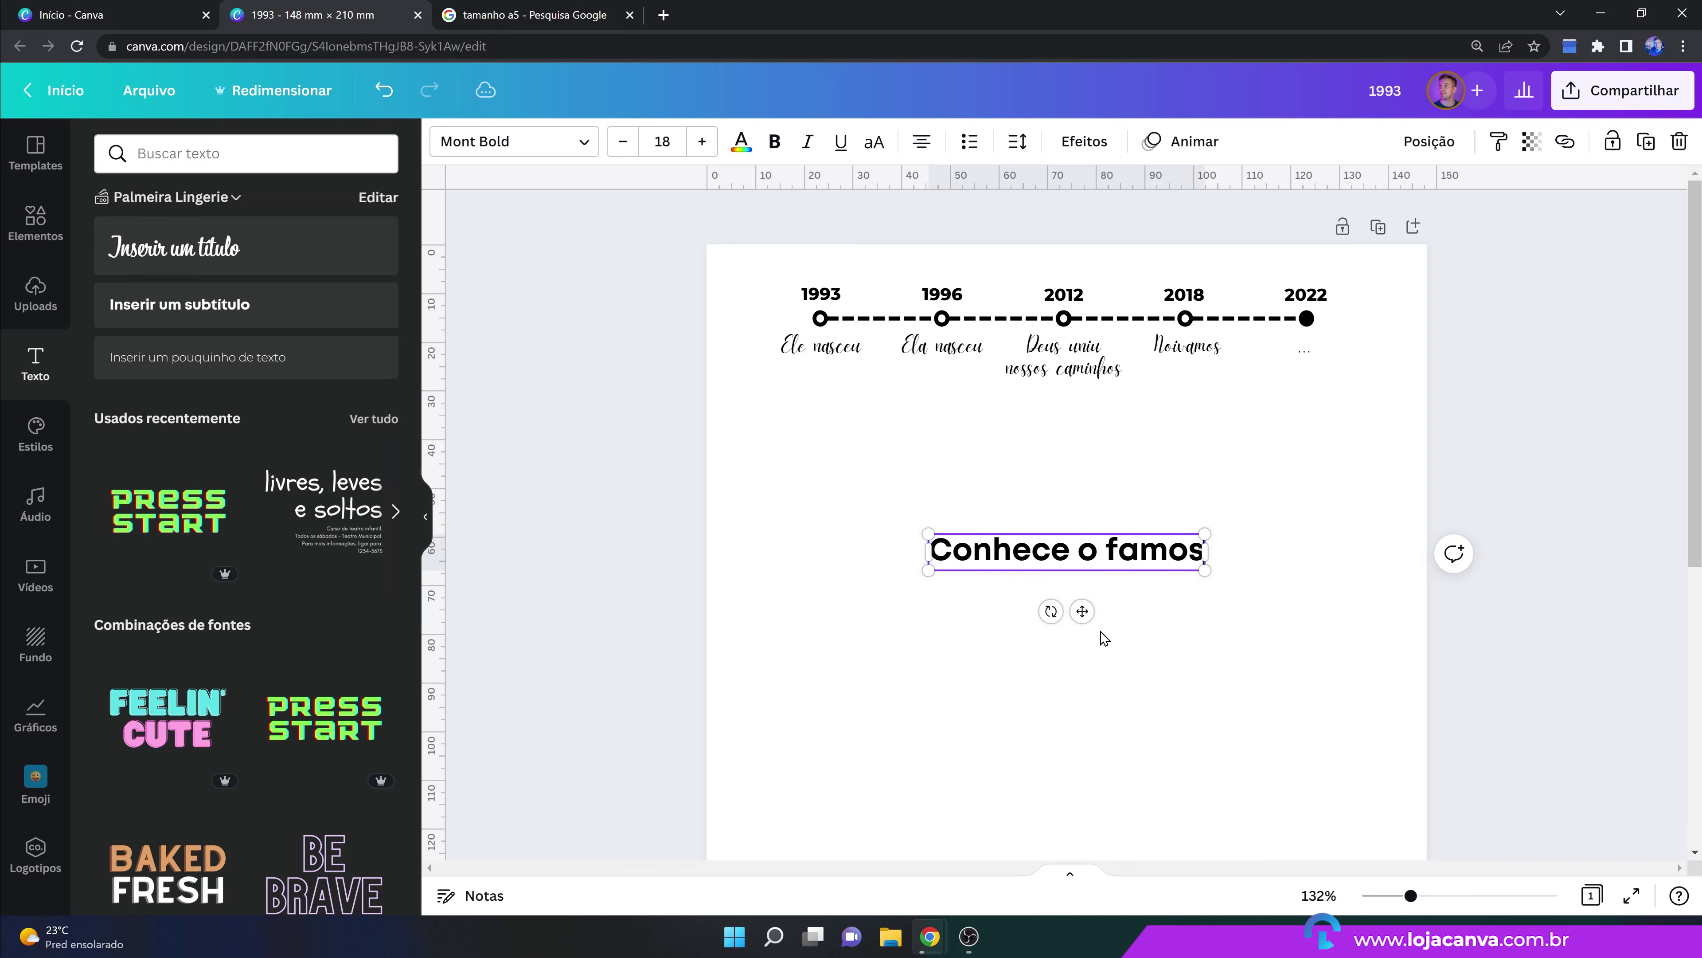
pyautogui.press('BackSpace')
pyautogui.press('BackSpace')
pyautogui.write(':')
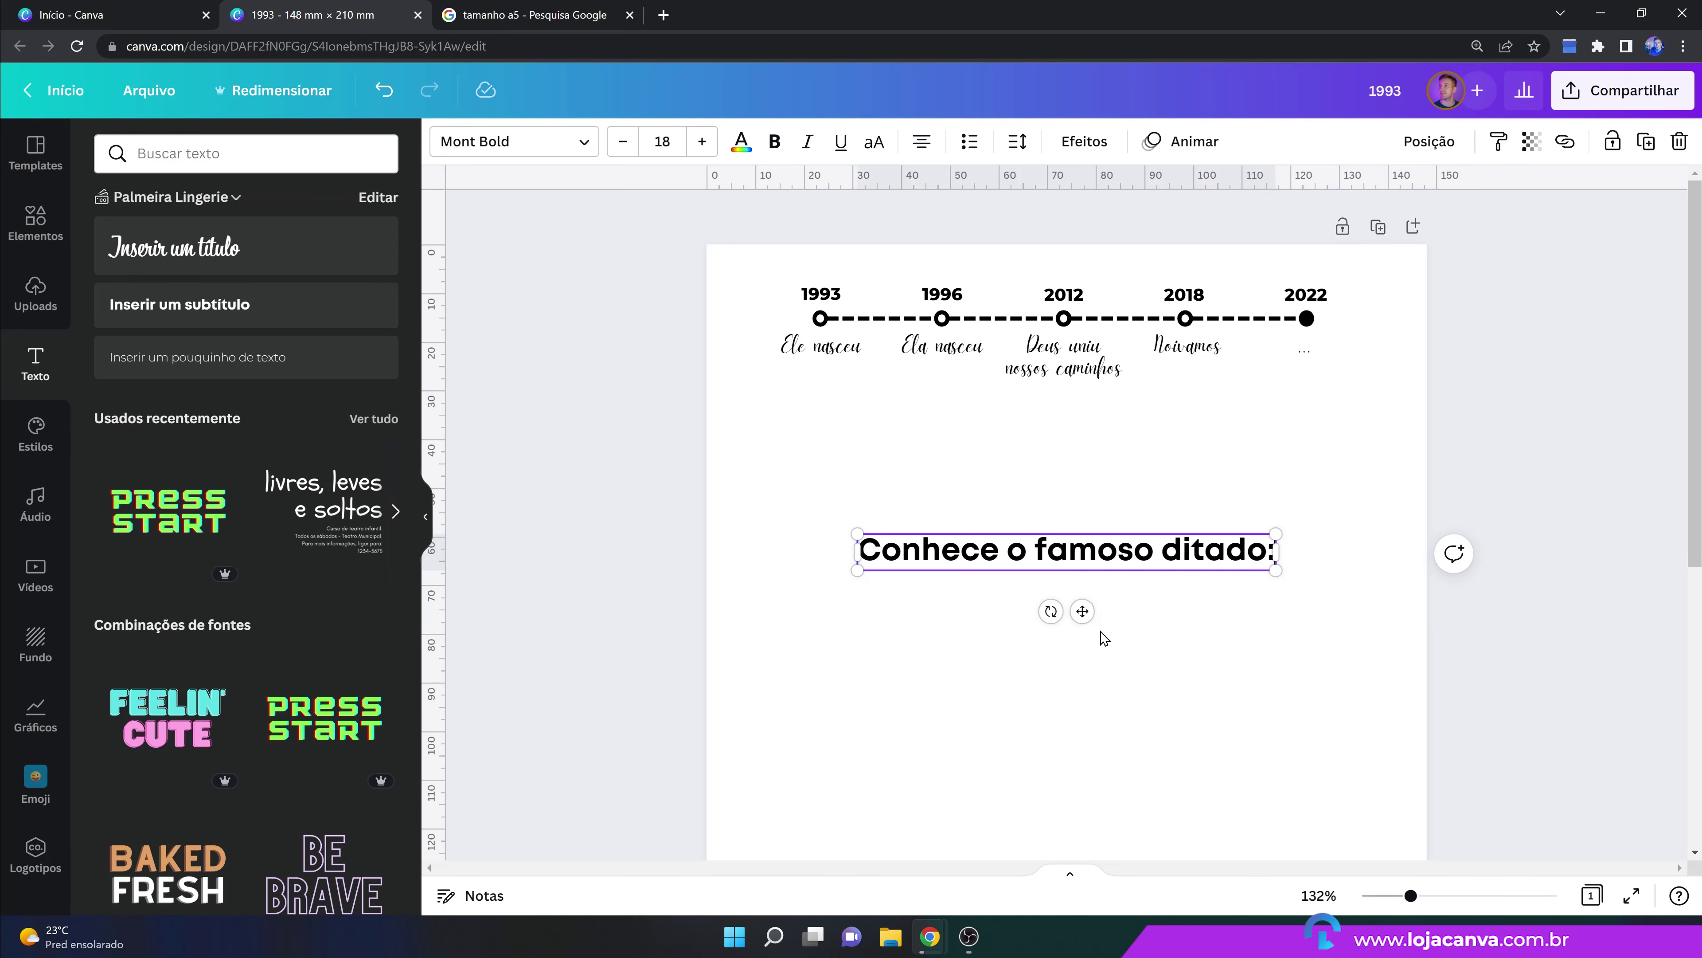
# Resize the "Conhece o famoso ditado:" line to font size 12,4 and centre it a little below the timeline captions.
pyautogui.moveTo(859, 572); pyautogui.dragTo(1042, 506)
pyautogui.moveTo(1173, 593); pyautogui.dragTo(1078, 498)
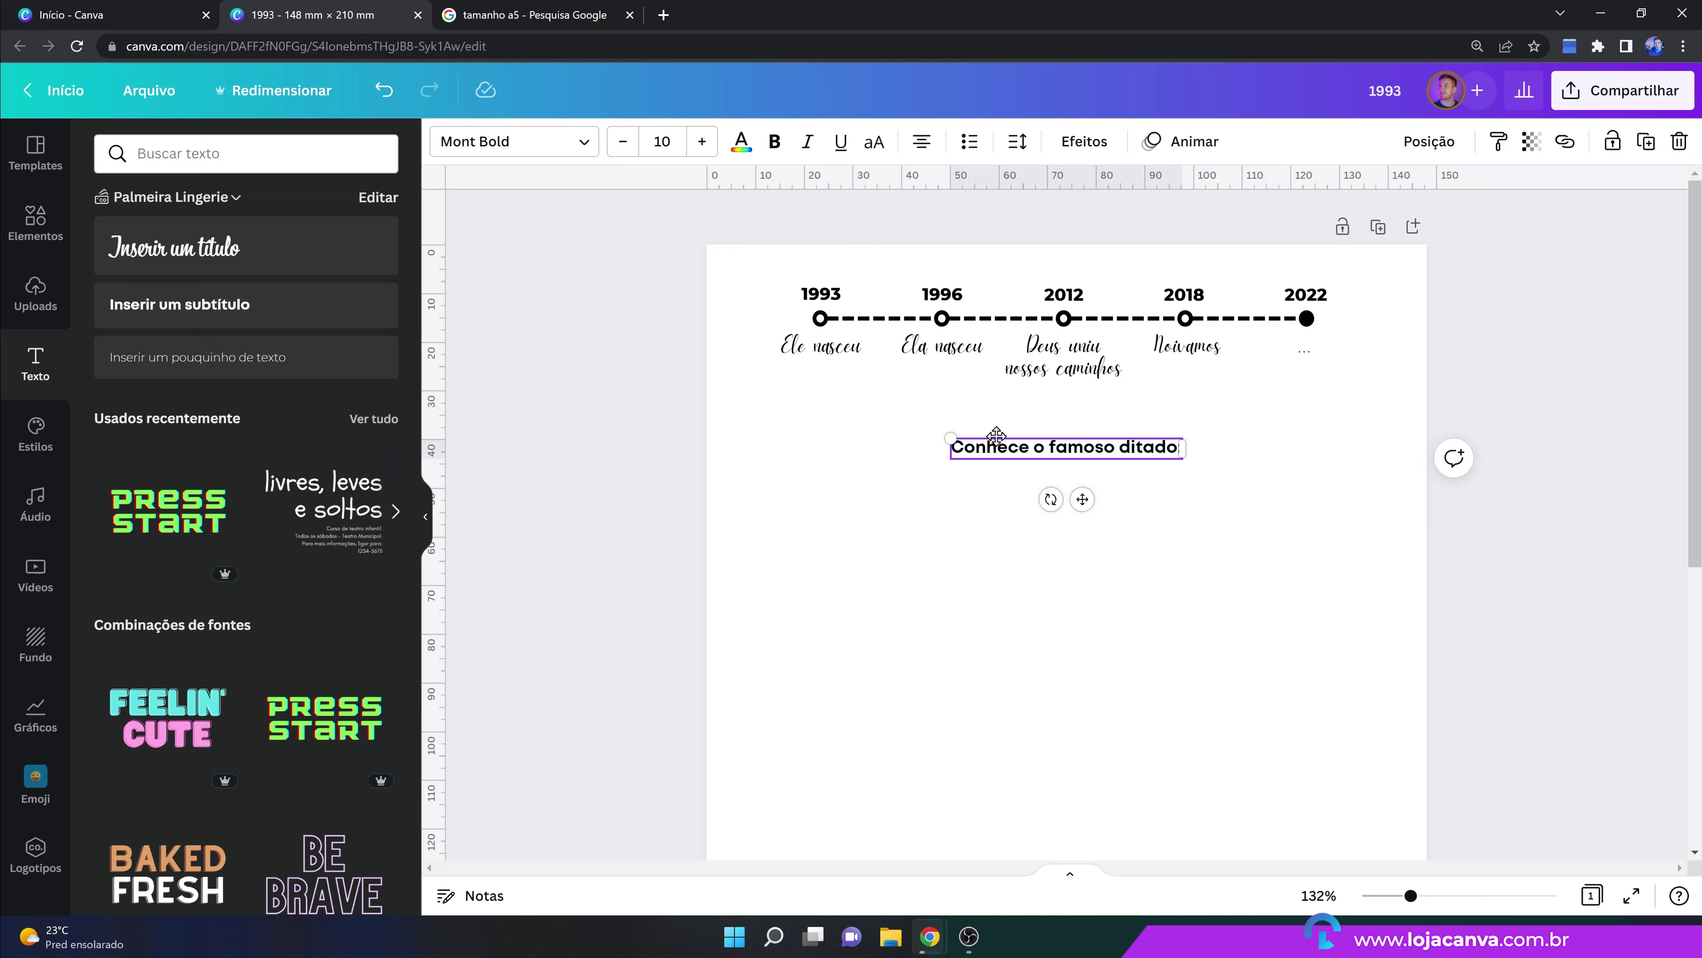
pyautogui.moveTo(951, 436); pyautogui.dragTo(905, 392)
# Change the "Conhece o famoso ditado:" line to the Garbata font and reduce its size to 11,4.
pyautogui.click(546, 142)
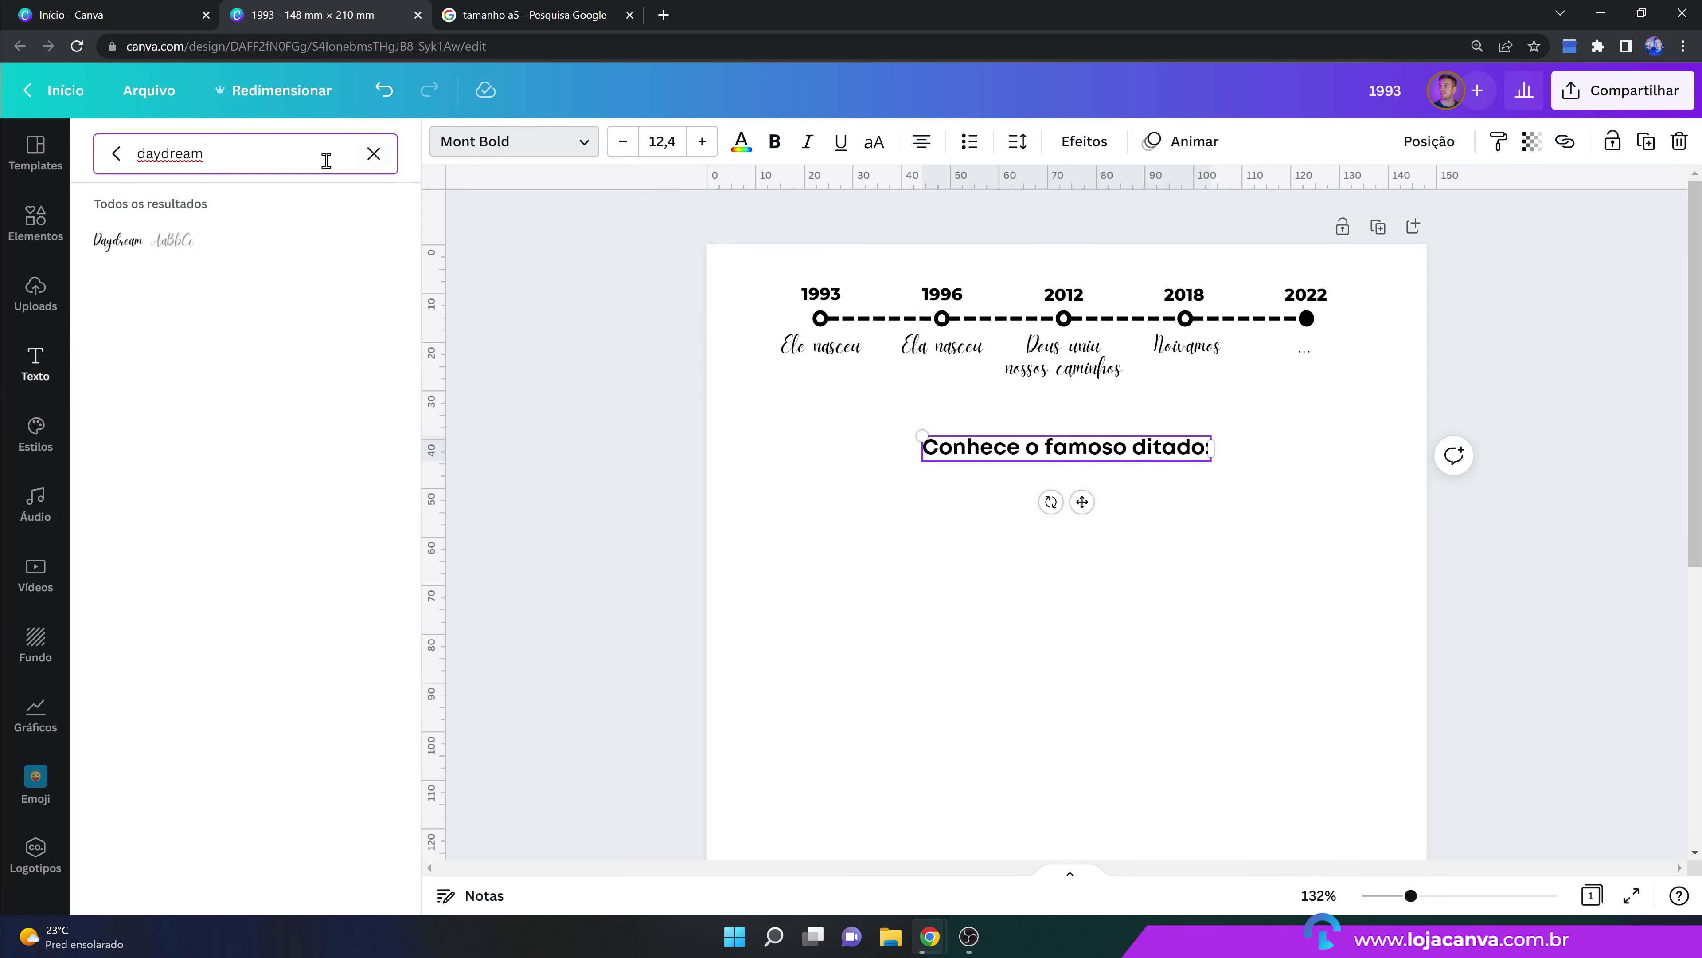
pyautogui.doubleClick(313, 160)
pyautogui.write('garbat')
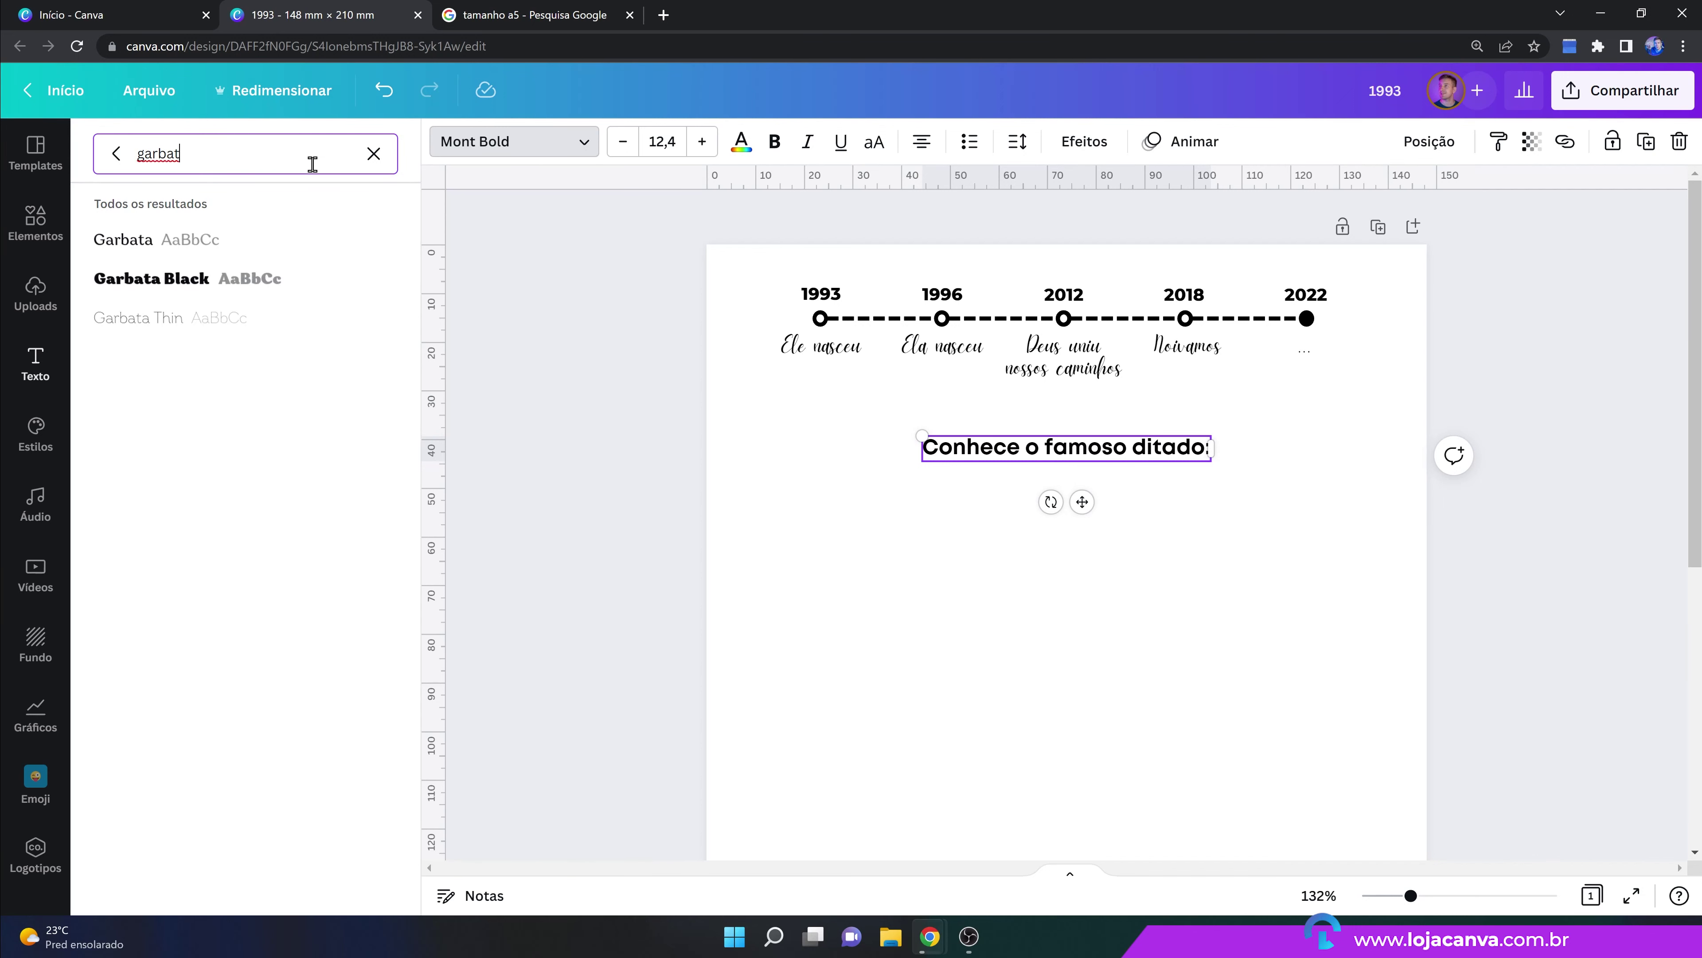
pyautogui.write('a')
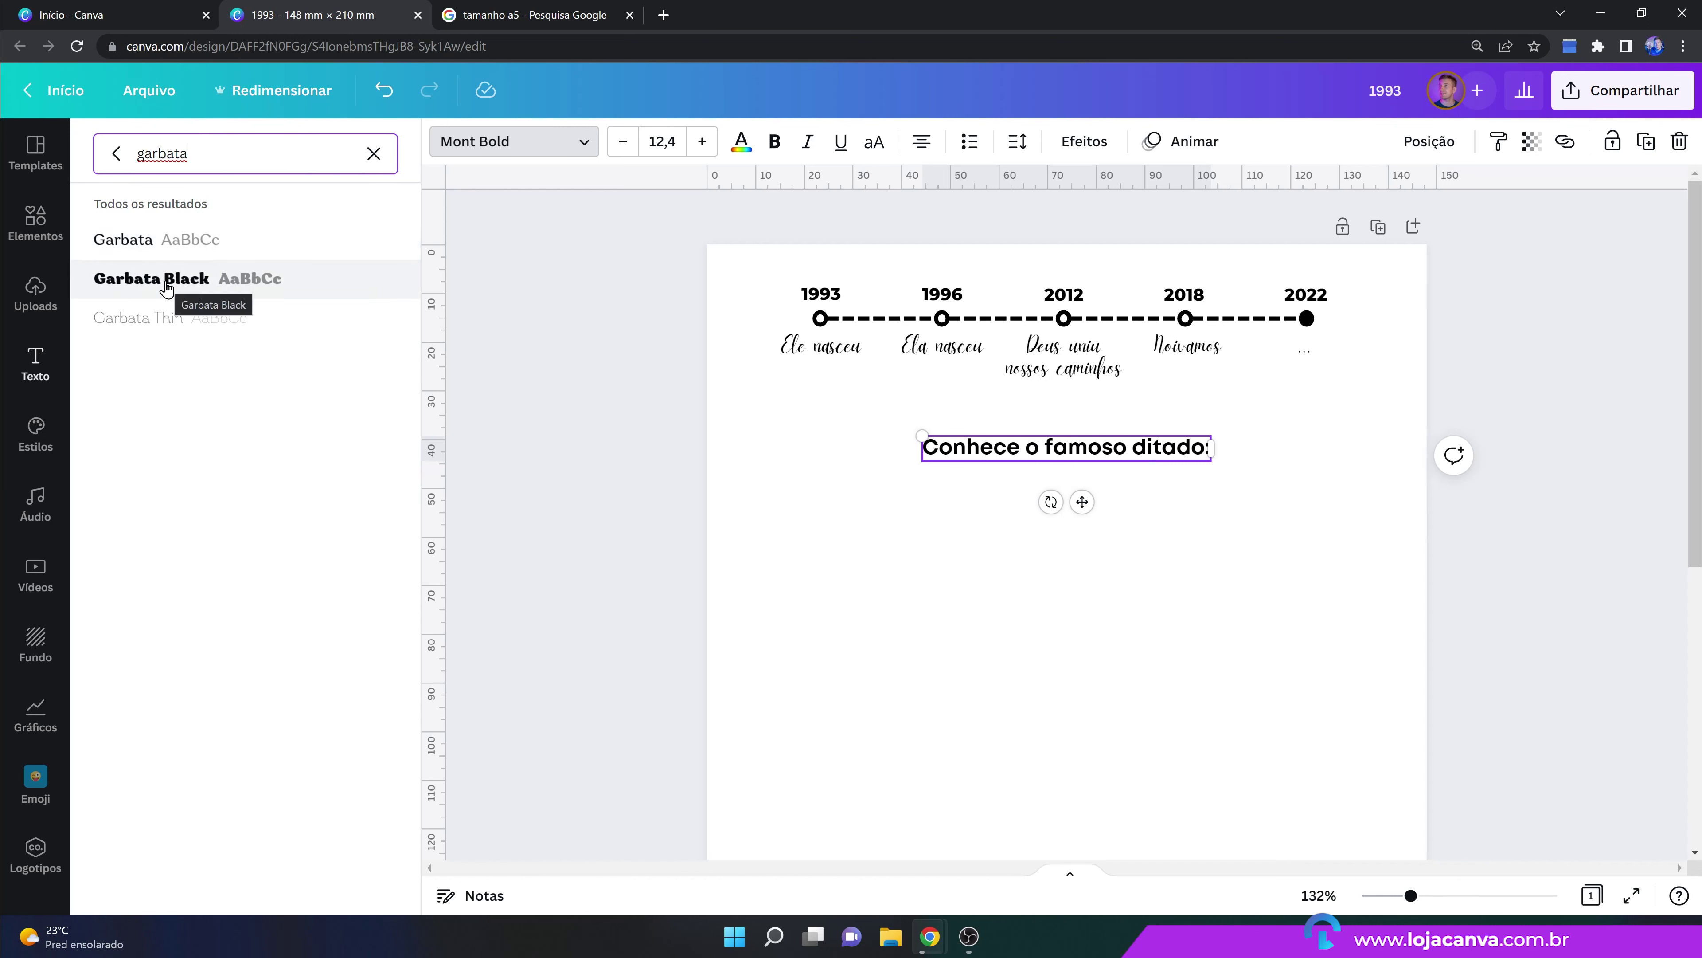
pyautogui.click(174, 256)
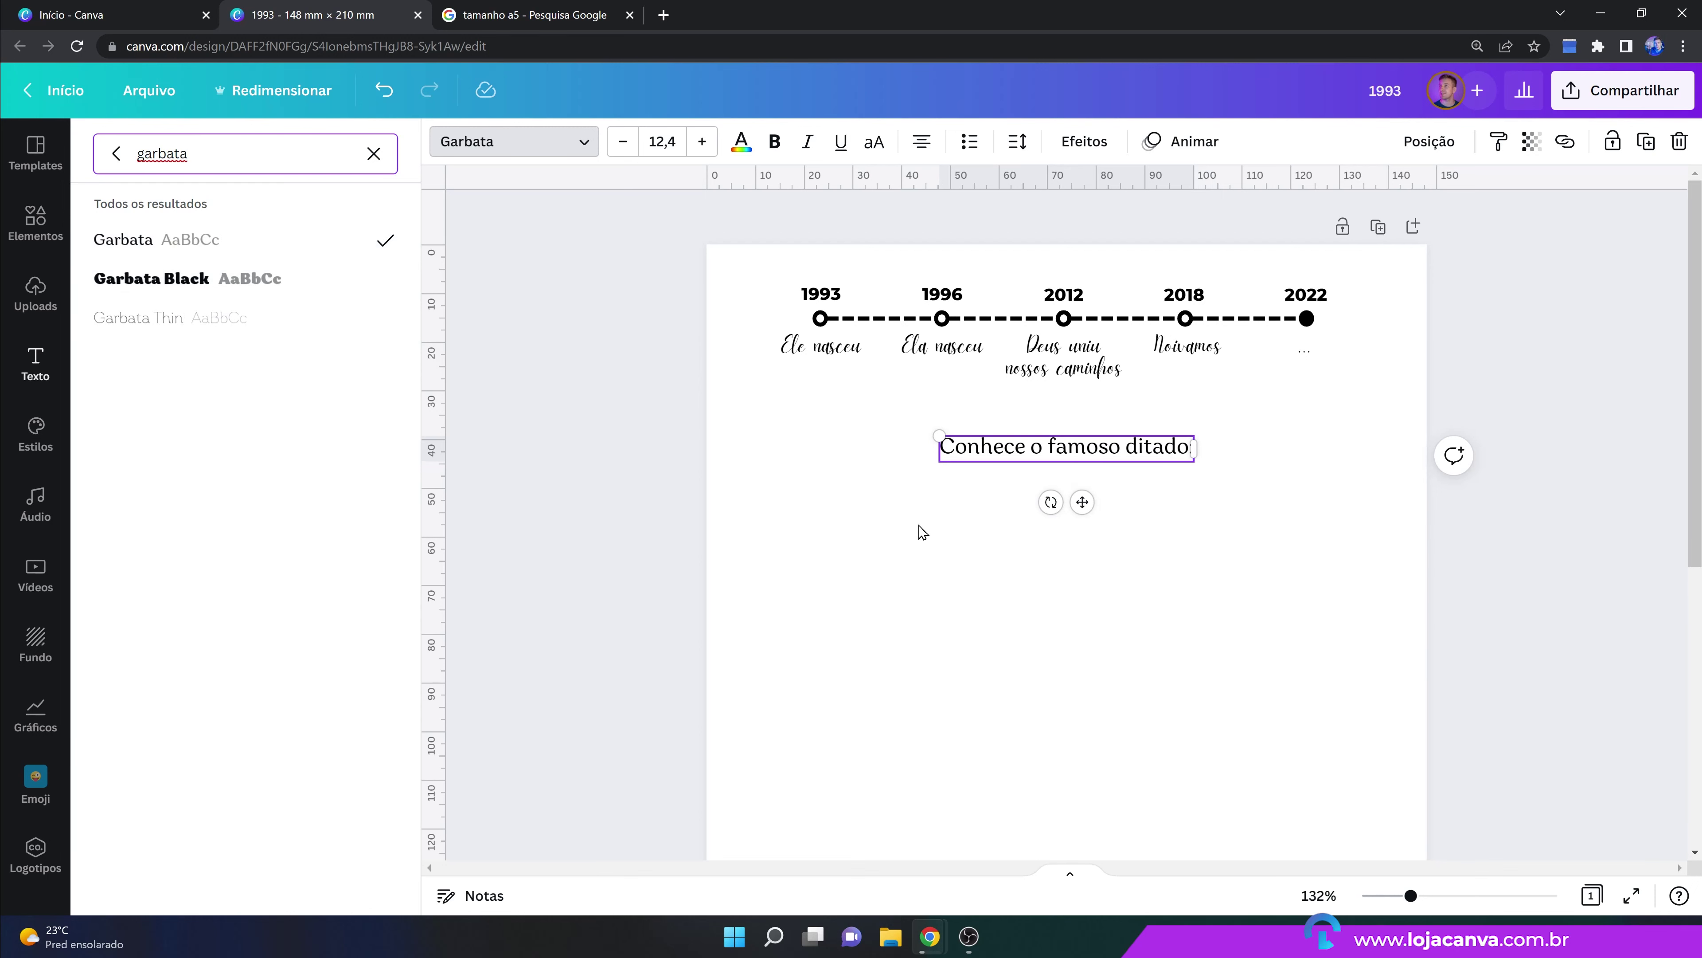
pyautogui.press('Escape')
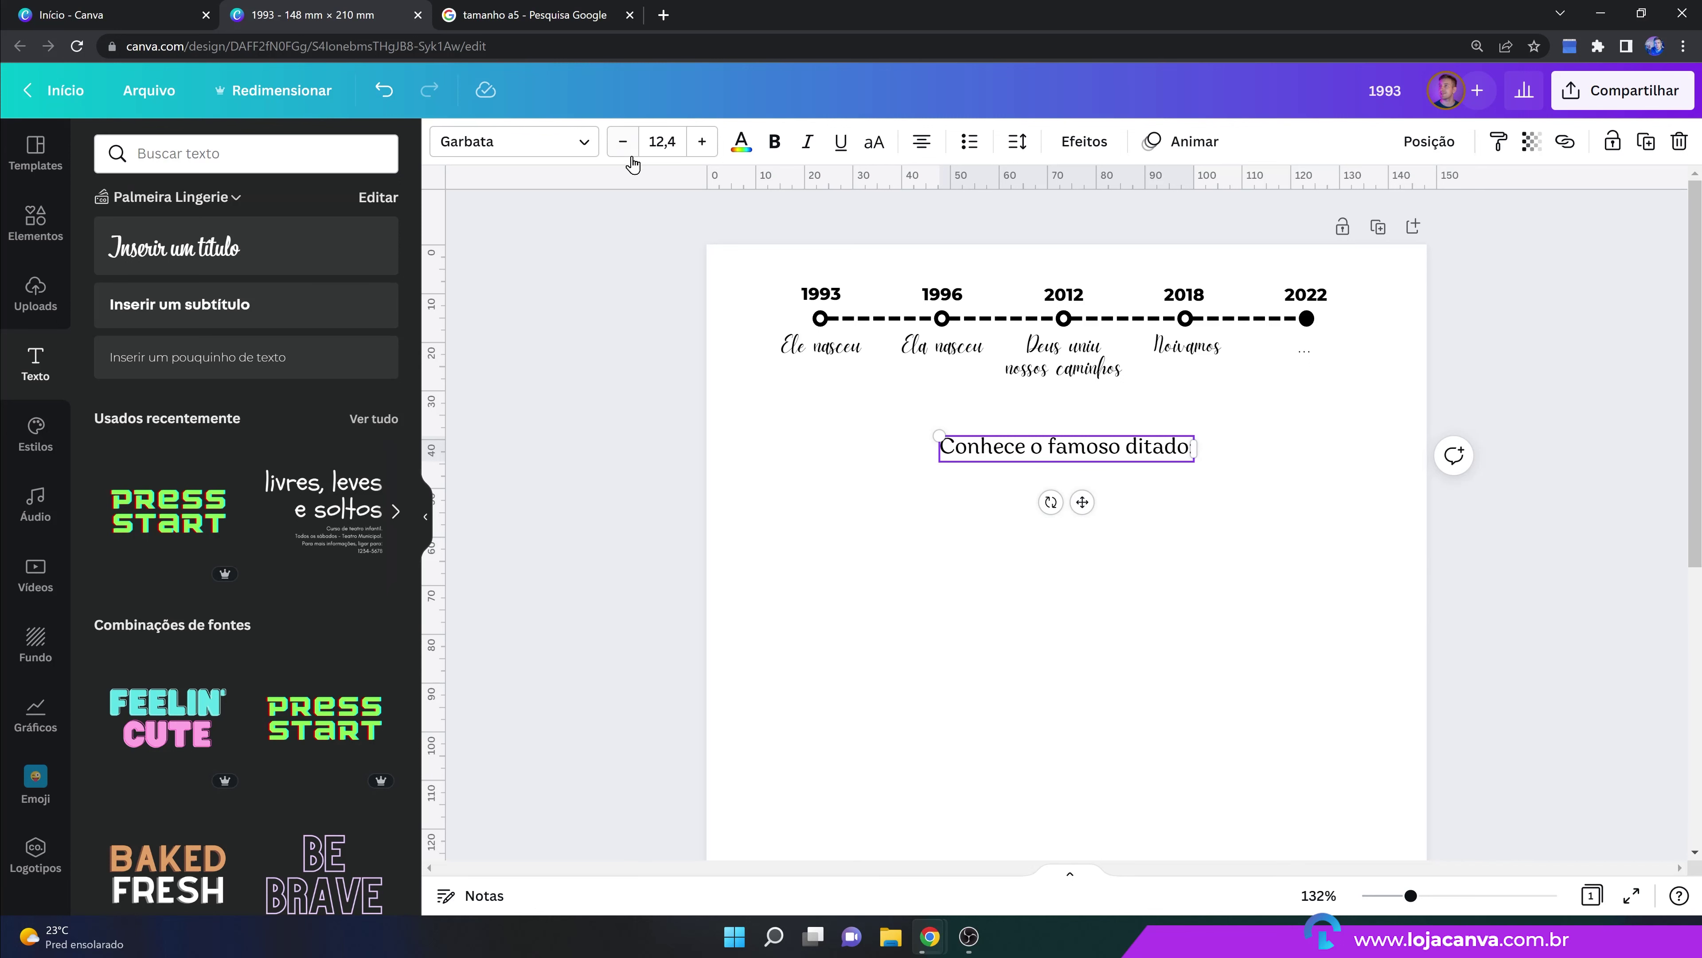
pyautogui.click(622, 142)
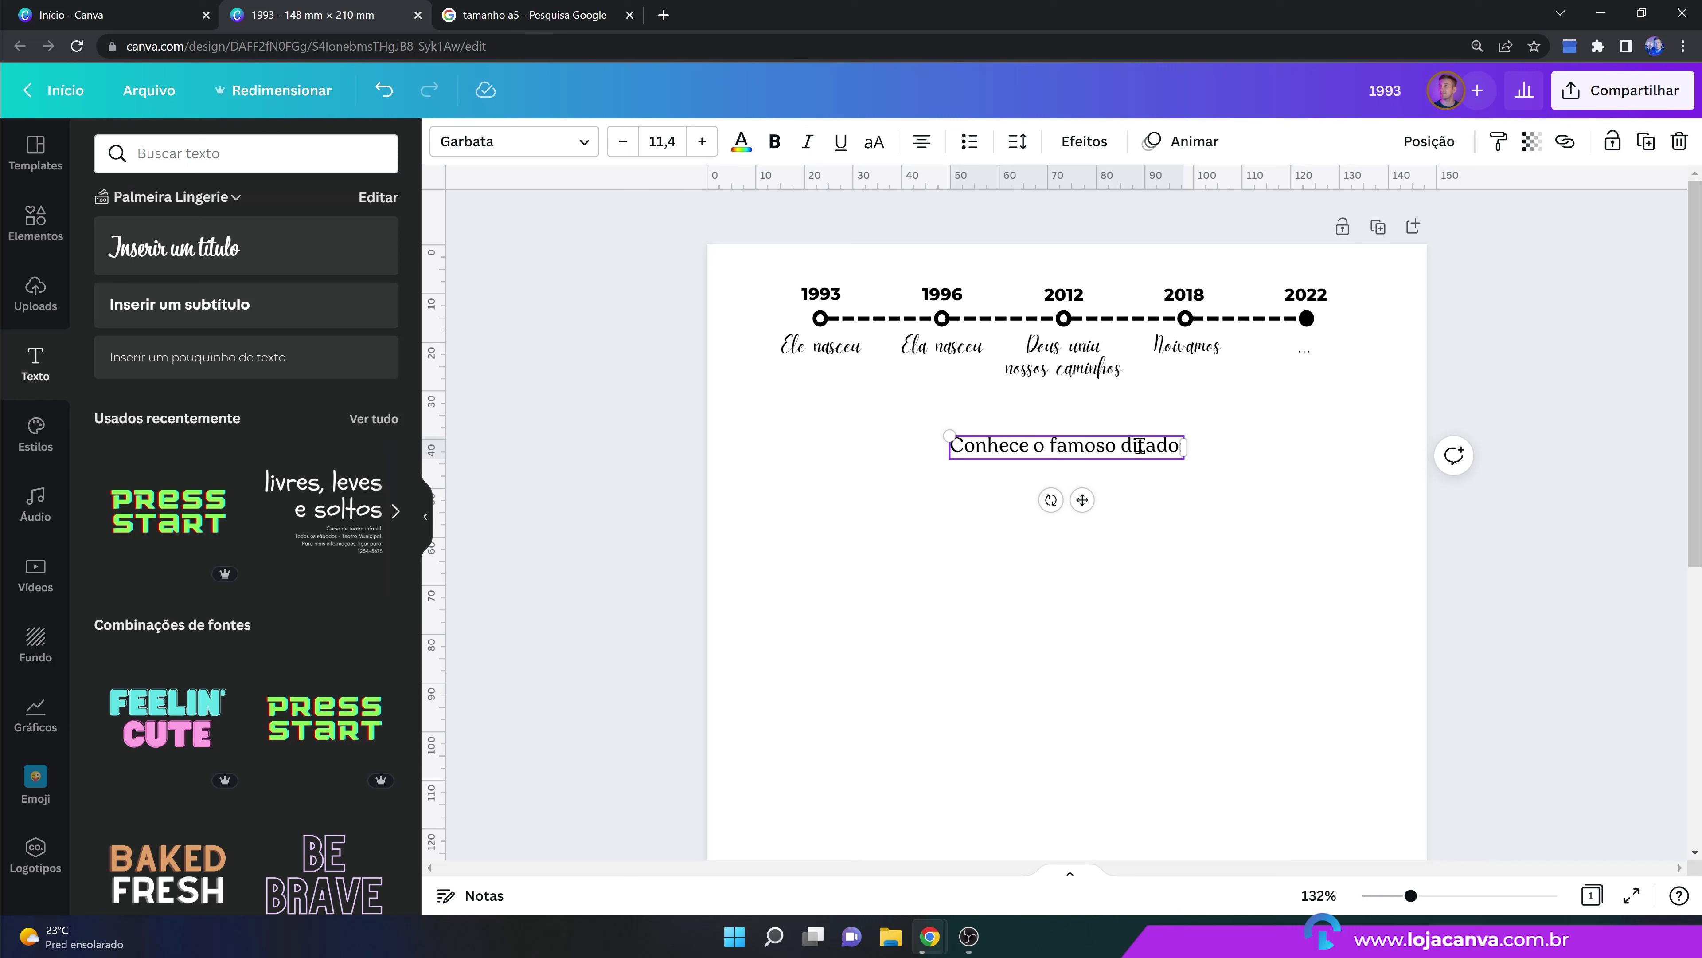
# Place a copy of the "Conhece o famoso ditado:" line below it in Garbata Black, reading "Só acredito vendo?".
pyautogui.click(1646, 141)
pyautogui.moveTo(1200, 468); pyautogui.dragTo(1159, 485)
pyautogui.click(502, 144)
pyautogui.click(303, 274)
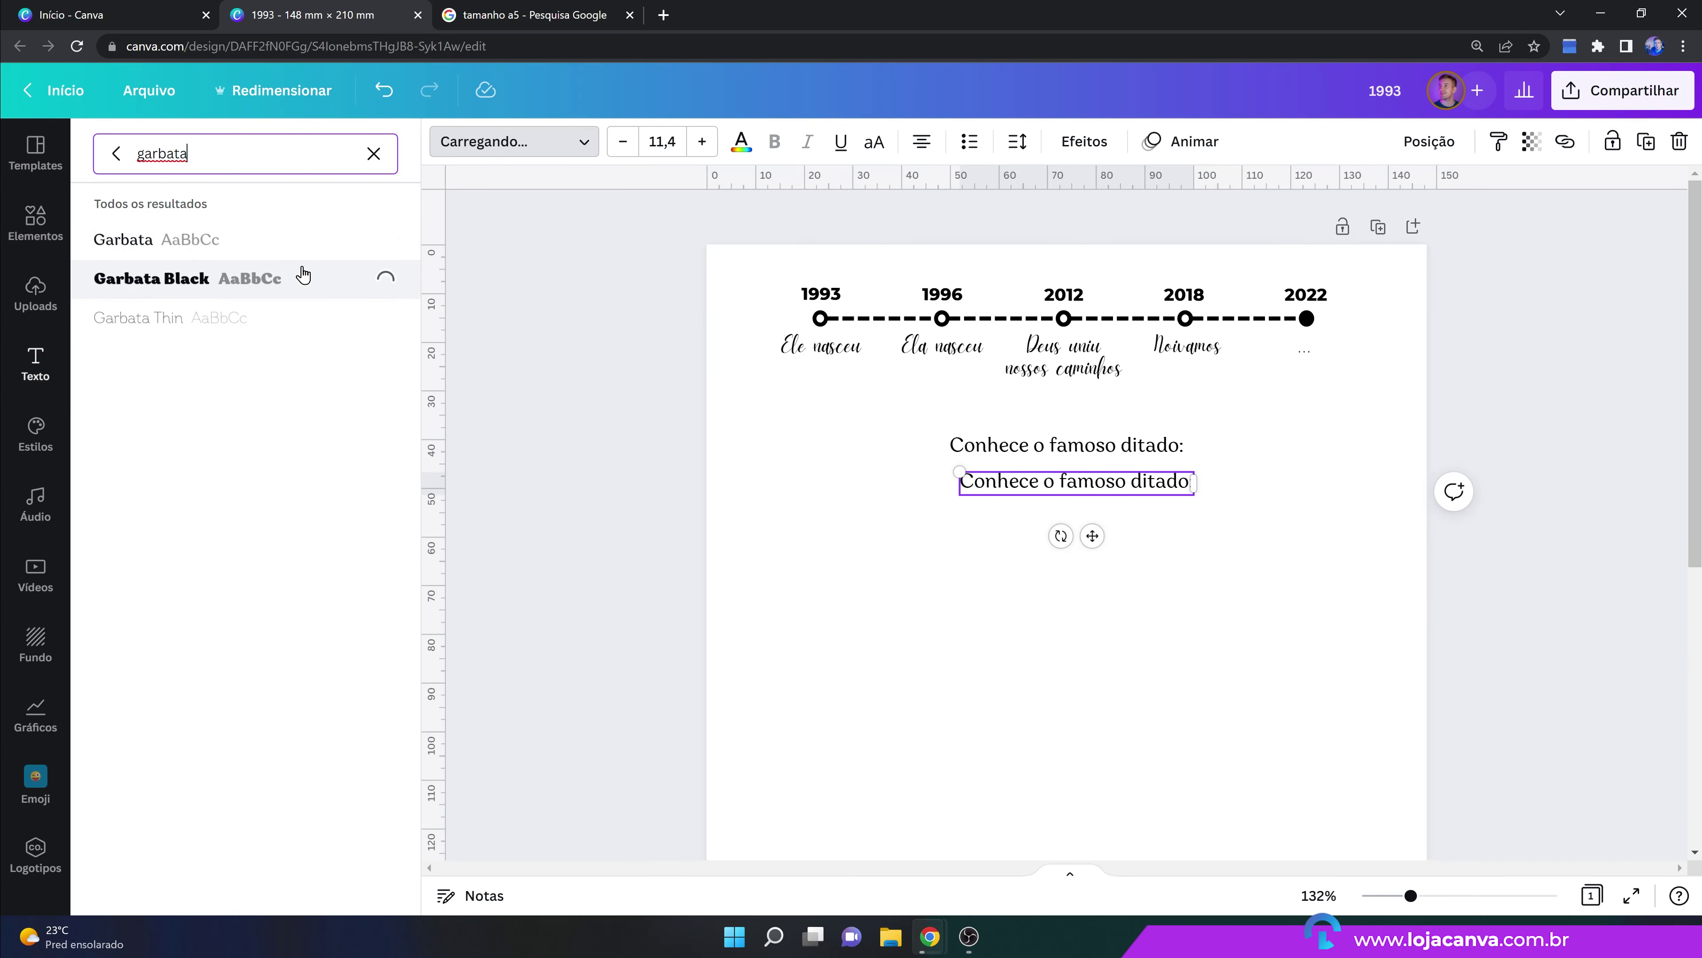
pyautogui.doubleClick(975, 481)
pyautogui.write('S')
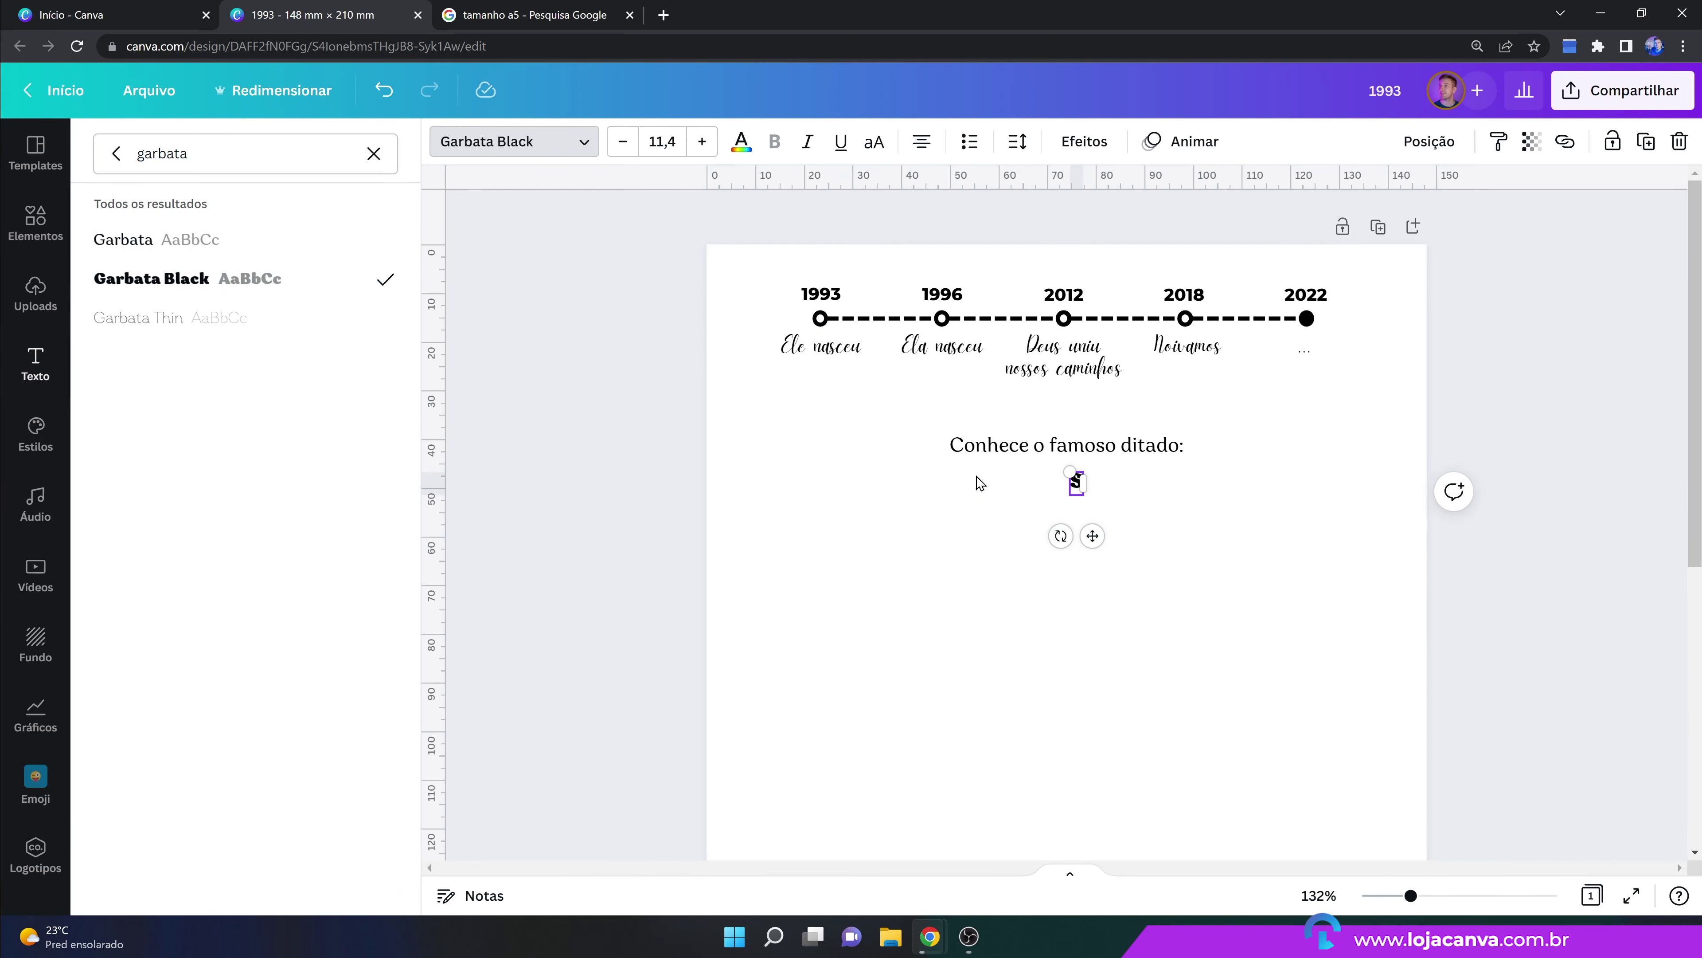
pyautogui.write('ó acredito vendo?')
# Enlarge "Só acredito vendo?" to font size 20,8, centre it on the page, and bring the introductory line slightly closer to it.
pyautogui.moveTo(981, 471); pyautogui.dragTo(832, 454)
pyautogui.moveTo(1018, 536); pyautogui.dragTo(1082, 553)
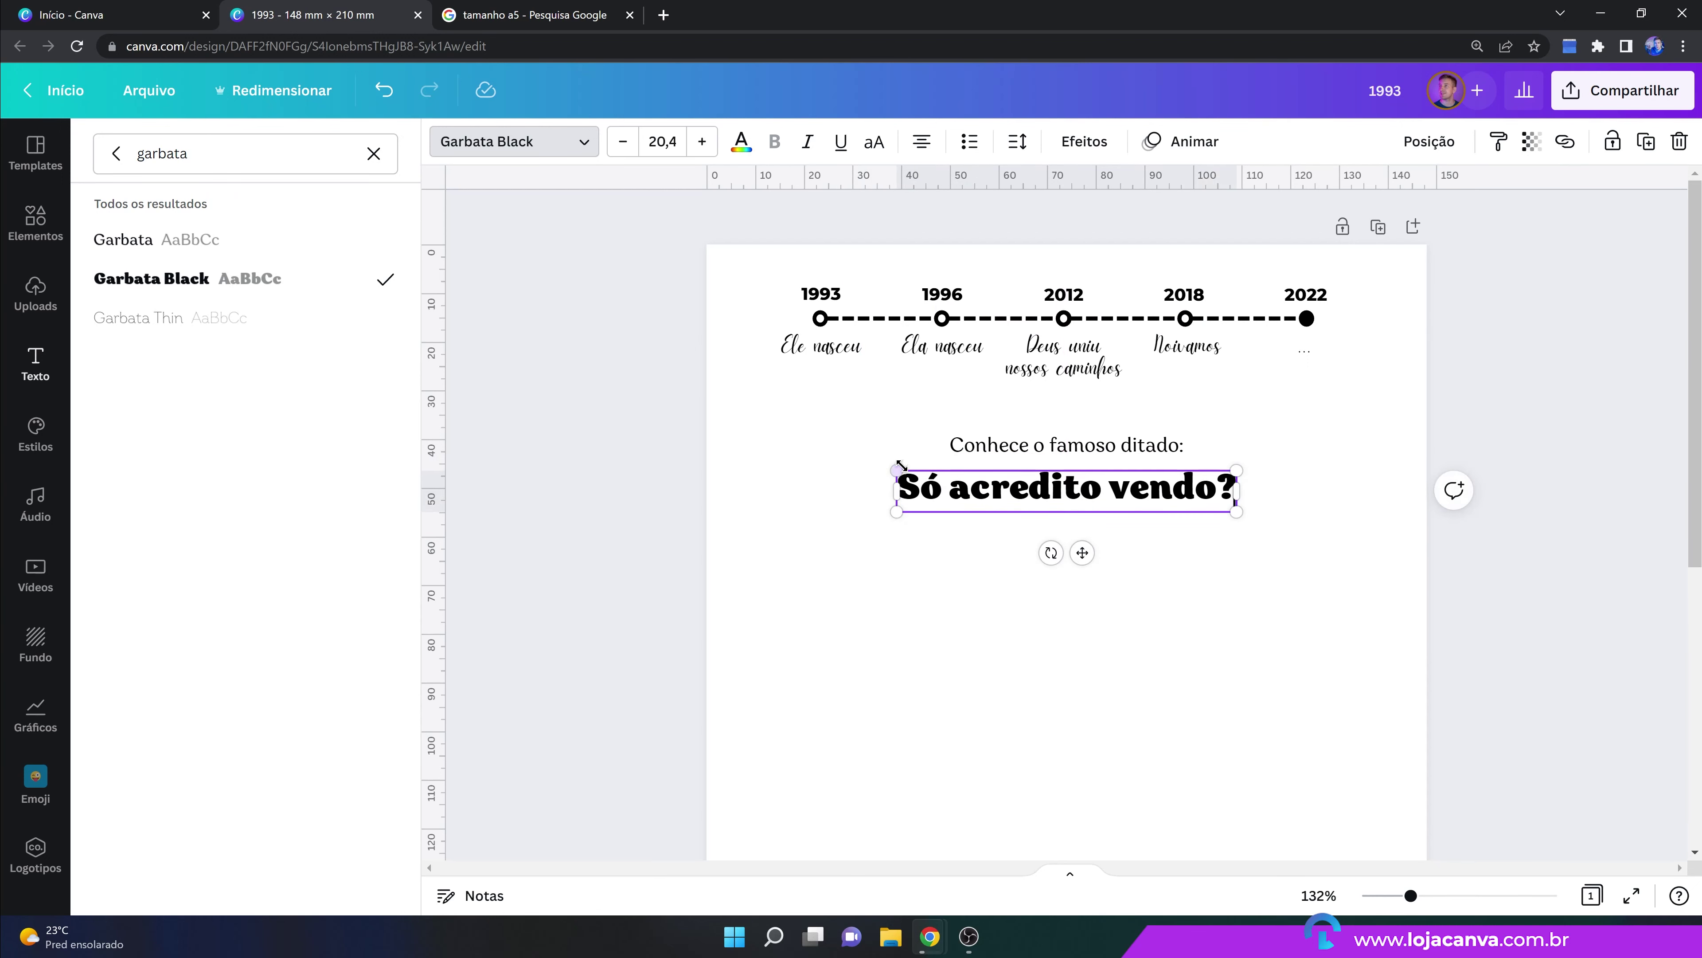
pyautogui.moveTo(897, 470); pyautogui.dragTo(891, 464)
pyautogui.moveTo(1082, 552); pyautogui.dragTo(1086, 553)
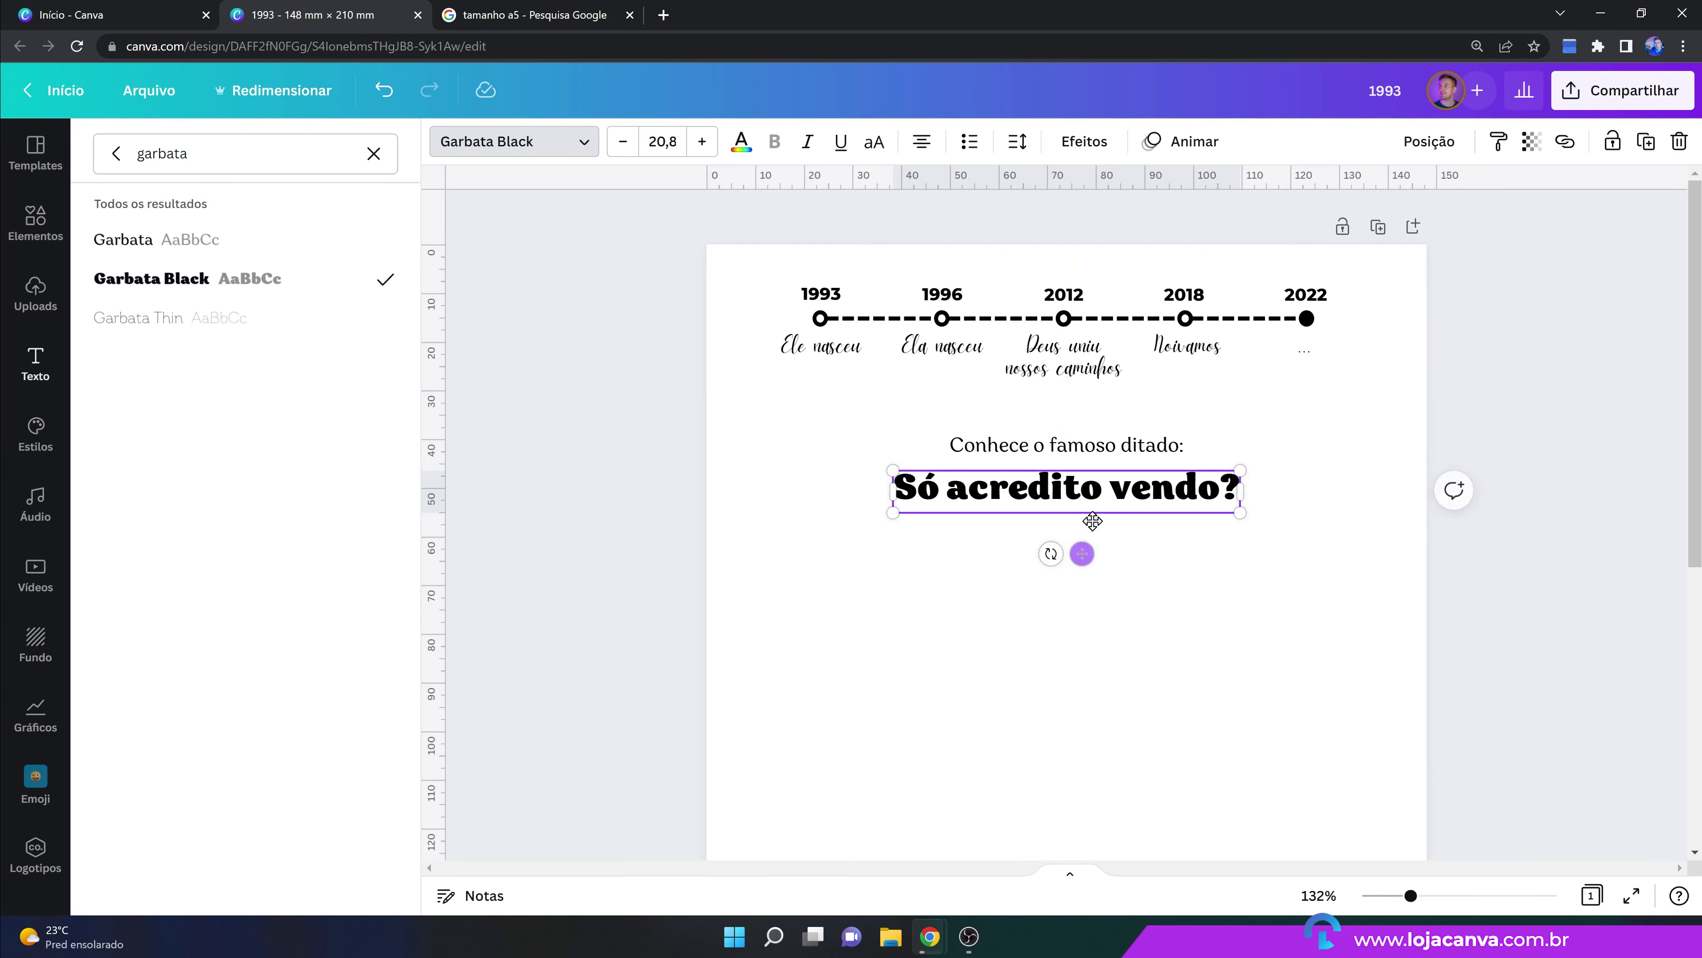
pyautogui.moveTo(1099, 450); pyautogui.dragTo(1098, 454)
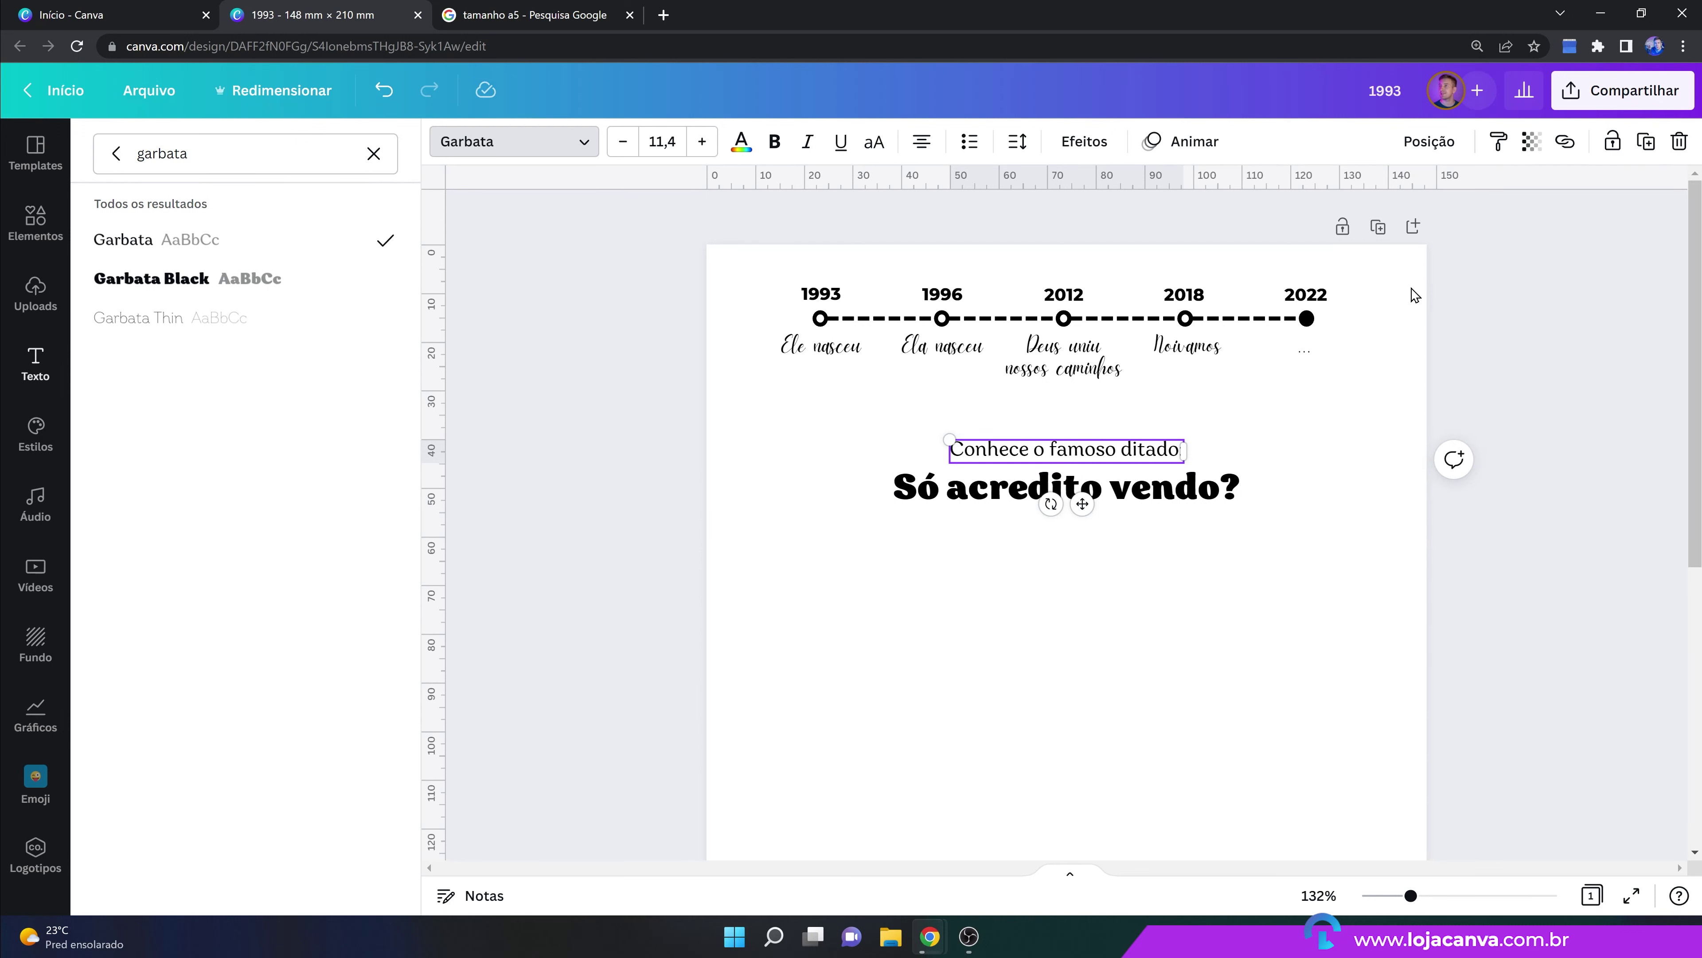
# Move the entire timeline with its years and captions slightly down and to the right.
pyautogui.moveTo(1408, 267); pyautogui.dragTo(771, 401)
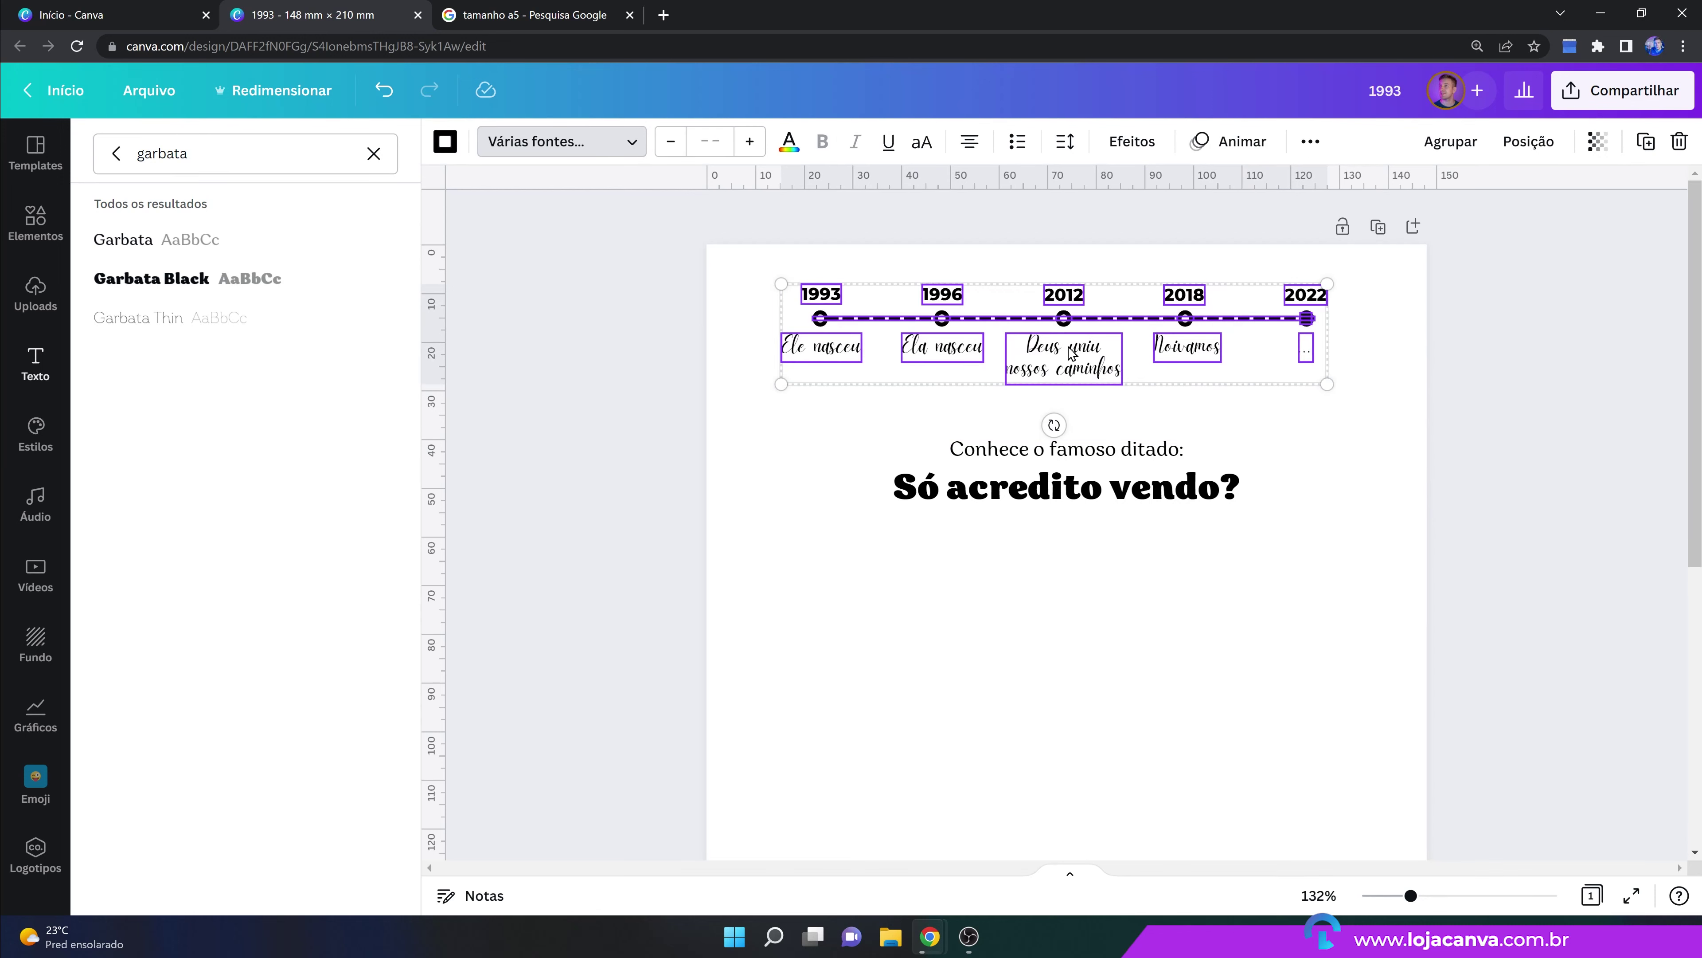
pyautogui.moveTo(1080, 346); pyautogui.dragTo(1091, 351)
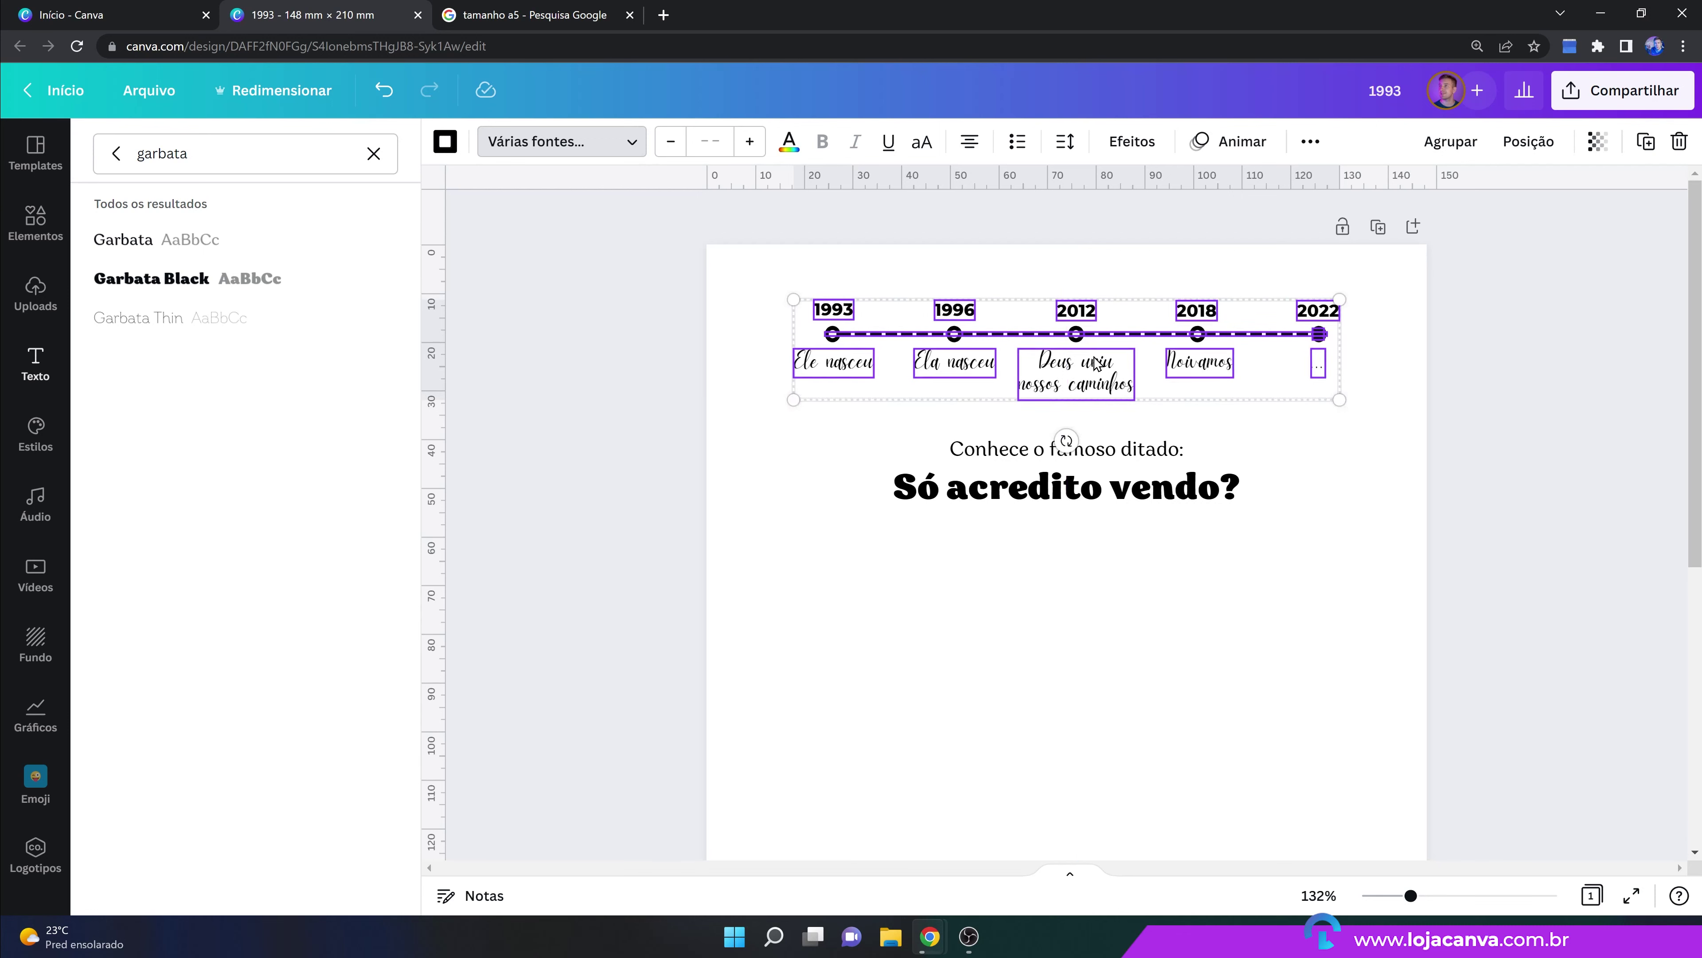
pyautogui.click(1422, 569)
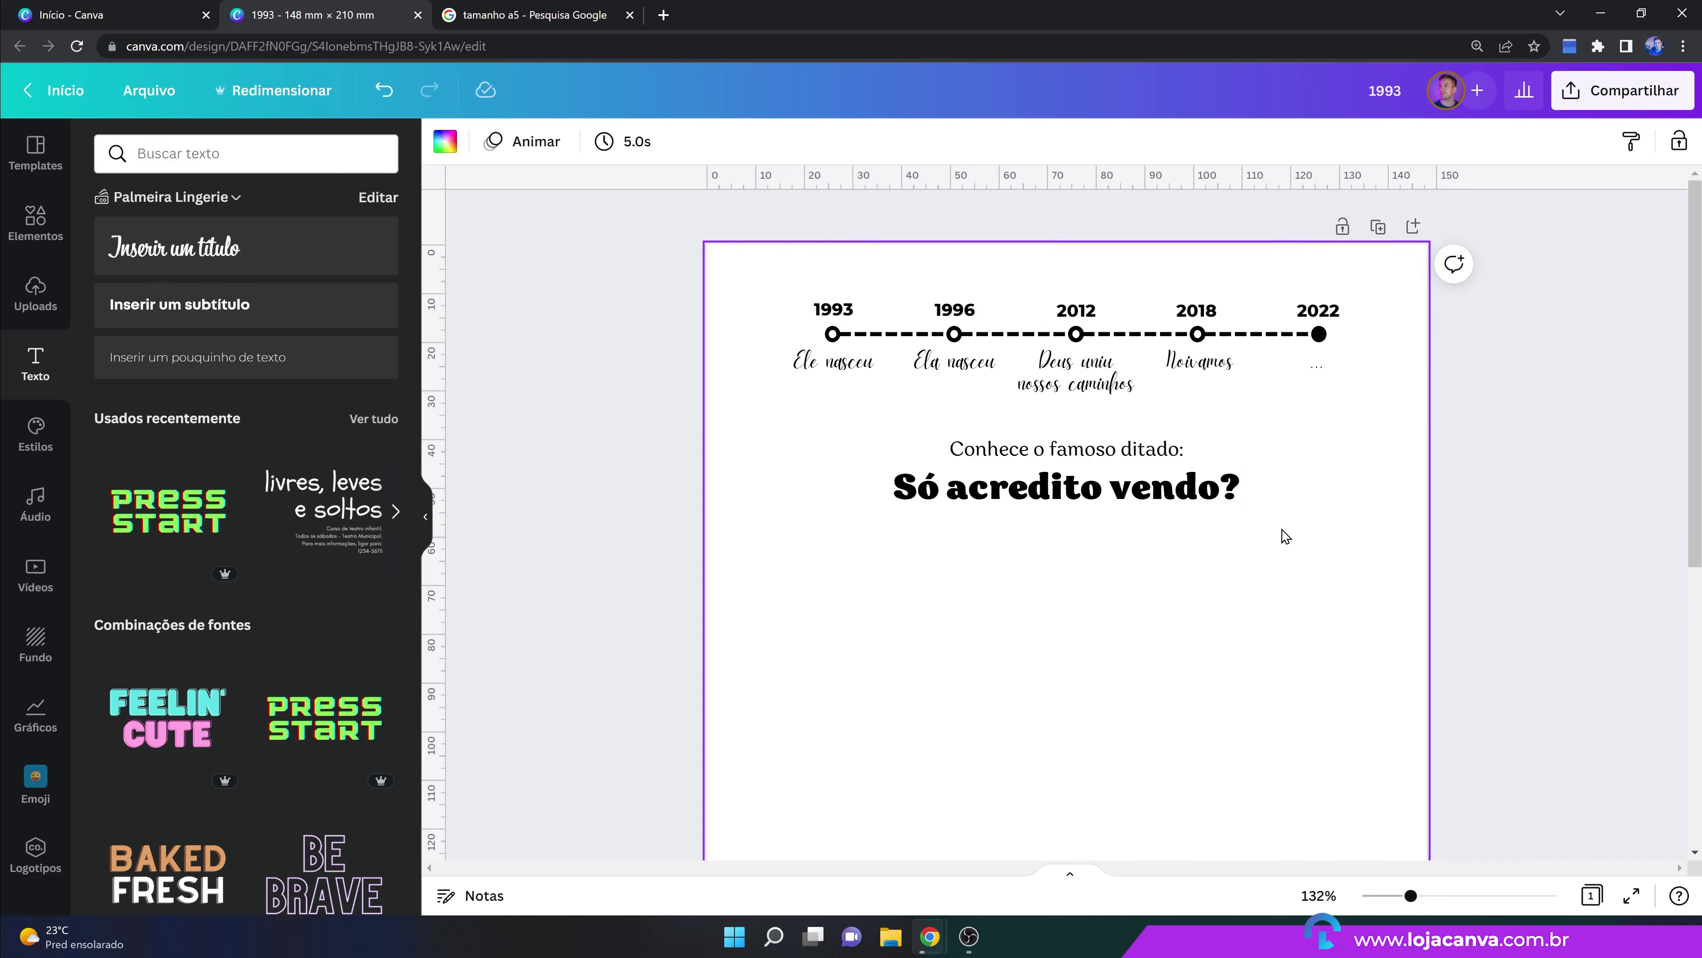
# Place a copy of the "Conhece o famoso ditado:" line below the headline and change its text to "Você terá essa oportunidade!".
pyautogui.click(1143, 447)
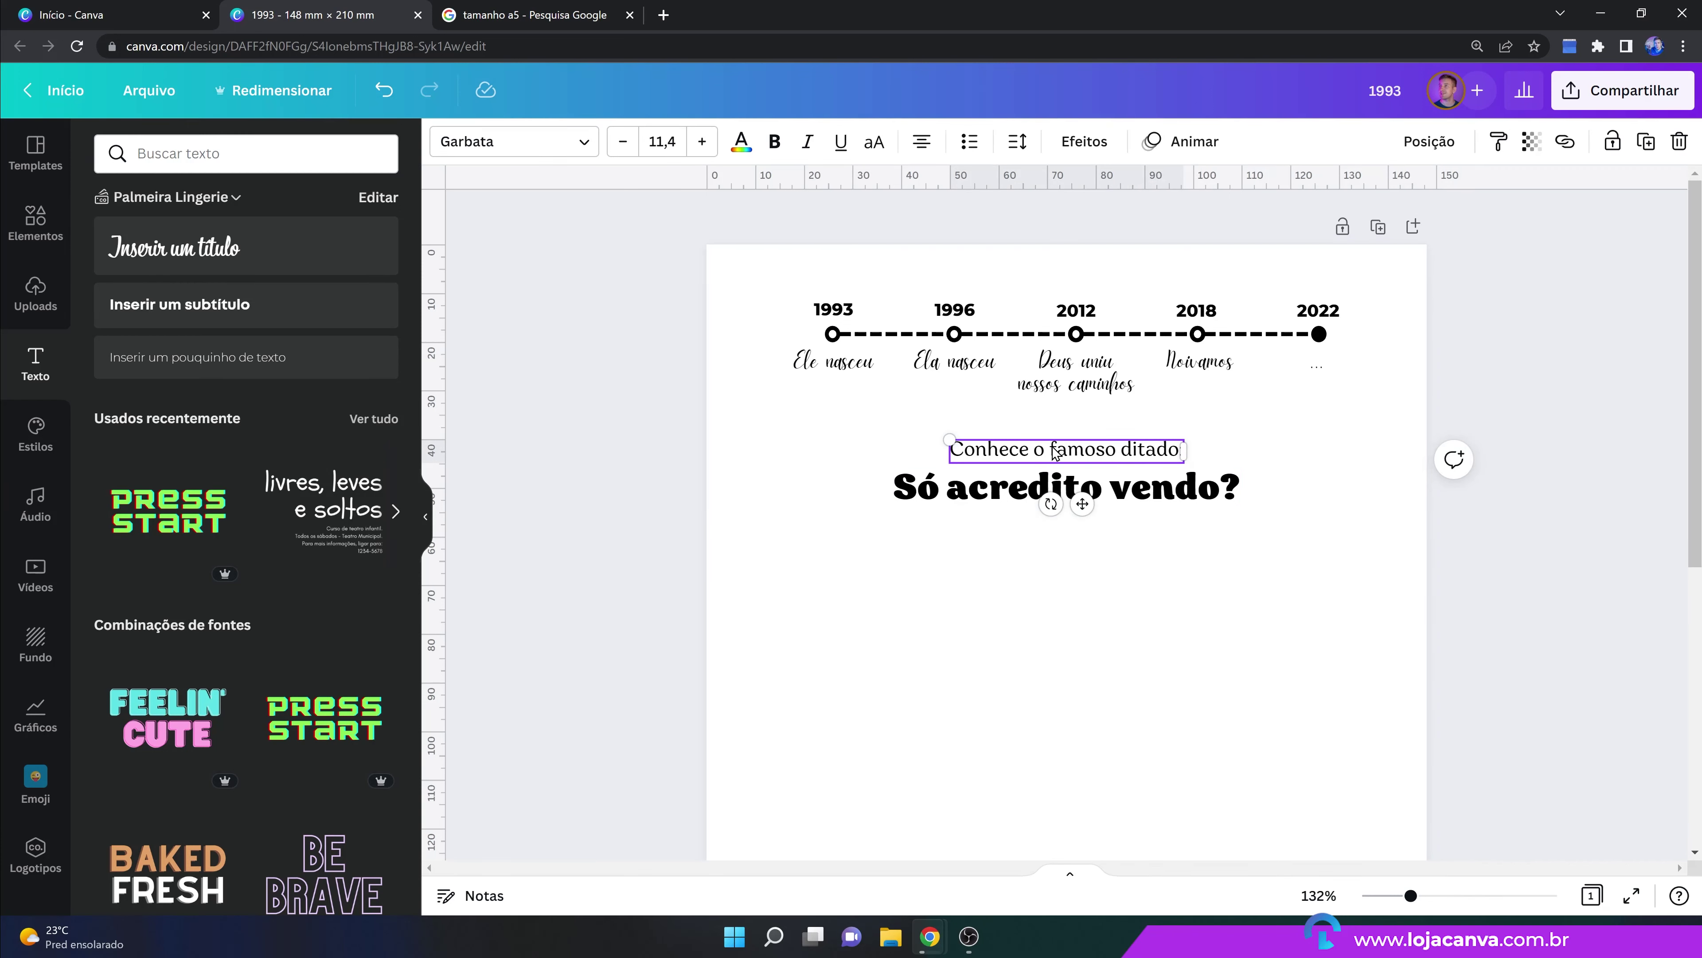
pyautogui.click(1646, 141)
pyautogui.moveTo(1148, 494); pyautogui.dragTo(1110, 532)
pyautogui.doubleClick(1110, 532)
pyautogui.click(1109, 533)
pyautogui.hotkey('ctrl', 'a')
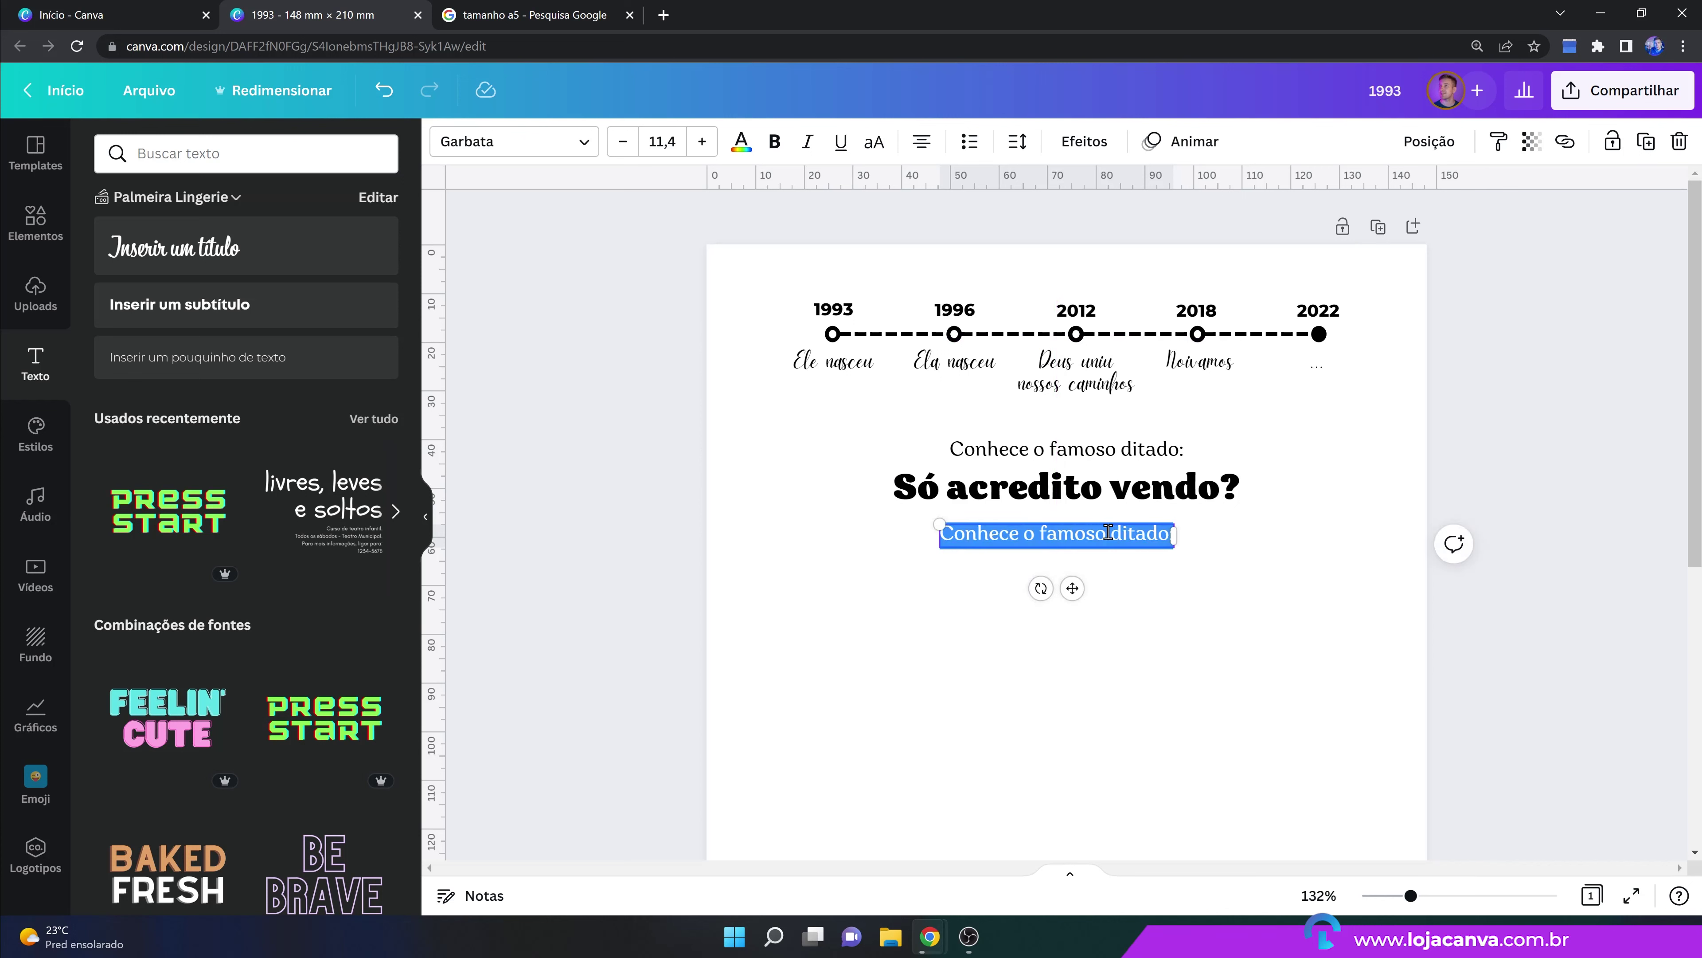
pyautogui.write('Voc')
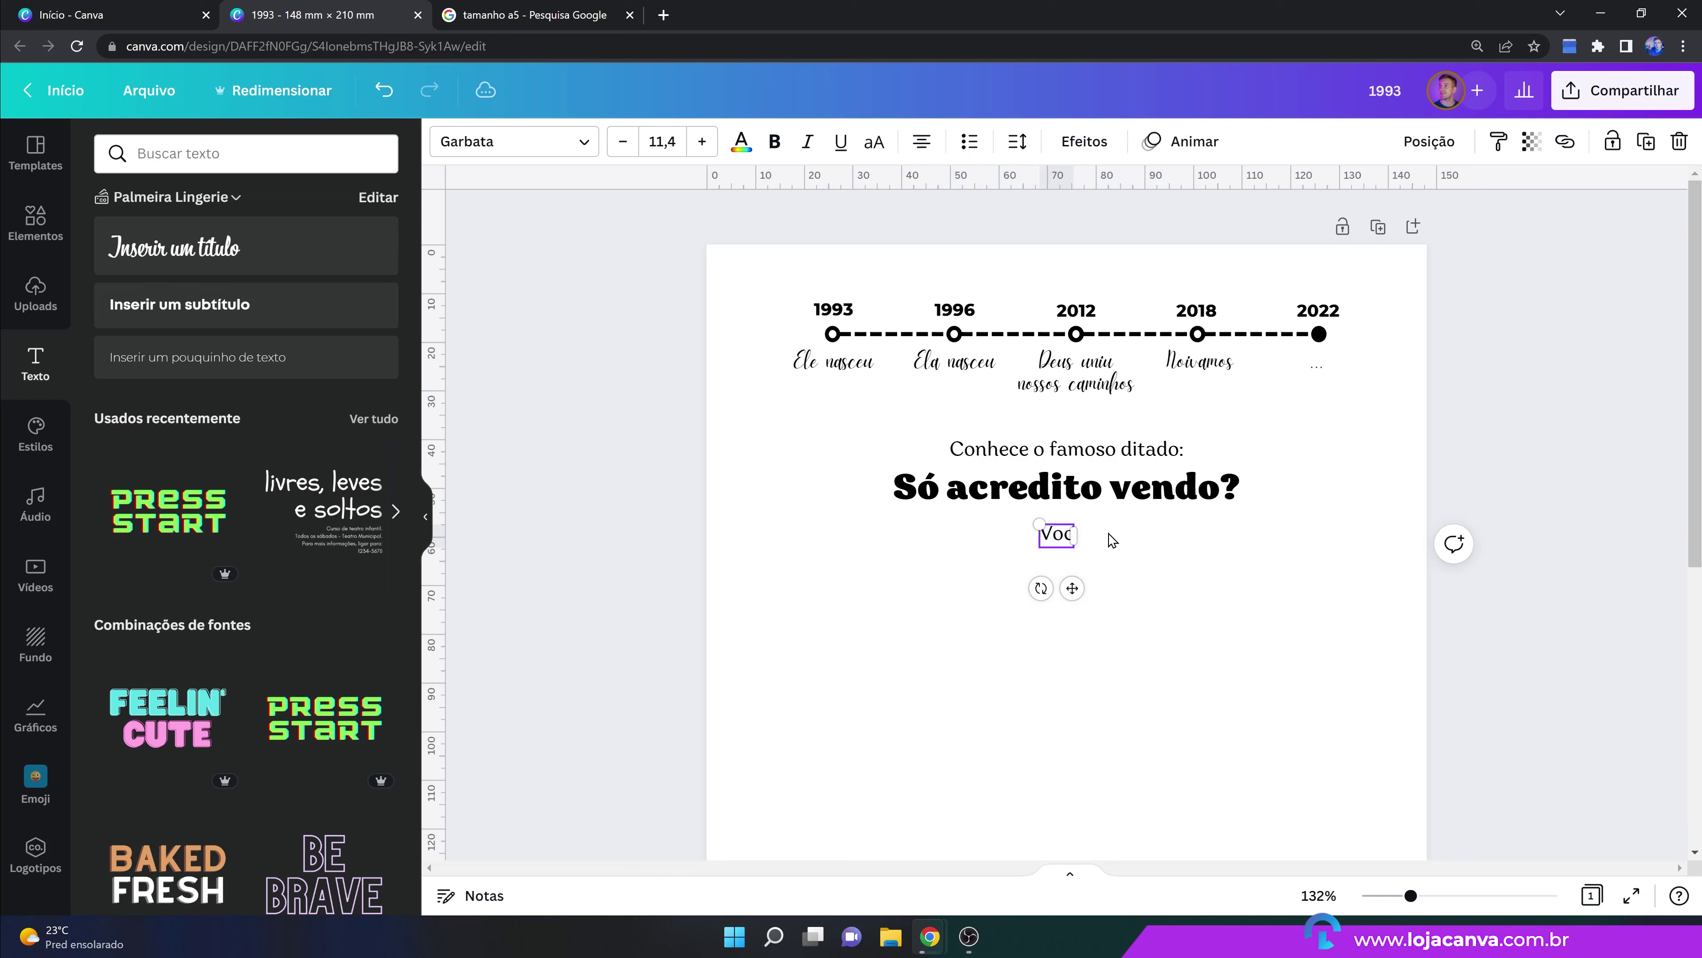
pyautogui.write('ê terá essa oportunidade')
pyautogui.press('BackSpace')
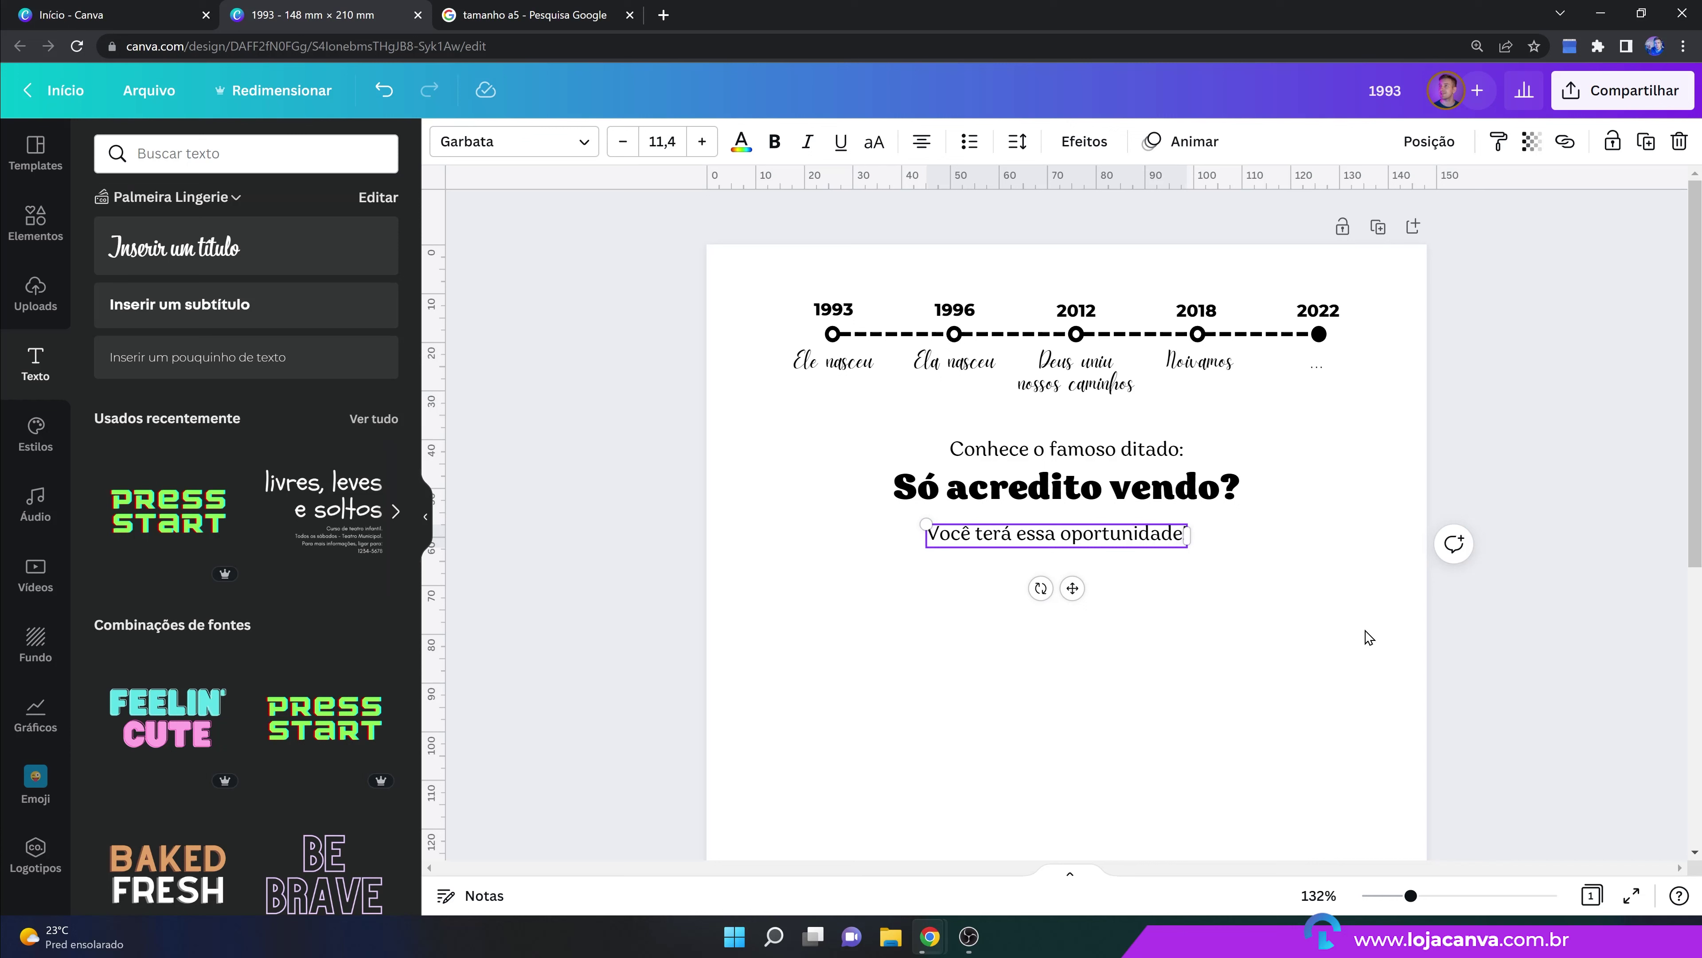
# Centre "Você terá essa oportunidade!" under the headline and nudge it up until the gaps above and below the headline are both 1,6.
pyautogui.click(1323, 616)
pyautogui.click(1159, 548)
pyautogui.moveTo(1160, 549); pyautogui.dragTo(1162, 542)
pyautogui.click(1208, 596)
pyautogui.click(1181, 540)
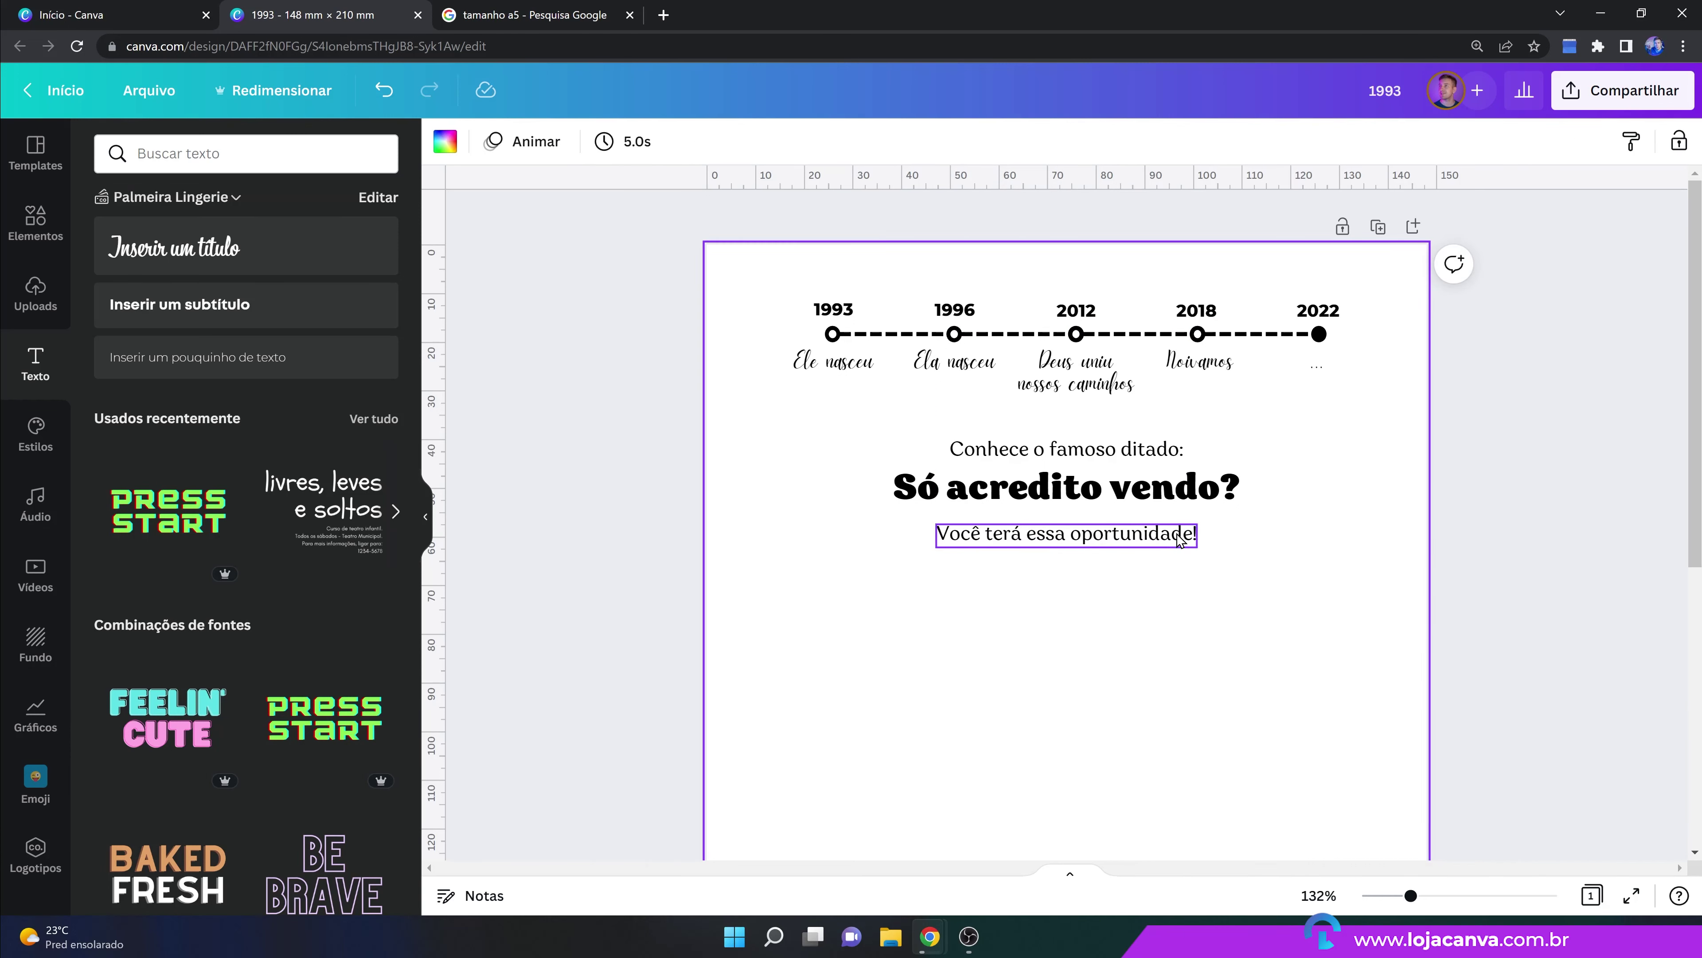
pyautogui.press('Up')
pyautogui.press('Up')
pyautogui.press('Up')
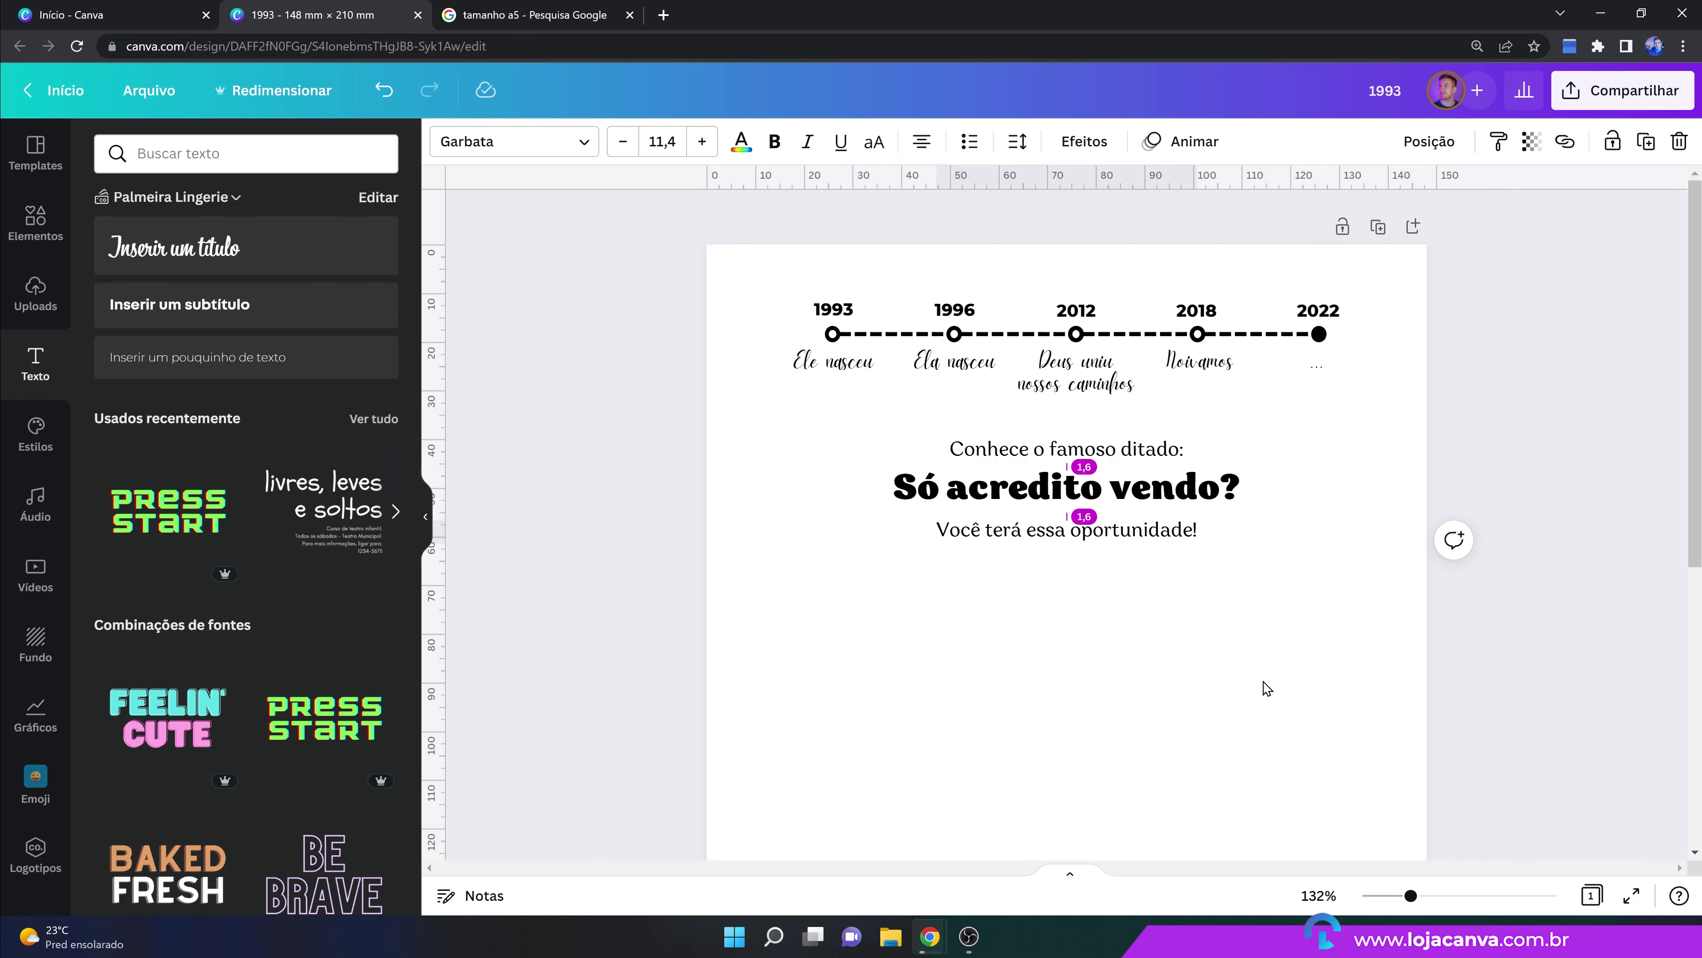
# Add a subtitle text box containing the groom's first name and place it in the empty area below the saying, left of centre.
pyautogui.scroll(-2, 1266, 689)
pyautogui.scroll(-2, 917, 621)
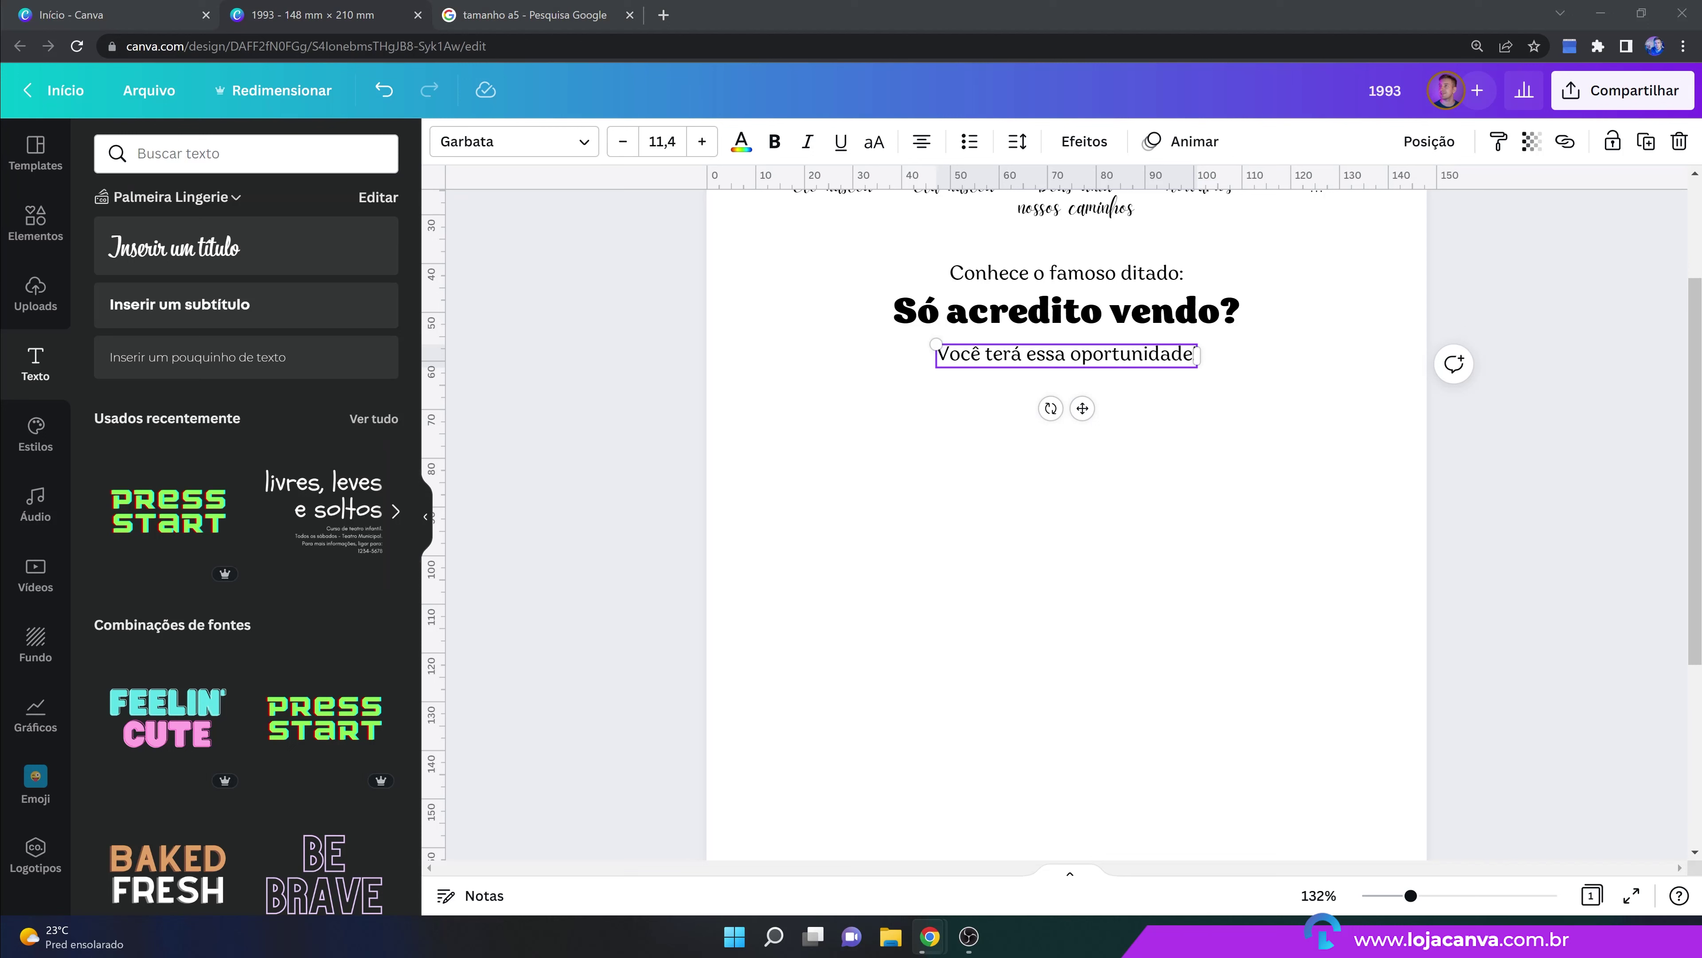
pyautogui.click(316, 311)
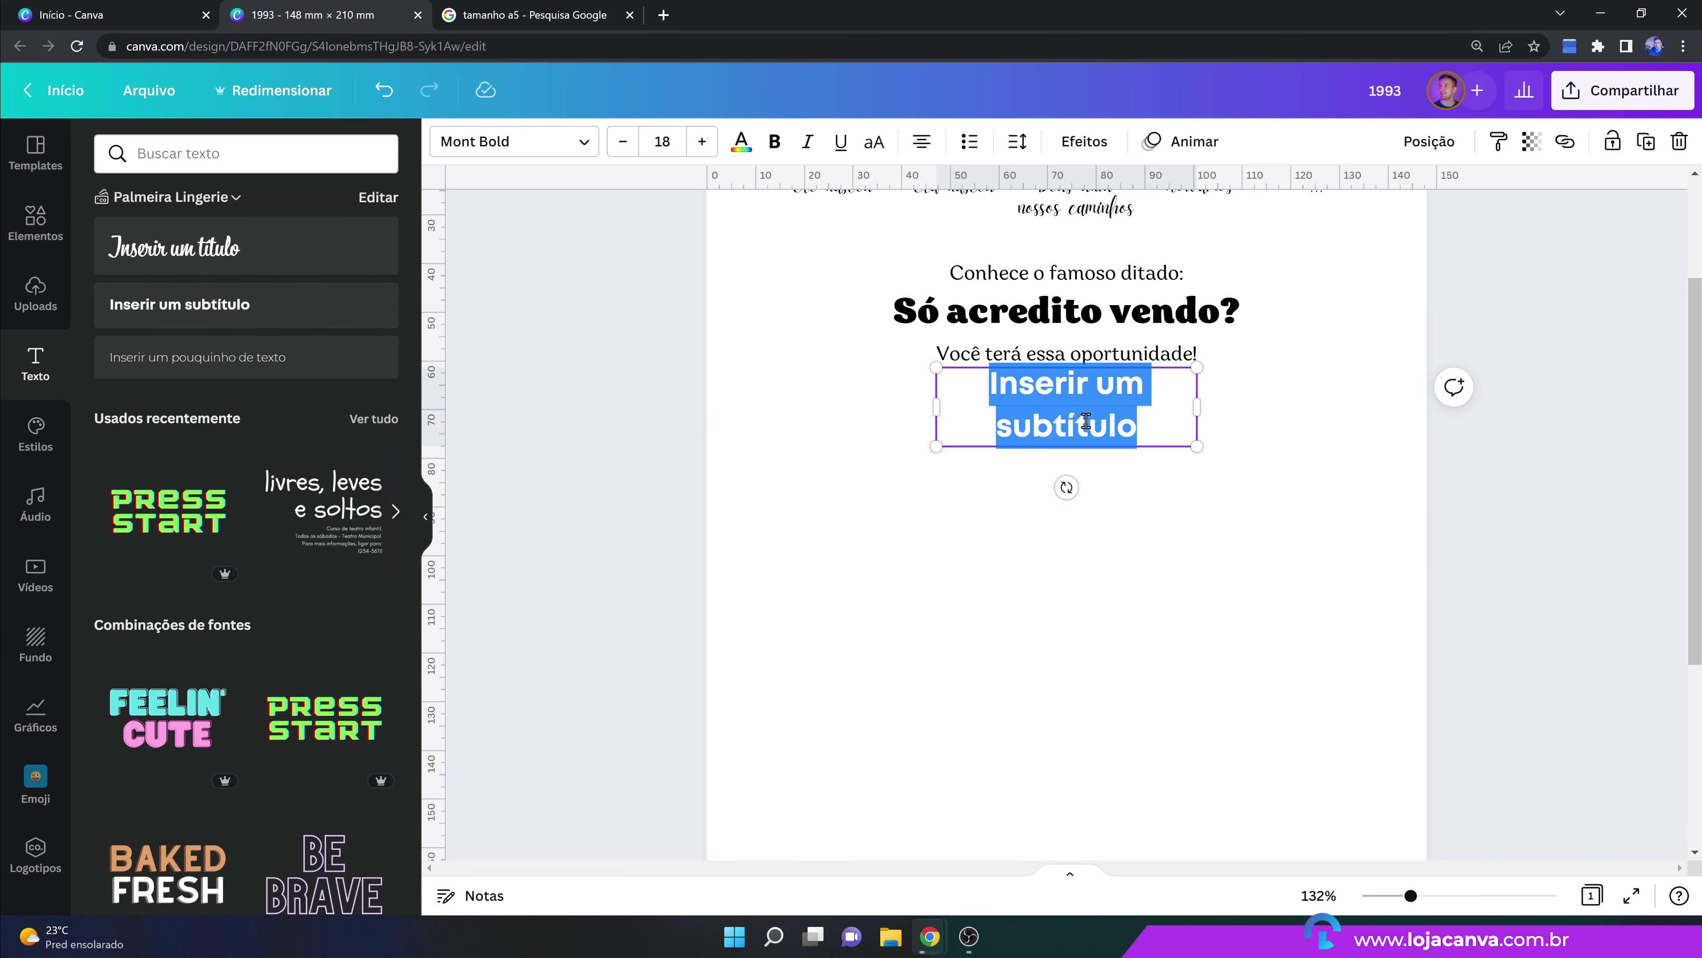
pyautogui.write('João')
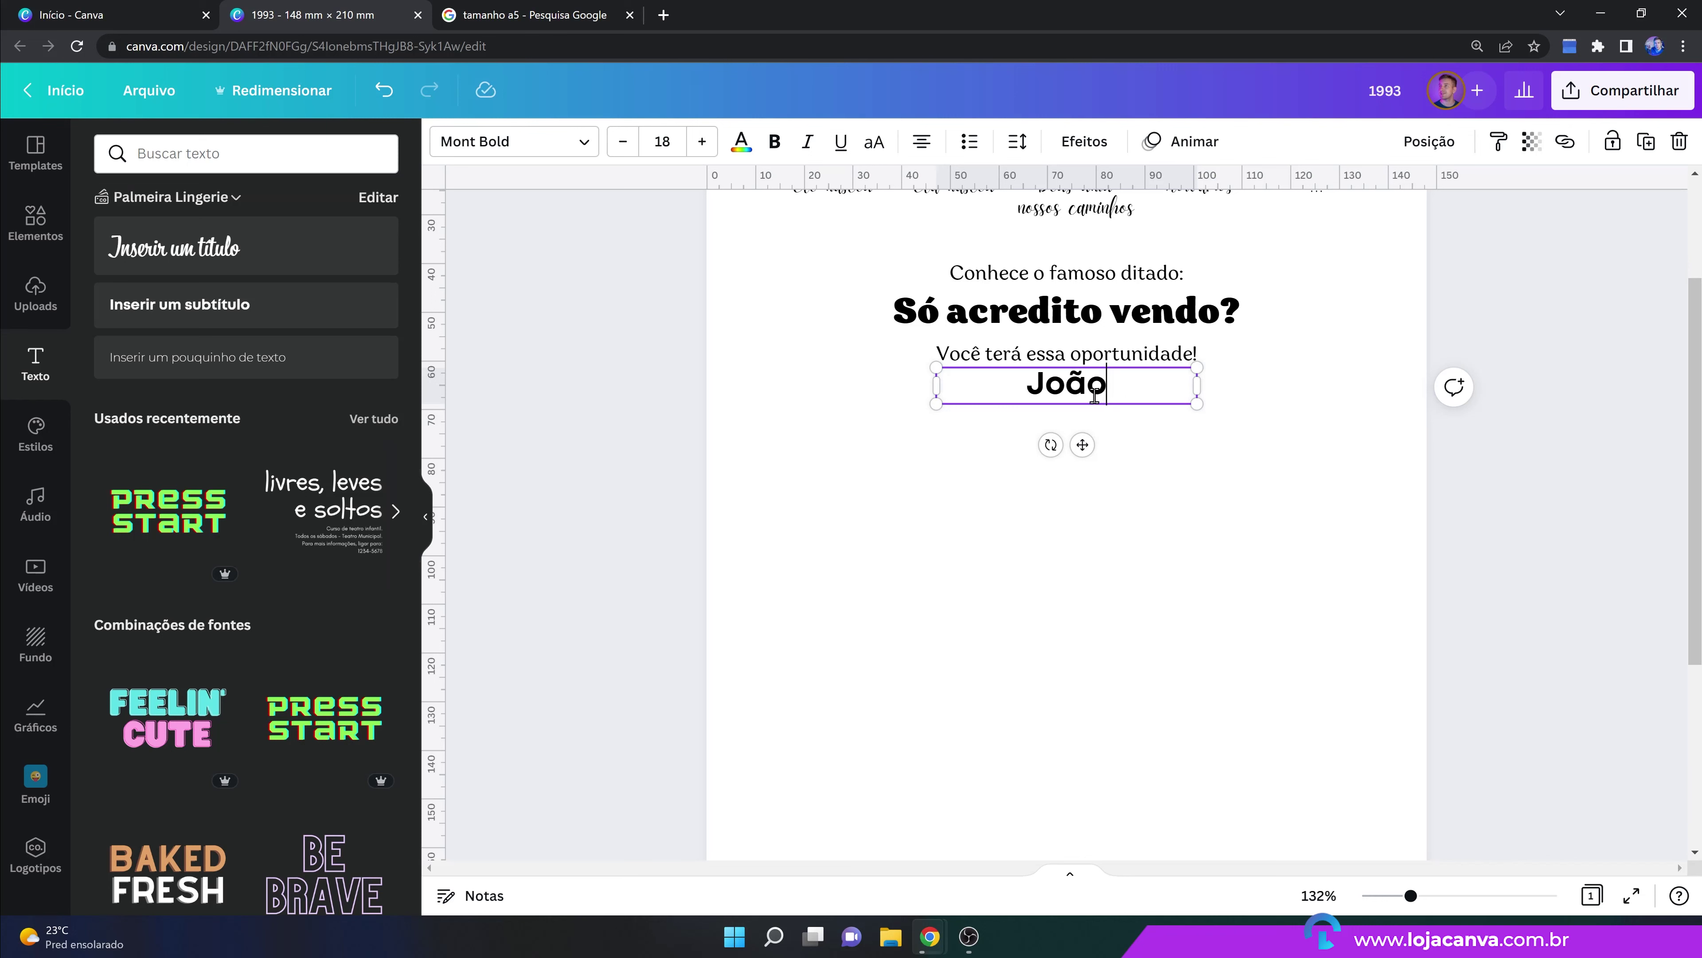
pyautogui.moveTo(1083, 445); pyautogui.dragTo(954, 556)
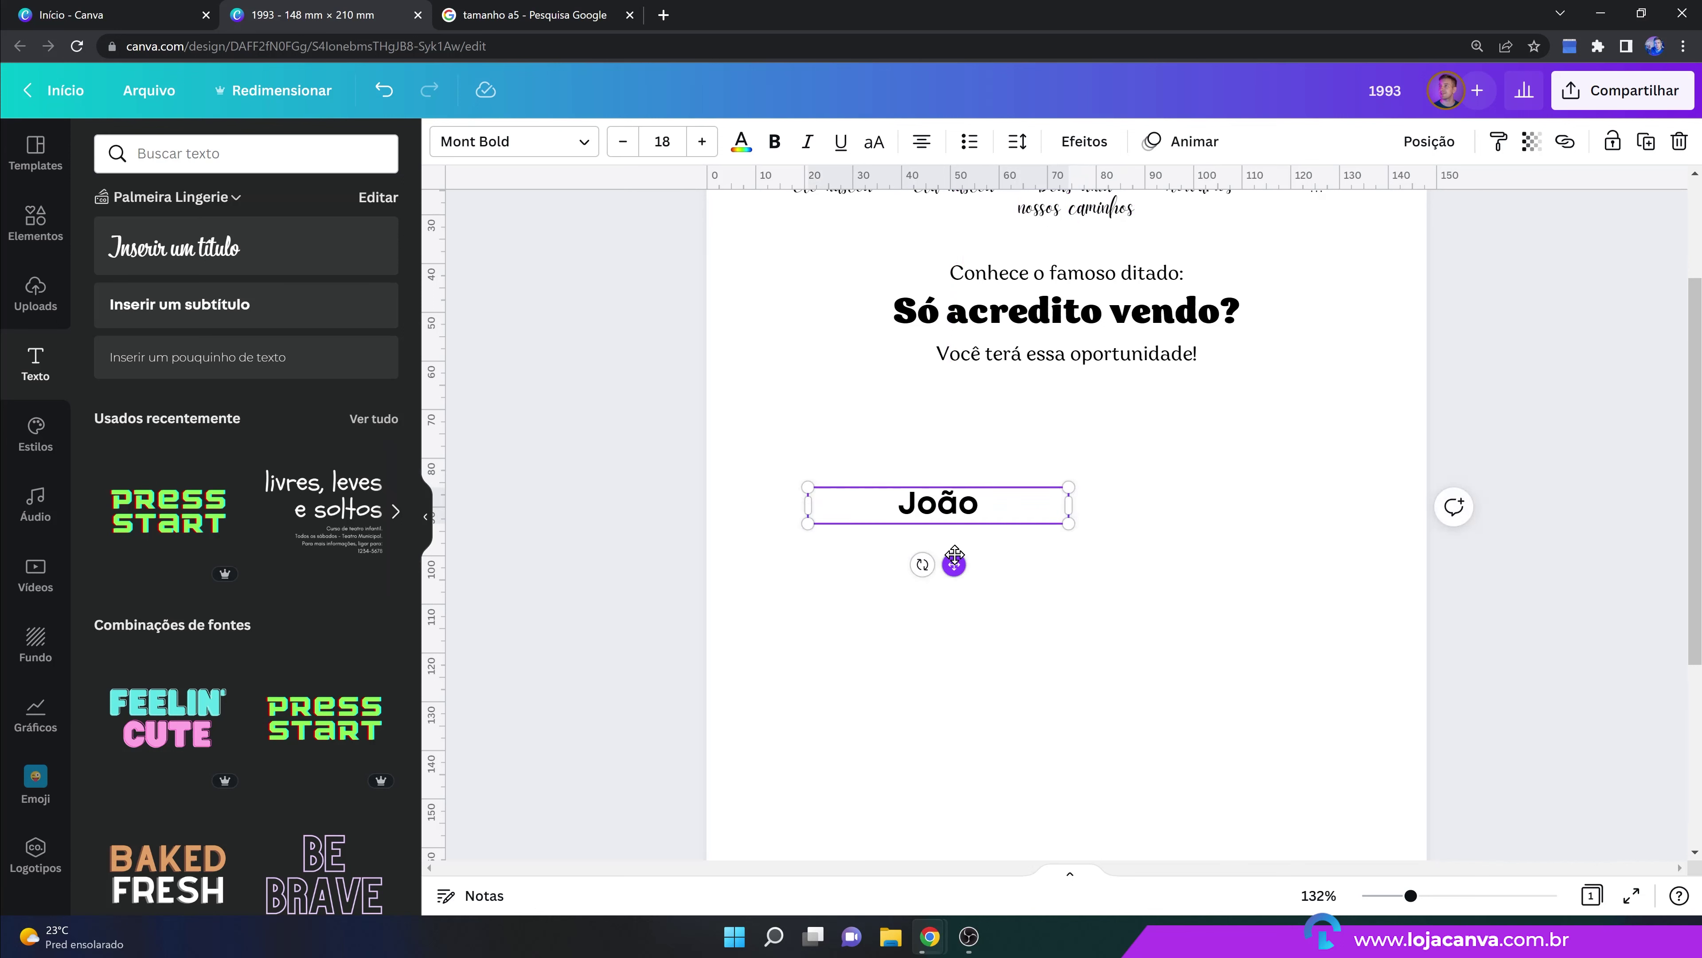
pyautogui.click(1043, 557)
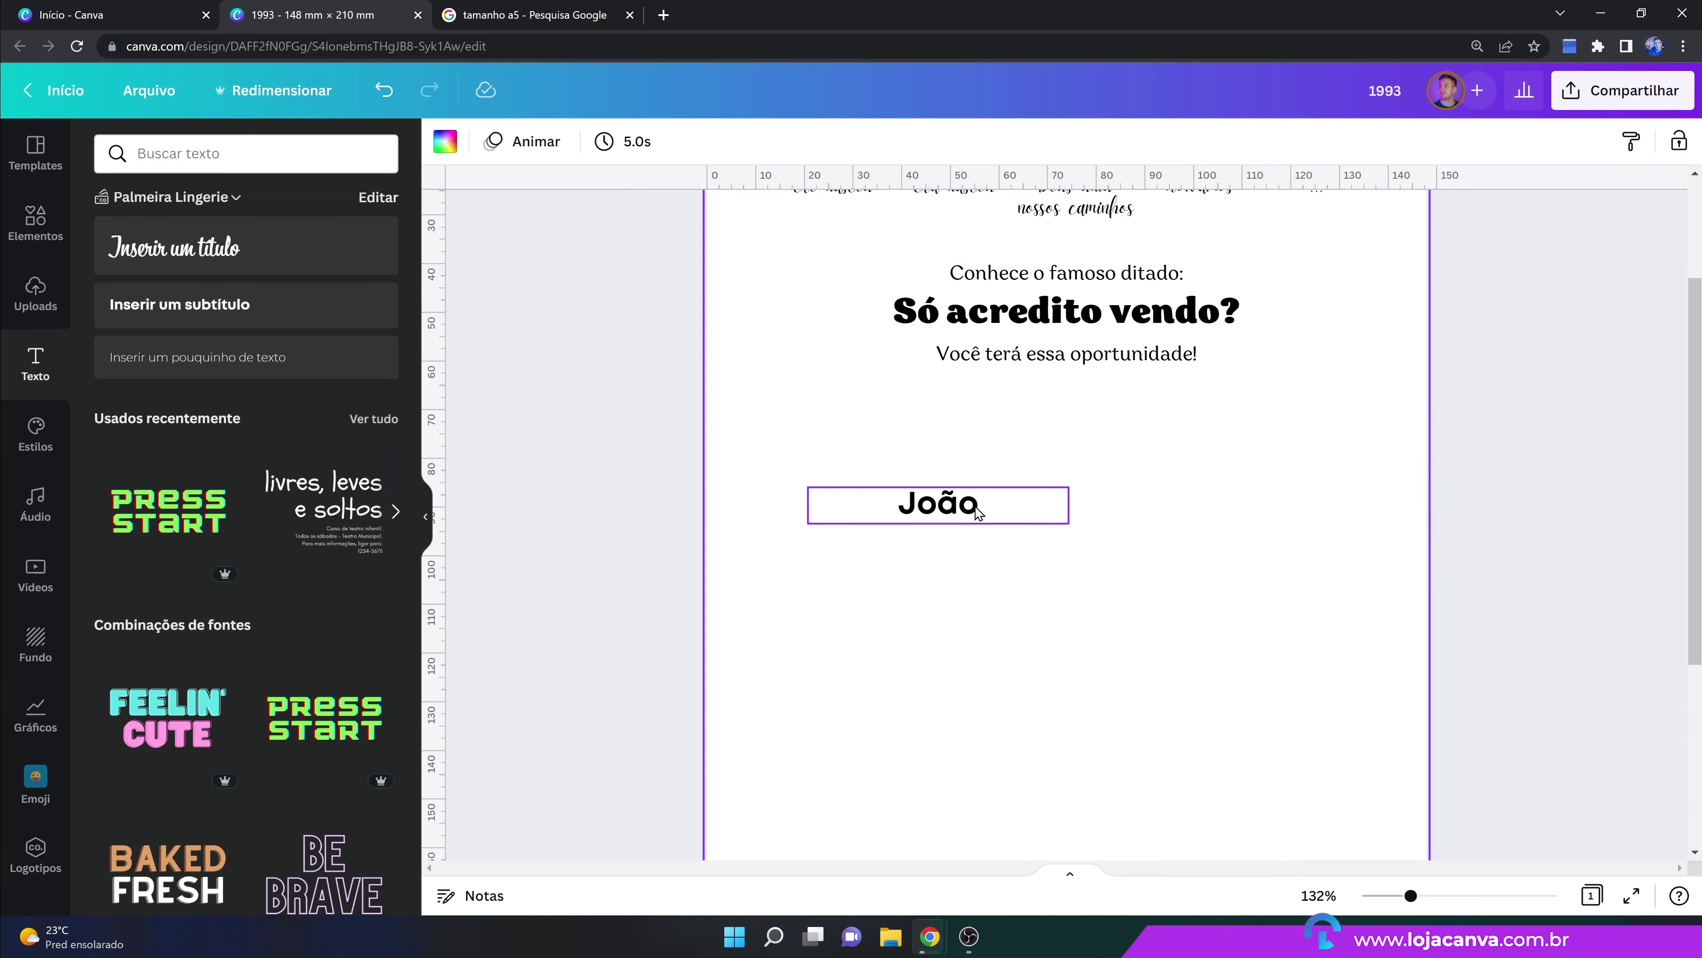
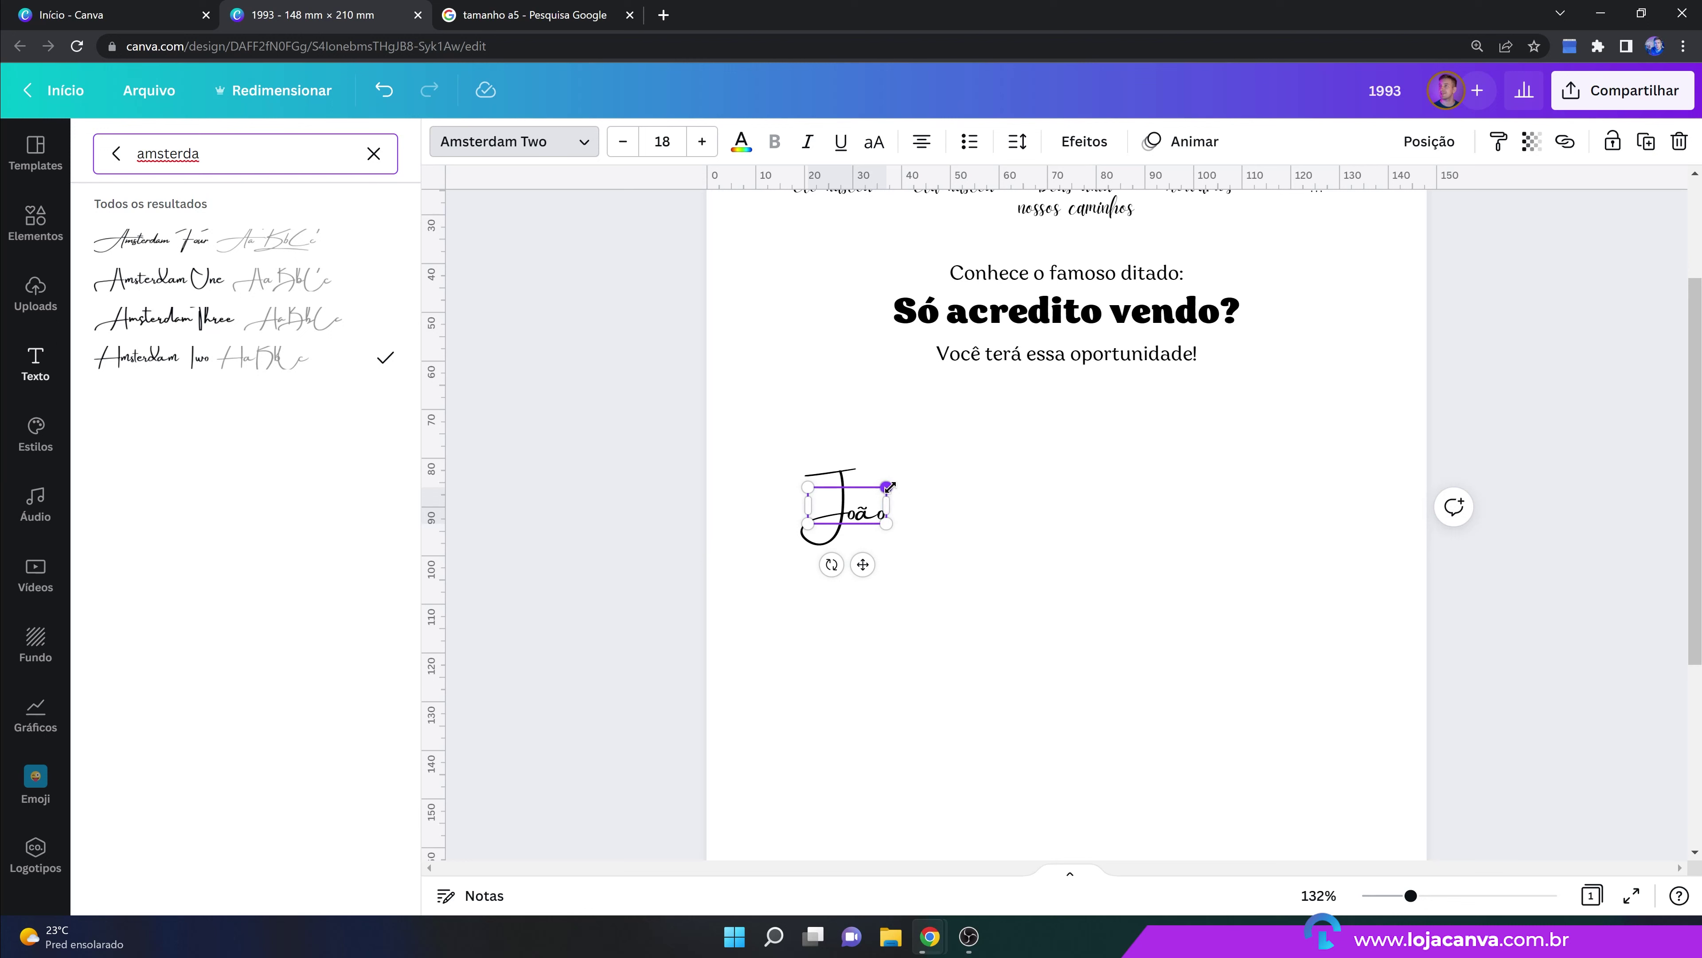
# Enlarge the groom's name to font size 48,6 and move it slightly lower beneath the saying.
pyautogui.moveTo(888, 486); pyautogui.dragTo(1019, 425)
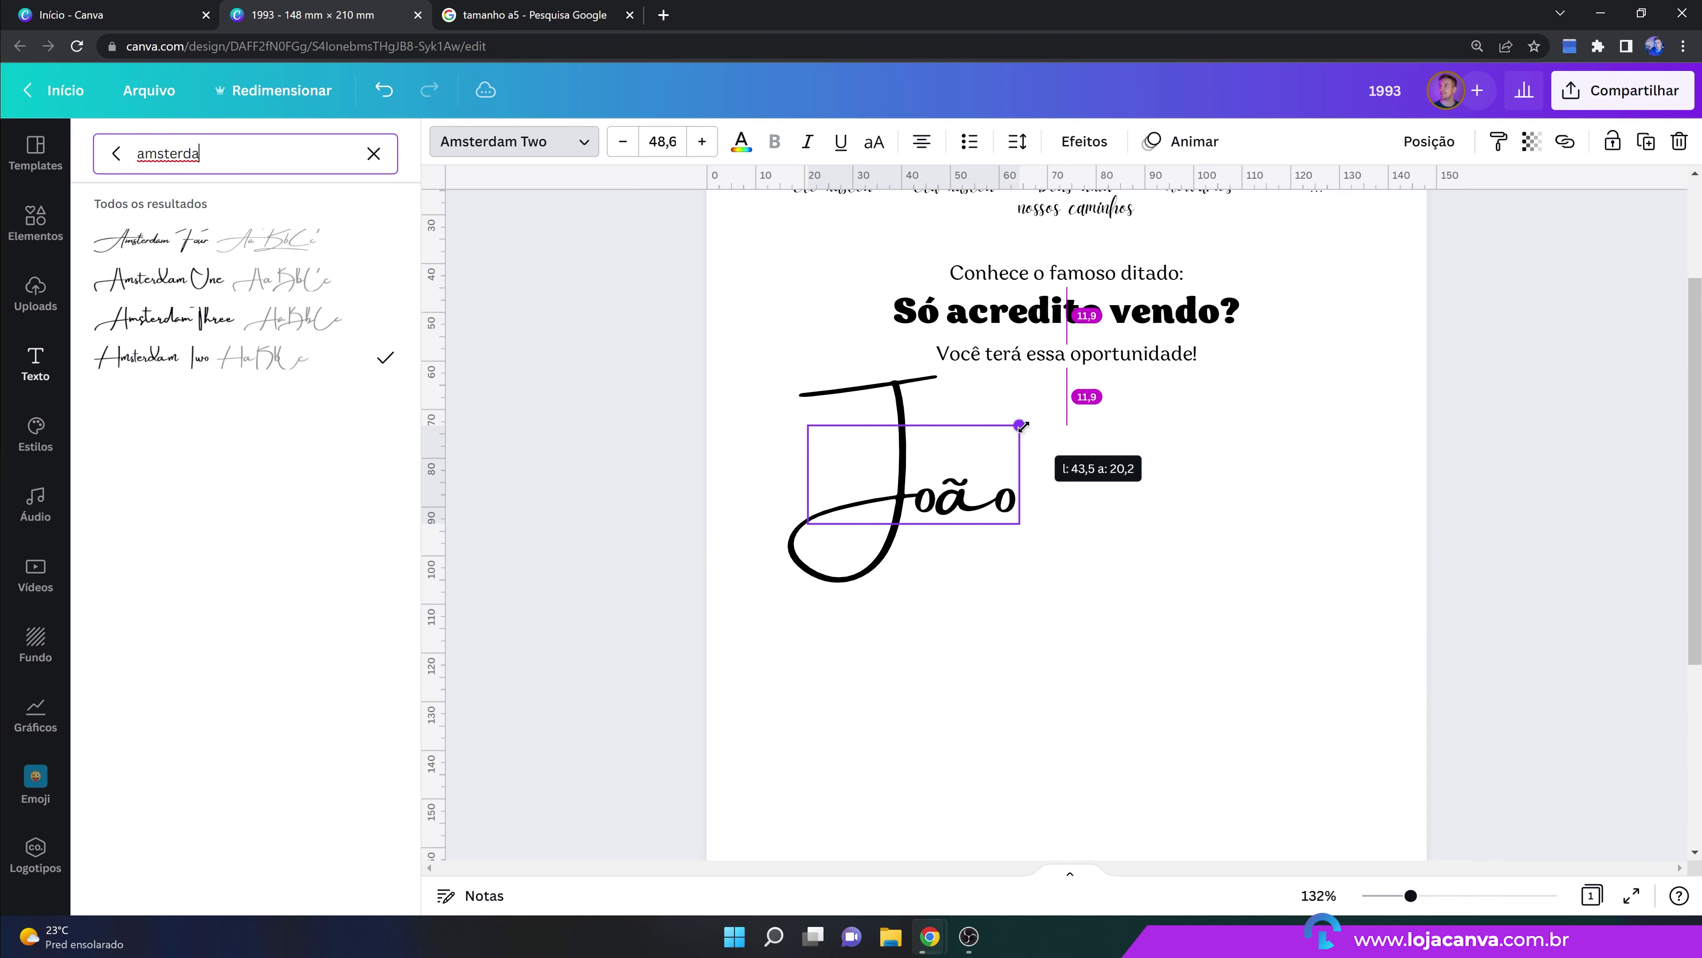
pyautogui.moveTo(979, 493); pyautogui.dragTo(983, 513)
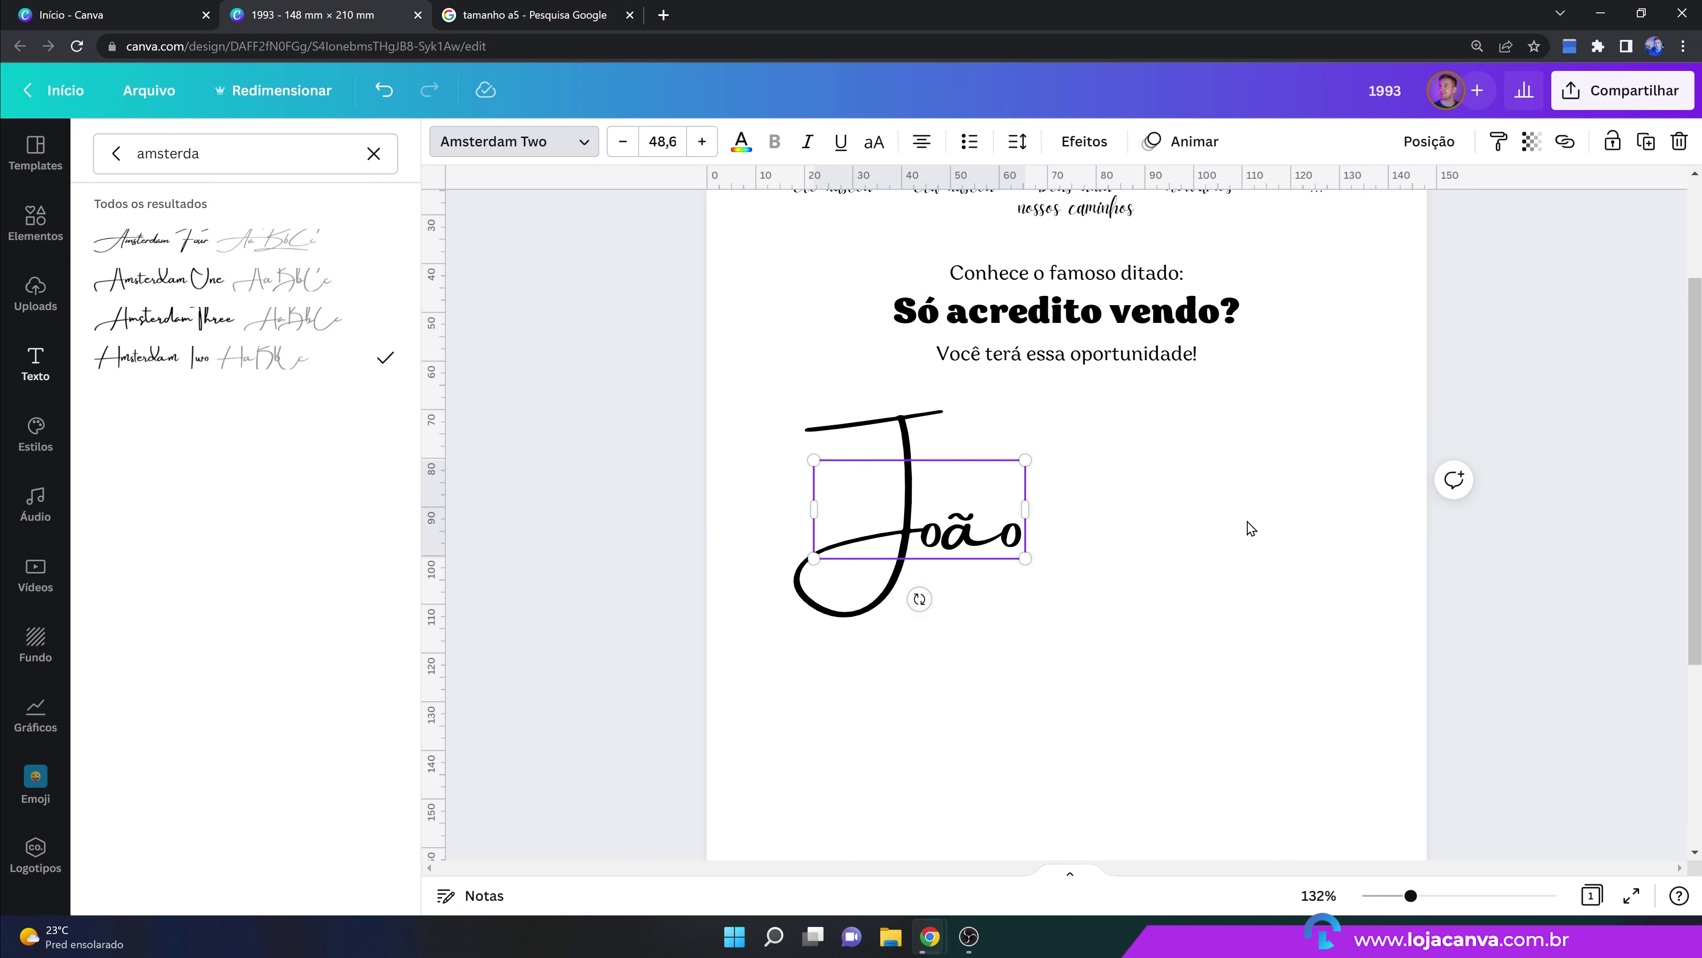
# Widen the groom's name text box, trying an "&" after the name and removing it to leave a blank gap.
pyautogui.doubleClick(1009, 518)
pyautogui.click(1008, 519)
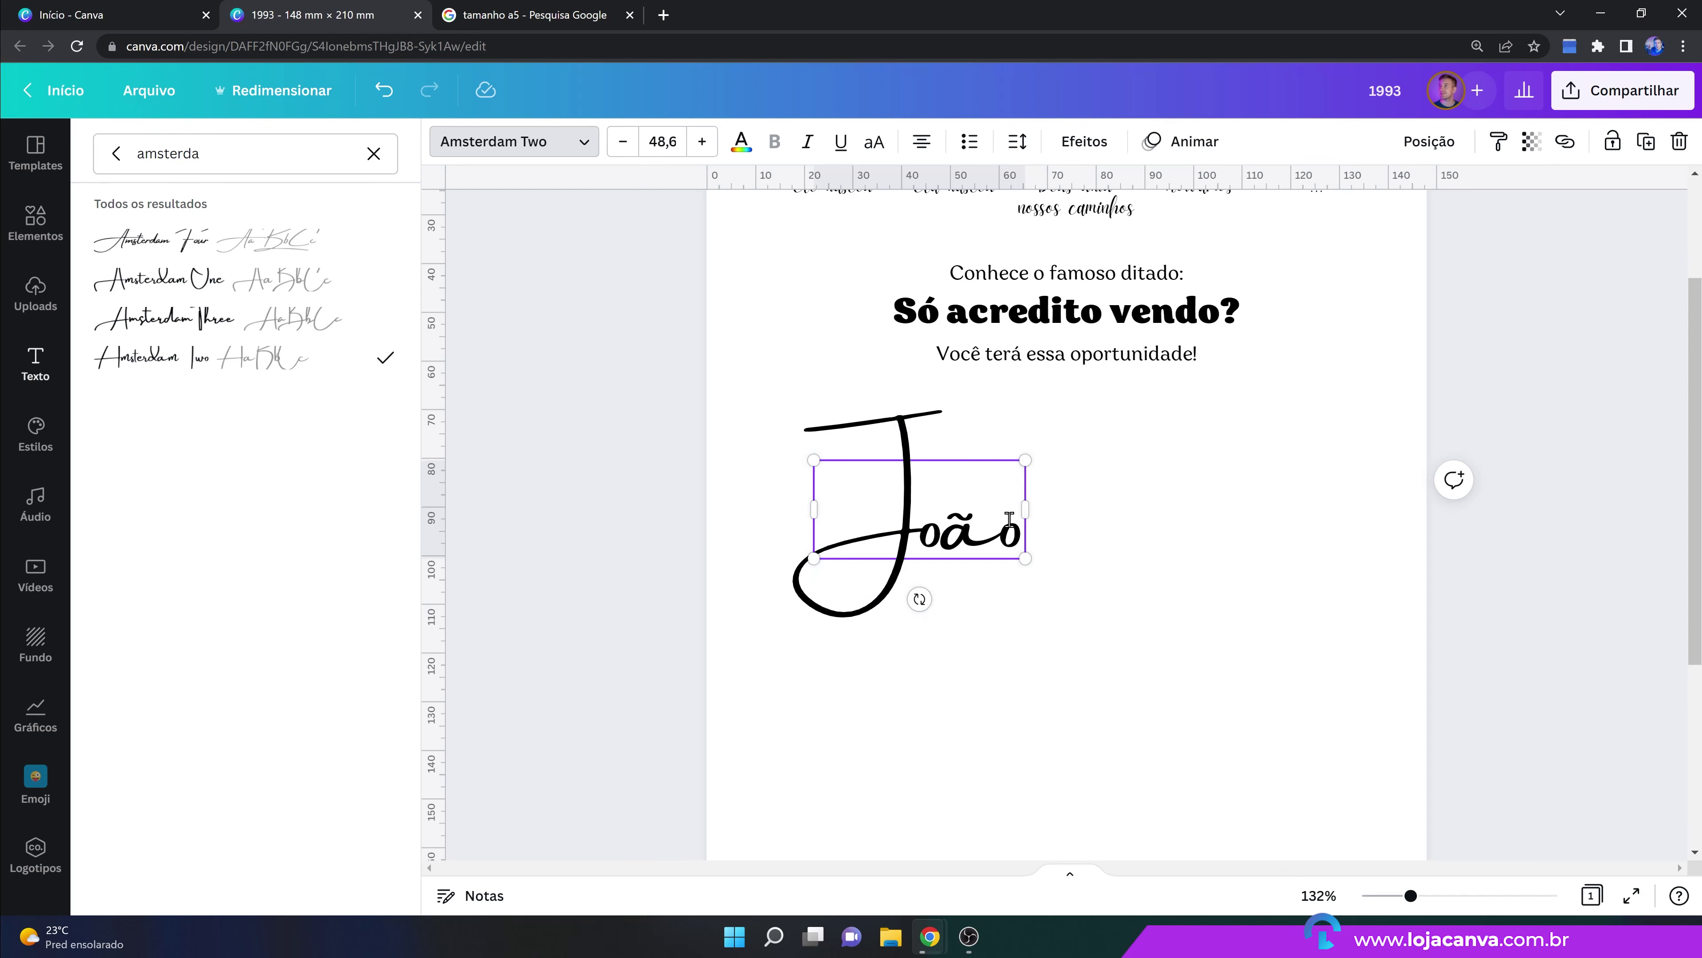
pyautogui.press('Return')
pyautogui.write('&')
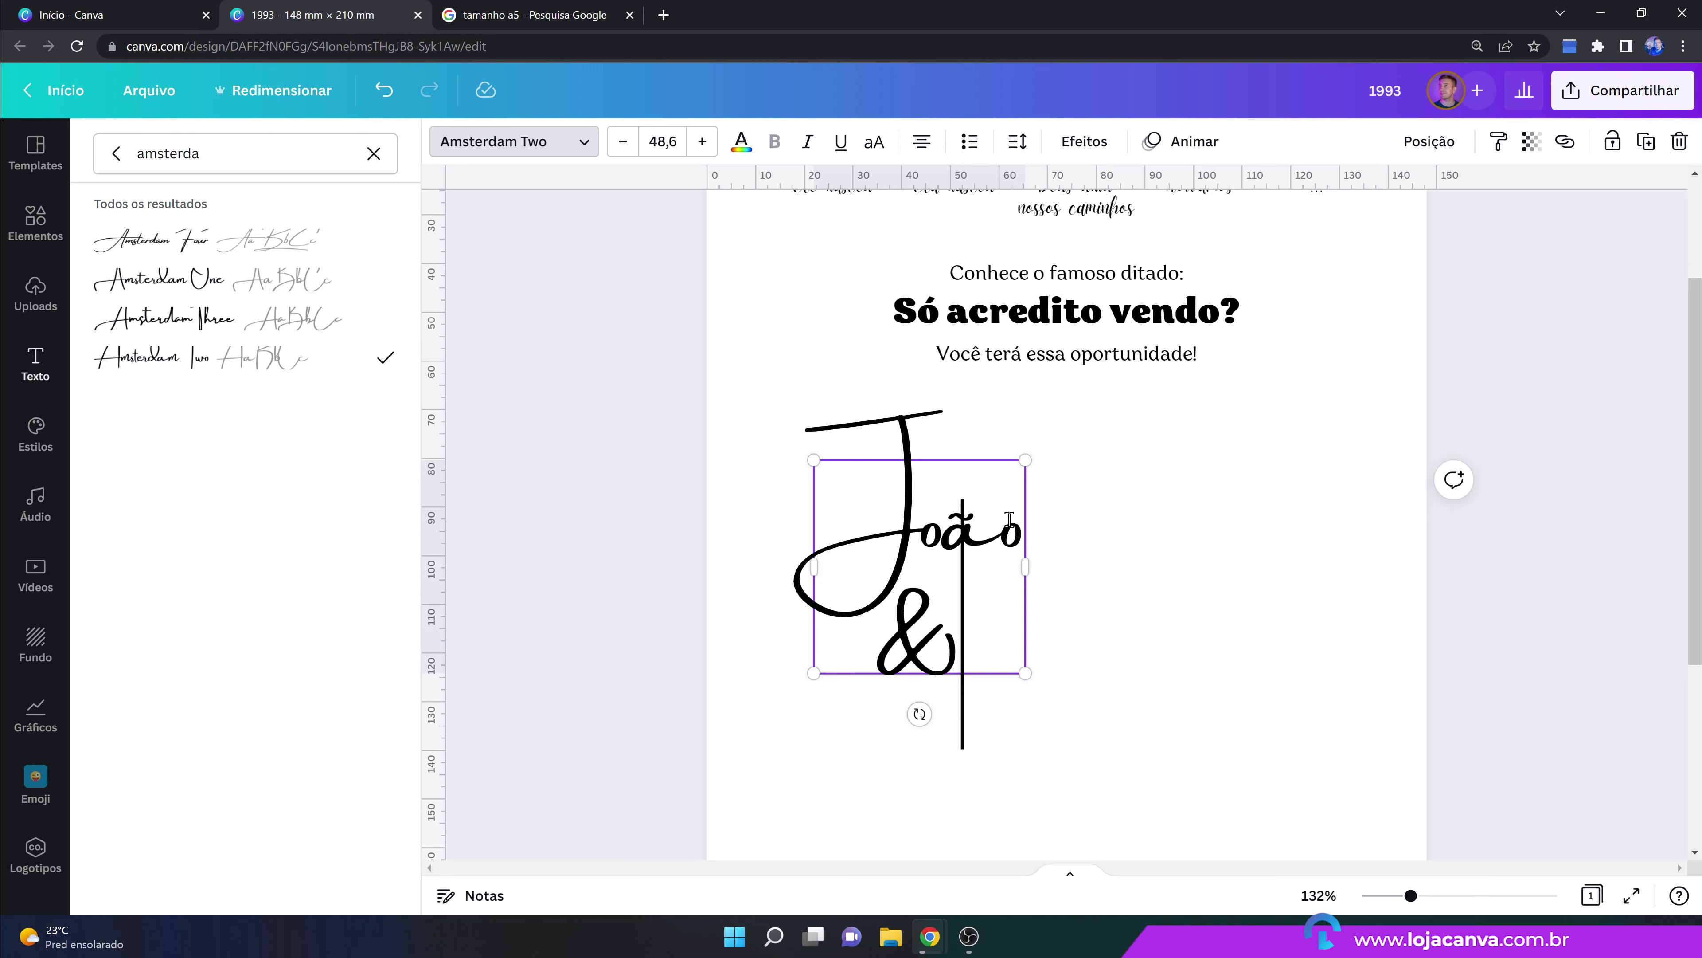
pyautogui.moveTo(1031, 565); pyautogui.dragTo(1313, 565)
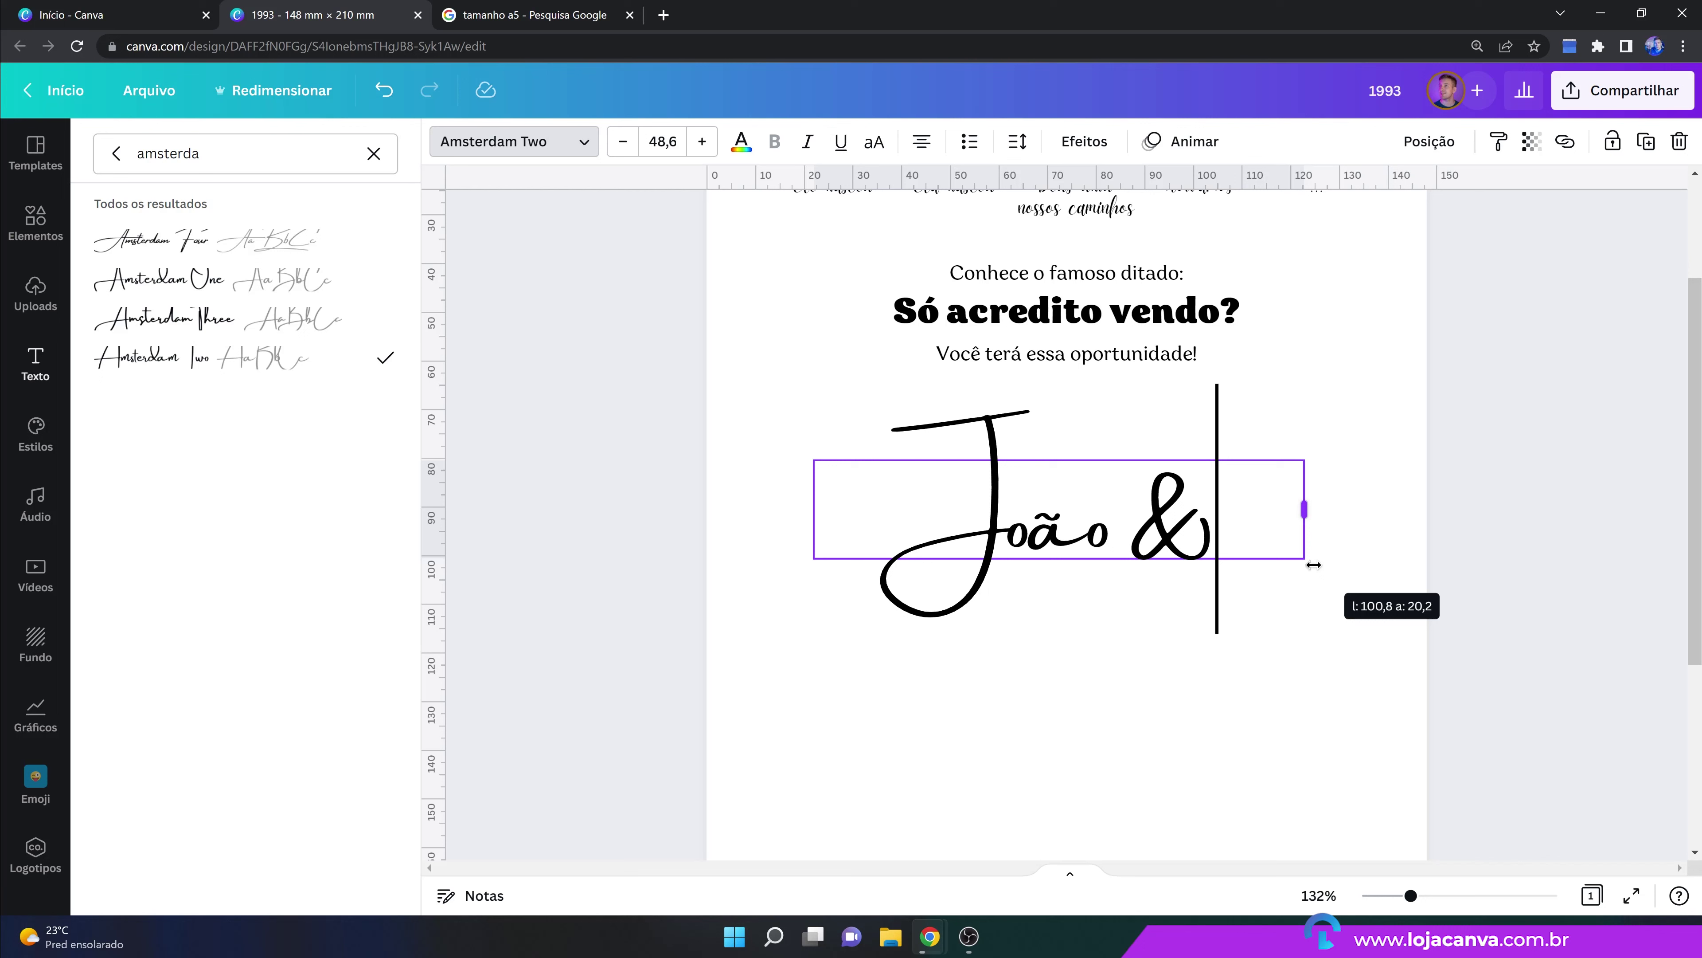
pyautogui.moveTo(1313, 564); pyautogui.dragTo(1233, 561)
pyautogui.press('BackSpace')
pyautogui.press('BackSpace')
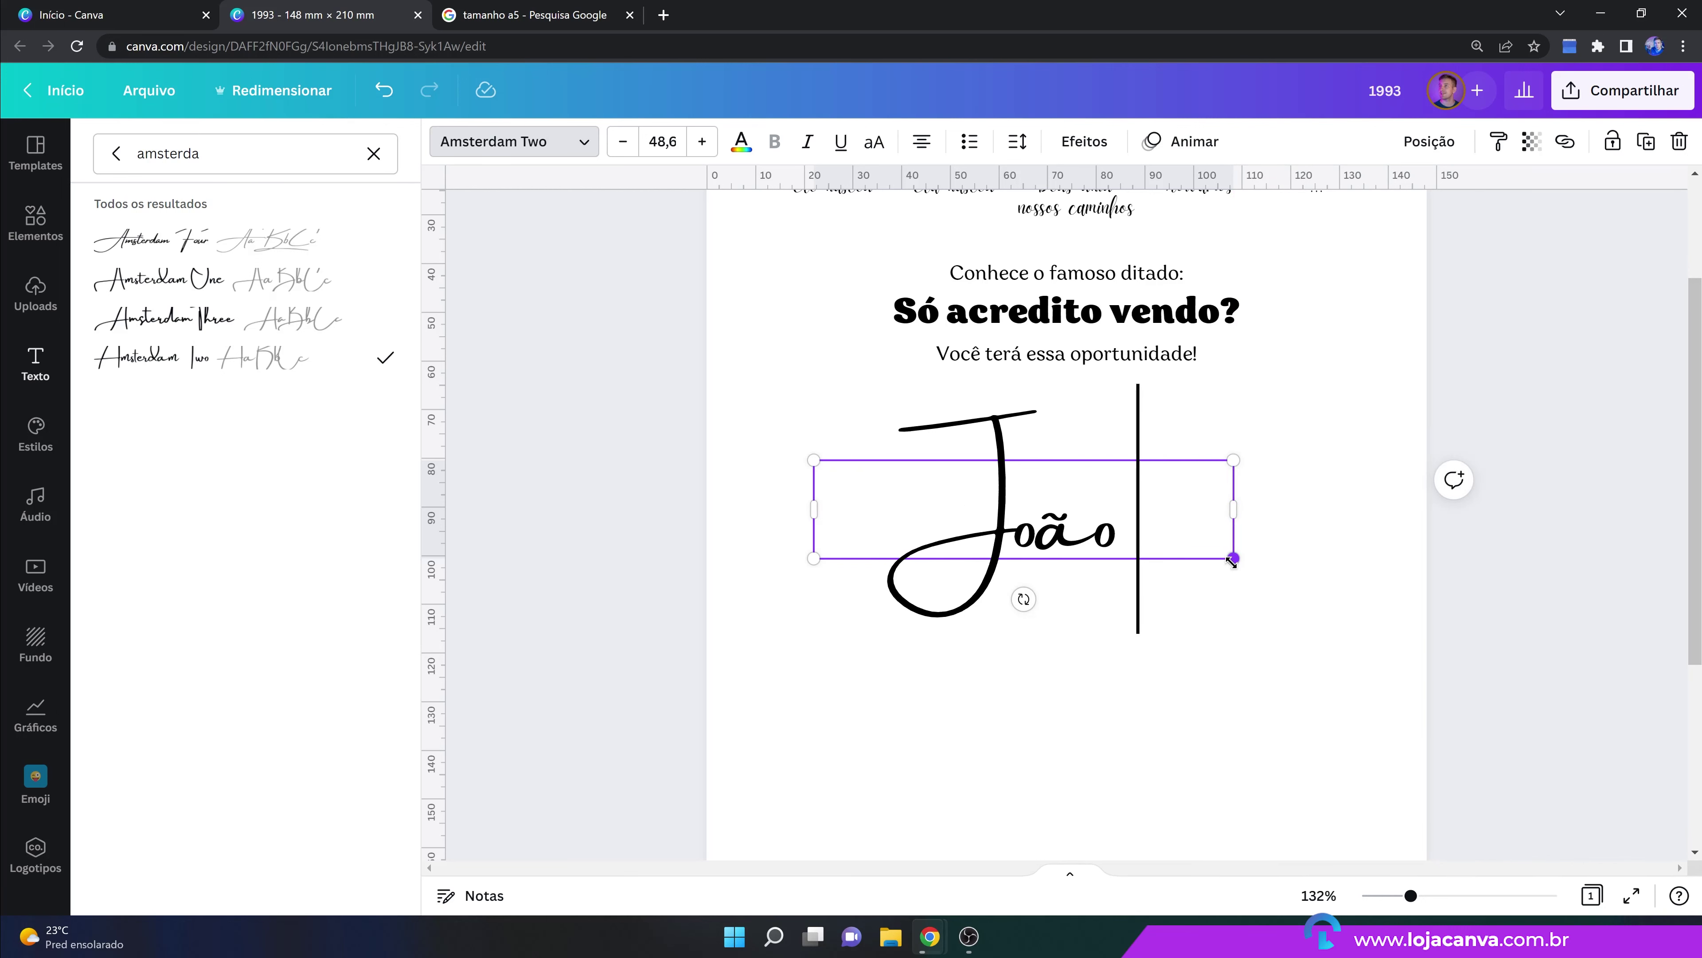
# Add the bride's first name after the gap, widen the box so both names fit on one line, and enlarge them to 50,2.
pyautogui.write('Maria')
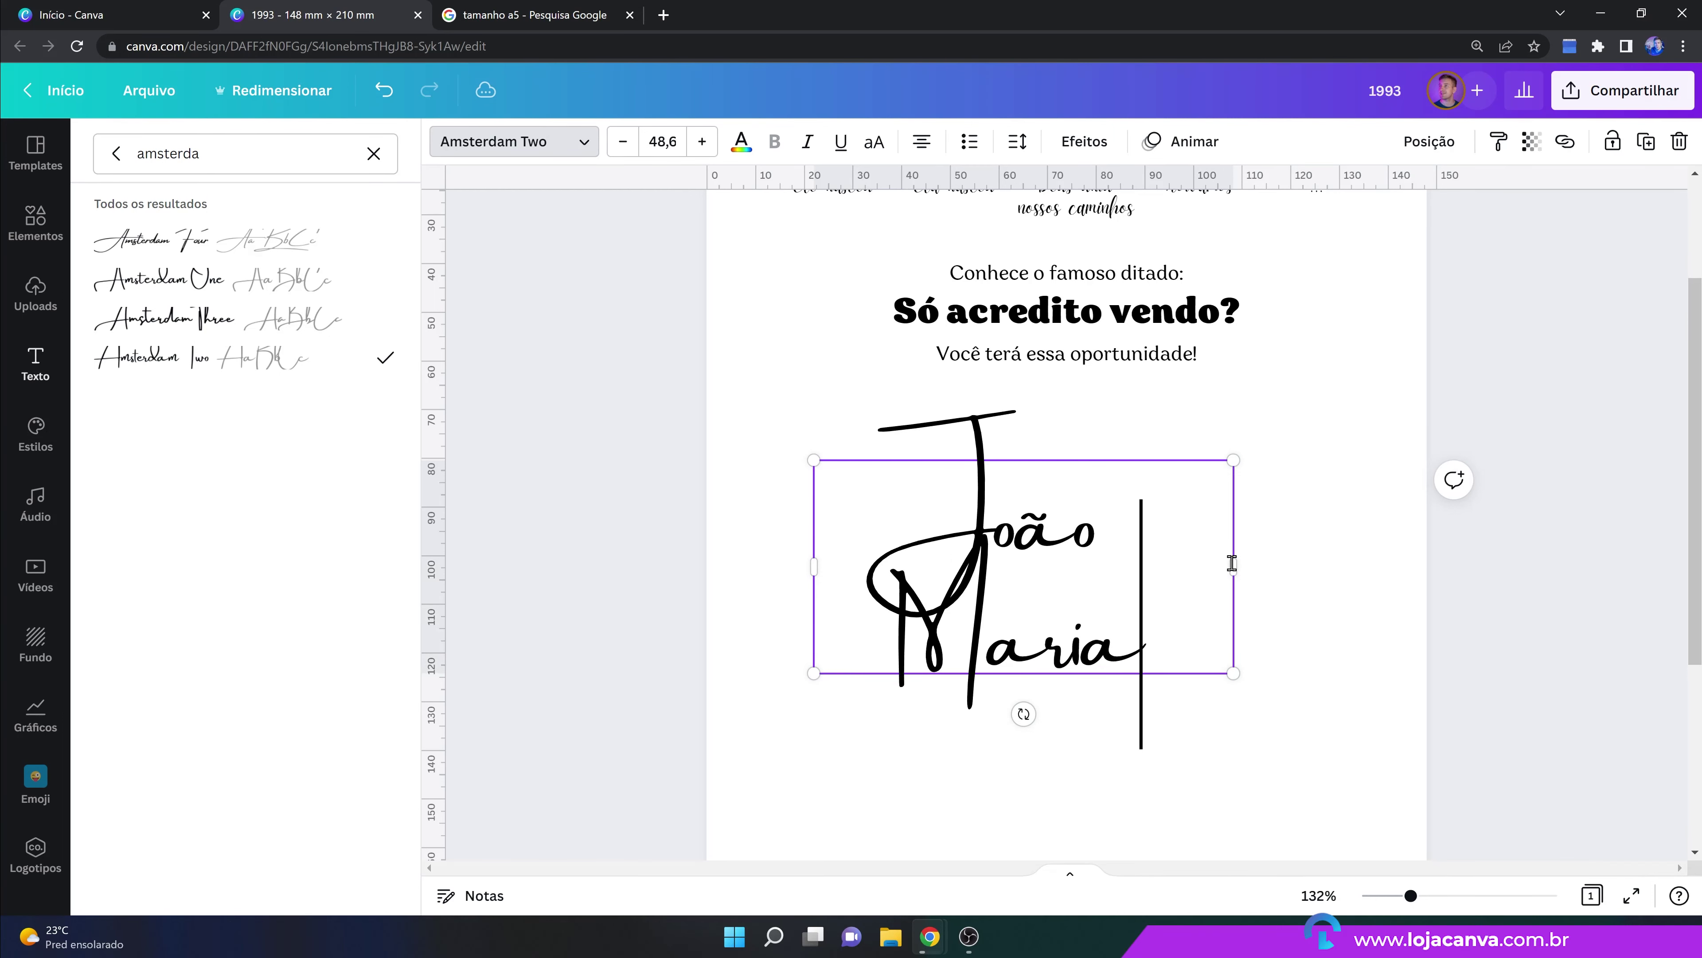
pyautogui.moveTo(1232, 564); pyautogui.dragTo(1369, 511)
pyautogui.click(1049, 531)
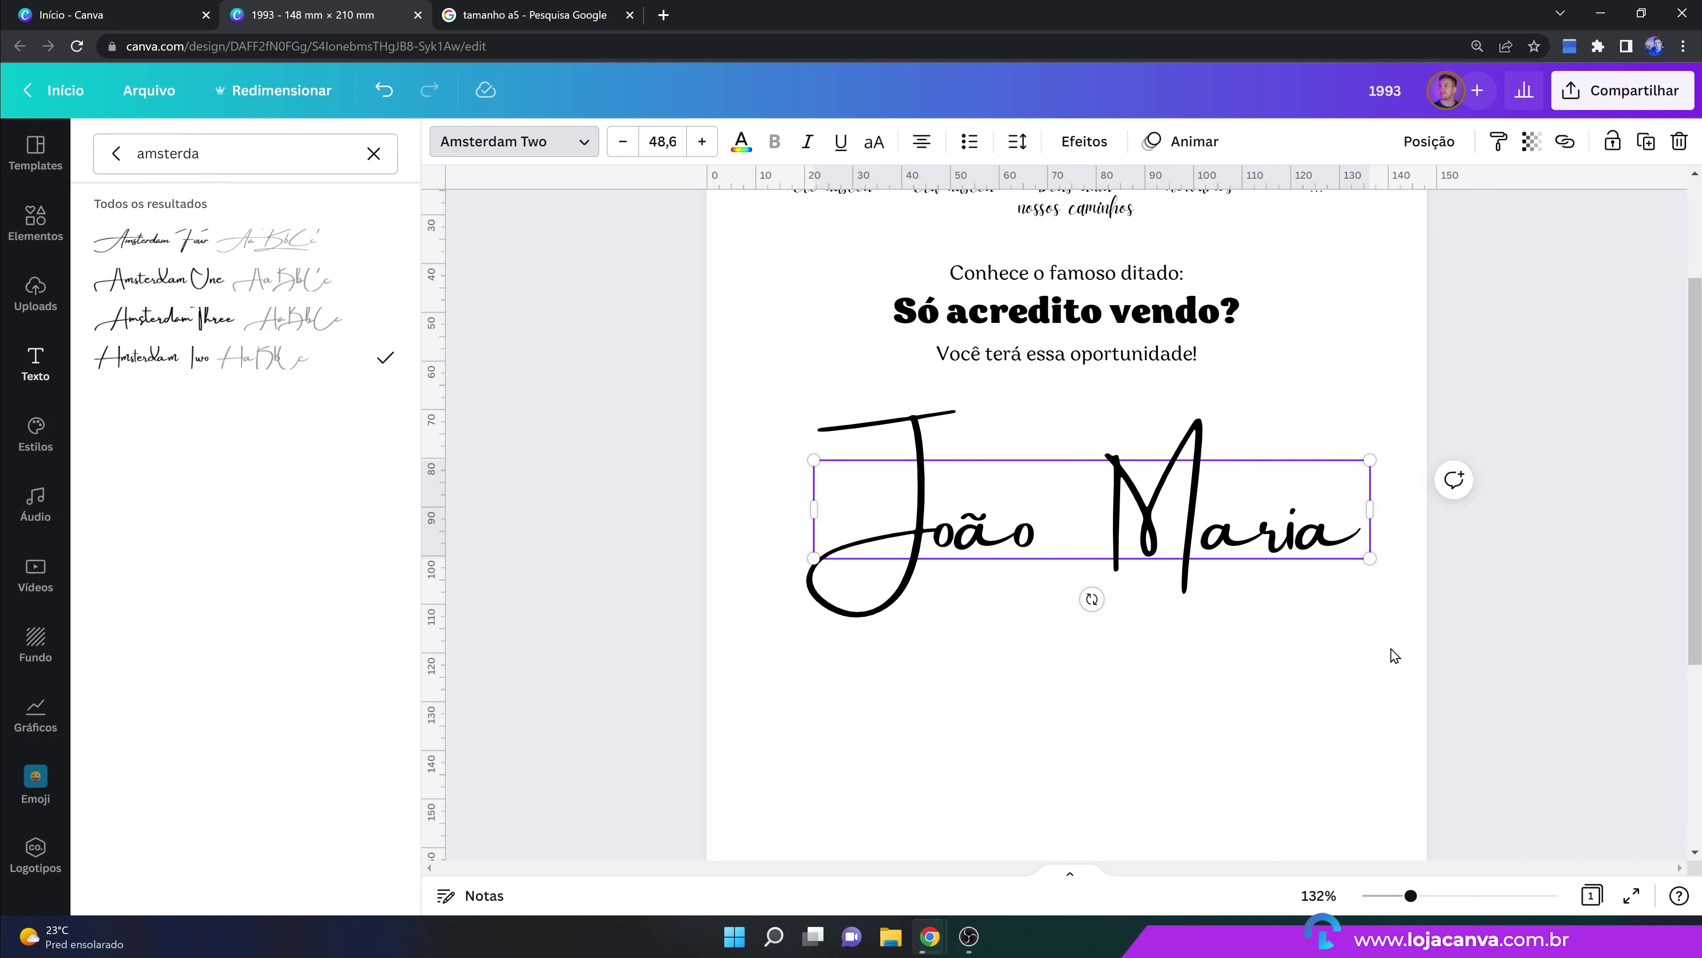
pyautogui.moveTo(1370, 460); pyautogui.dragTo(1387, 456)
pyautogui.click(1523, 560)
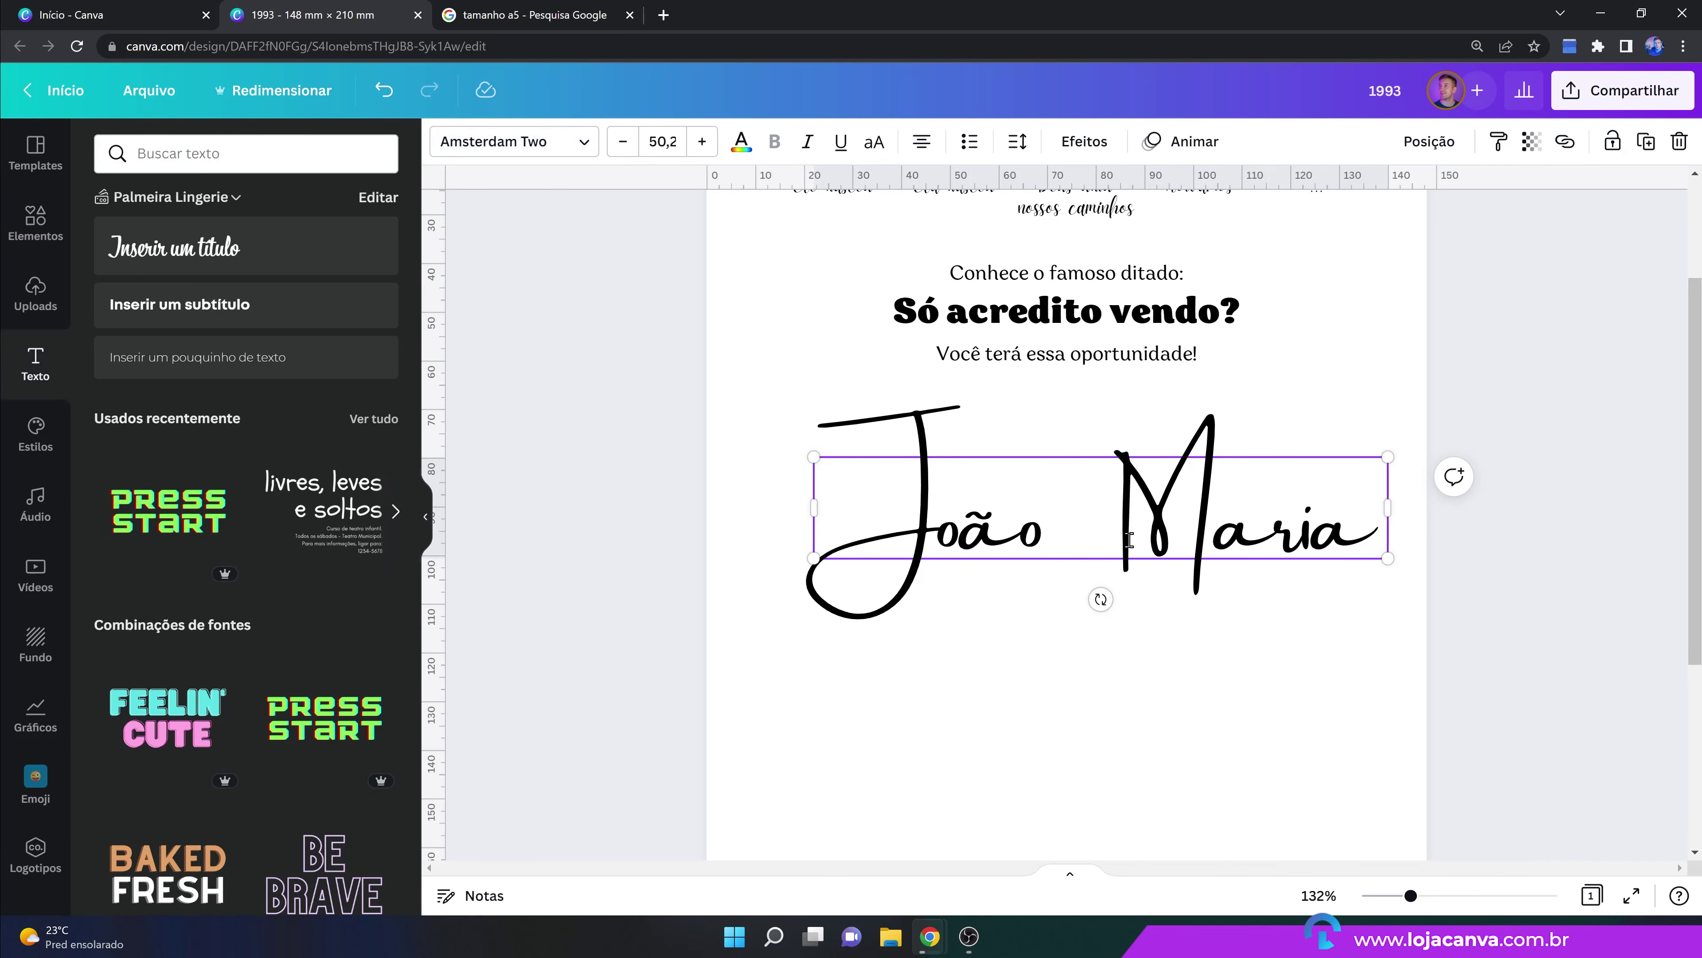
# Move the couple's names text box slightly left and up so it is centred on the page beneath the saying.
pyautogui.moveTo(1247, 519); pyautogui.dragTo(1172, 514)
pyautogui.click(1399, 572)
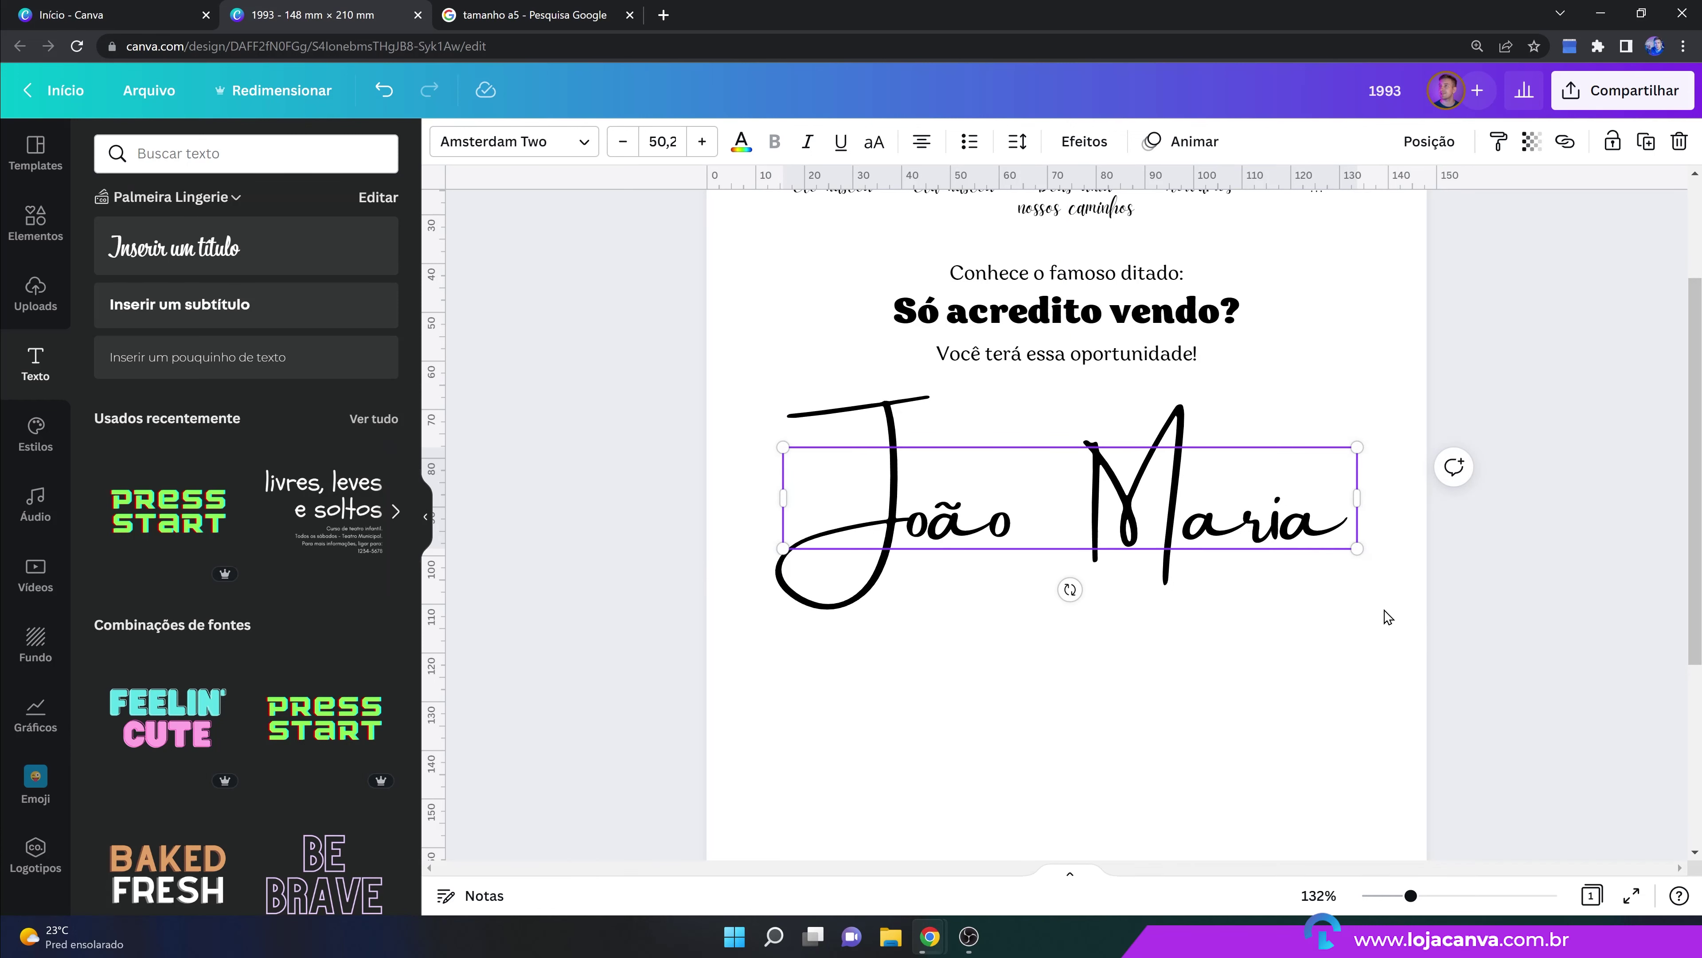
pyautogui.click(1489, 628)
pyautogui.scroll(2, 1485, 654)
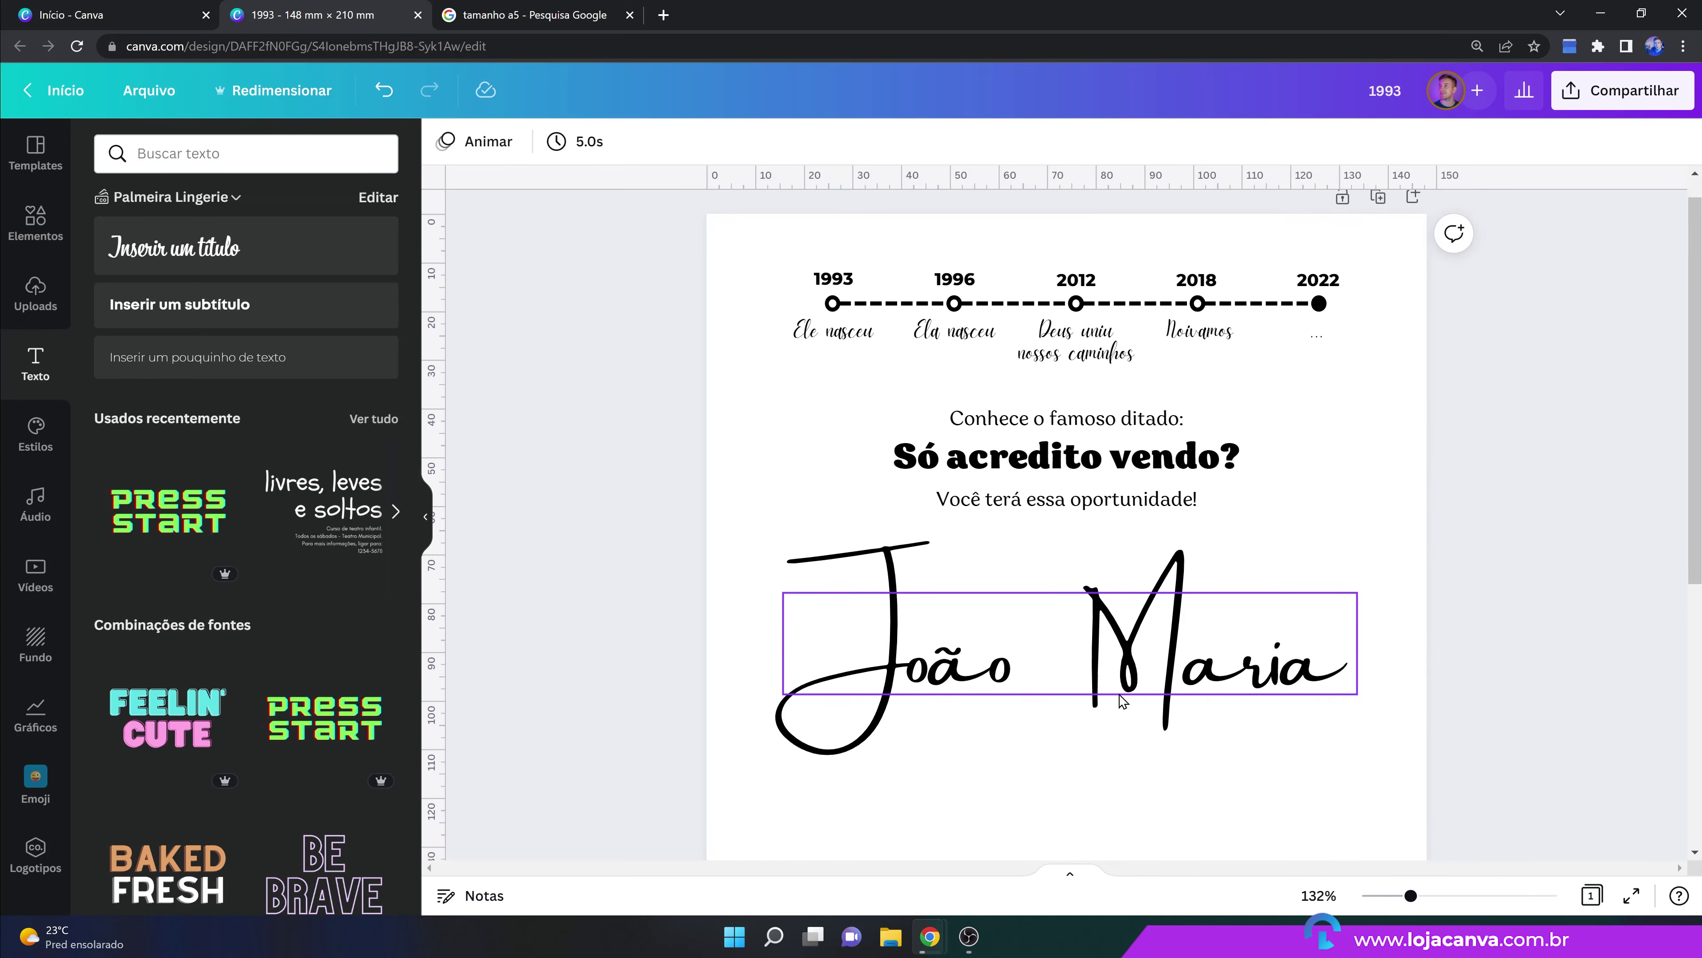
# Duplicate the couple's names text box, place the copy below the original, and replace its text with "&".
pyautogui.click(1123, 701)
pyautogui.scroll(-2, 1311, 722)
pyautogui.click(1644, 142)
pyautogui.moveTo(1166, 539); pyautogui.dragTo(1166, 696)
pyautogui.tripleClick(1167, 696)
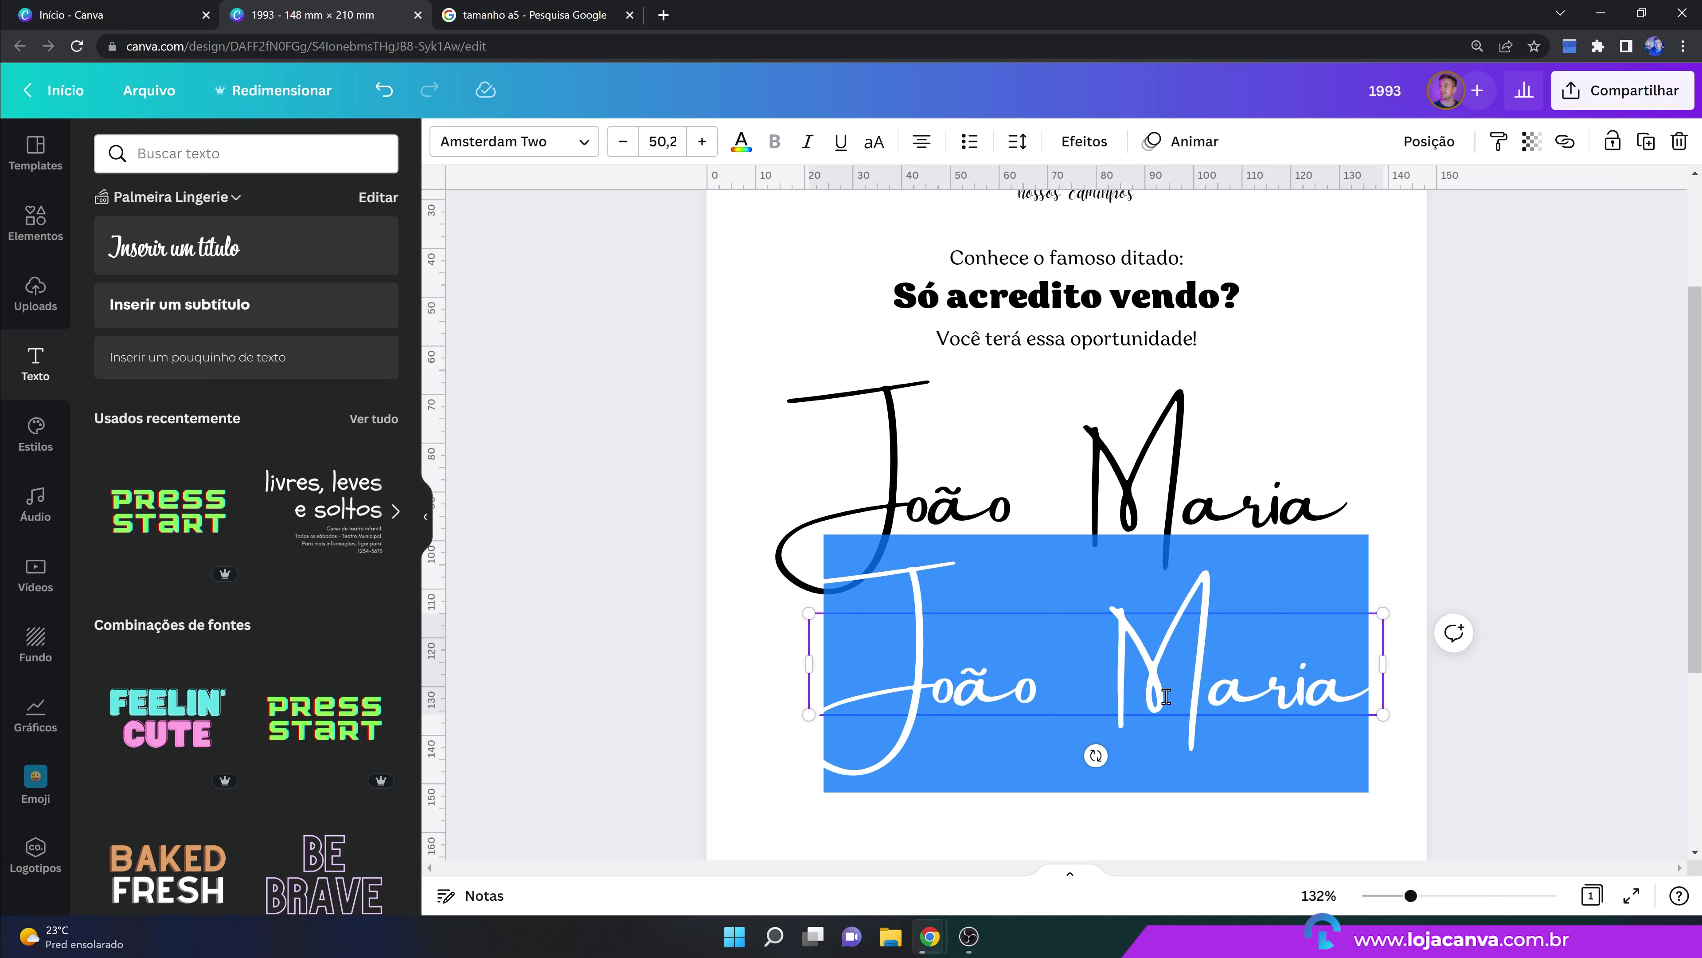
pyautogui.write('&')
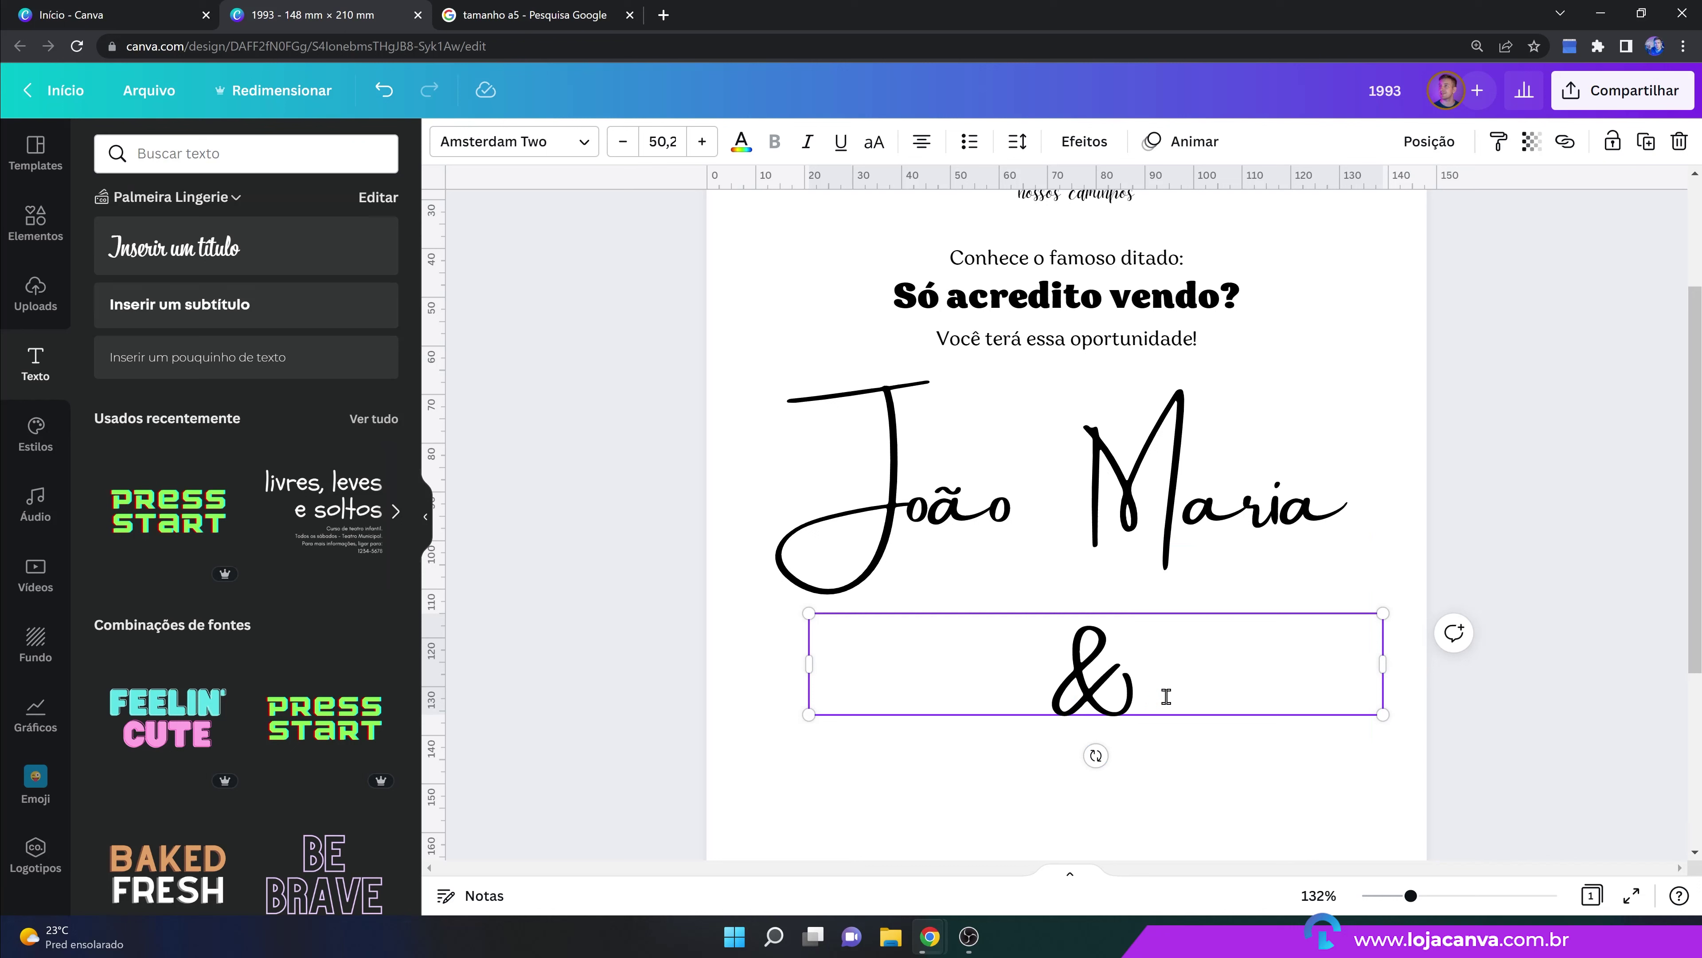
pyautogui.click(1298, 783)
# Shrink the "&" to font size 33,4 and fit it into the gap between the two names.
pyautogui.click(1314, 695)
pyautogui.moveTo(1383, 715); pyautogui.dragTo(1053, 494)
pyautogui.moveTo(1098, 441); pyautogui.dragTo(1082, 457)
pyautogui.click(1077, 535)
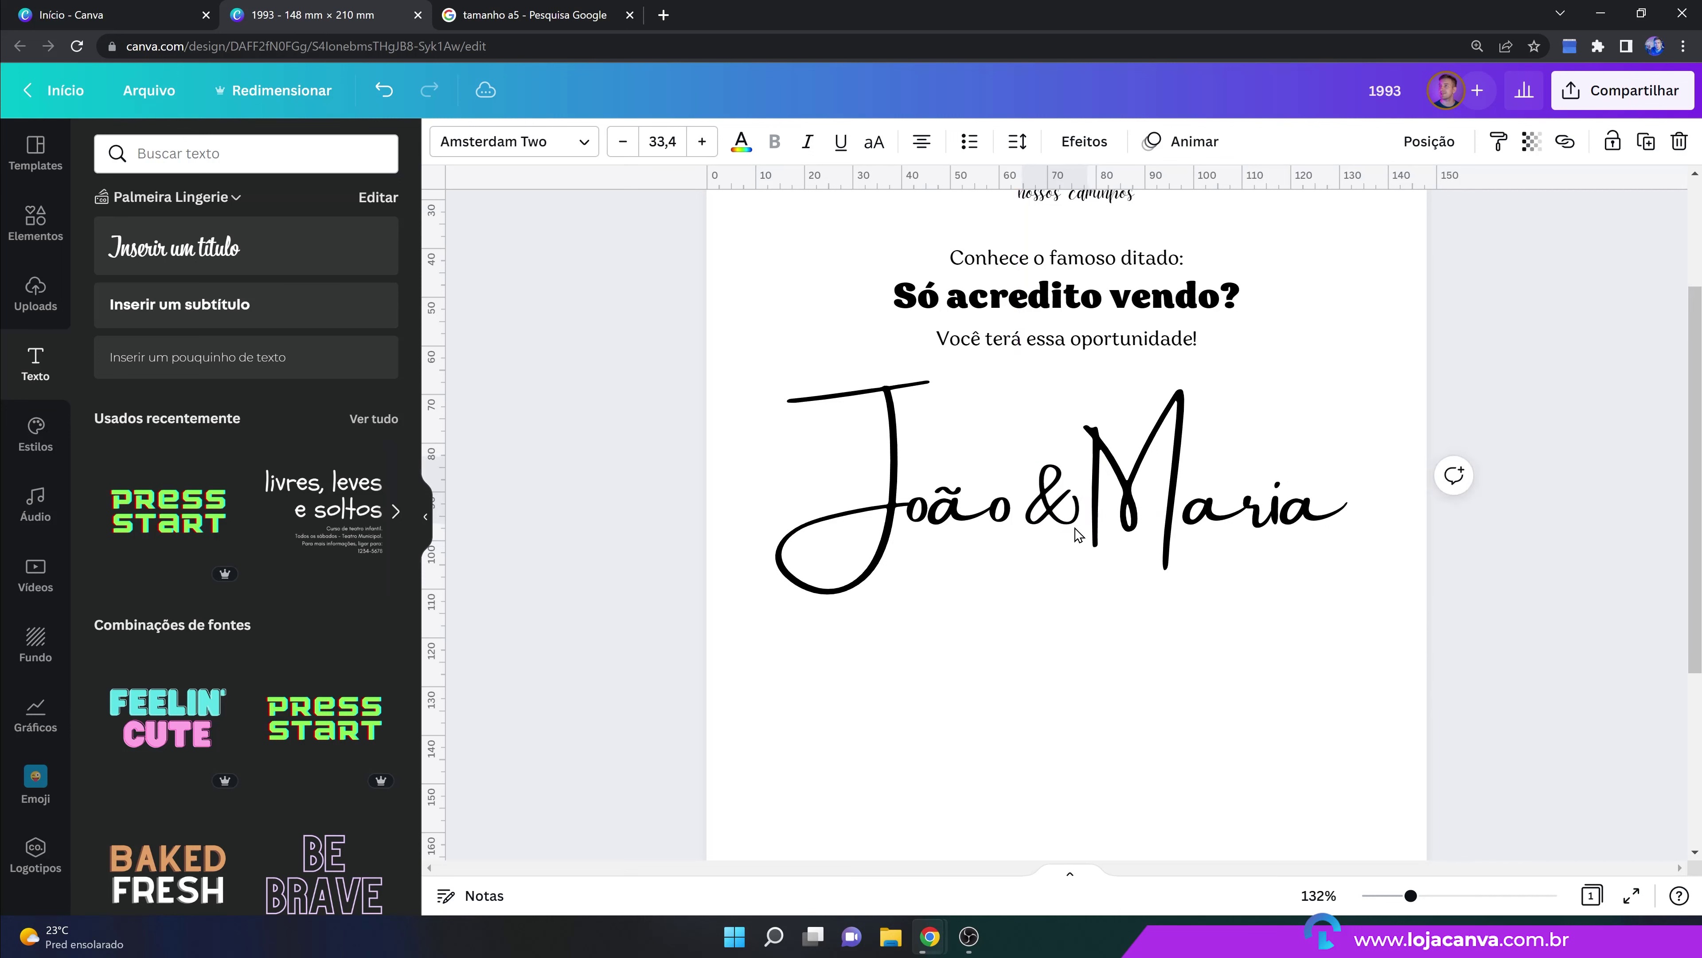
pyautogui.click(1074, 517)
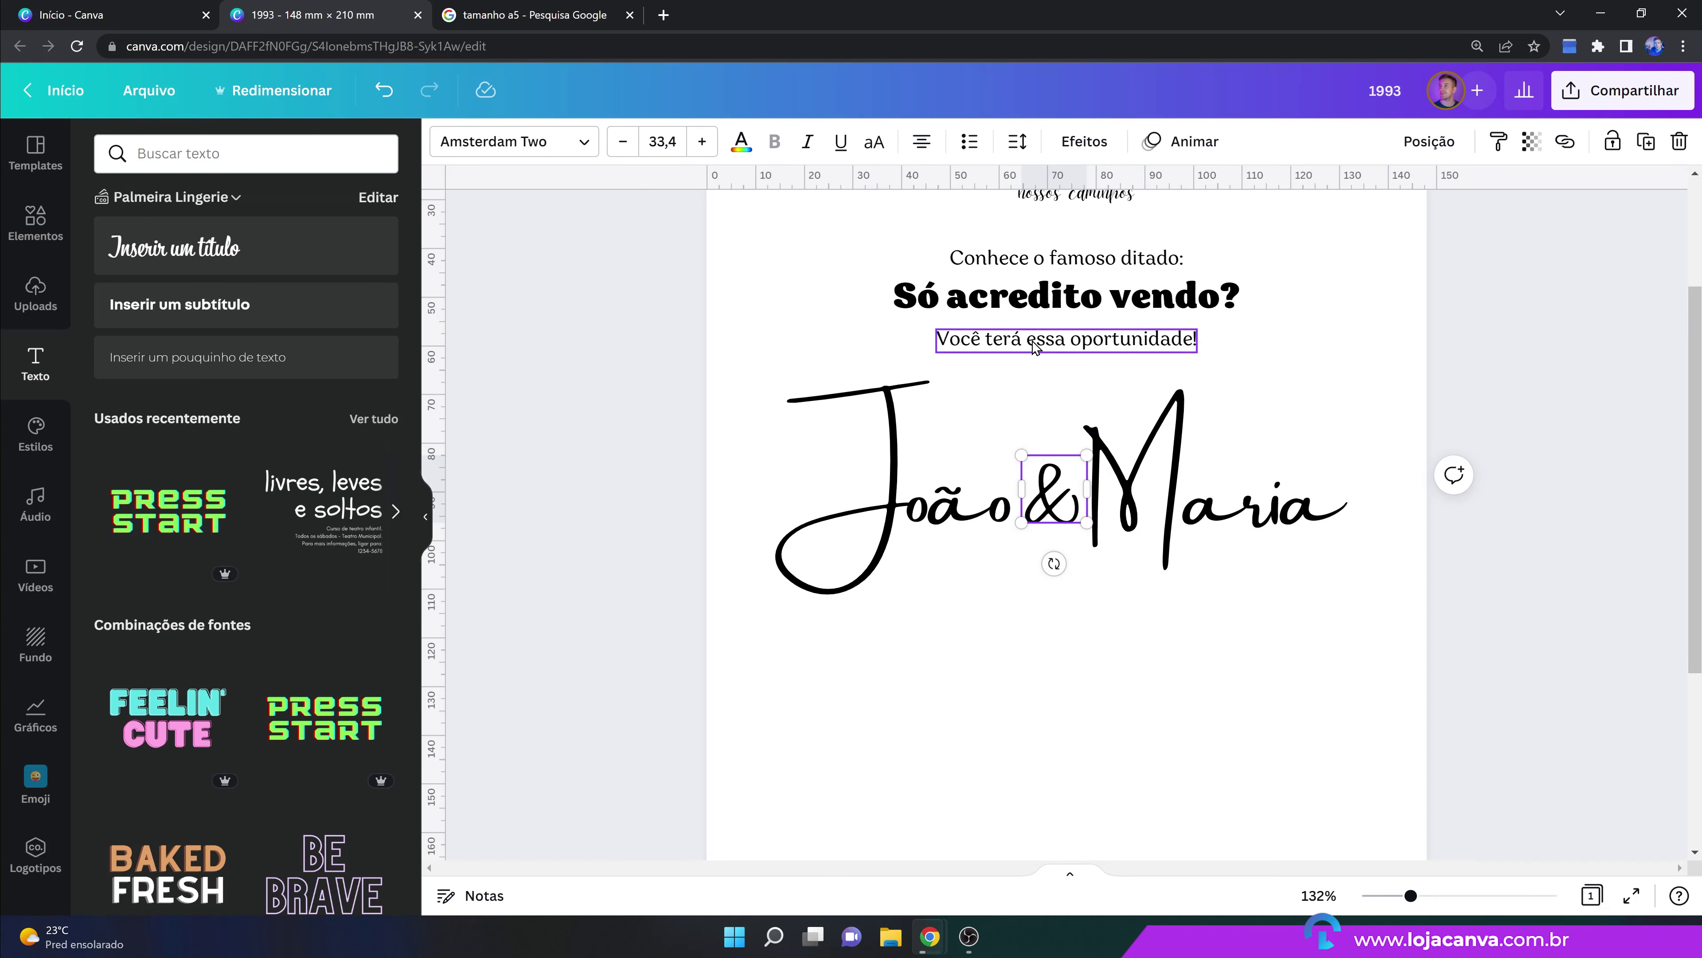
pyautogui.click(1416, 670)
pyautogui.scroll(3, 1401, 728)
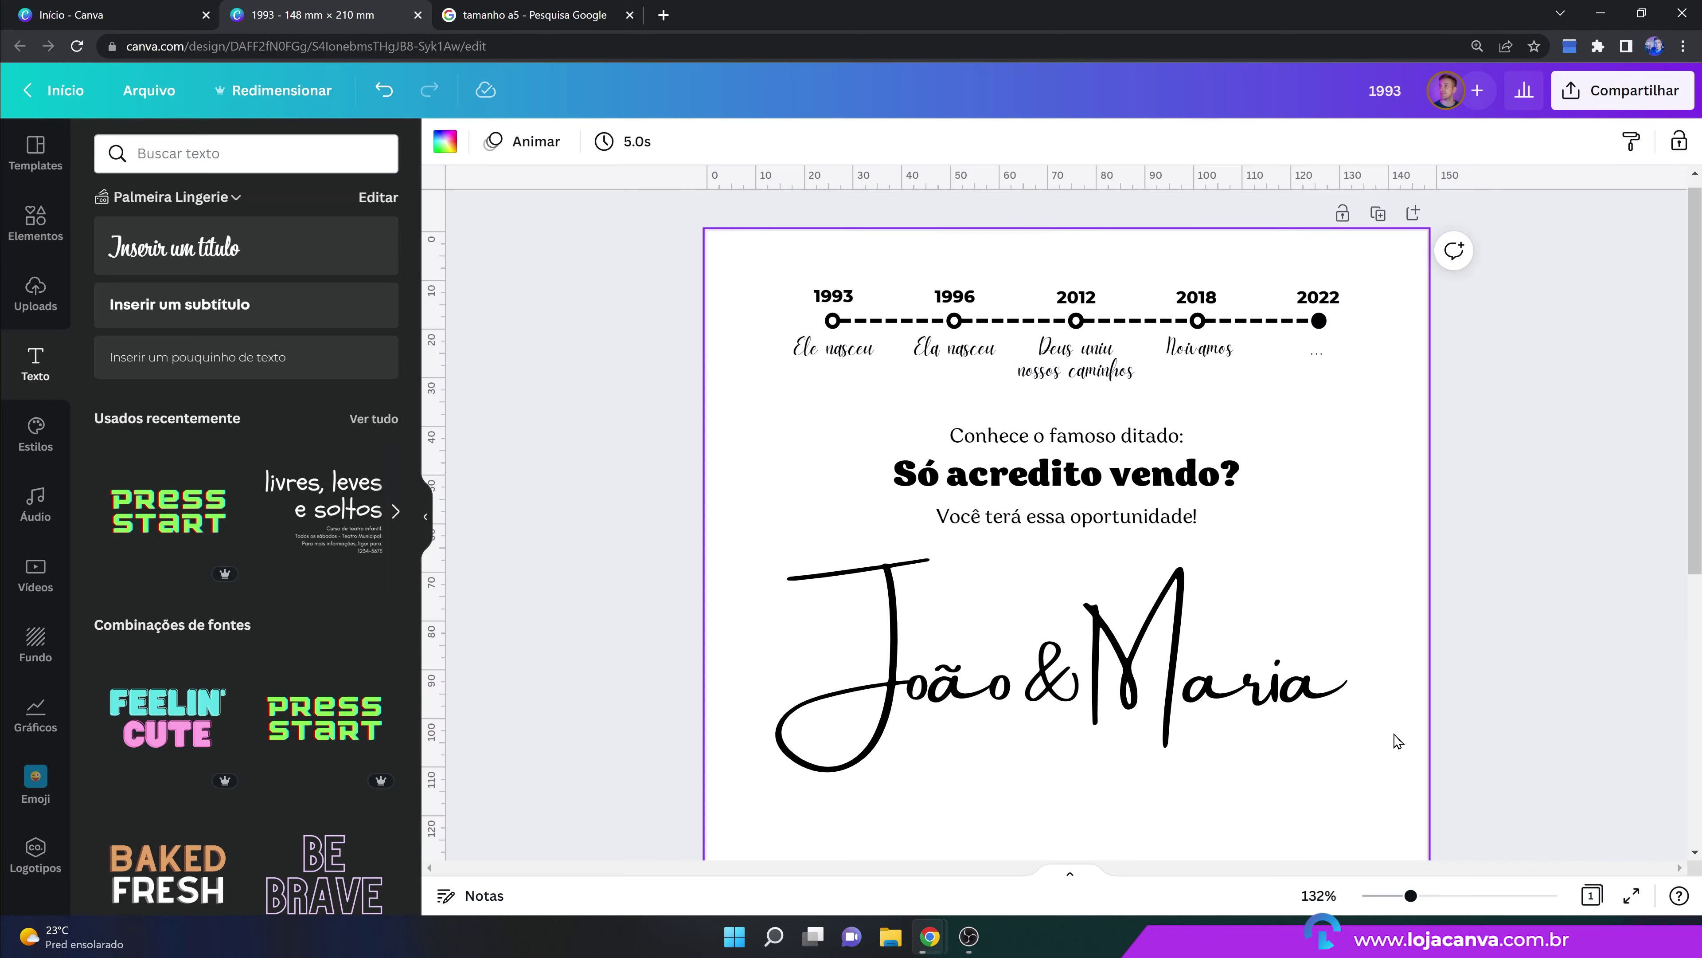
pyautogui.scroll(-3, 1396, 743)
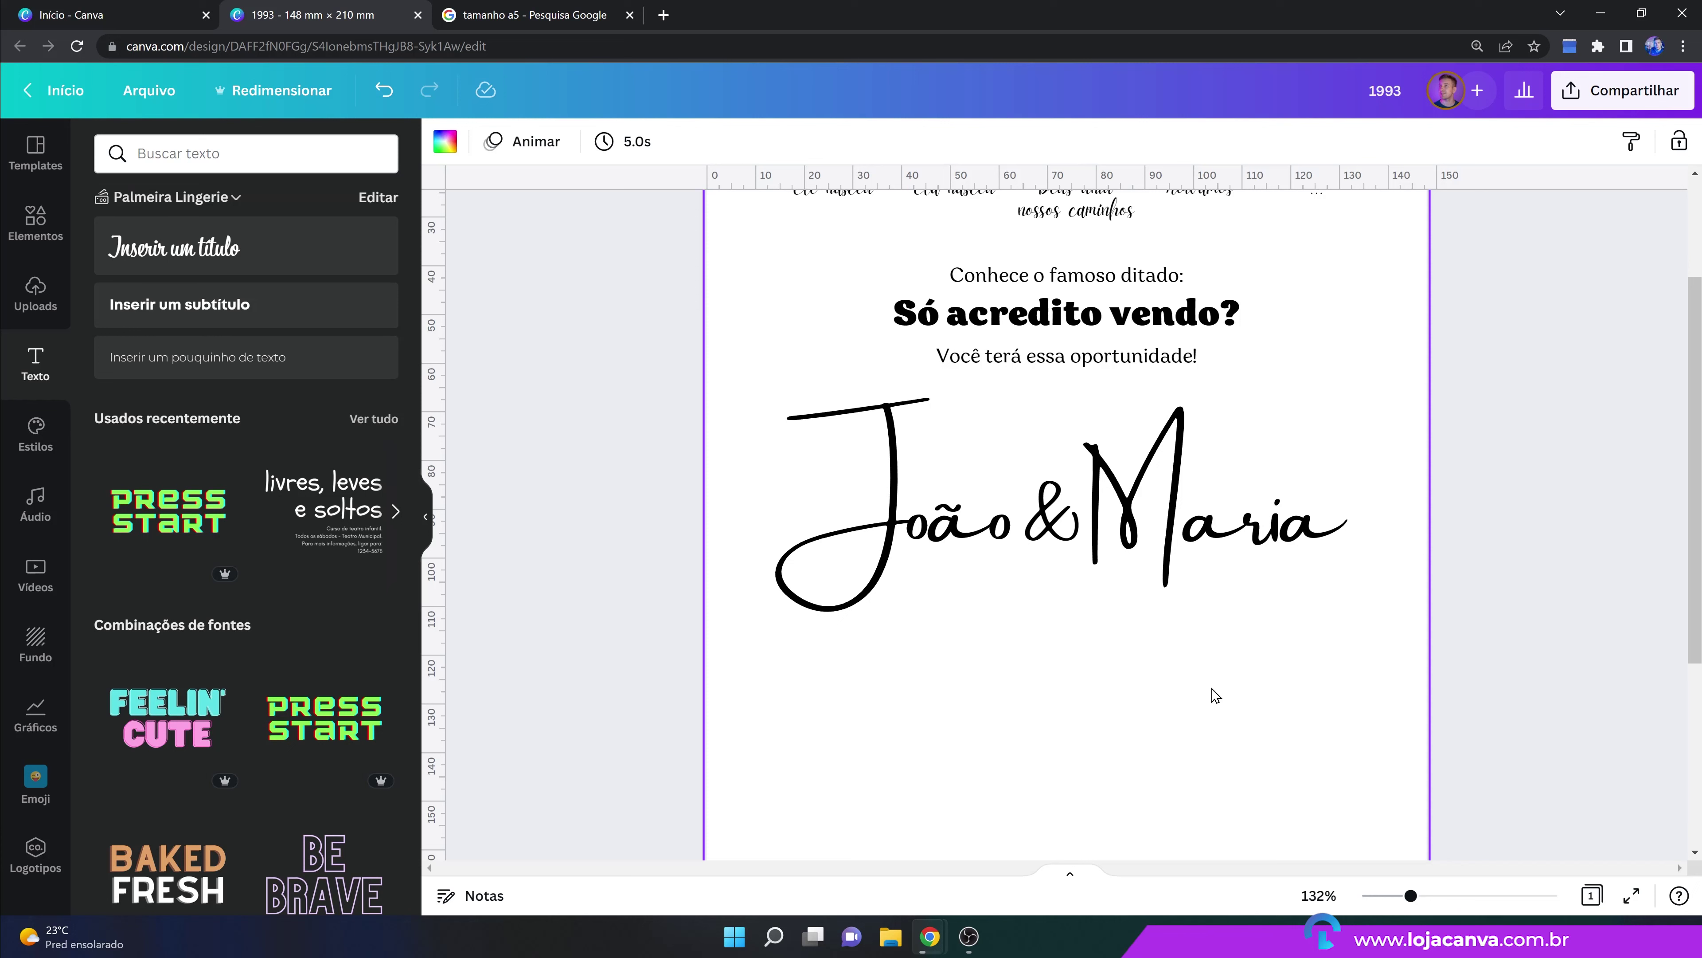
# Duplicate the "Você terá essa oportunidade!" line and place the copy in the empty area below the couple's names.
pyautogui.click(1134, 370)
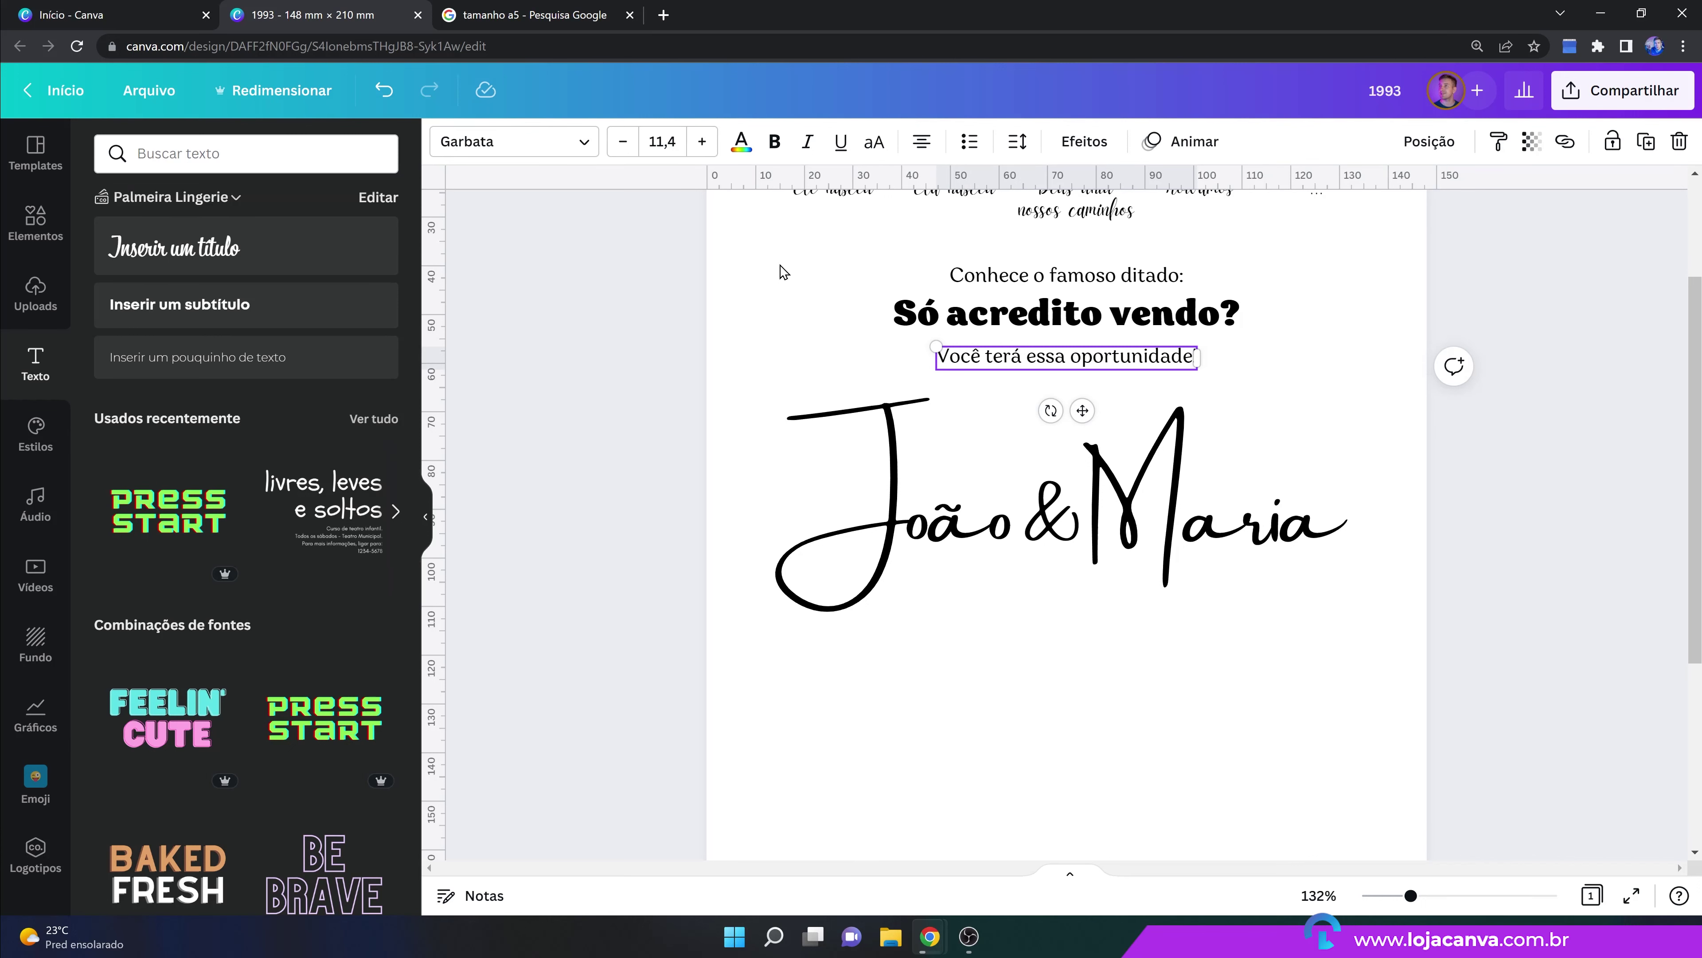
pyautogui.scroll(3, 972, 402)
pyautogui.scroll(-3, 995, 495)
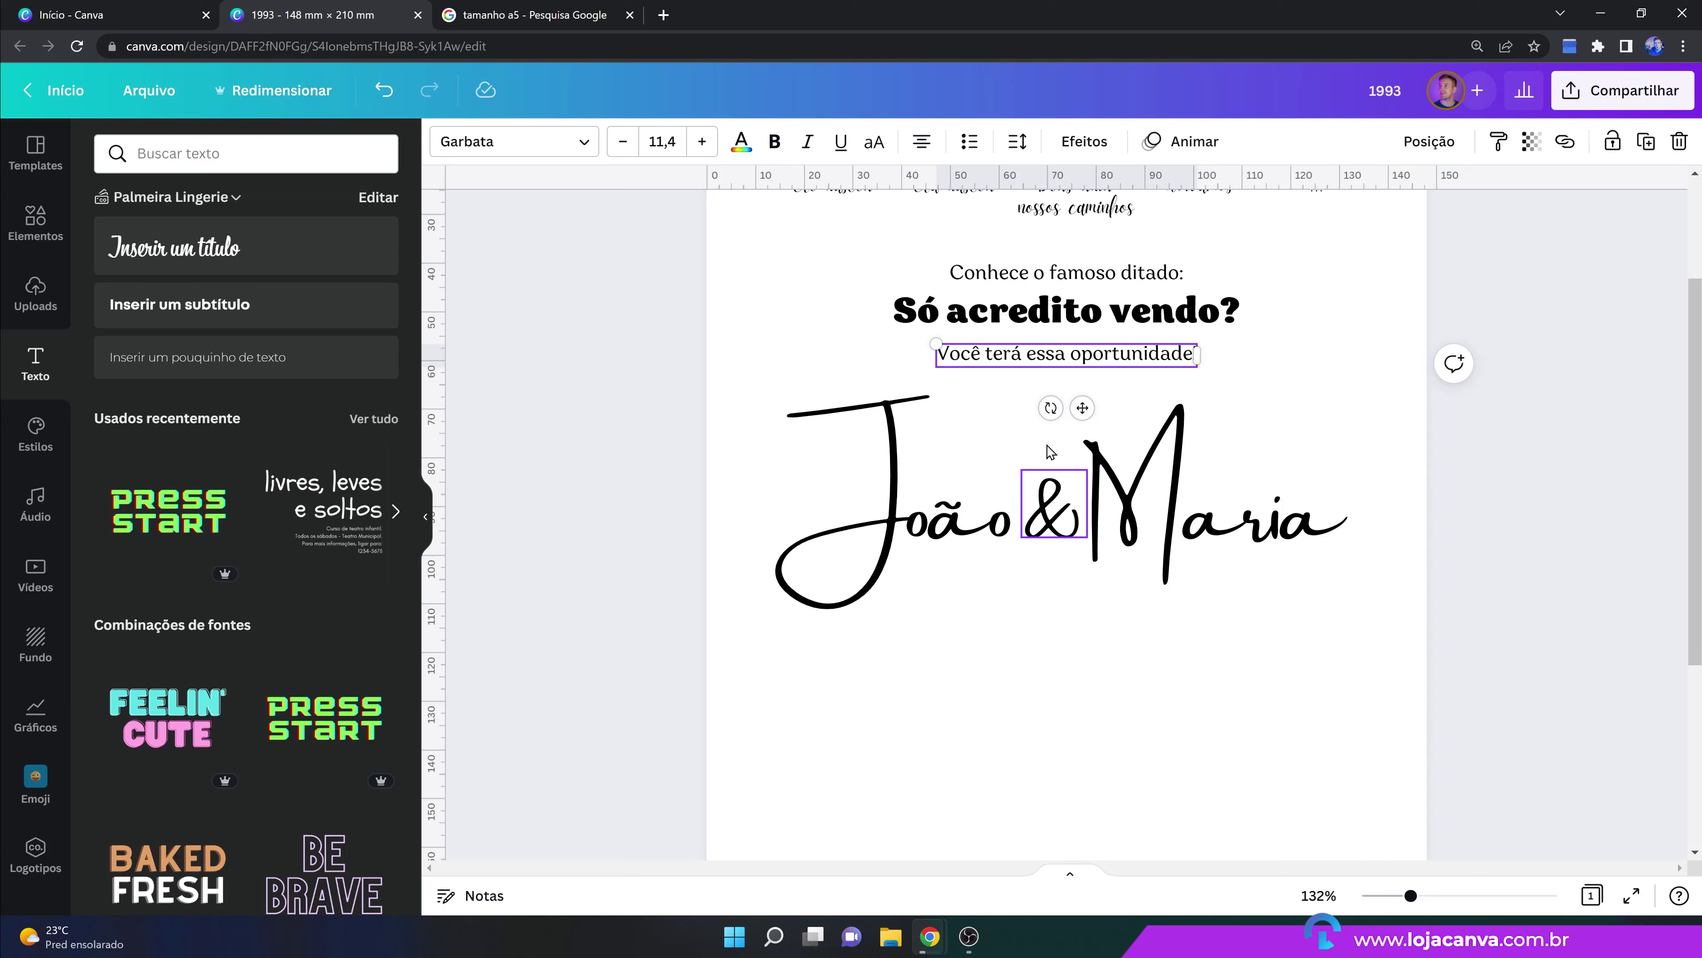
pyautogui.click(1646, 141)
pyautogui.moveTo(1110, 432); pyautogui.dragTo(1060, 714)
# Replace the copied line with "Com a benção de Deus e de nossos pais," and, on a second line, "convidamos você para celebrar nossa tão esperada união.".
pyautogui.doubleClick(1065, 668)
pyautogui.tripleClick(1066, 668)
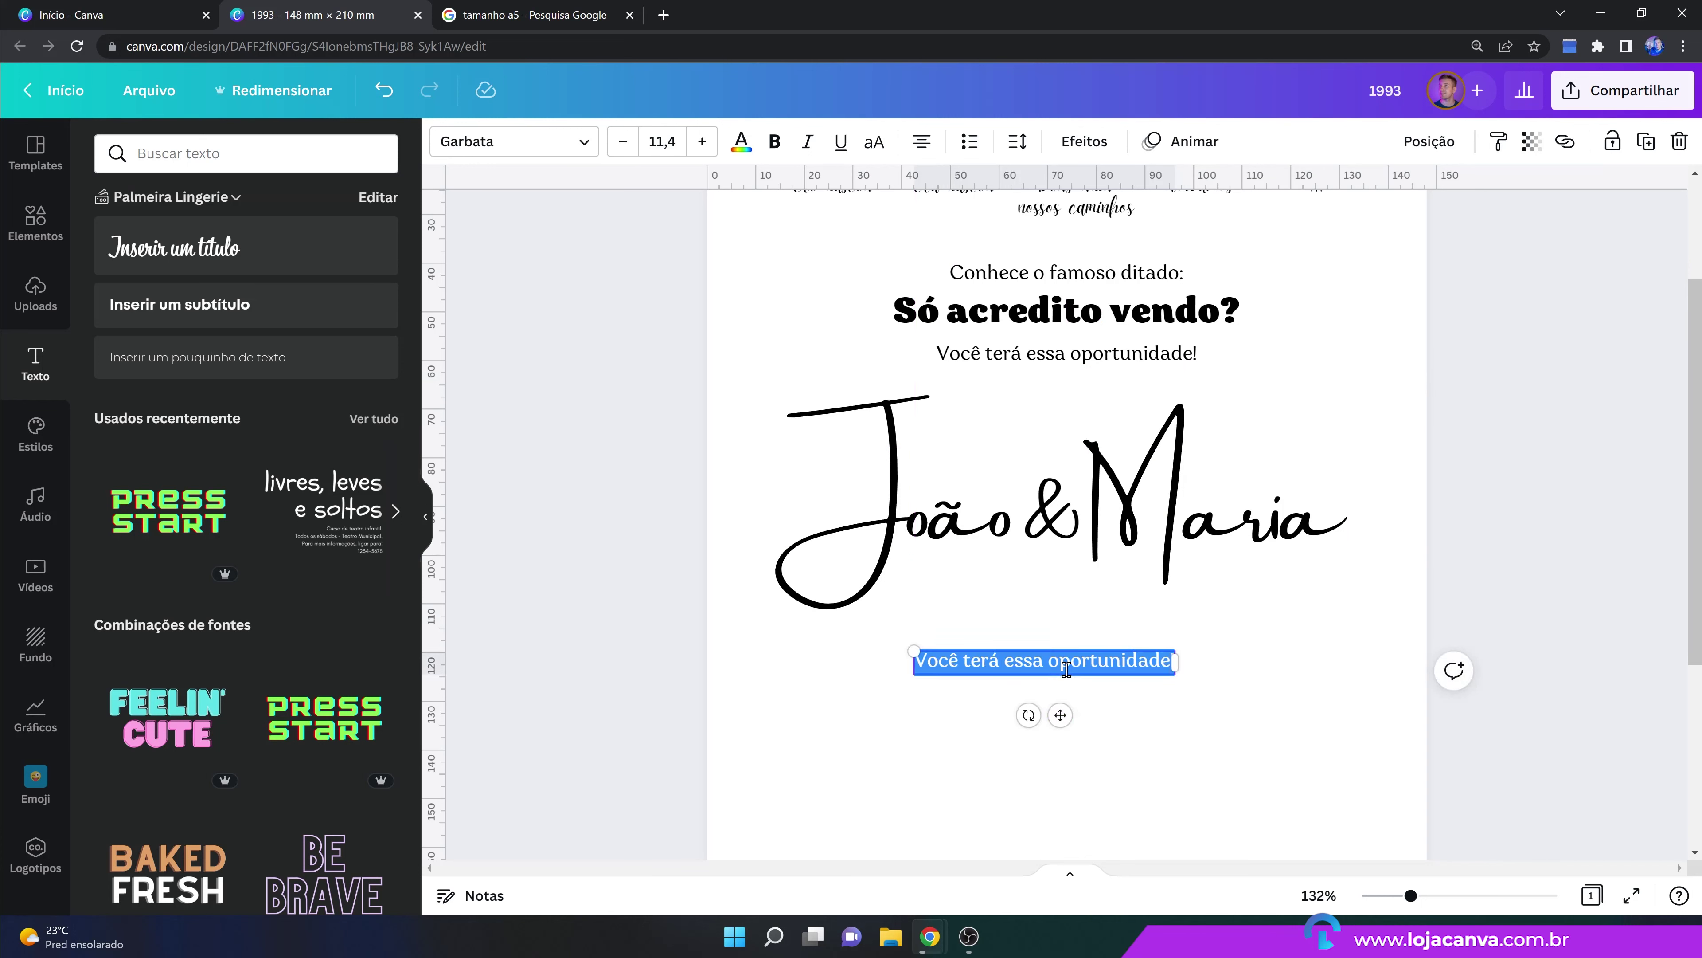
pyautogui.write('Com')
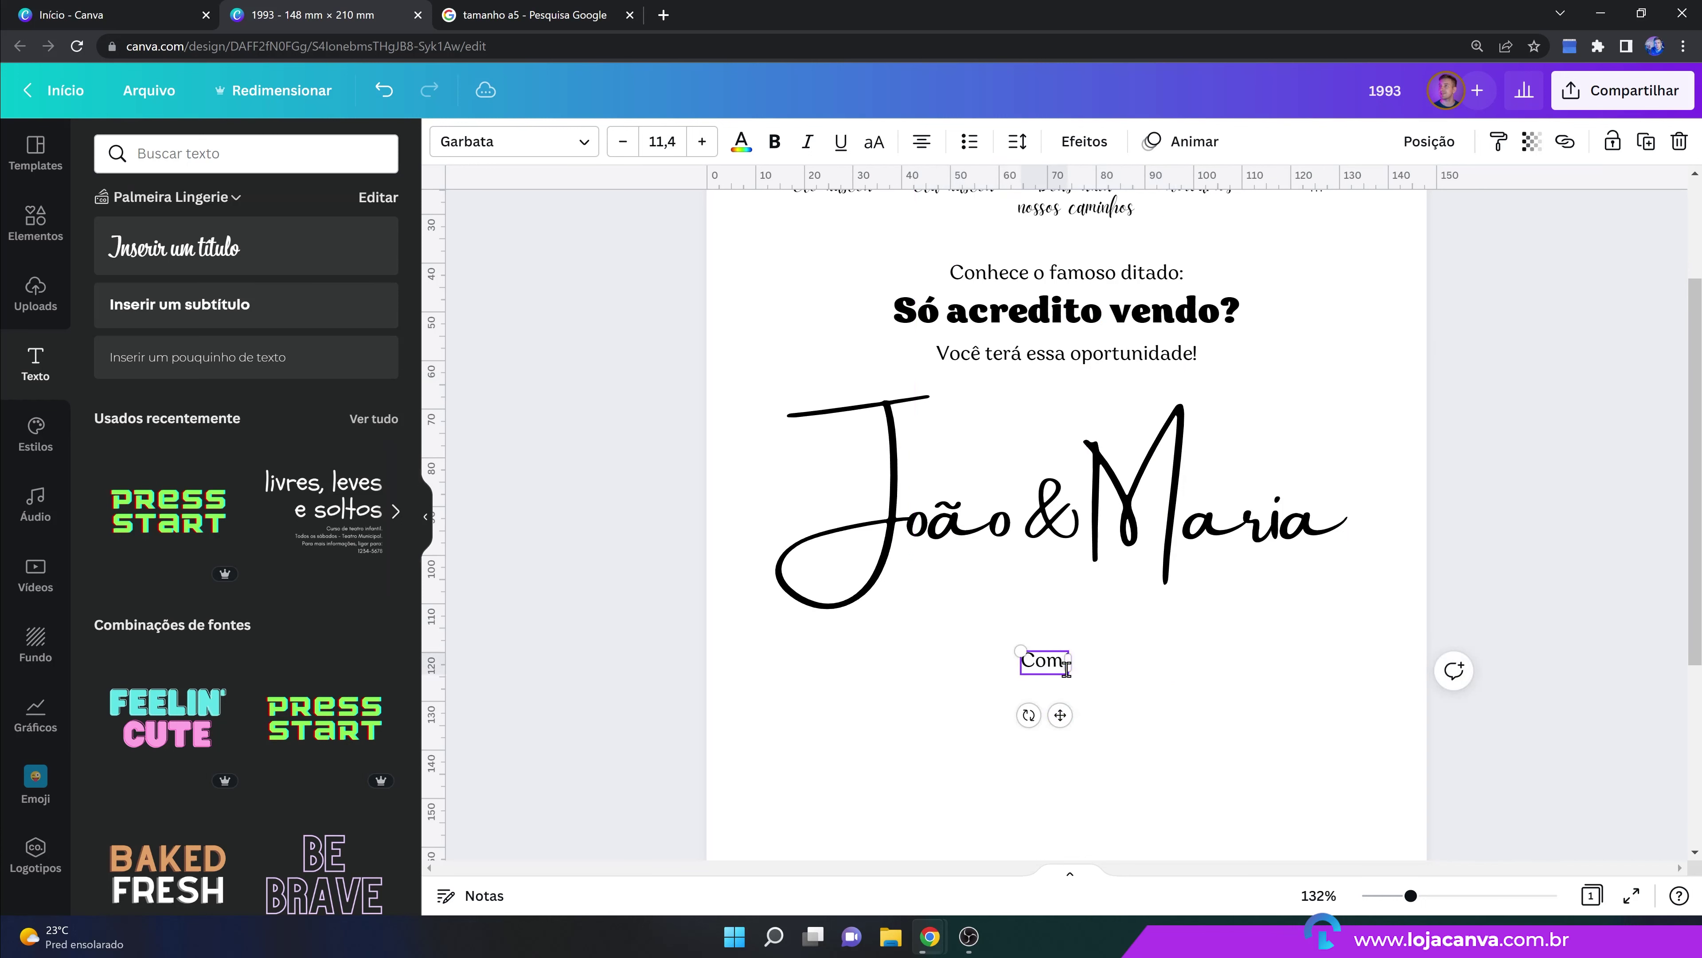
pyautogui.write(' a benção de Deus e de nossos pais')
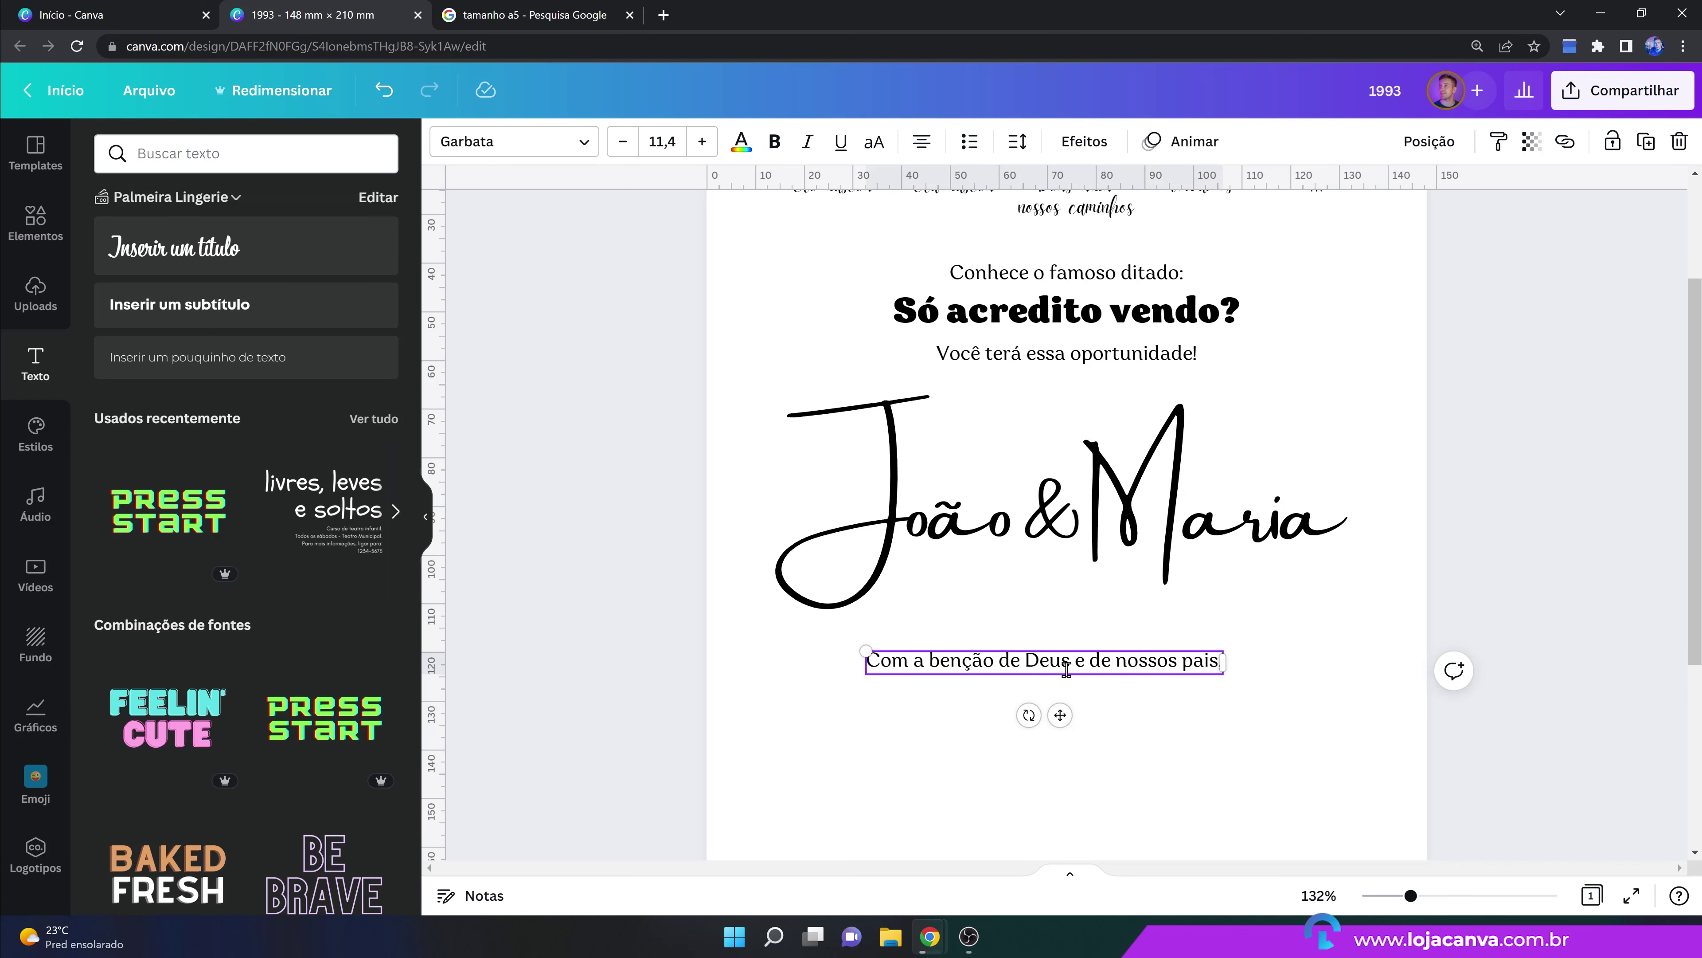
pyautogui.write(',')
pyautogui.press('Return')
pyautogui.write('convidamos você para celebrar nossa tão esperada união.')
pyautogui.click(1113, 711)
pyautogui.moveTo(1115, 679); pyautogui.dragTo(1131, 671)
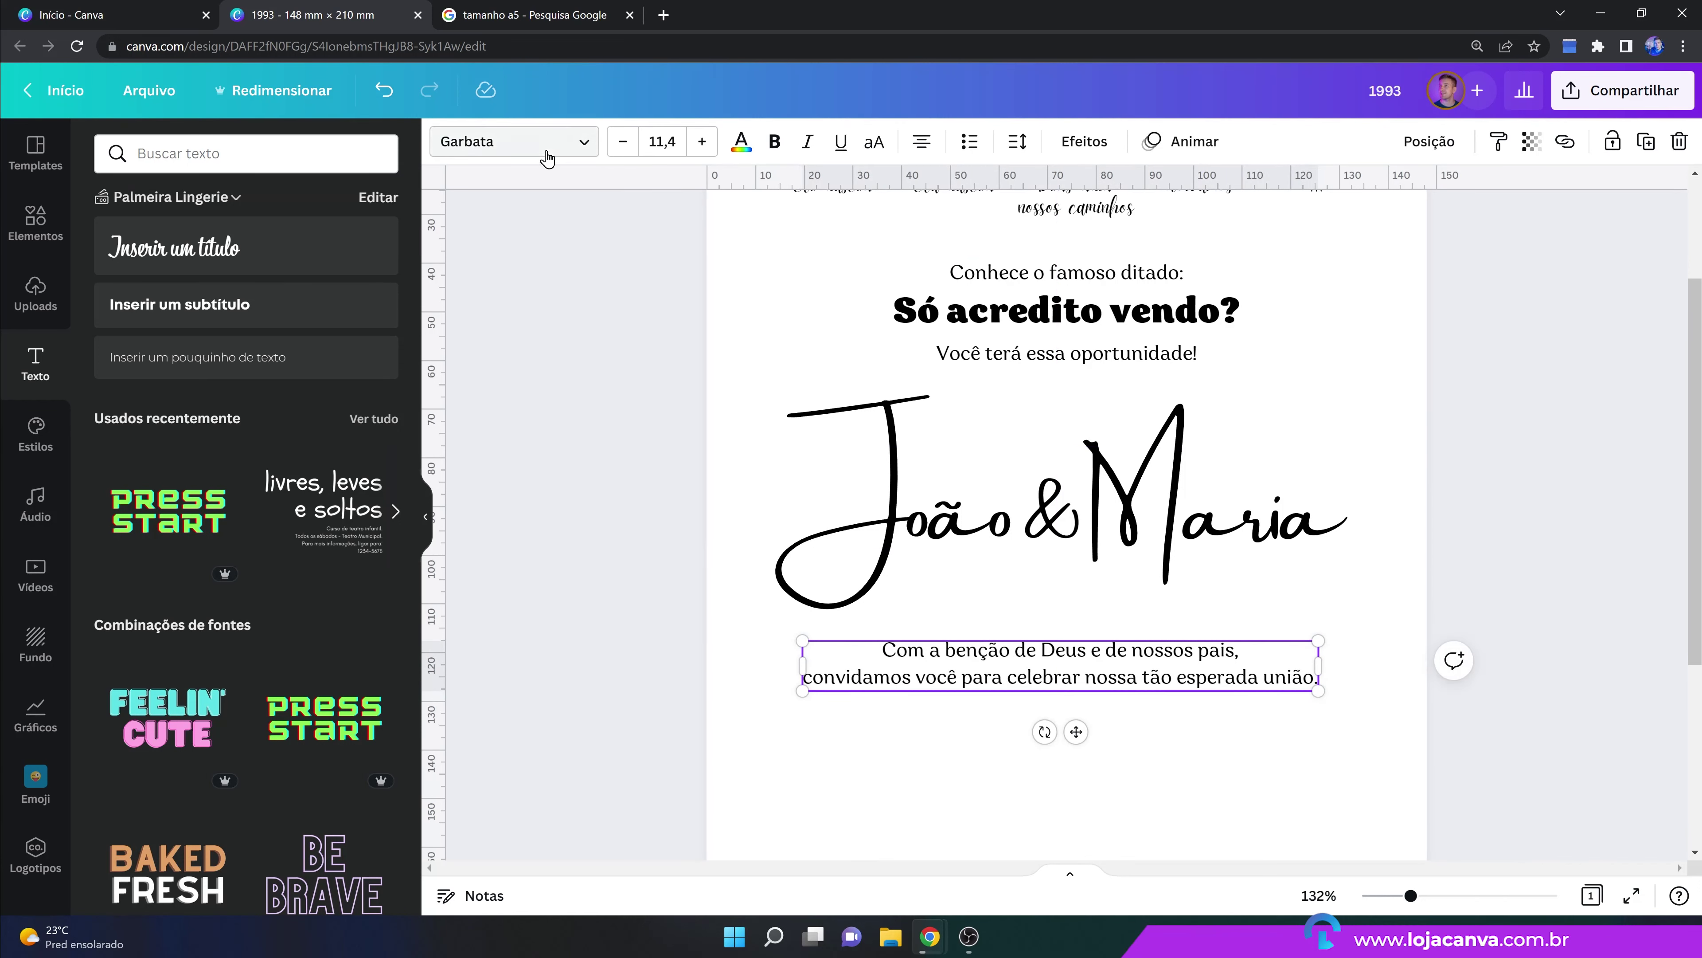
# Find the Garbata fonts and set the two-line invitation text in Garbata Black.
pyautogui.click(509, 141)
pyautogui.doubleClick(334, 155)
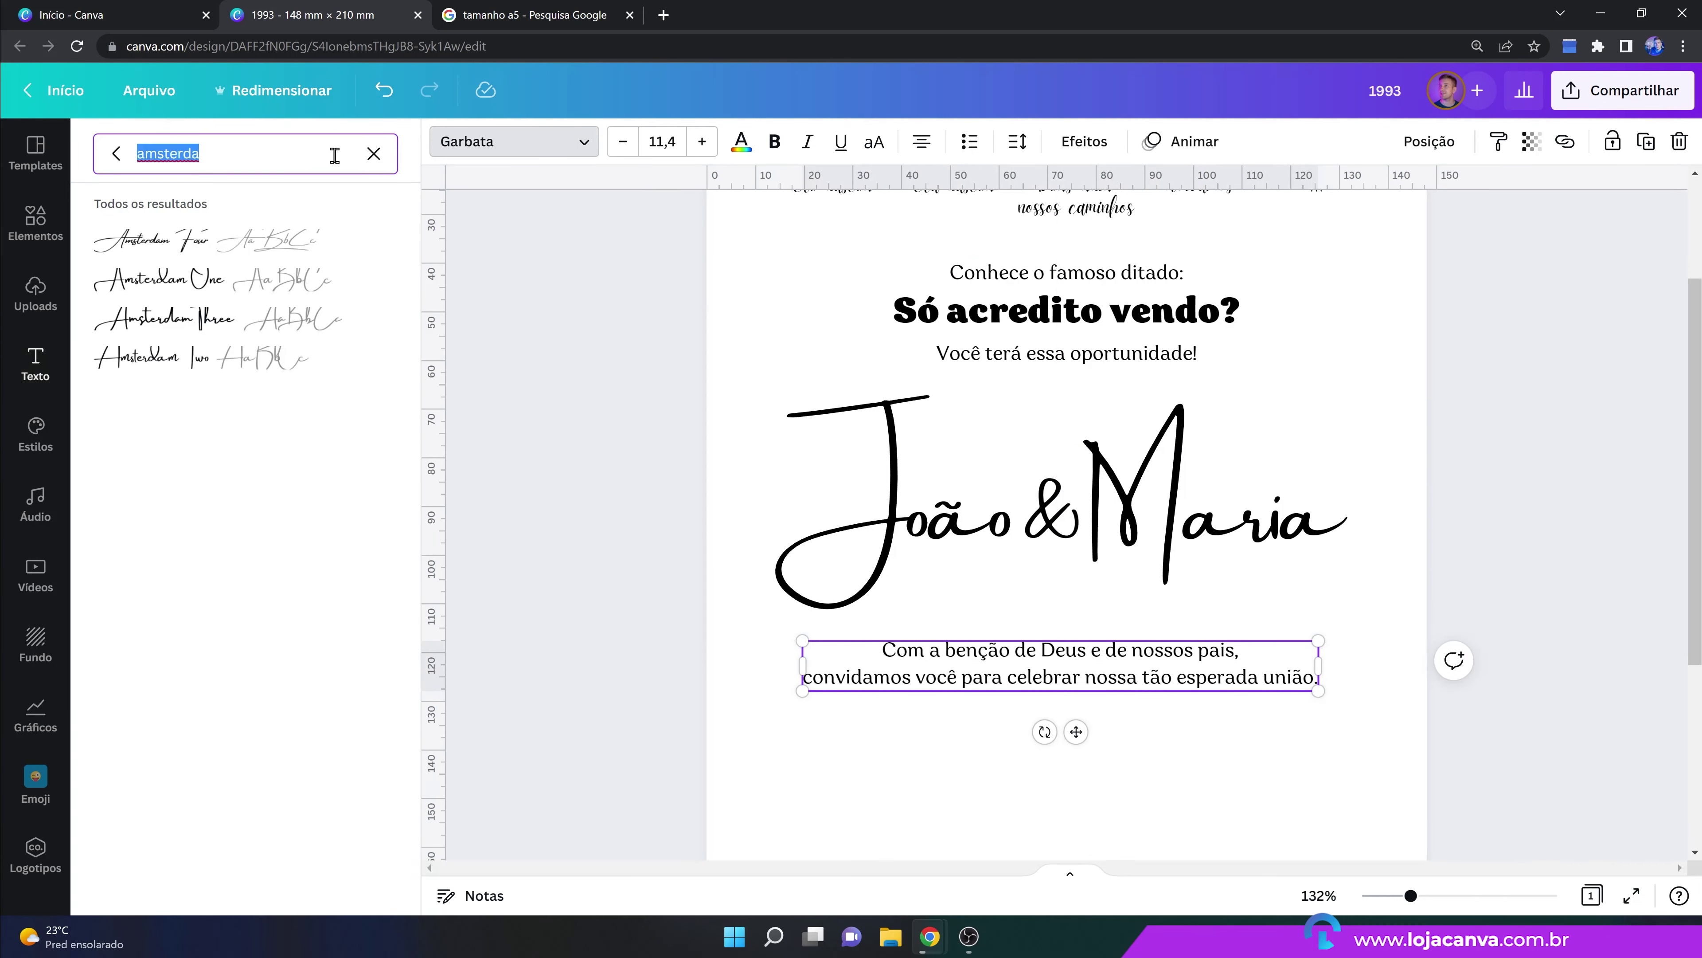
pyautogui.write('garbata')
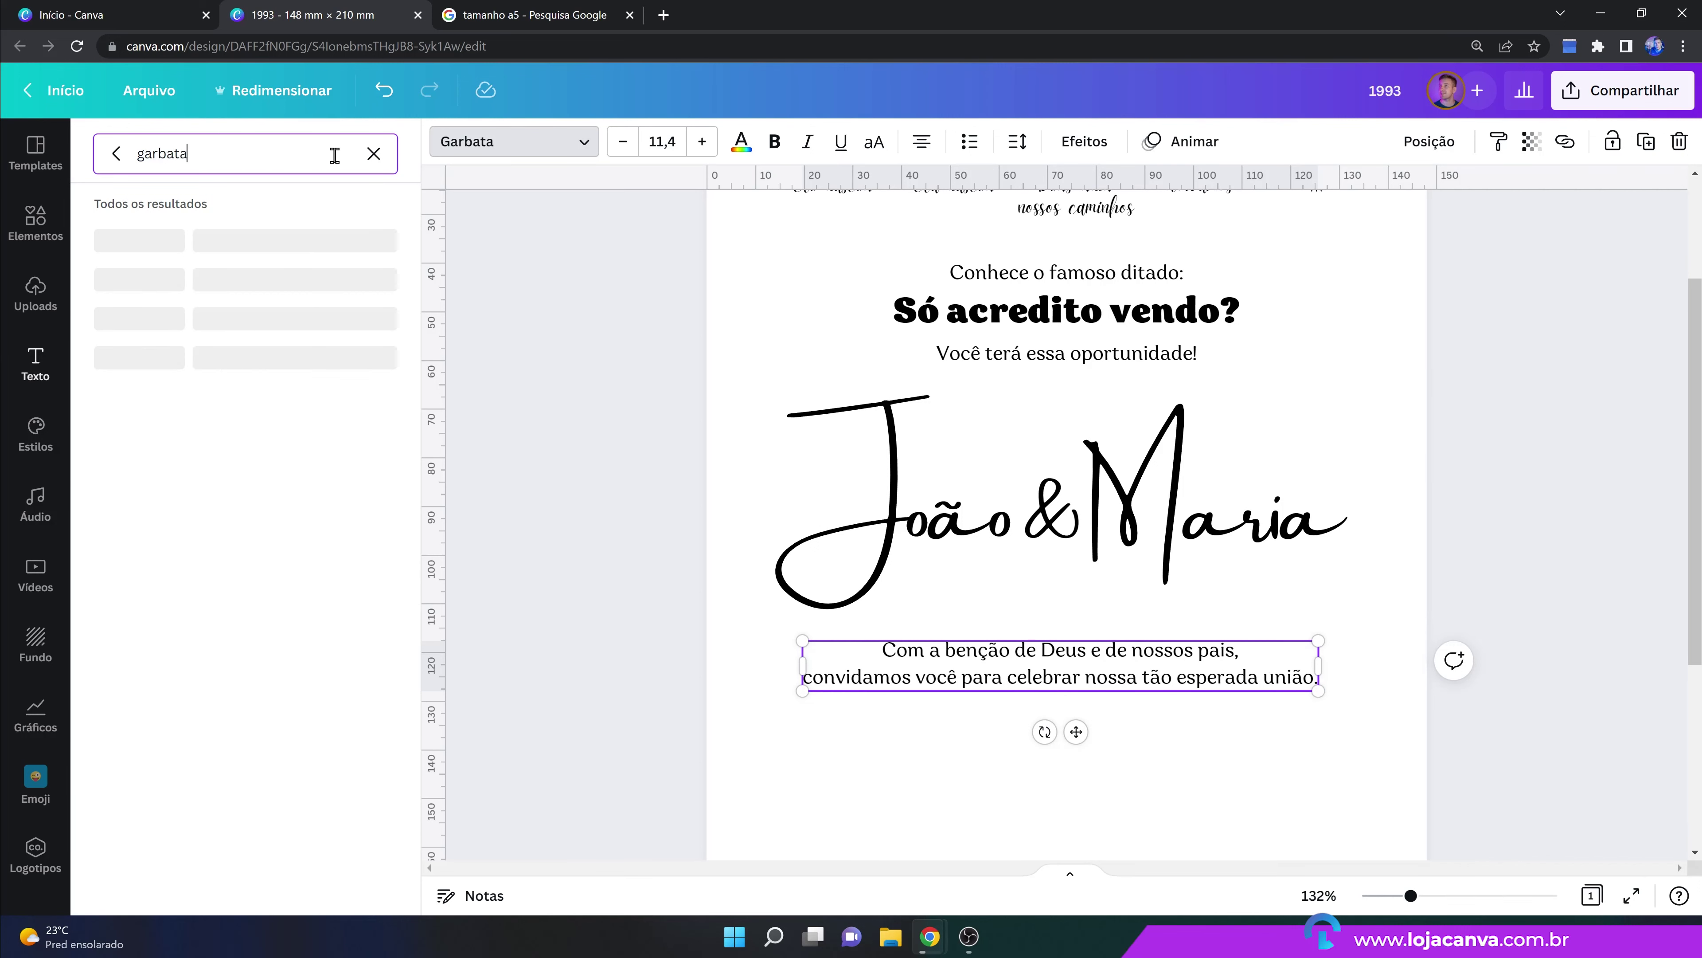
pyautogui.click(148, 279)
pyautogui.click(906, 736)
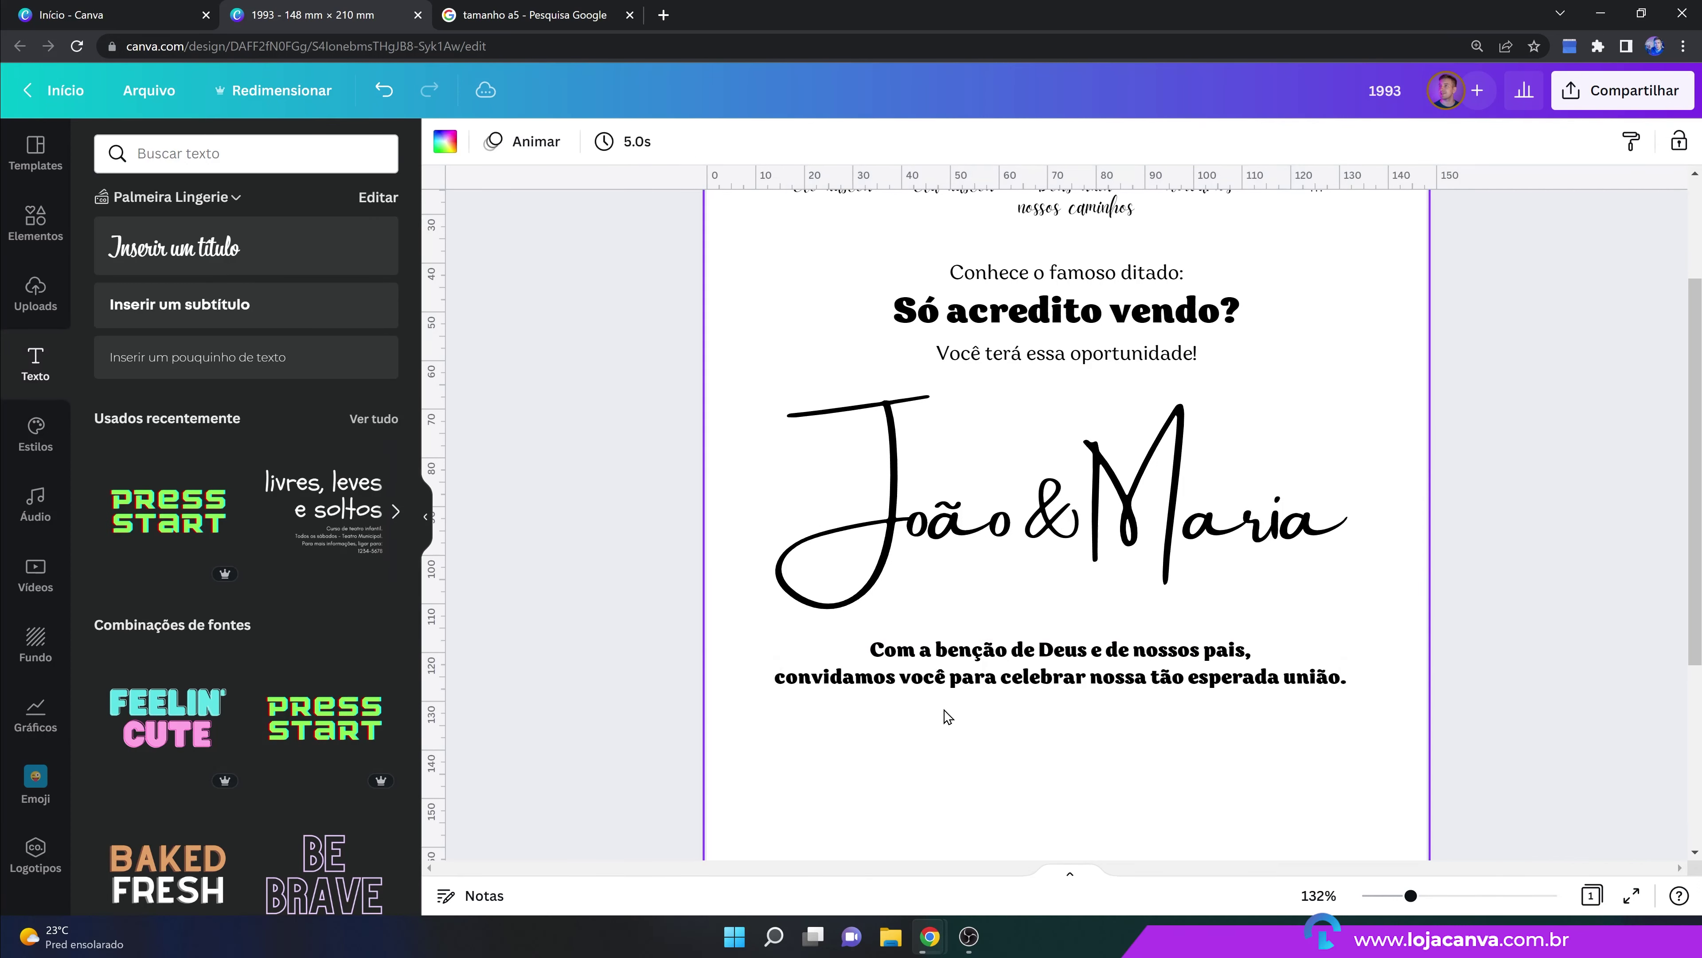
# Centre the two-line invitation text horizontally on the page and nudge it slightly down from the couple's names.
pyautogui.moveTo(986, 683); pyautogui.dragTo(995, 678)
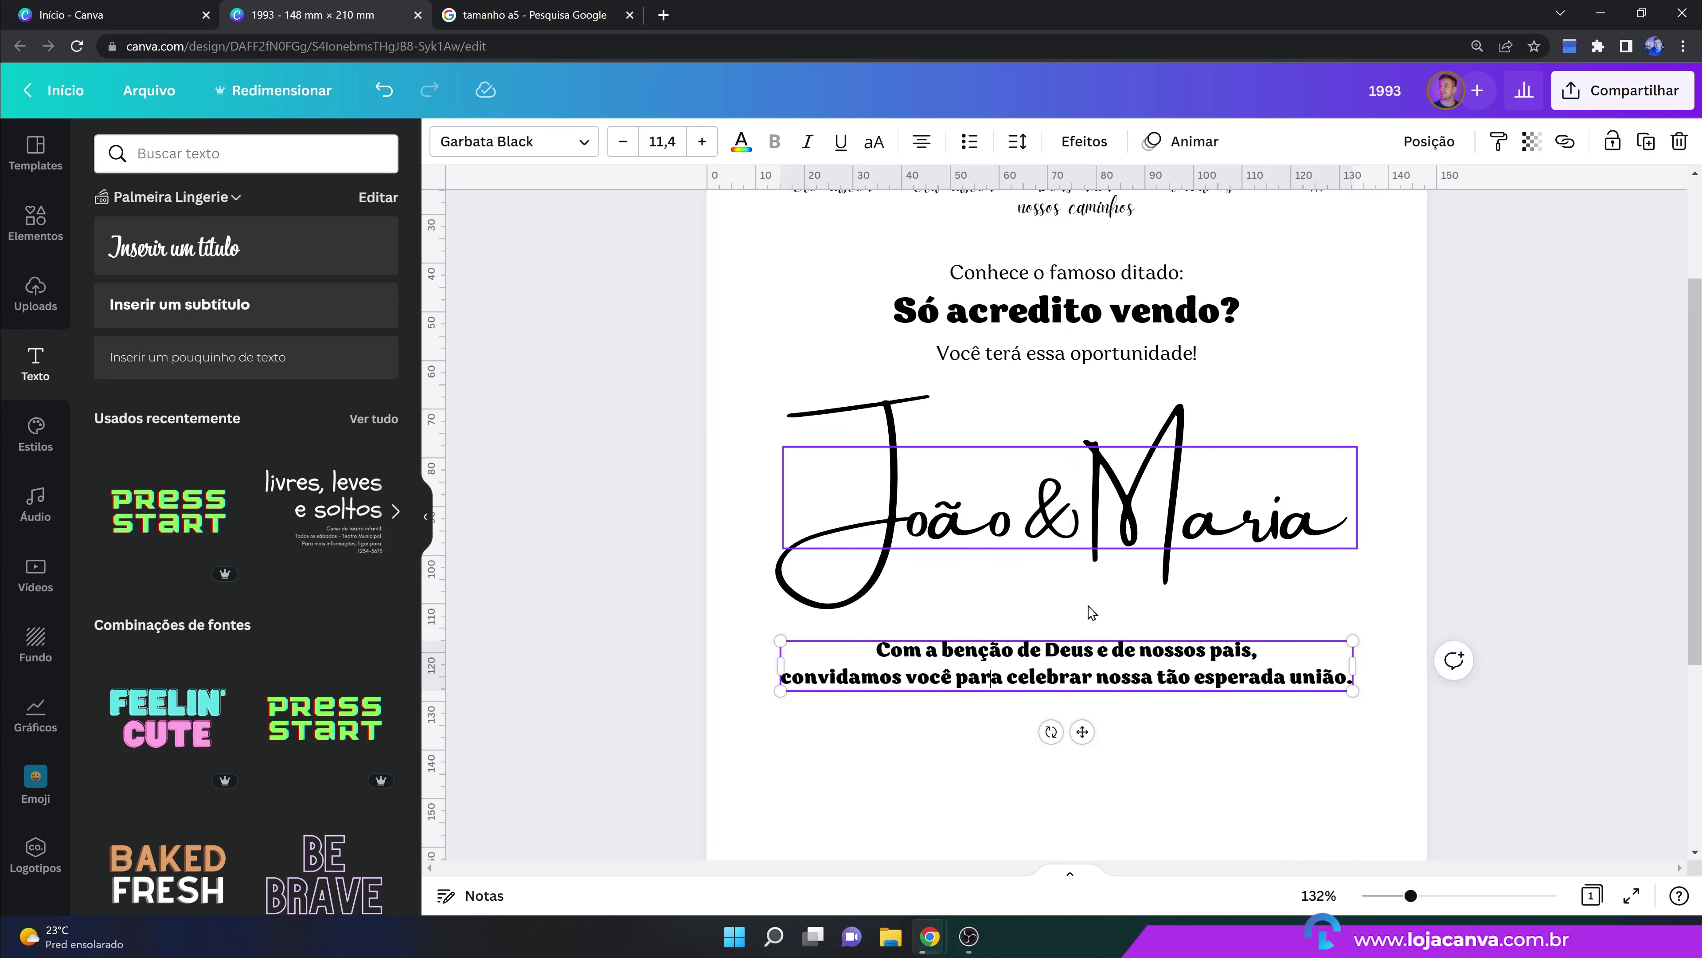
pyautogui.click(1235, 729)
pyautogui.click(1121, 684)
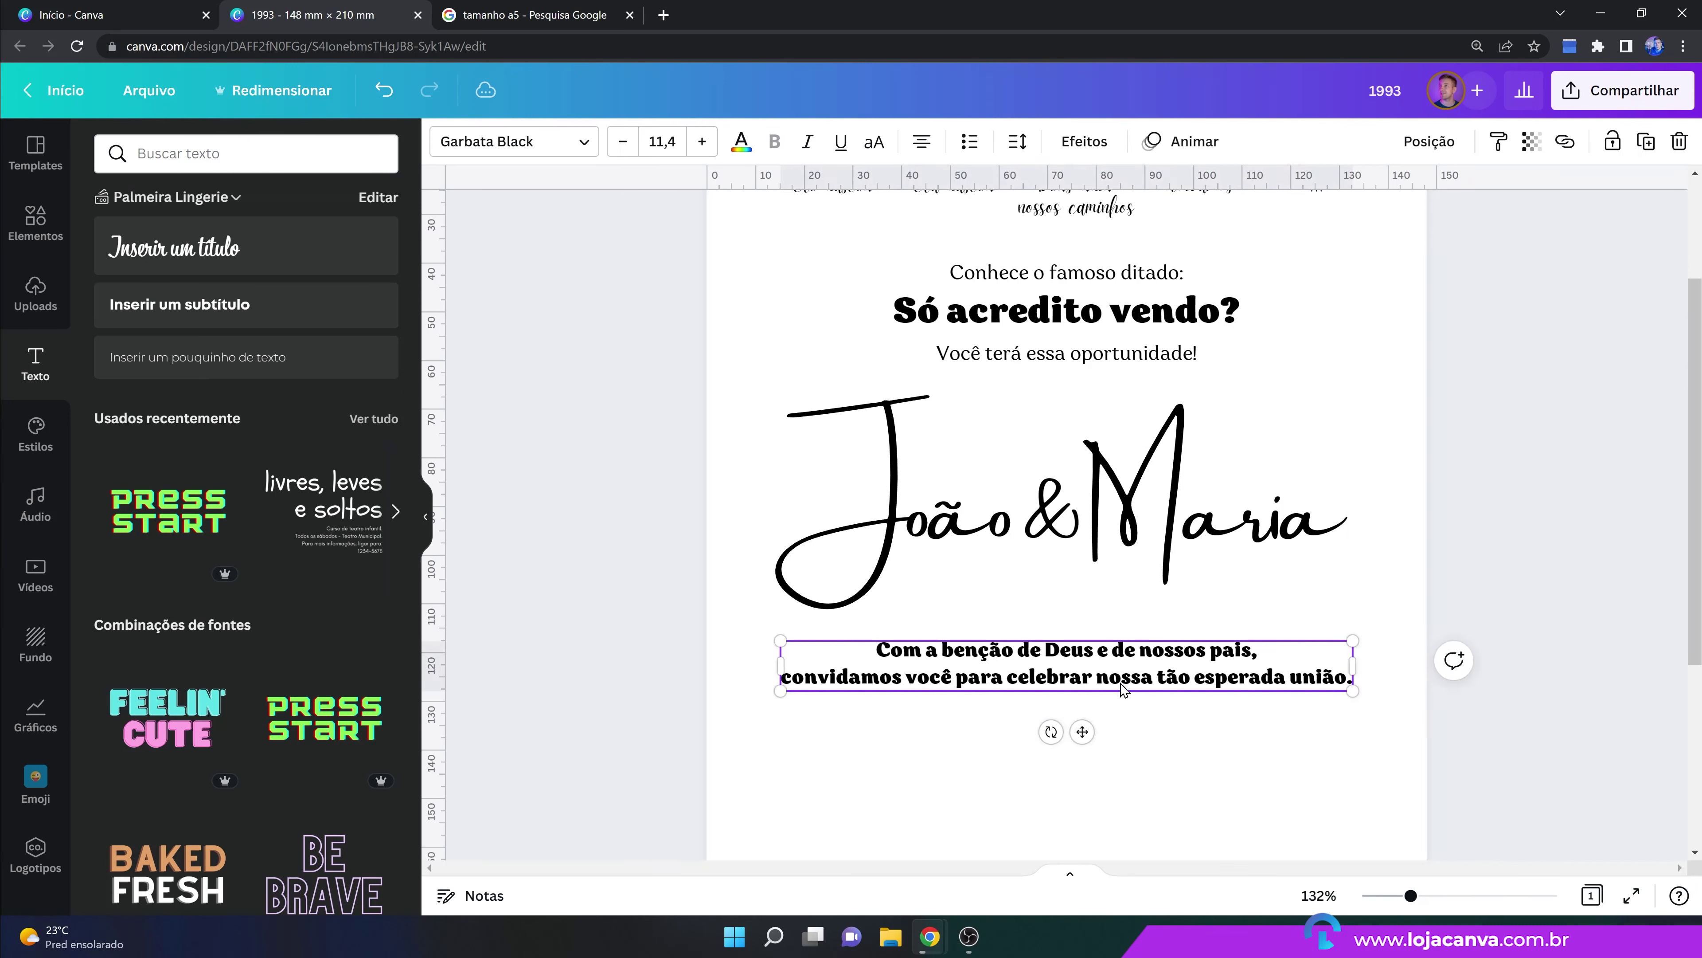
pyautogui.press('Down')
pyautogui.press('Down')
pyautogui.press('Down')
pyautogui.press('Down')
pyautogui.press('Down')
pyautogui.press('Down')
pyautogui.press('Down')
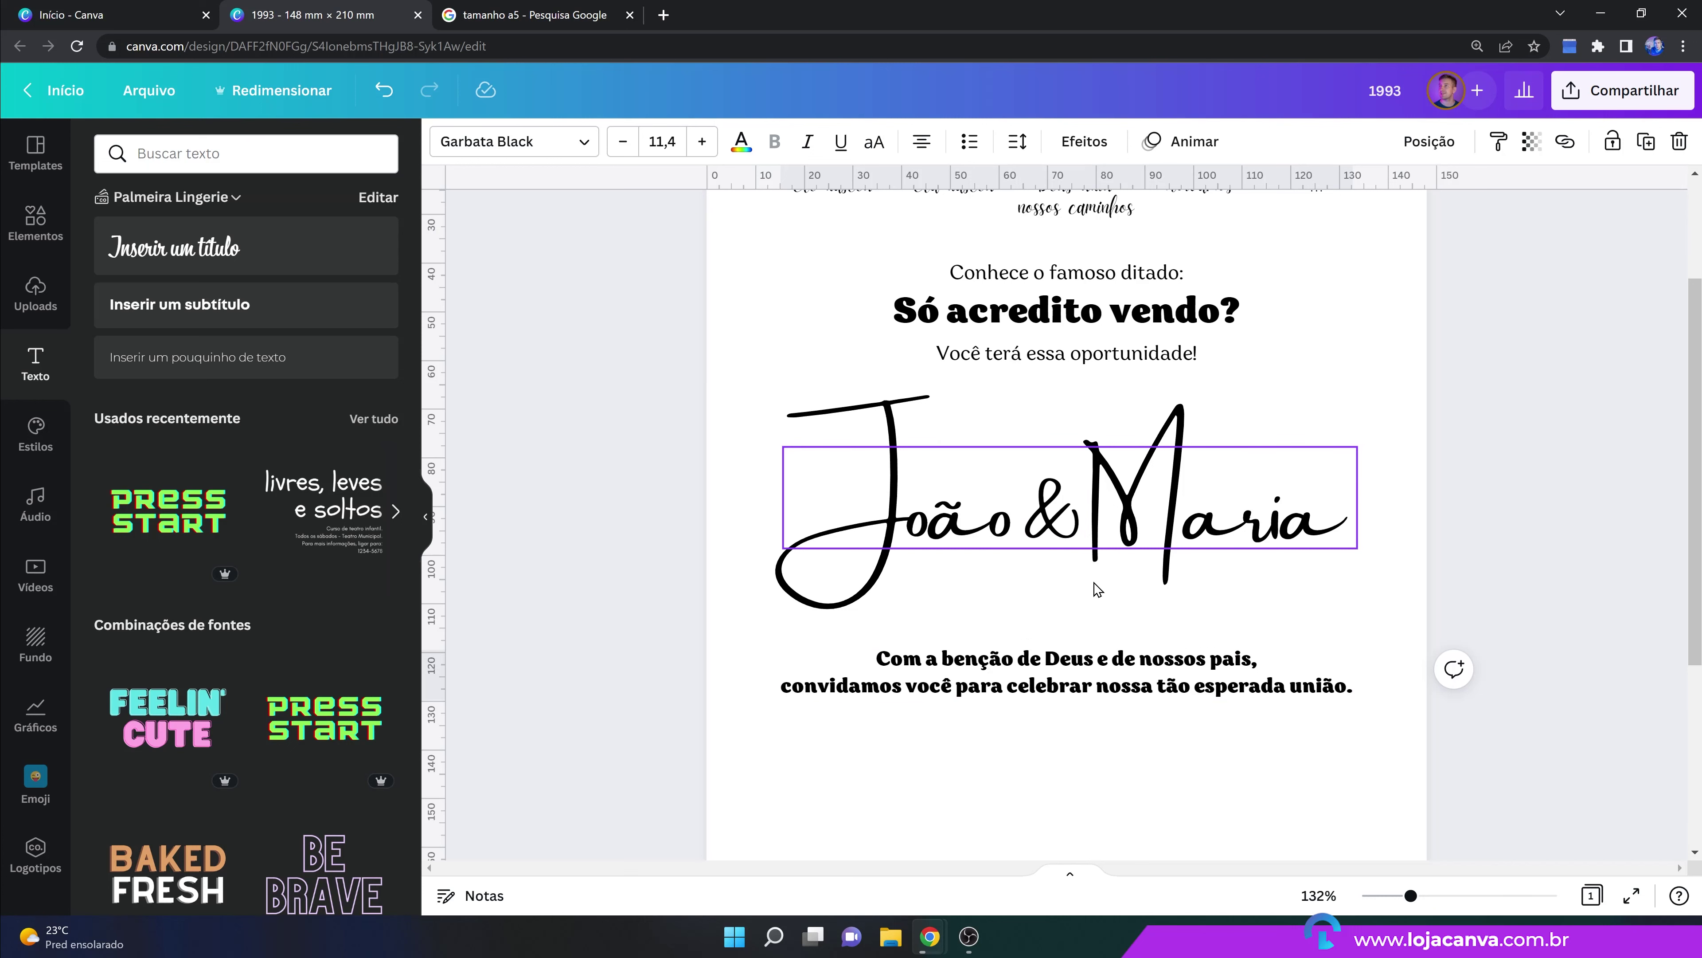
# Duplicate the two-line invitation text, place the copy just below it, and replace all its text with "Onde?".
pyautogui.scroll(-5, 1097, 589)
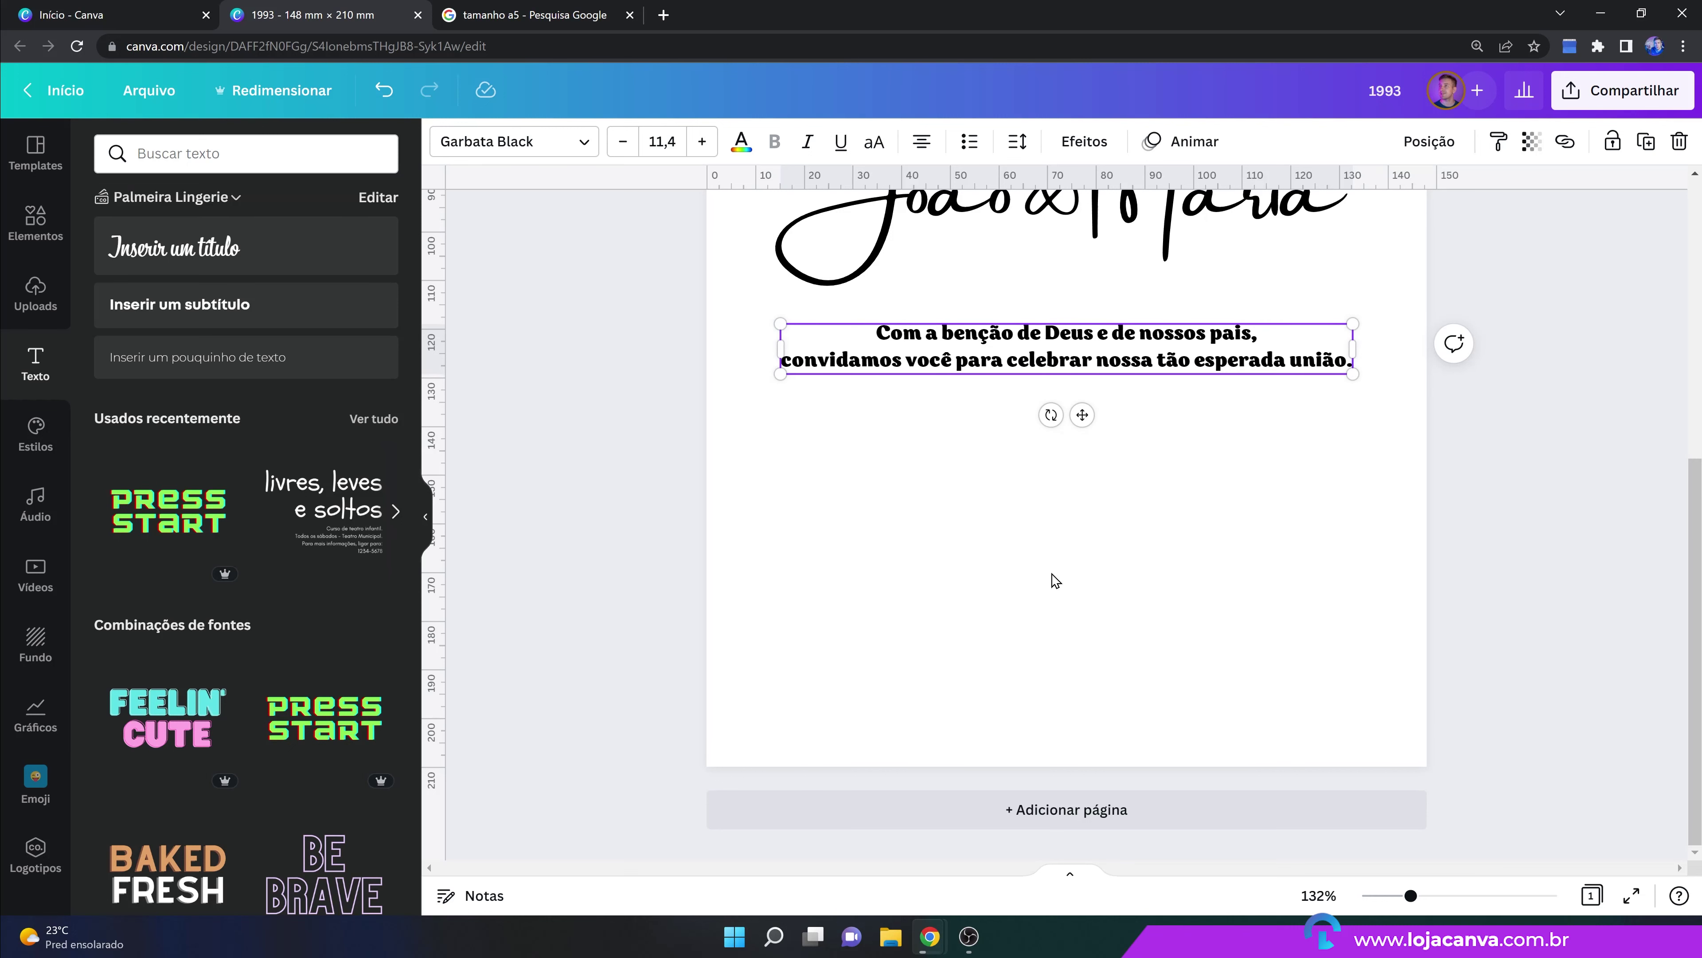
pyautogui.scroll(5, 1062, 582)
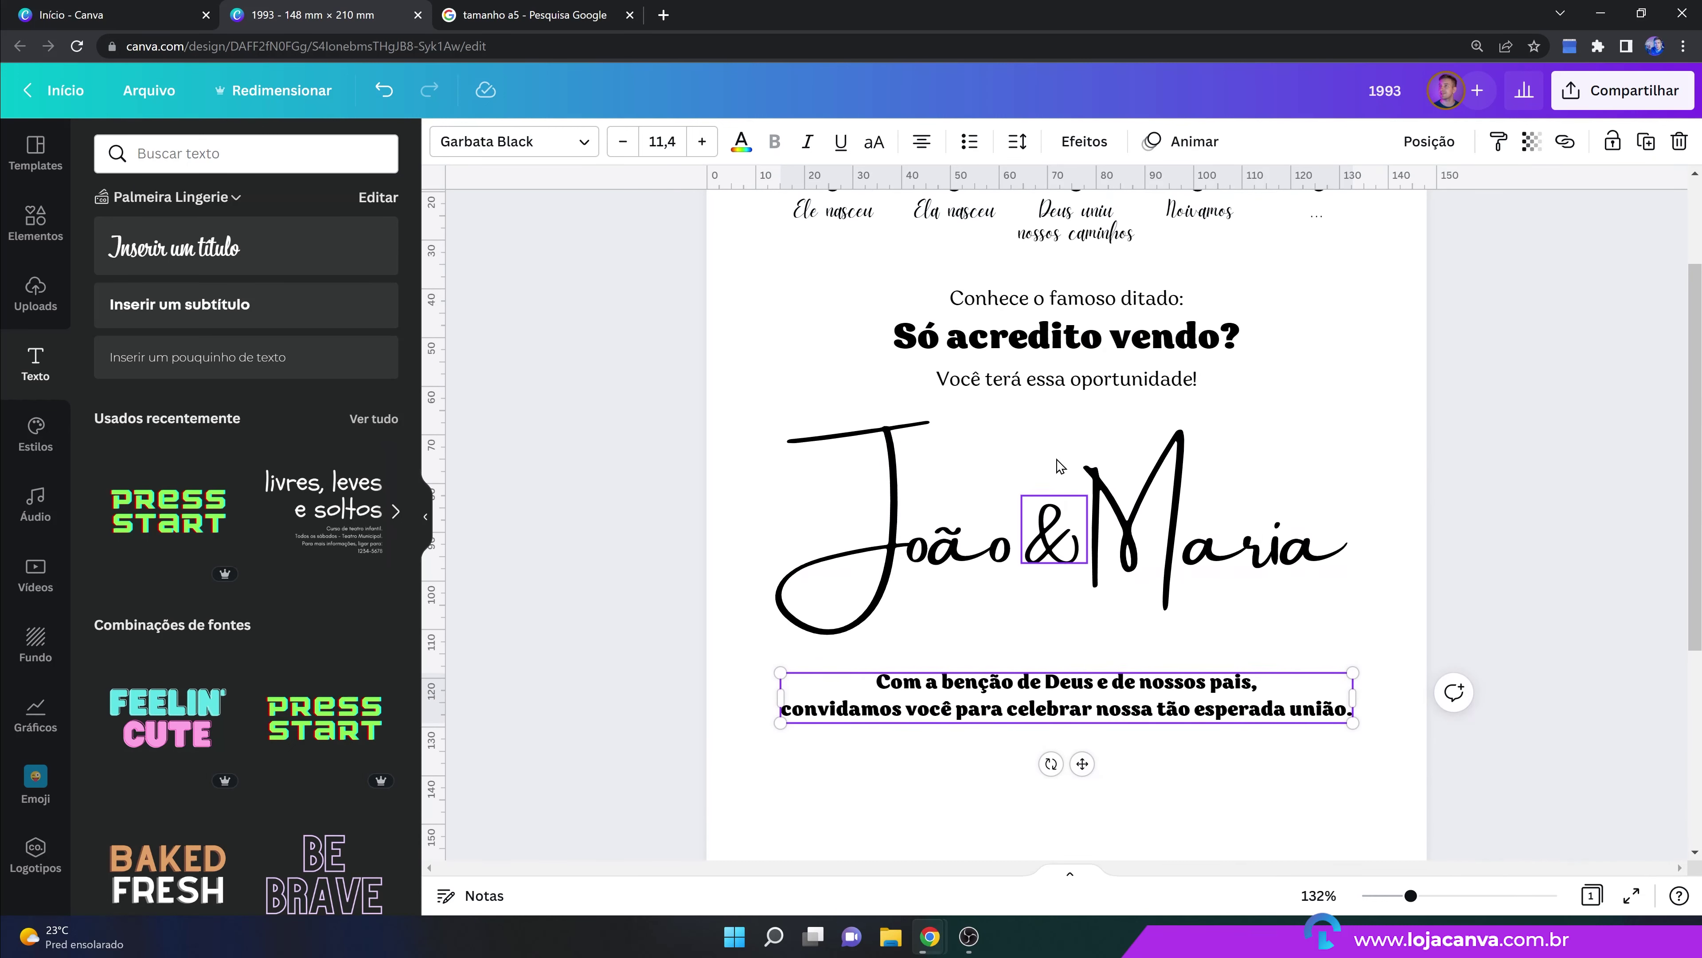
pyautogui.scroll(-1, 1045, 691)
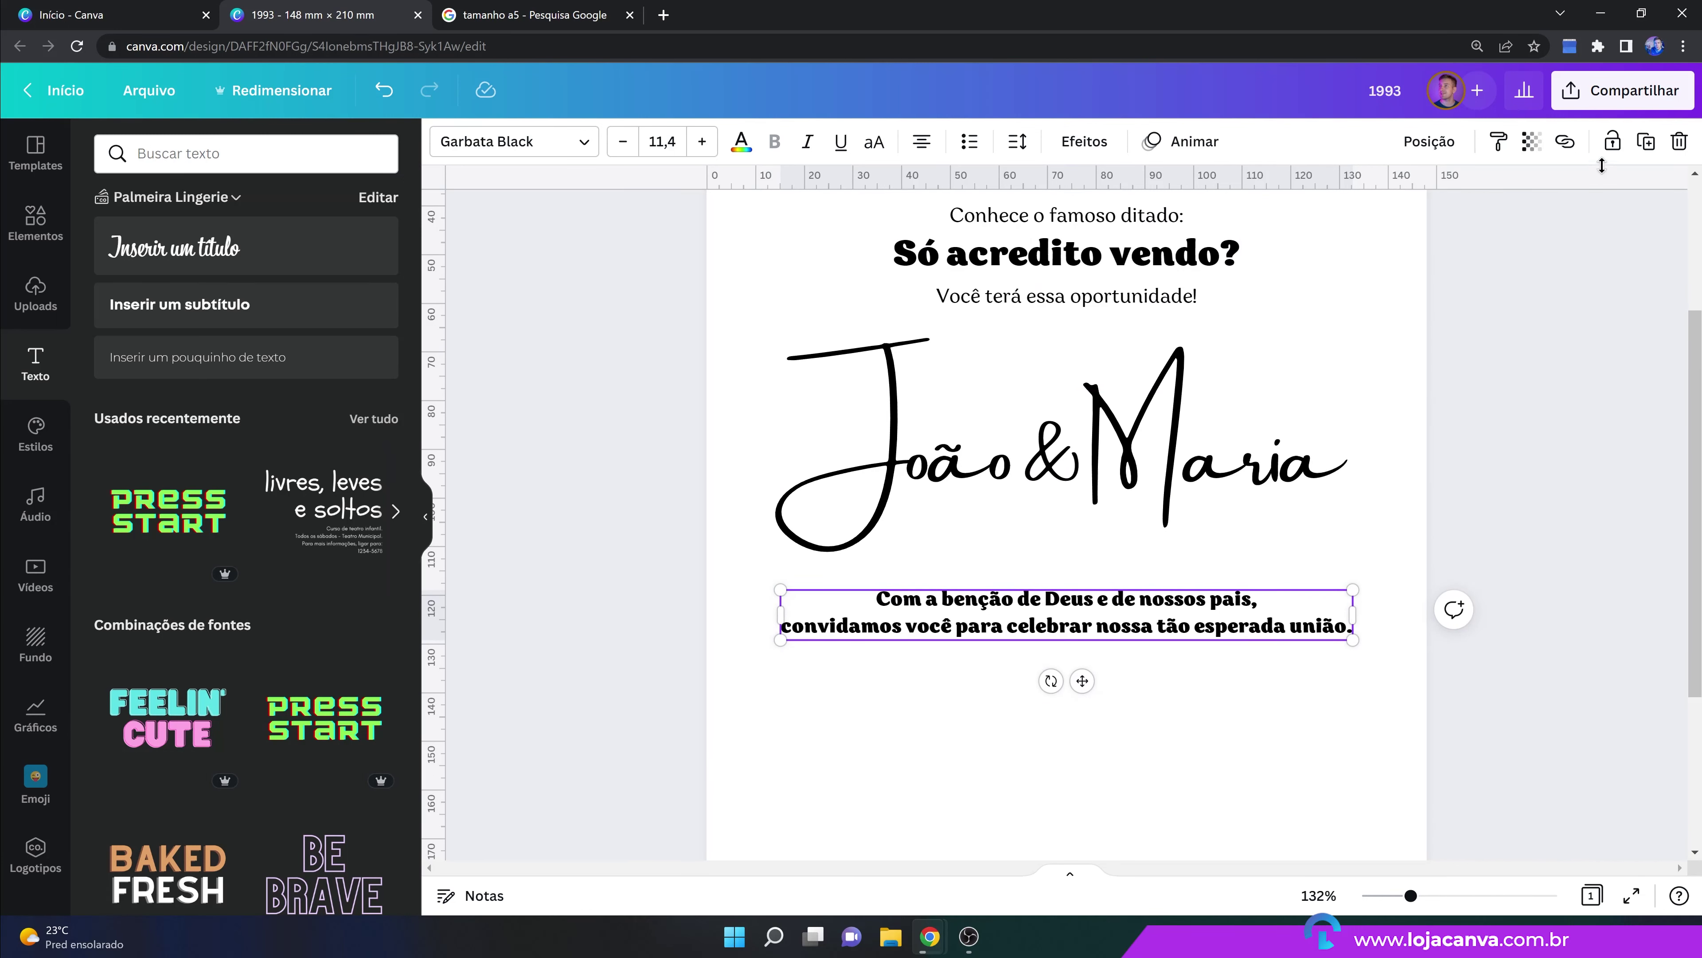
pyautogui.click(1646, 141)
pyautogui.moveTo(1126, 631); pyautogui.dragTo(1089, 697)
pyautogui.tripleClick(1089, 698)
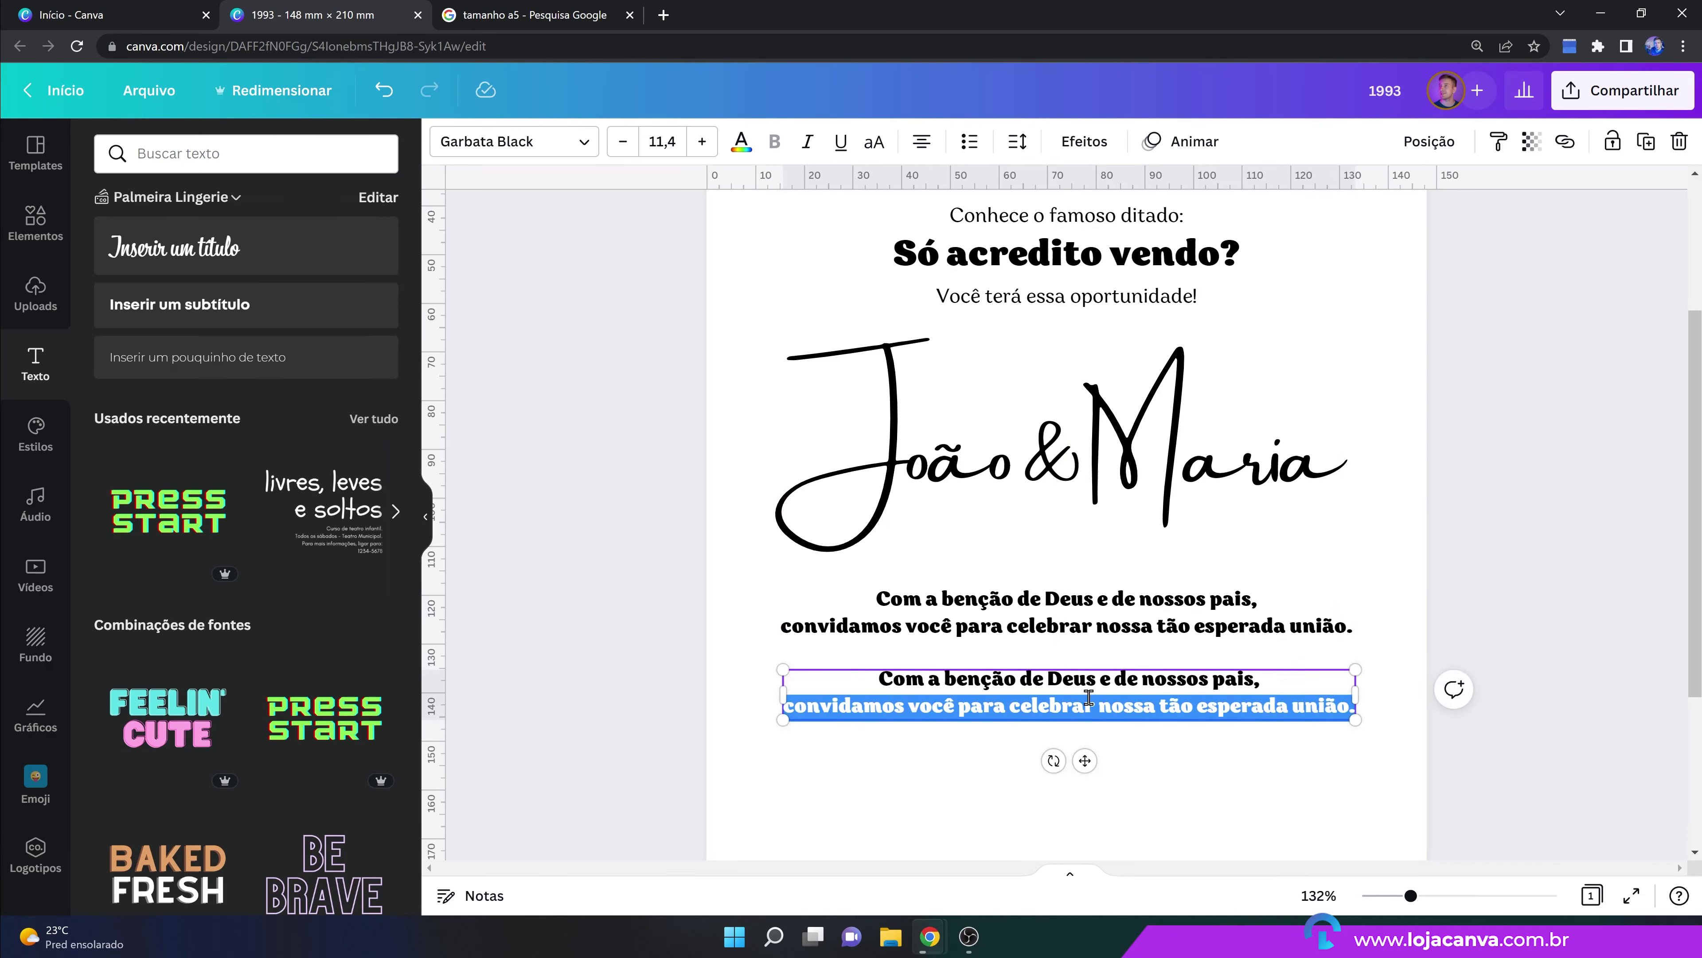
pyautogui.hotkey('ctrl', 'a')
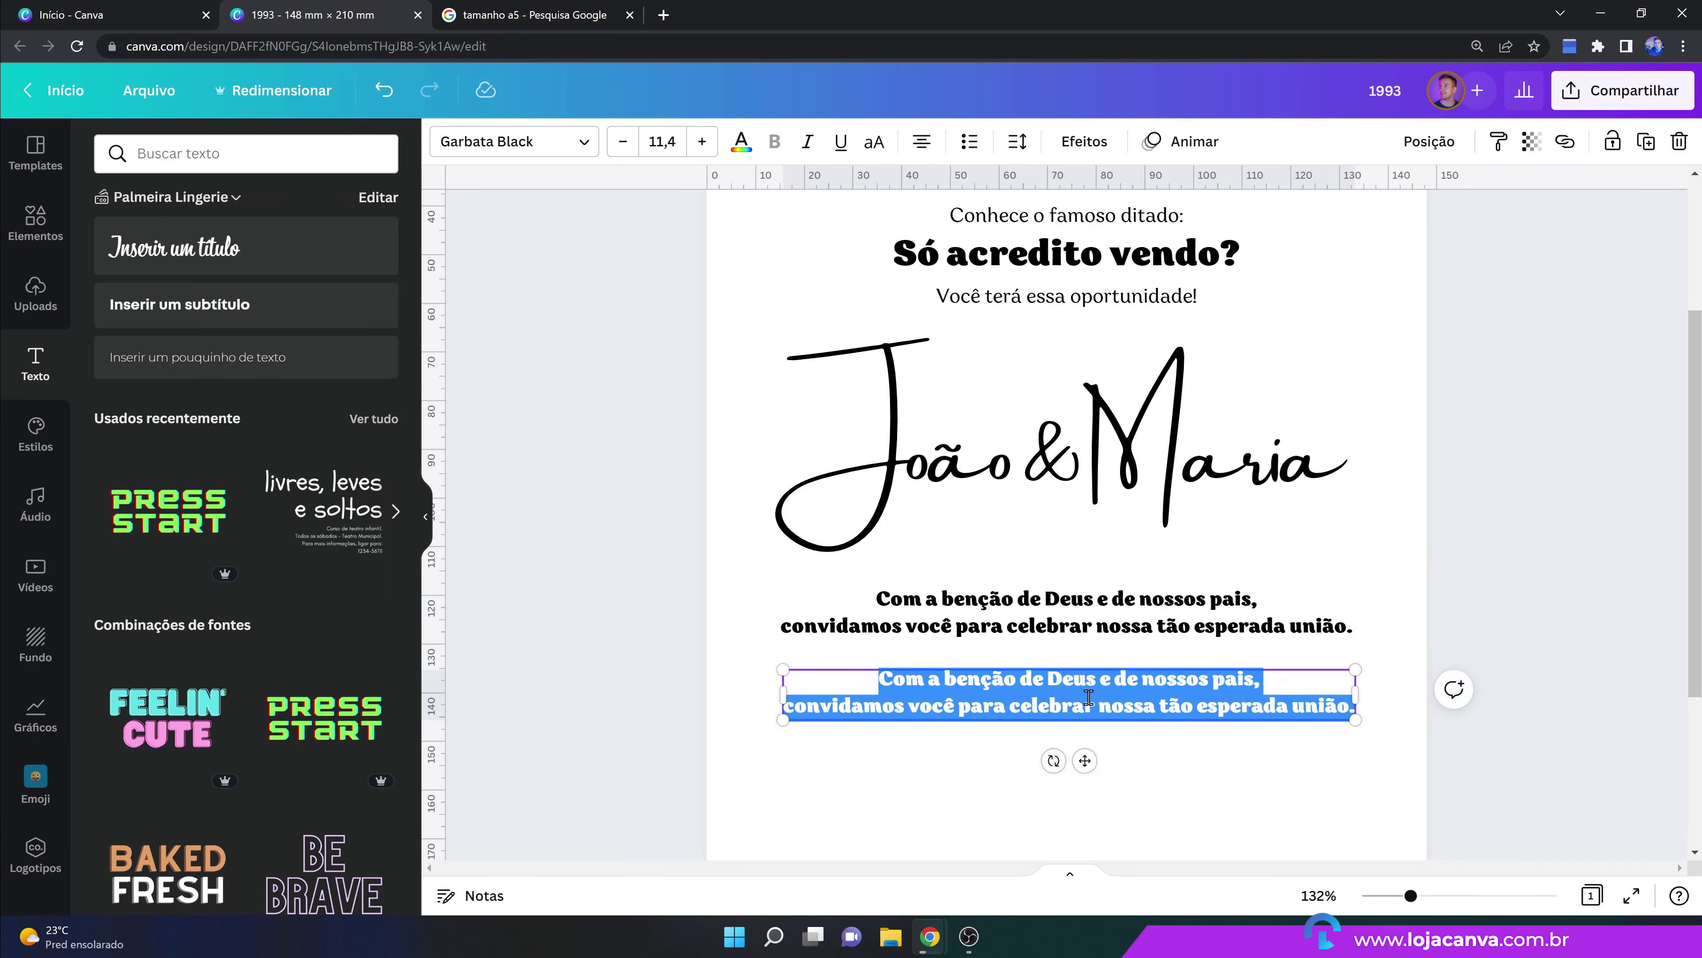
pyautogui.write('Onde?')
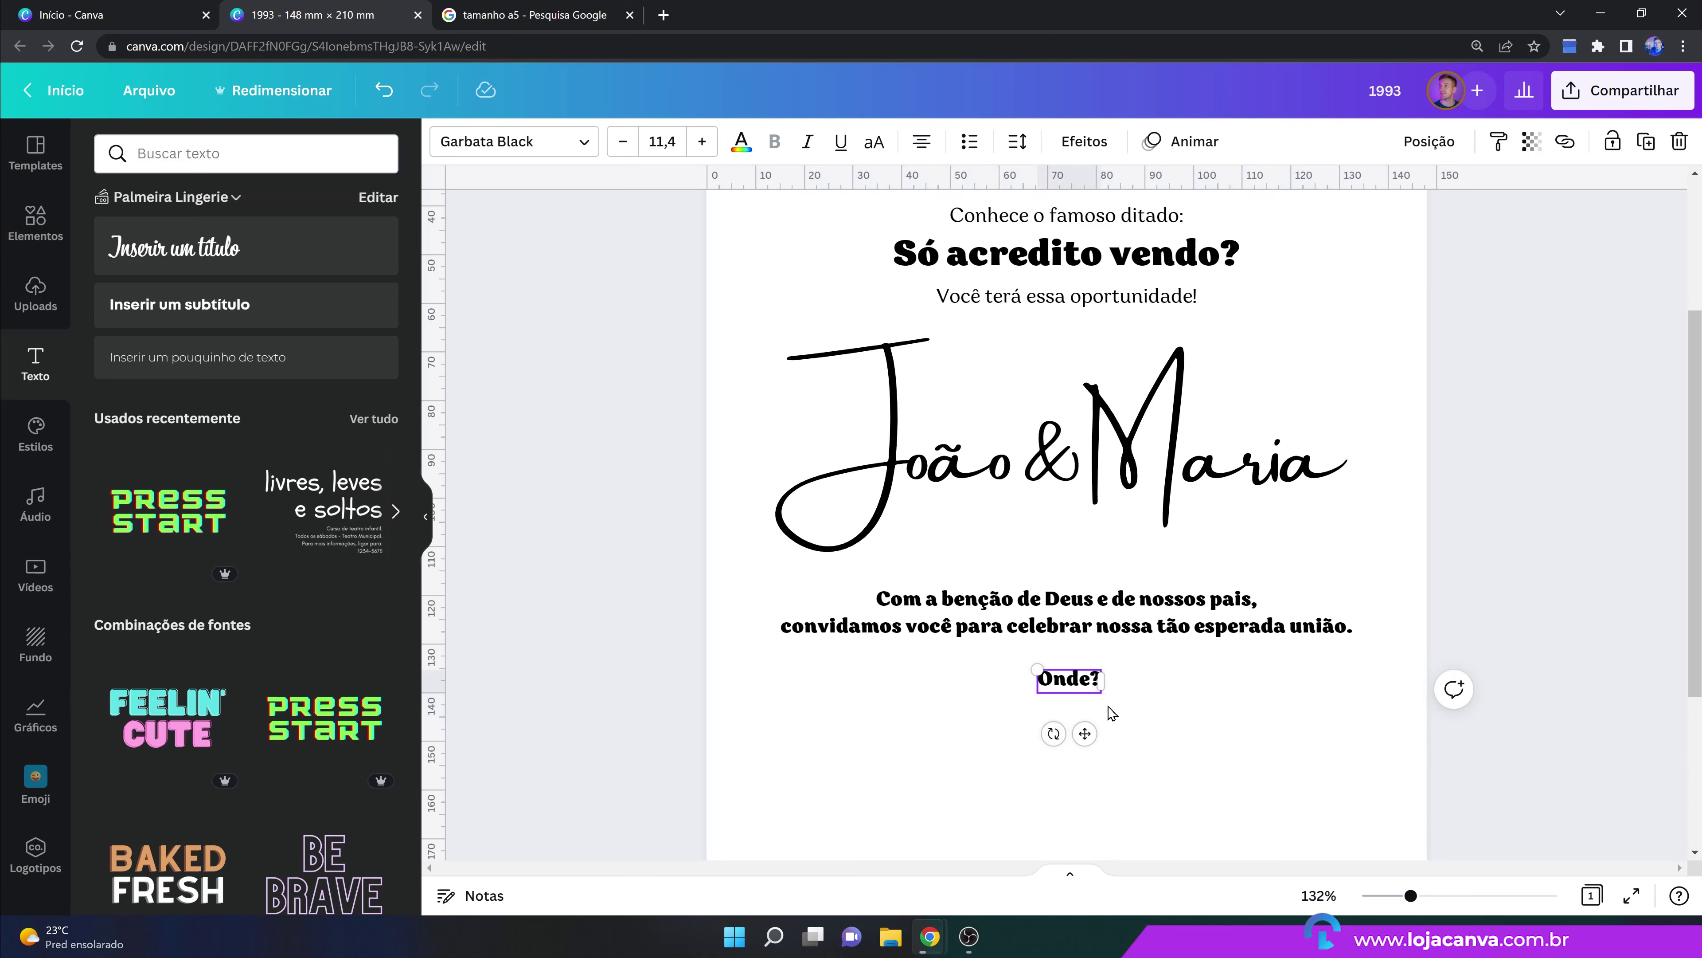
# Left-align the "Onde?" text and place it below the invitation text, flush with that text's left edge.
pyautogui.click(920, 147)
pyautogui.click(920, 148)
pyautogui.moveTo(1085, 734); pyautogui.dragTo(839, 742)
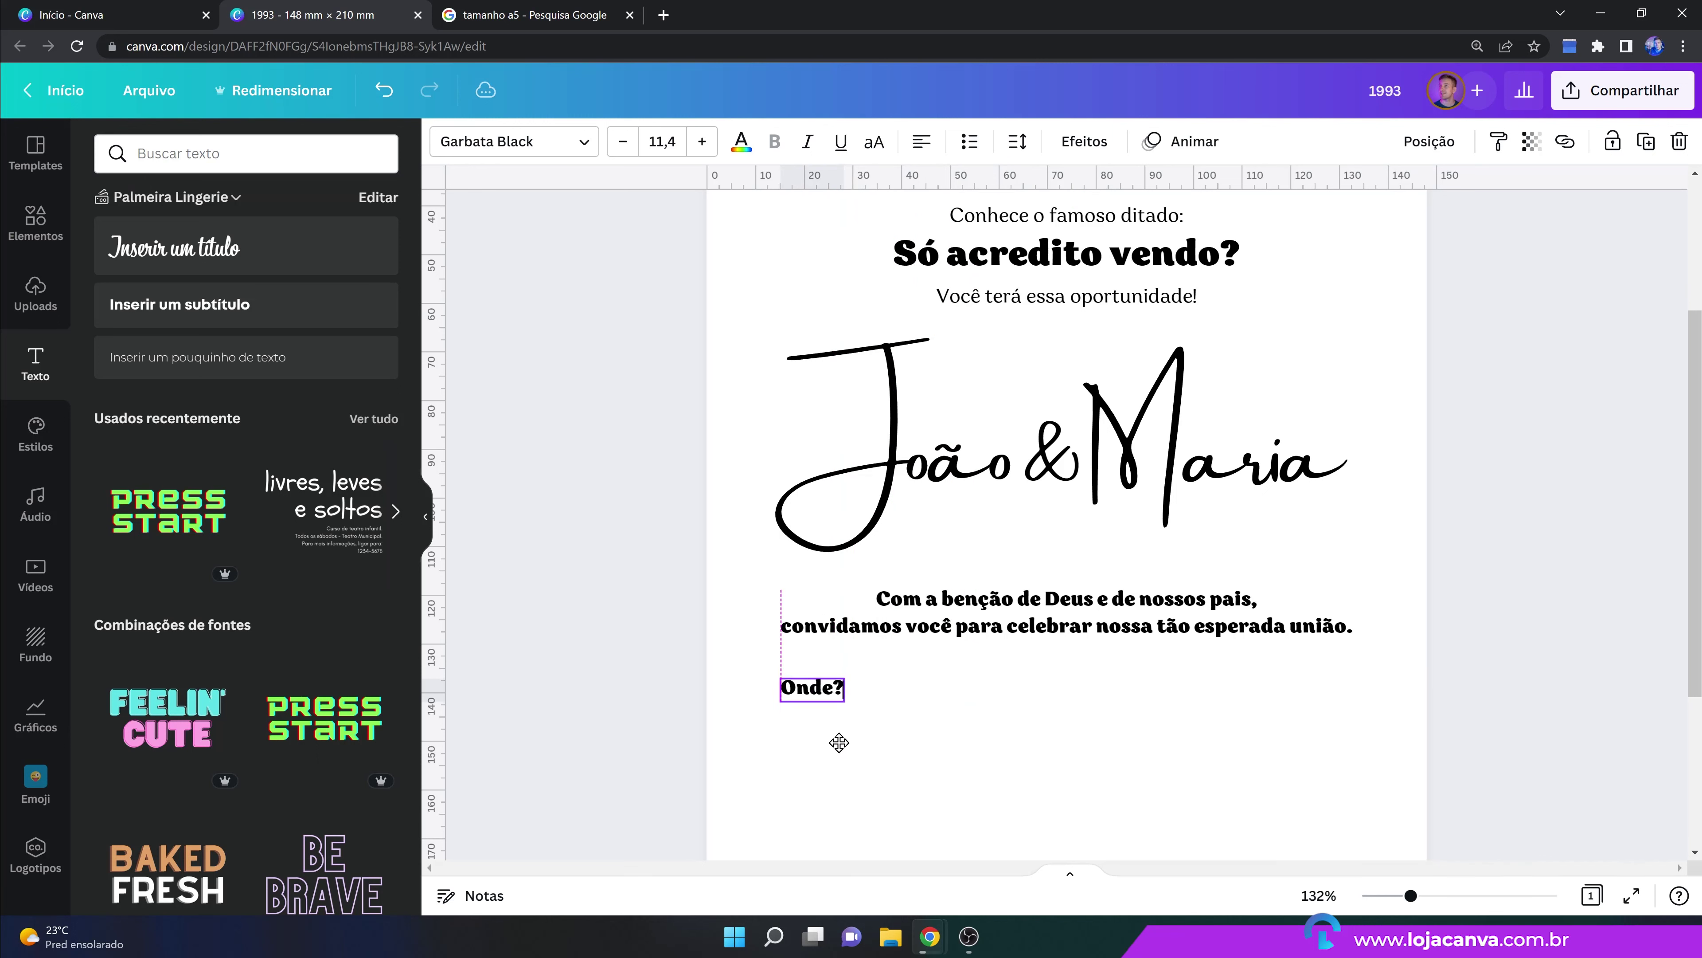
pyautogui.moveTo(838, 742); pyautogui.dragTo(838, 743)
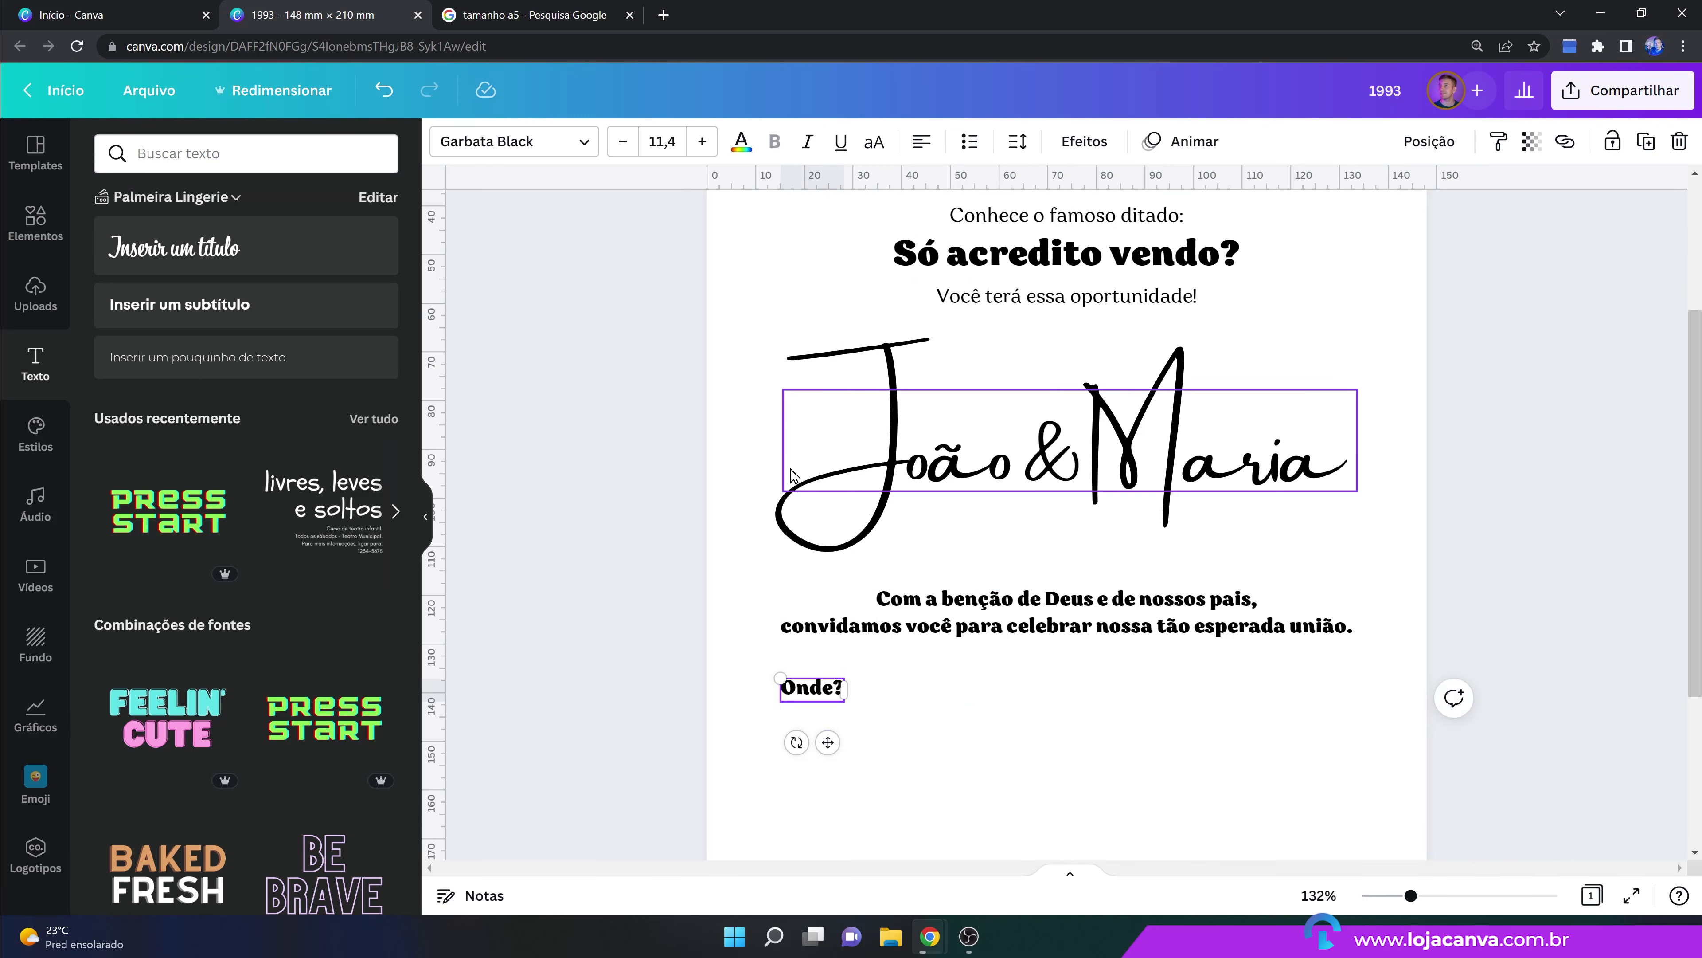
# Duplicate the "Você terá essa oportunidade!" line, place the copy immediately to the right of "Onde?", and left-align its text.
pyautogui.scroll(3, 779, 578)
pyautogui.scroll(-4, 783, 578)
pyautogui.scroll(-1, 782, 578)
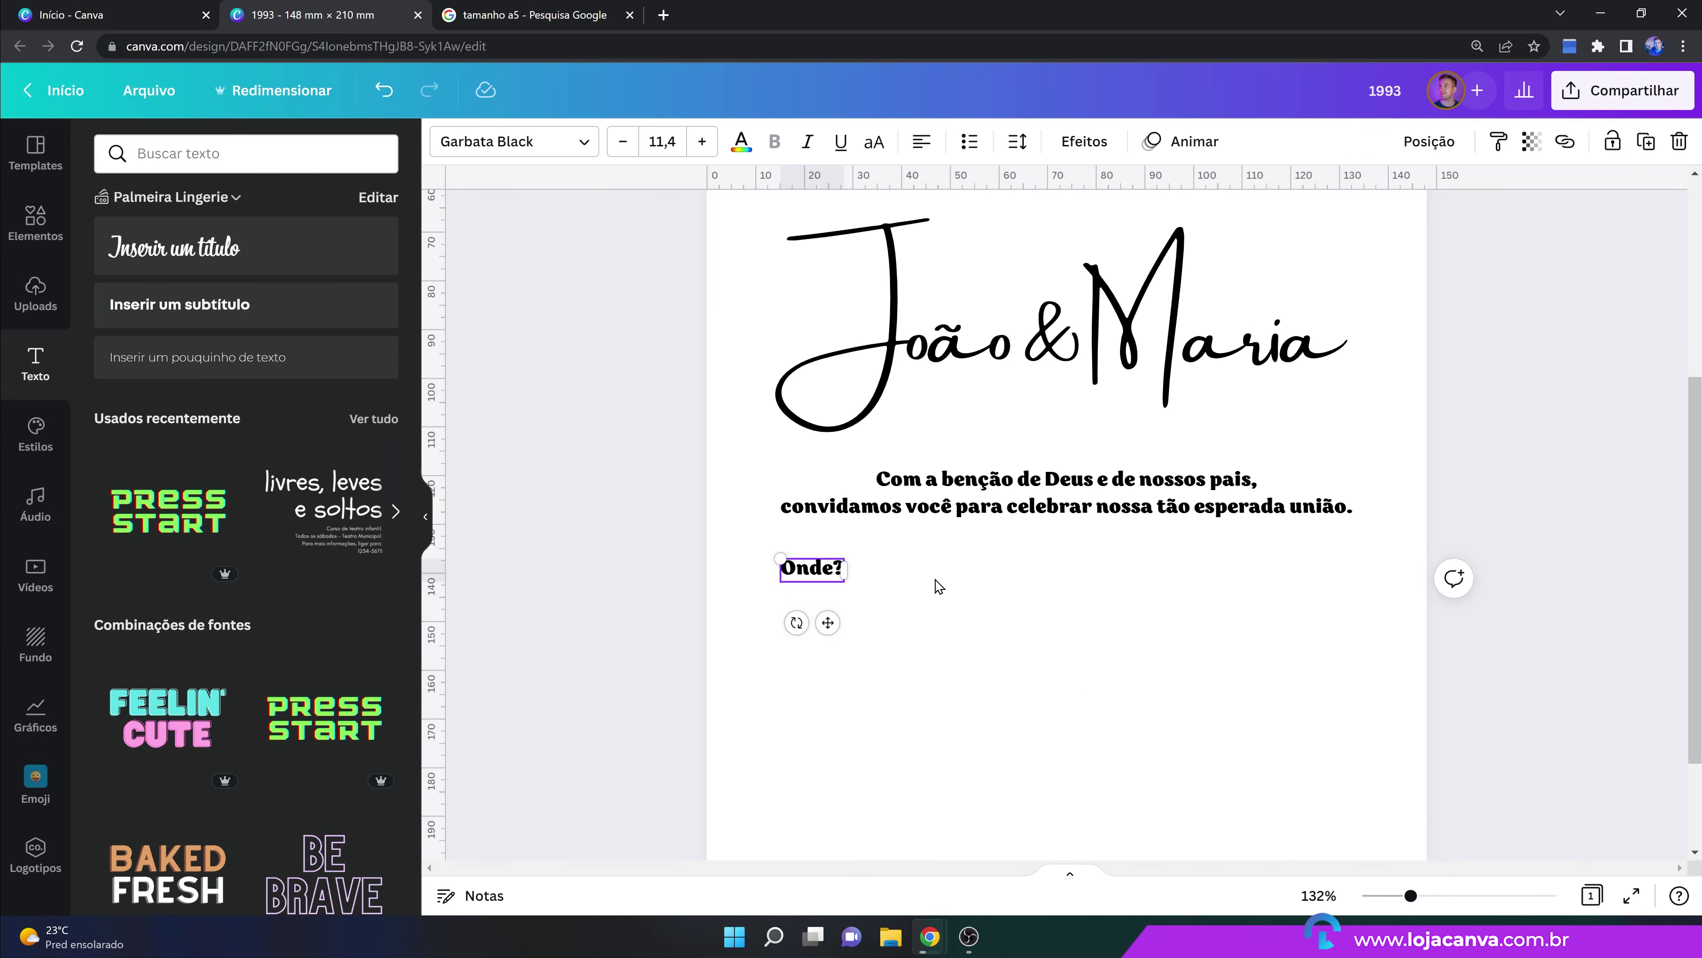
pyautogui.scroll(5, 1079, 616)
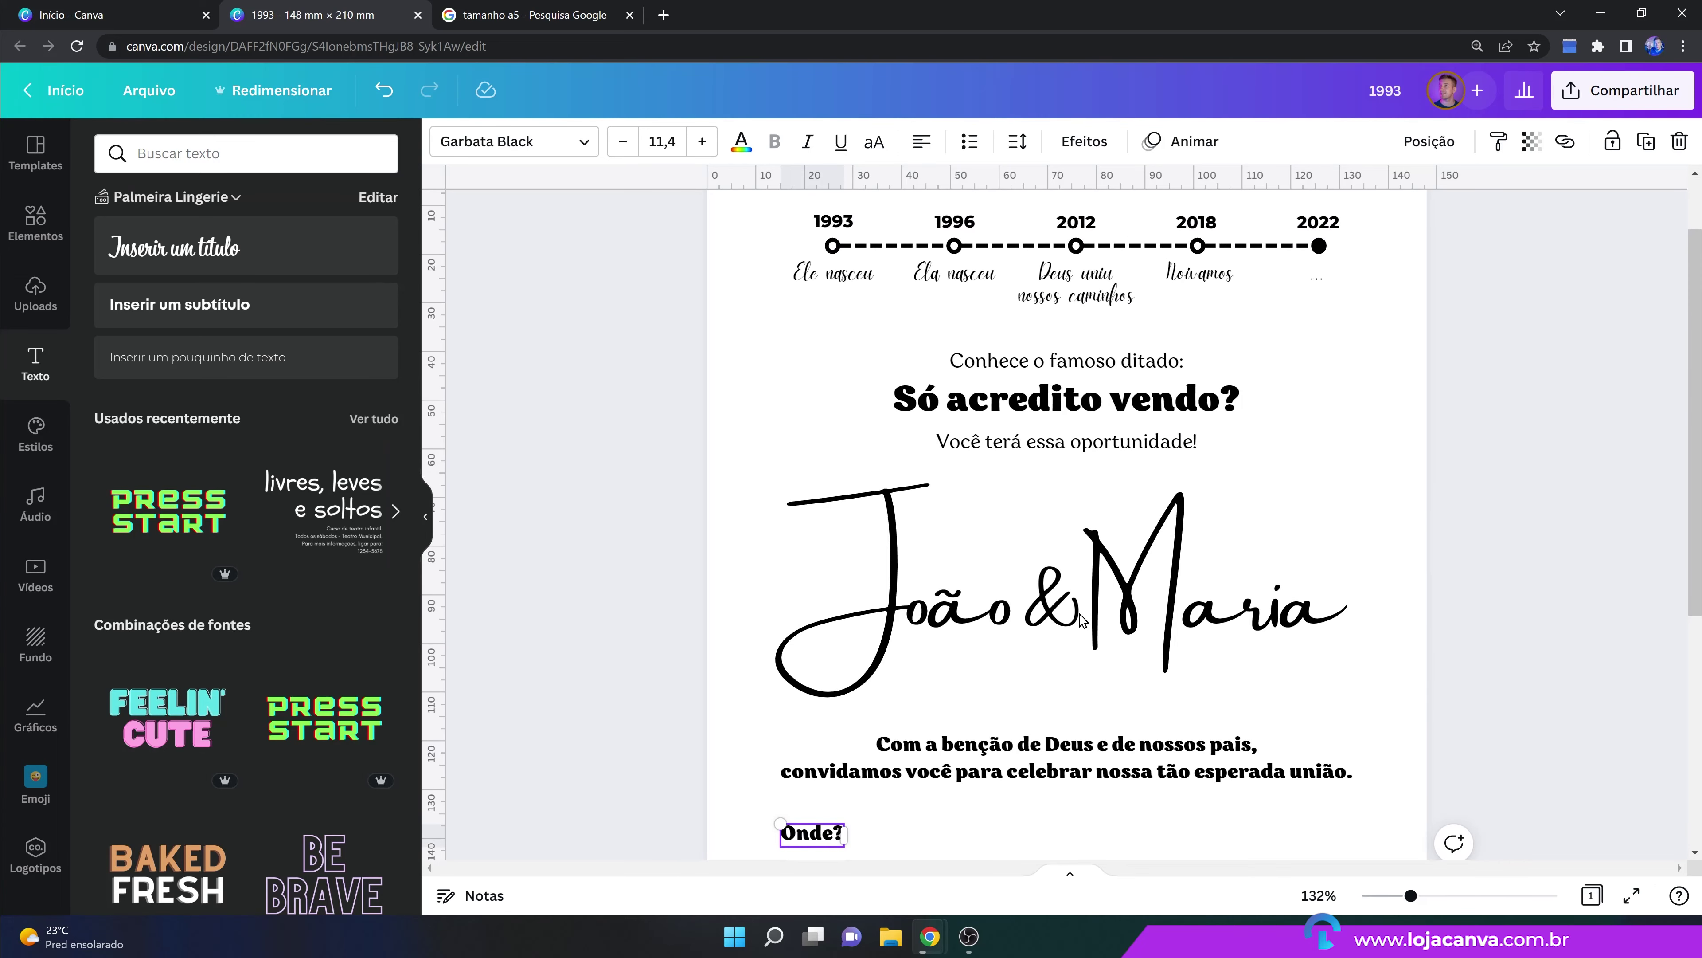
pyautogui.scroll(-2, 1079, 615)
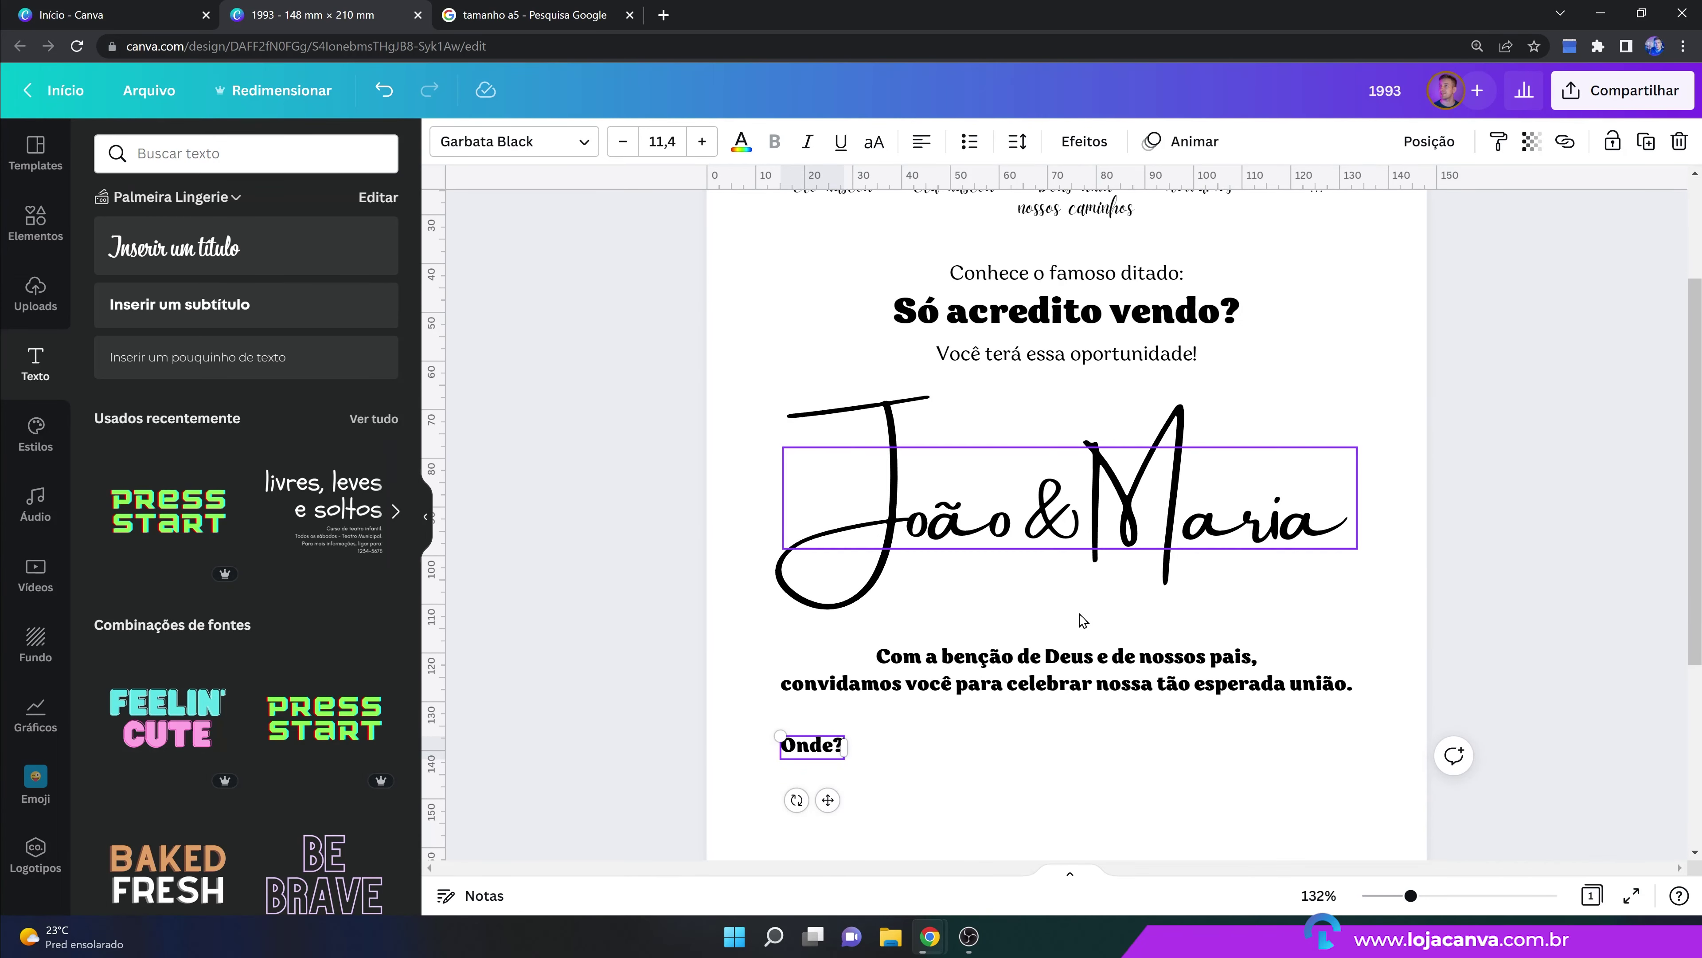
pyautogui.click(939, 739)
pyautogui.scroll(1, 934, 734)
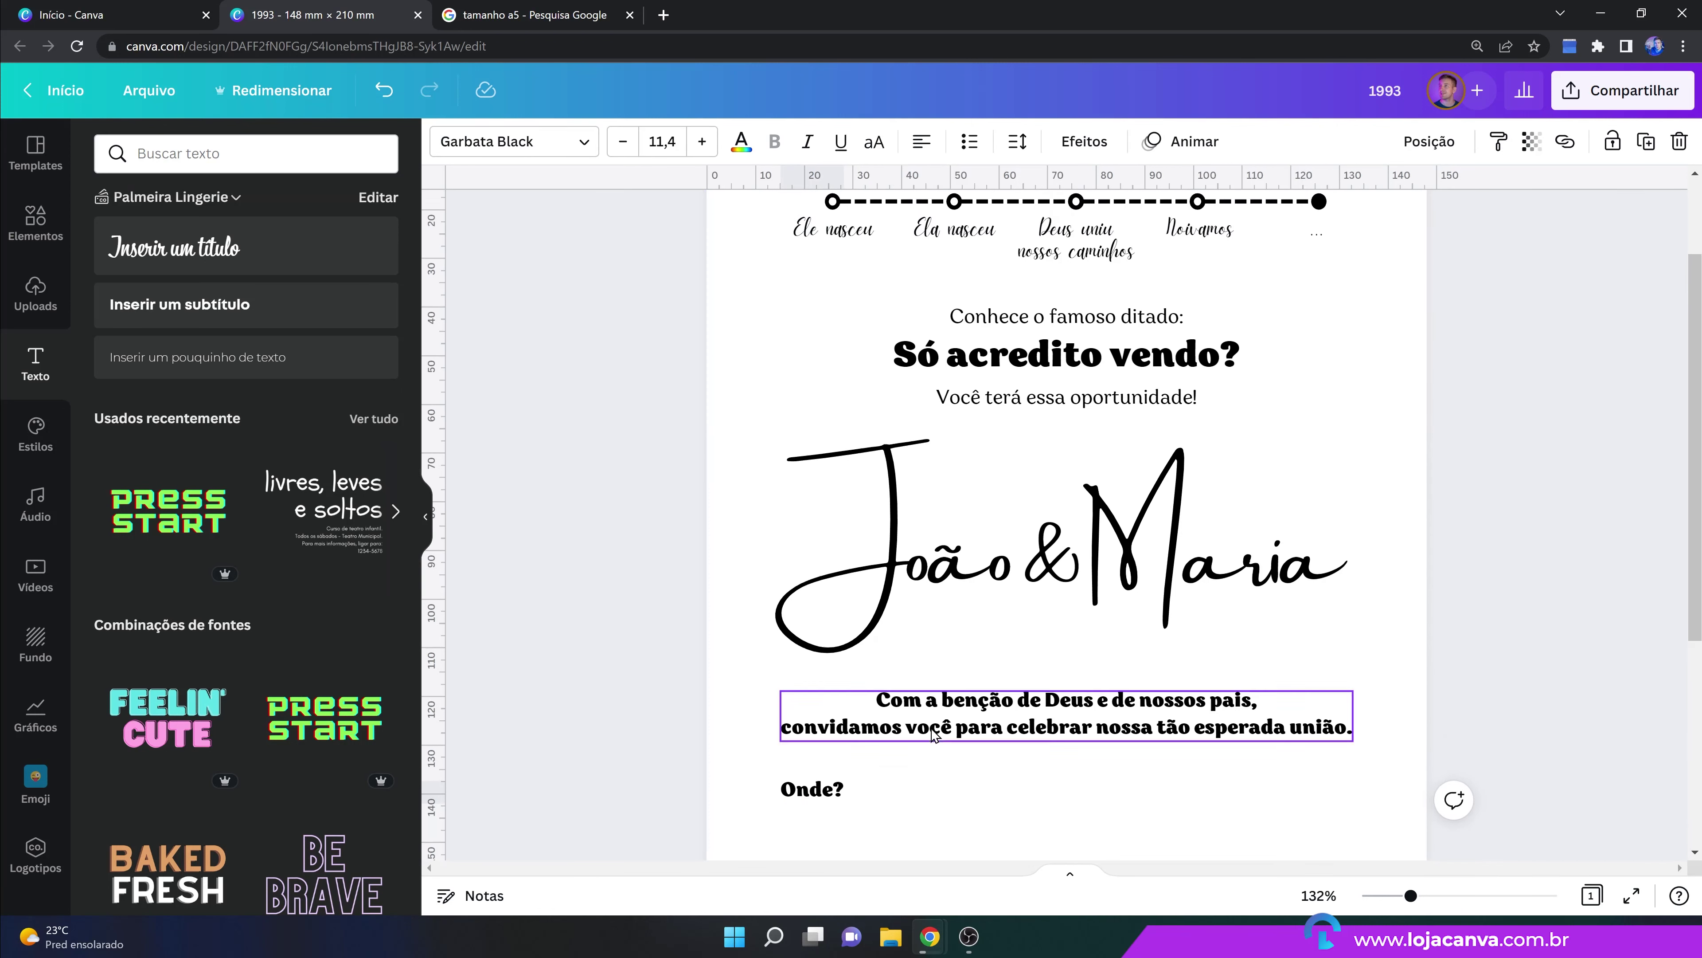
pyautogui.scroll(3, 934, 734)
pyautogui.click(1036, 540)
pyautogui.scroll(-2, 1085, 546)
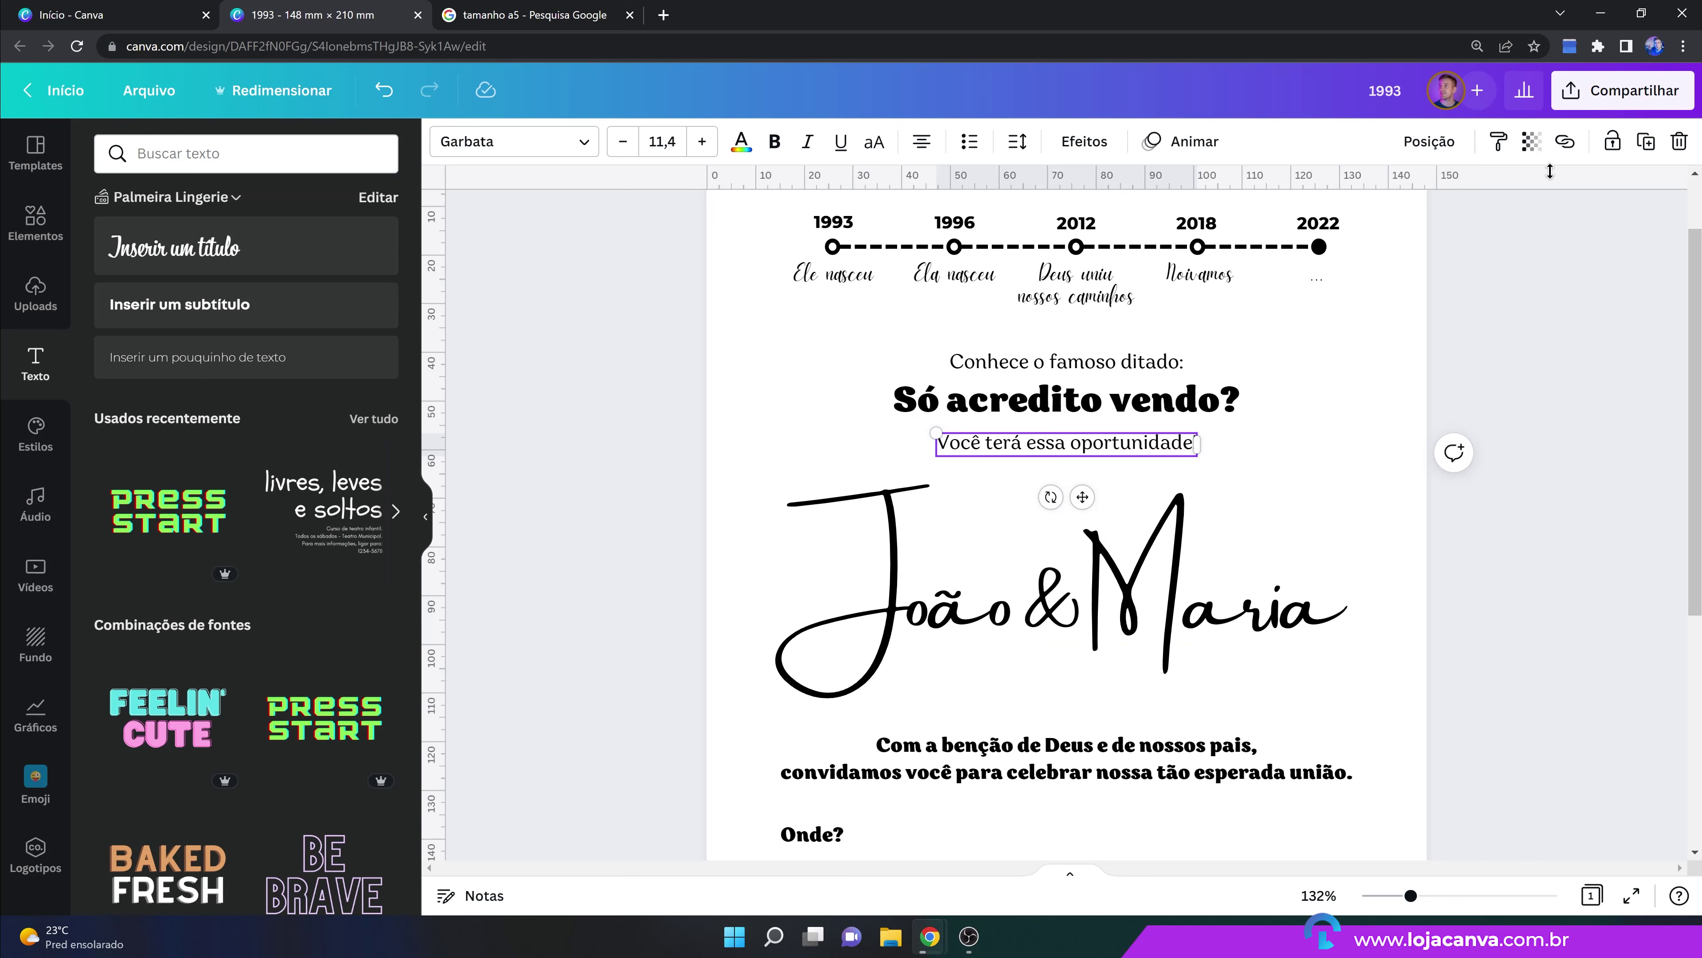
pyautogui.click(1646, 142)
pyautogui.moveTo(1115, 518); pyautogui.dragTo(1006, 883)
pyautogui.click(921, 141)
pyautogui.scroll(-3, 722, 779)
pyautogui.click(898, 775)
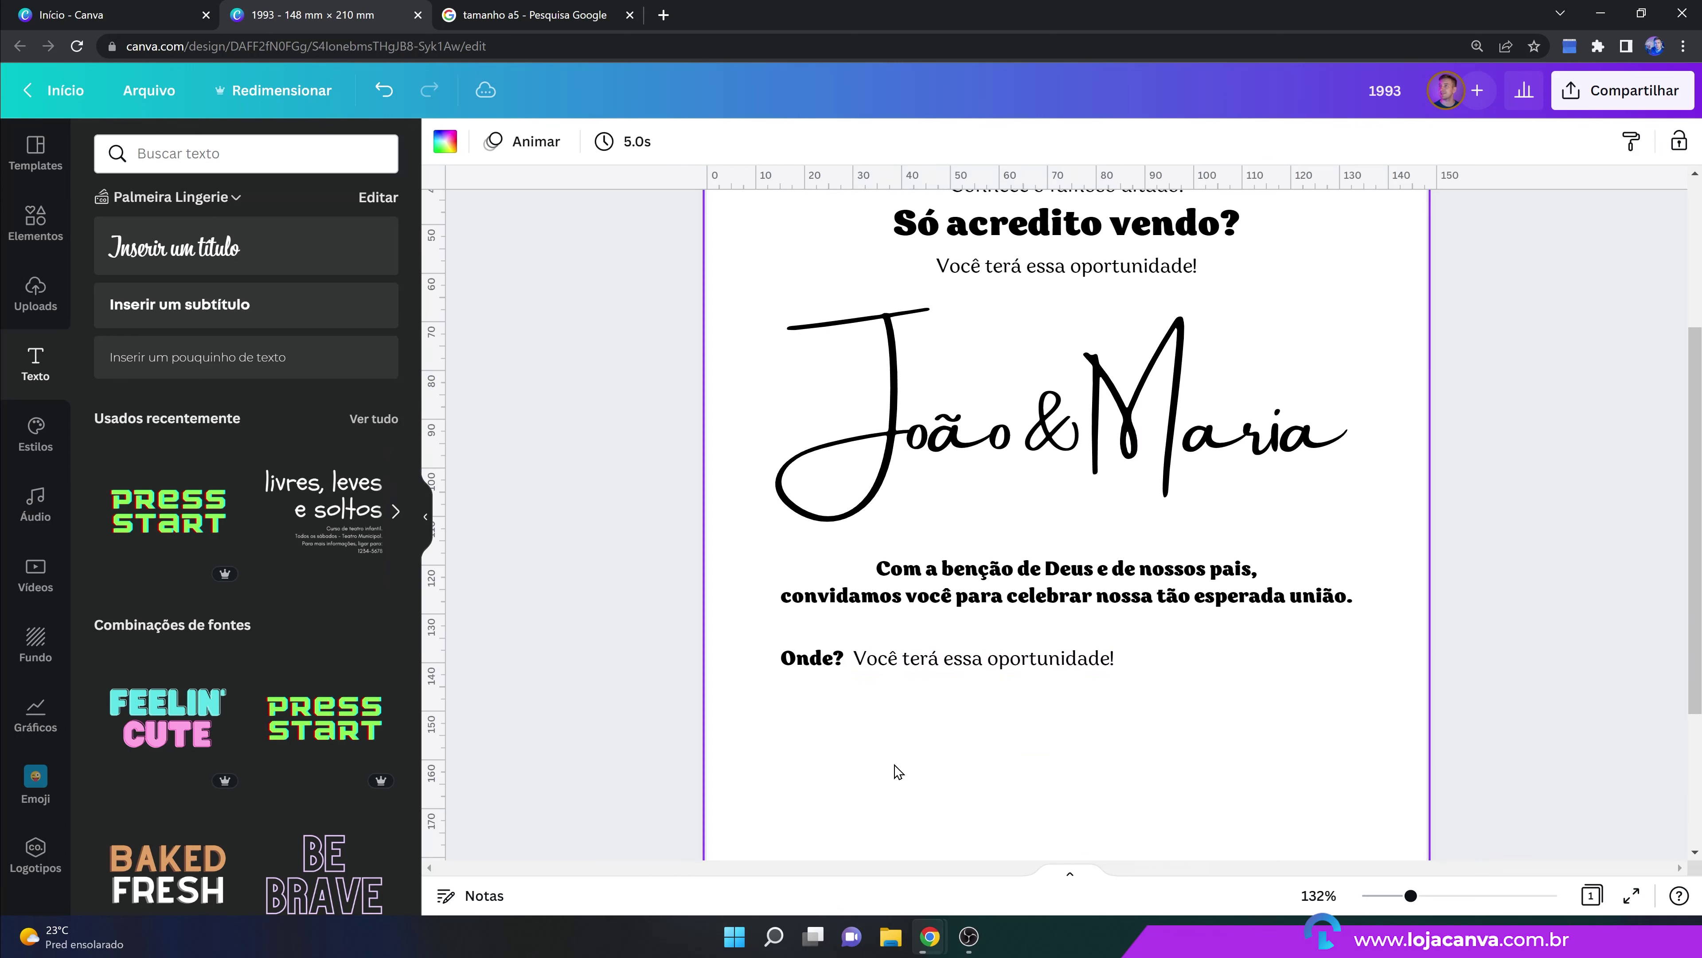
# Replace the text beside "Onde?" with "Aqui você digita o endereço completo do evento.".
pyautogui.click(885, 661)
pyautogui.click(885, 661)
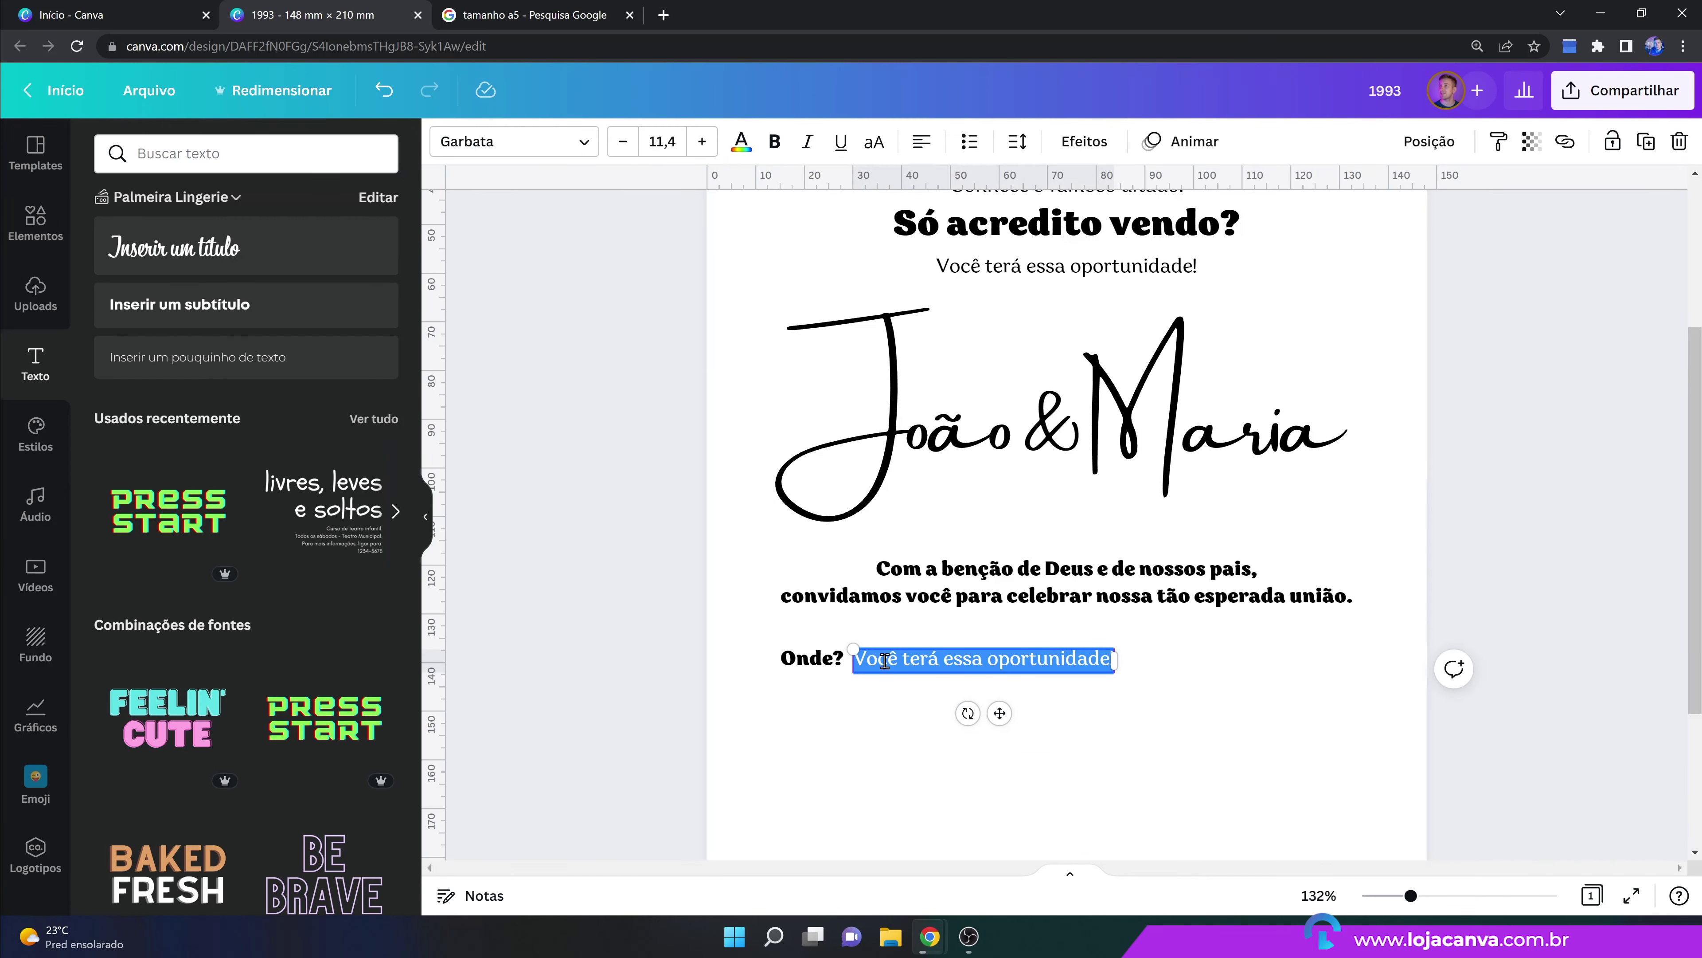
pyautogui.write('Aqui você digita o endereço completo do env')
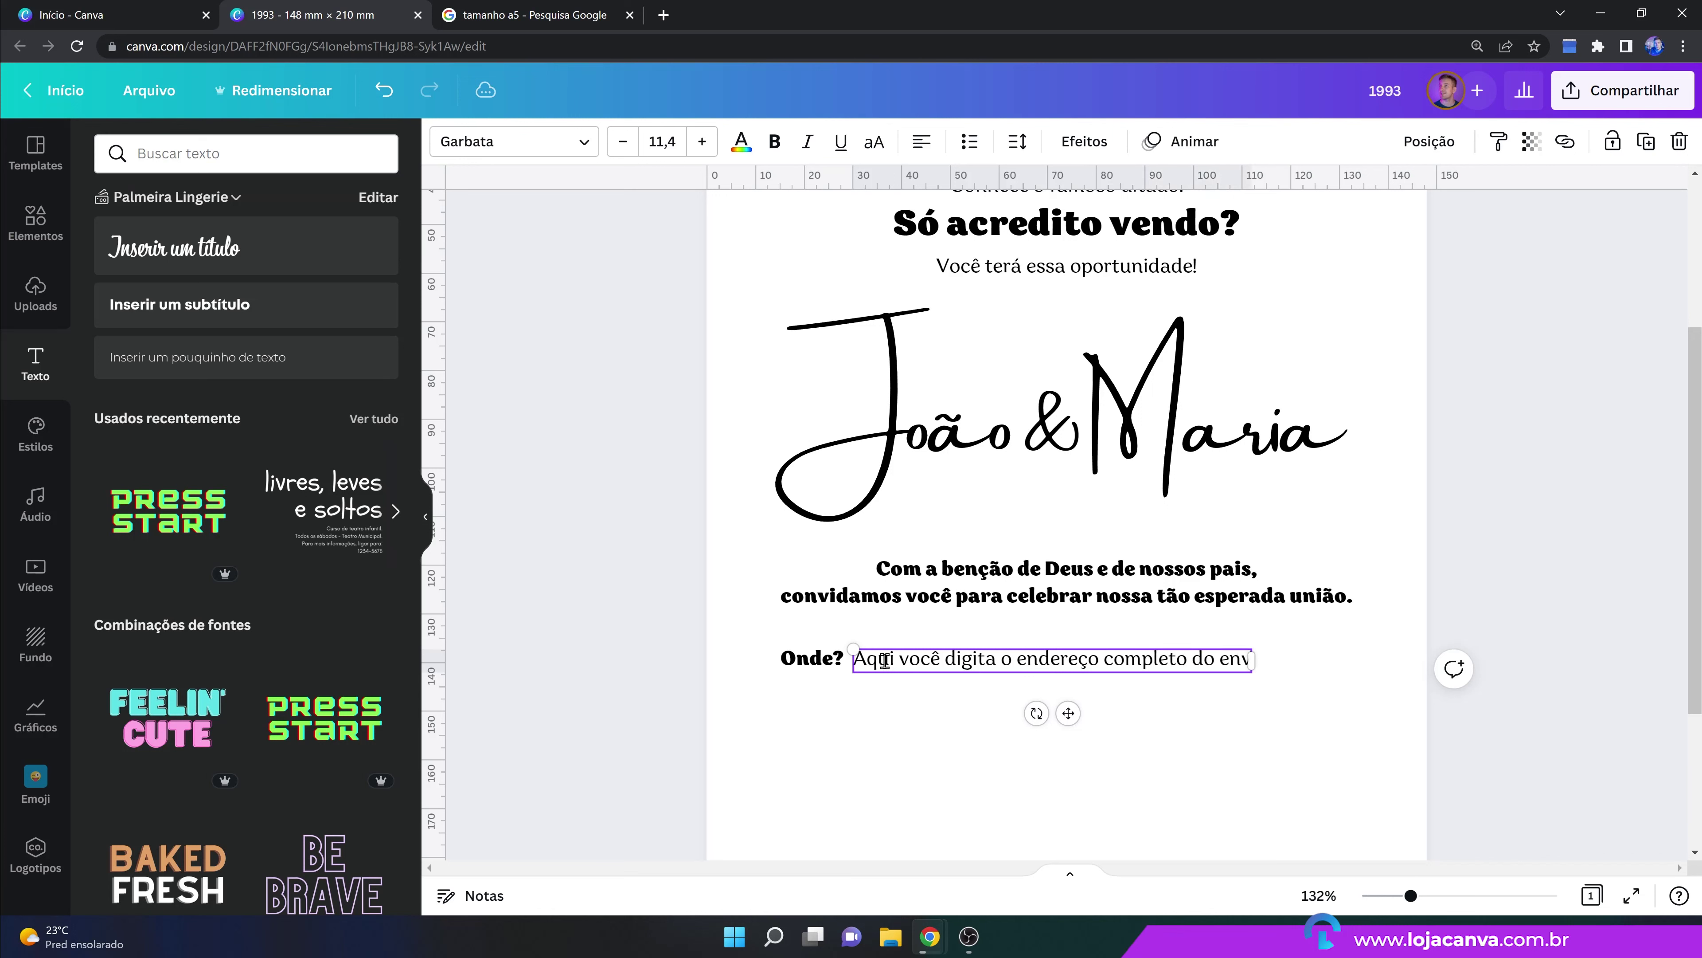
pyautogui.write('ento.')
pyautogui.click(930, 729)
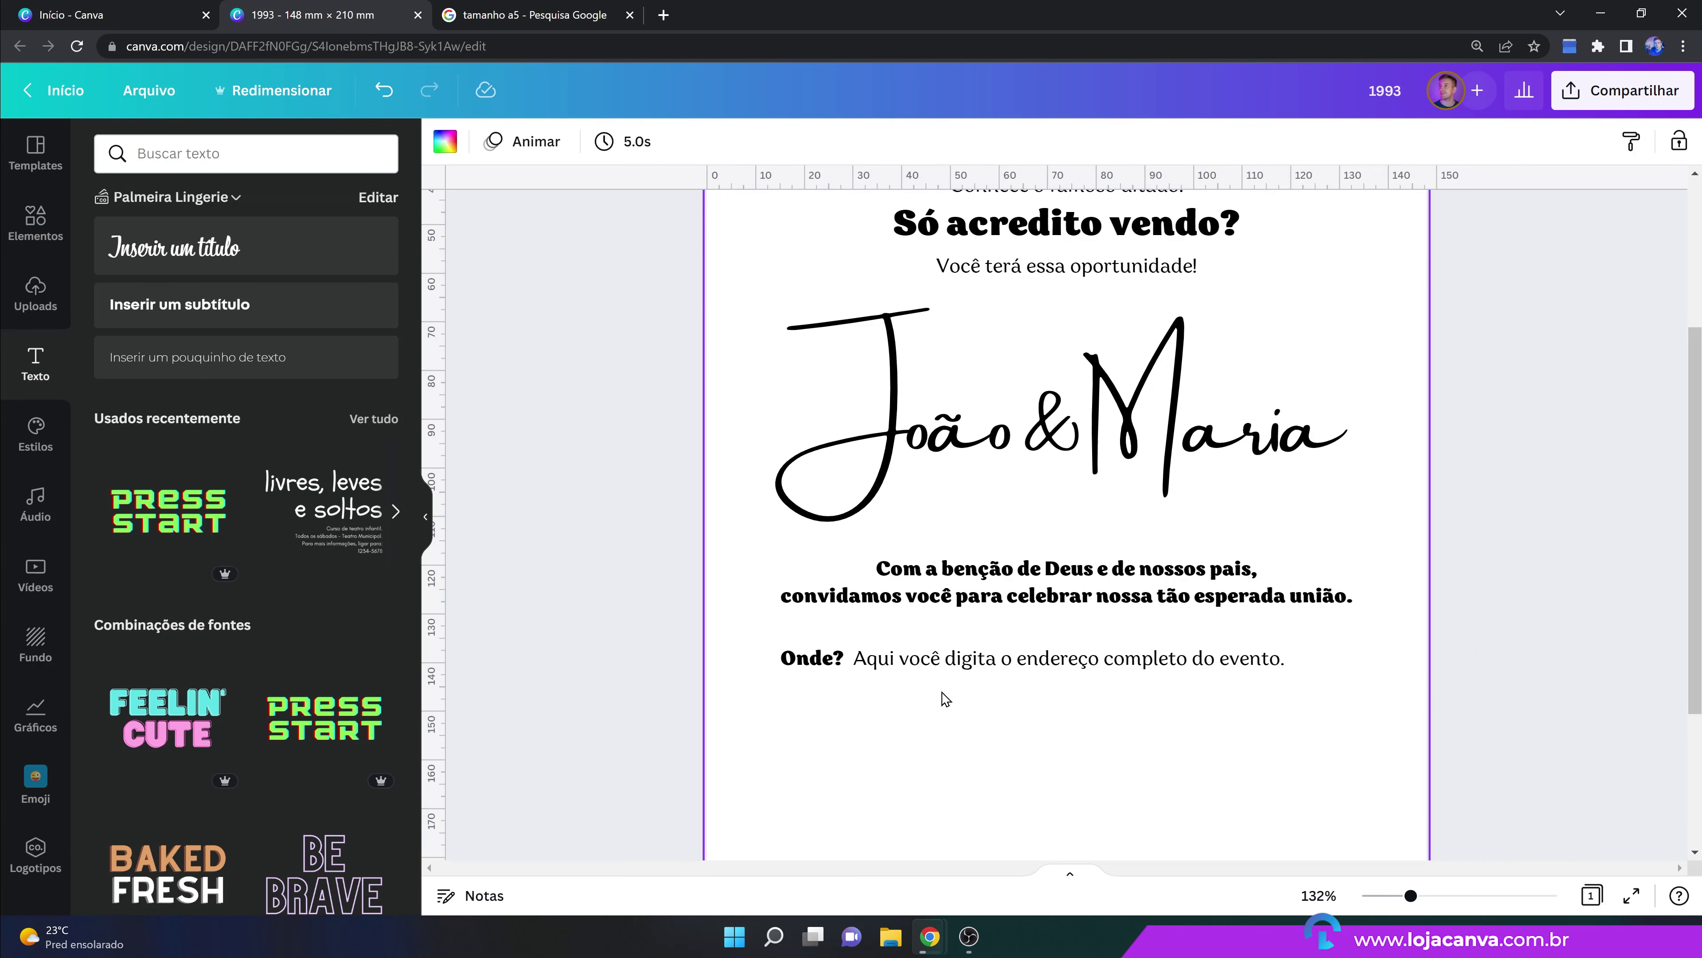
# Set the address text's font size to 10,4 and nudge it slightly down to line up with "Onde?".
pyautogui.click(951, 666)
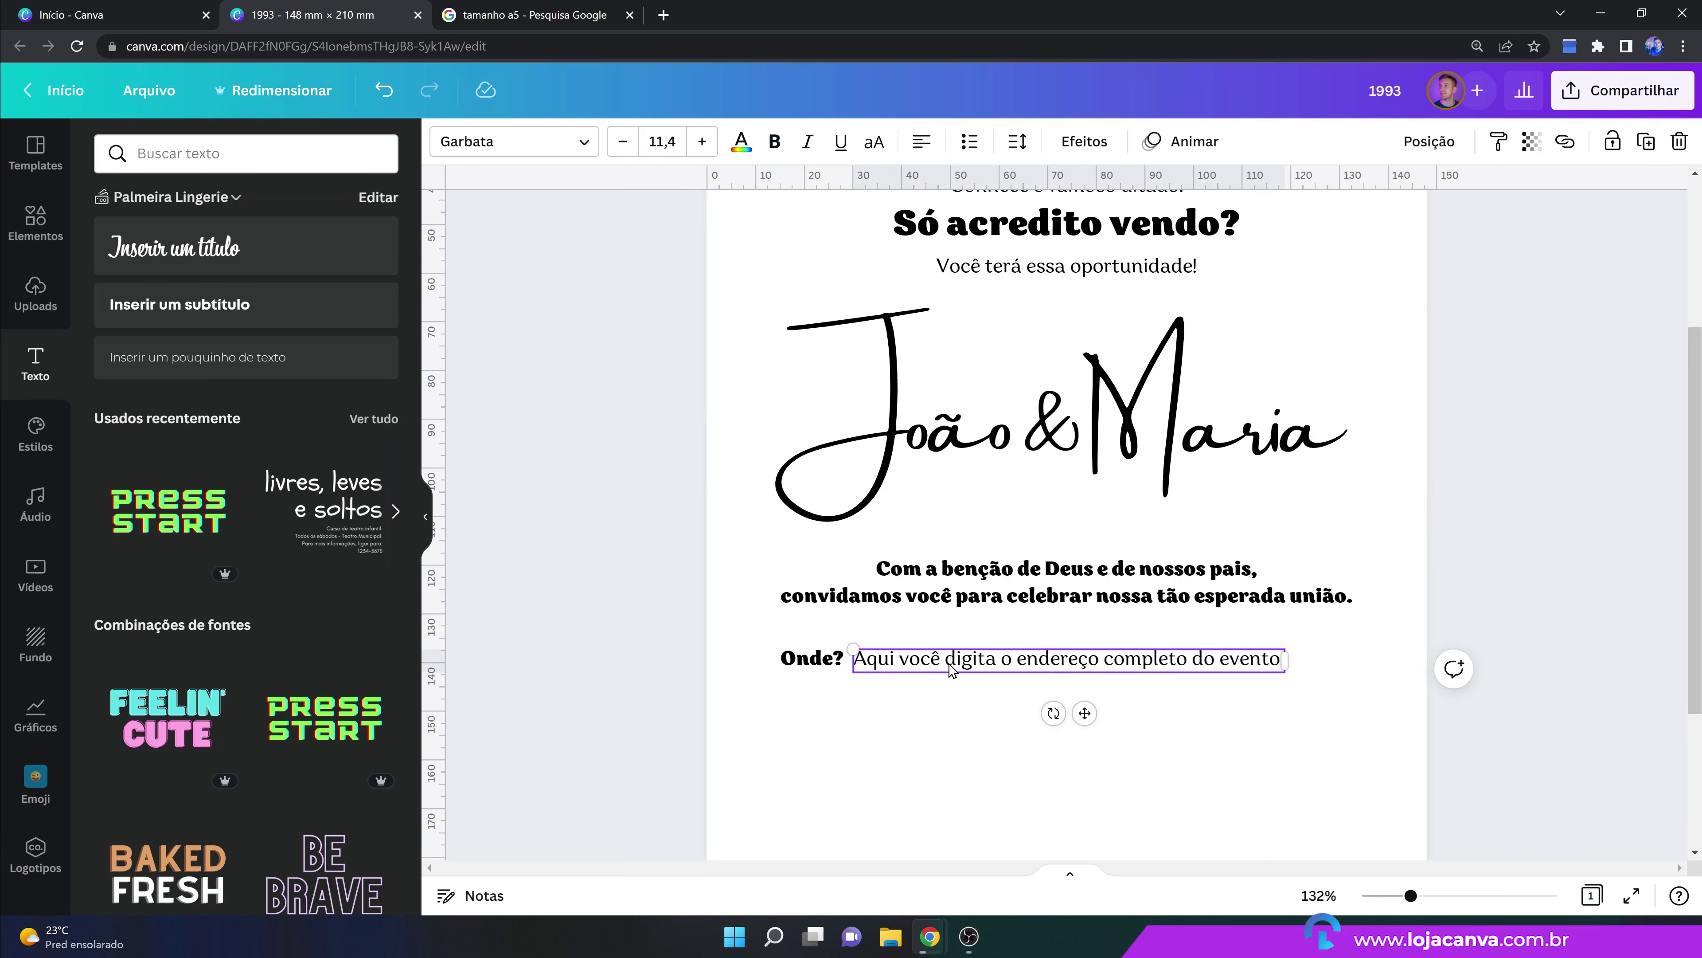
pyautogui.click(622, 142)
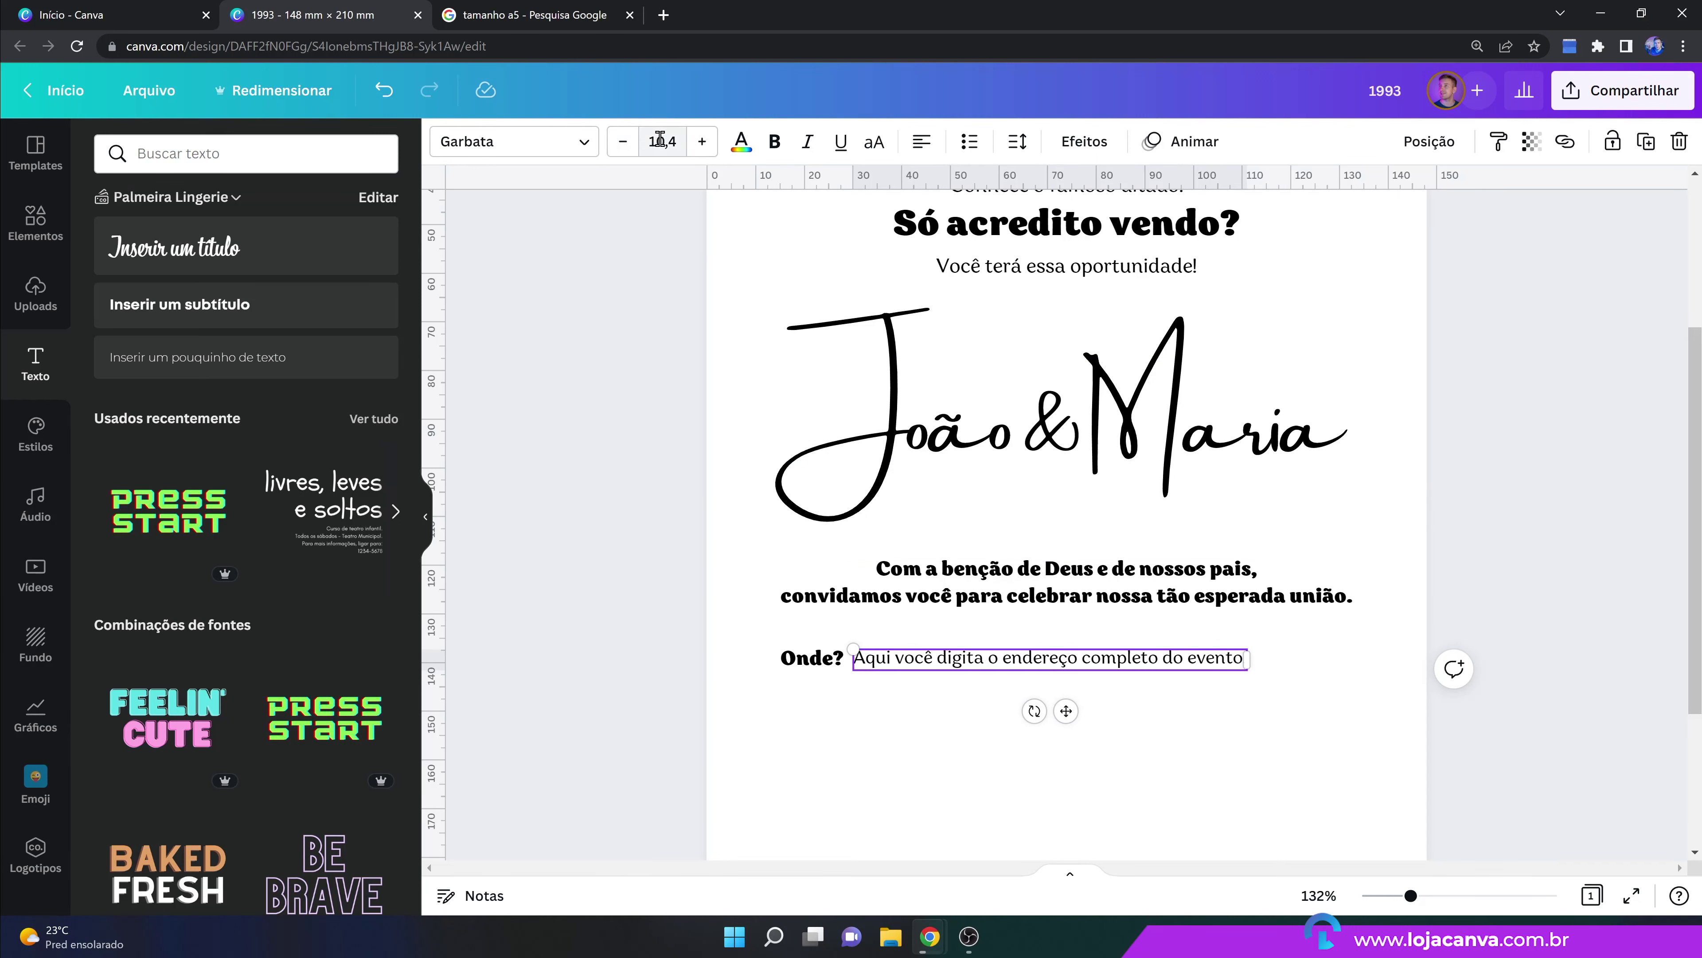
pyautogui.click(626, 143)
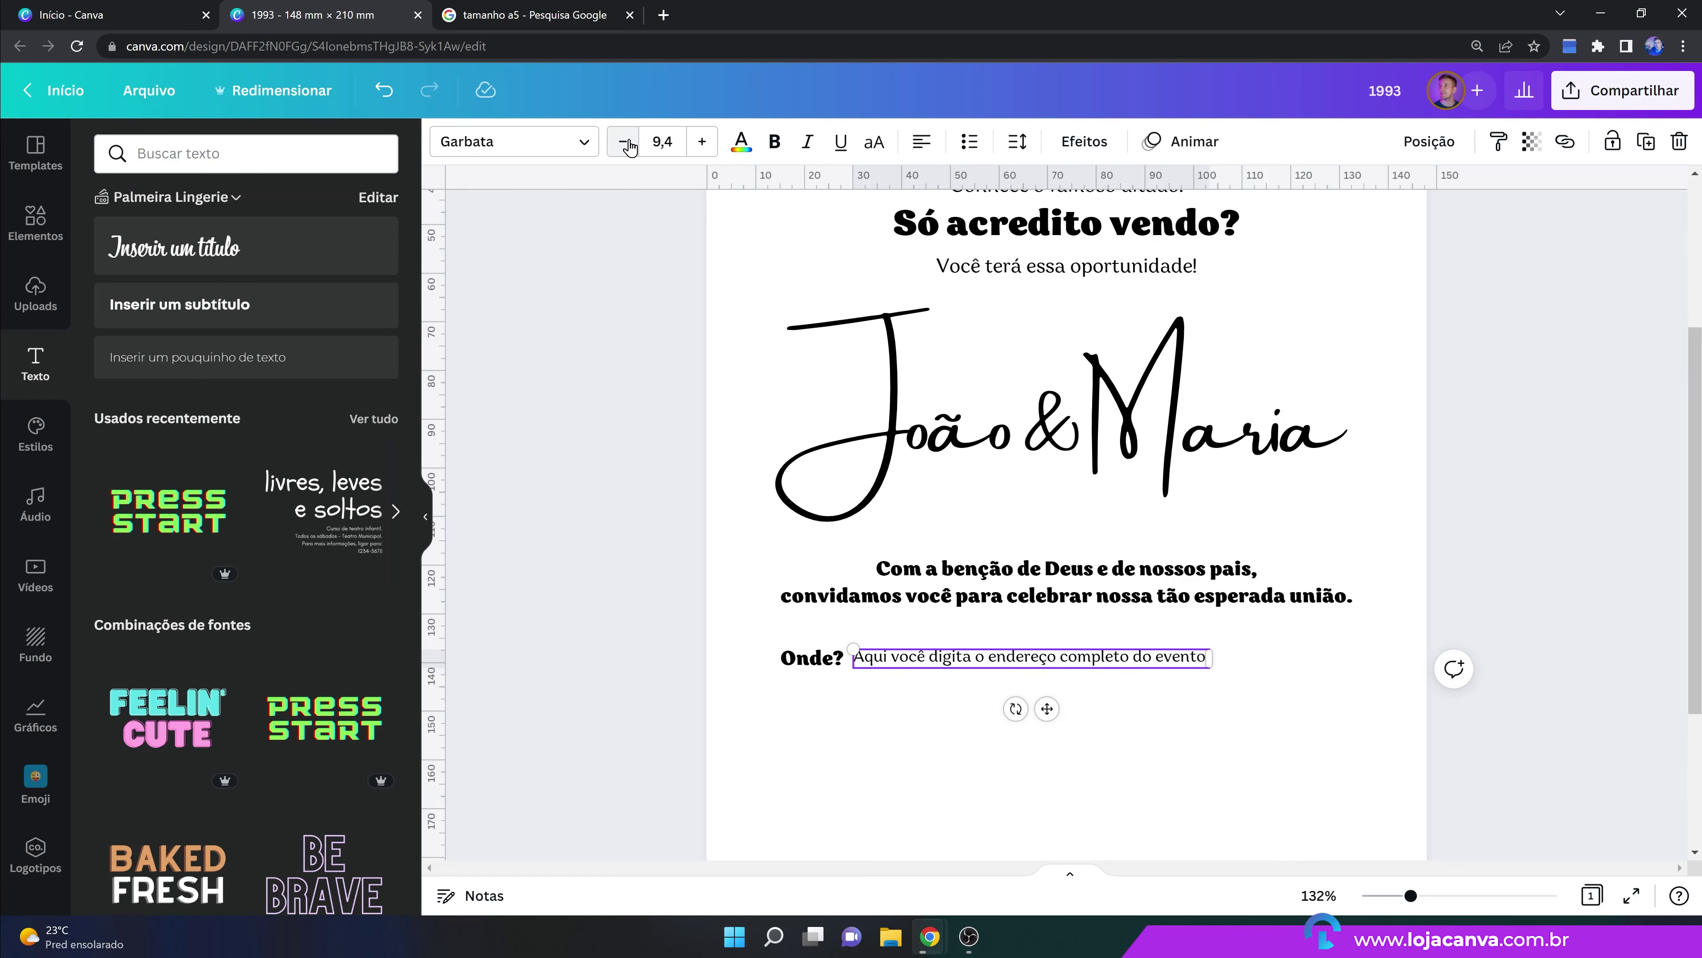
pyautogui.click(700, 142)
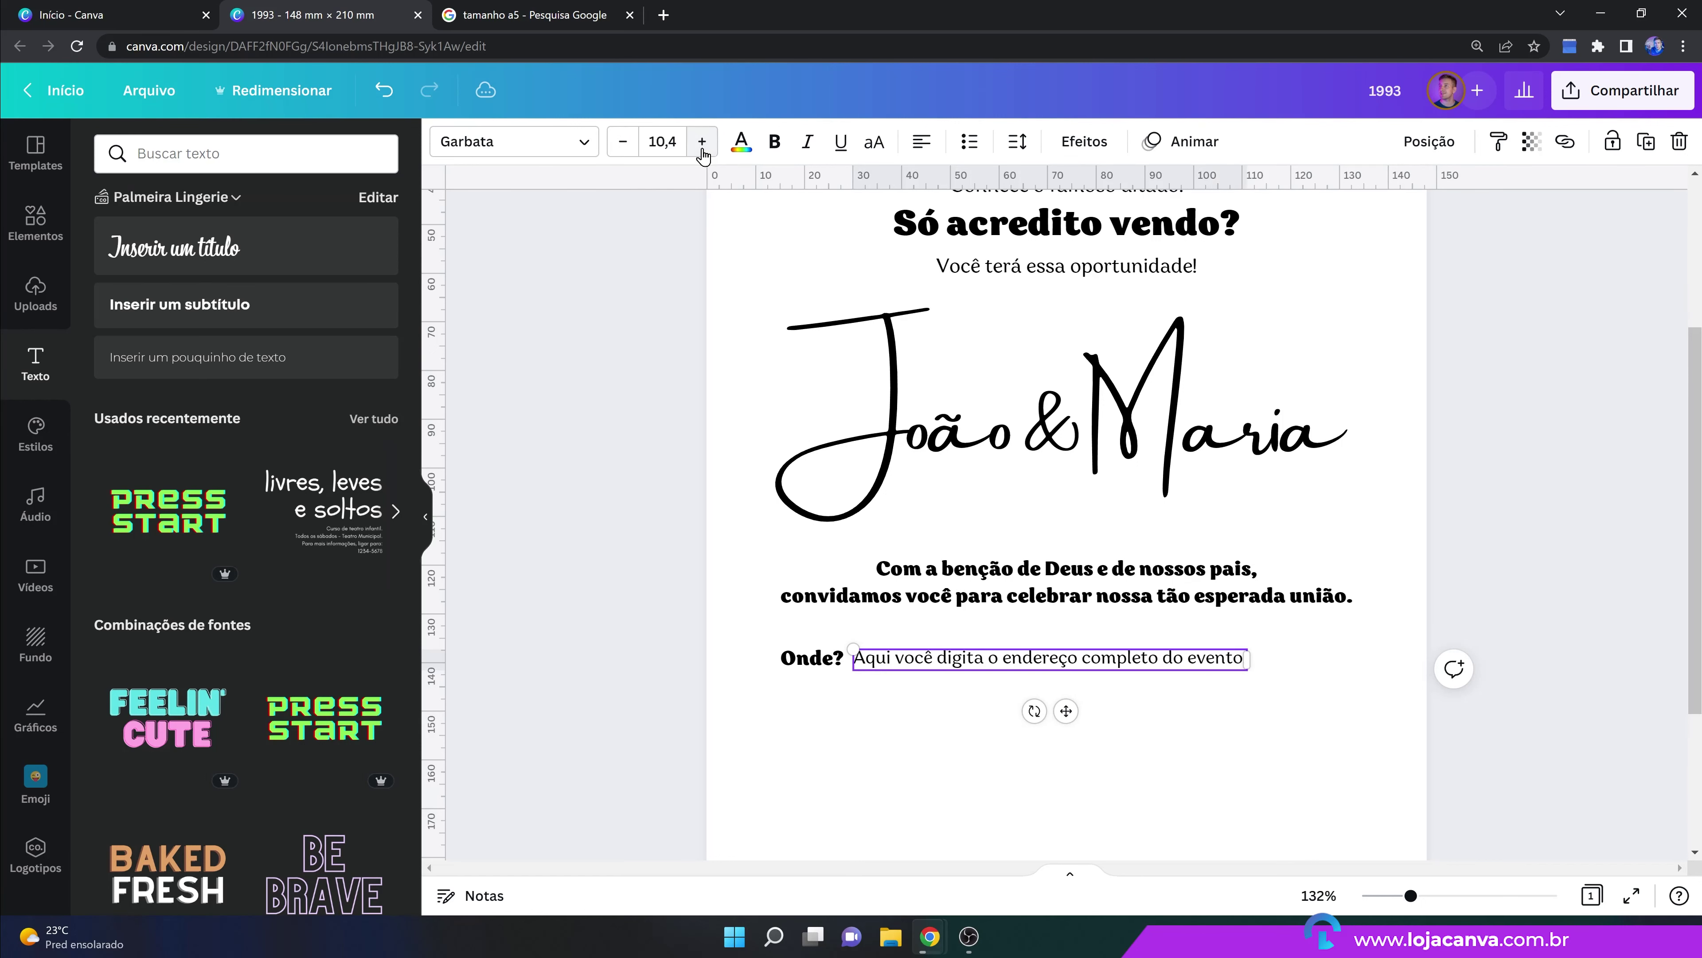
pyautogui.click(710, 668)
pyautogui.moveTo(943, 657); pyautogui.dragTo(945, 657)
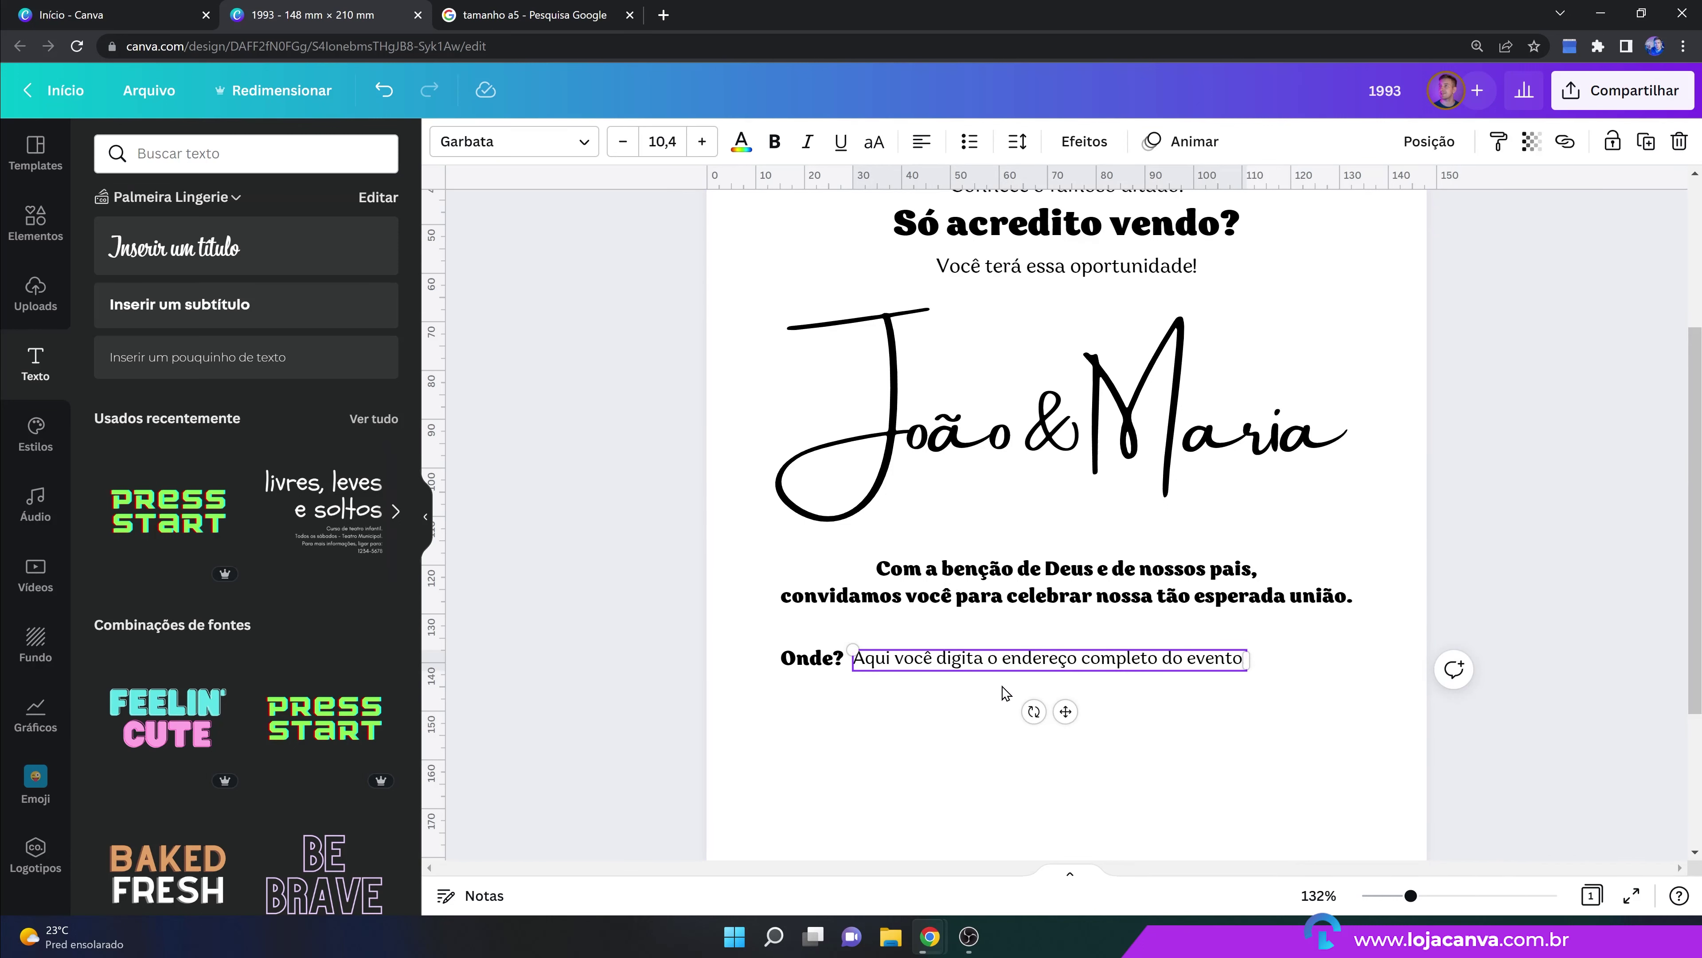
pyautogui.scroll(-3, 1003, 691)
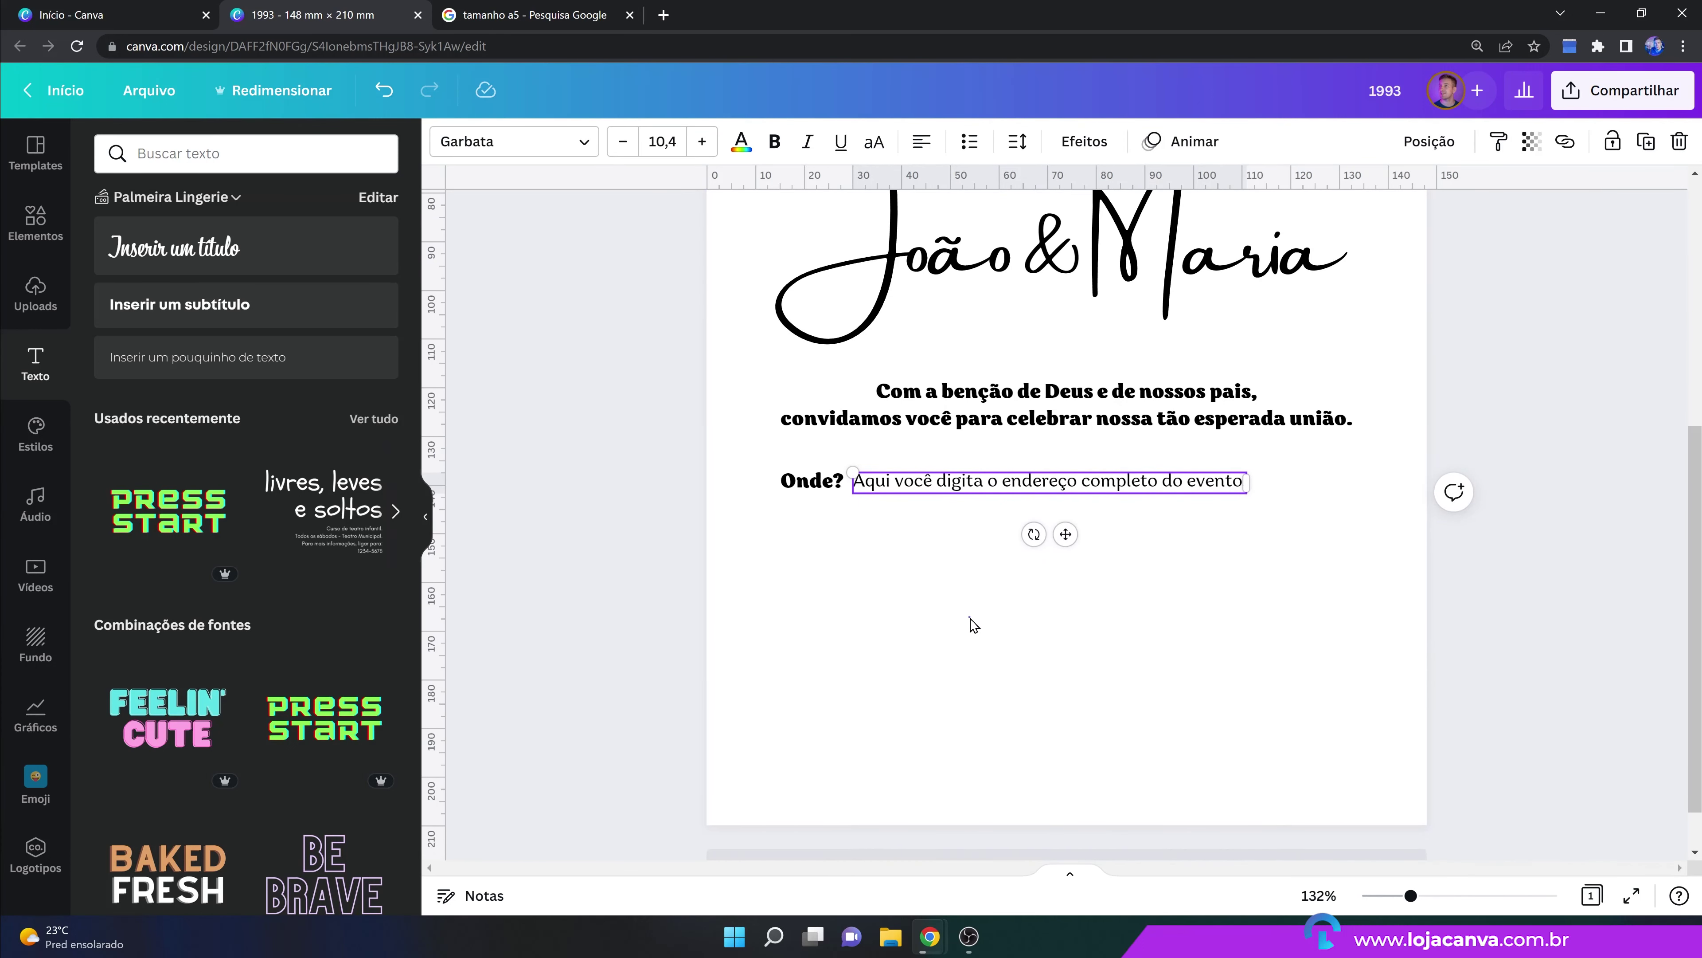
pyautogui.click(885, 581)
pyautogui.click(865, 488)
pyautogui.click(896, 544)
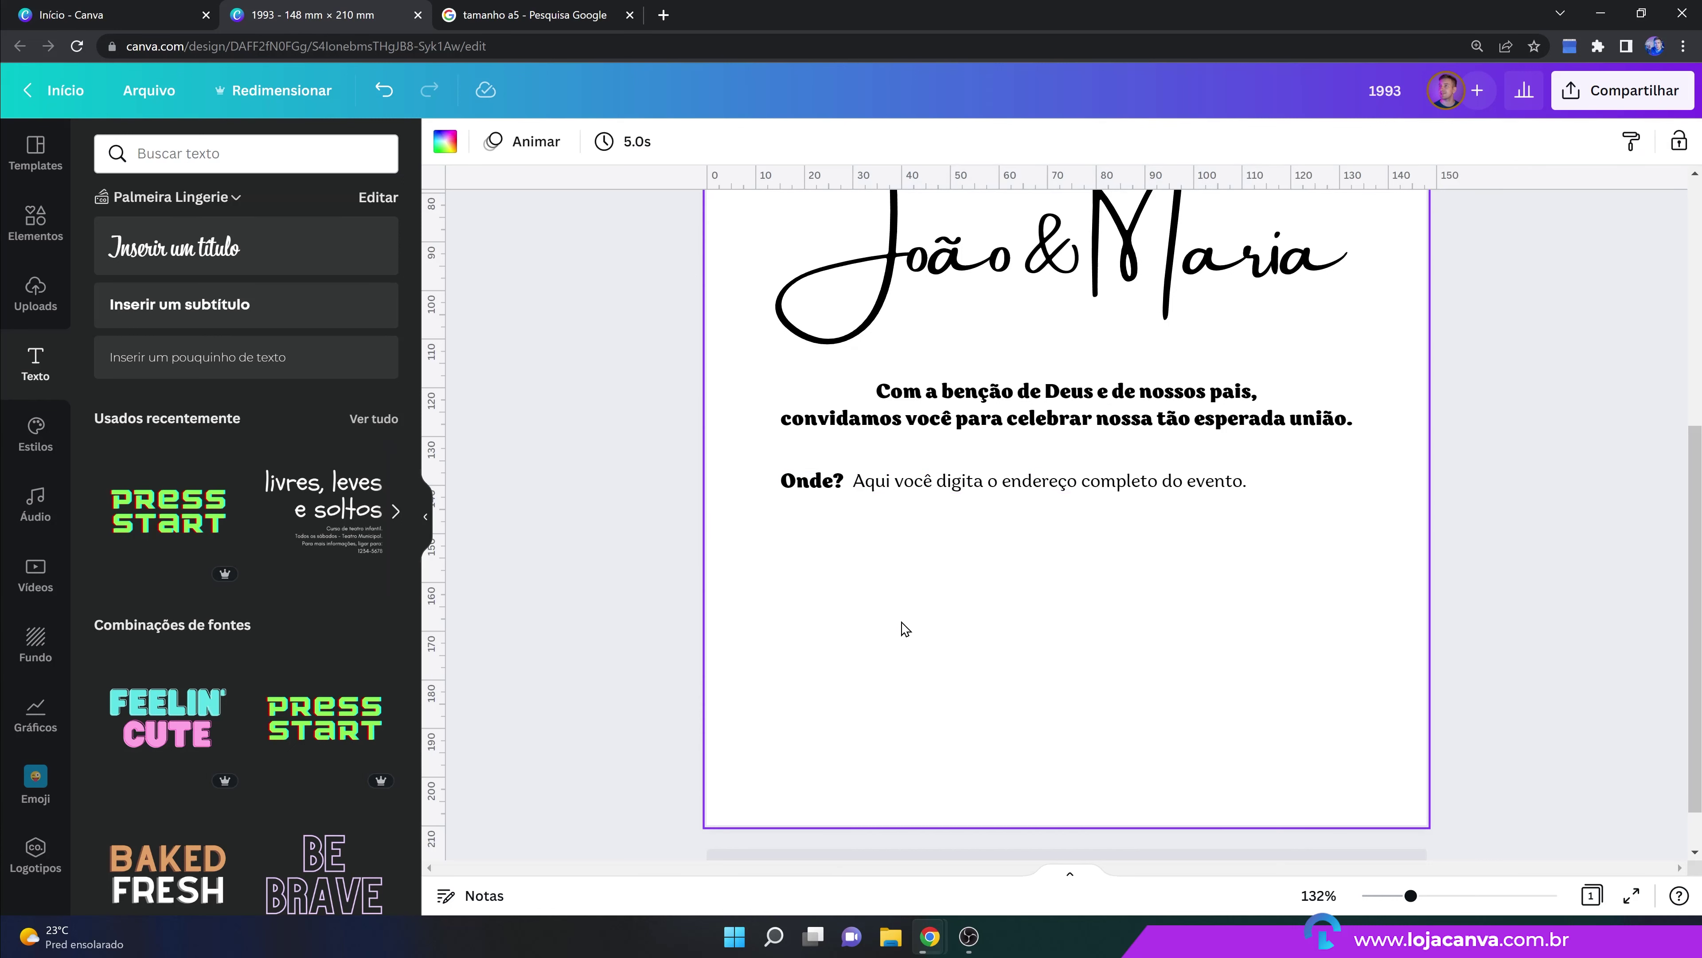
# Duplicate the "Onde?" label together with its address text and place the copy directly below the original row.
pyautogui.click(822, 493)
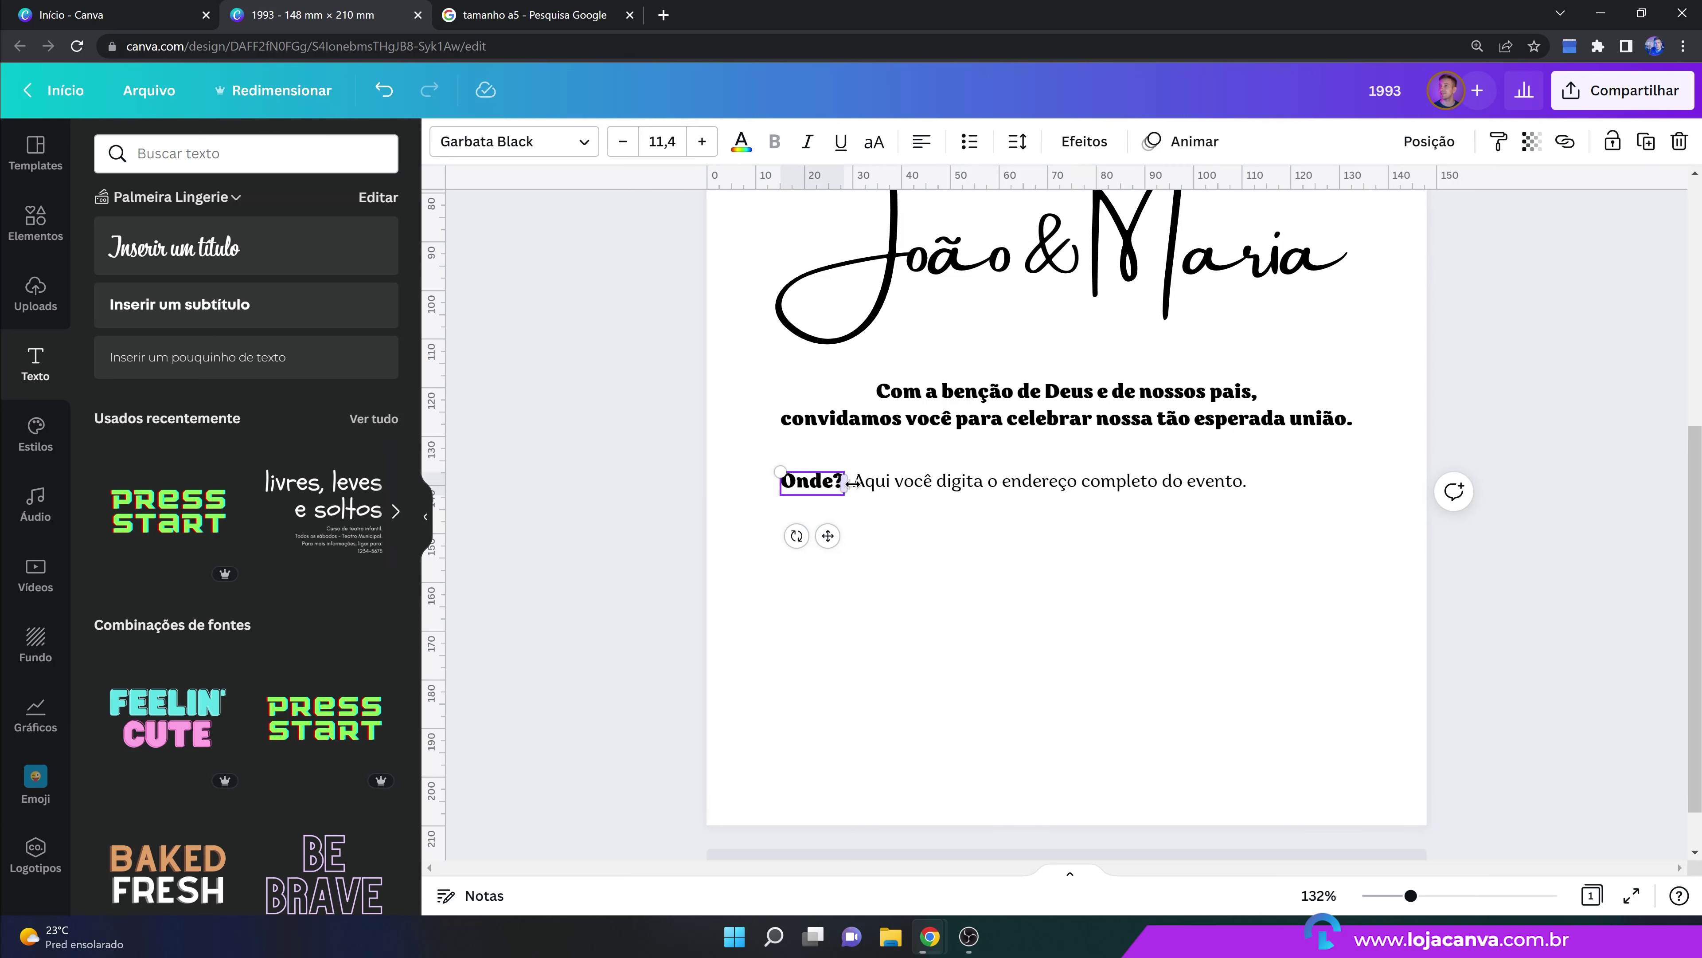
pyautogui.keyDown('shift'); pyautogui.click(885, 493); pyautogui.keyUp('shift')
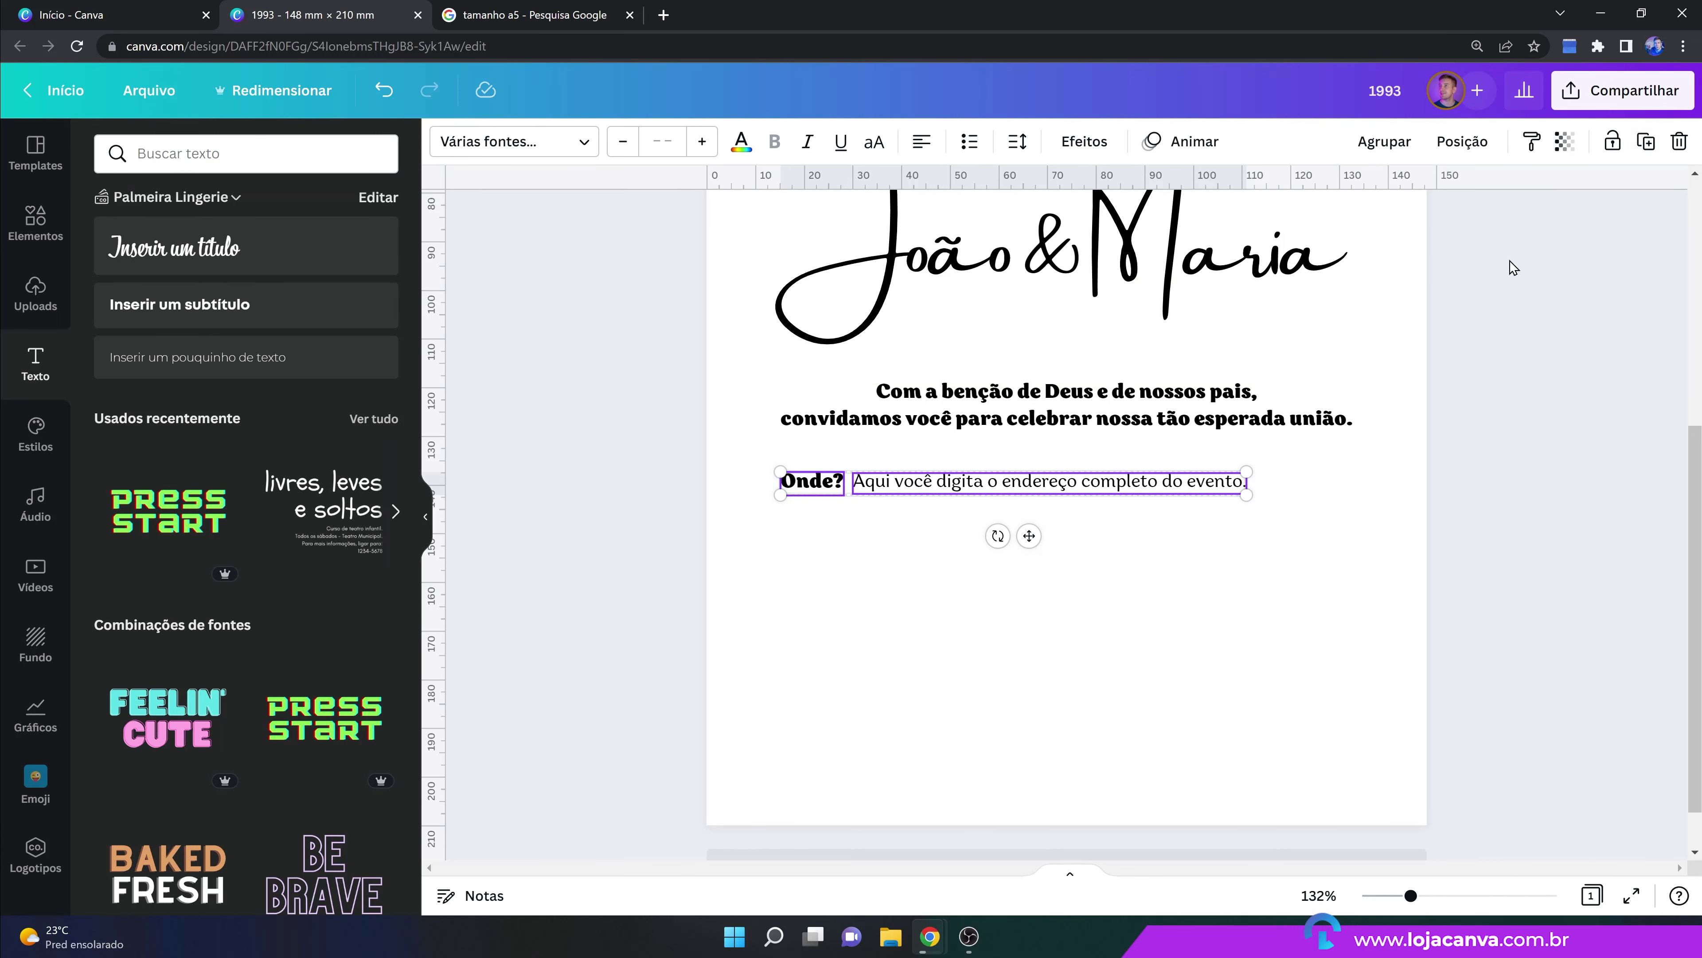
pyautogui.click(1639, 159)
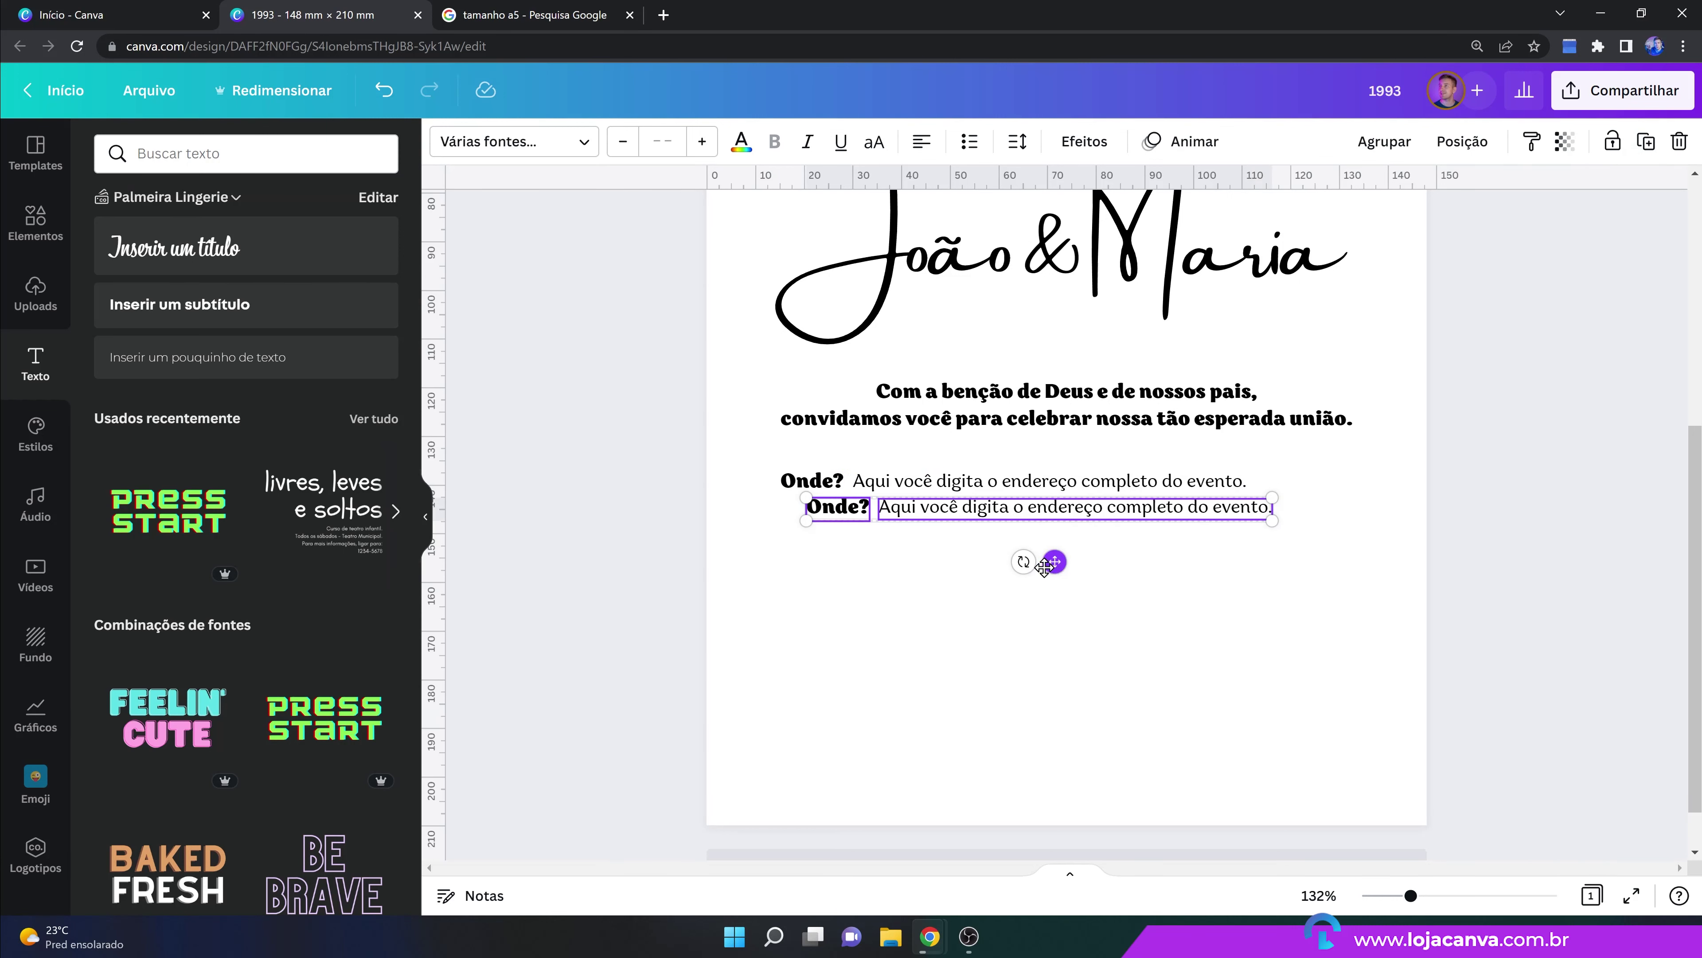
pyautogui.moveTo(1047, 566); pyautogui.dragTo(1025, 569)
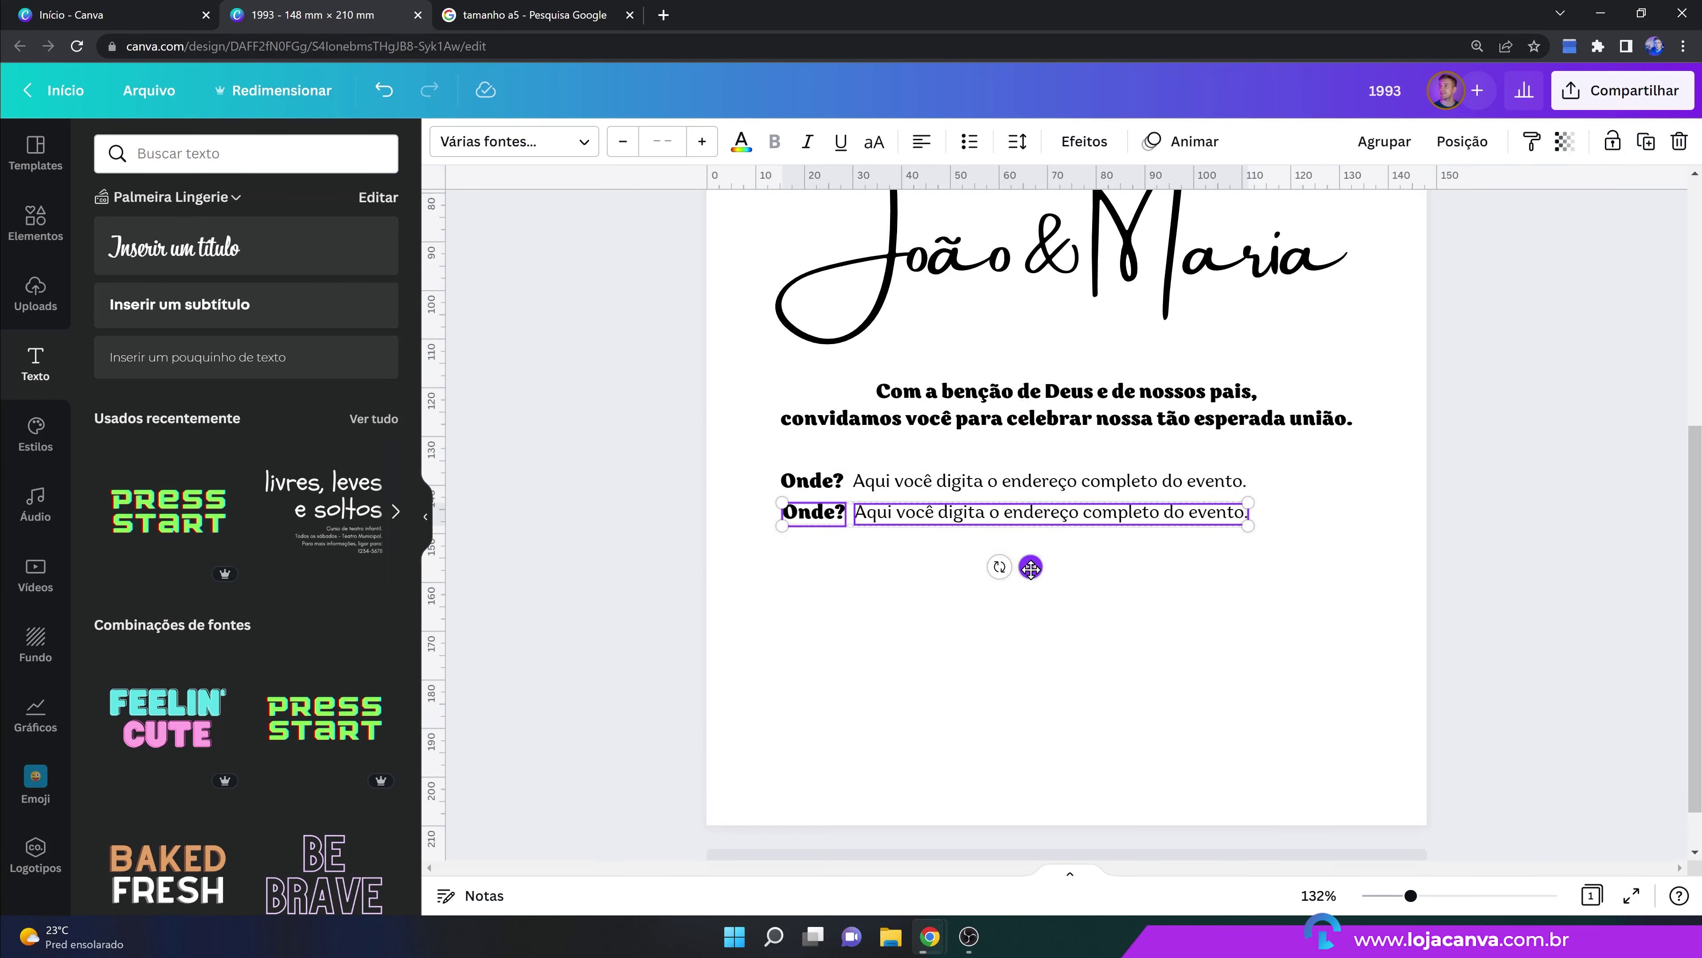
pyautogui.click(912, 563)
# Replace the copied "Onde?" label in the second row with "Quando?".
pyautogui.click(829, 516)
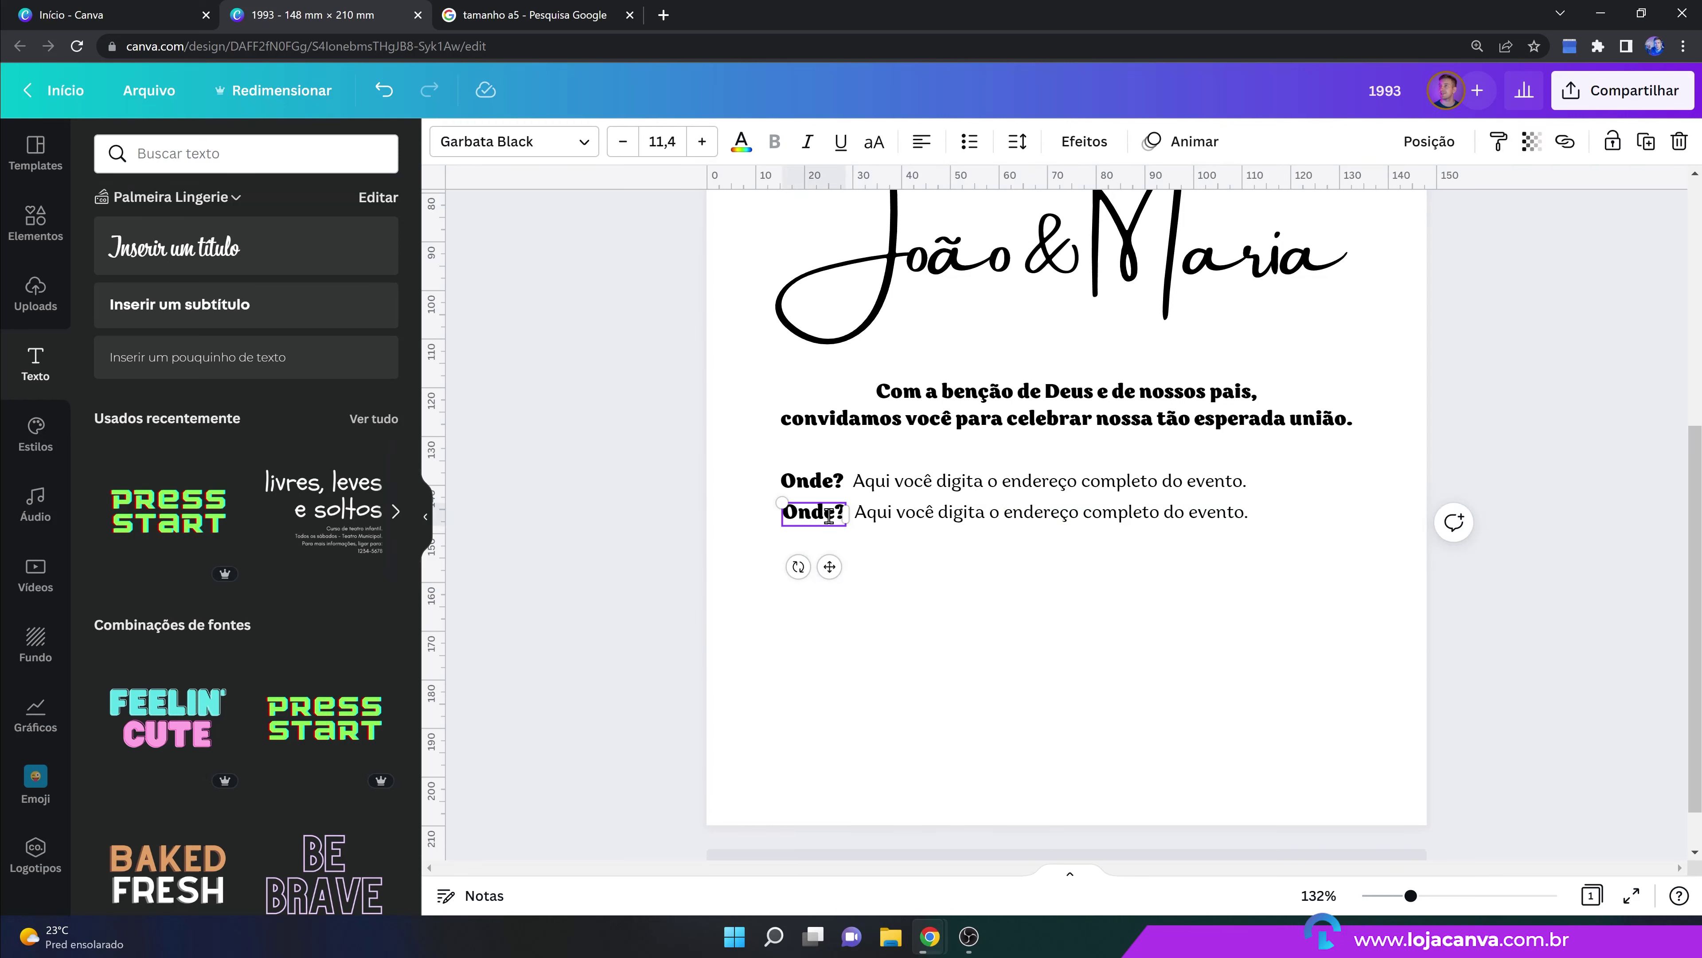
pyautogui.click(830, 517)
pyautogui.press('BackSpace')
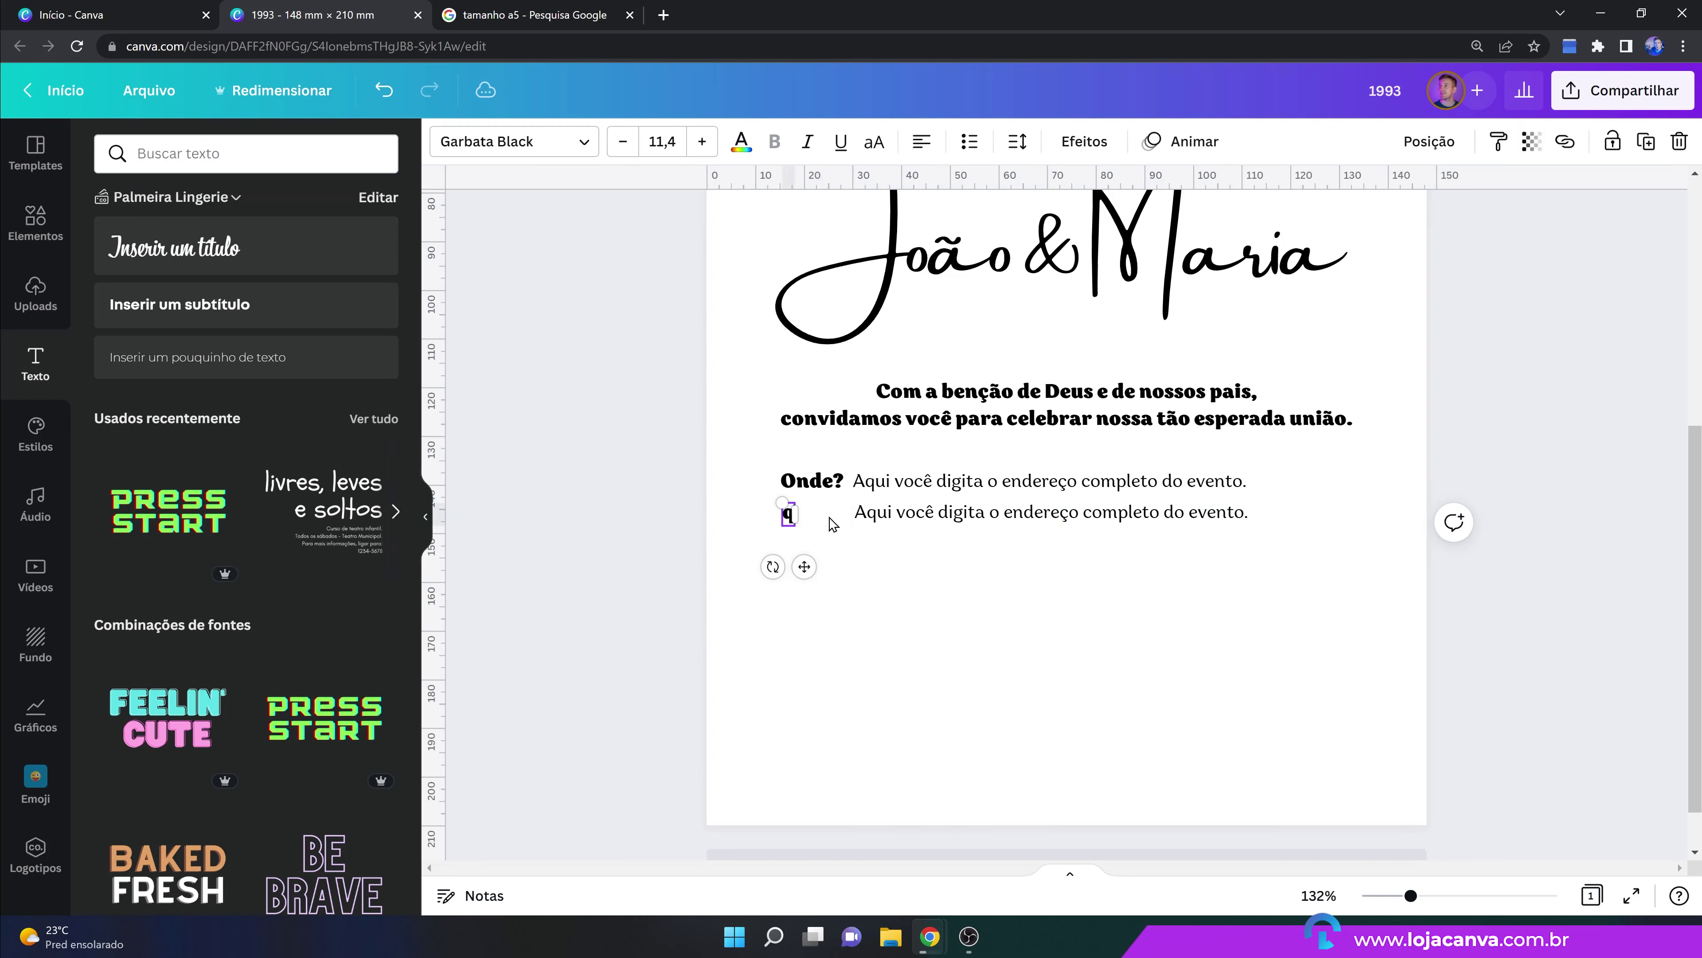
pyautogui.write('Quando?')
# Shift the copied address text just past "Quando?" and replace it with "08 de Junho de 2023.".
pyautogui.moveTo(975, 513); pyautogui.dragTo(999, 512)
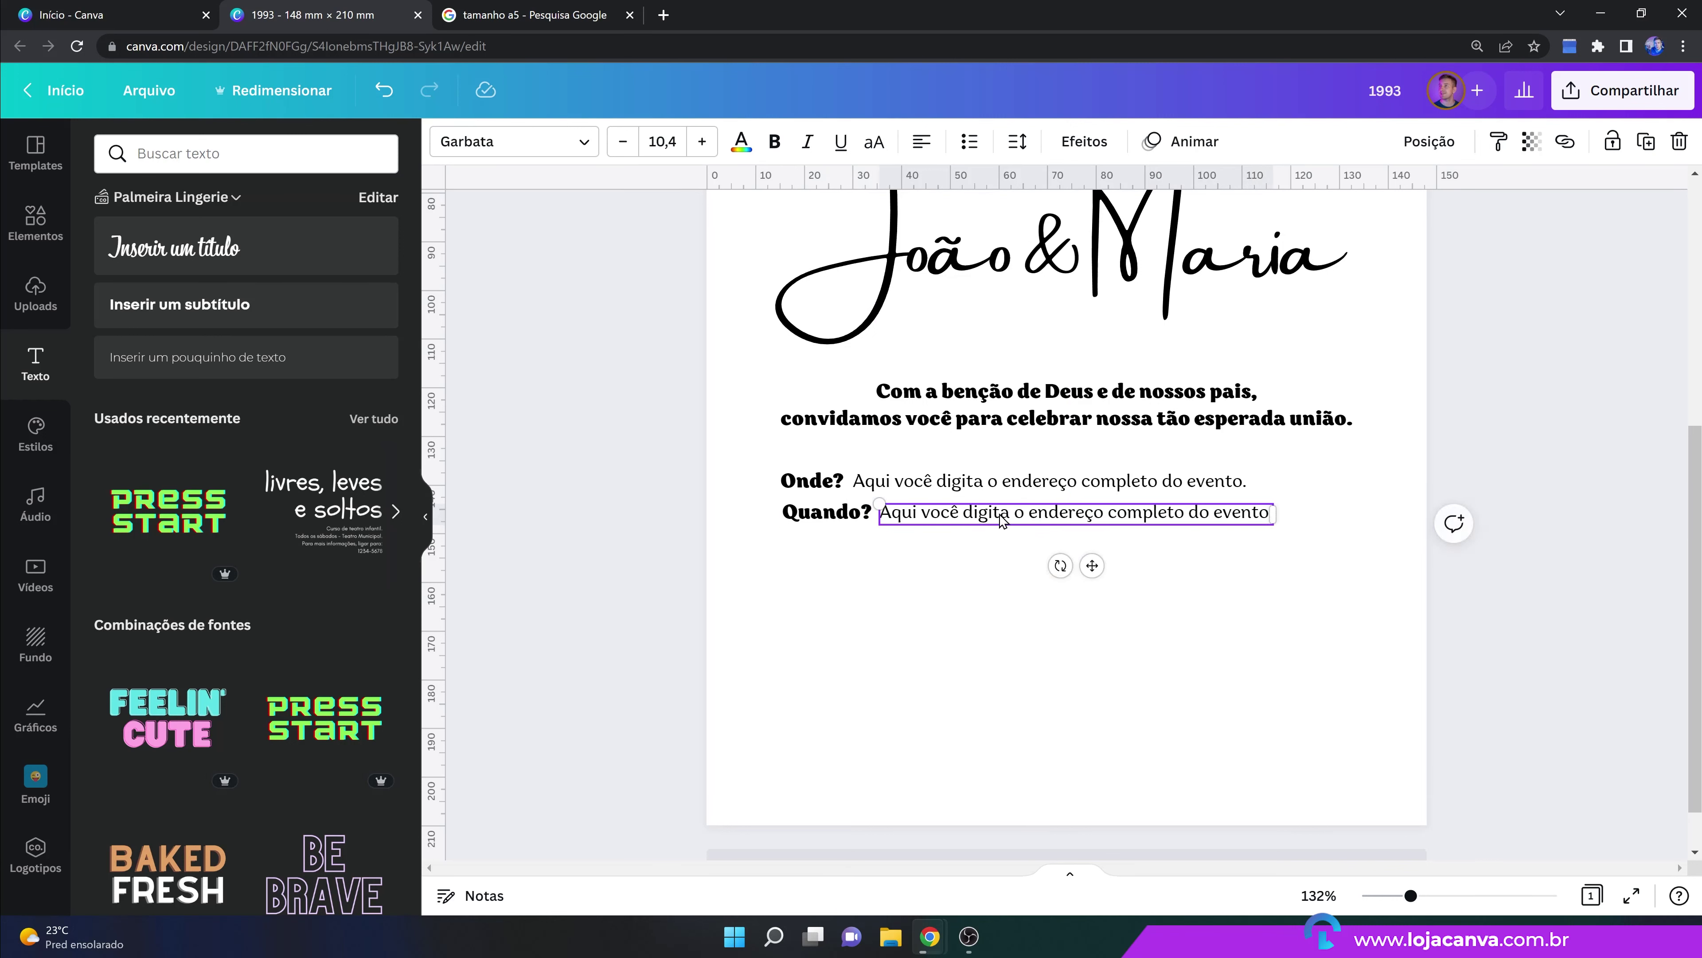
pyautogui.doubleClick(999, 513)
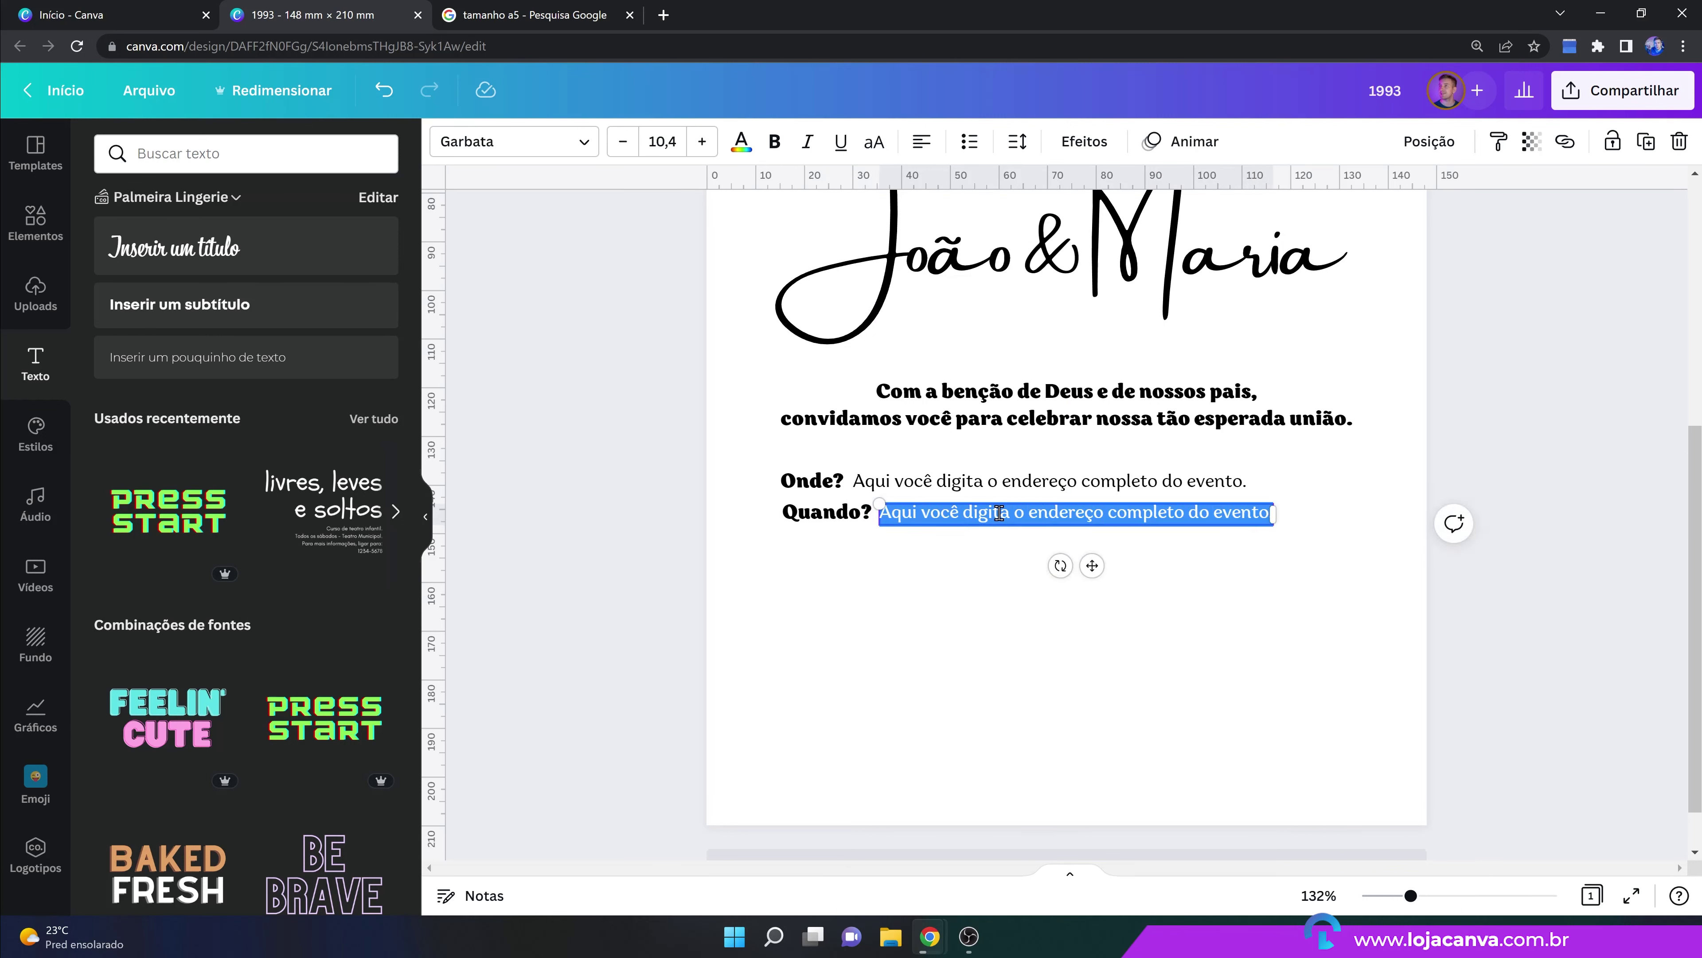
pyautogui.write('0')
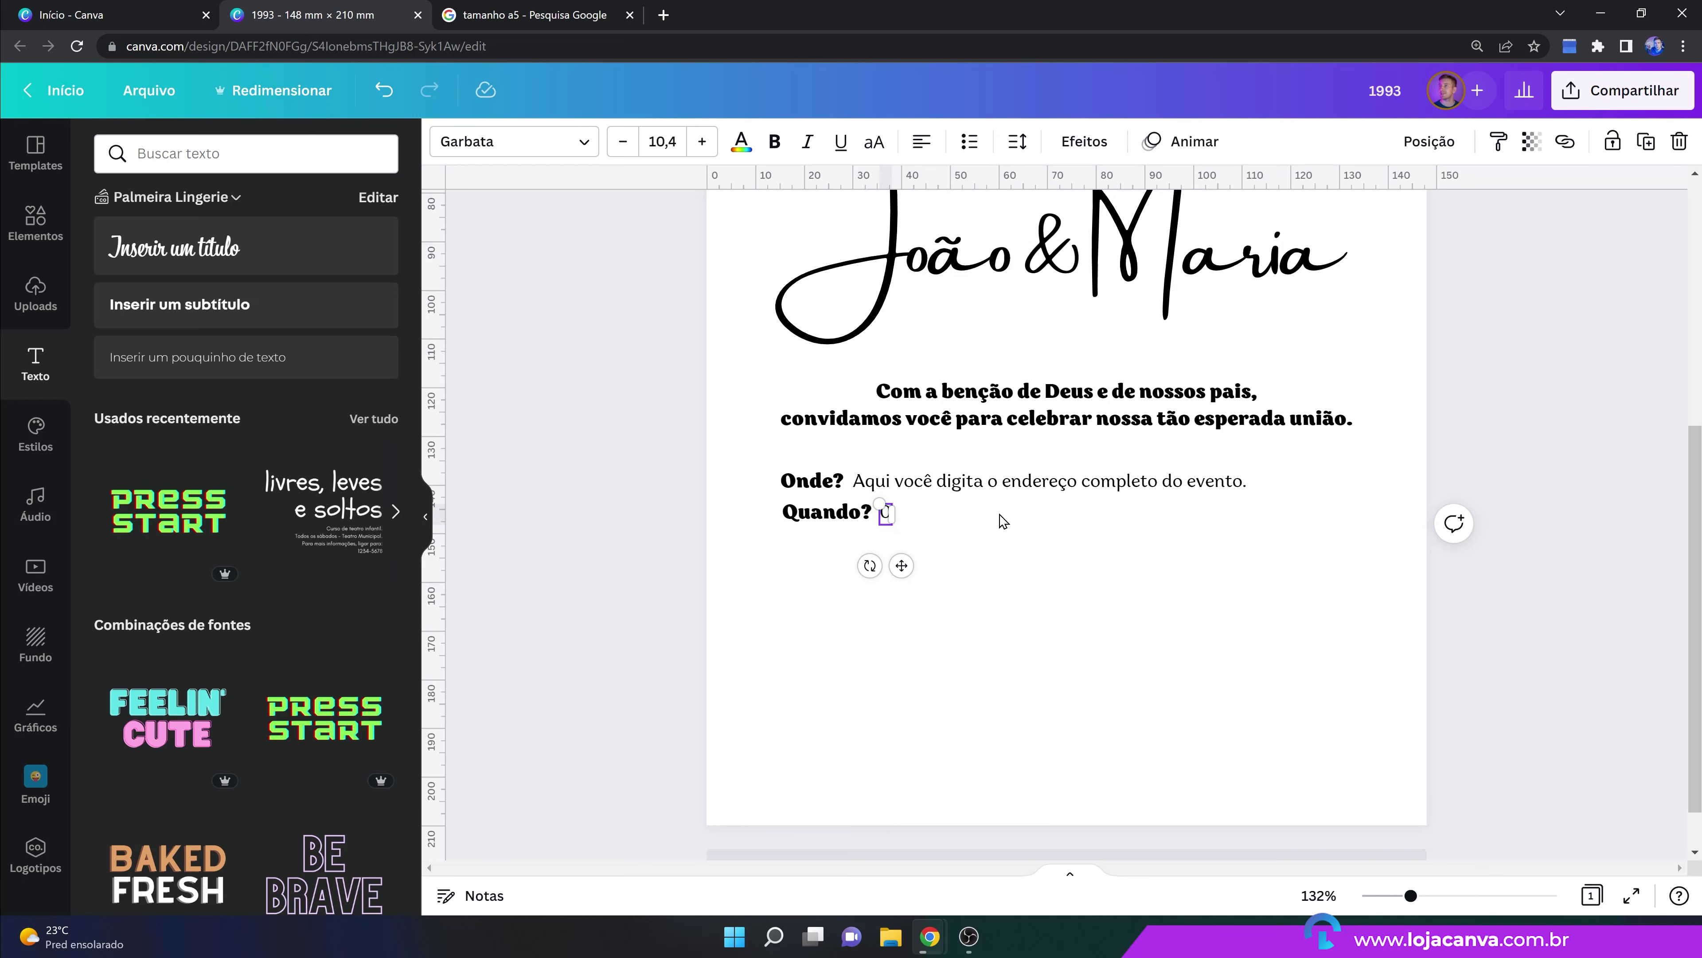
pyautogui.write('8 de Jun')
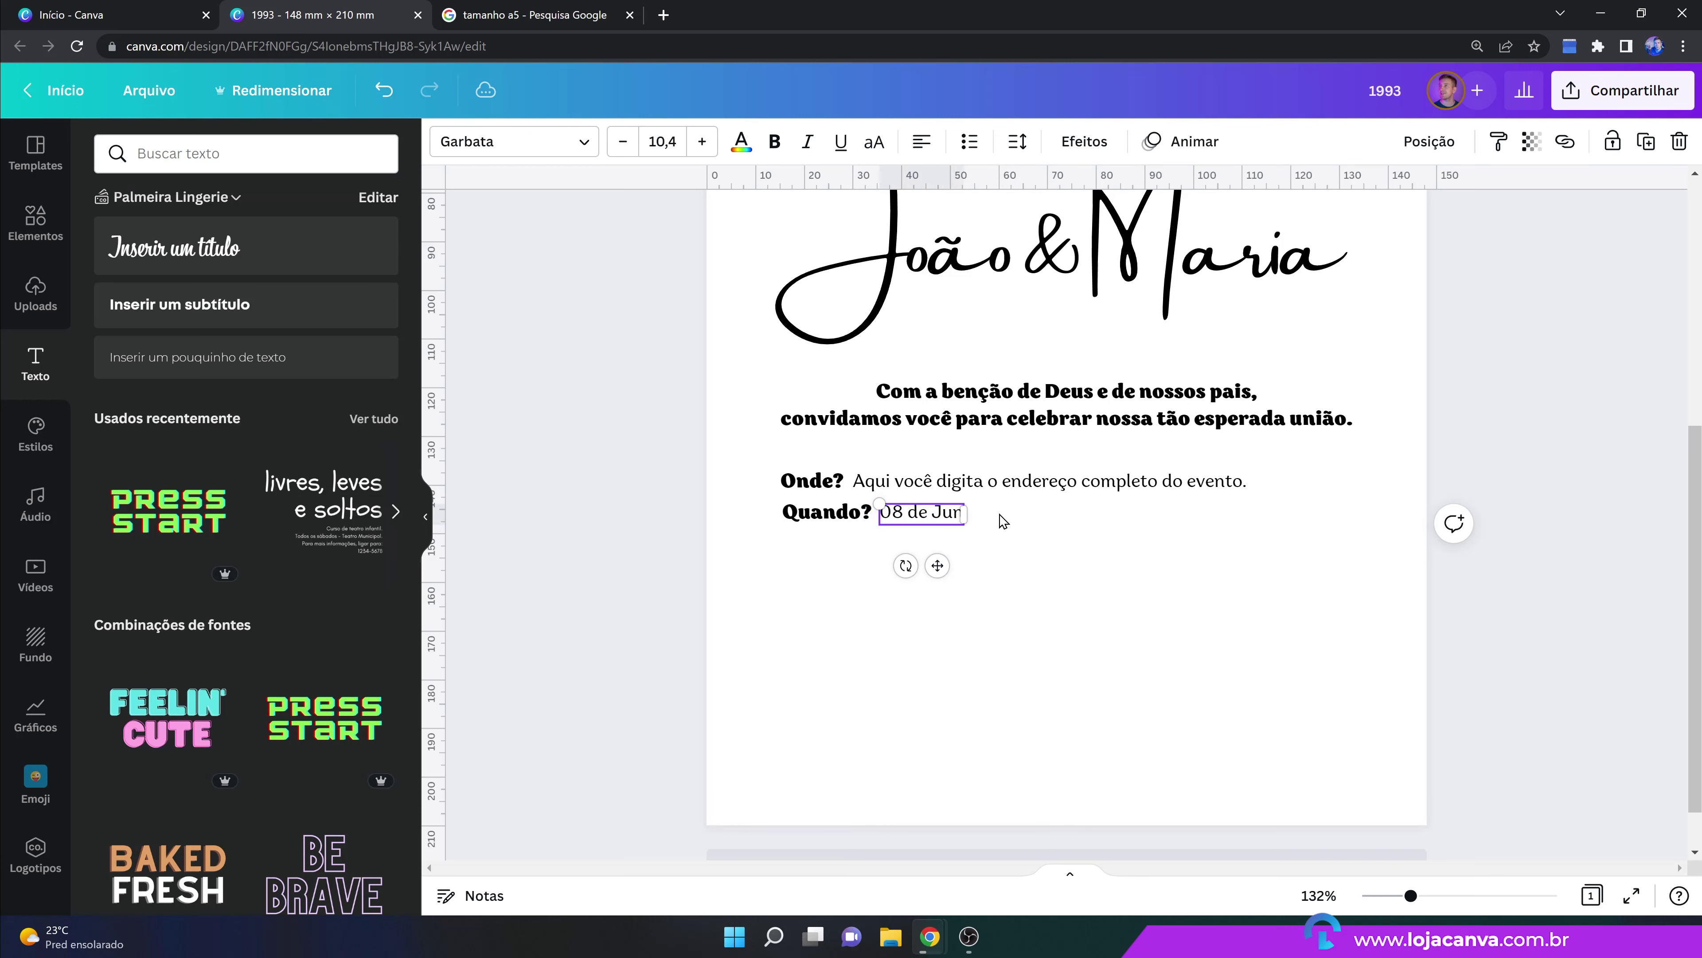
pyautogui.write('ho de 2020')
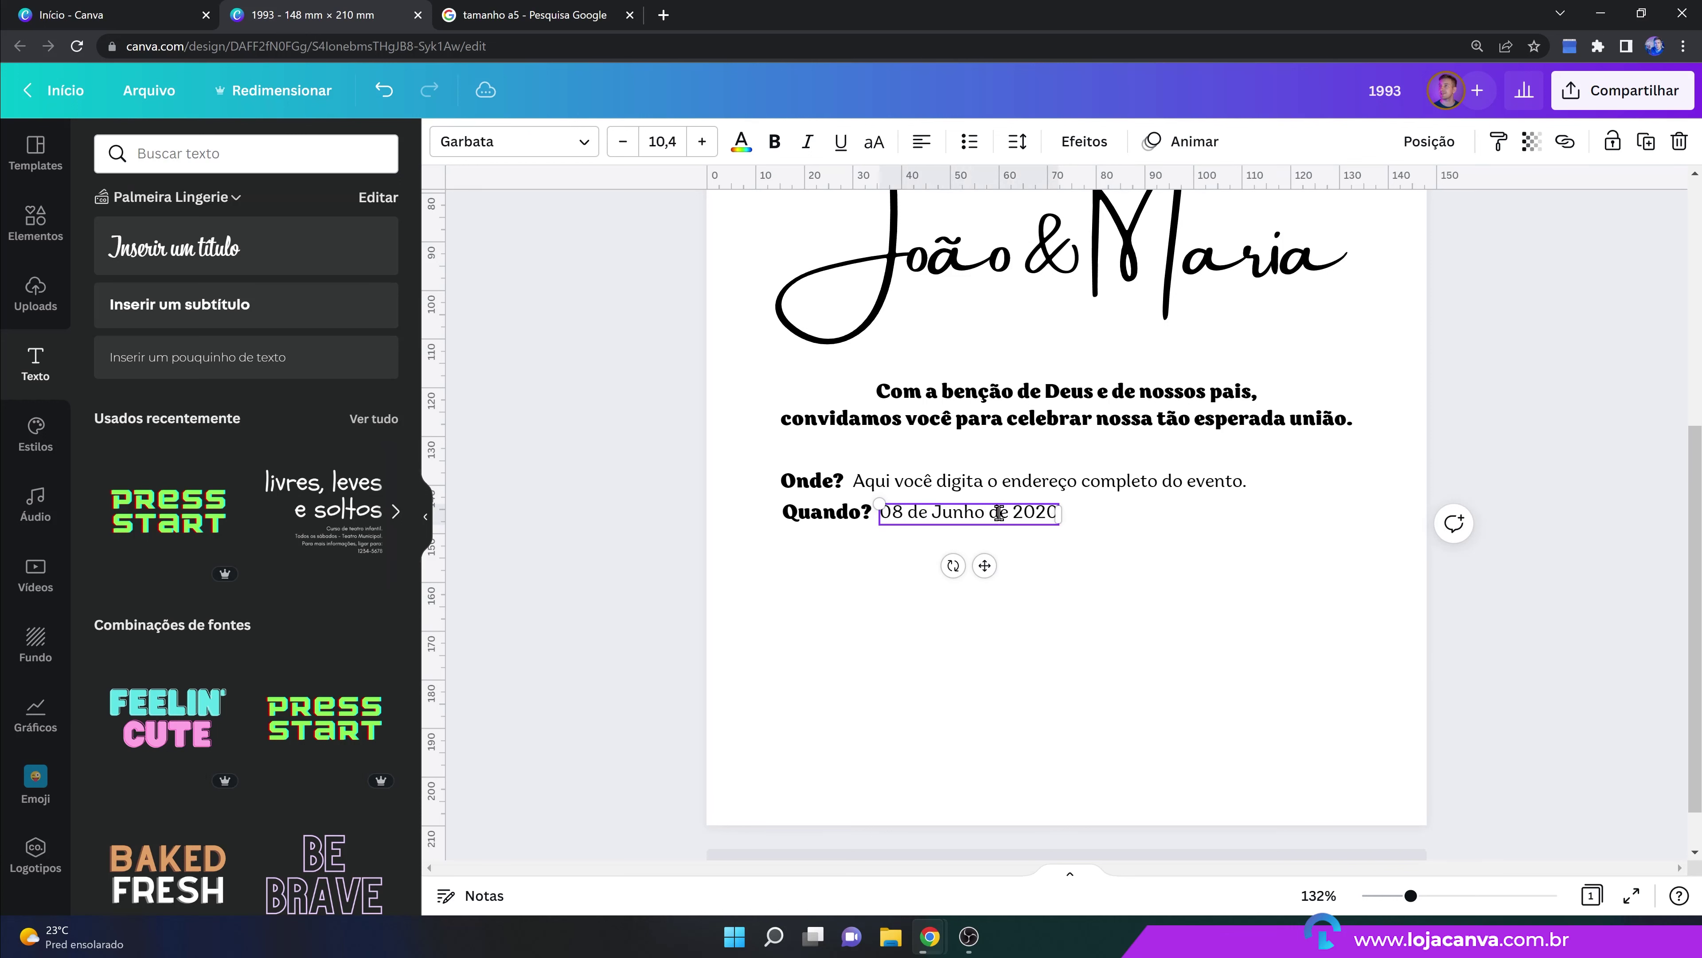
pyautogui.press('BackSpace')
pyautogui.write('3')
# Duplicate the "Quando?" row below itself with equal row spacing and change the copy to "Horário?" and "17 horas.".
pyautogui.click(826, 511)
pyautogui.keyDown('shift'); pyautogui.click(1048, 514); pyautogui.keyUp('shift')
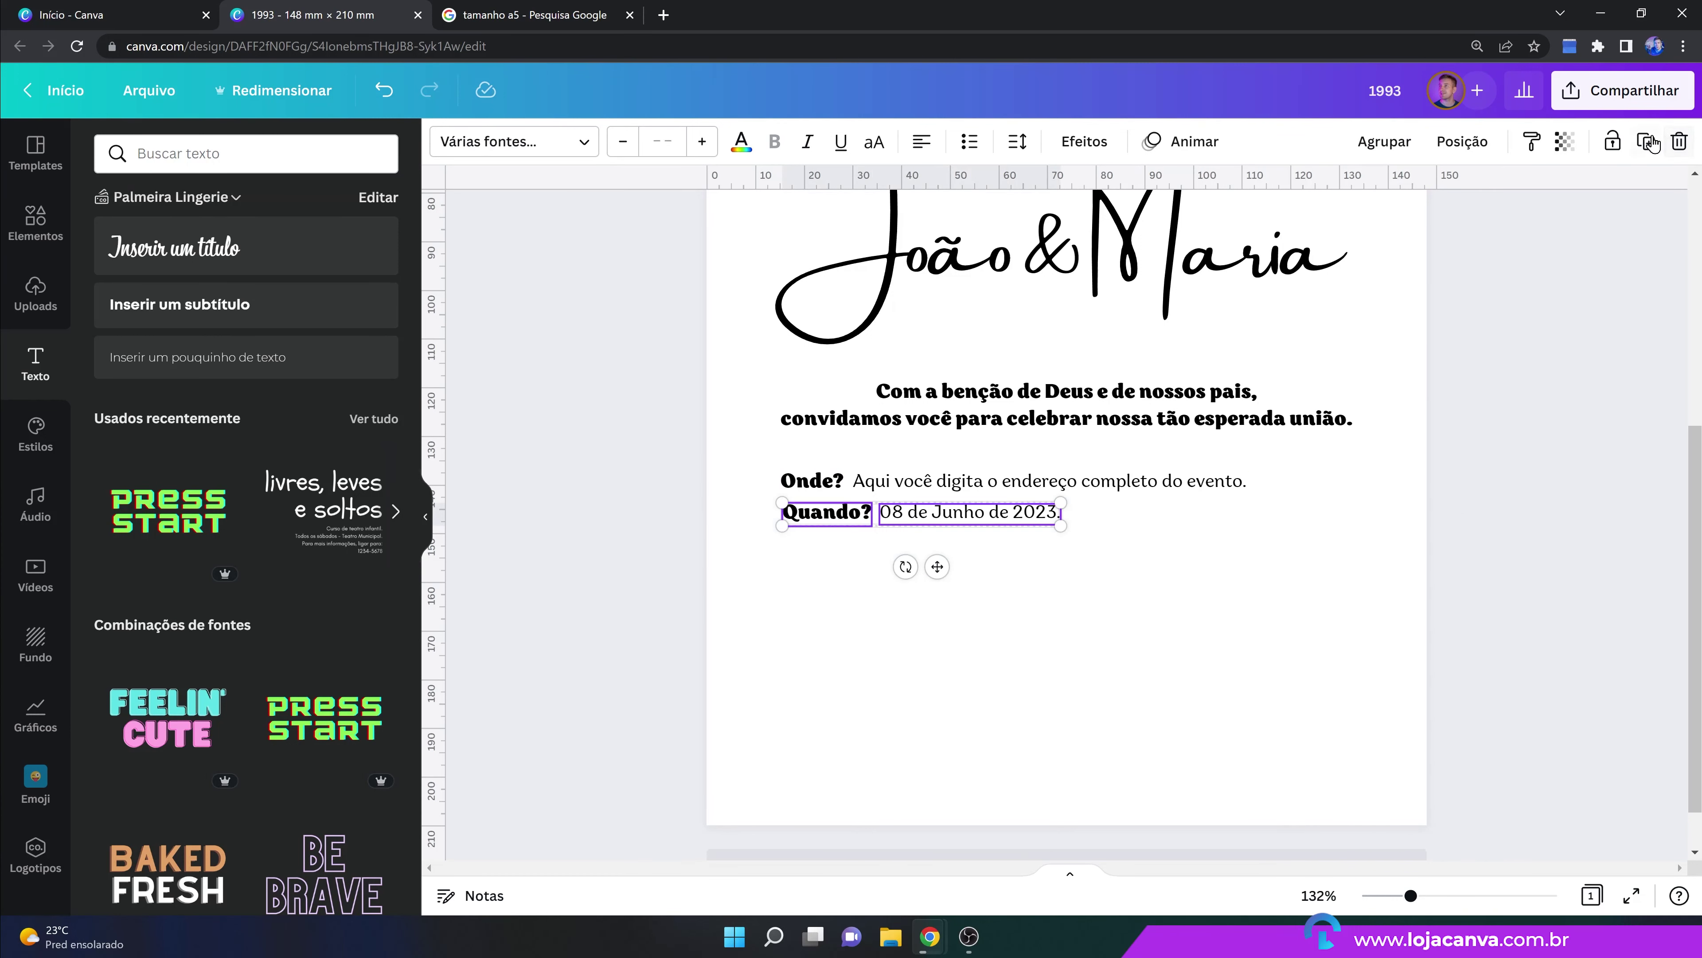
pyautogui.click(1612, 142)
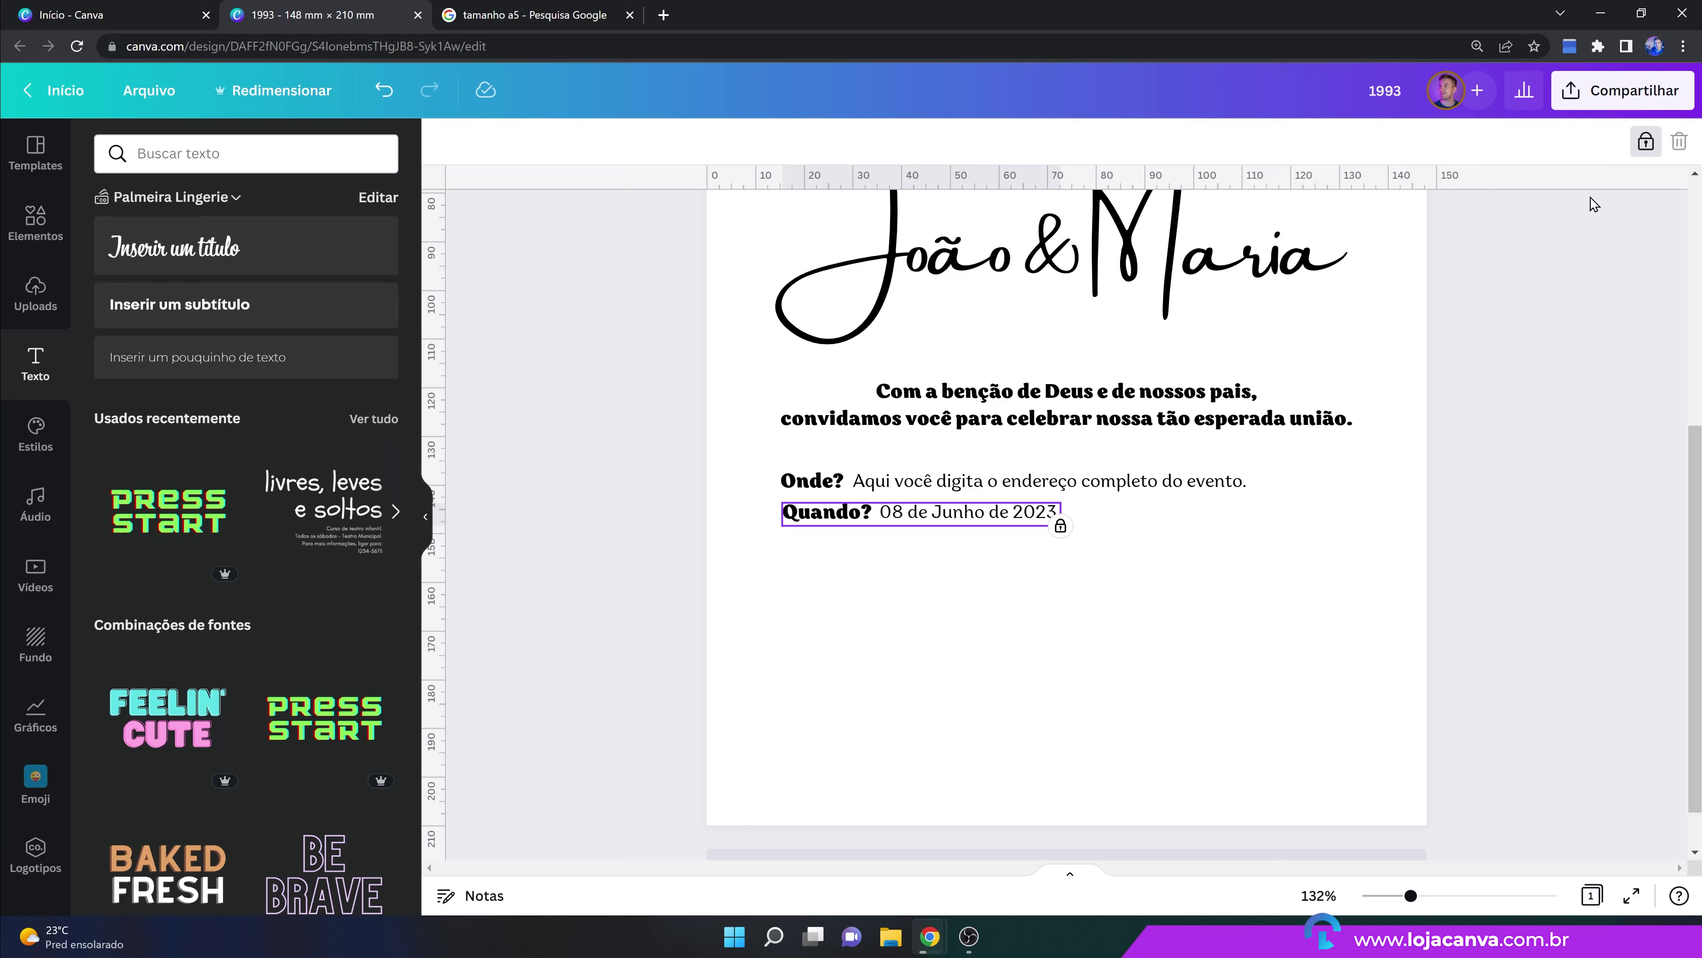
pyautogui.click(1646, 141)
pyautogui.click(1646, 149)
pyautogui.moveTo(960, 592); pyautogui.dragTo(940, 589)
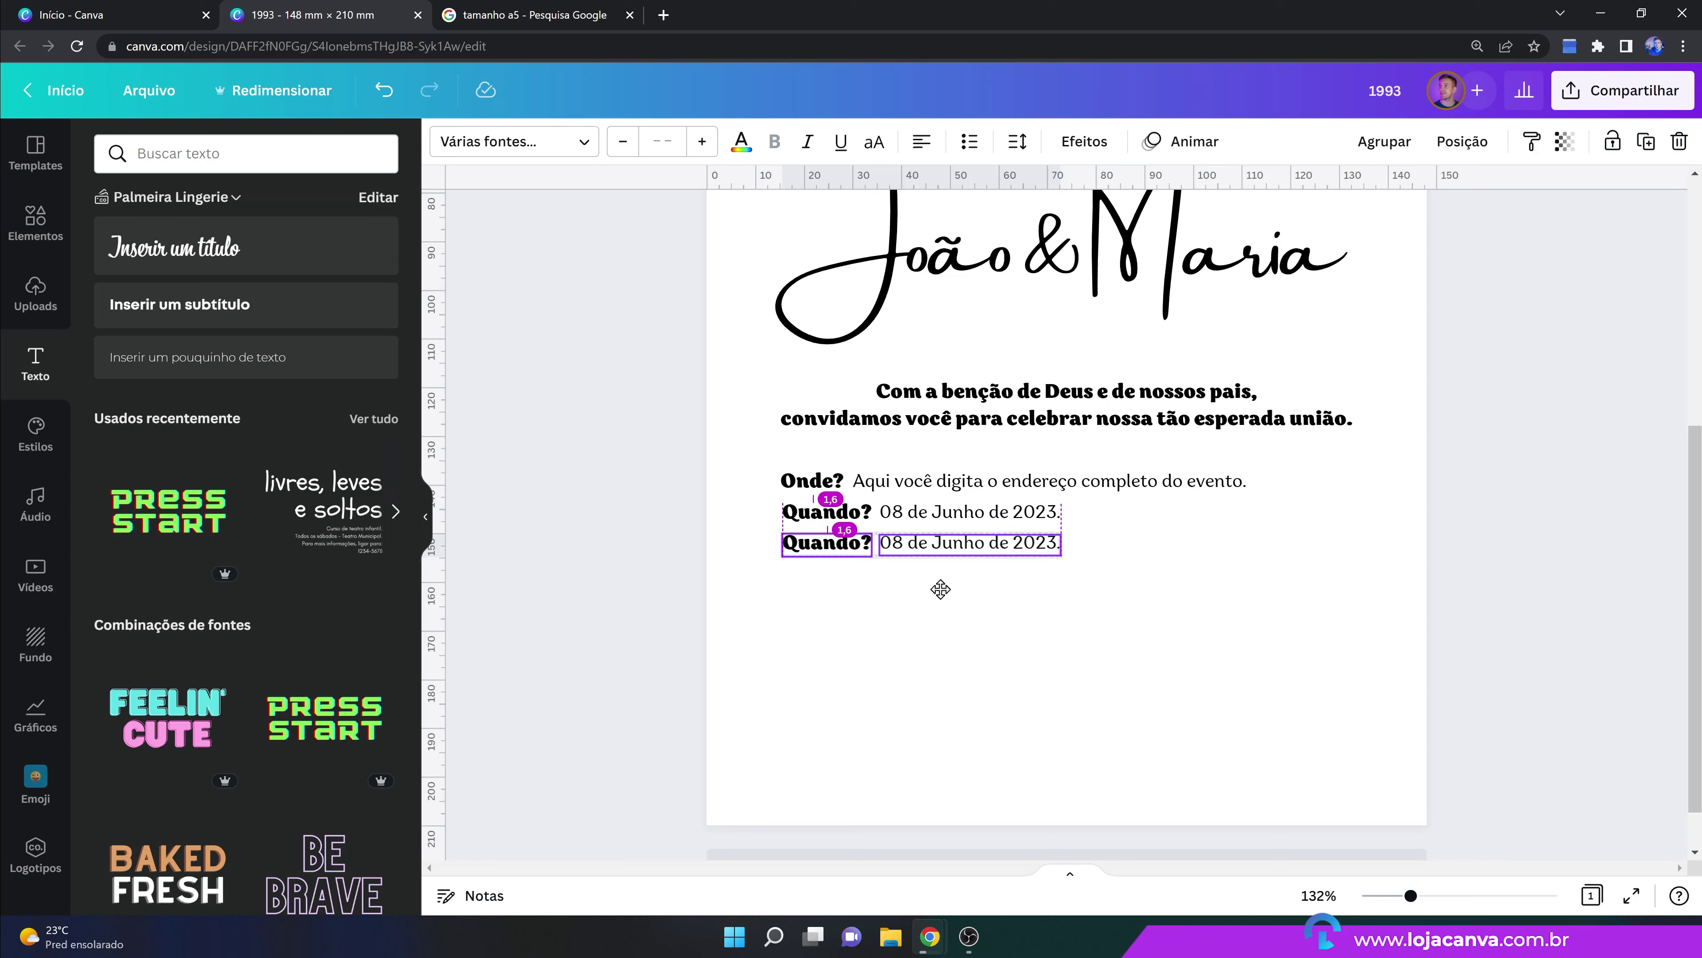
pyautogui.moveTo(940, 589); pyautogui.dragTo(941, 590)
pyautogui.doubleClick(836, 539)
pyautogui.write('Horário?')
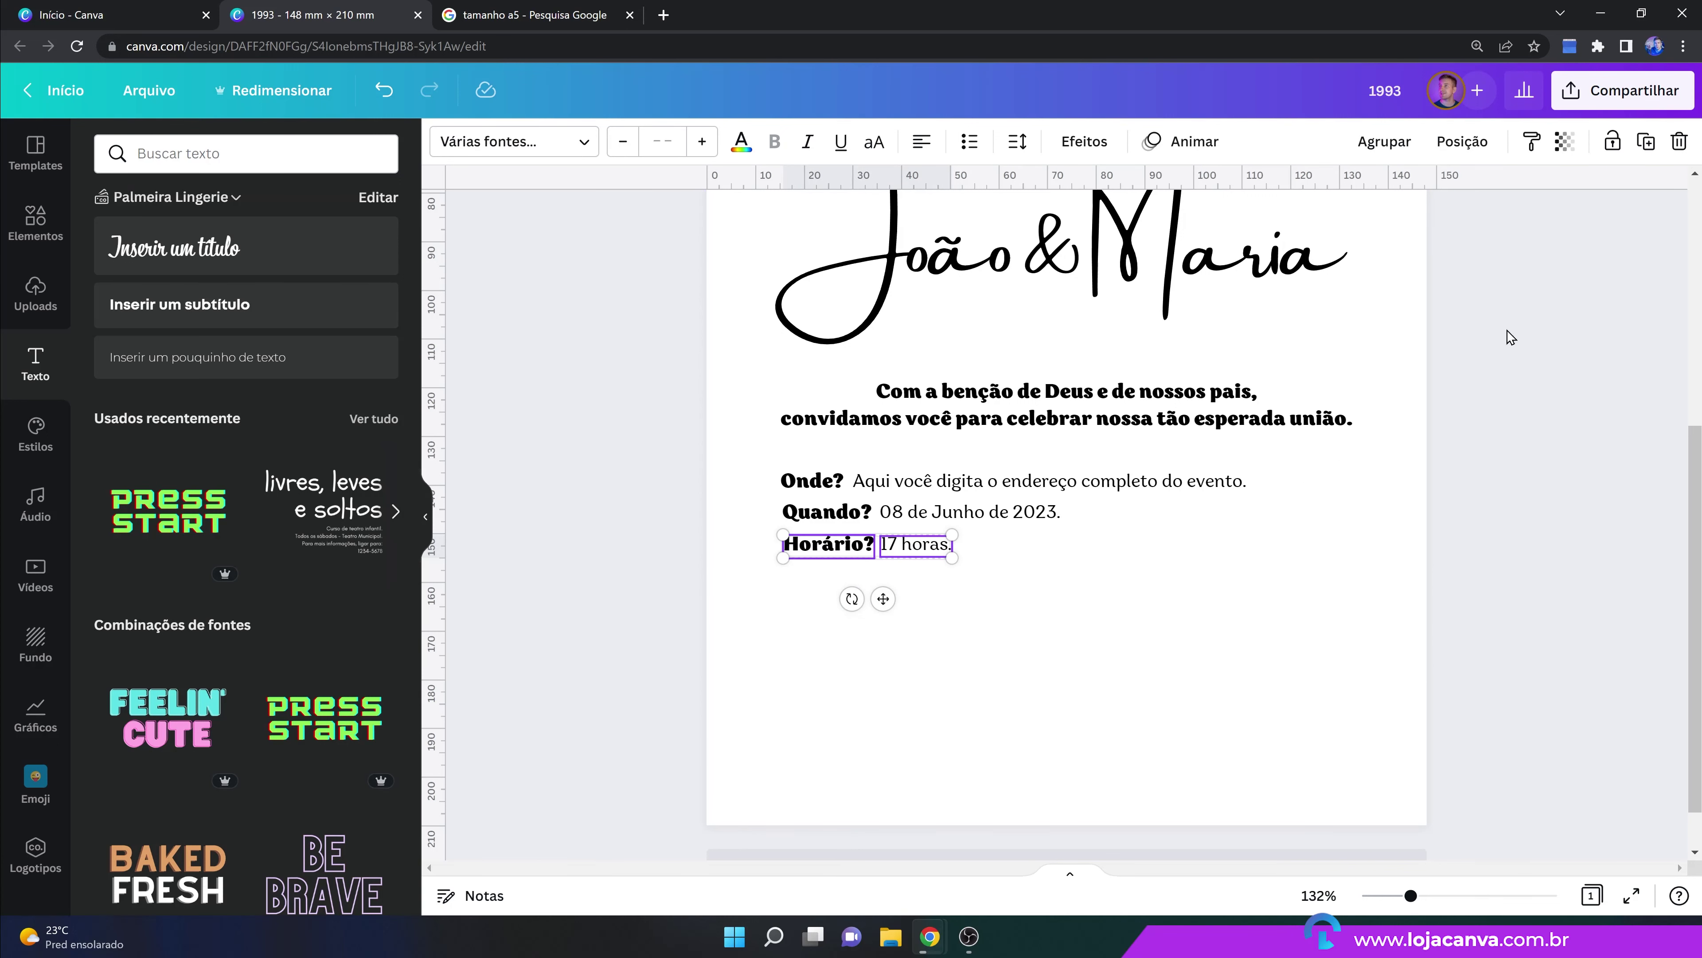
# Duplicate the "Horário?" label with its time text and place the copy directly below that row.
pyautogui.click(1646, 141)
pyautogui.moveTo(901, 621); pyautogui.dragTo(877, 627)
pyautogui.click(950, 646)
# Change the bottom row's label to "Traje?" and its text to "A roupa que você se sentir bem.;", placed close beside the label.
pyautogui.click(819, 572)
pyautogui.doubleClick(819, 572)
pyautogui.write('Tra')
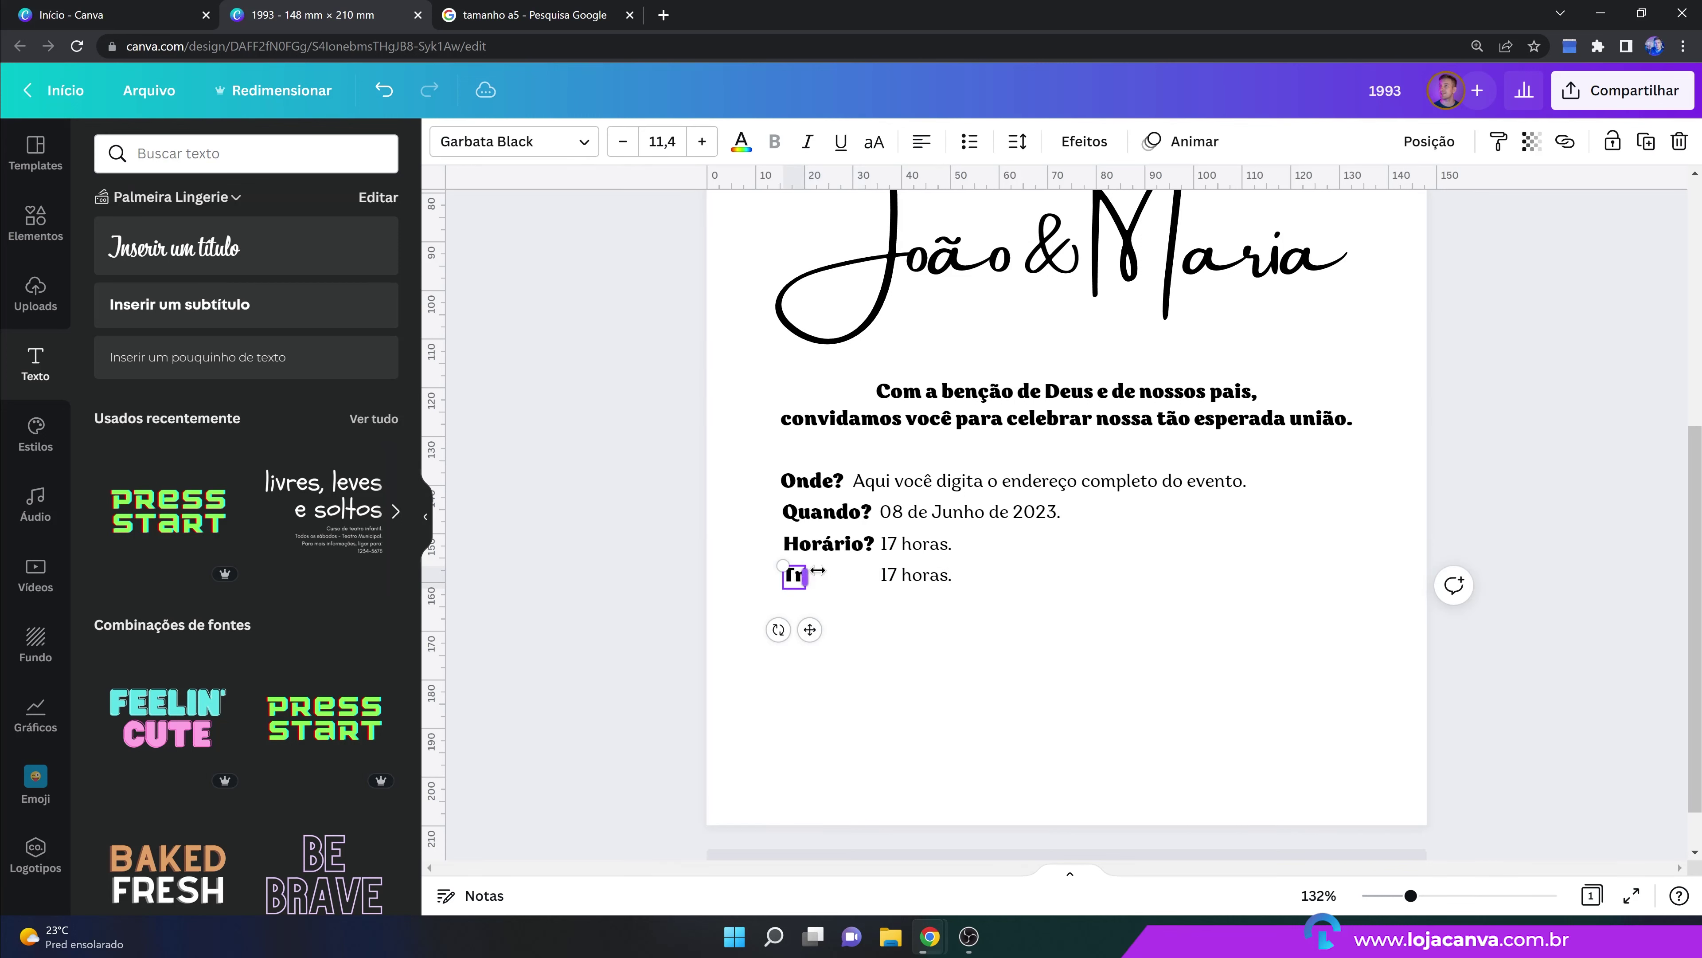
pyautogui.write('je')
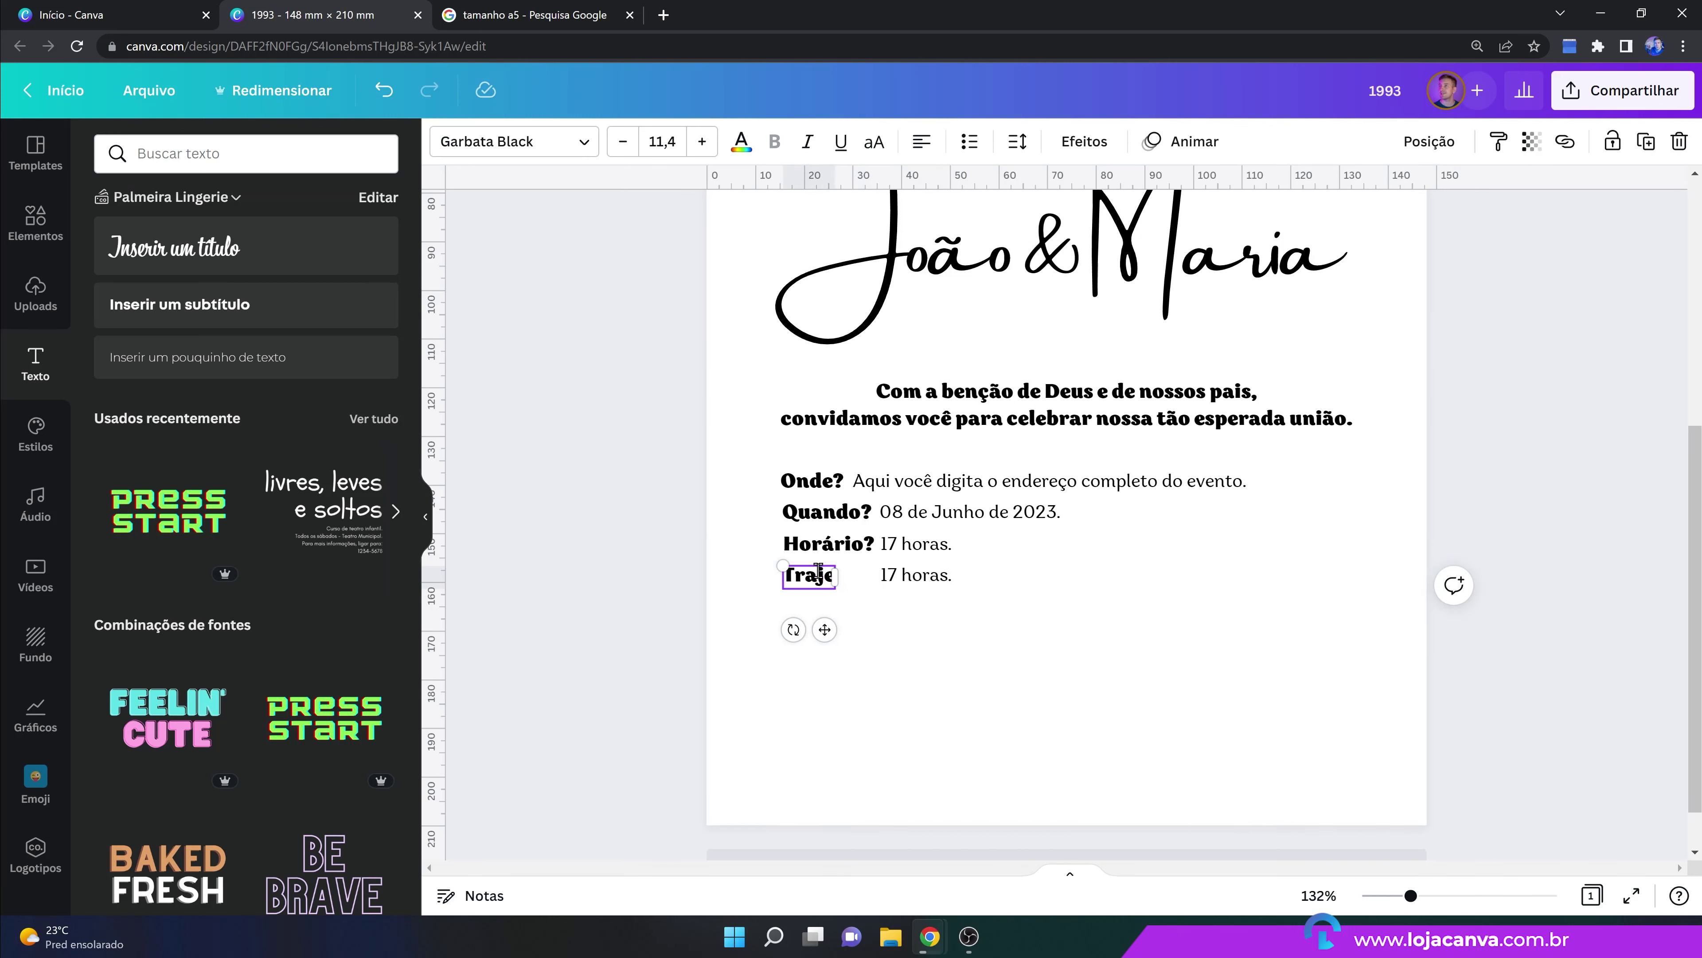
pyautogui.write('?')
pyautogui.click(916, 574)
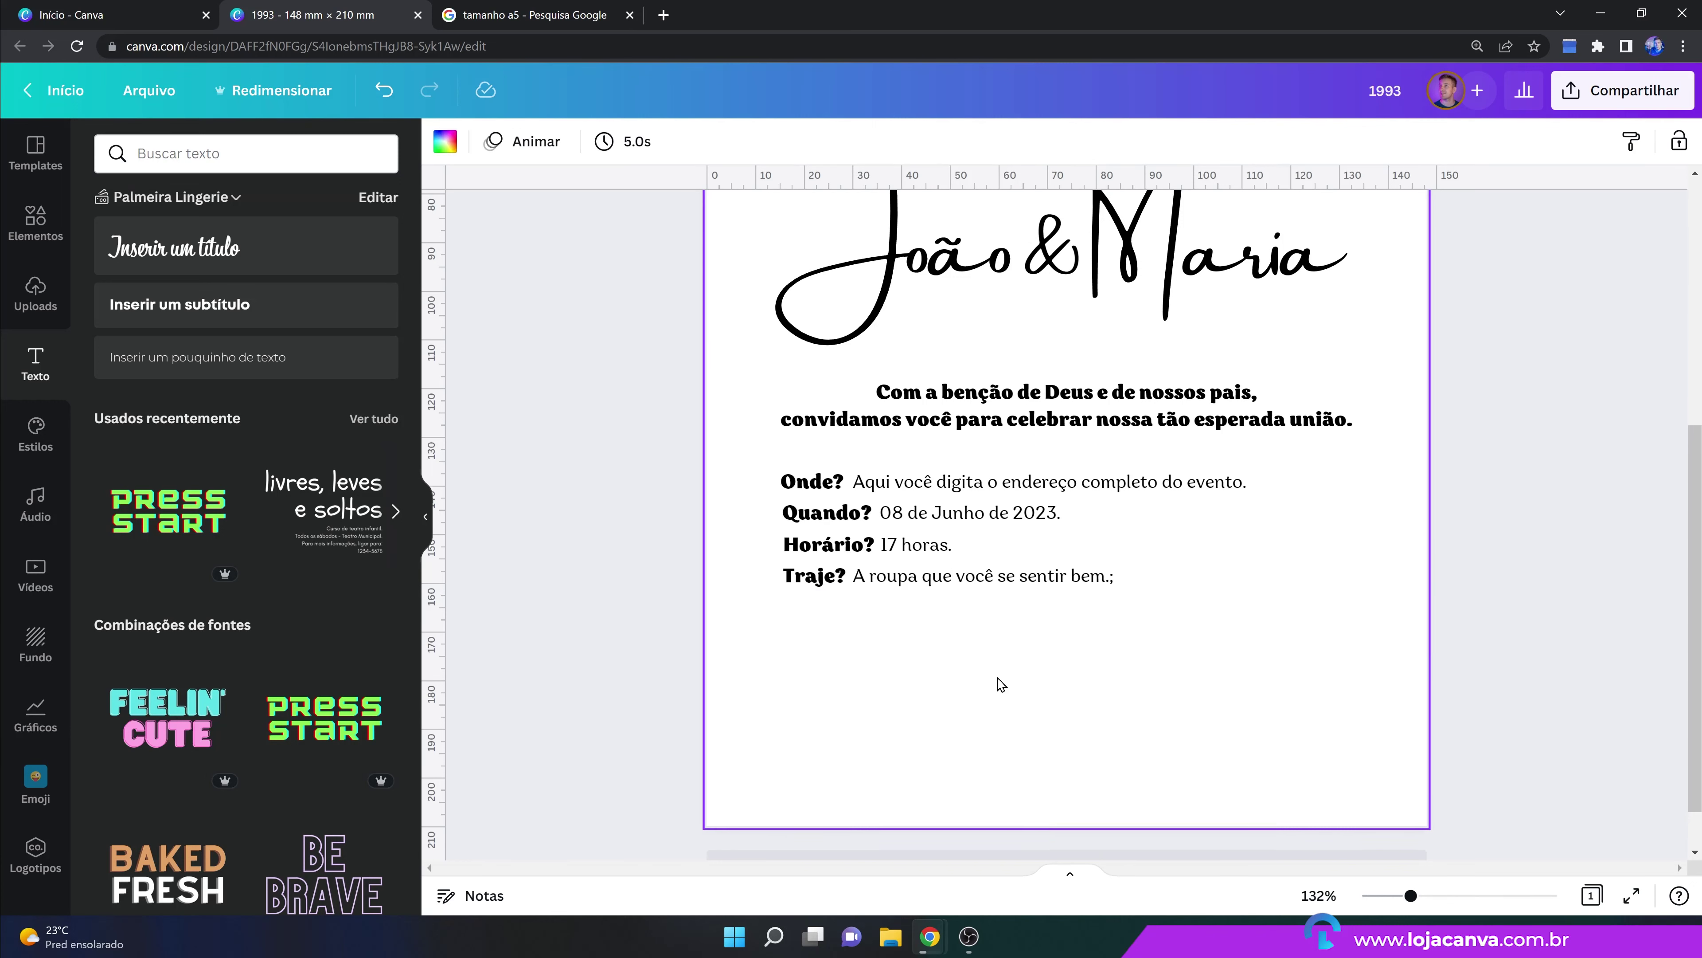
# Duplicate the dress code text and place the copy below the event details, flush with the left edge of "Traje?".
pyautogui.scroll(4, 999, 680)
pyautogui.scroll(2, 999, 681)
pyautogui.scroll(-5, 999, 680)
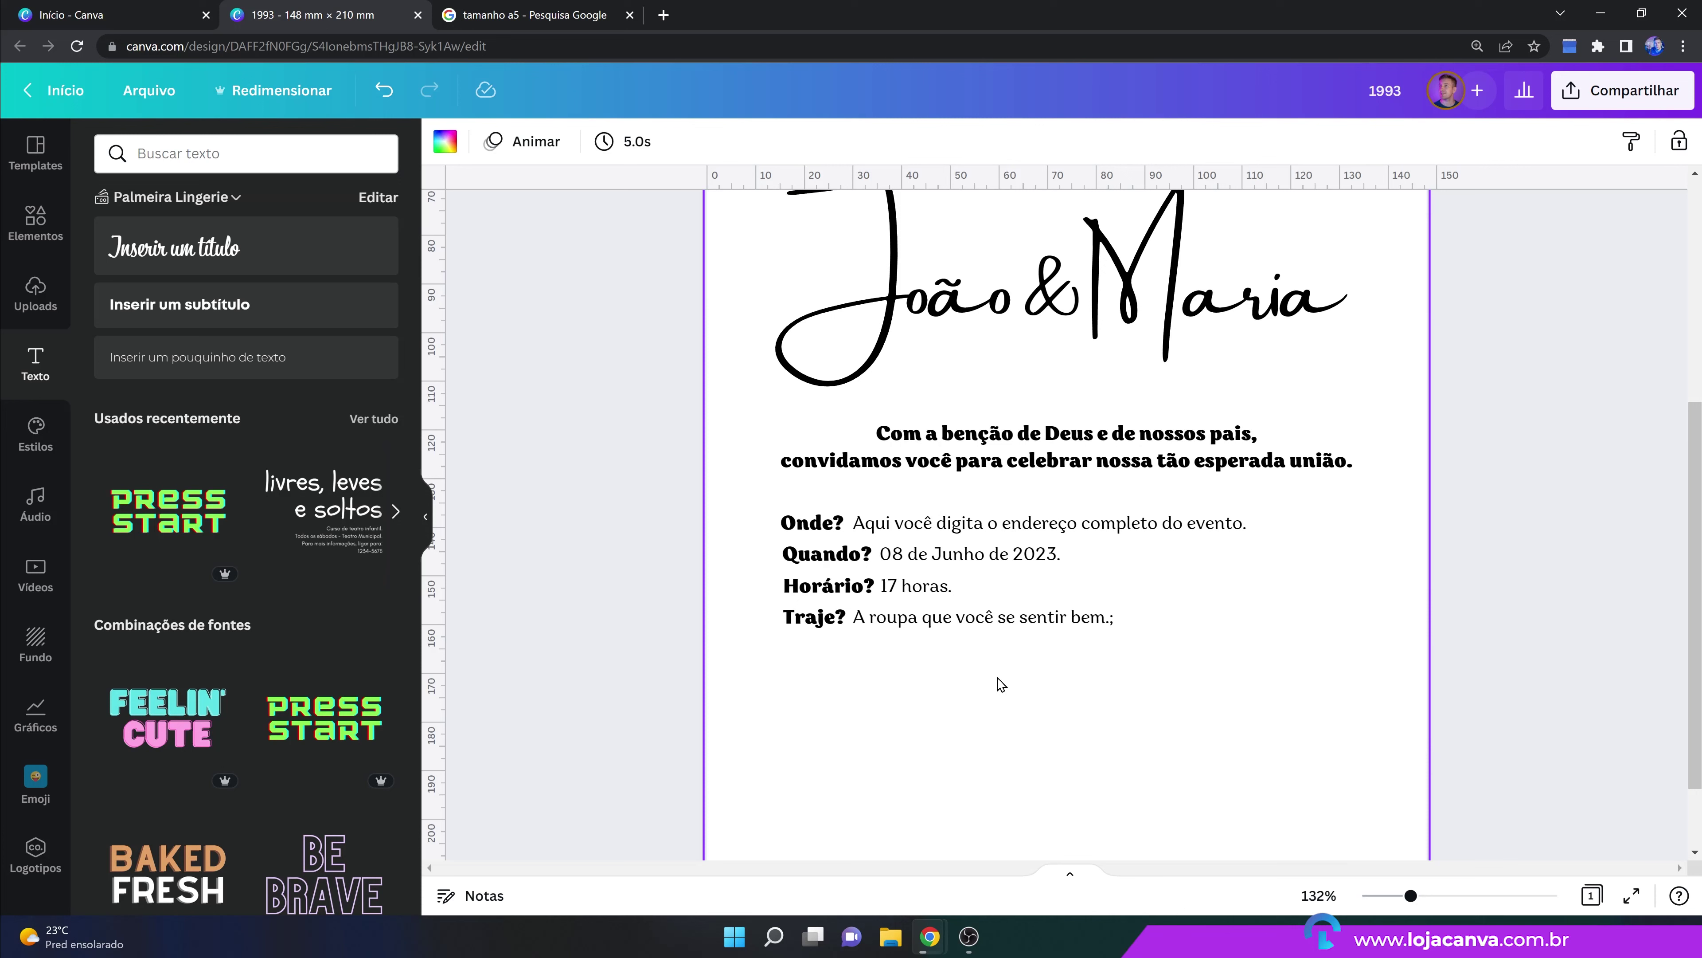
pyautogui.click(987, 621)
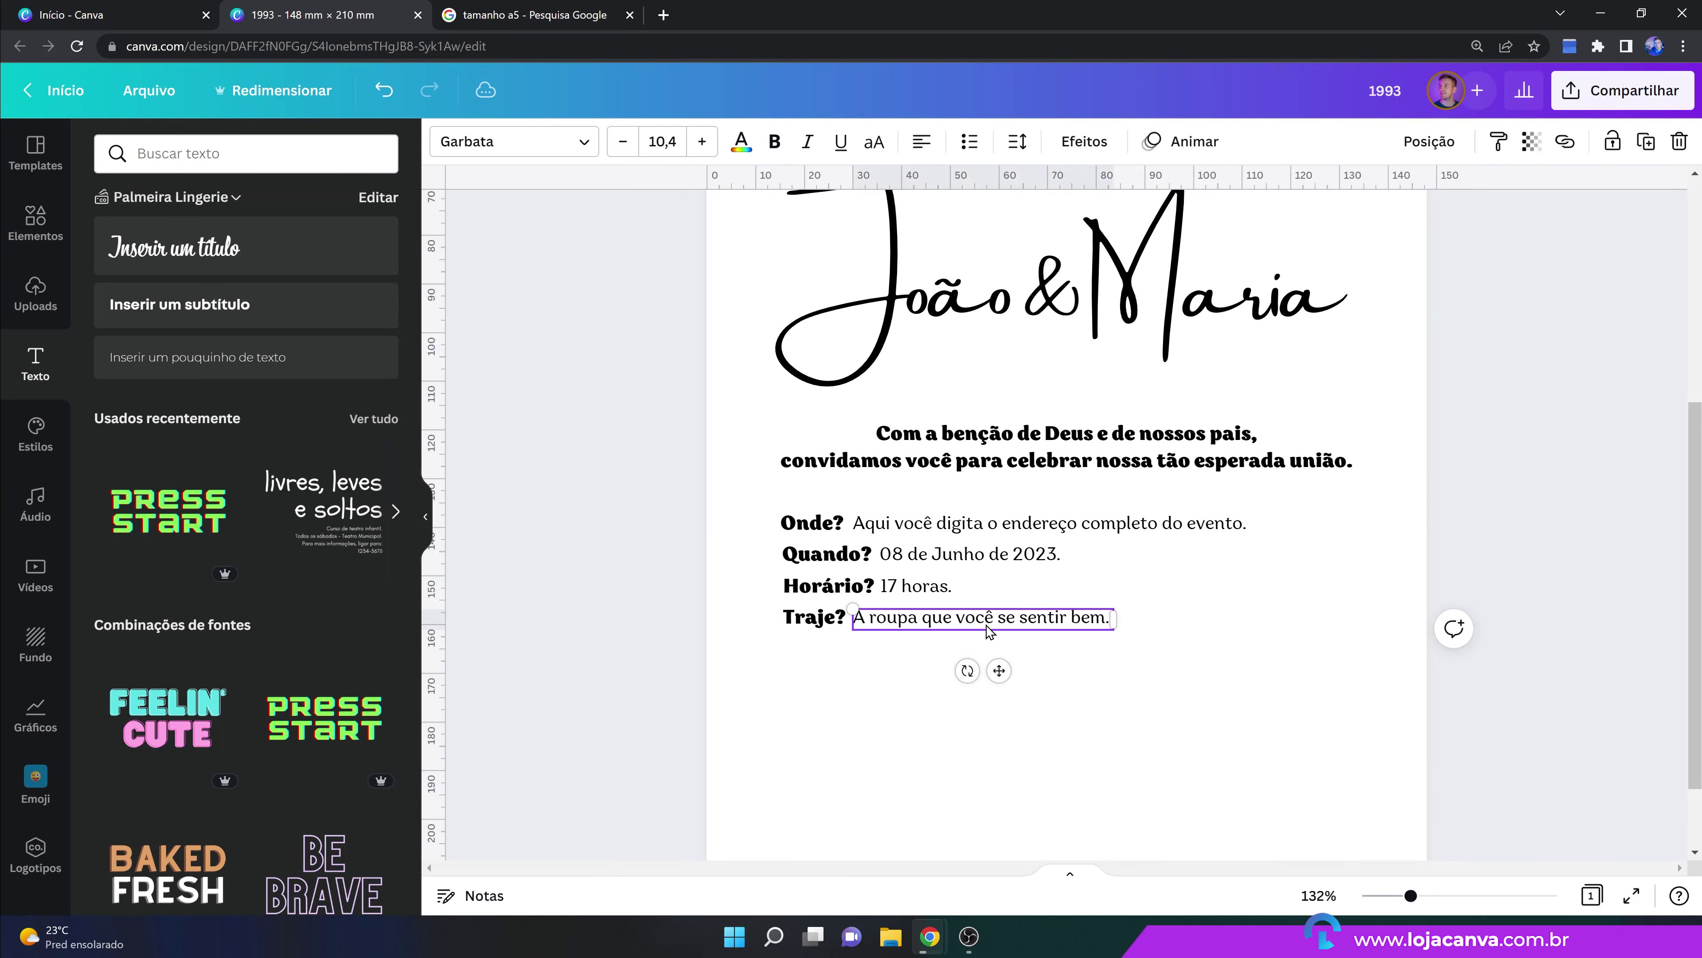
pyautogui.click(1644, 154)
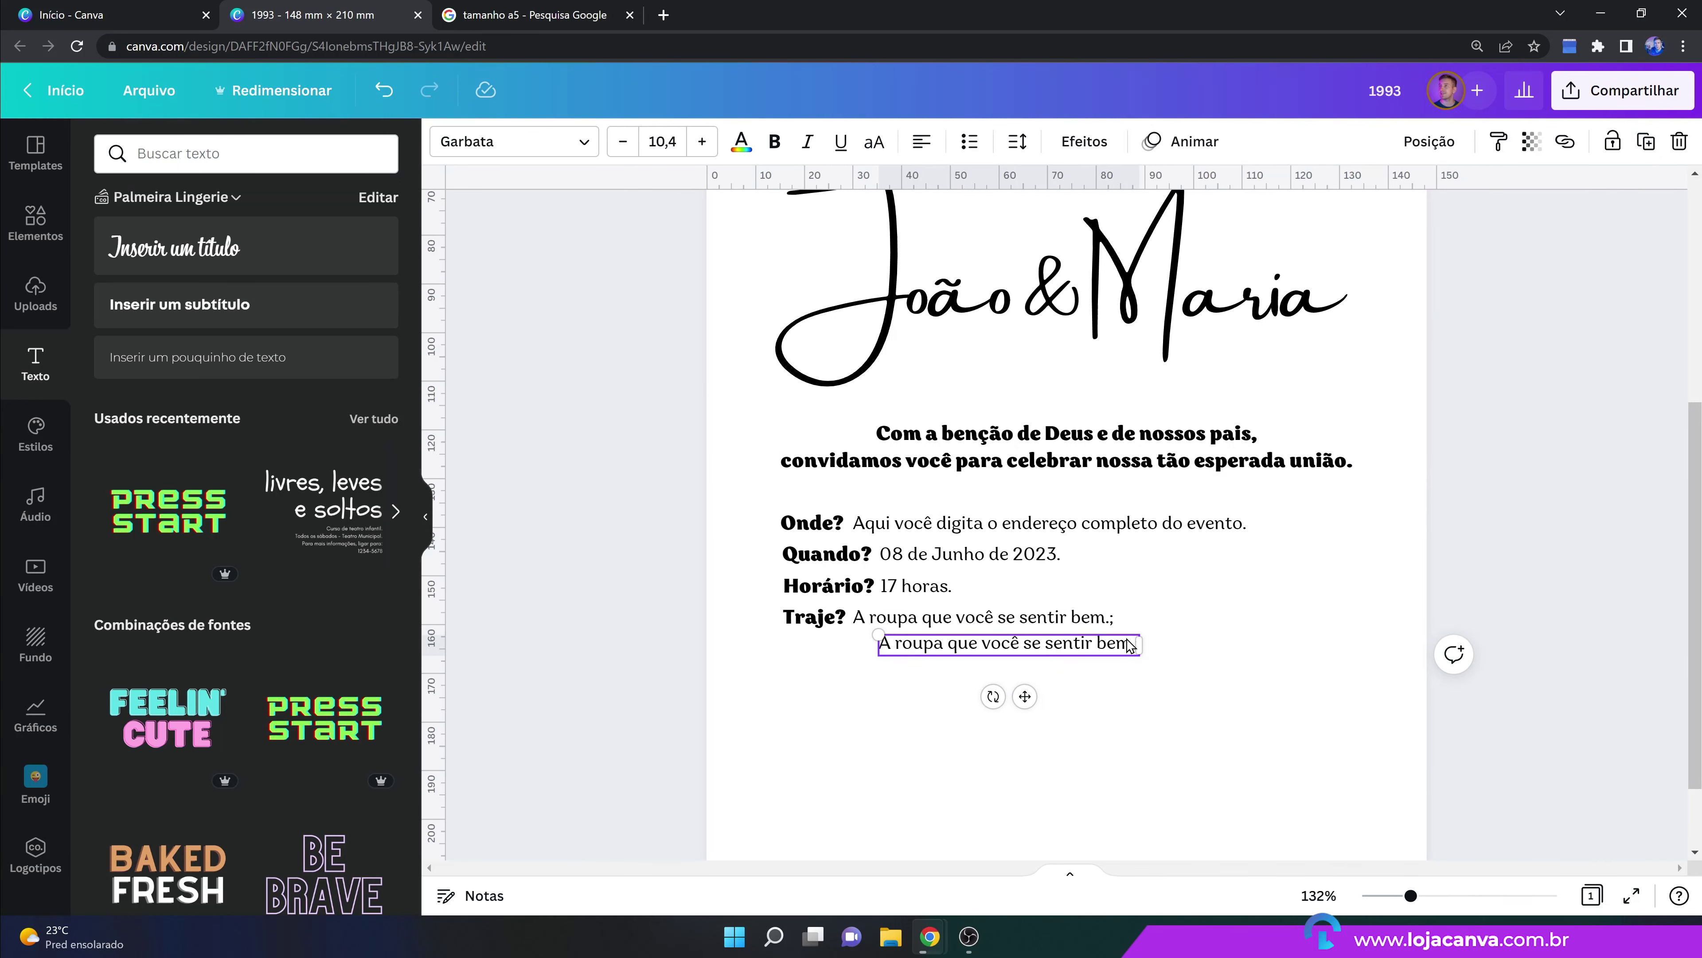
pyautogui.moveTo(1024, 696); pyautogui.dragTo(929, 733)
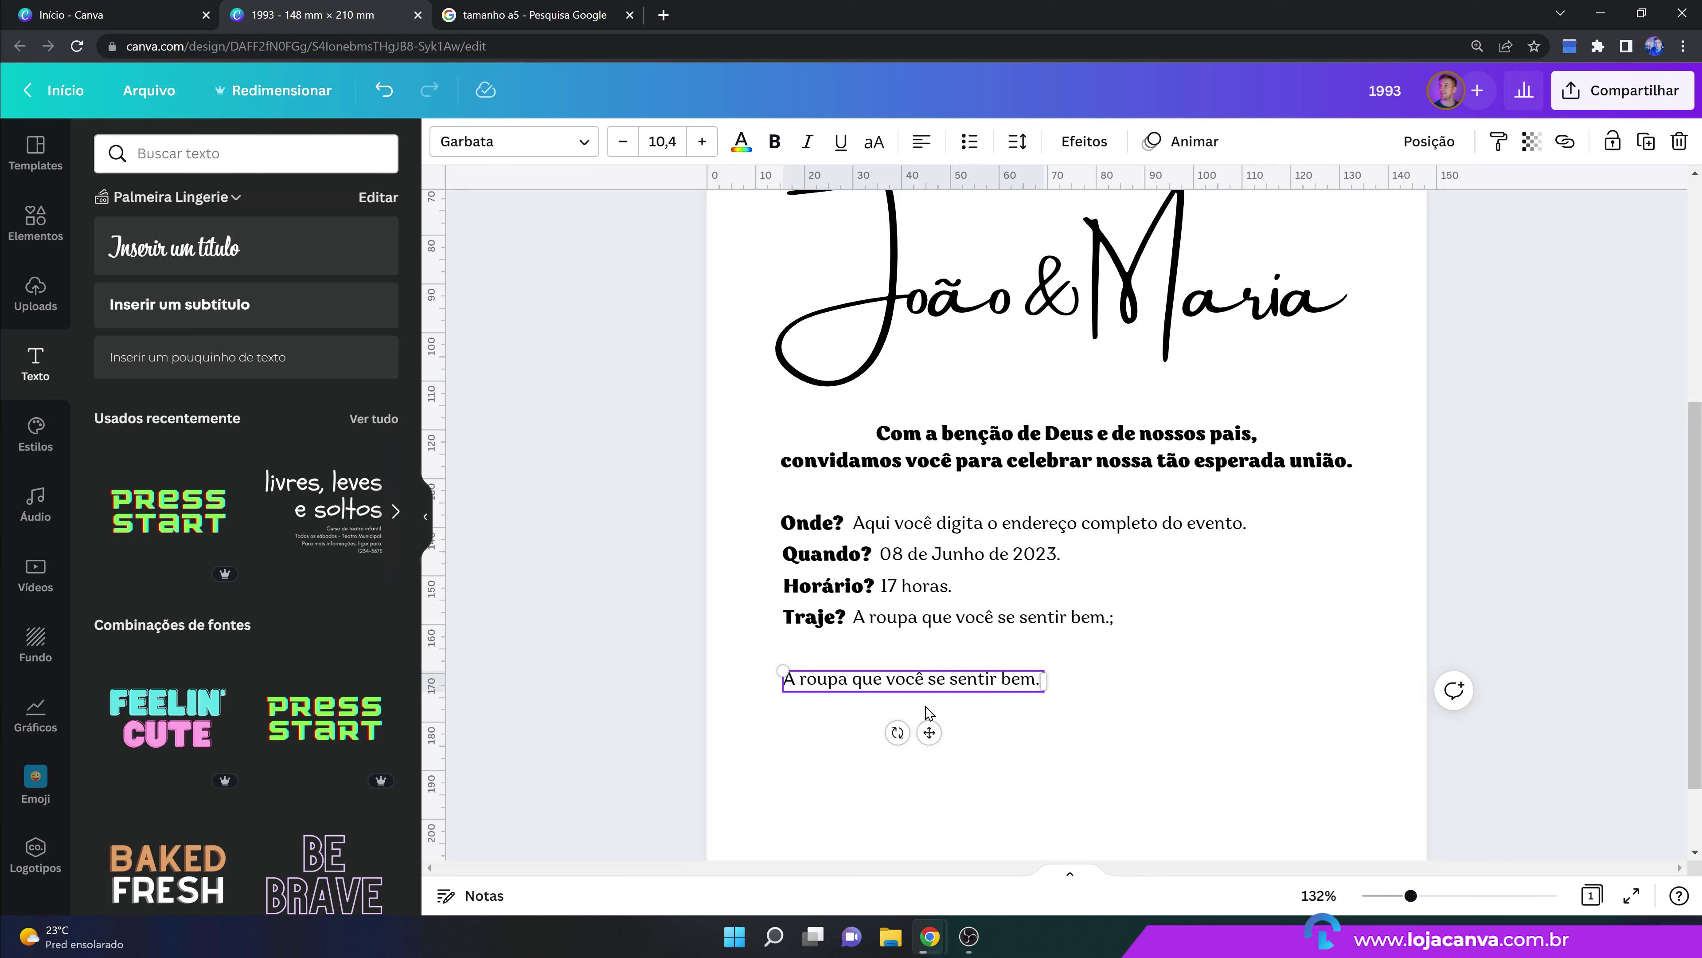
# Replace the copied dress code text below the event details with "Finalmente resolvemos nos casar, então confirme sua presença até o dia".
pyautogui.doubleClick(932, 679)
pyautogui.press('BackSpace')
pyautogui.write('Final')
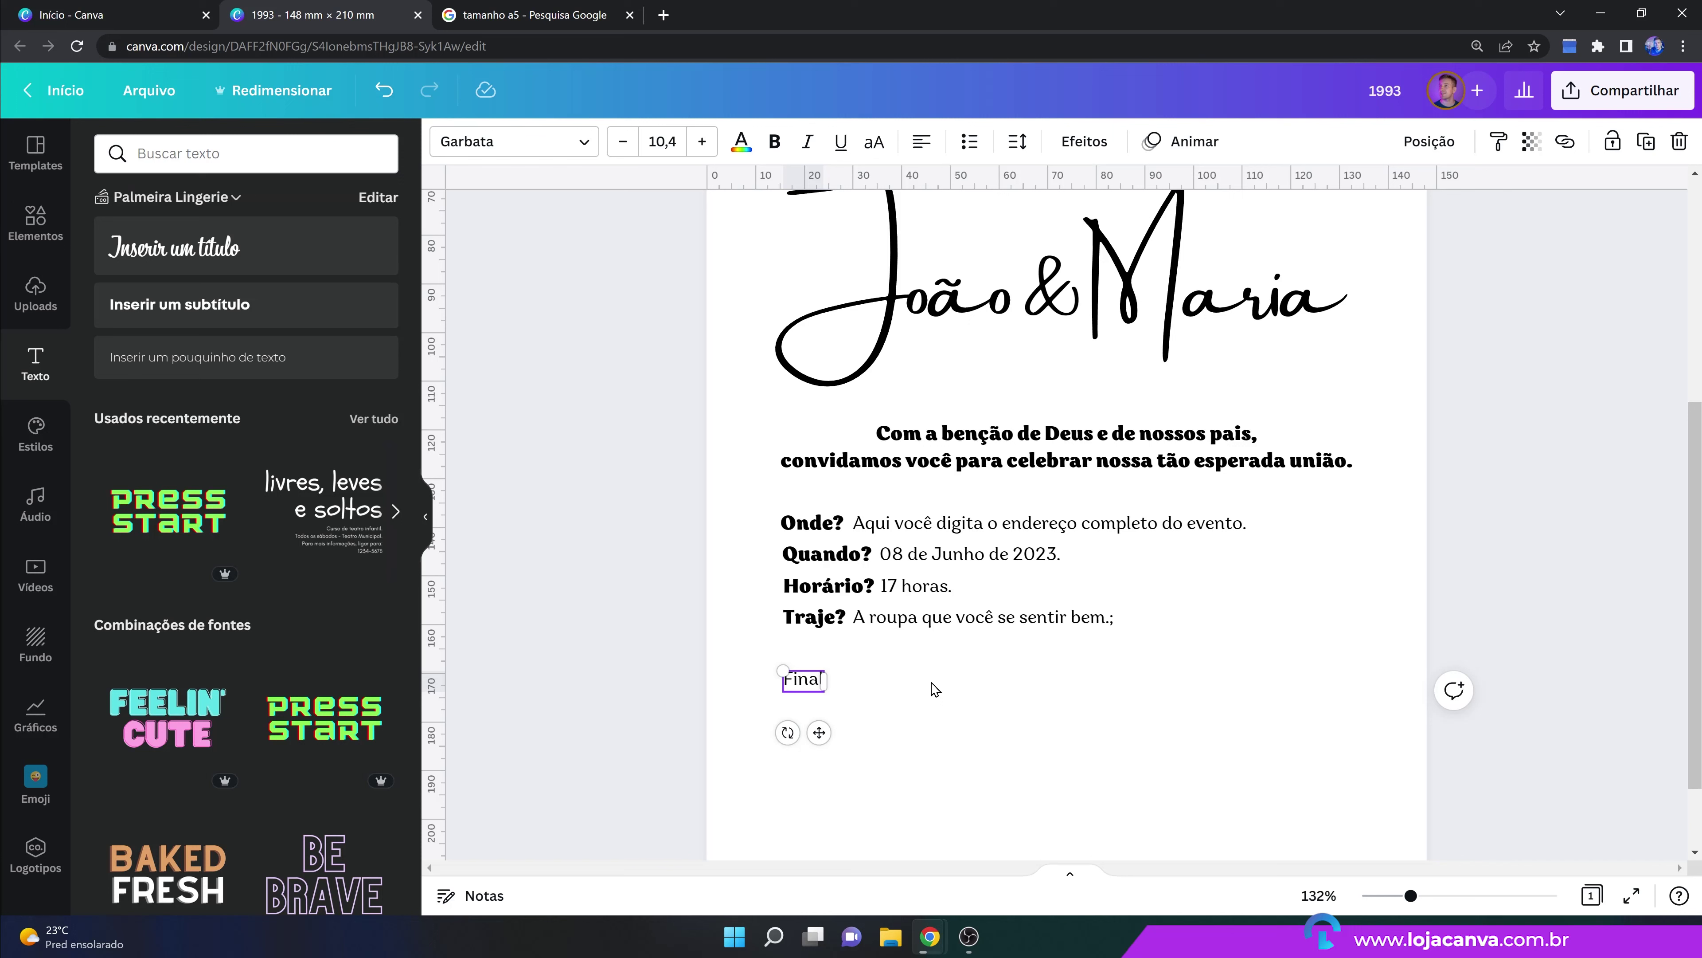
pyautogui.write('lmente resolvemos nos casar, então confirme sua presença até o dia')
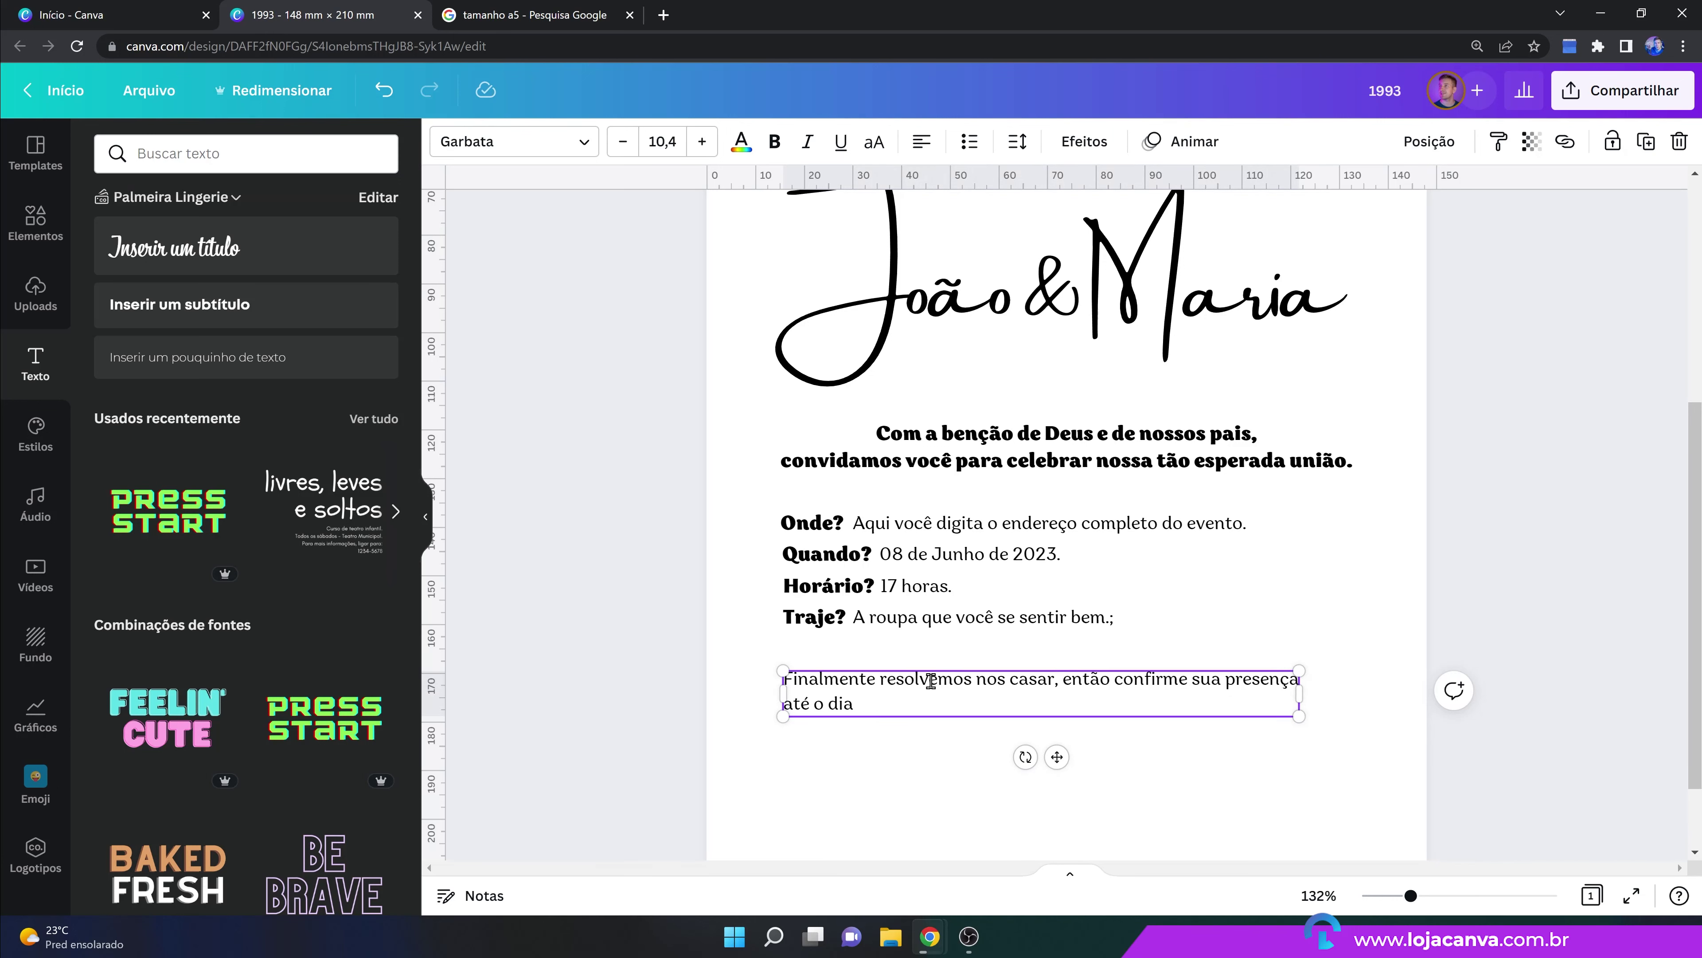
# Complete the RSVP note with "20/06 através do whats", the contact's phone number and ", antes que um de nós se arrependa e desista.".
pyautogui.write('20/06')
pyautogui.write('através do whats')
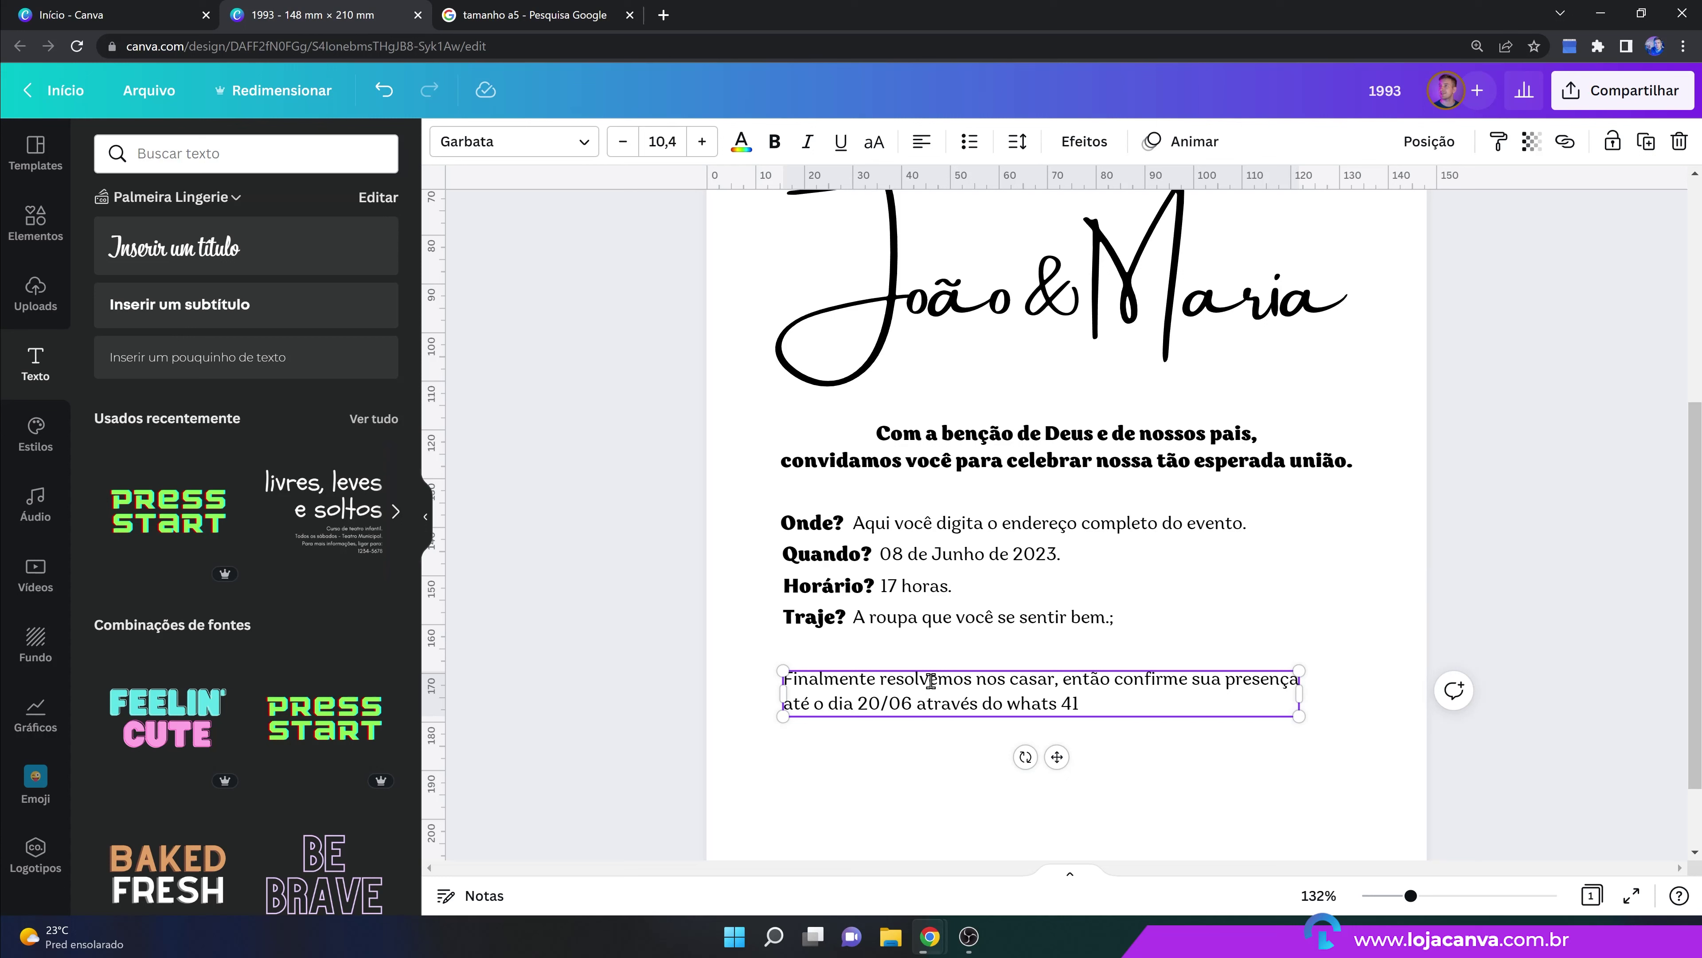
pyautogui.write('41 99999 9999, antes que um de nós se arrependa e desista.')
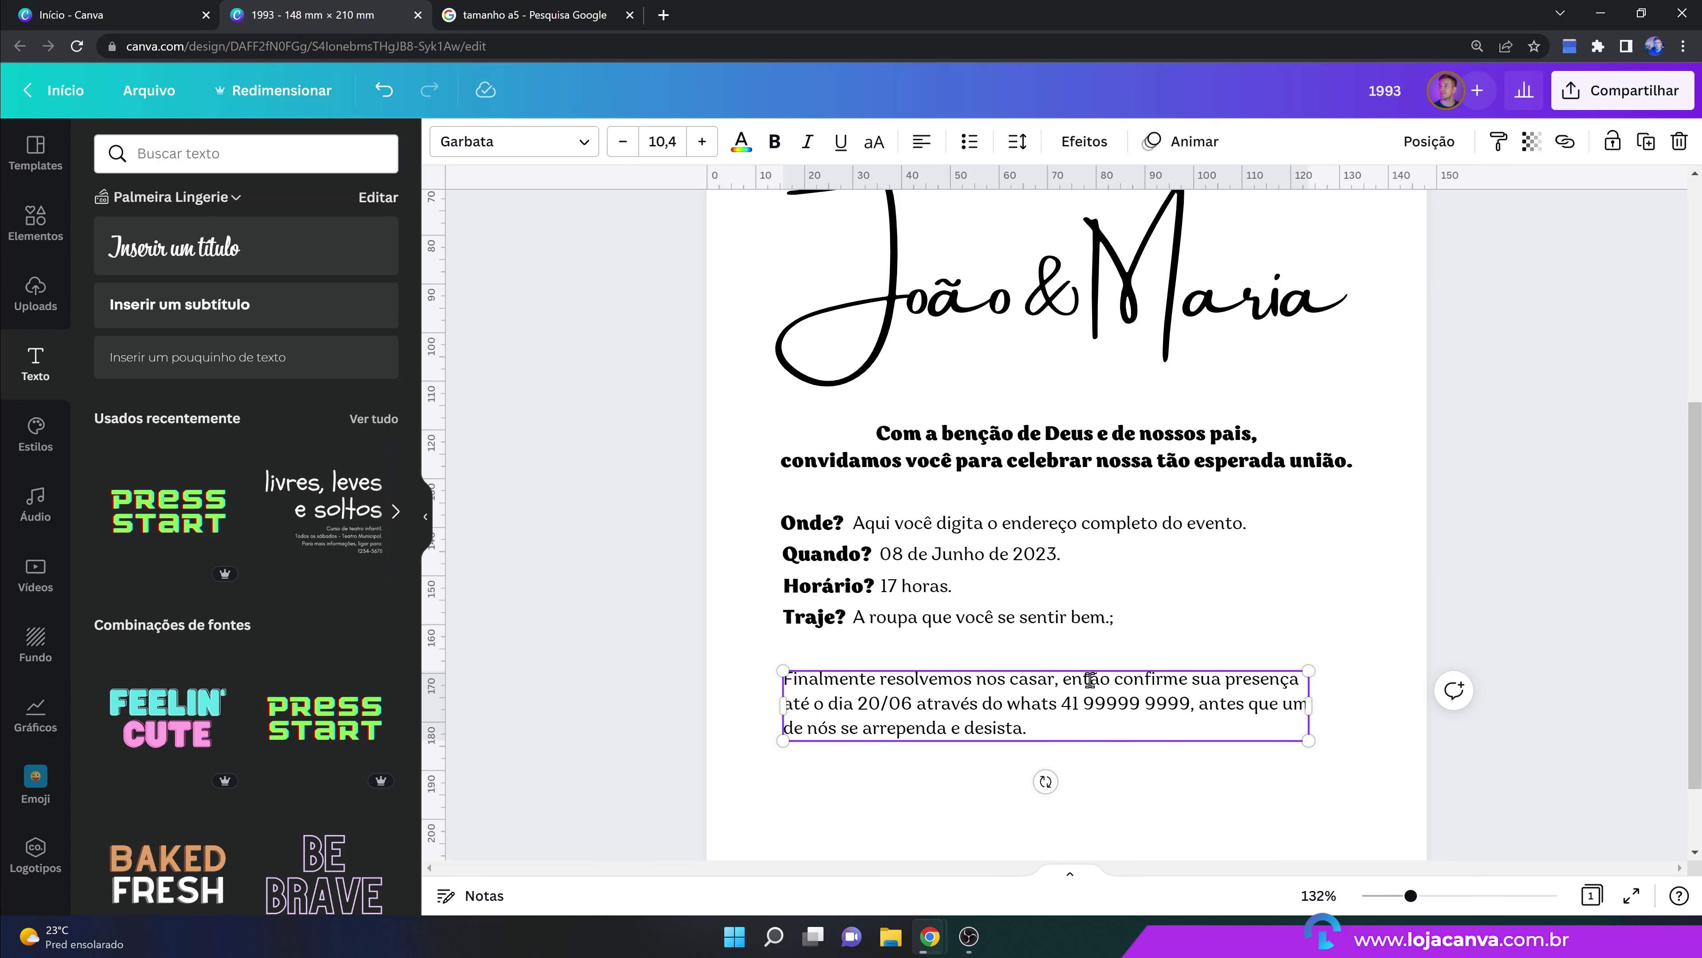
# Make "confirme sua presença", the date "20/06" and the phone number without its area code bold in the RSVP note.
pyautogui.click(1117, 679)
pyautogui.moveTo(1117, 679); pyautogui.dragTo(1307, 683)
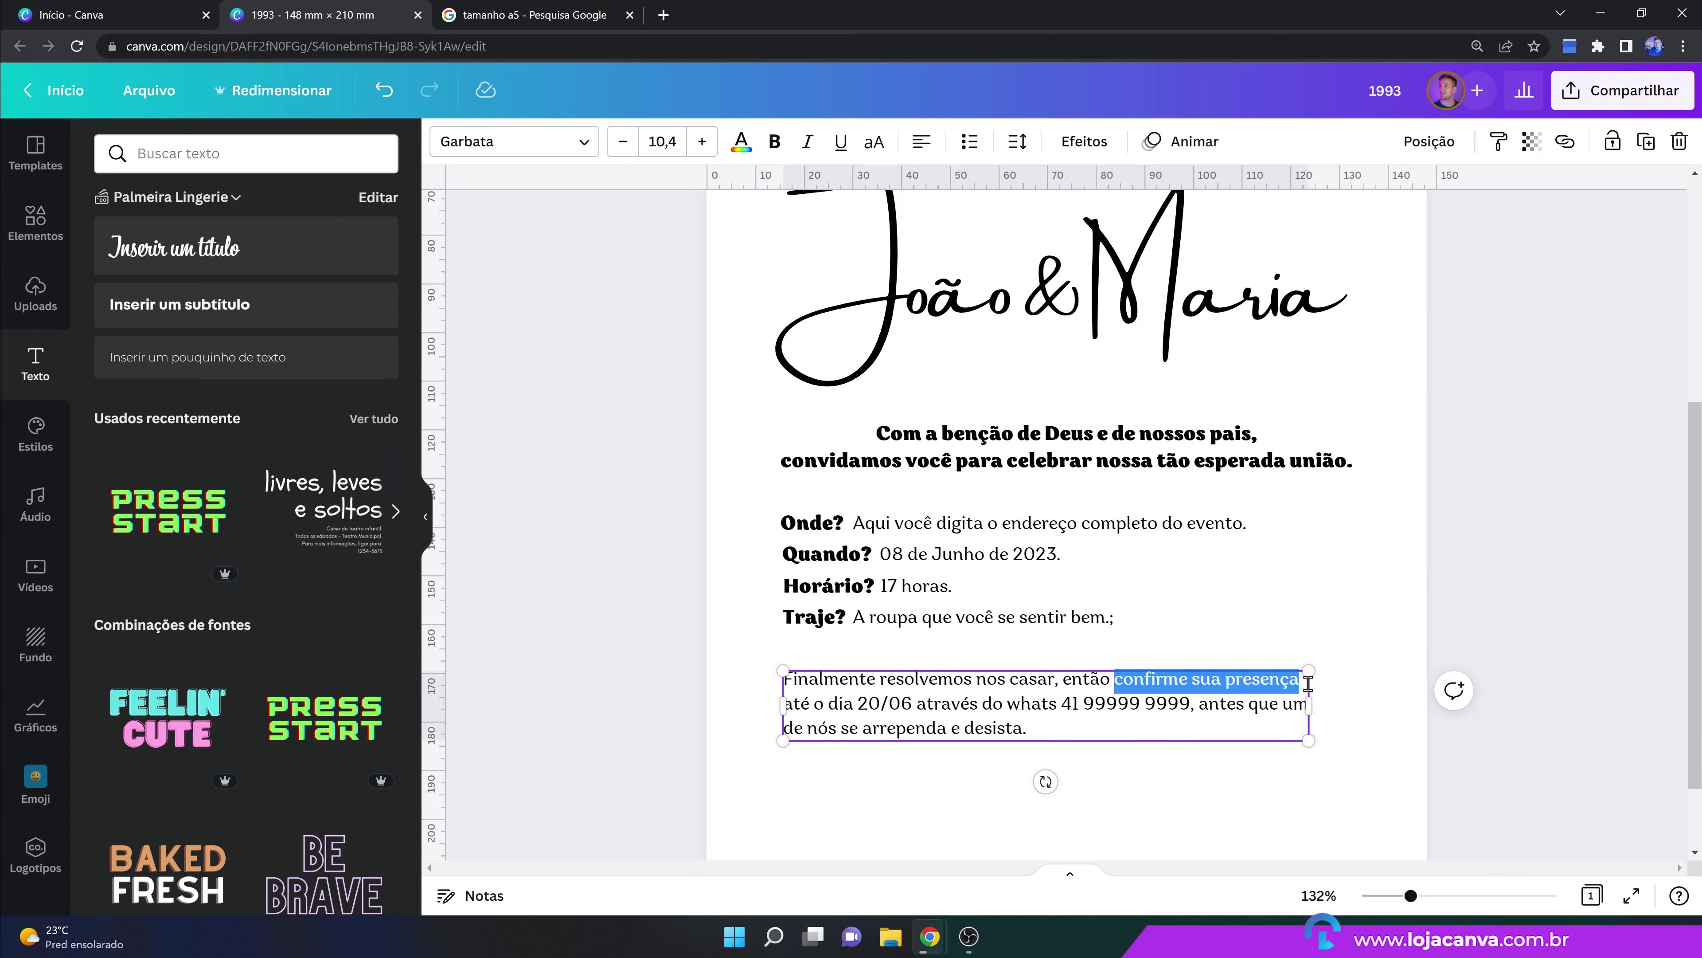
pyautogui.click(768, 141)
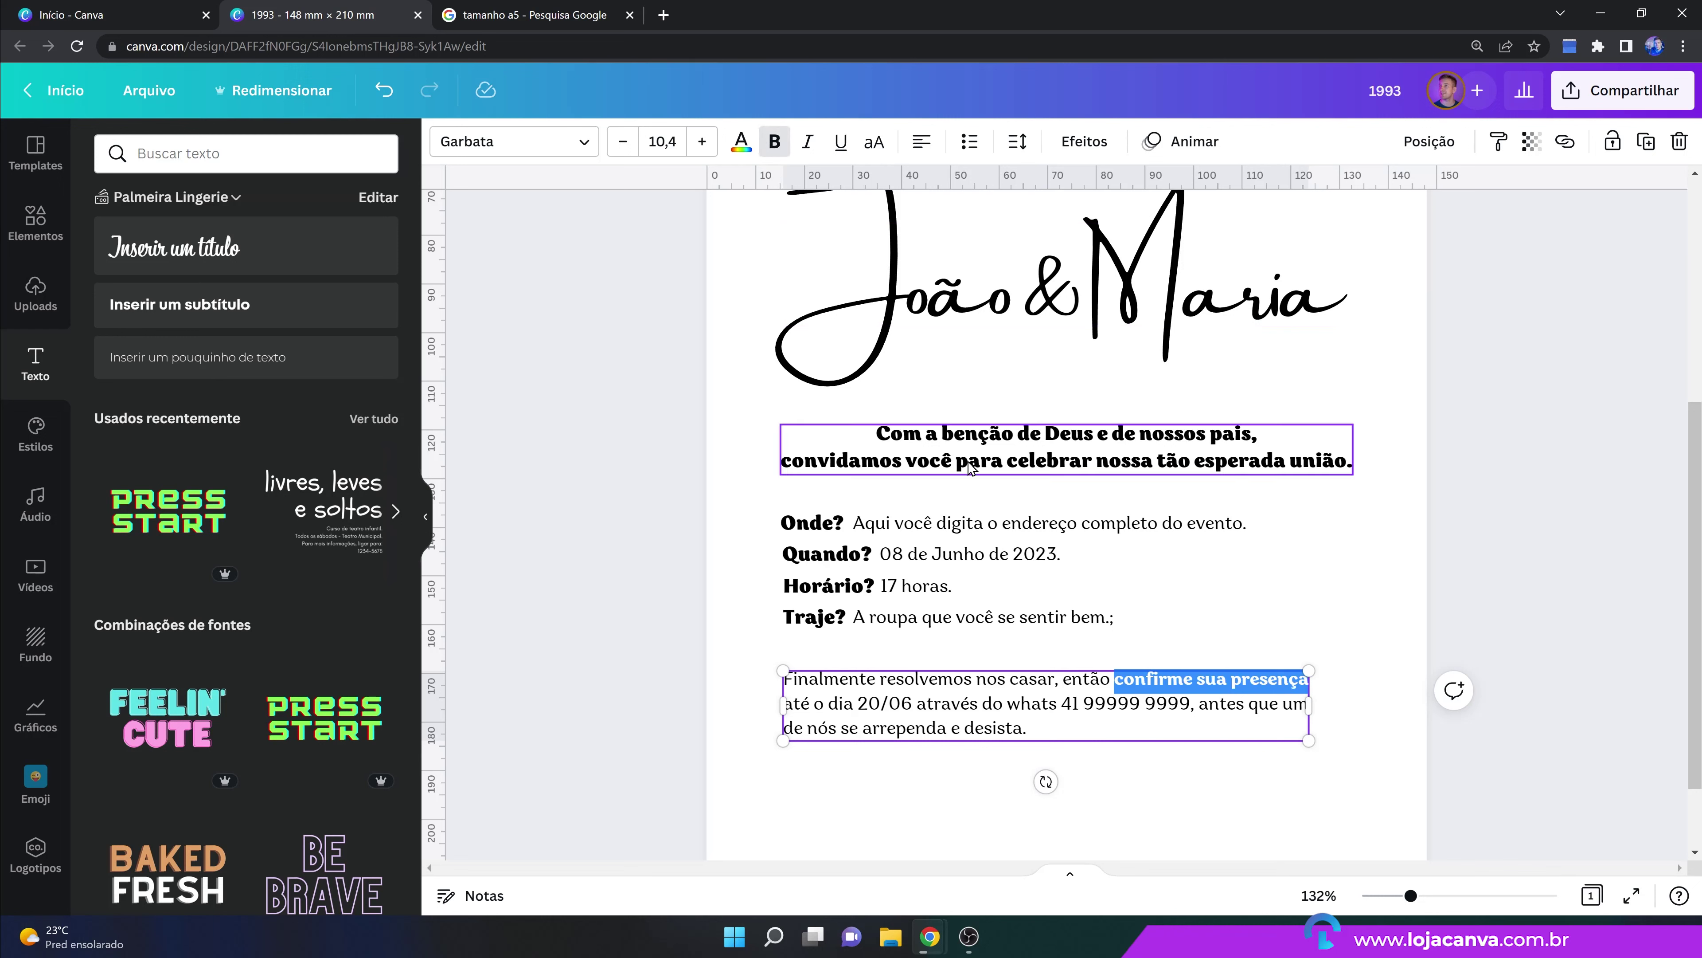
pyautogui.moveTo(858, 702); pyautogui.dragTo(913, 704)
pyautogui.click(774, 141)
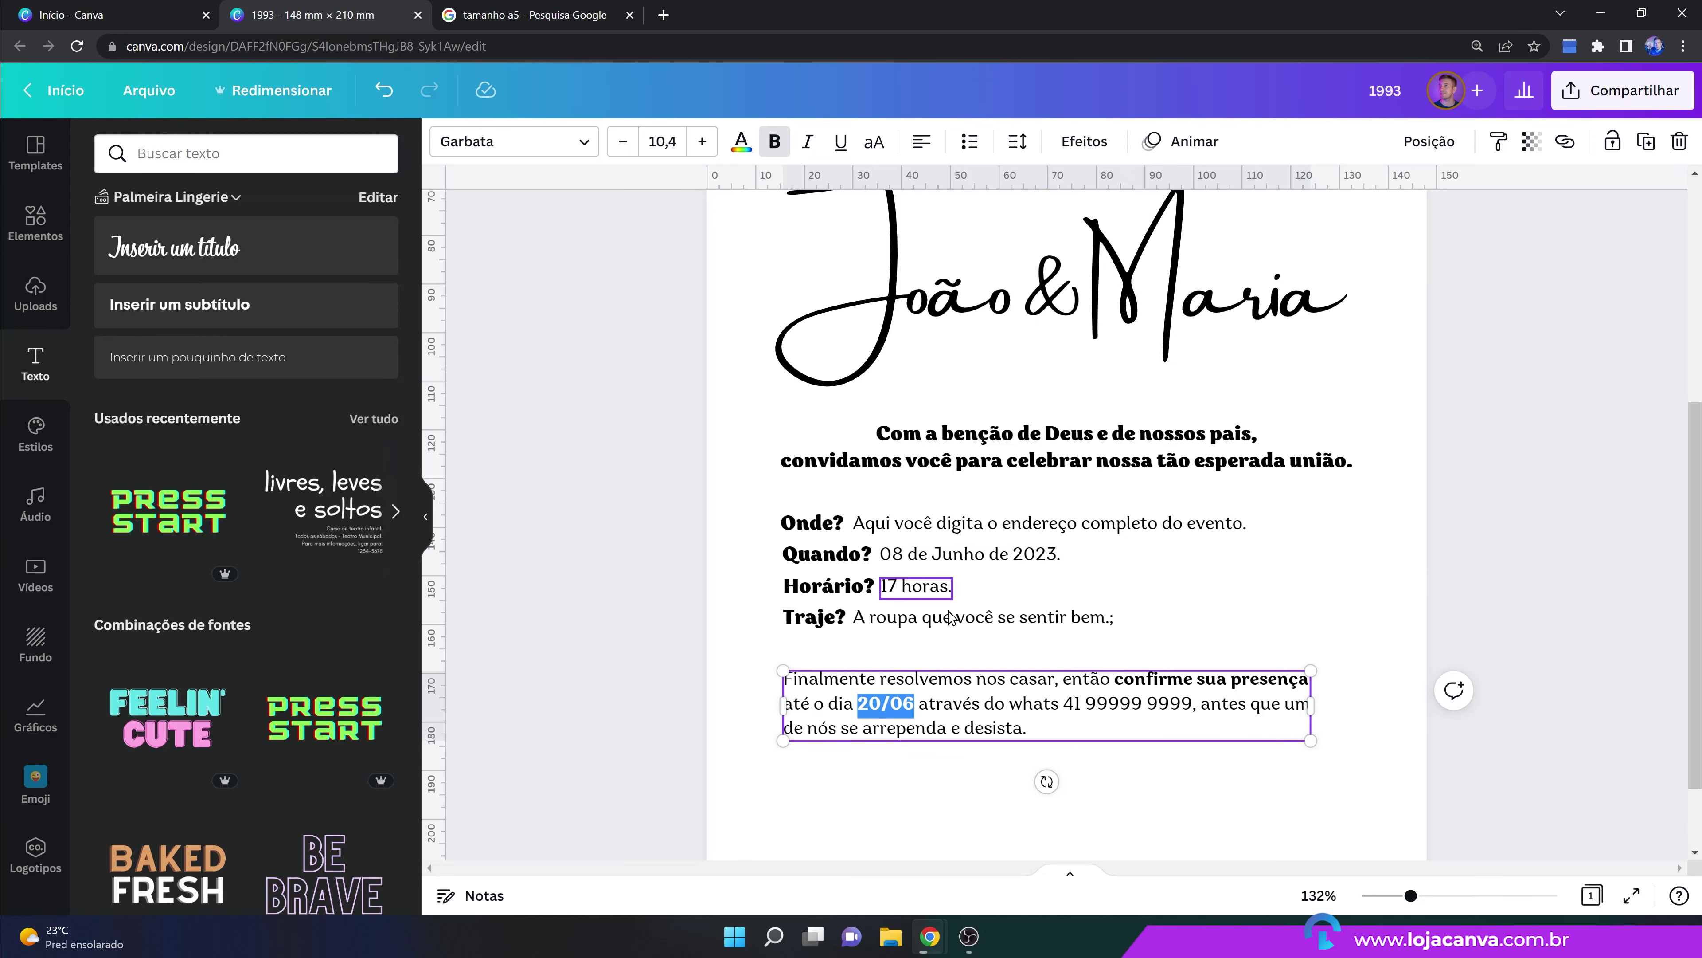
pyautogui.moveTo(1065, 702); pyautogui.dragTo(1193, 703)
pyautogui.click(1105, 702)
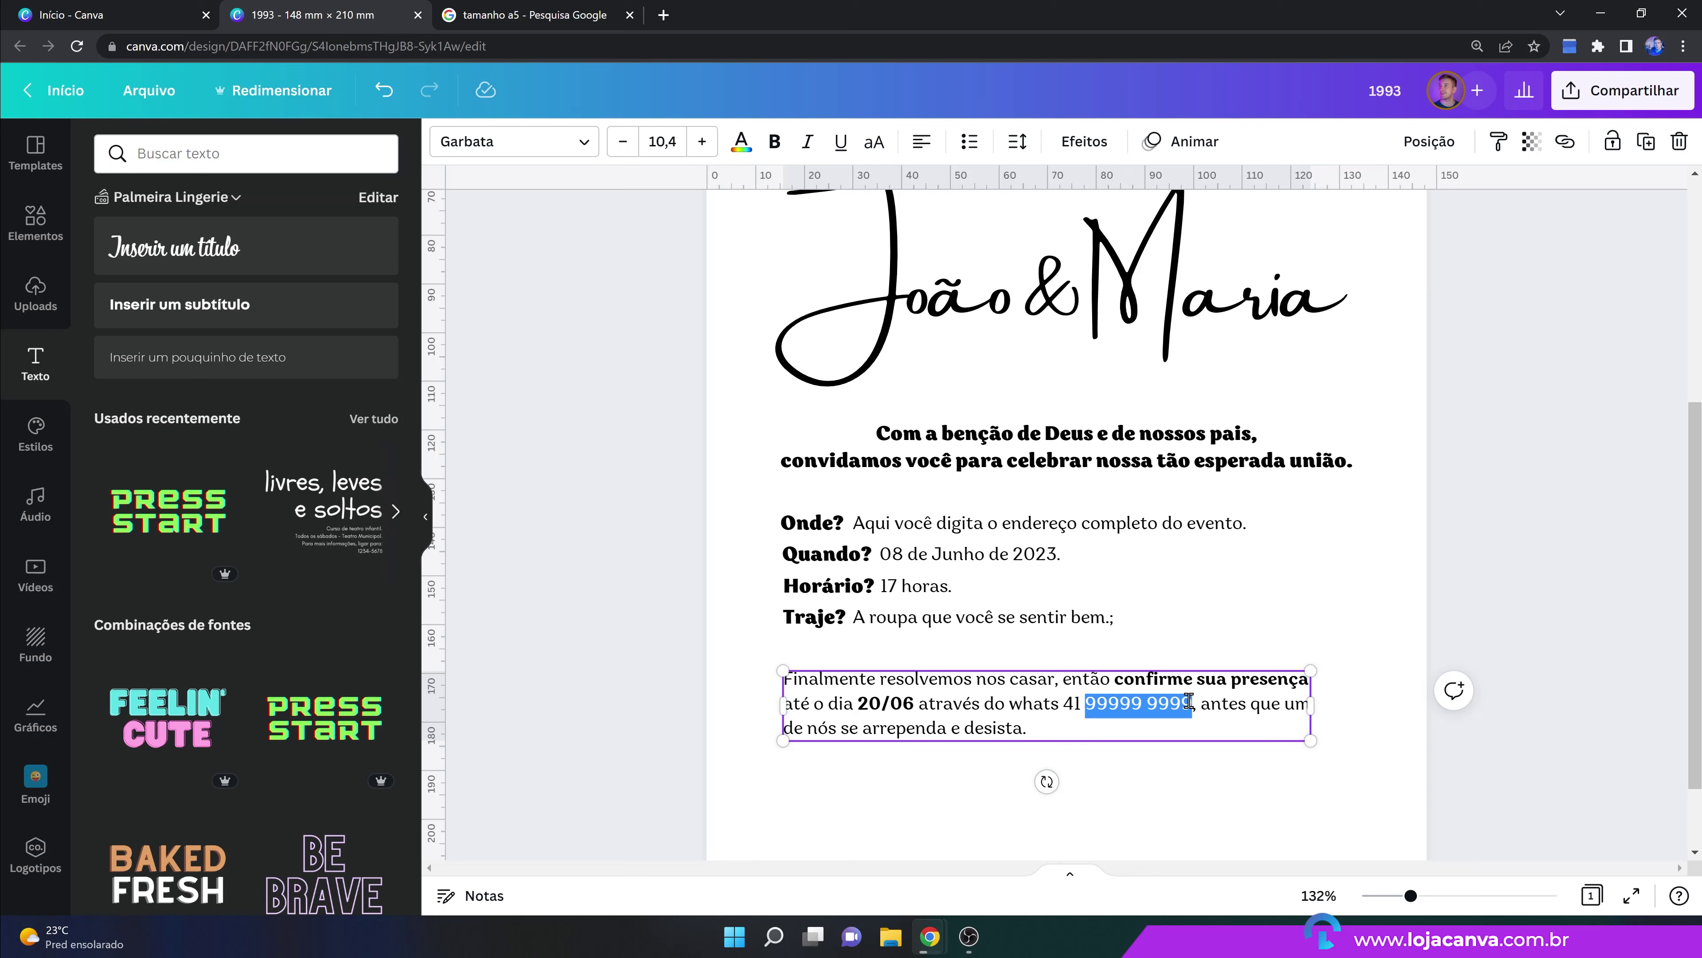
pyautogui.click(774, 142)
pyautogui.click(1094, 782)
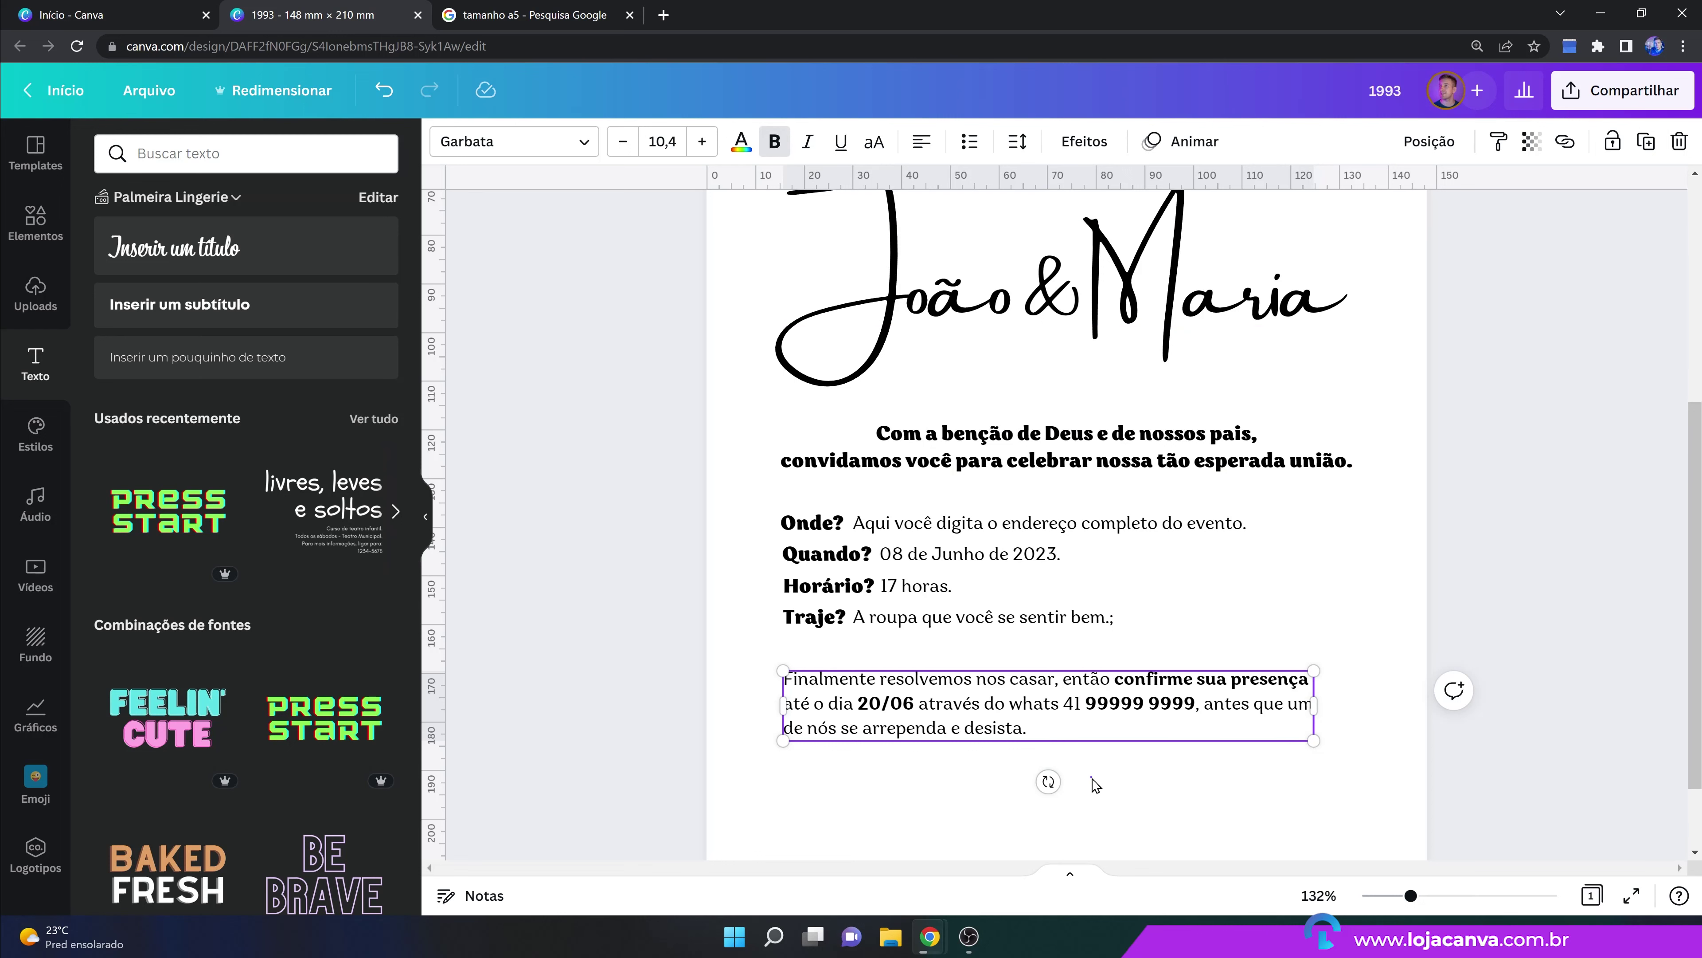
# Enlarge the RSVP note to about 117 mm wide to match the invitation text, and move it slightly down, flush with that text's left edge.
pyautogui.scroll(-2, 1173, 744)
pyautogui.click(1263, 603)
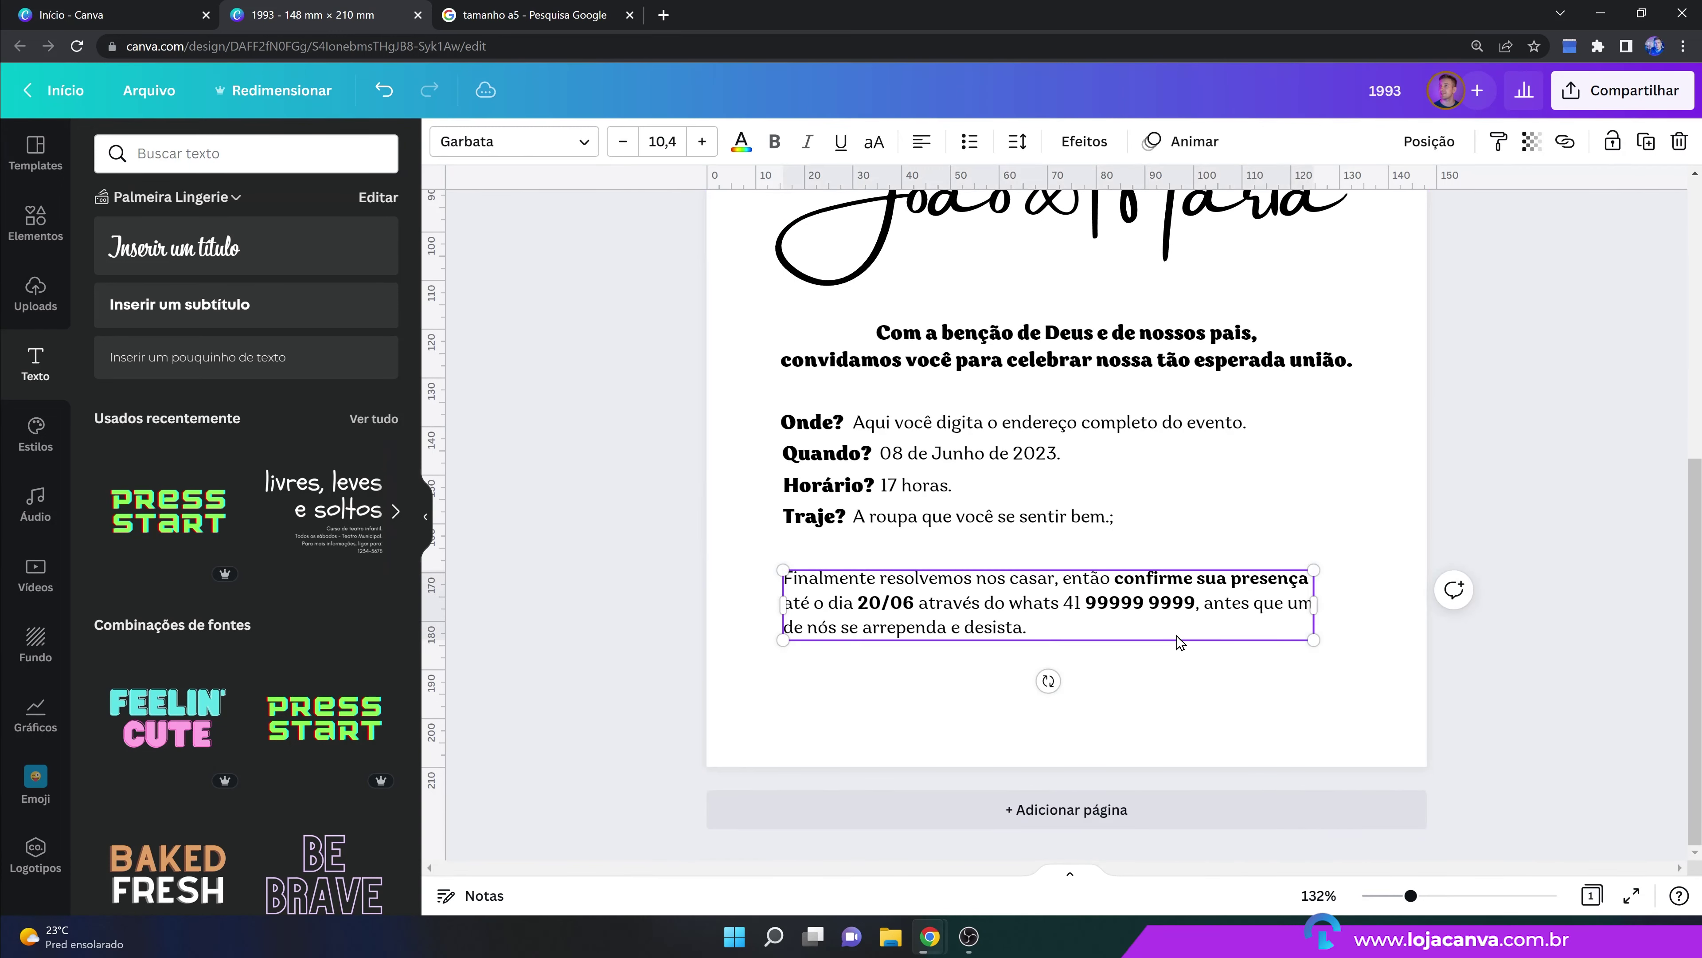
pyautogui.moveTo(1314, 569); pyautogui.dragTo(1353, 564)
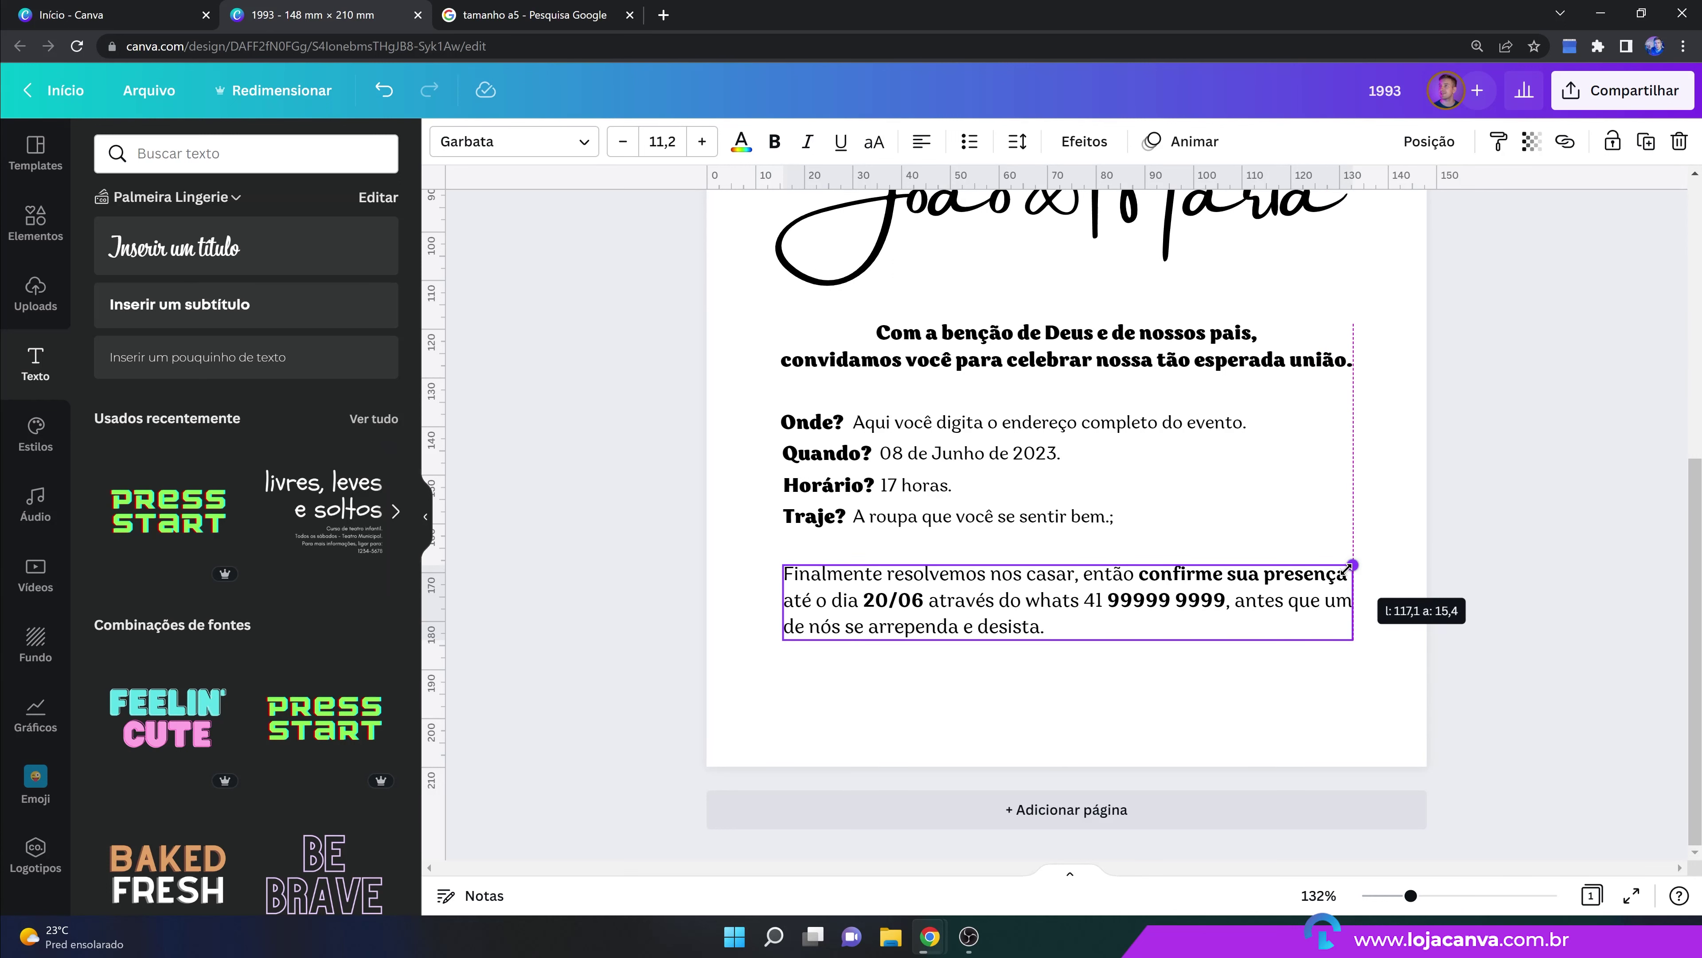
pyautogui.moveTo(1005, 614); pyautogui.dragTo(1003, 630)
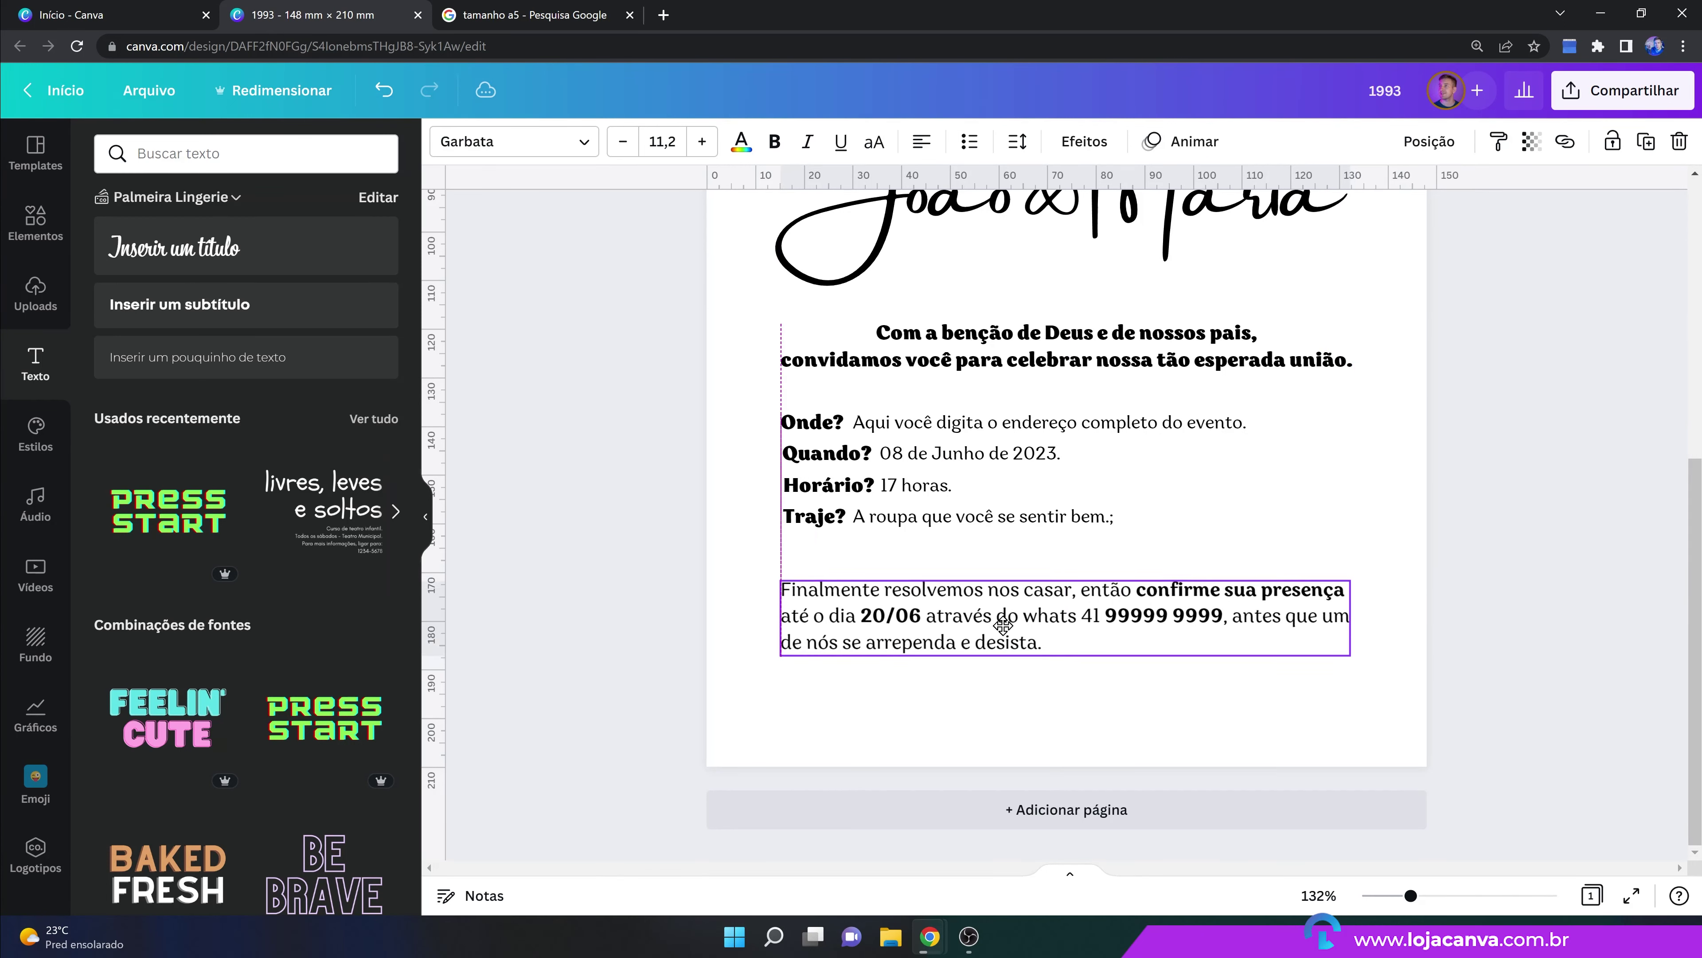
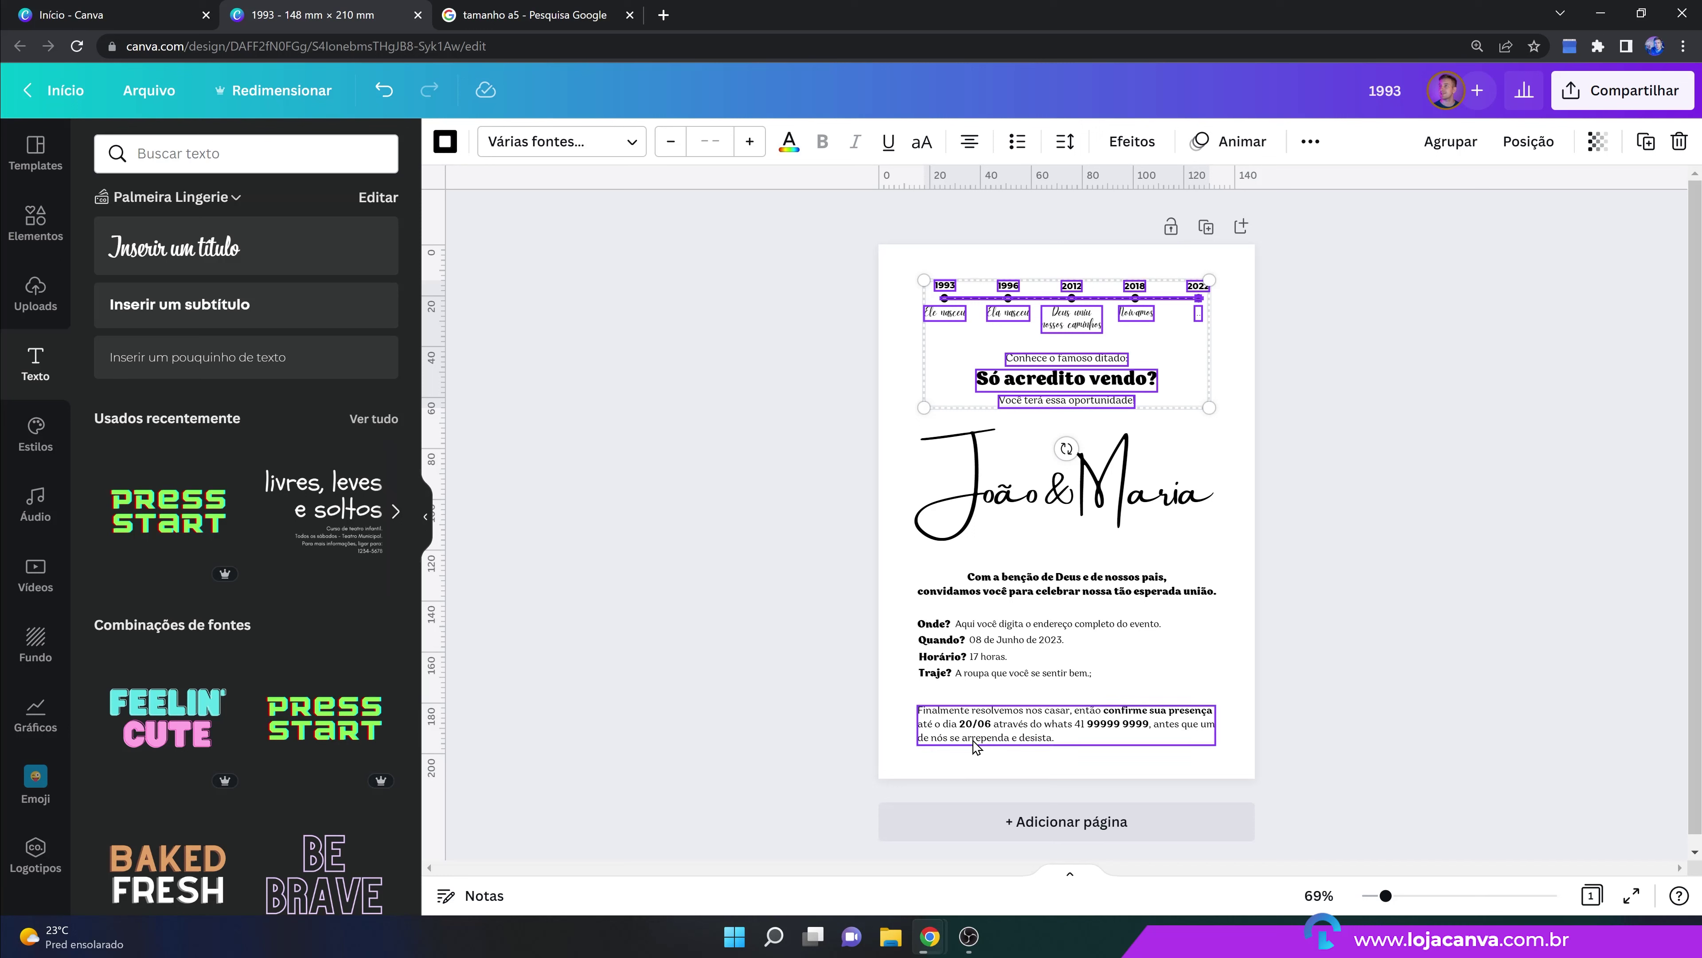
pyautogui.click(973, 782)
pyautogui.moveTo(1303, 348); pyautogui.dragTo(968, 416)
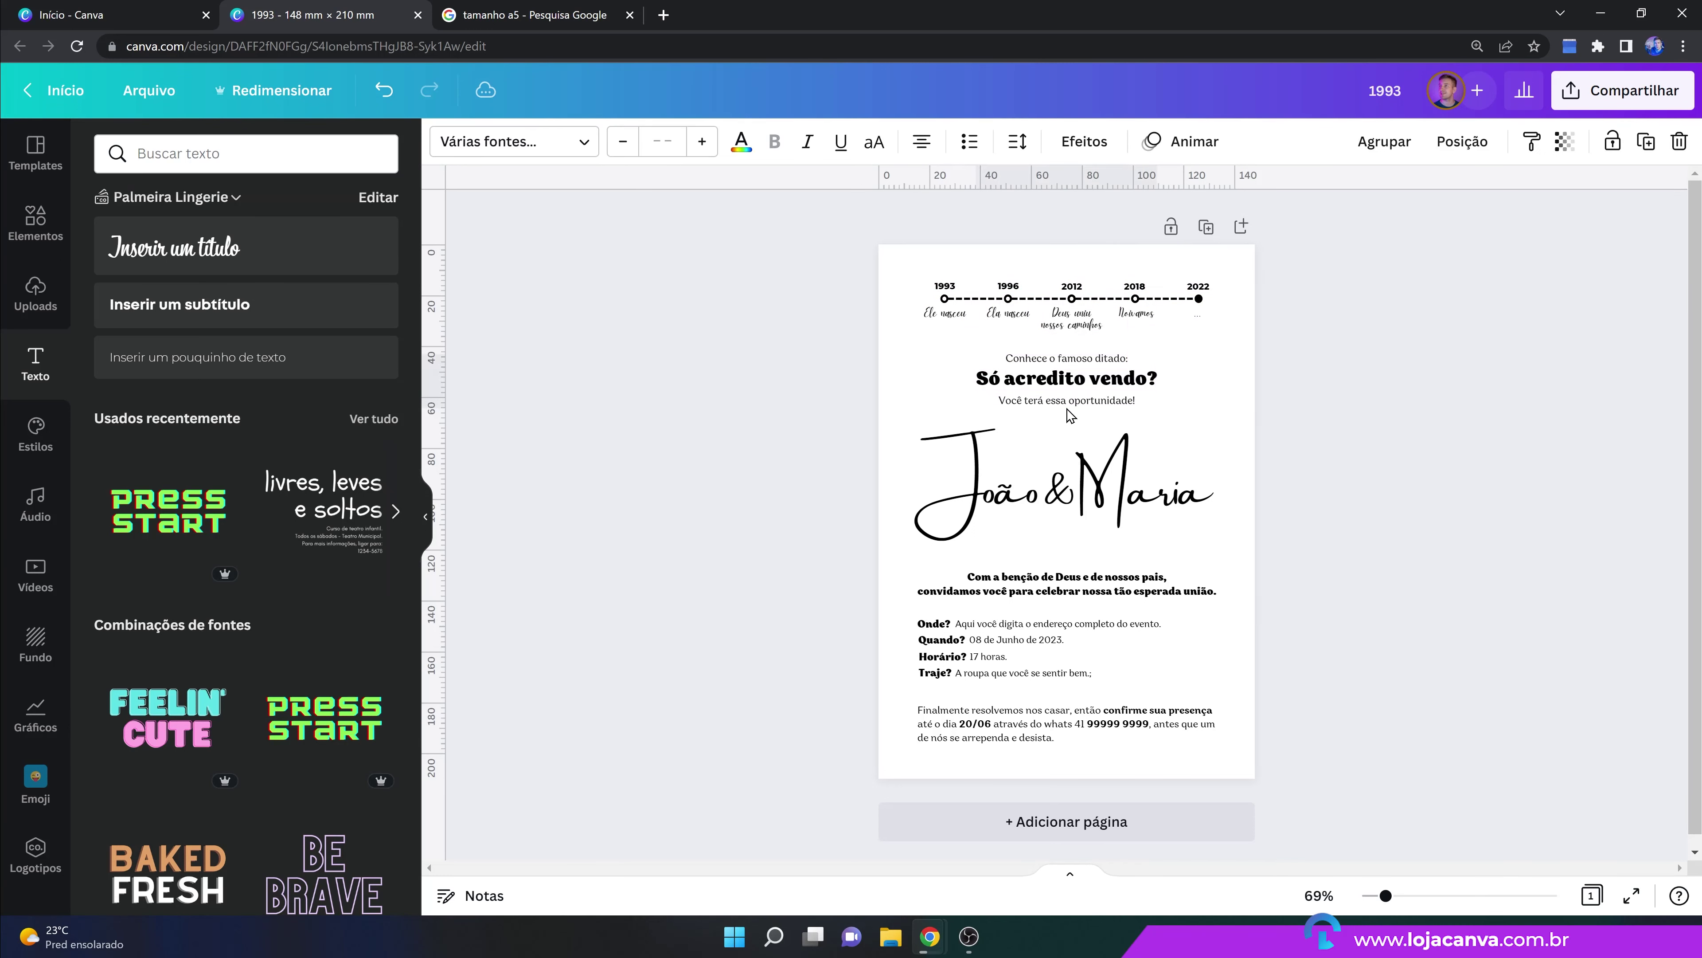
pyautogui.click(1369, 422)
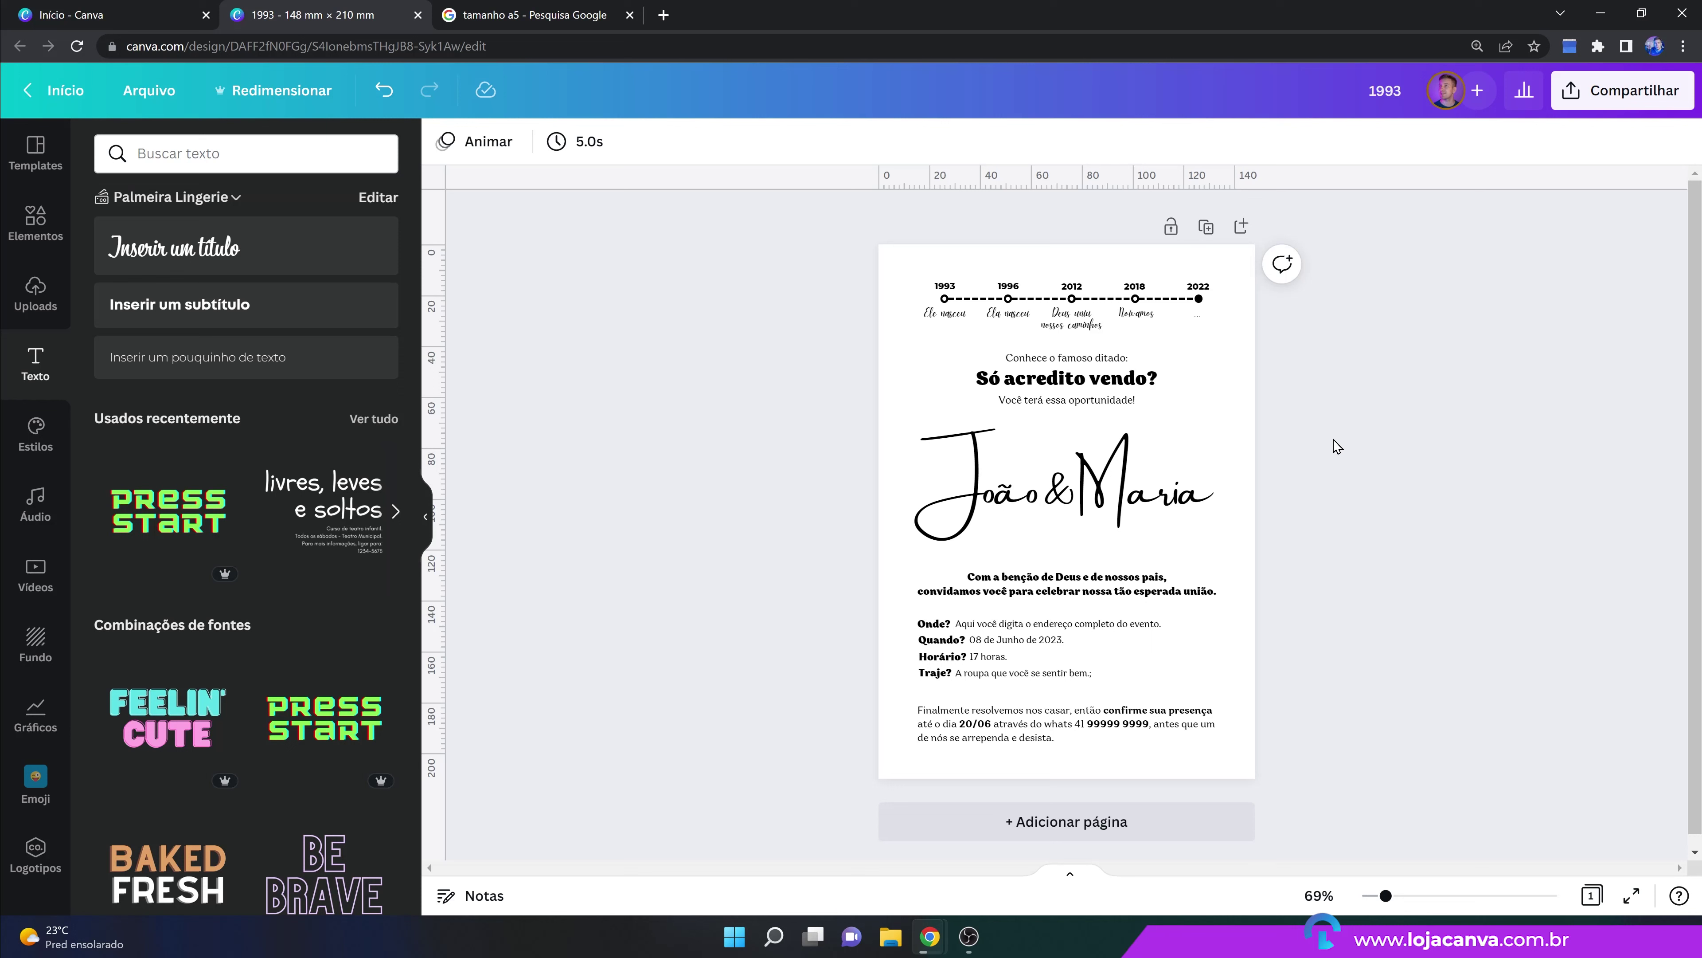
# Search the elements library for "emoticon assustado" and limit the results to graphics.
pyautogui.click(28, 248)
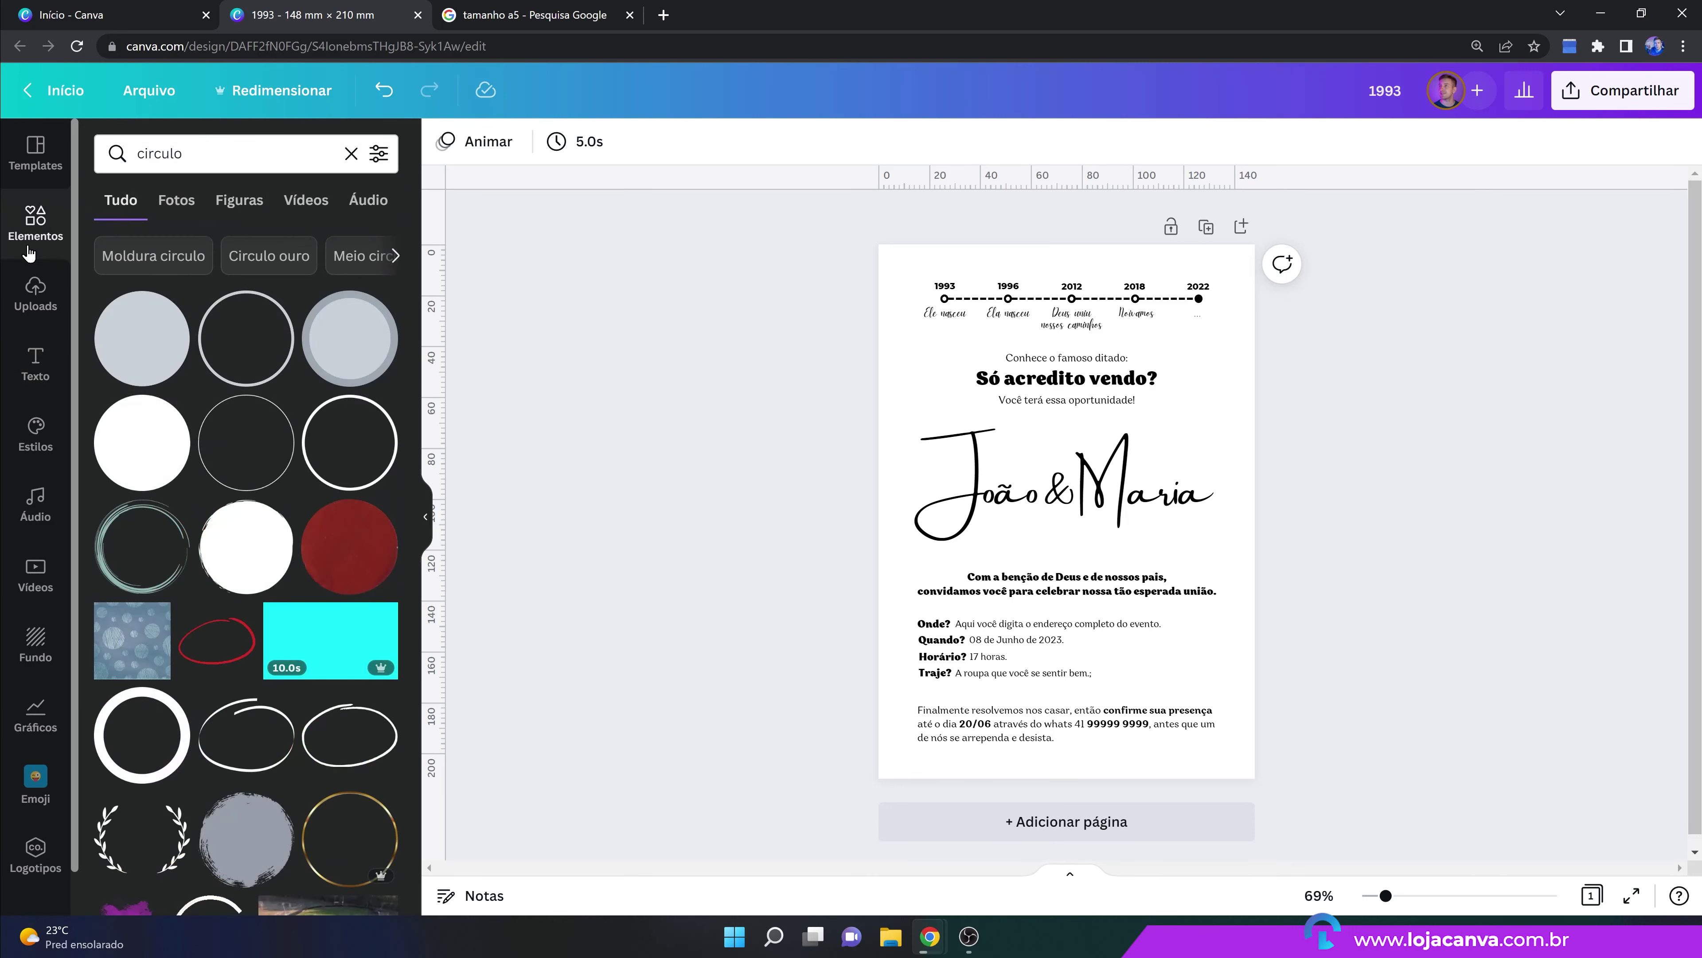
pyautogui.doubleClick(158, 156)
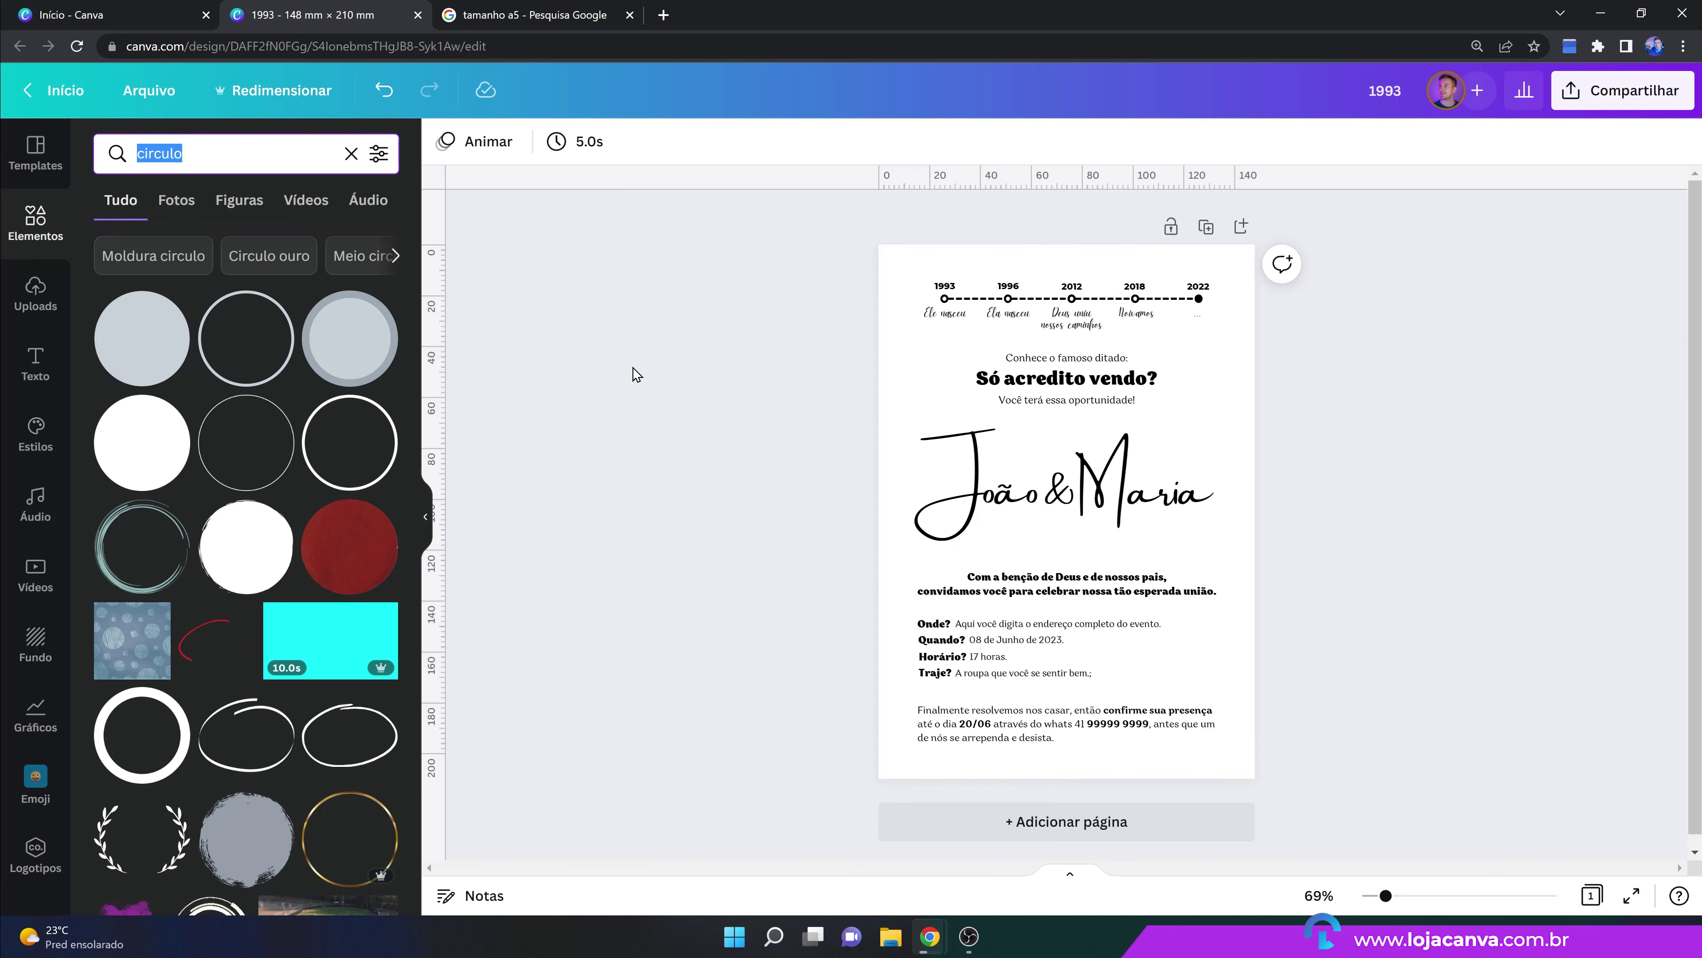
pyautogui.write('emotic')
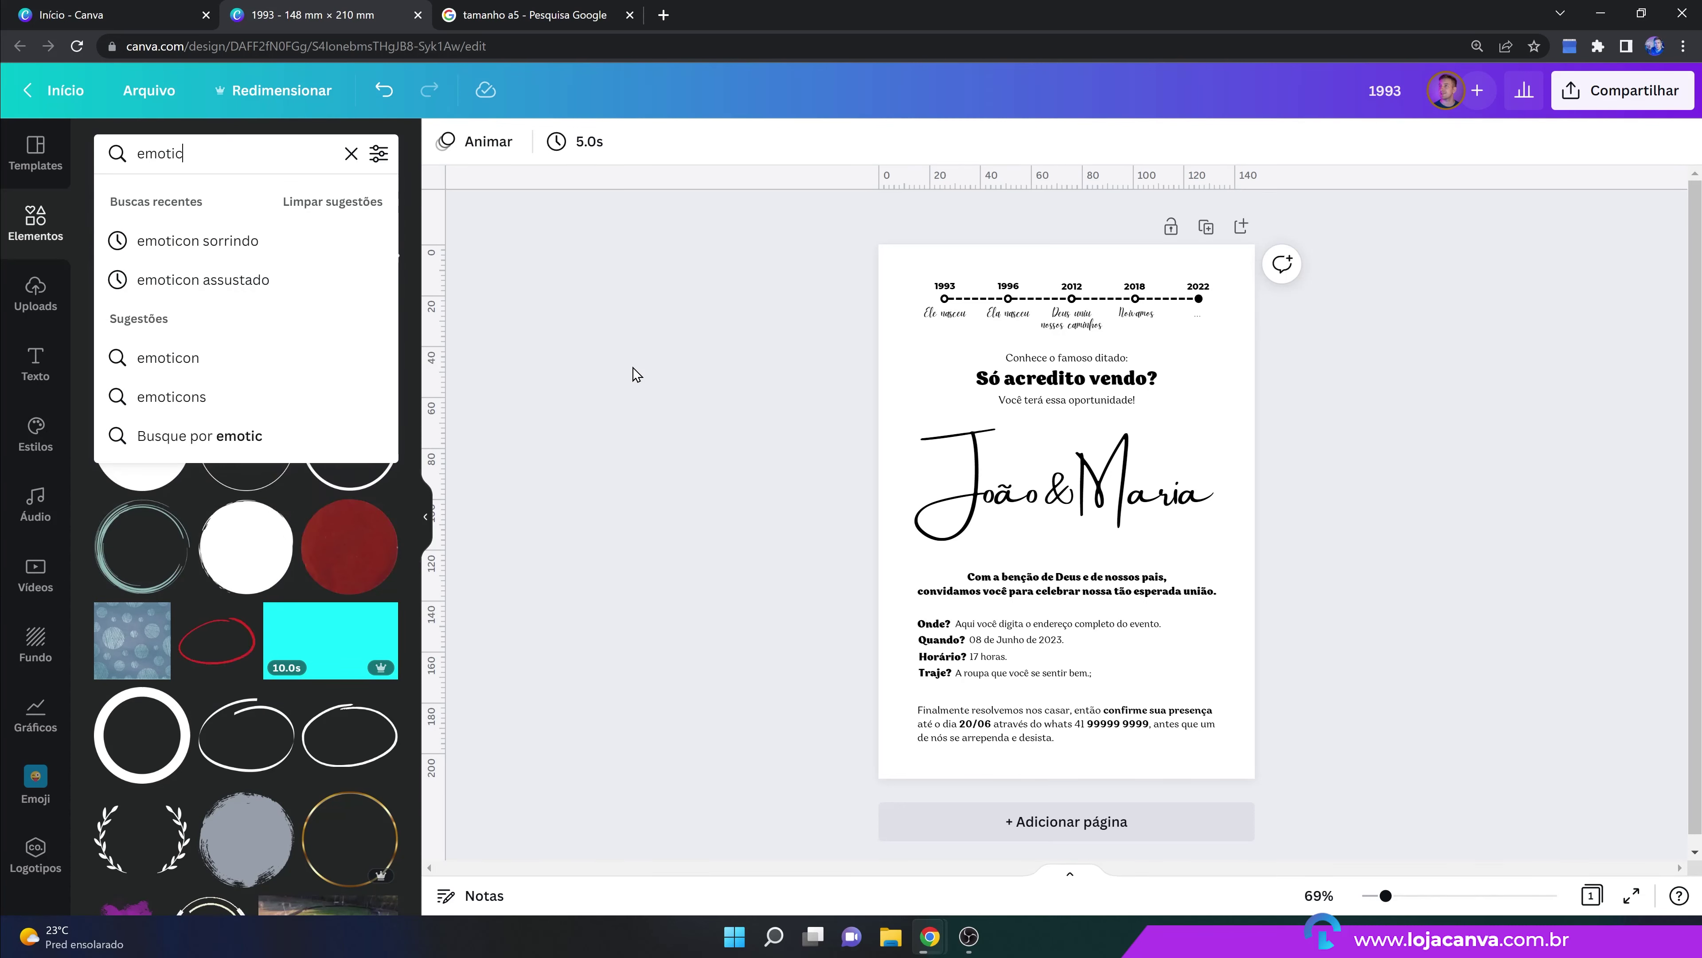
pyautogui.write('on')
pyautogui.press('Down')
pyautogui.press('Down')
pyautogui.press('Down')
pyautogui.press('Up')
pyautogui.press('Return')
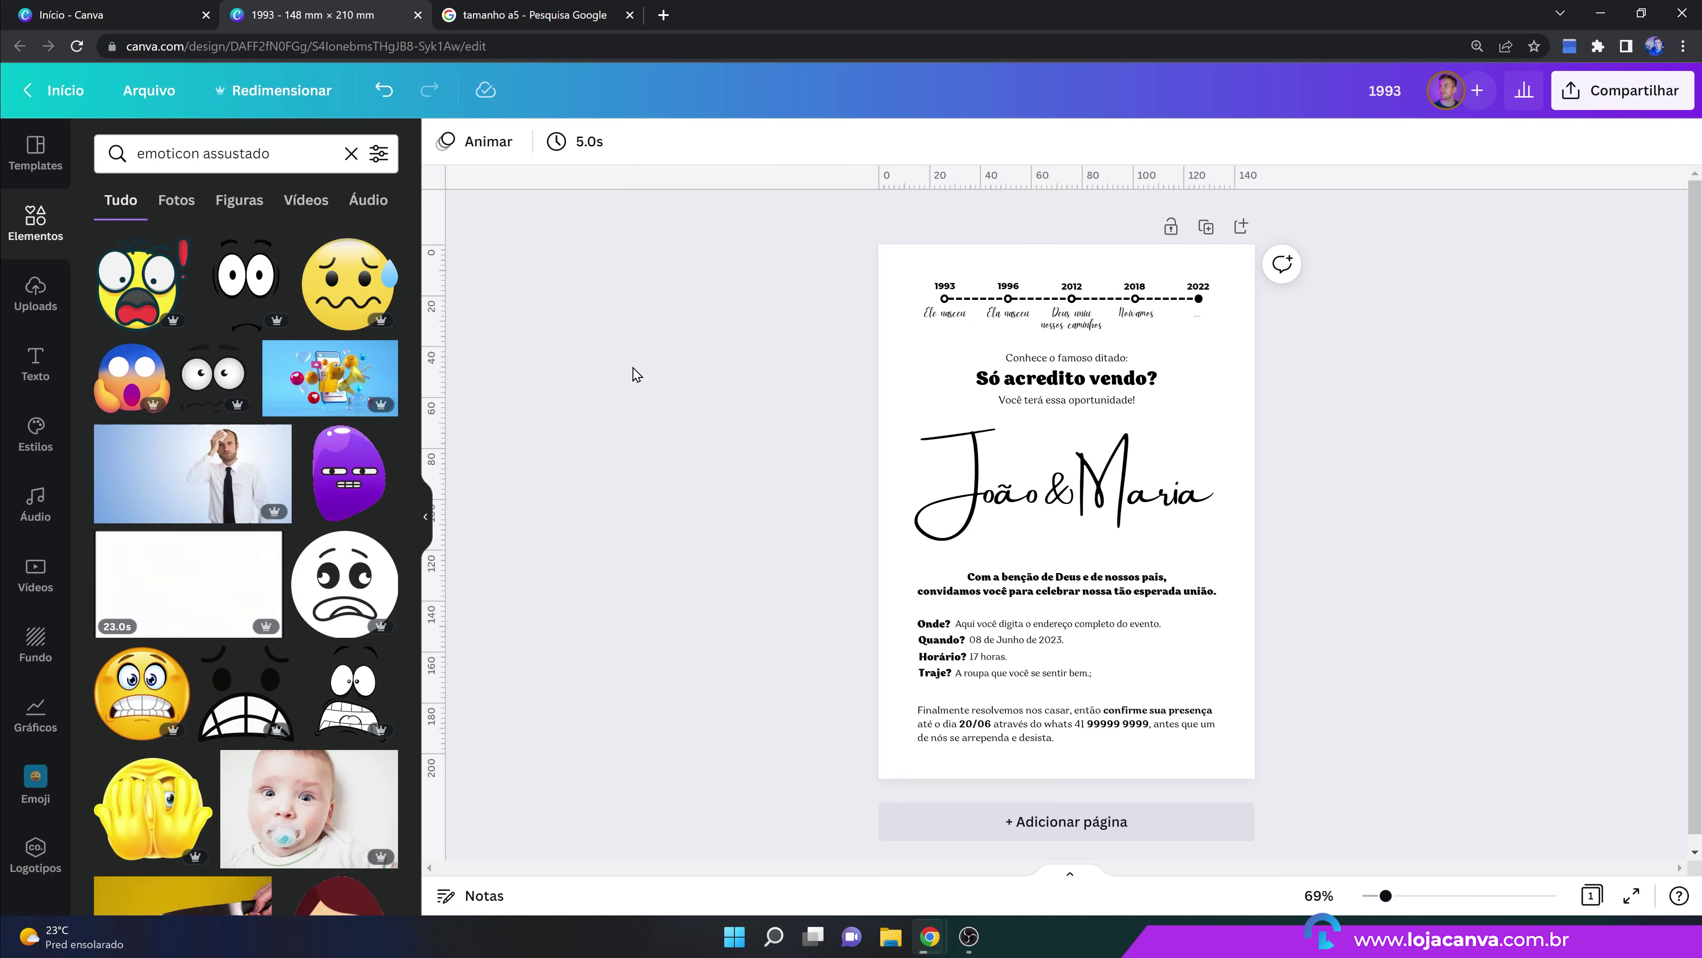
pyautogui.scroll(-3, 167, 678)
pyautogui.scroll(-3, 167, 677)
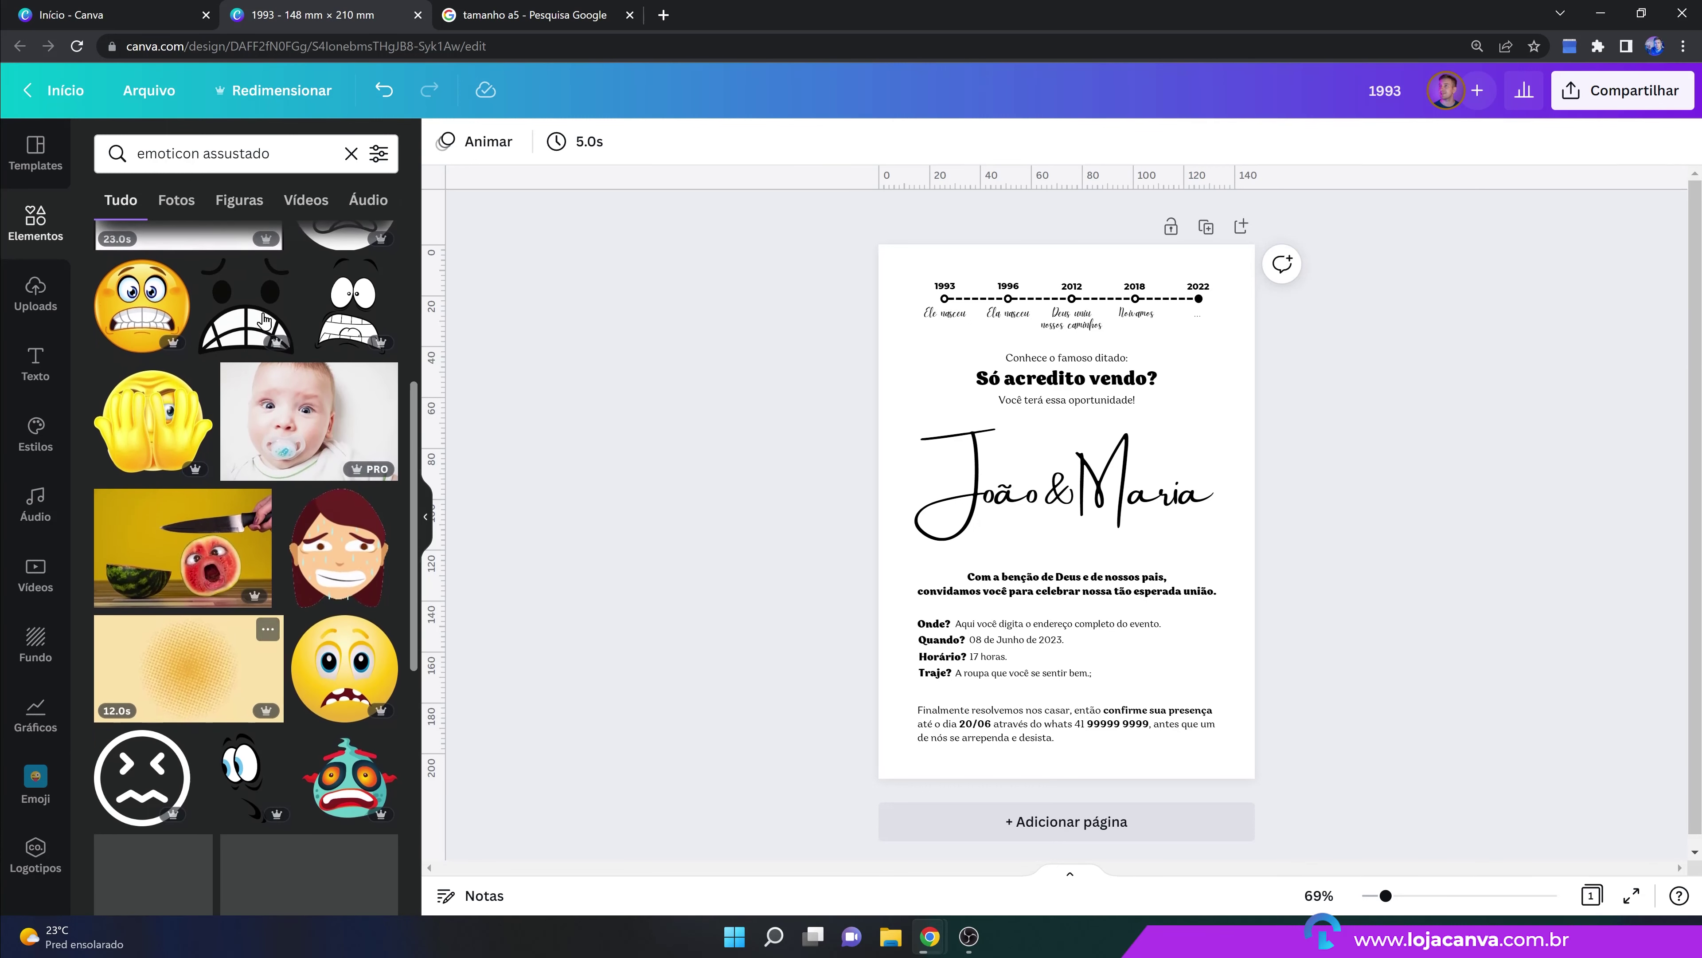
pyautogui.click(242, 201)
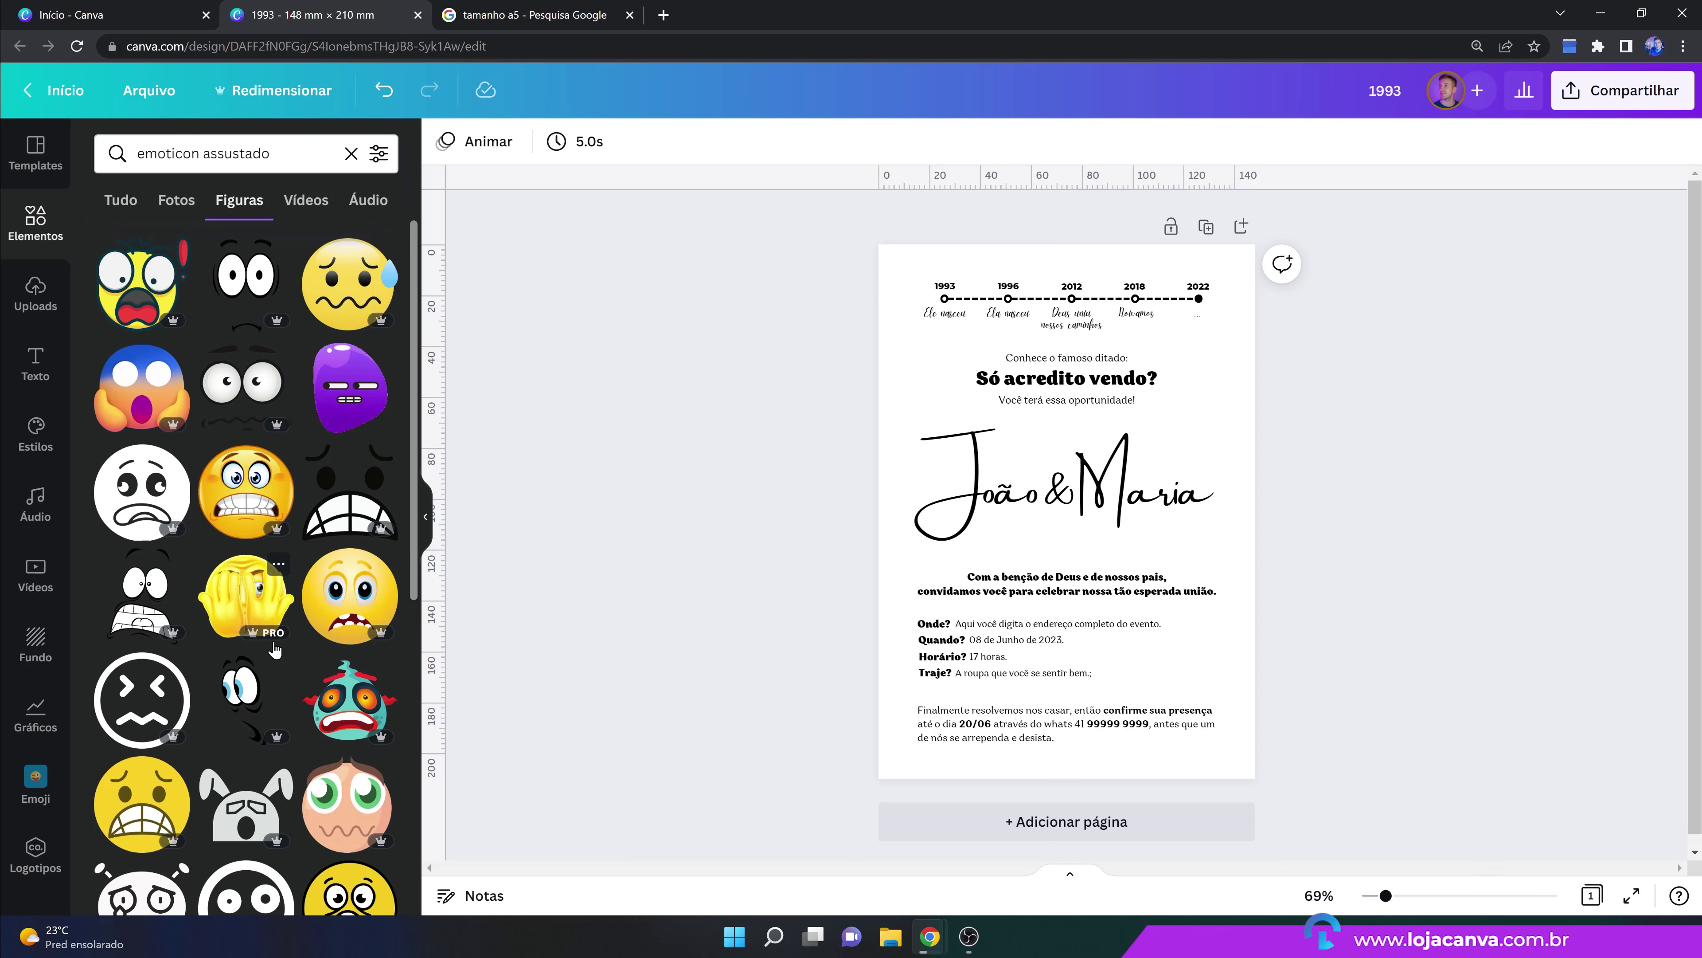
# Find the smiling devil face with a pointed tail among the graphics and add it to the invitation.
pyautogui.scroll(-1, 295, 680)
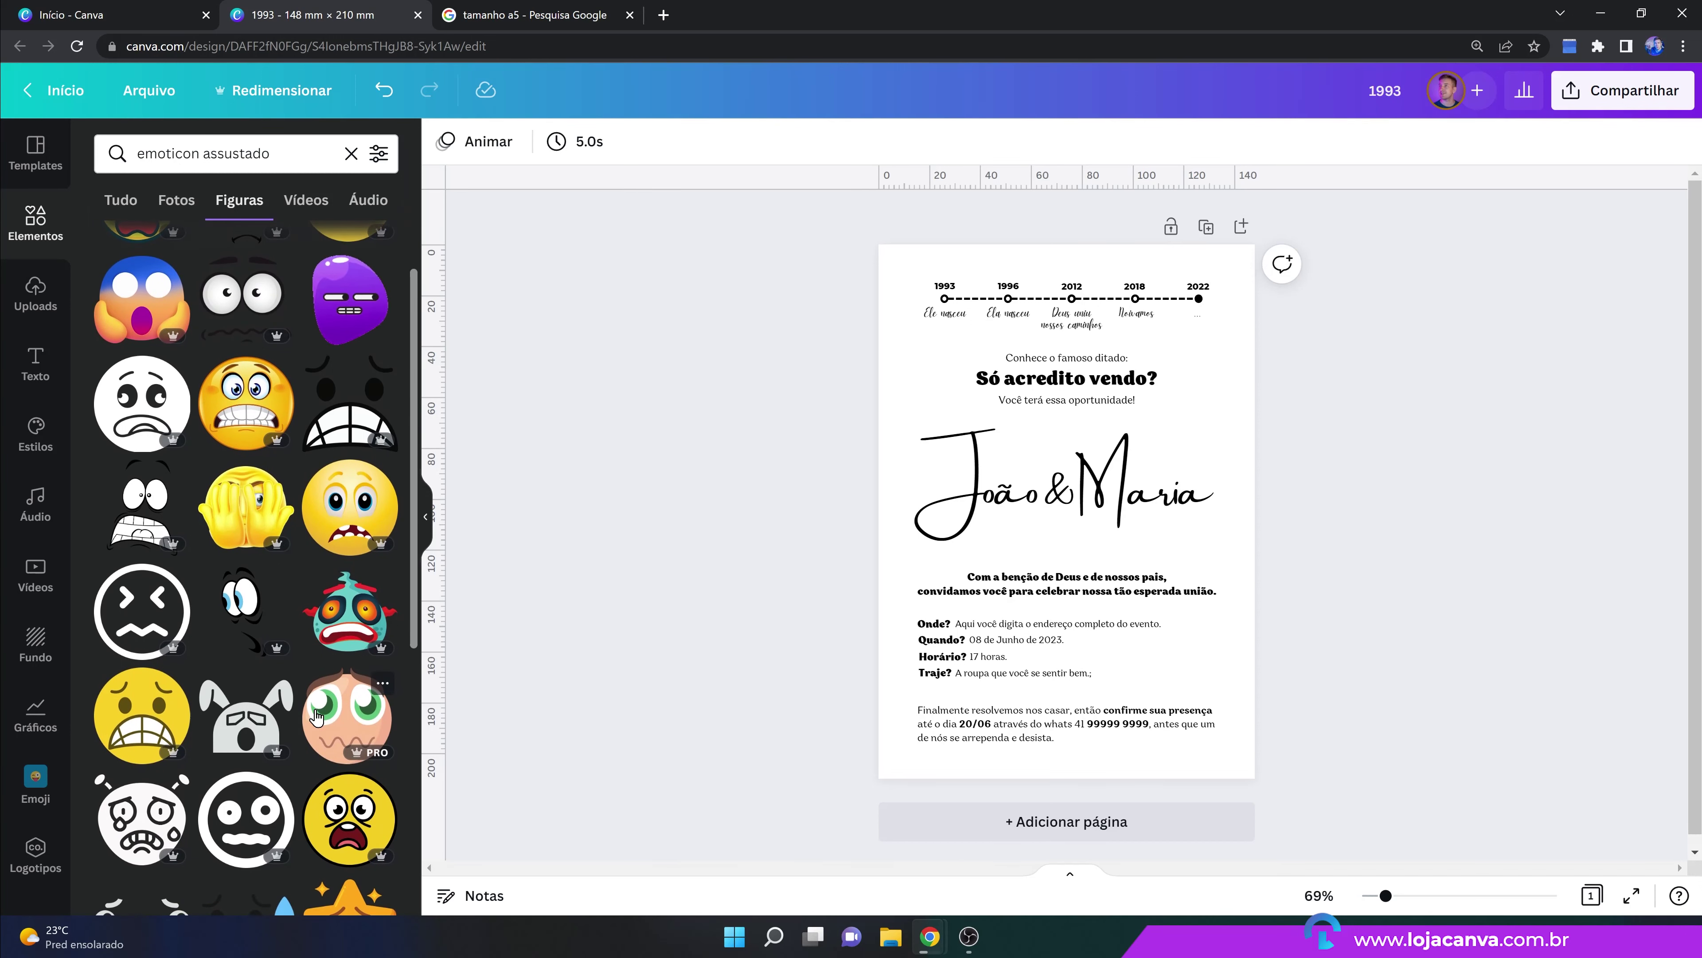
pyautogui.scroll(-3, 317, 716)
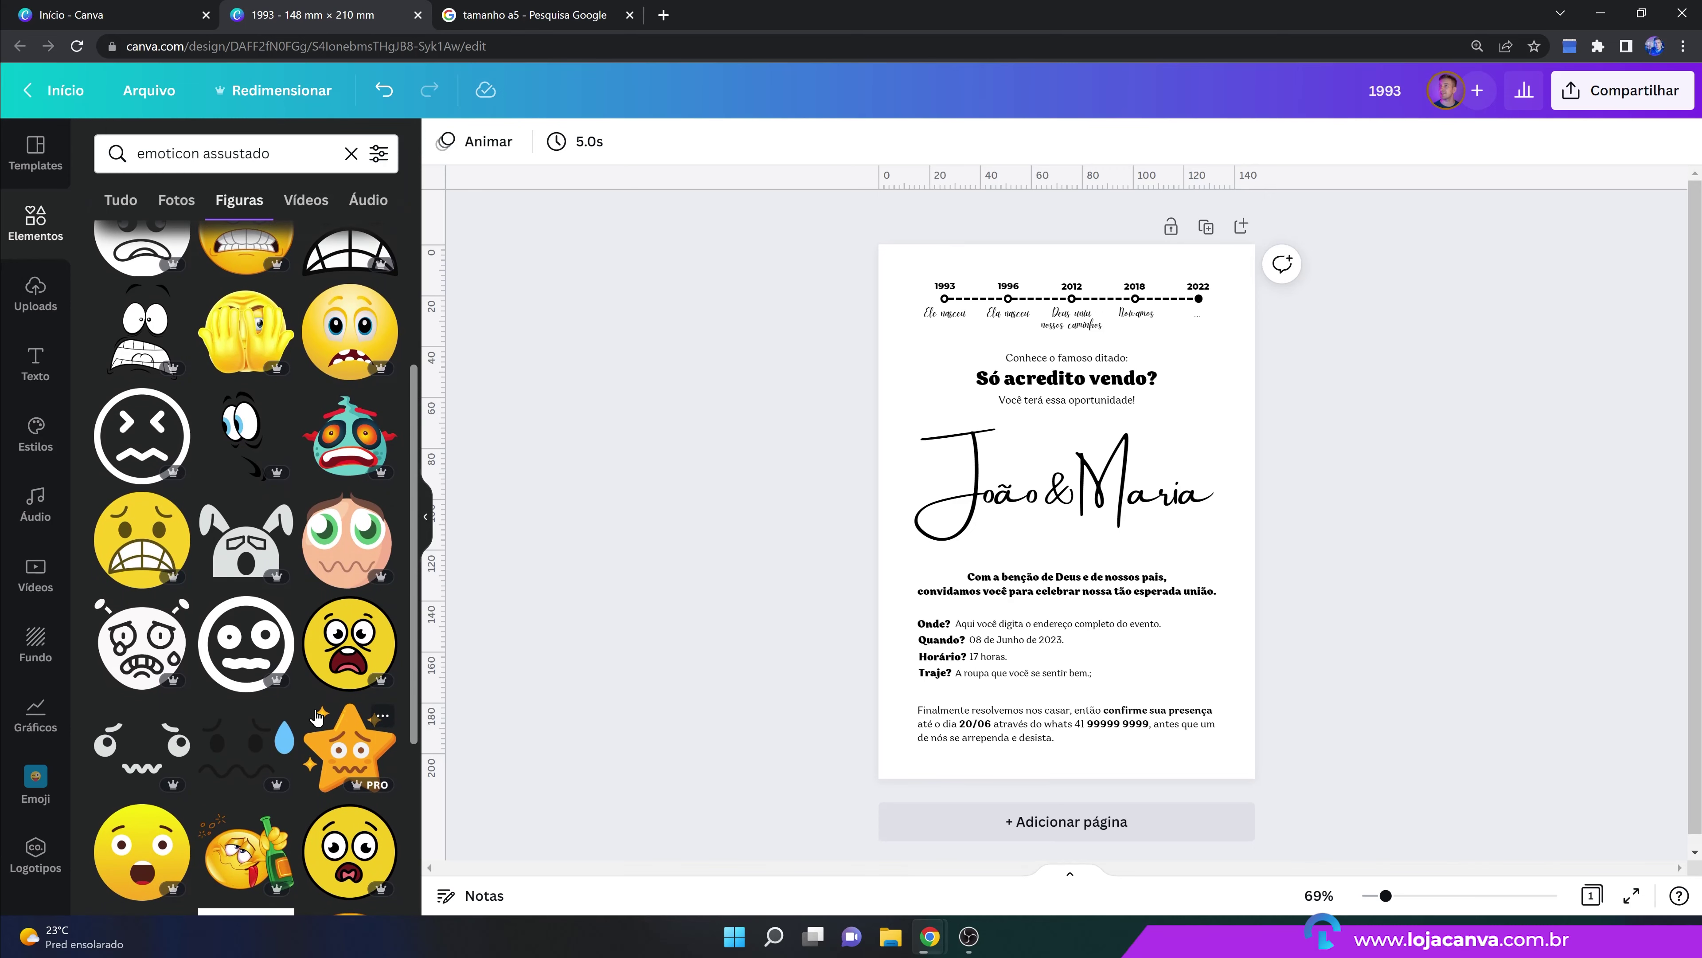
pyautogui.scroll(-5, 315, 716)
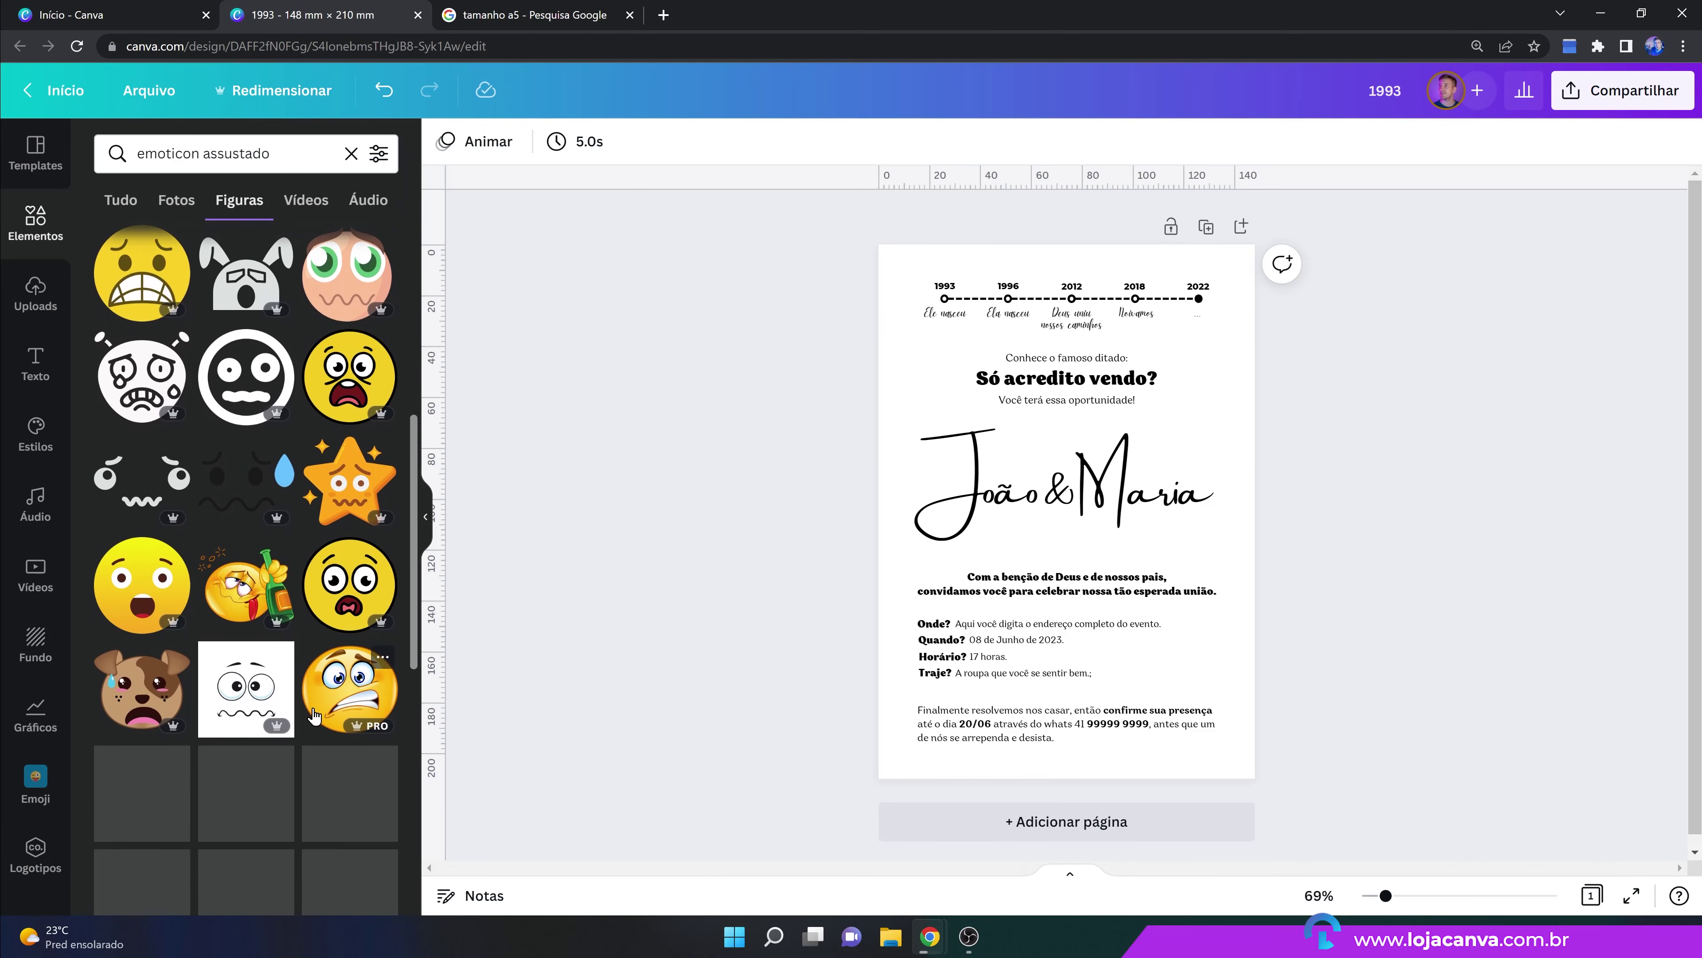
pyautogui.scroll(-2, 311, 705)
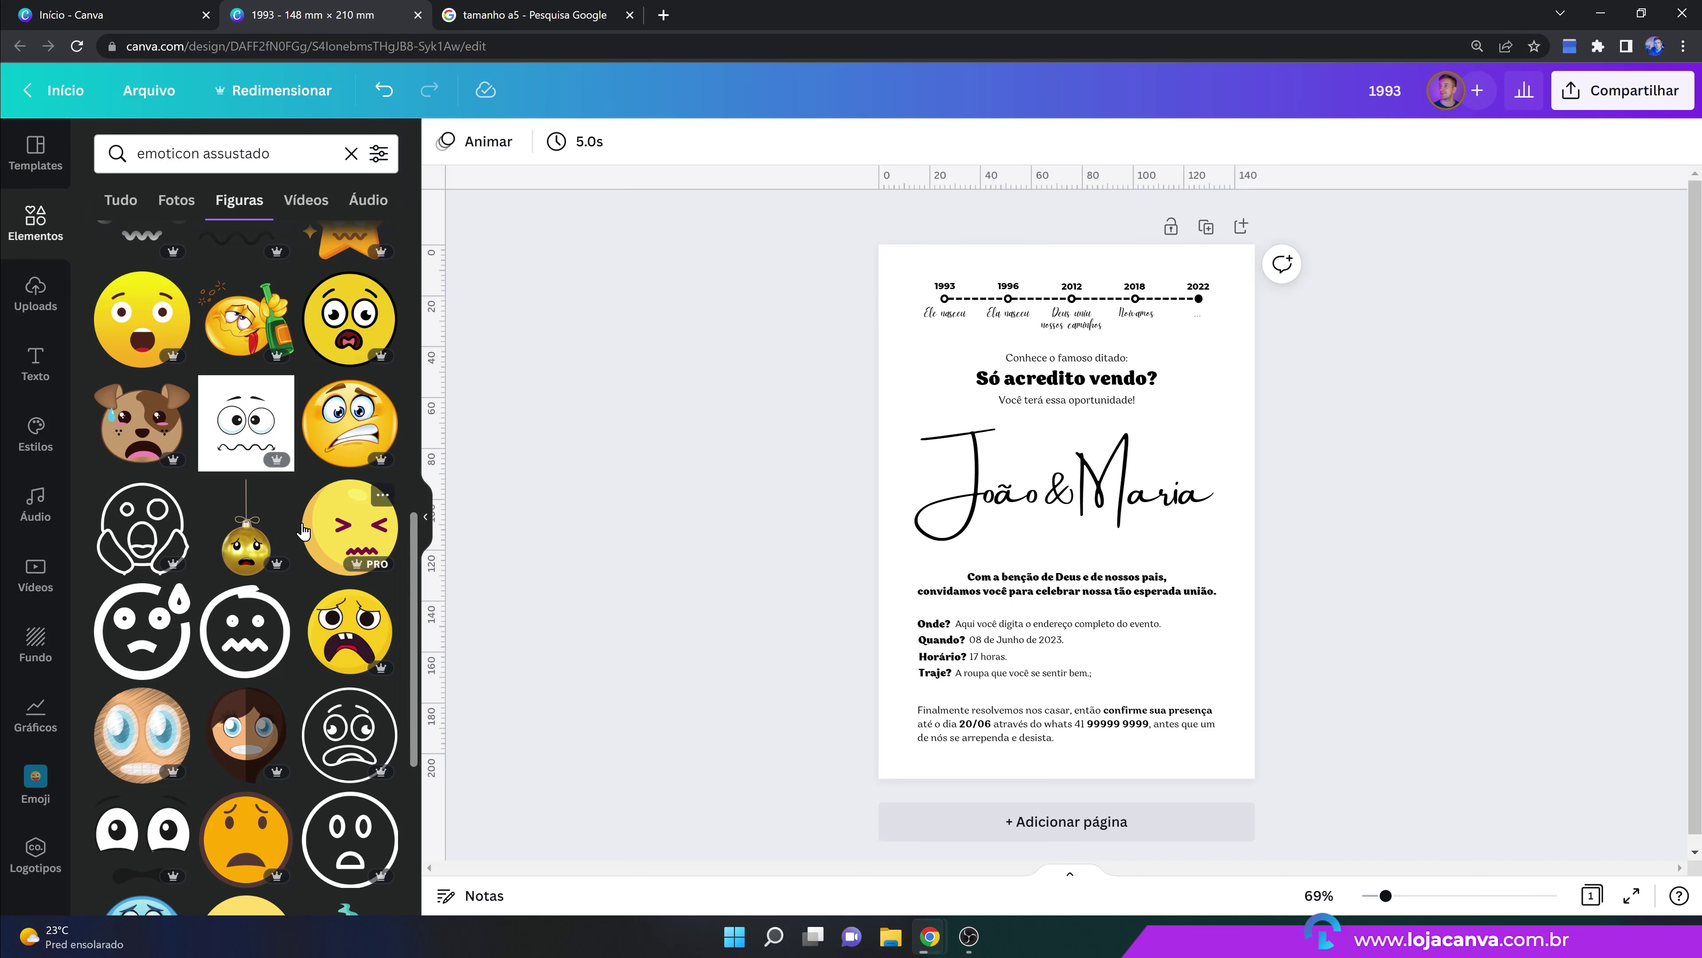
pyautogui.scroll(-9, 301, 533)
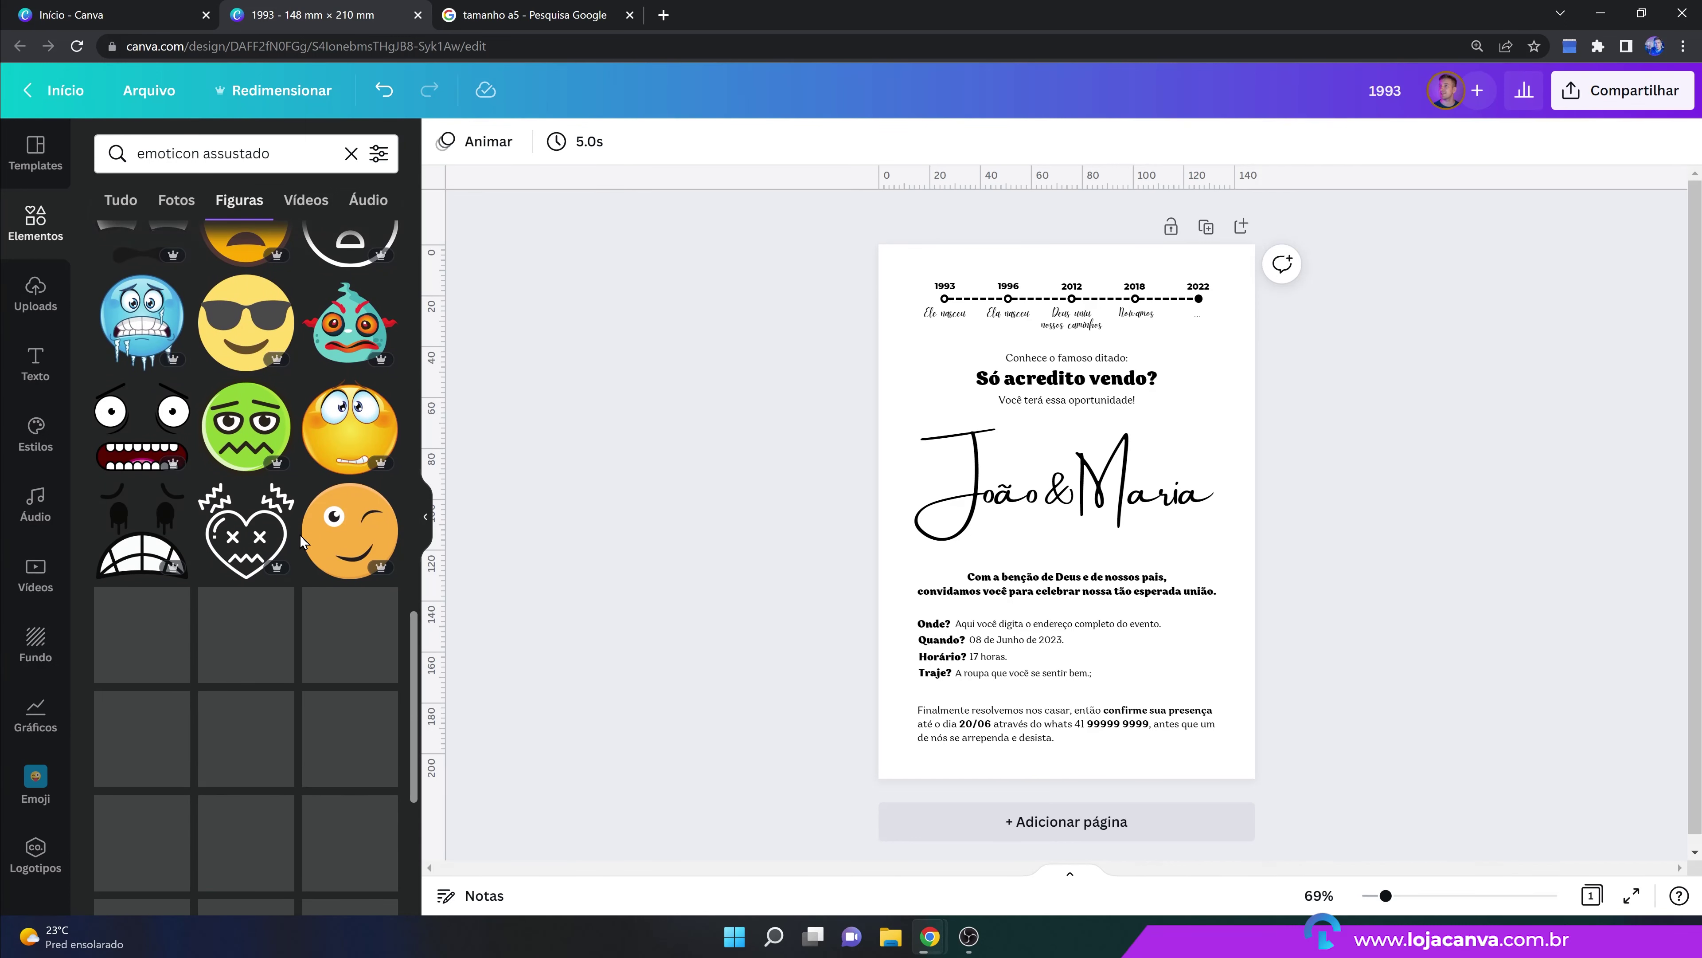
pyautogui.scroll(-6, 299, 535)
pyautogui.scroll(-2, 299, 535)
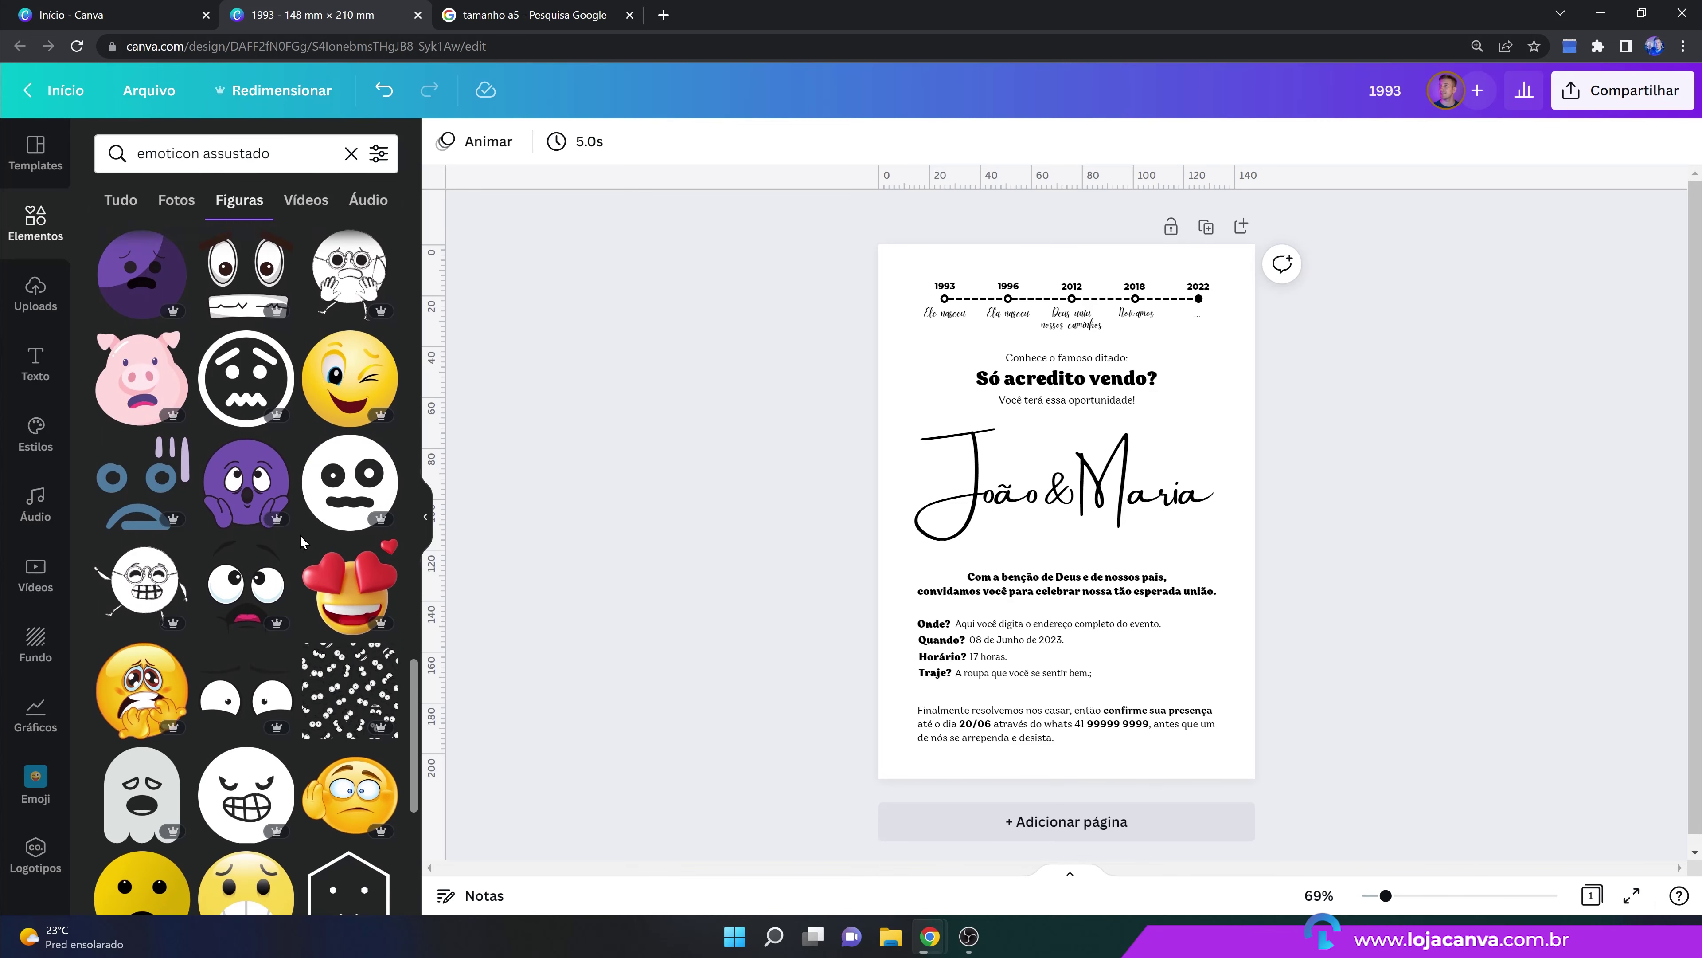
pyautogui.scroll(-3, 299, 535)
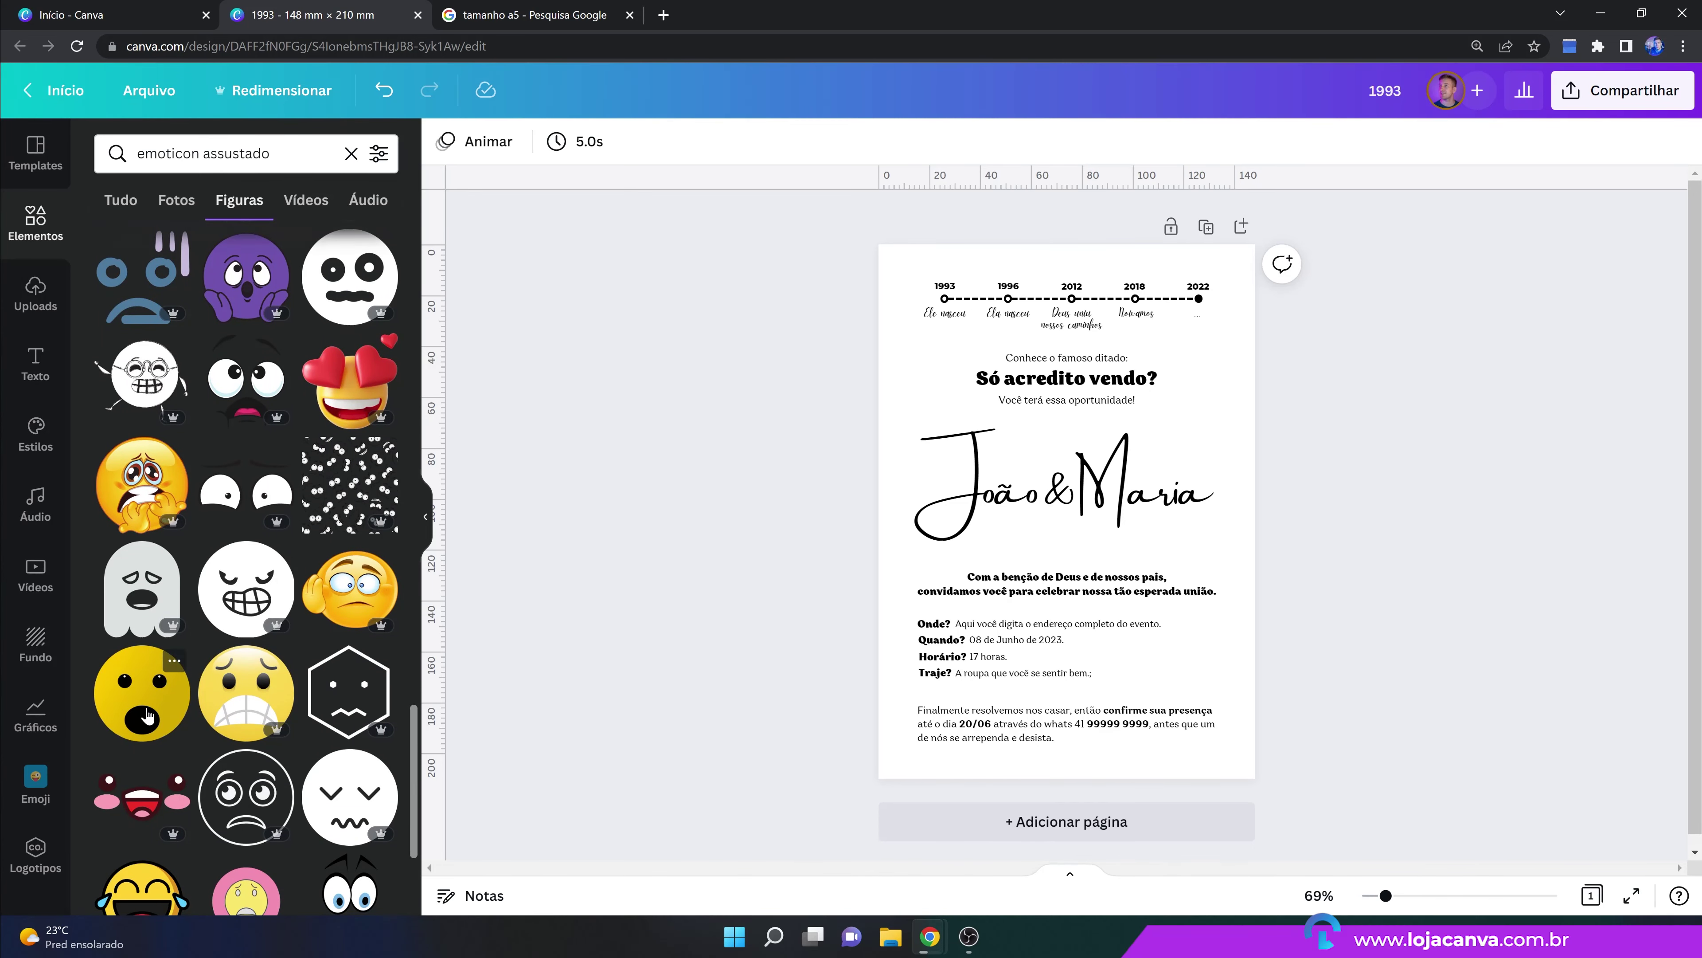
pyautogui.scroll(-7, 147, 715)
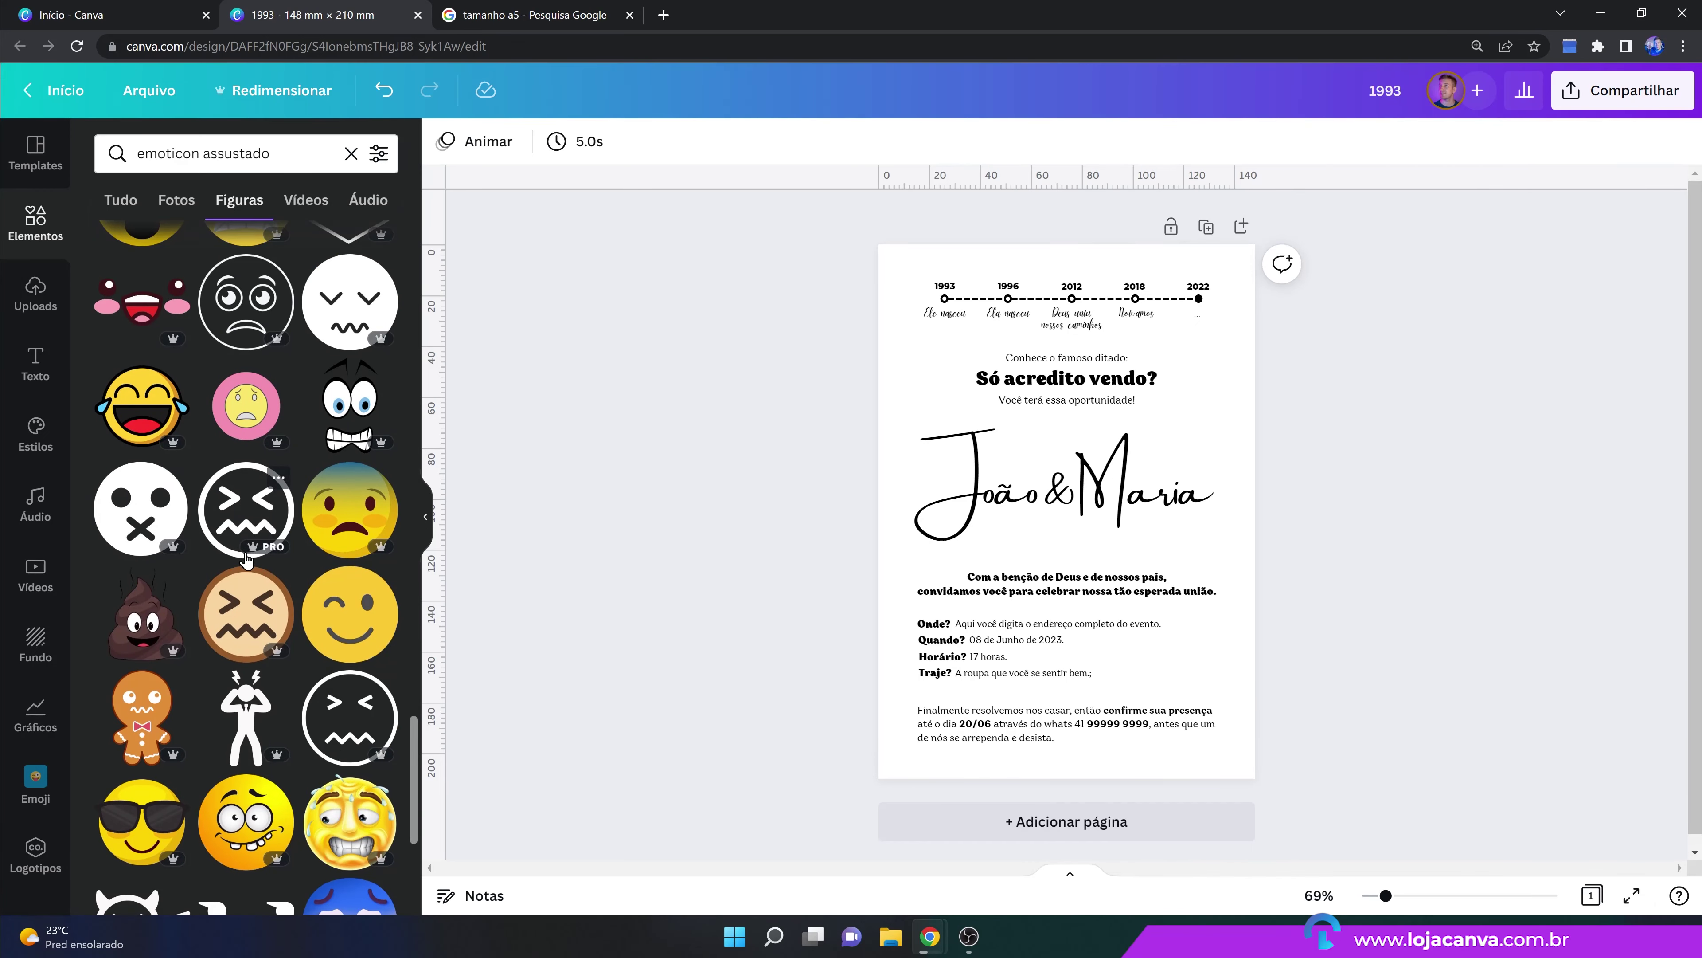
pyautogui.scroll(-5, 246, 559)
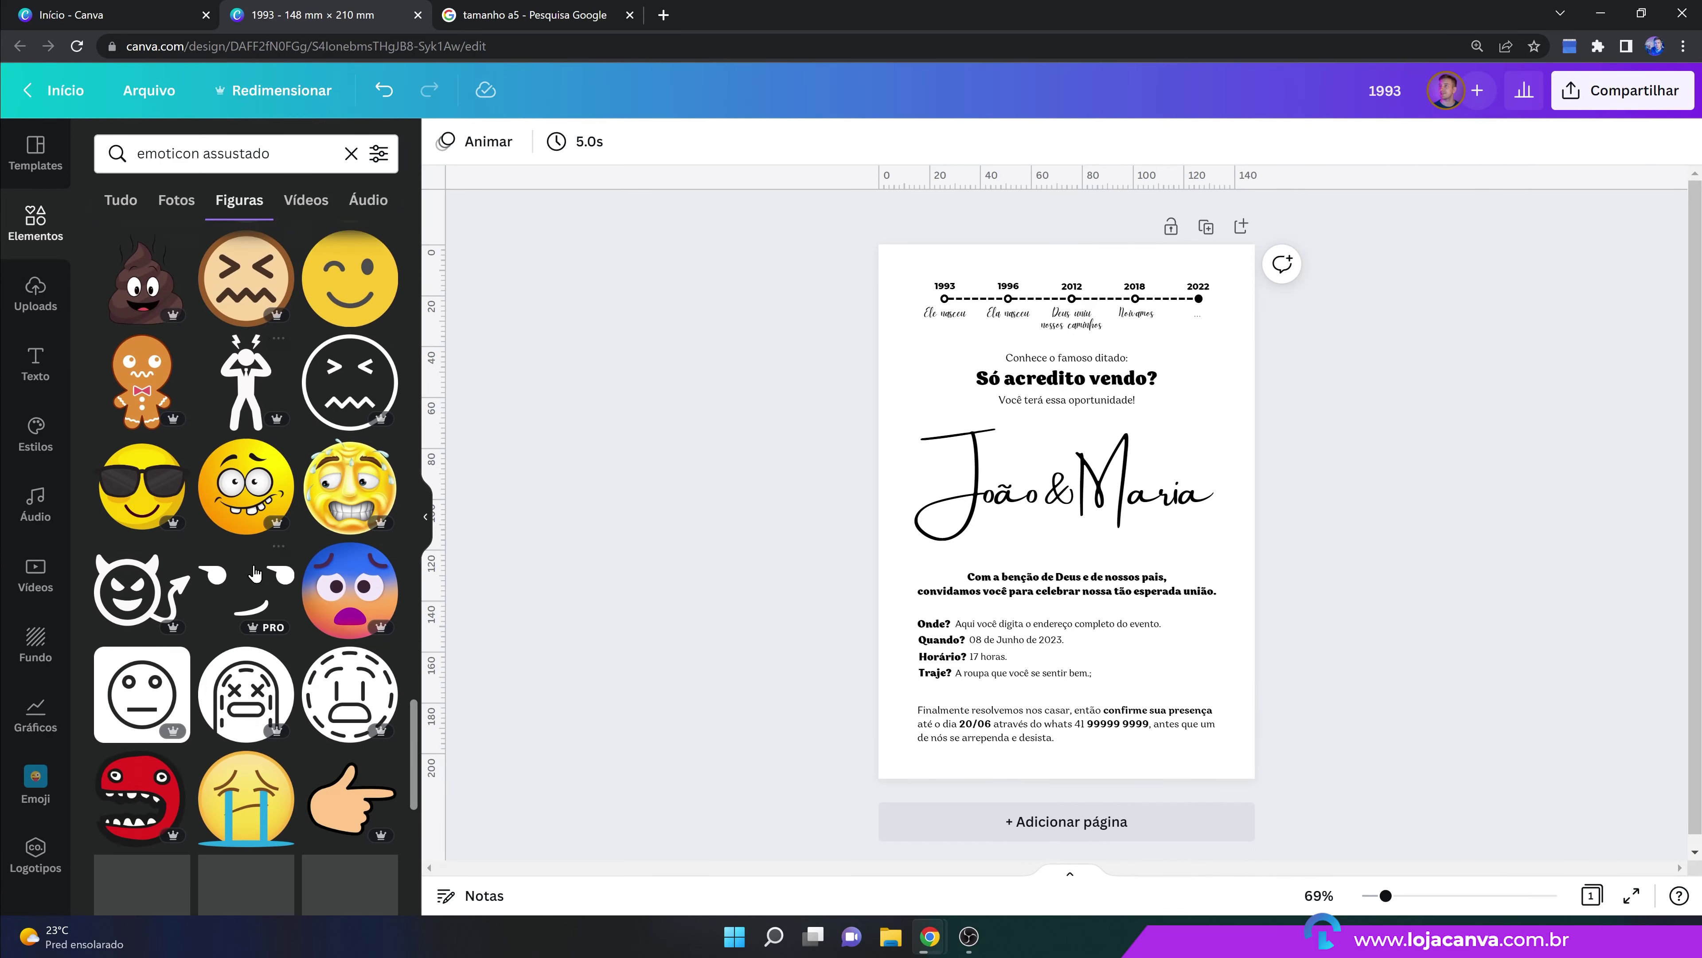
pyautogui.click(130, 585)
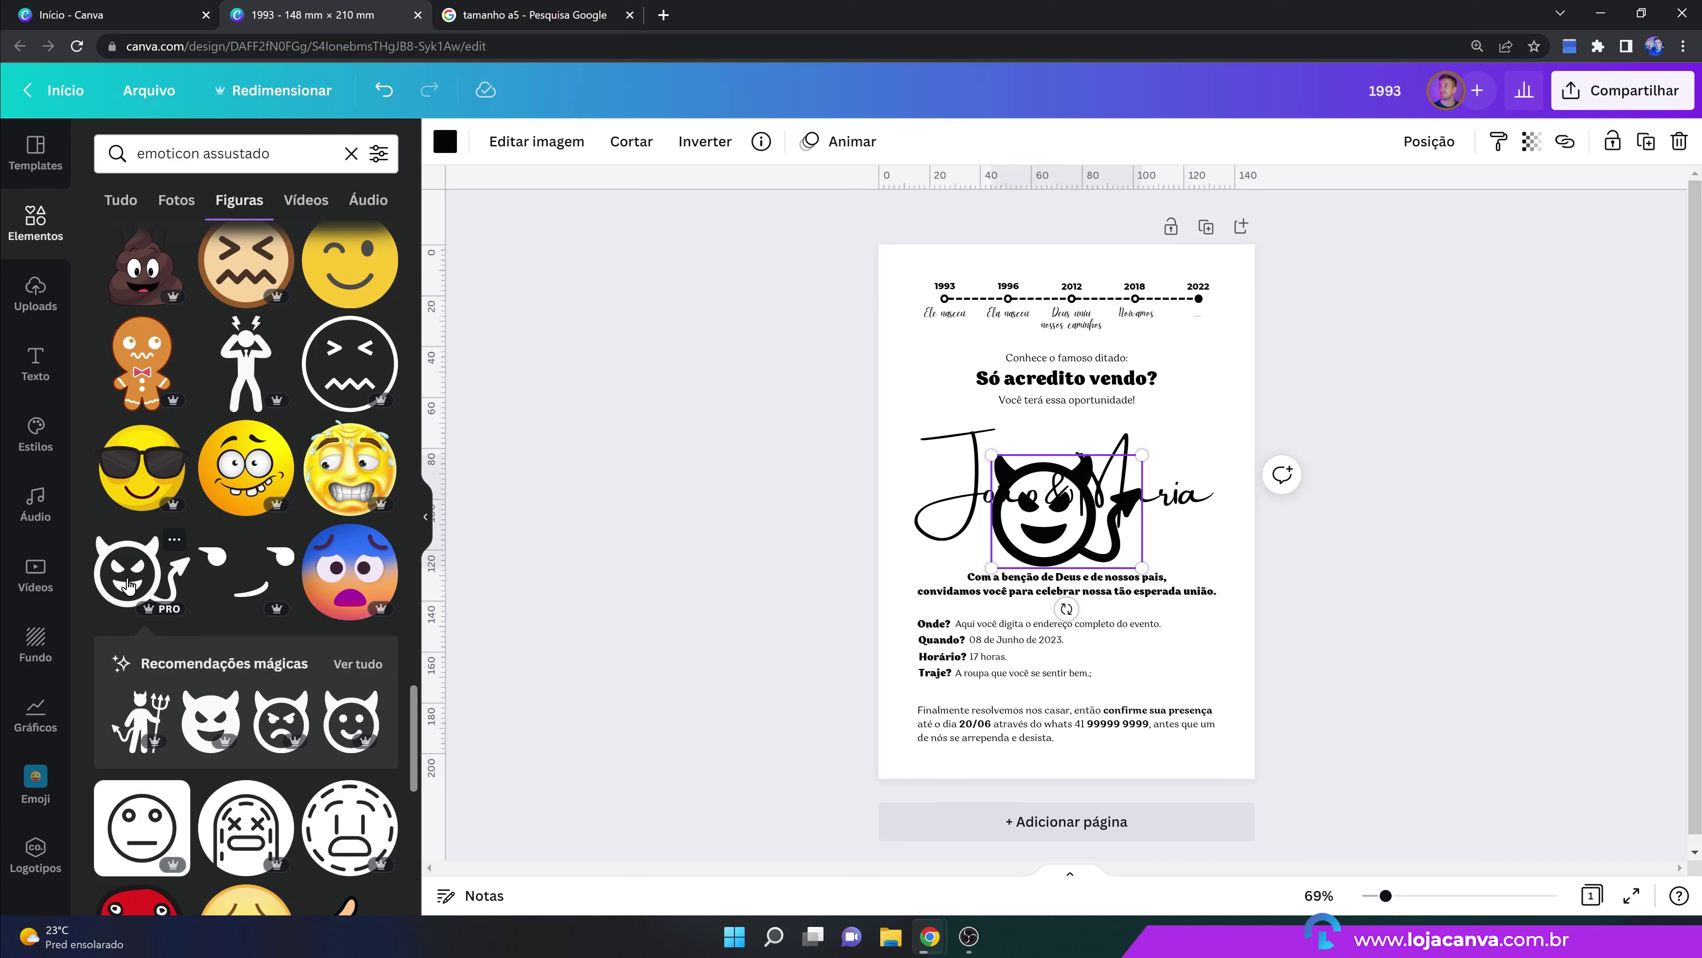
# Examine the full set of magic recommendations for the devil face graphic.
pyautogui.click(359, 667)
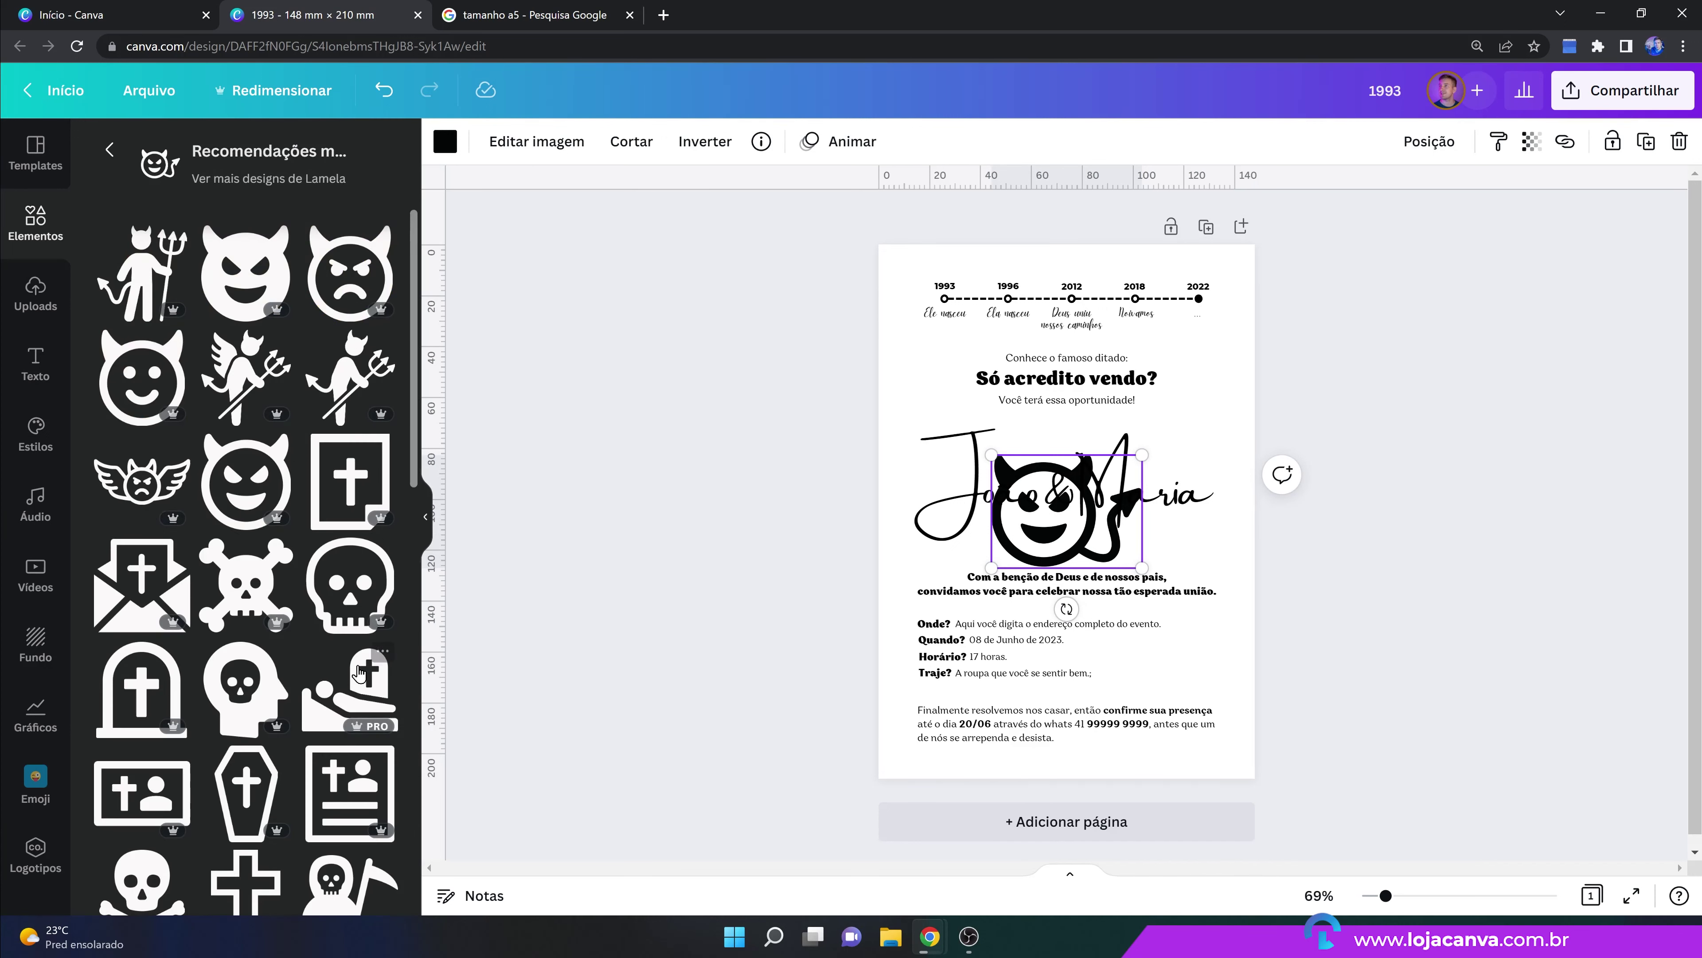
pyautogui.scroll(-4, 333, 647)
pyautogui.scroll(-10, 329, 647)
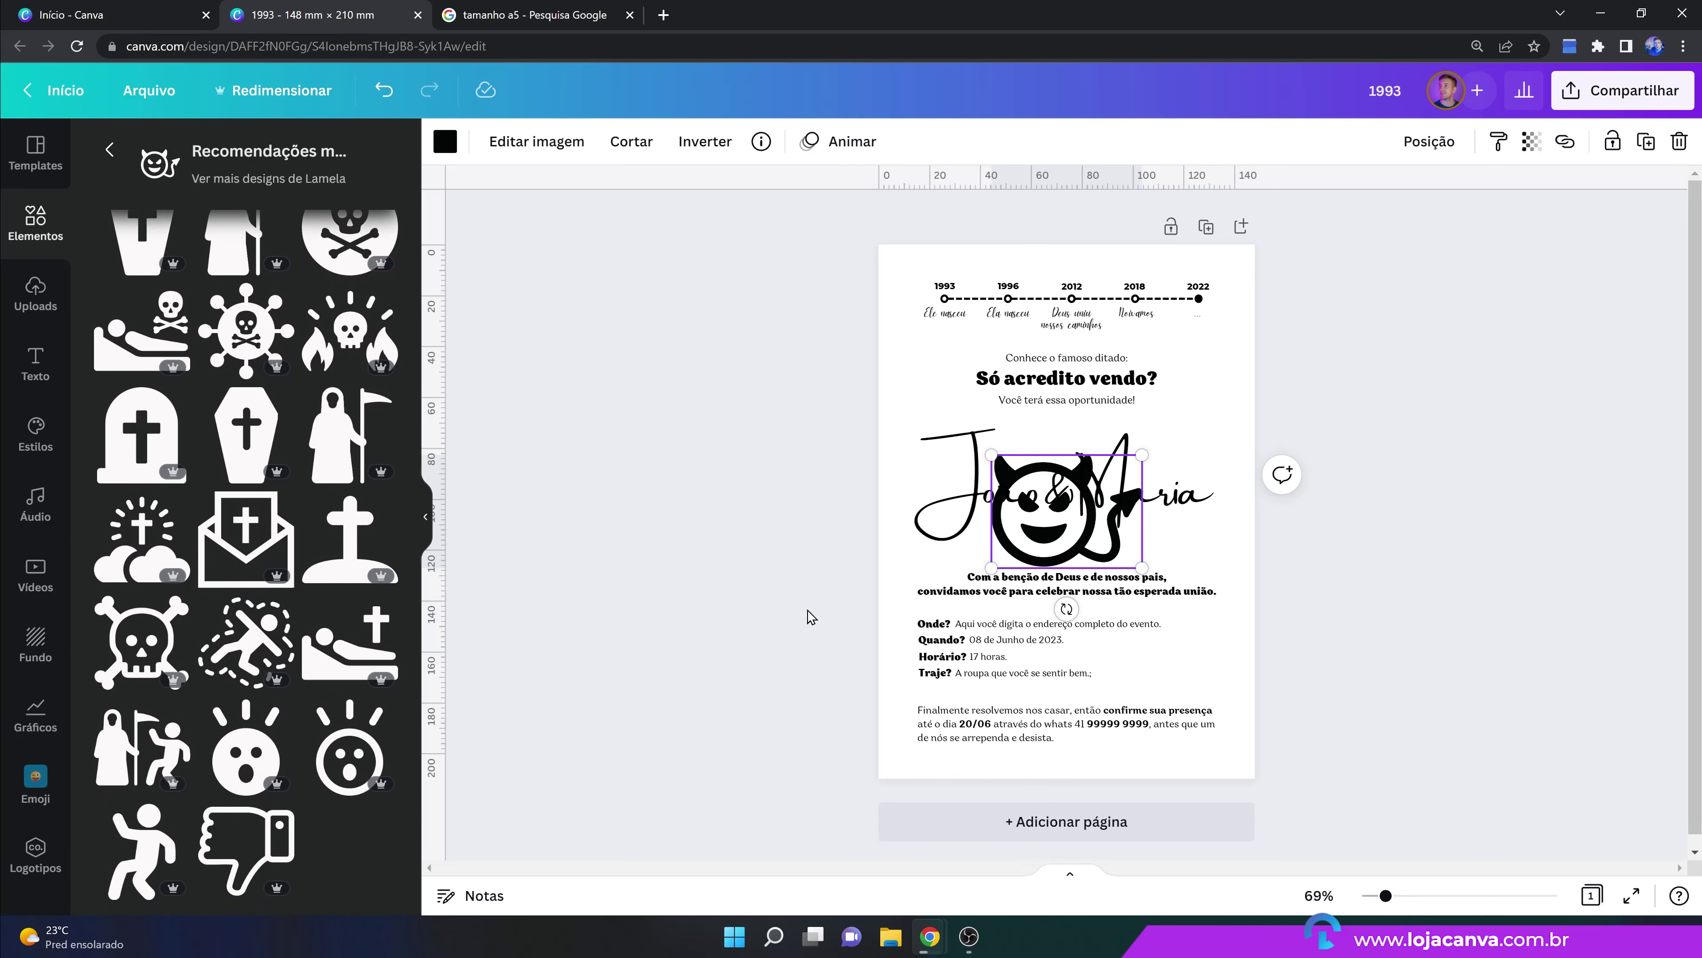
pyautogui.click(945, 493)
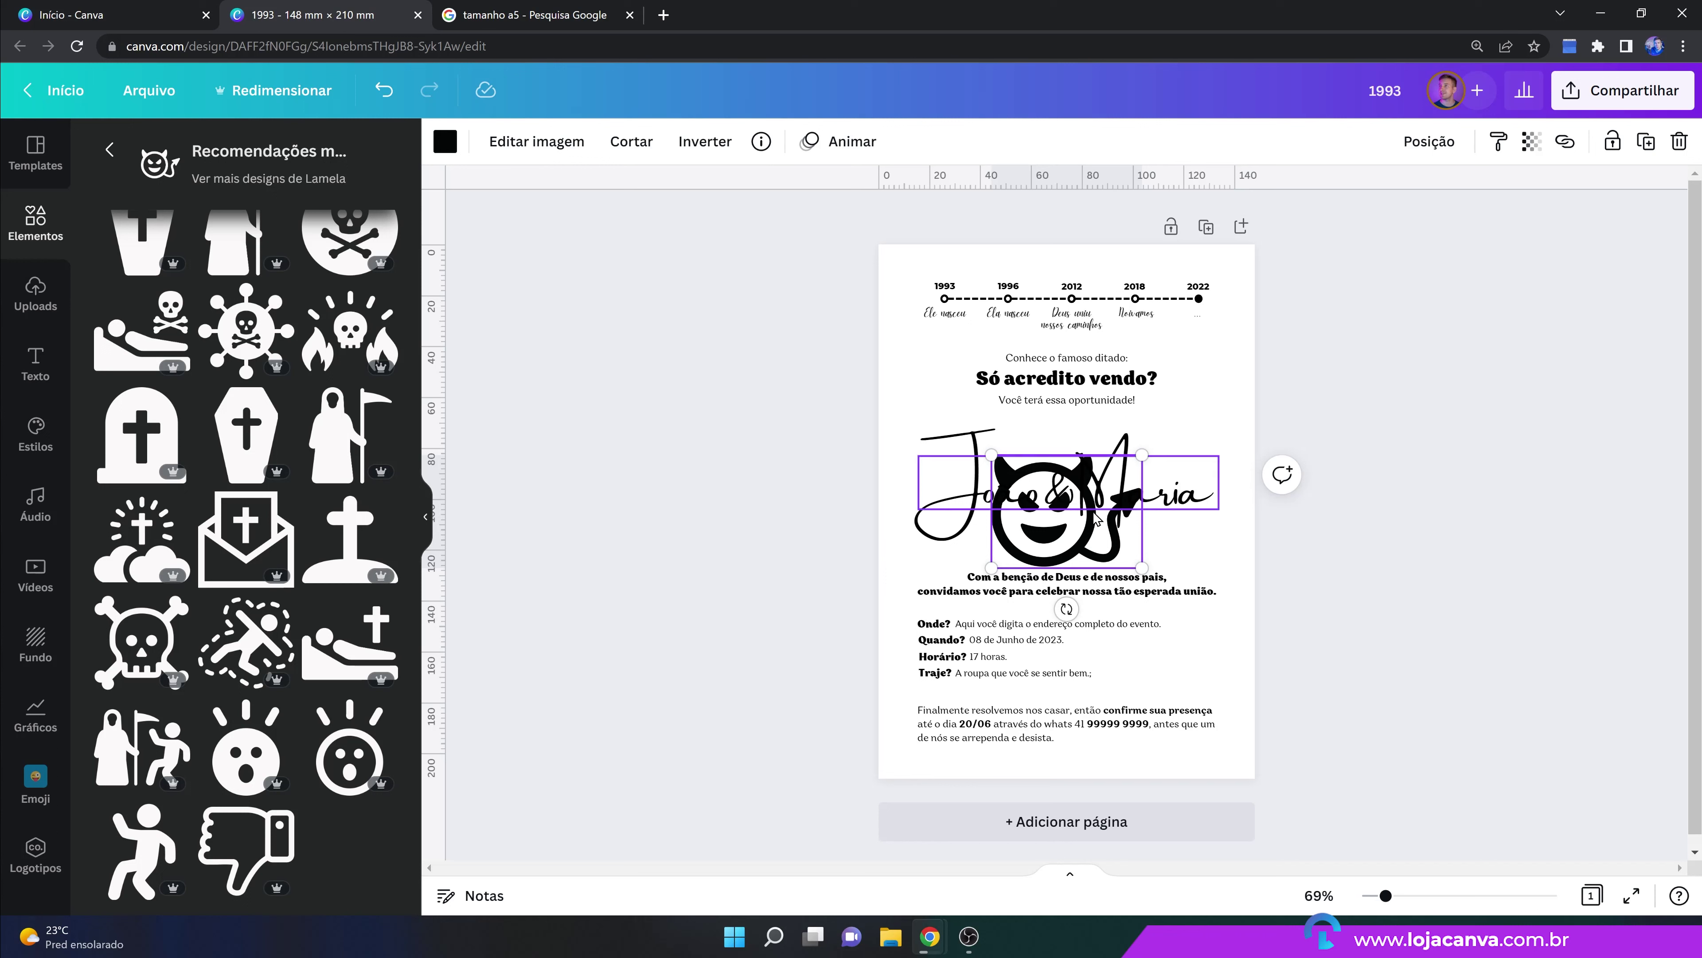
pyautogui.click(1015, 547)
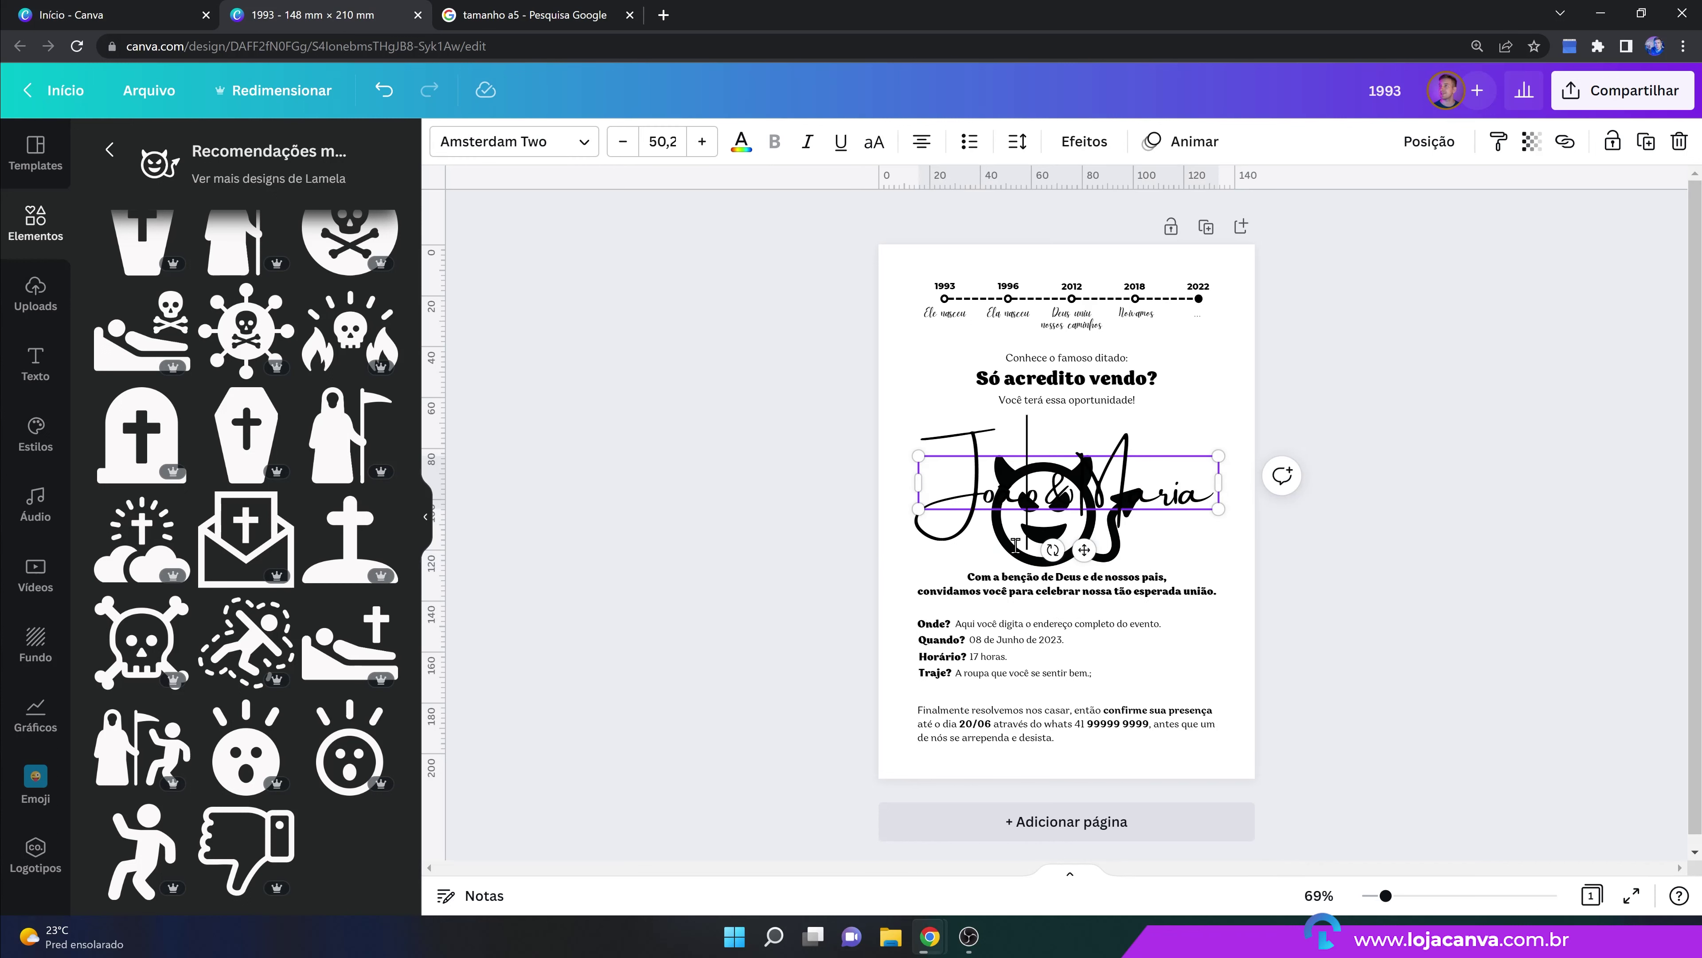
# Replace the devil face with the outlined surprised face from the recommendations and shrink it to a small icon.
pyautogui.moveTo(1121, 557); pyautogui.dragTo(987, 443)
pyautogui.press('Delete')
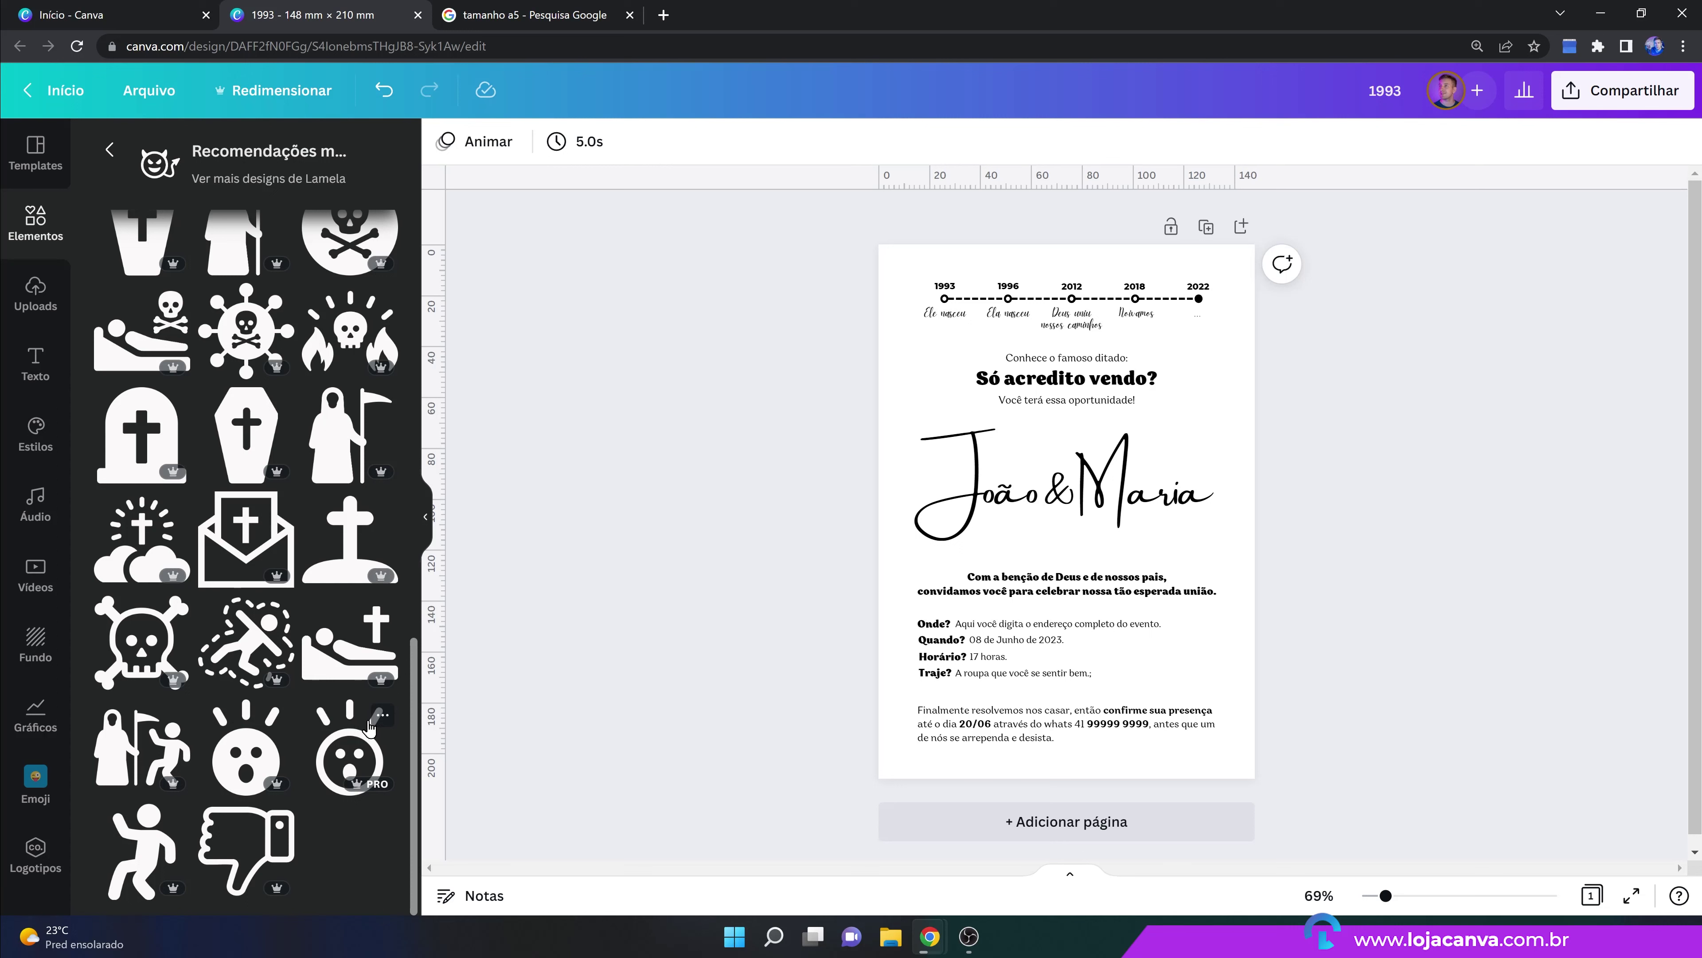
pyautogui.click(362, 744)
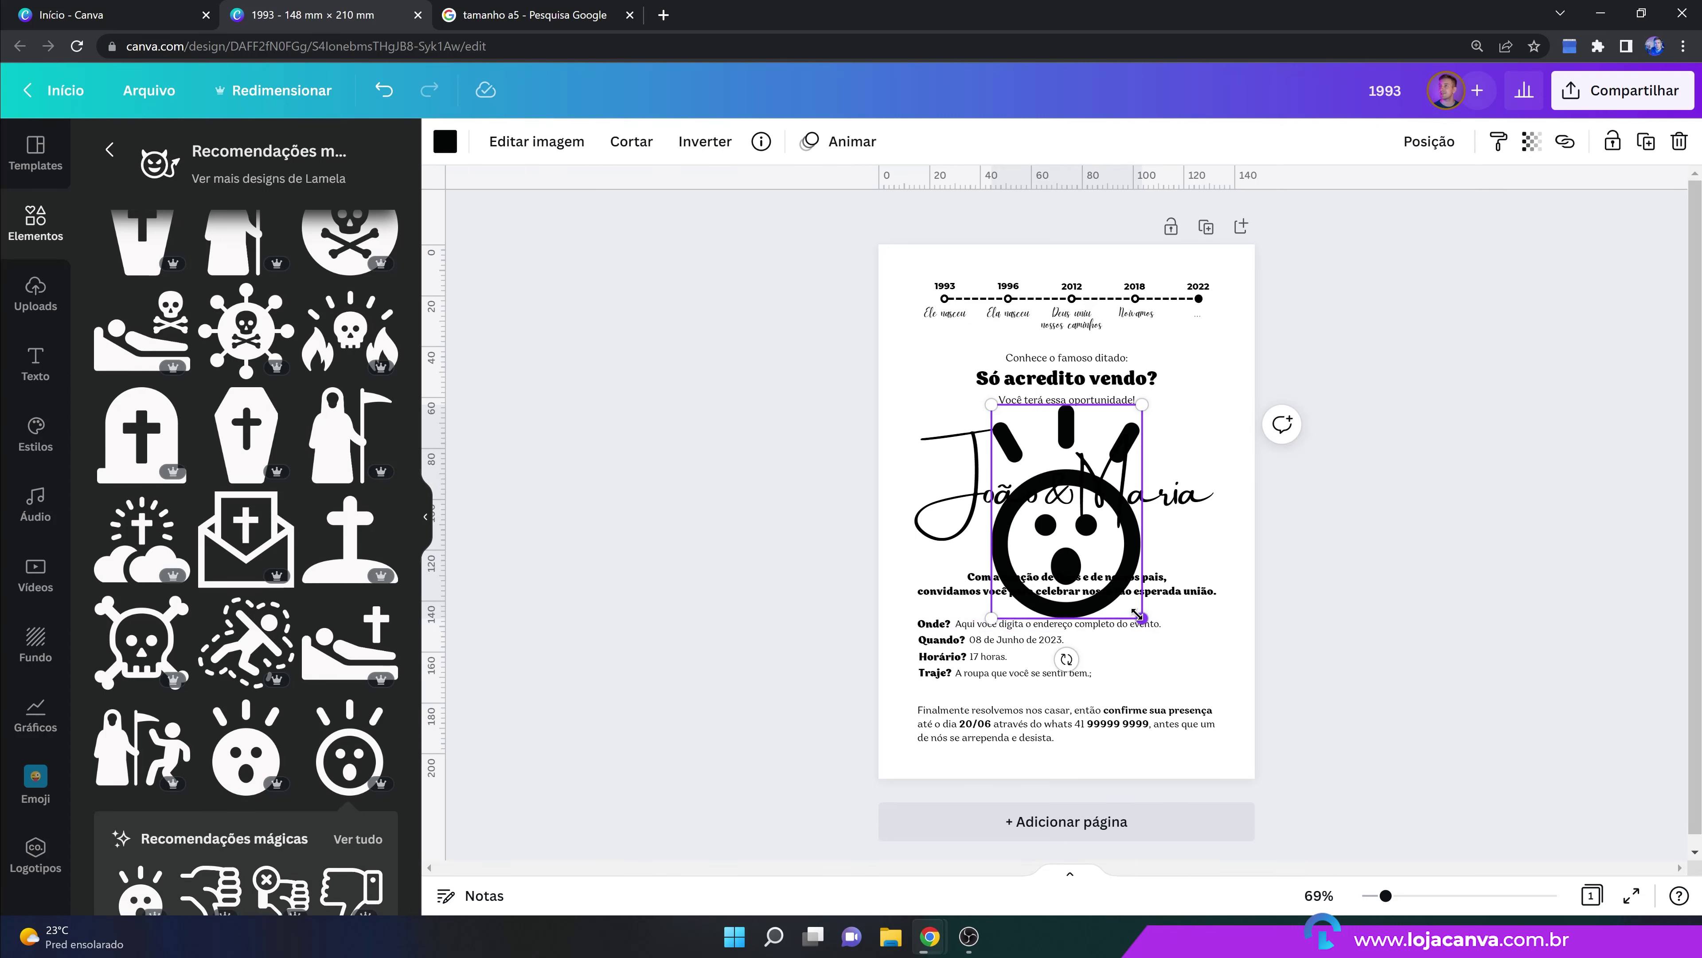
pyautogui.moveTo(1138, 615); pyautogui.dragTo(992, 433)
# Place the outlined surprised face above the start of the "Só acredito vendo?" heading and tilt it slightly counterclockwise.
pyautogui.moveTo(1386, 896); pyautogui.dragTo(1437, 896)
pyautogui.scroll(4, 1406, 865)
pyautogui.moveTo(904, 644); pyautogui.dragTo(817, 448)
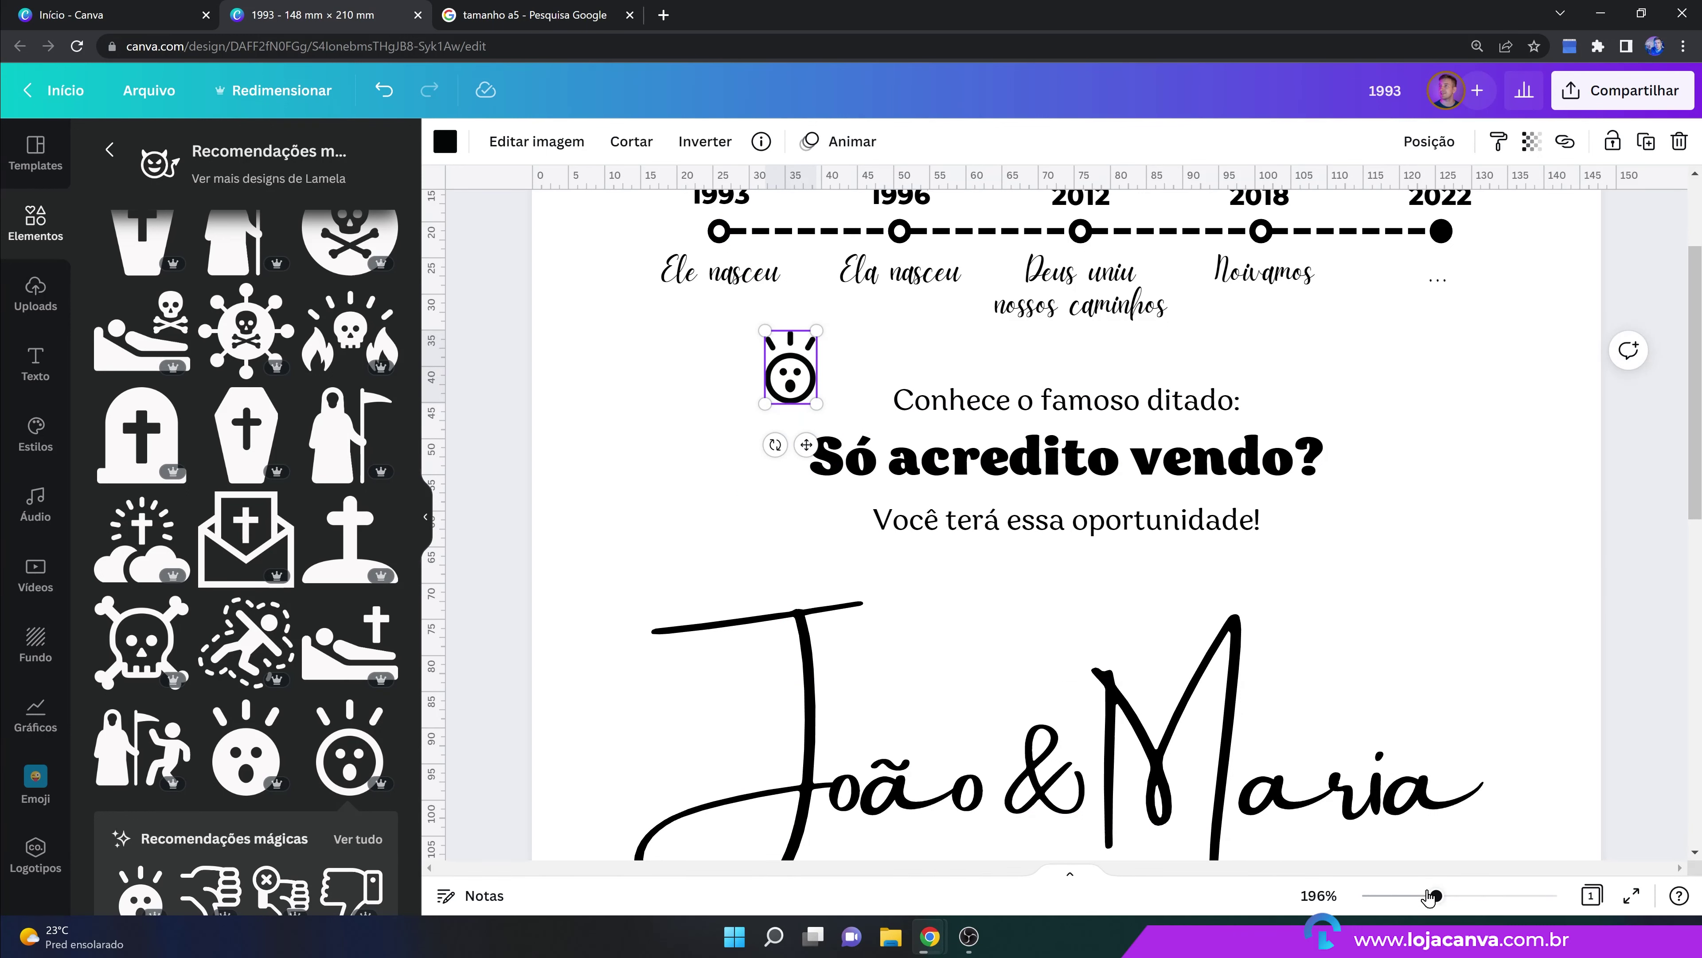
pyautogui.moveTo(1430, 896); pyautogui.dragTo(1421, 896)
pyautogui.moveTo(815, 458); pyautogui.dragTo(847, 416)
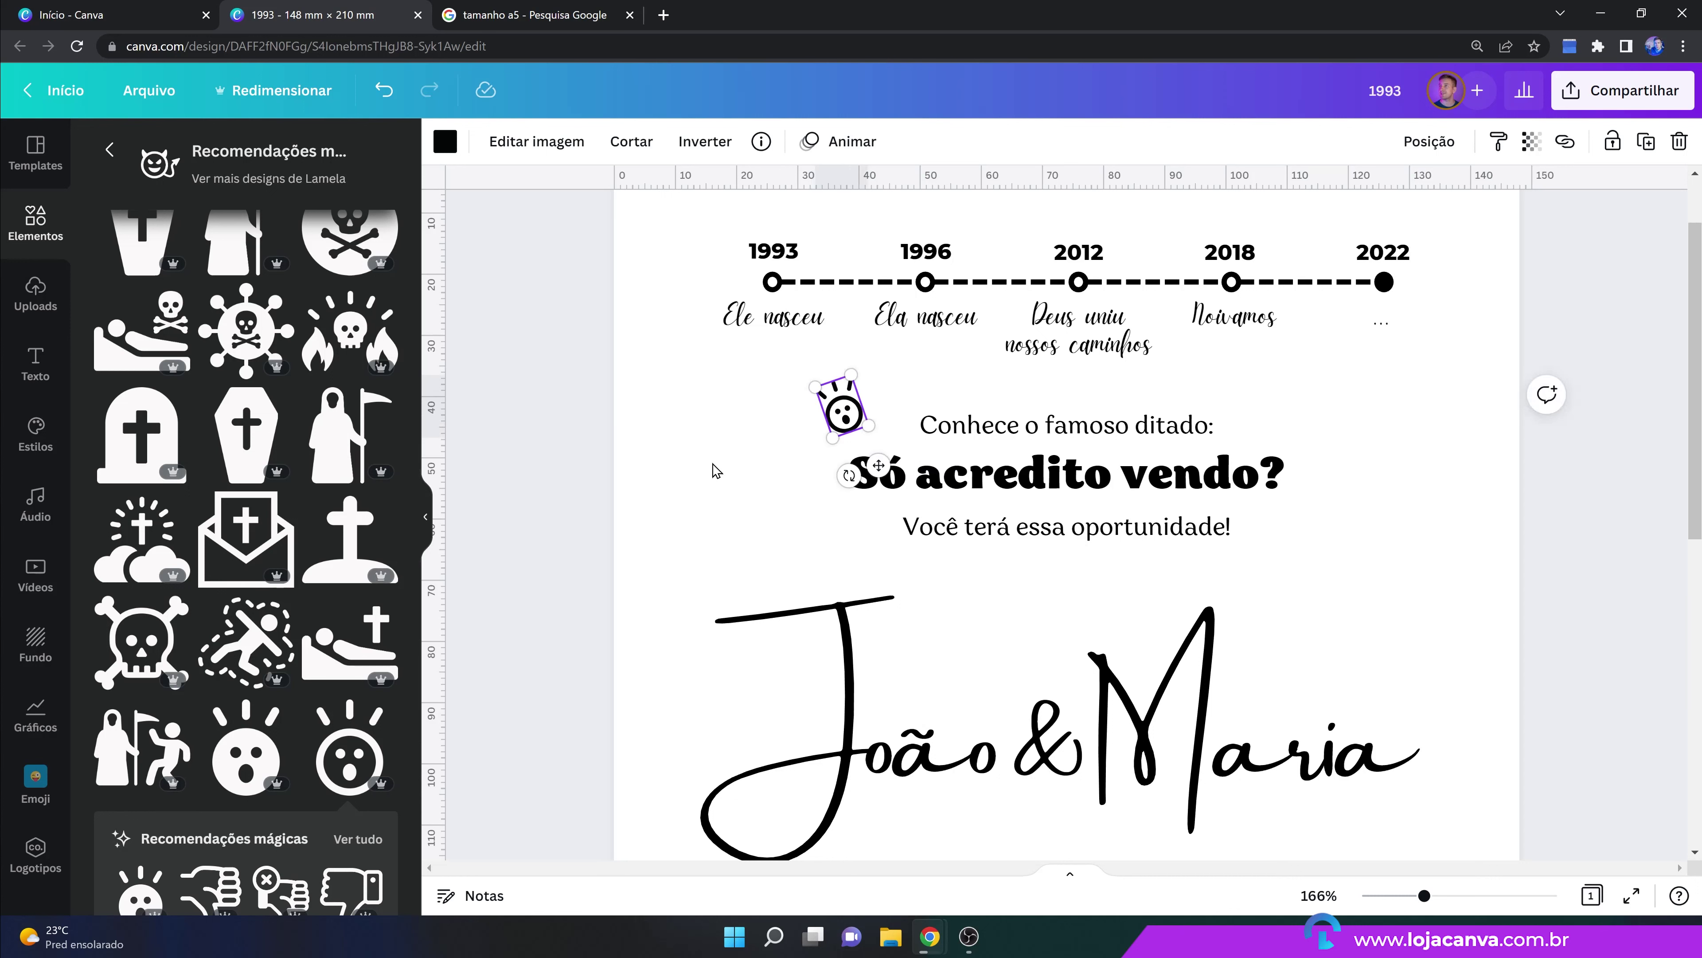
# Add the solid surprised face graphic to the invitation and move it up toward the page's upper-left area.
pyautogui.click(246, 748)
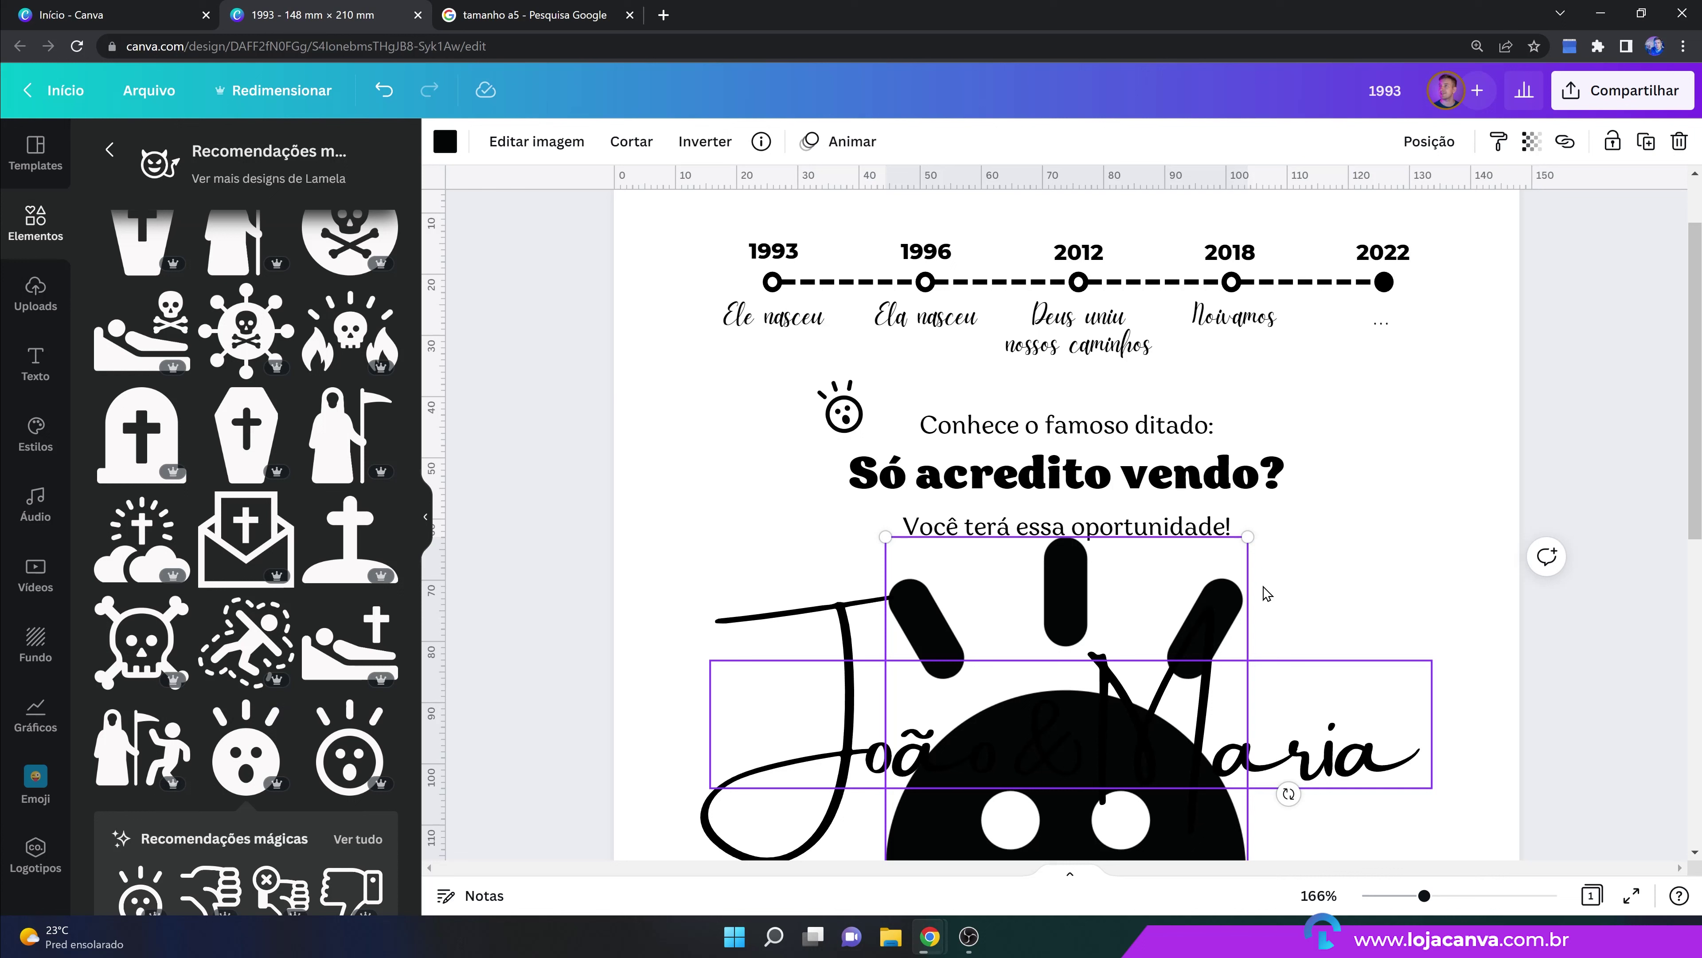
pyautogui.click(1153, 594)
pyautogui.scroll(-1, 1030, 617)
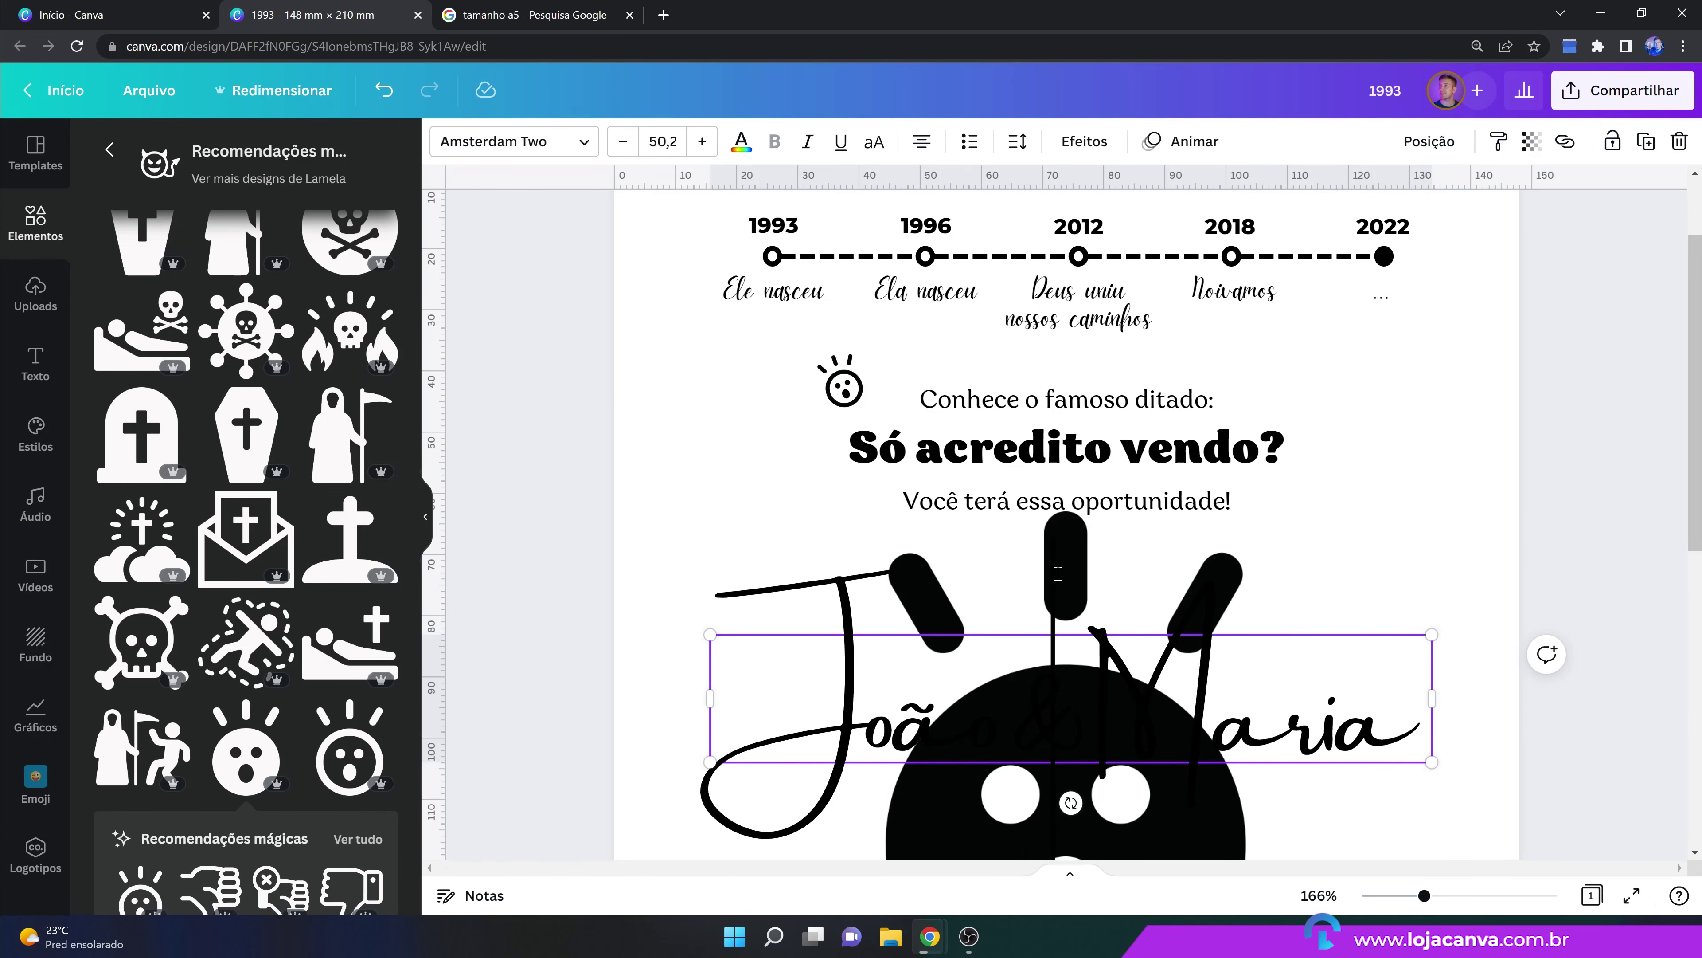
pyautogui.click(1527, 564)
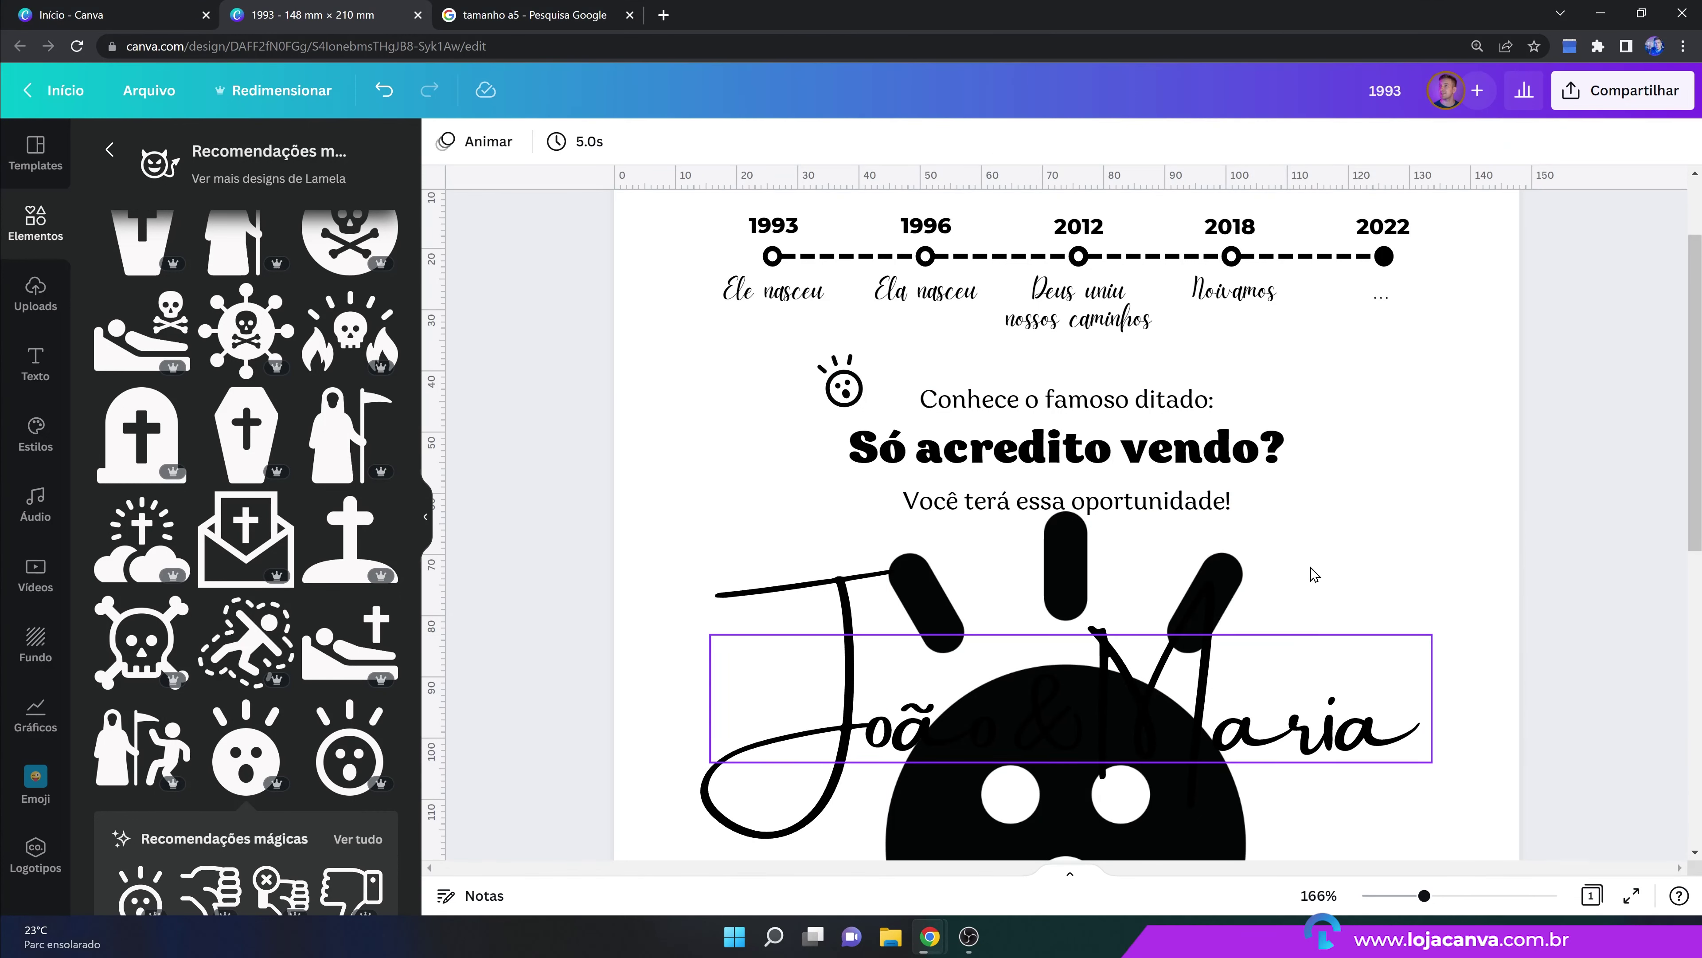
pyautogui.click(1214, 573)
pyautogui.click(1058, 537)
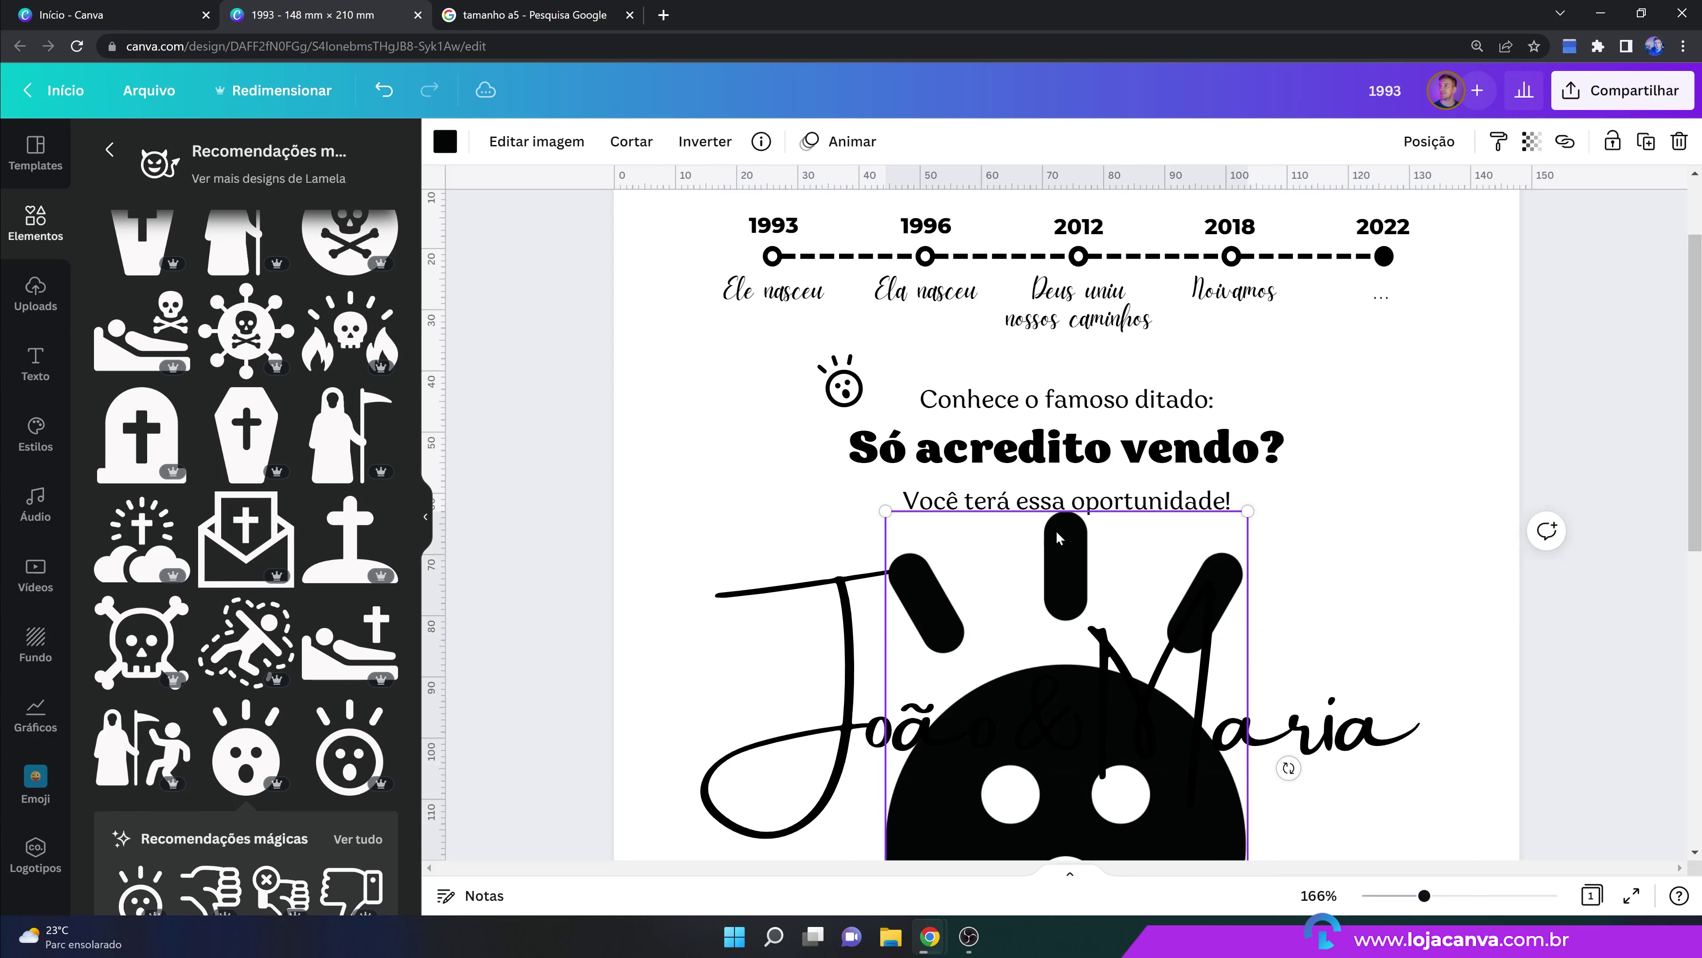
pyautogui.moveTo(1057, 538); pyautogui.dragTo(666, 293)
# Shrink the solid surprised face to about 7.2 × 10.2 mm and place it, tilted counterclockwise, just before the "Só acredito vendo?" heading.
pyautogui.moveTo(841, 268); pyautogui.dragTo(530, 721)
pyautogui.moveTo(508, 753); pyautogui.dragTo(795, 391)
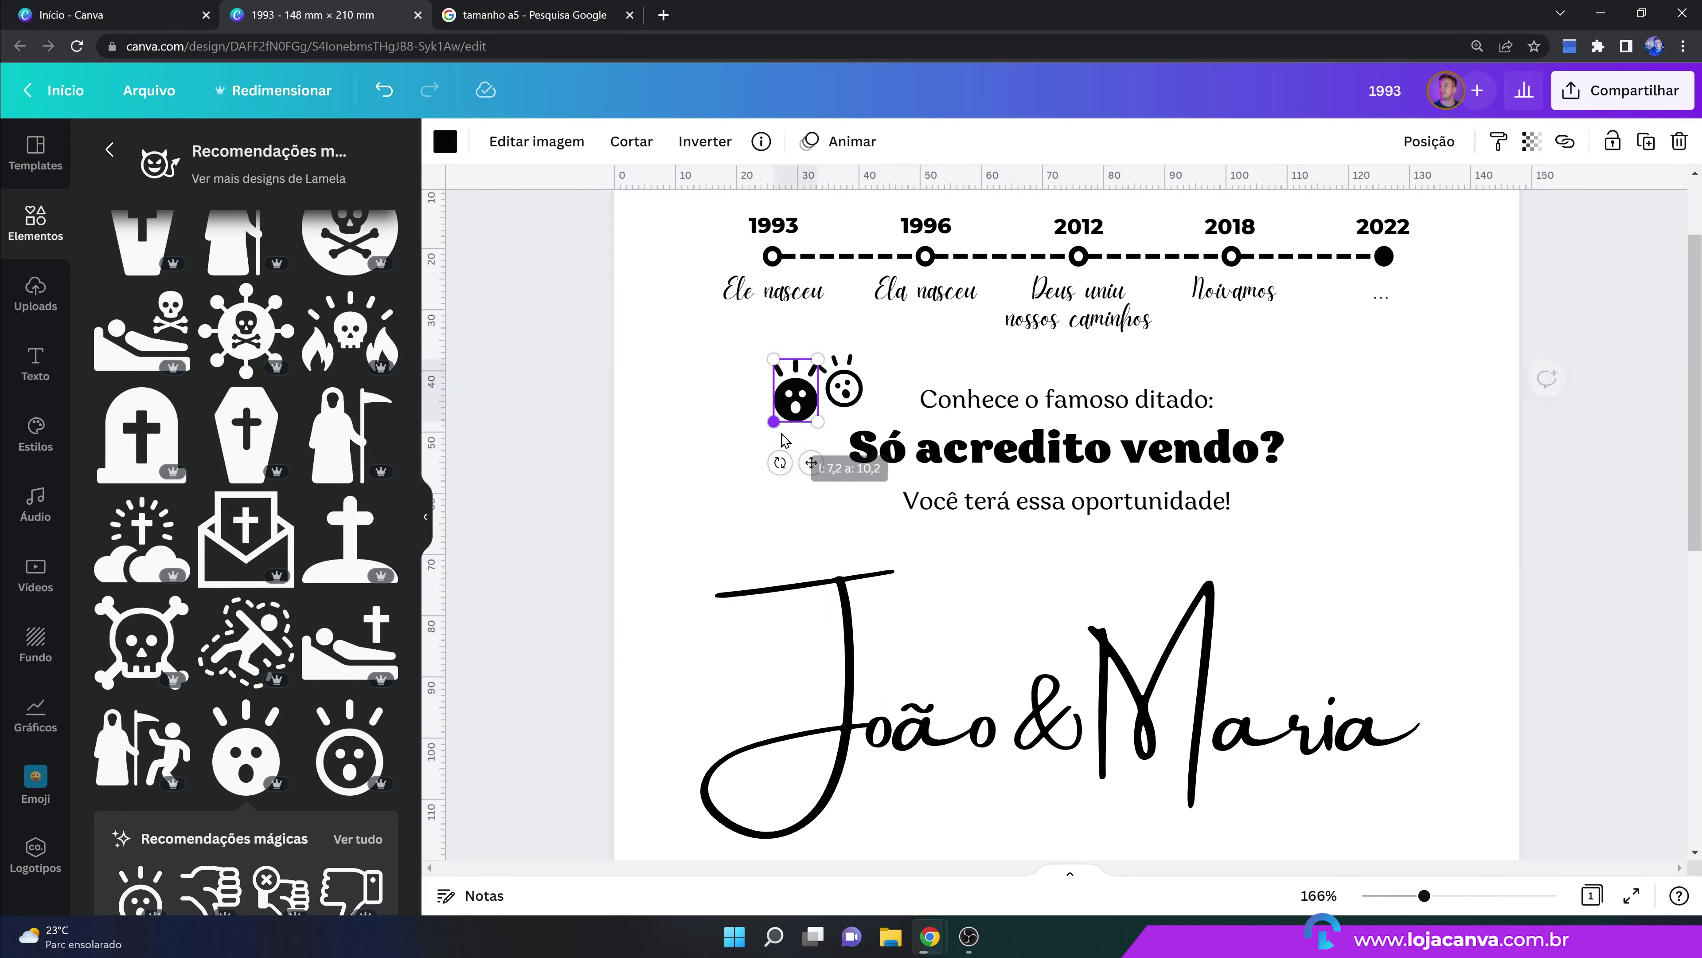
pyautogui.moveTo(782, 460); pyautogui.dragTo(832, 471)
pyautogui.moveTo(800, 401); pyautogui.dragTo(806, 436)
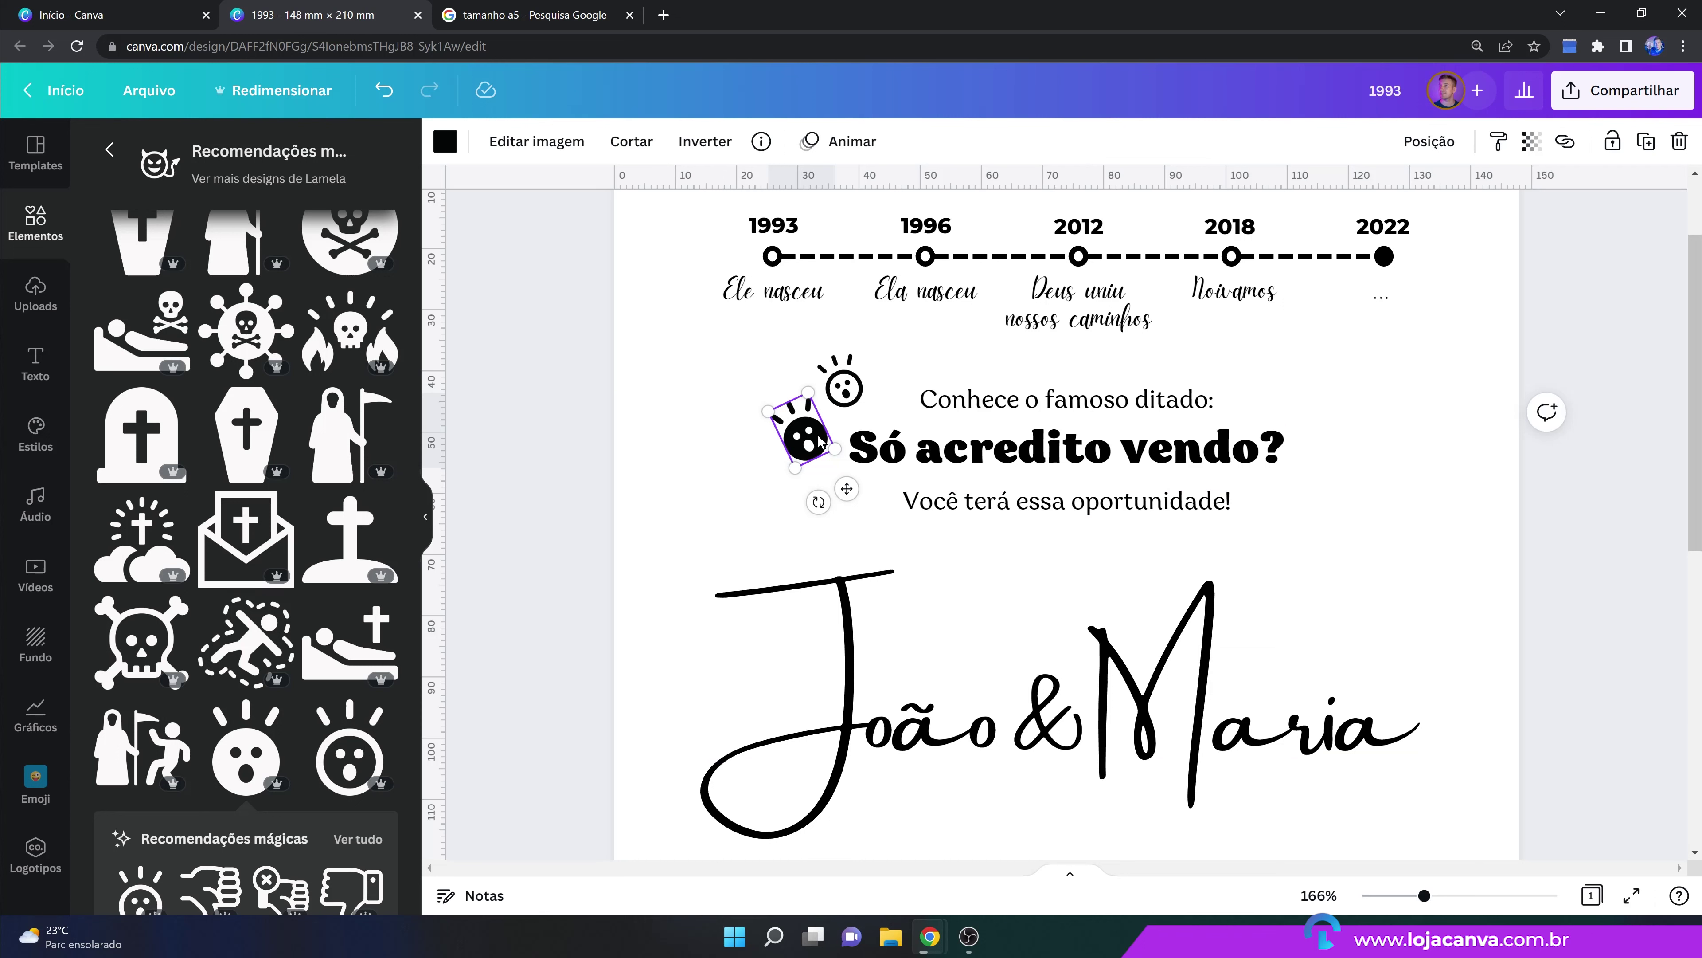
# Duplicate both surprised faces together and place the copies at the end of the "Só acredito vendo?" heading.
pyautogui.click(846, 395)
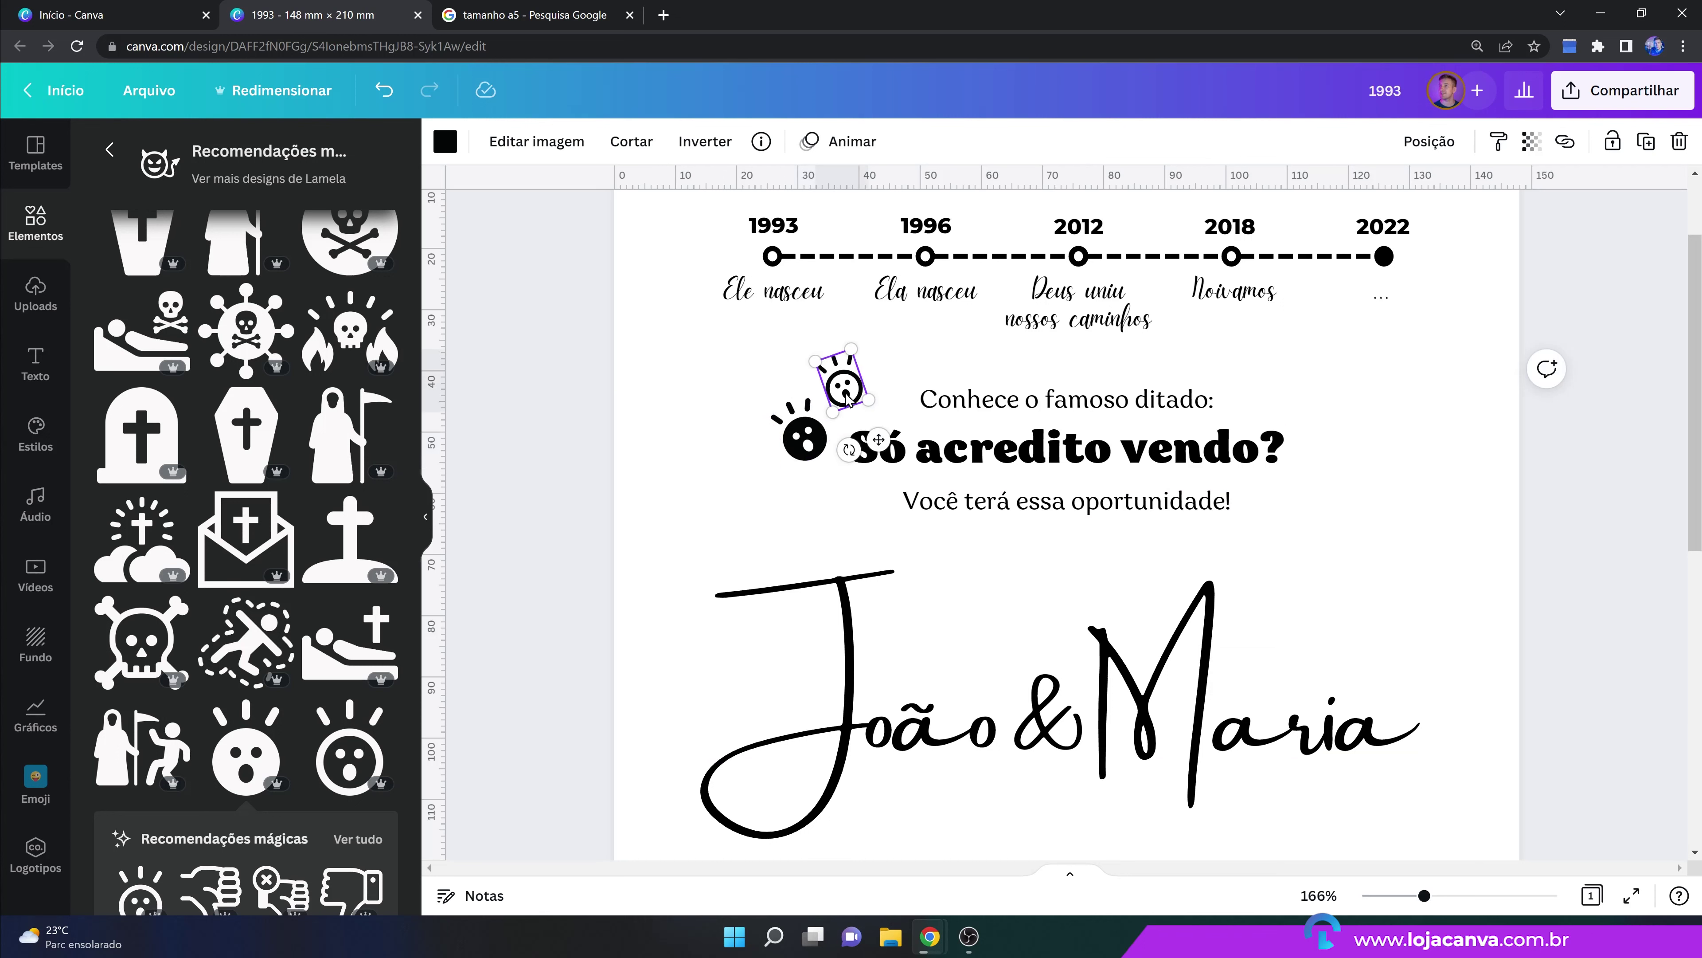
pyautogui.keyDown('shift'); pyautogui.click(804, 435); pyautogui.keyUp('shift')
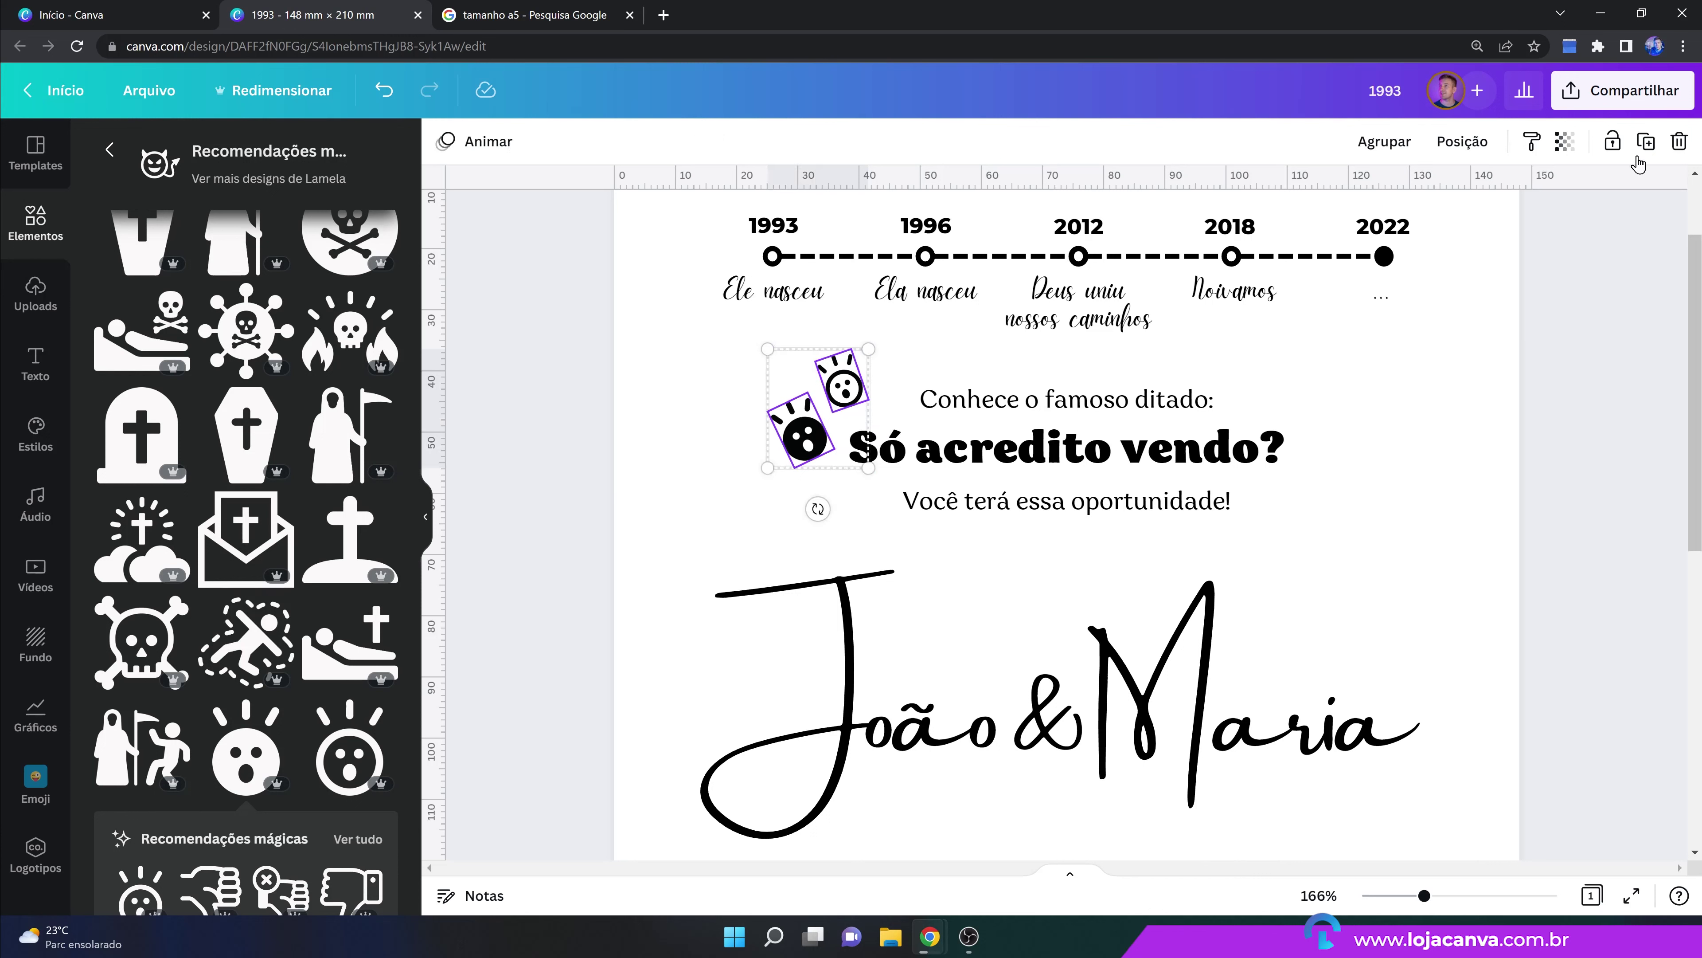
pyautogui.click(1646, 141)
pyautogui.moveTo(832, 455); pyautogui.dragTo(1298, 421)
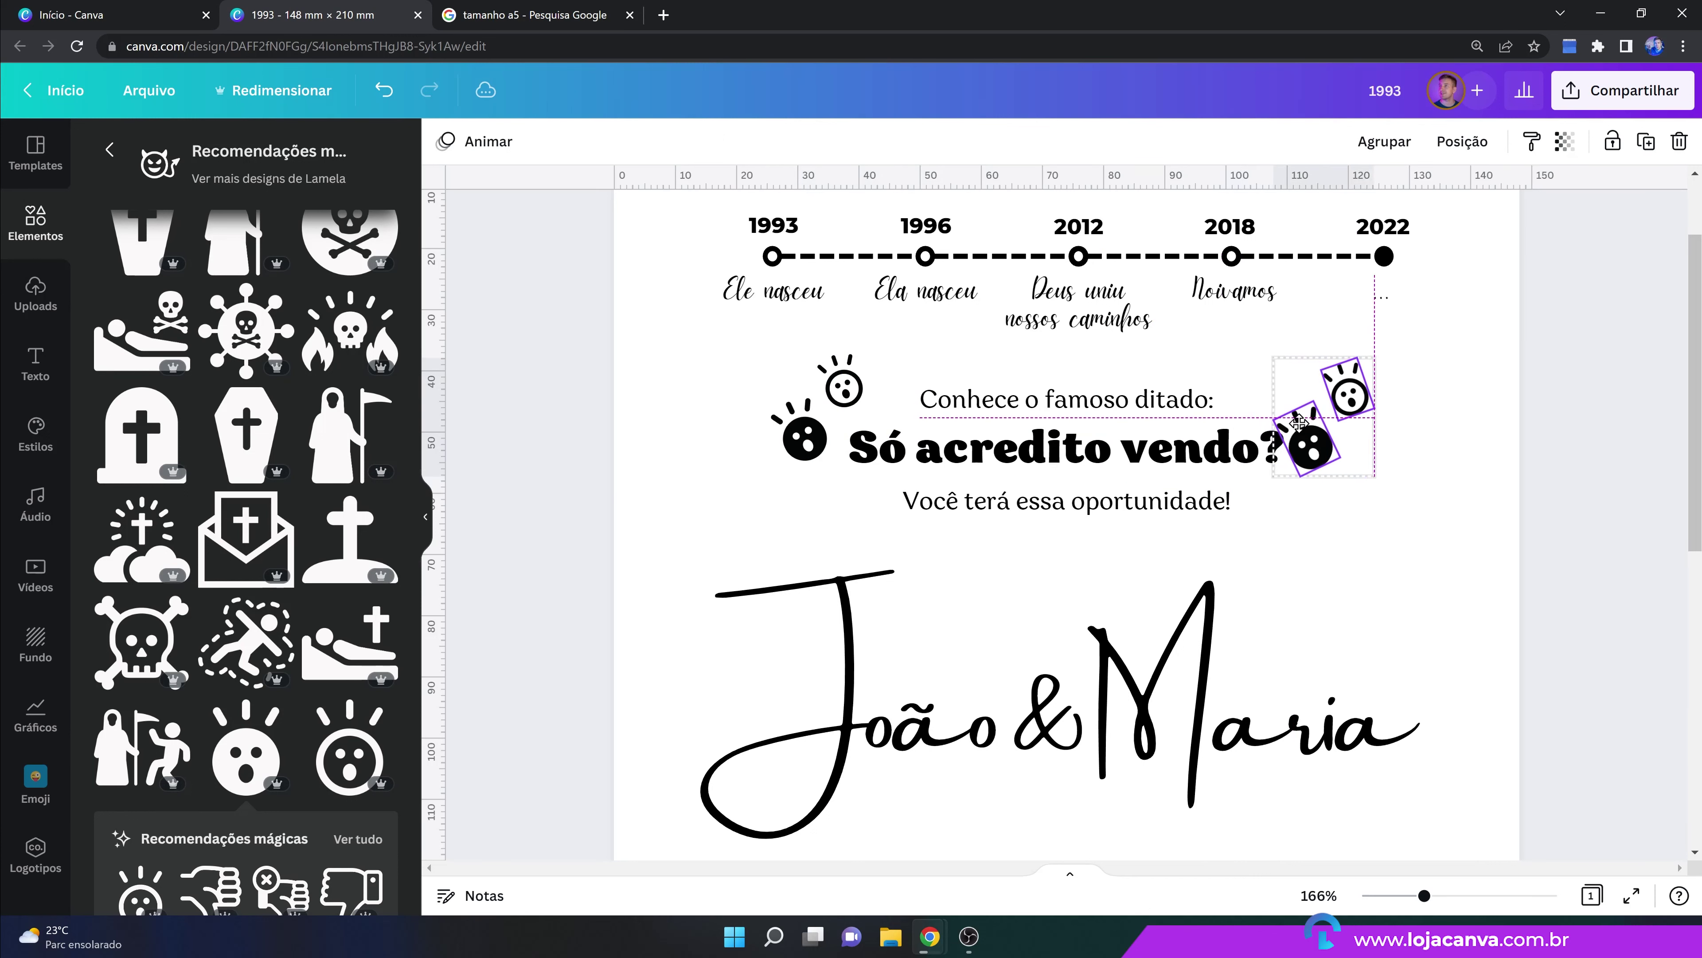
# Rearrange the copied faces, tilted clockwise: a smaller solid one above the heading's question mark, the outlined one just below and beyond it.
pyautogui.click(1509, 483)
pyautogui.click(1336, 462)
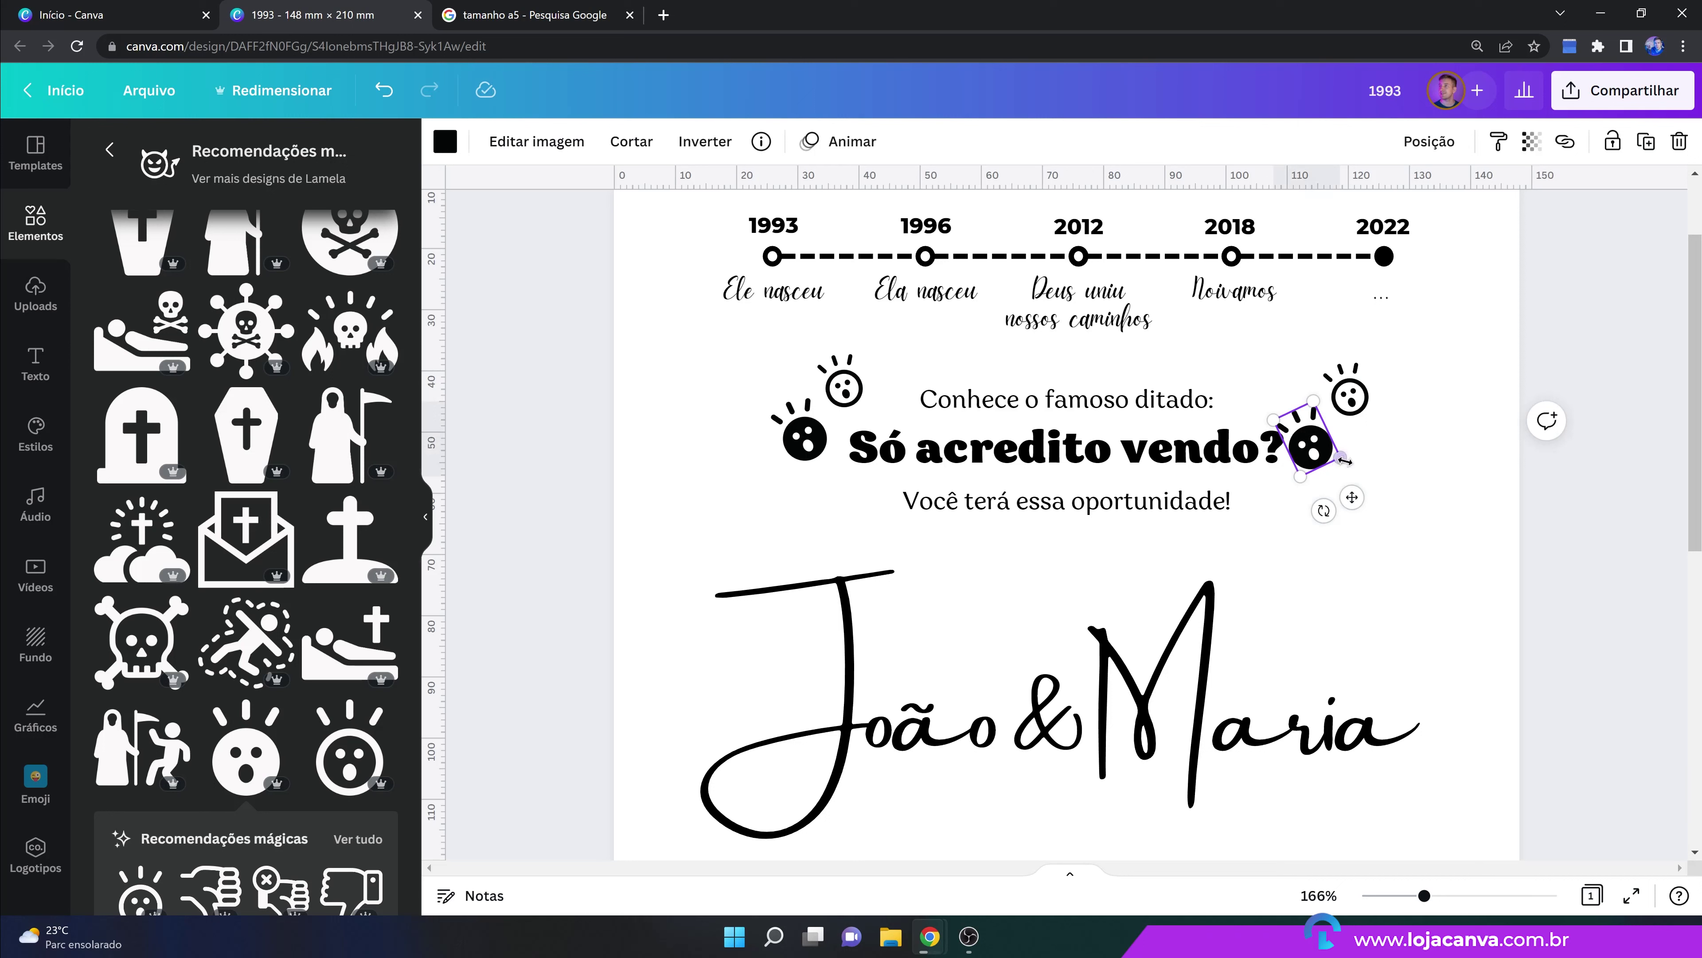
pyautogui.moveTo(1343, 461); pyautogui.dragTo(1295, 455)
pyautogui.click(1348, 417)
pyautogui.moveTo(1364, 404); pyautogui.dragTo(1297, 529)
pyautogui.click(1514, 507)
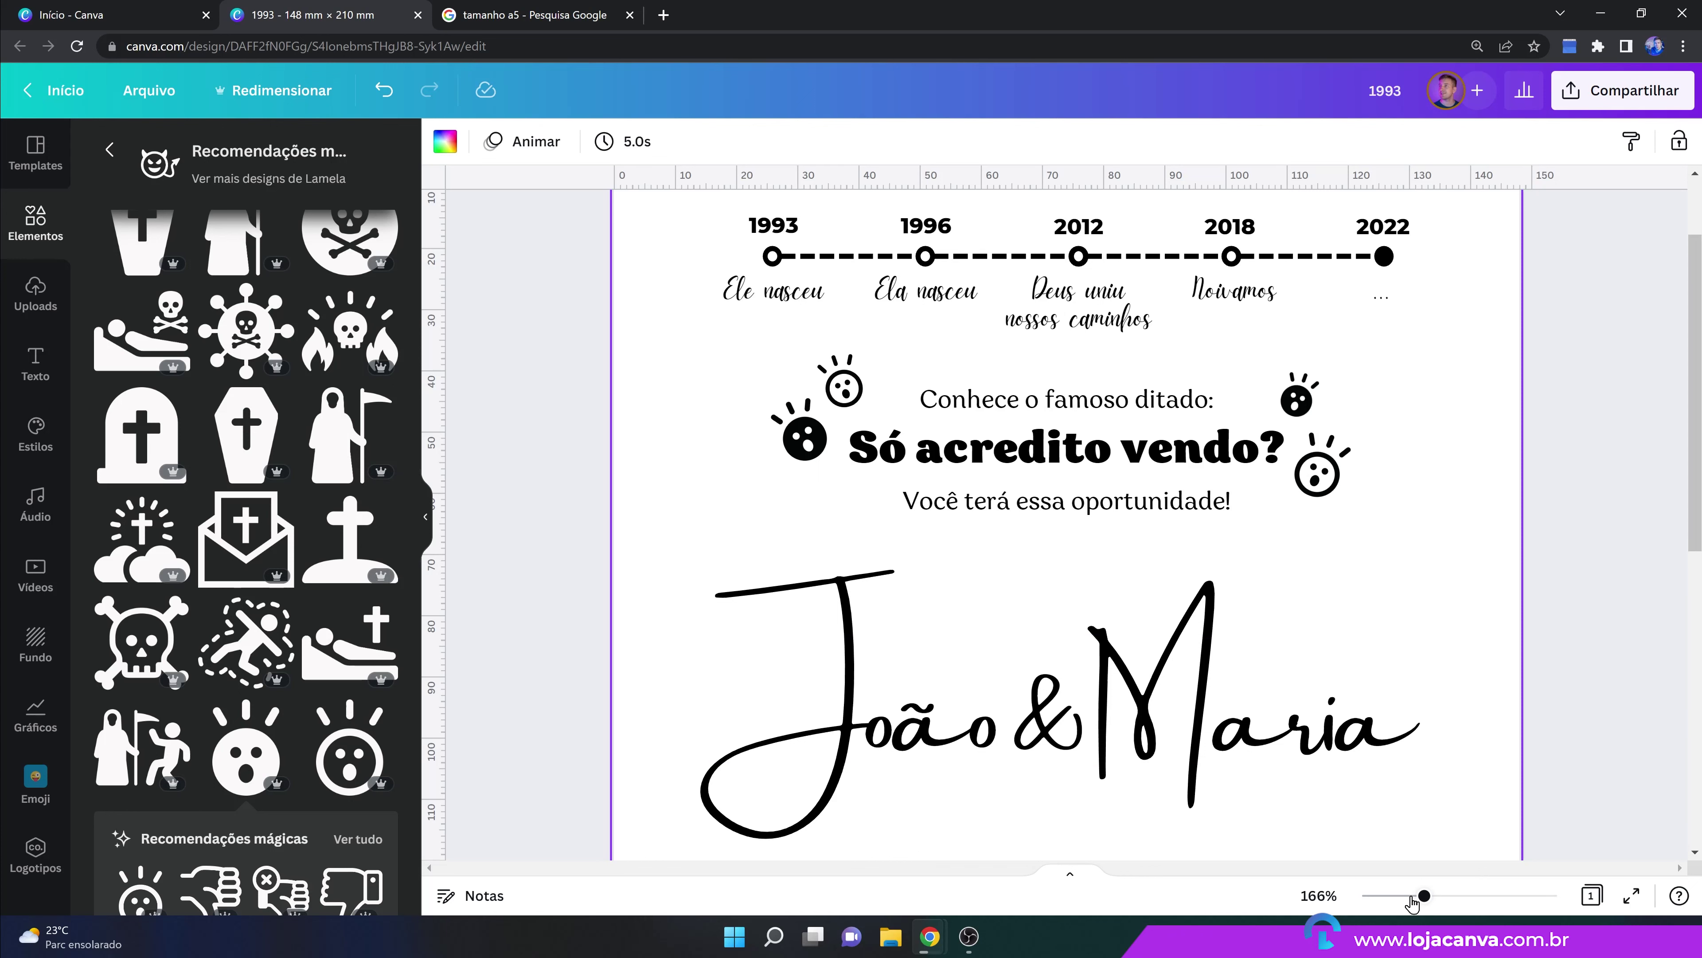
pyautogui.moveTo(1412, 903); pyautogui.dragTo(1399, 899)
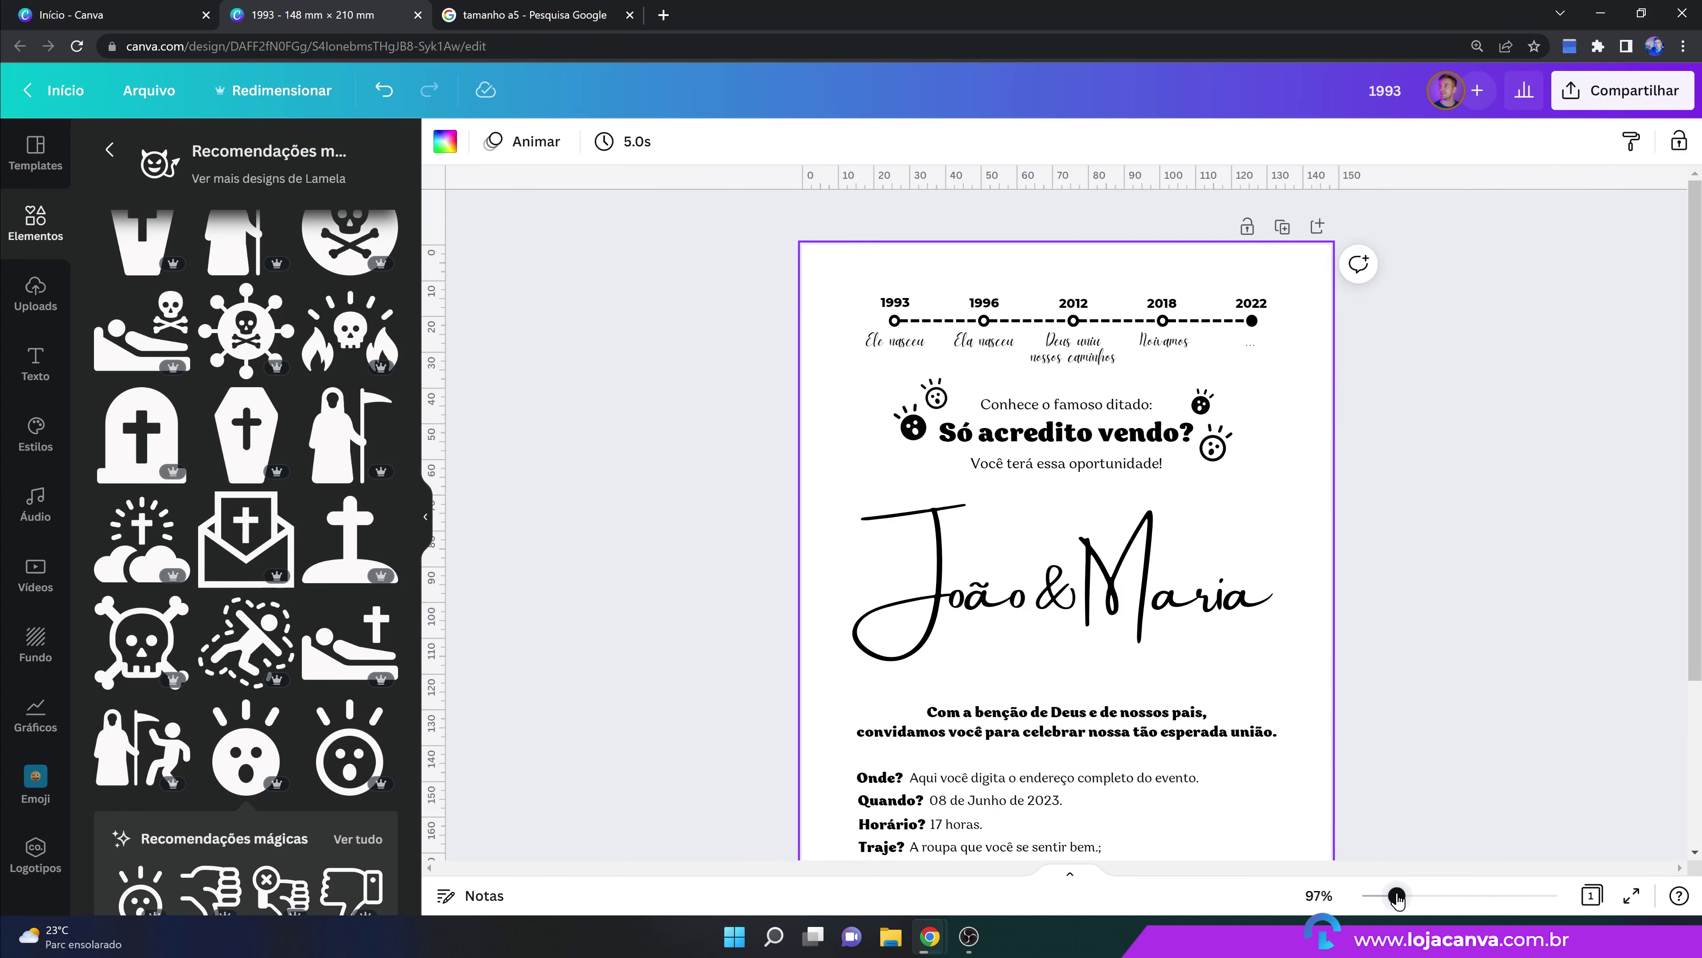
pyautogui.click(1065, 433)
pyautogui.click(1046, 404)
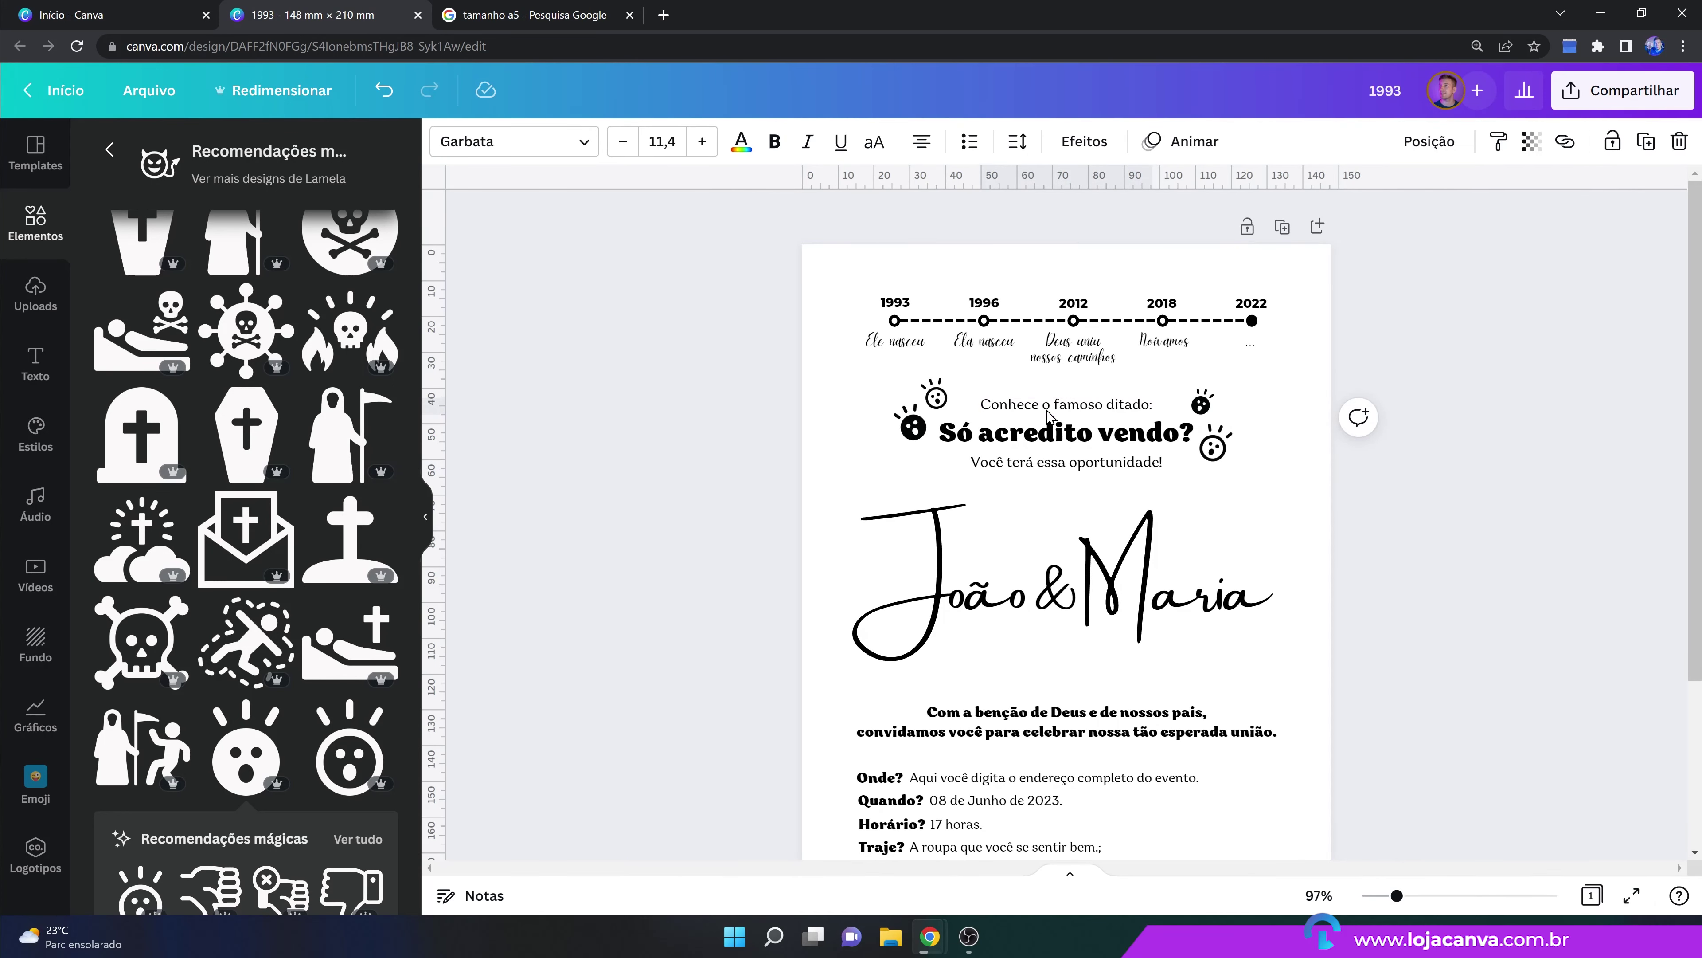
pyautogui.click(1451, 466)
pyautogui.scroll(-2, 1209, 562)
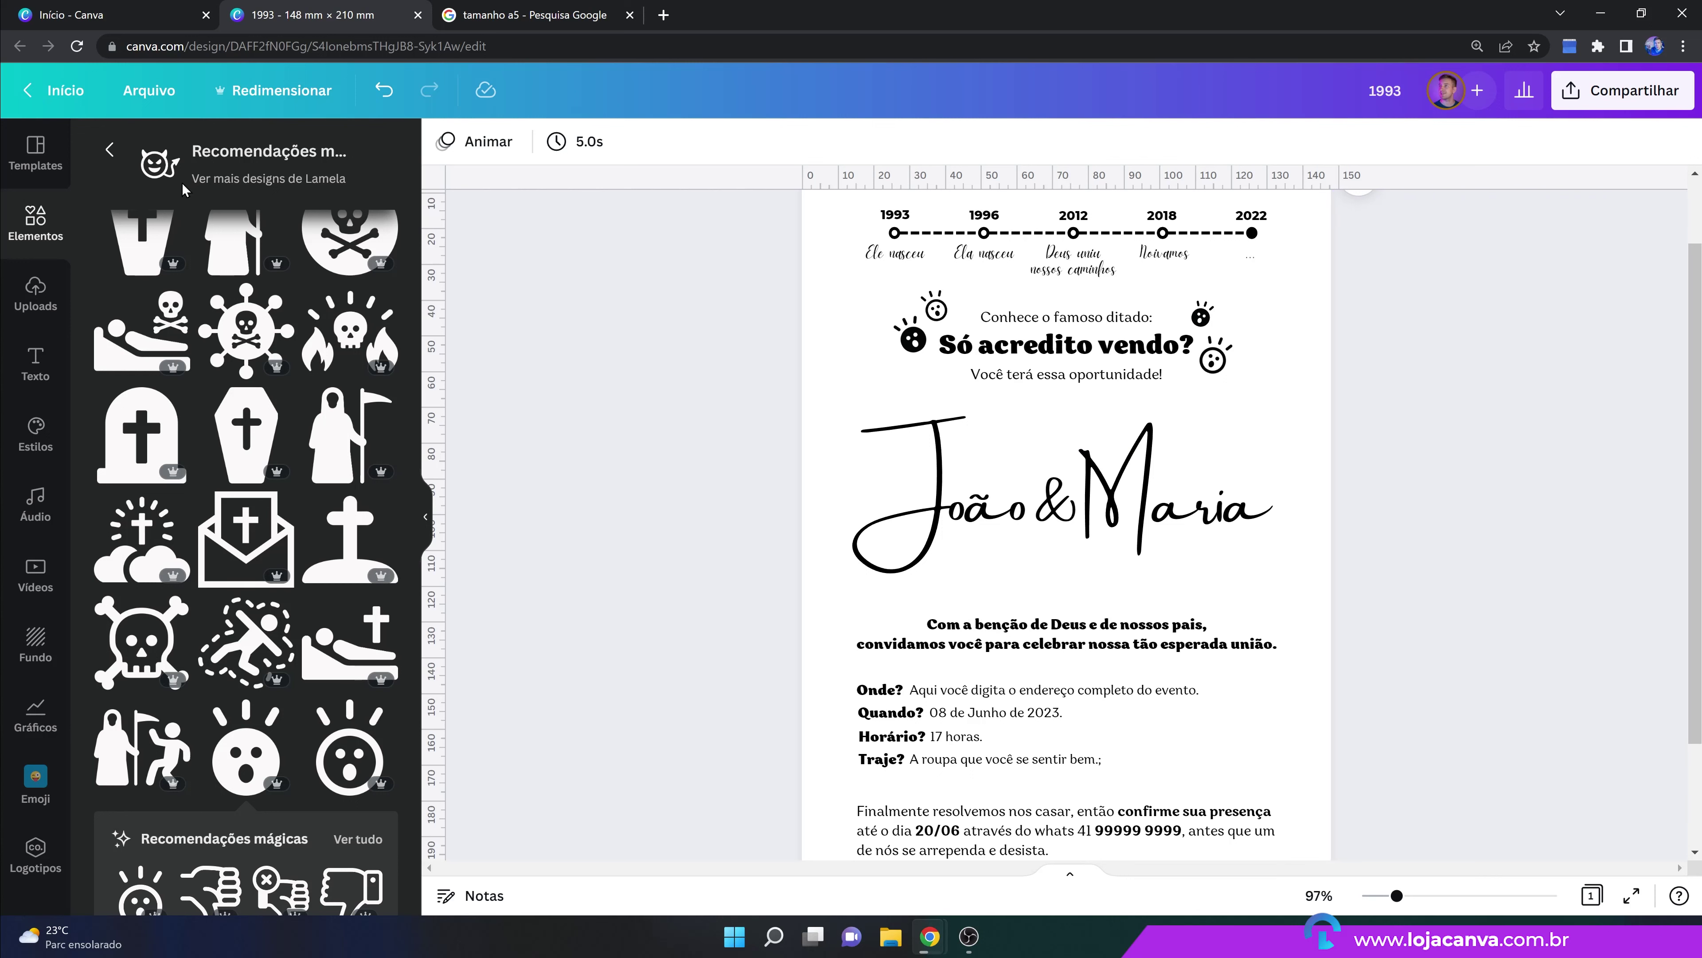
# Leave the recommendations and search the elements library's graphics for "alianças".
pyautogui.click(111, 150)
pyautogui.tripleClick(189, 154)
pyautogui.write('alianças')
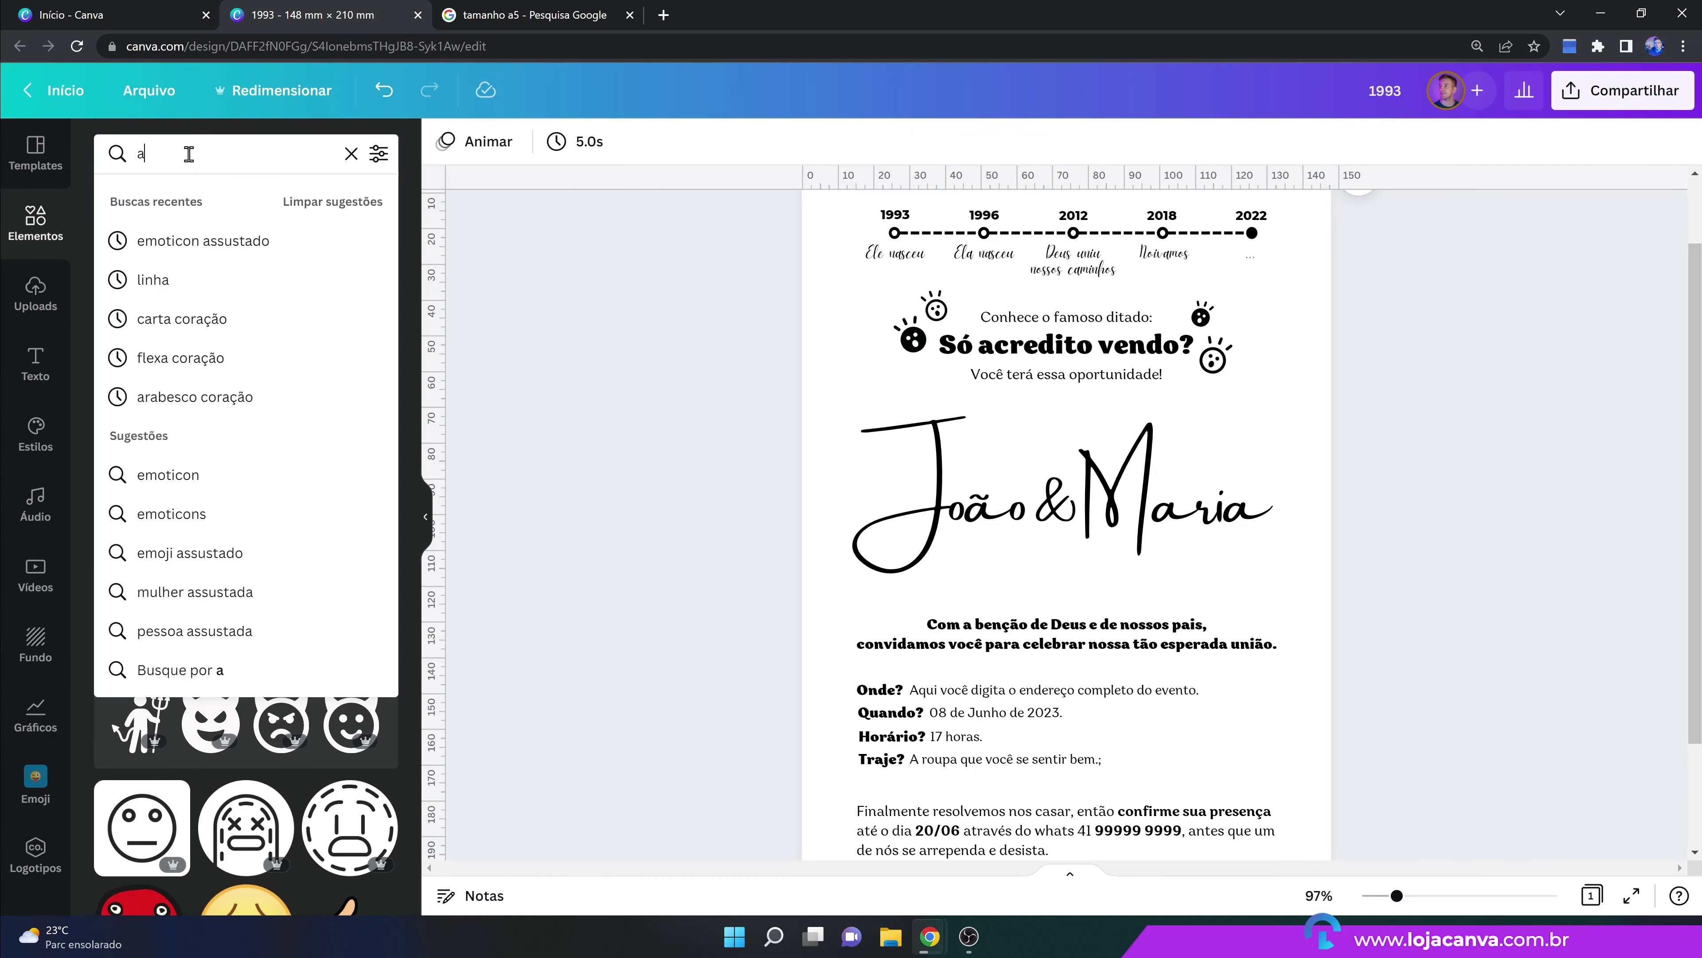
pyautogui.press('Return')
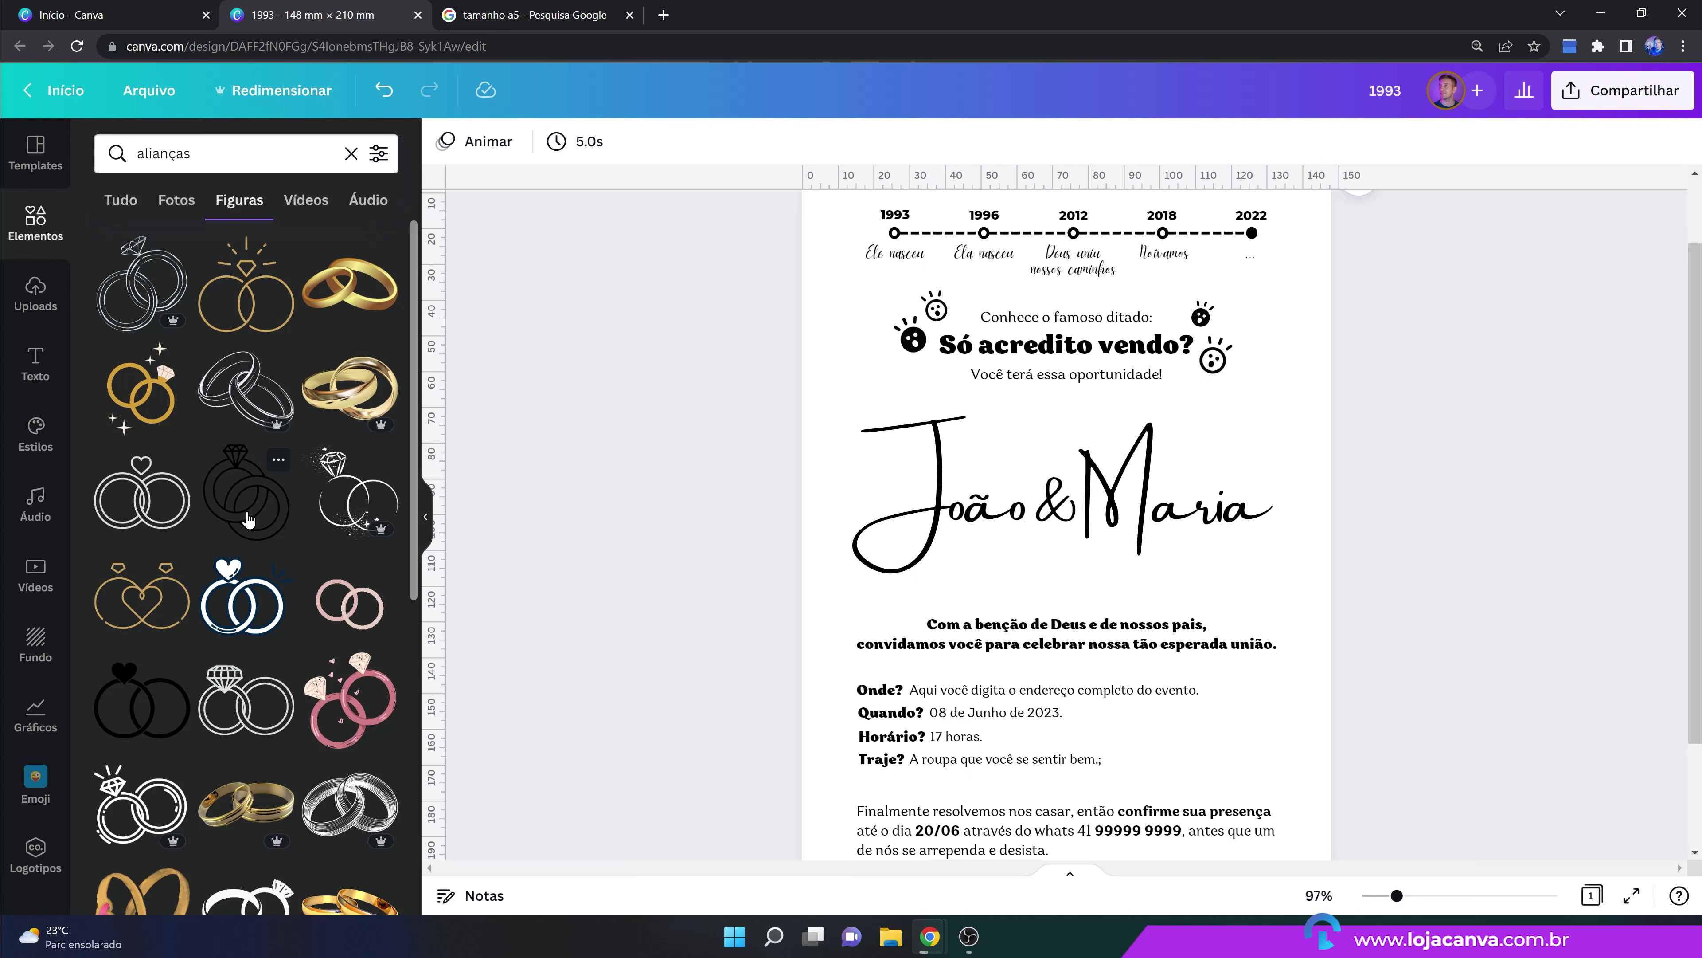
# Add the navy interlocking rings with a heart on top and recolour their navy parts black.
pyautogui.click(228, 617)
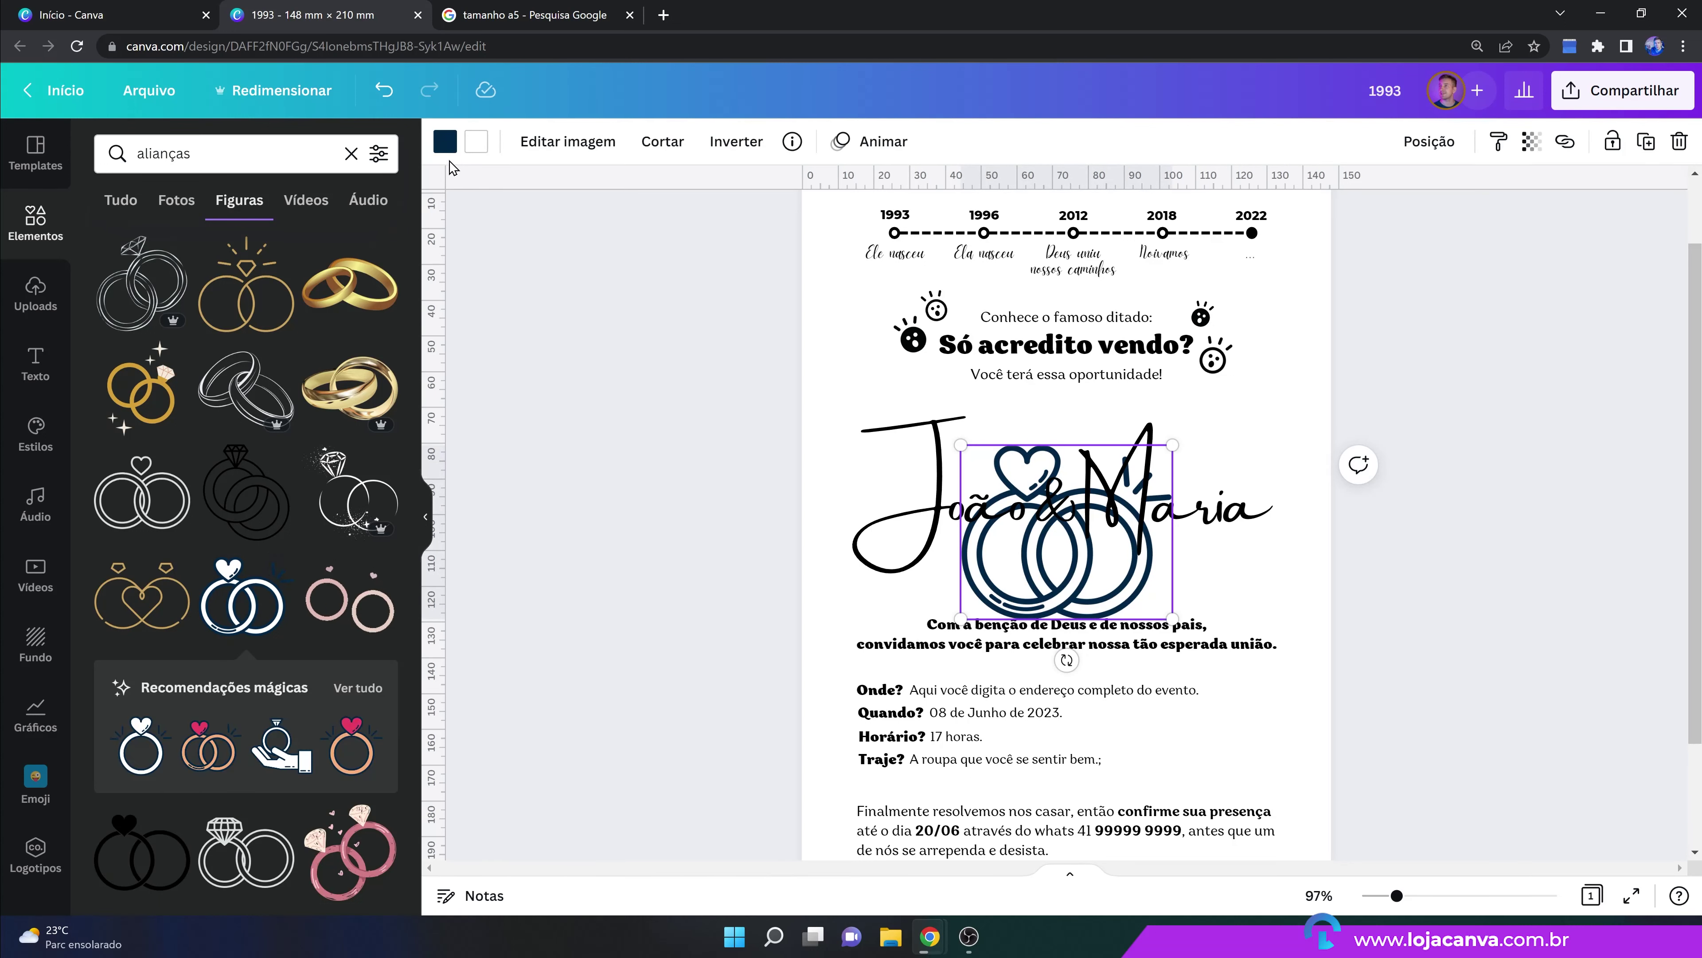
pyautogui.click(445, 142)
pyautogui.click(272, 243)
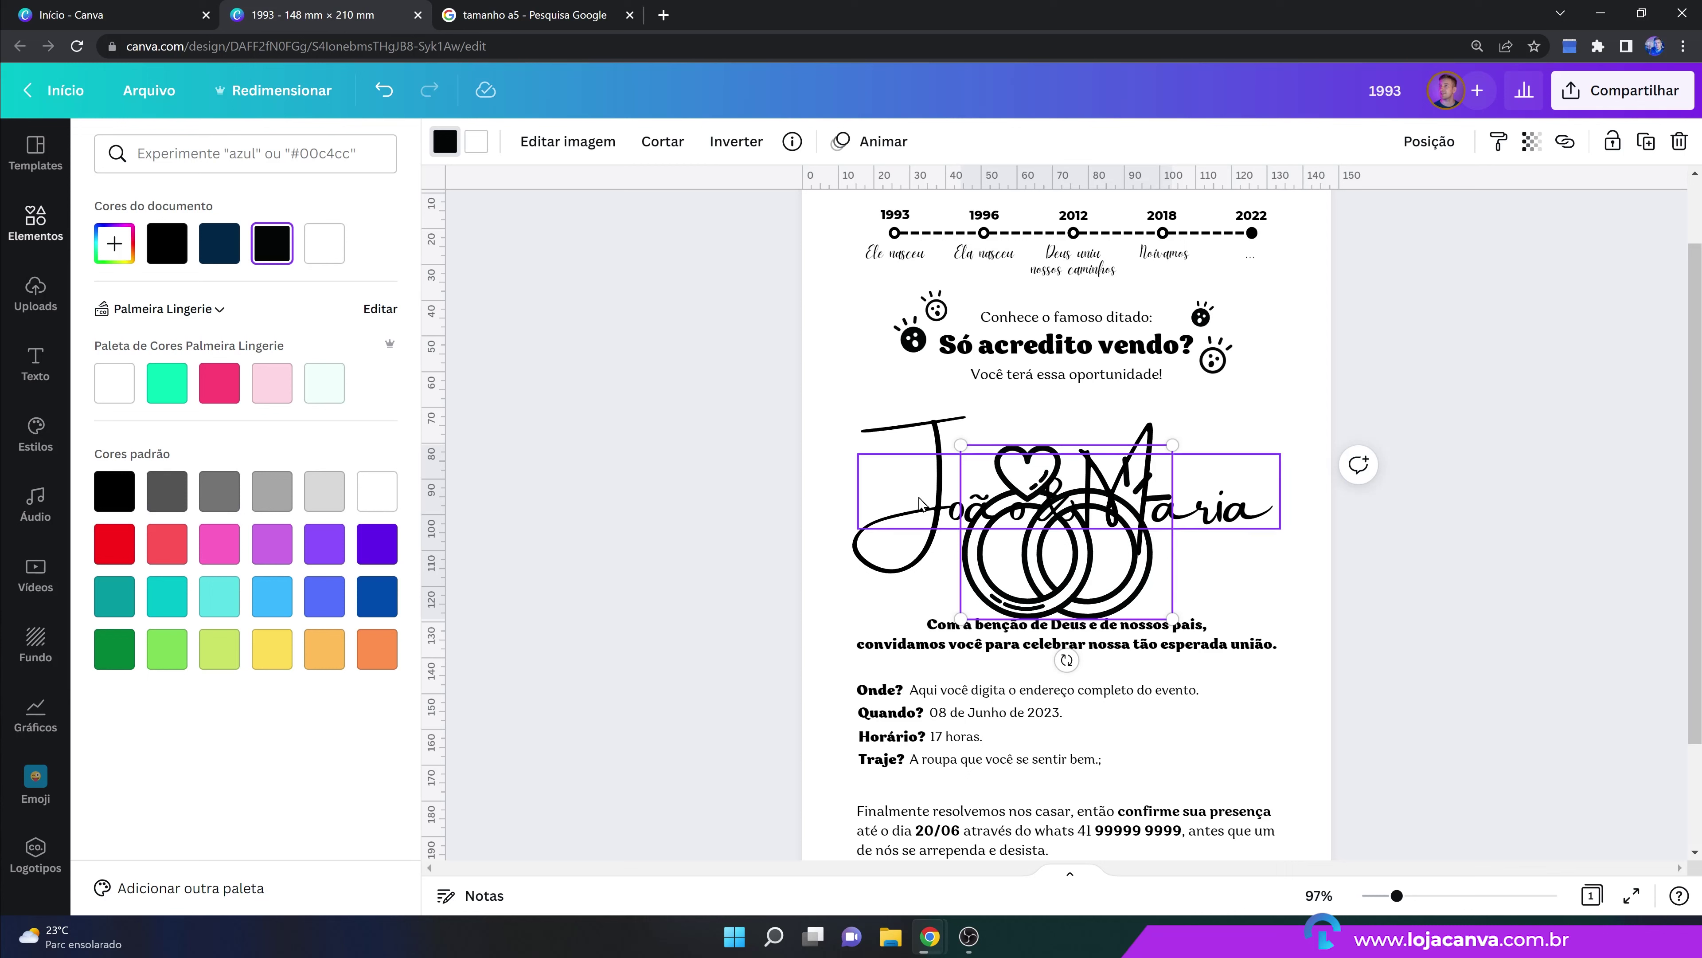
# Shrink the rings graphic to about 17 mm wide and move it off the names, toward the page's right edge above "Maria".
pyautogui.moveTo(961, 617); pyautogui.dragTo(1111, 497)
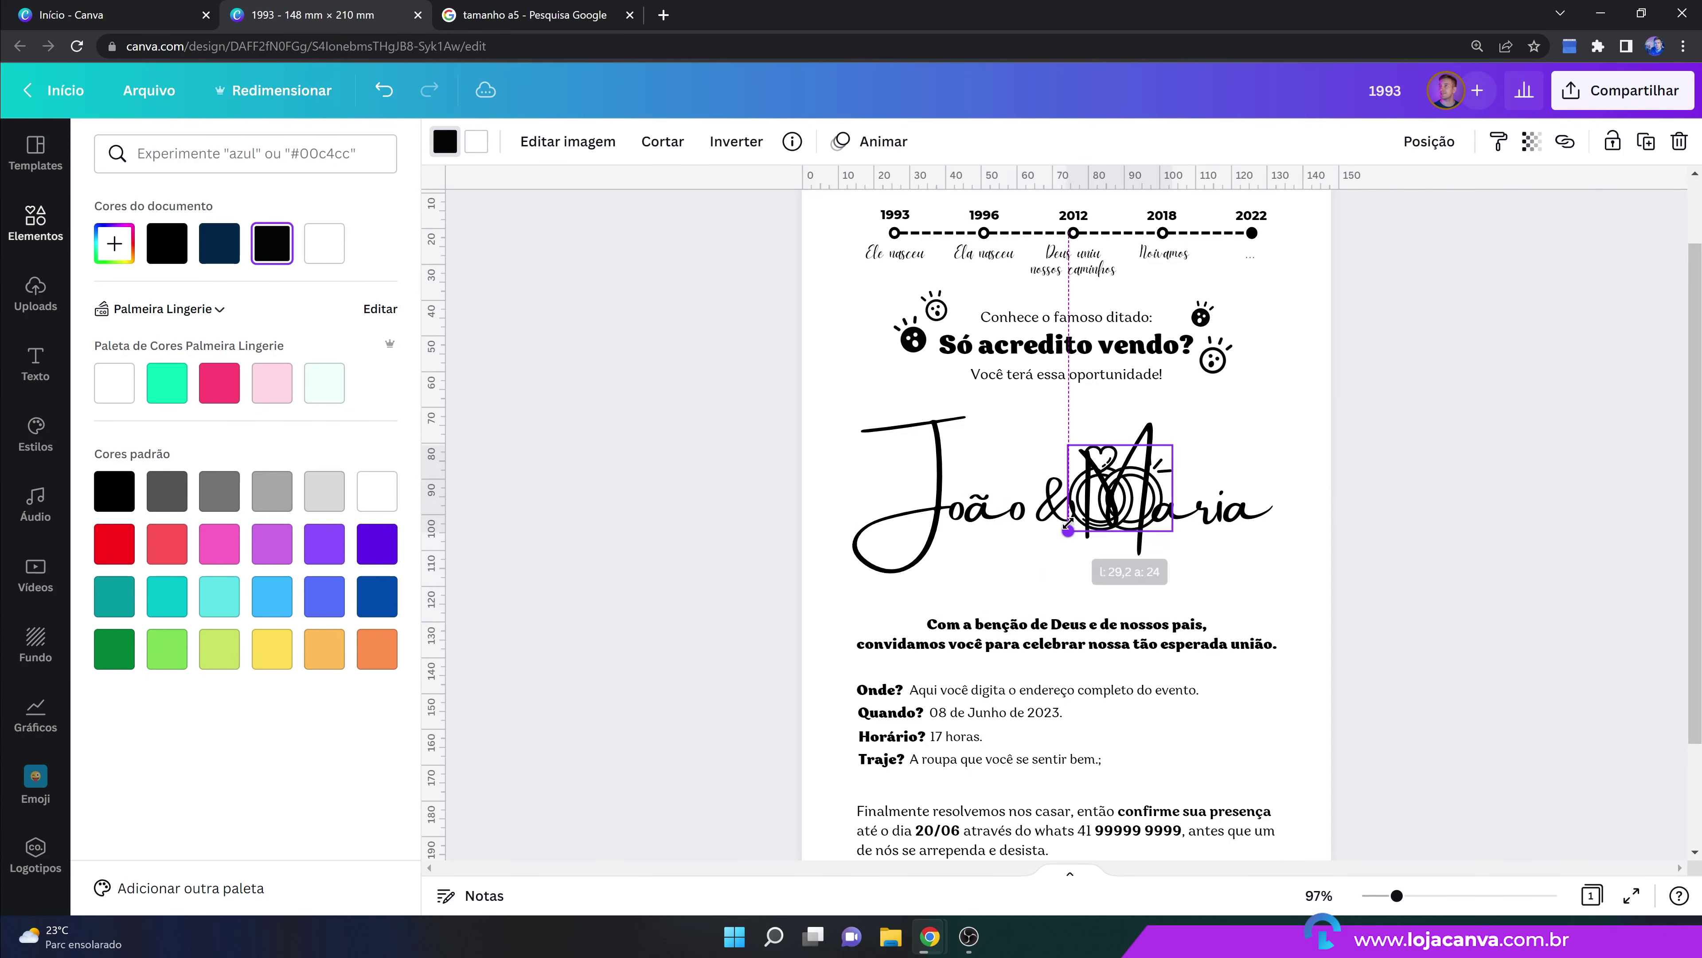
pyautogui.click(1167, 450)
pyautogui.click(1165, 475)
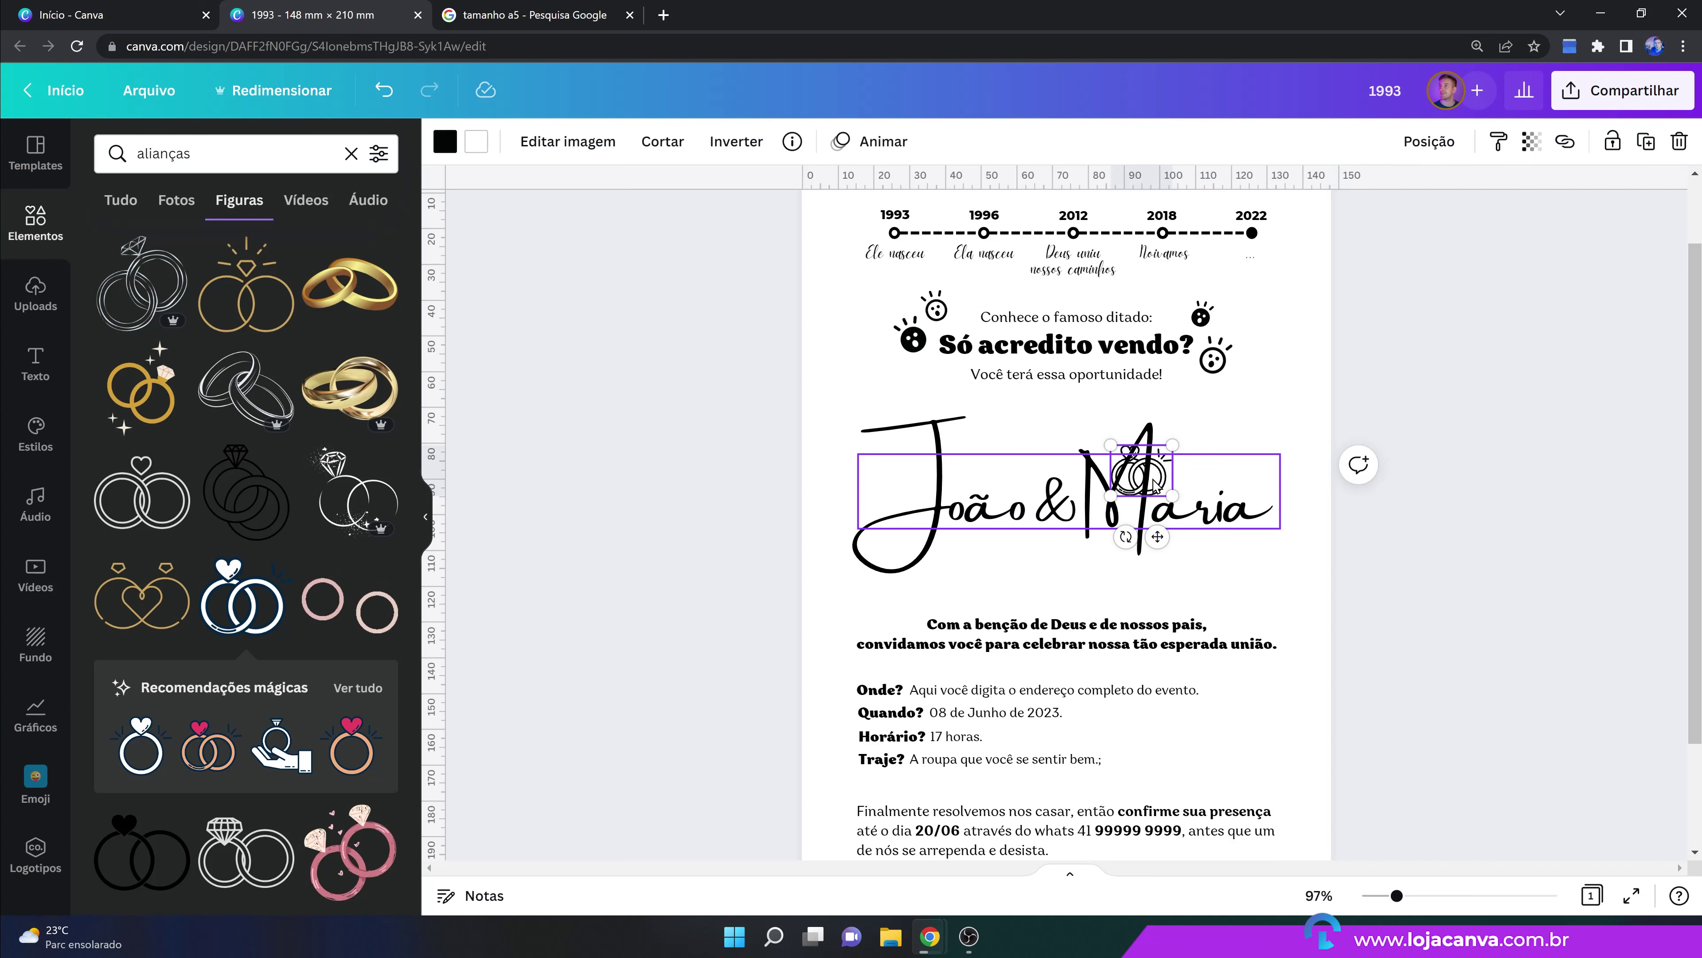
pyautogui.click(1150, 492)
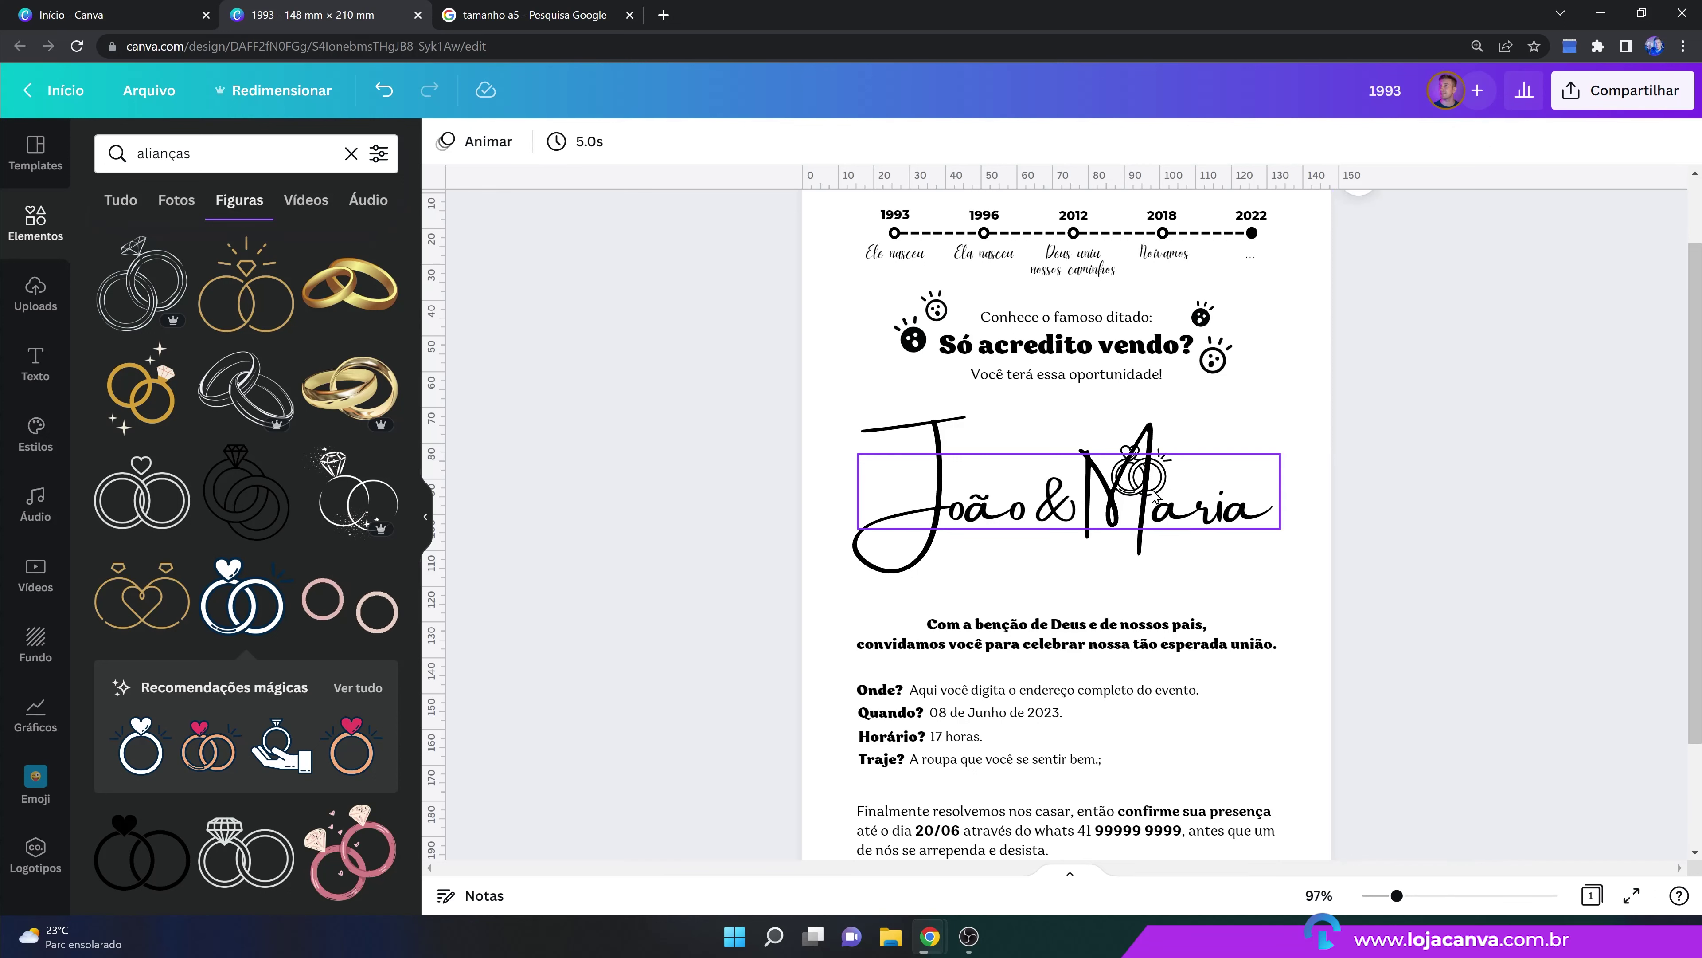
pyautogui.hotkey('ctrl', 'z')
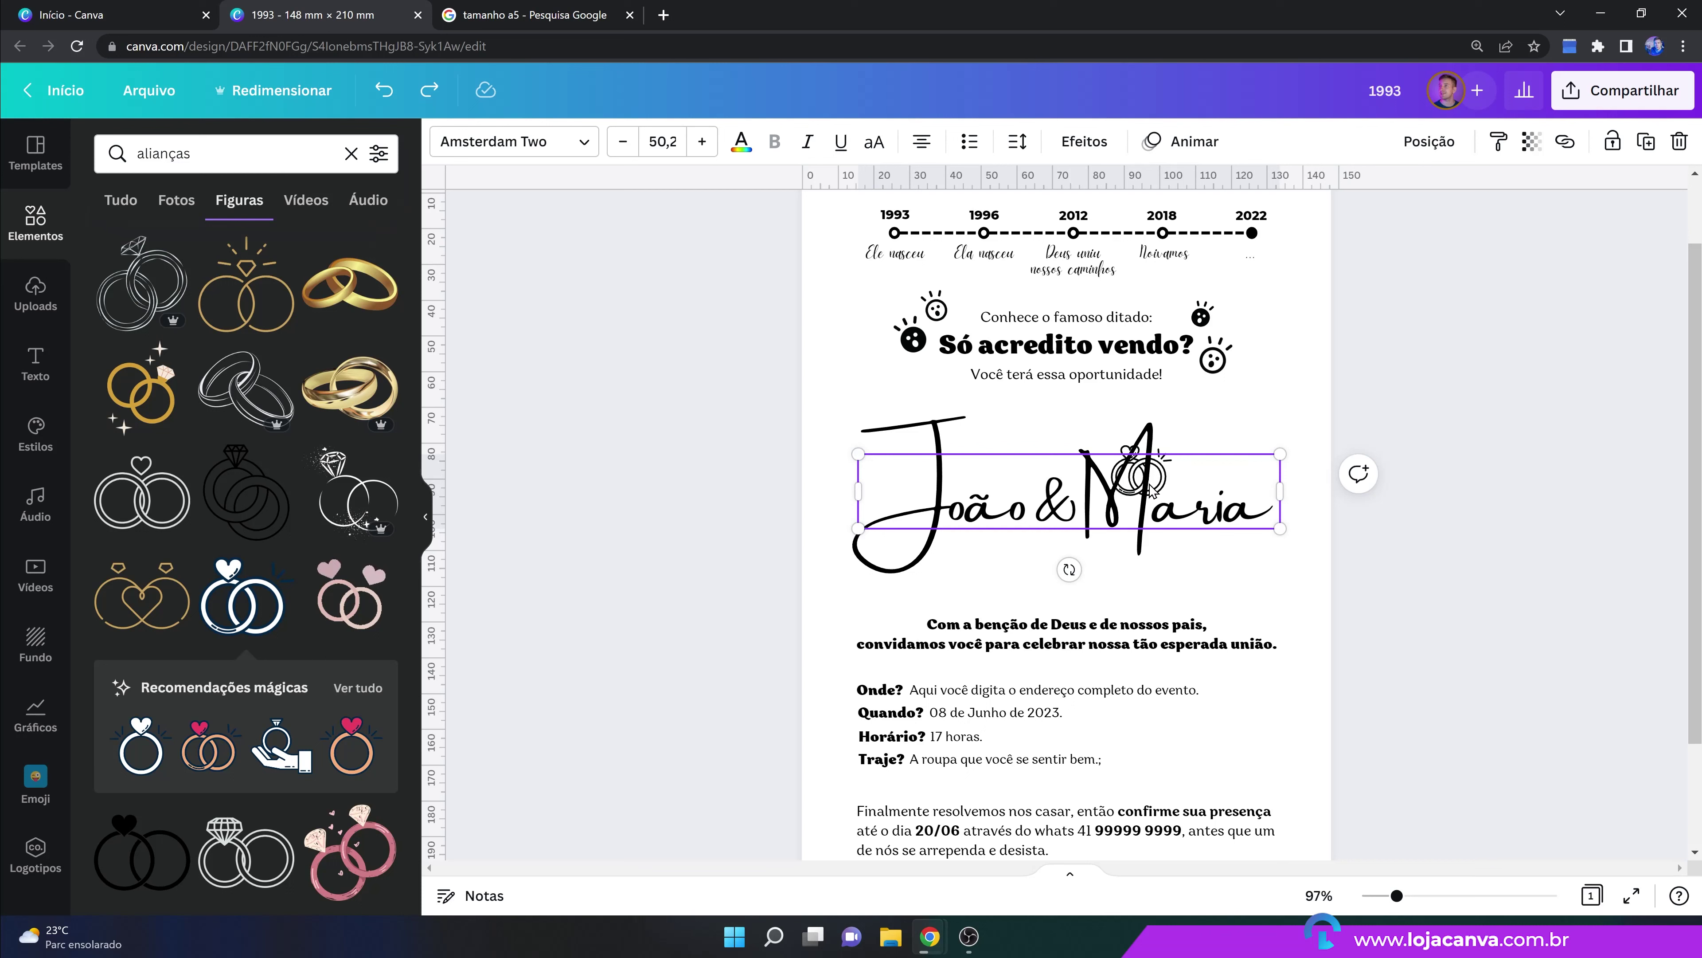
pyautogui.click(1159, 487)
pyautogui.moveTo(1160, 487); pyautogui.dragTo(1288, 463)
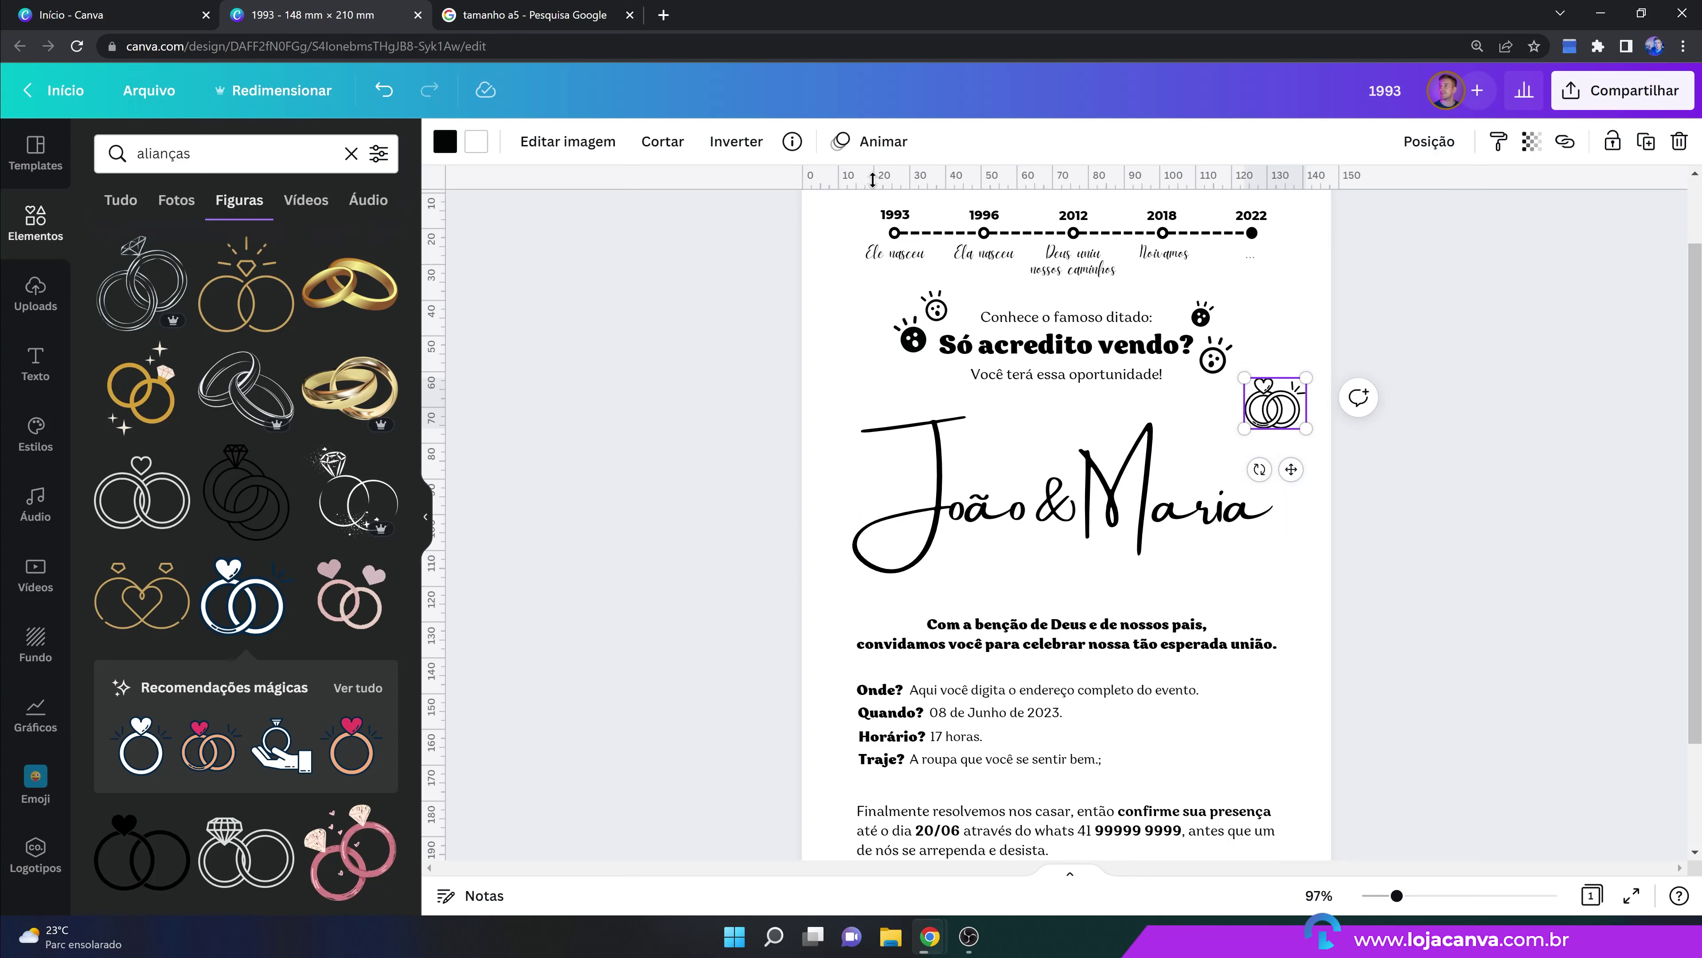
# Flip the rings horizontally, move them above the ampersand between the names, and tilt them about -9°.
pyautogui.click(757, 149)
pyautogui.click(760, 194)
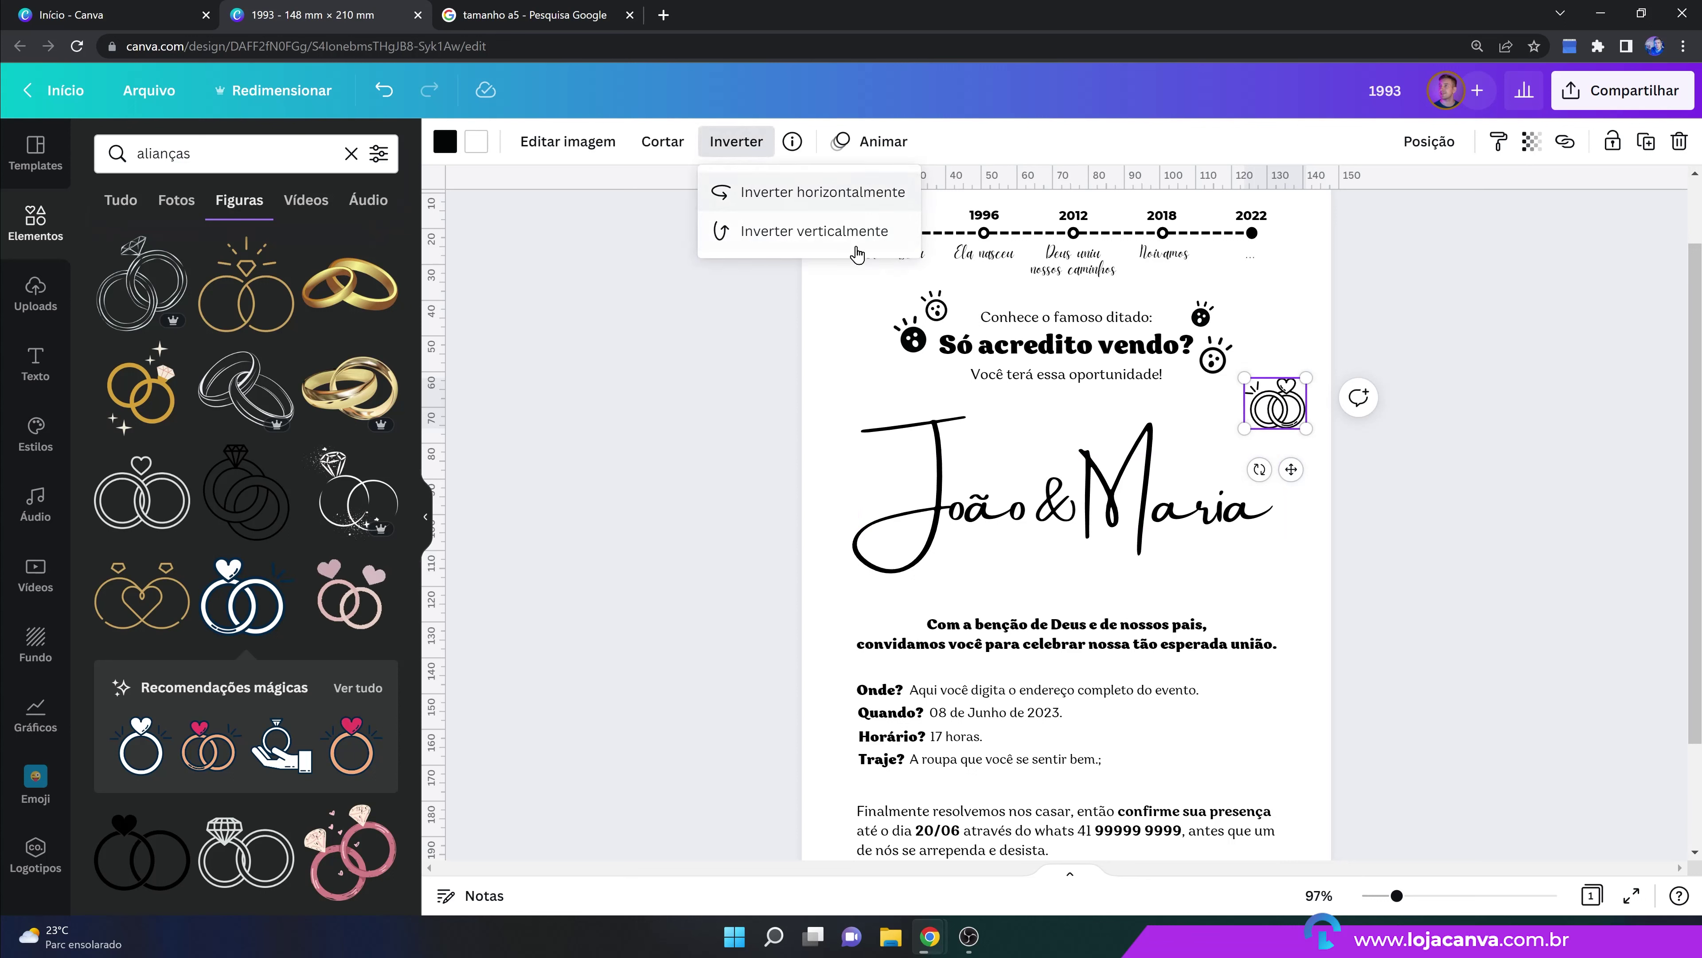
pyautogui.moveTo(1291, 469); pyautogui.dragTo(1057, 502)
pyautogui.click(1050, 518)
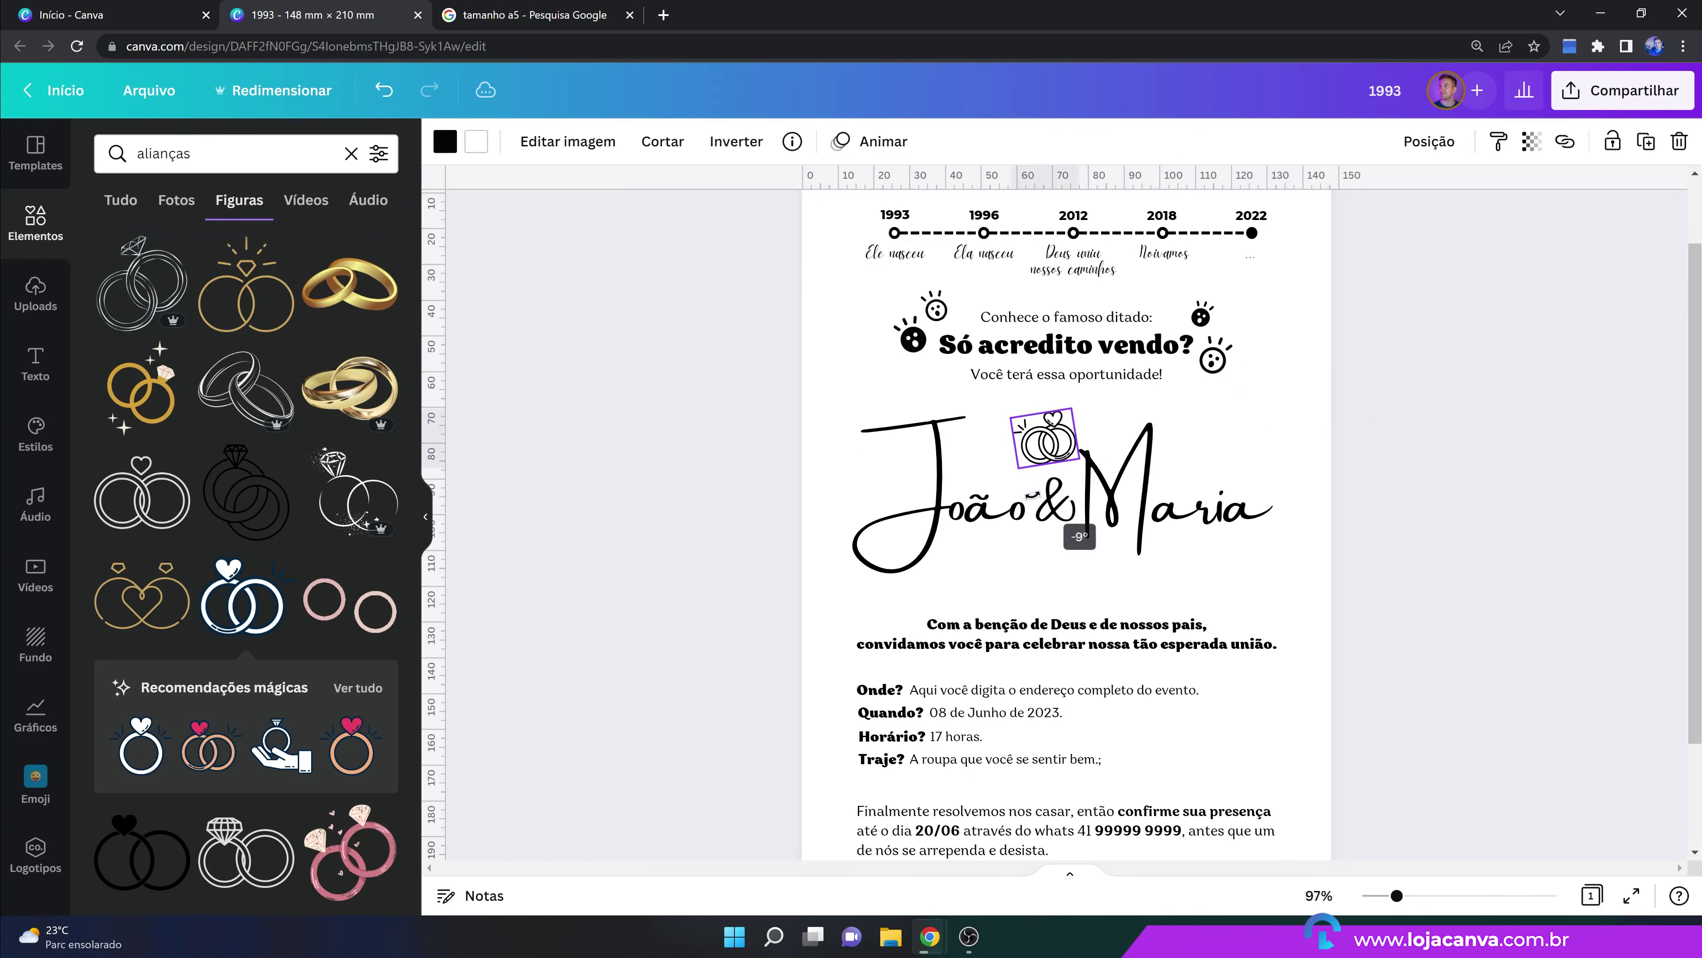
# Nudge the rings slightly left so they sit between the "J" and "M" above the ampersand.
pyautogui.click(1051, 456)
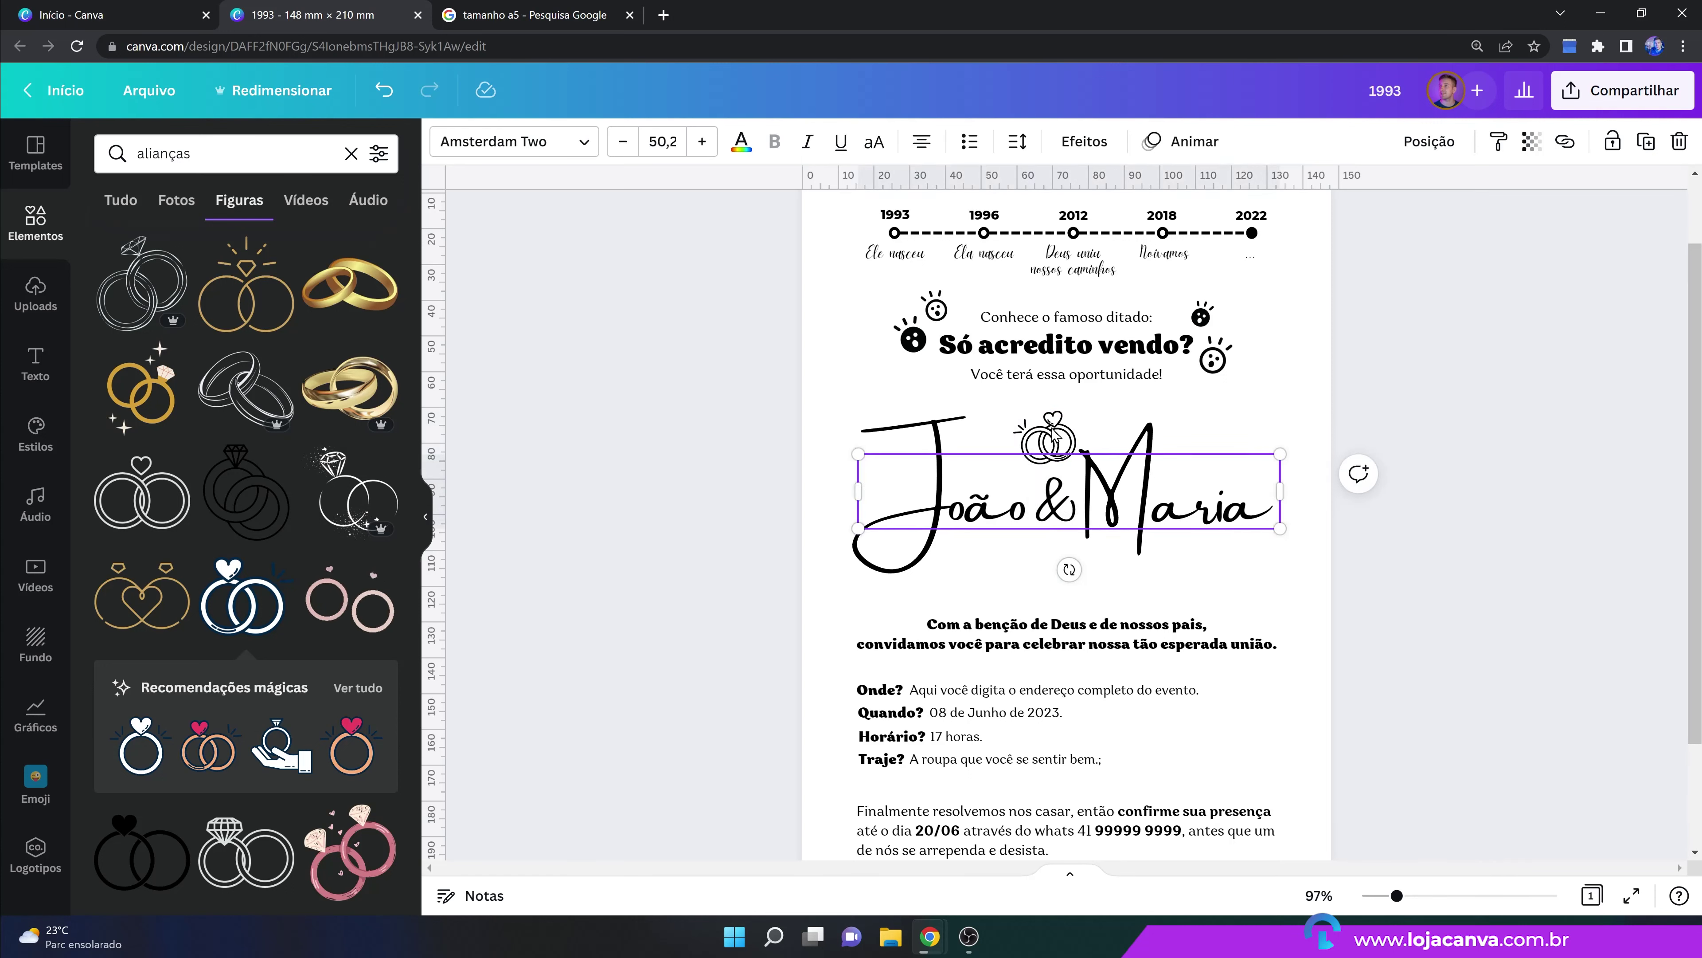
pyautogui.click(1050, 463)
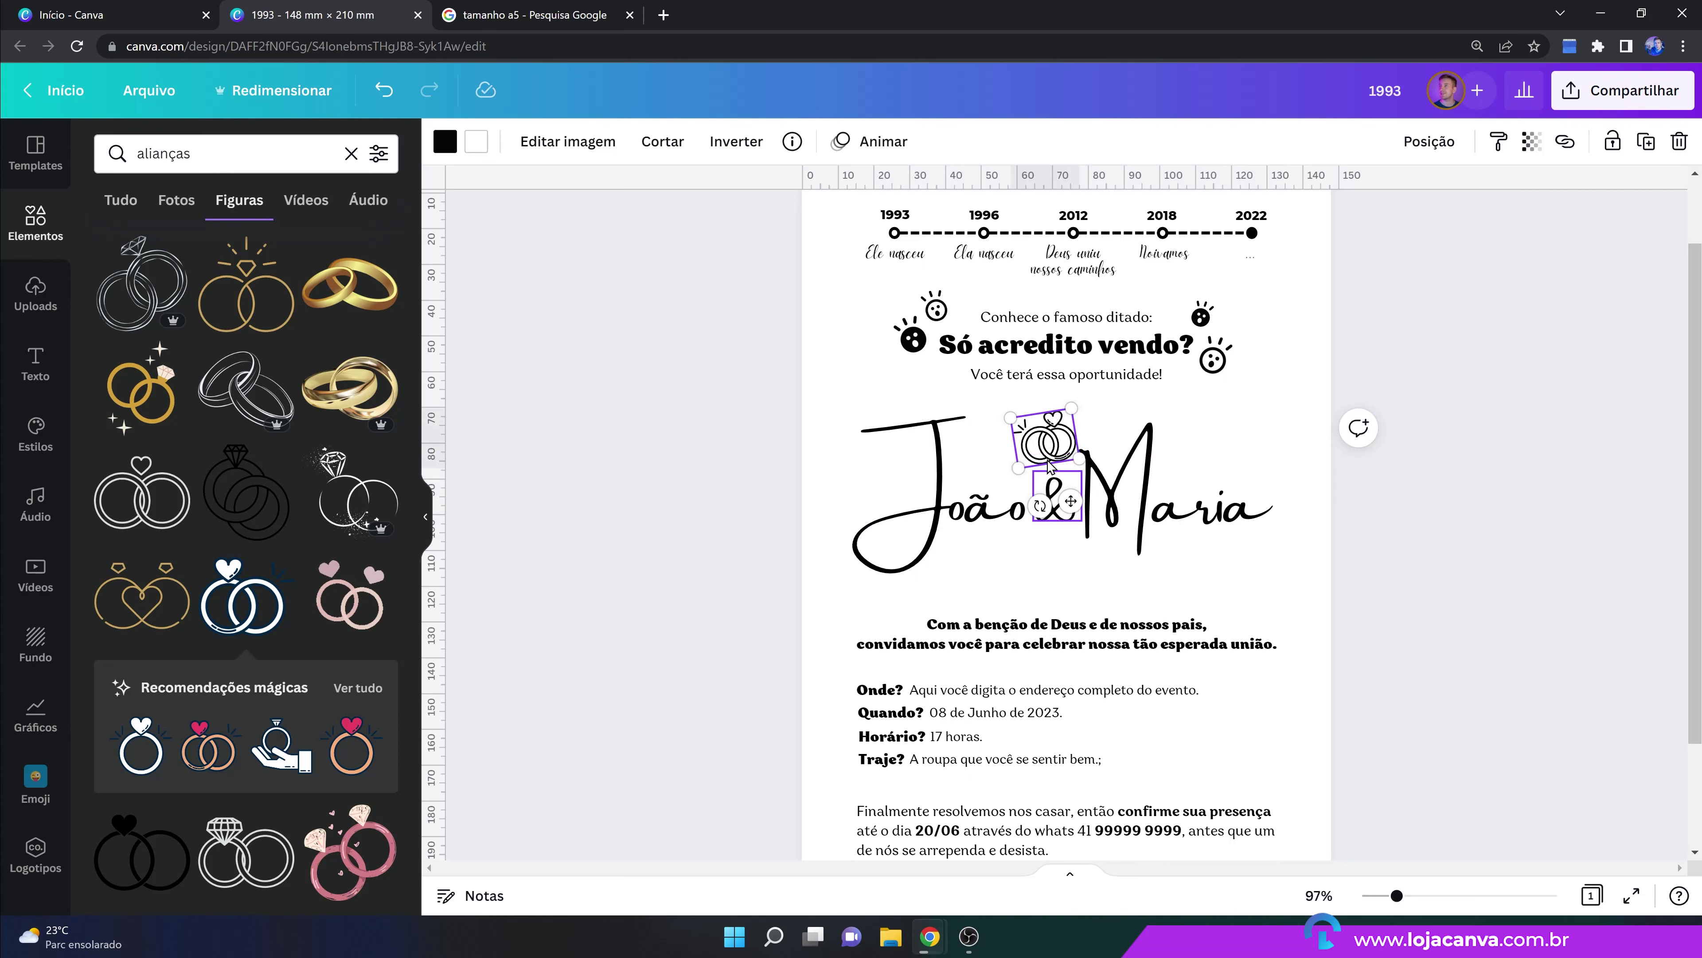
pyautogui.moveTo(1071, 501); pyautogui.dragTo(1059, 499)
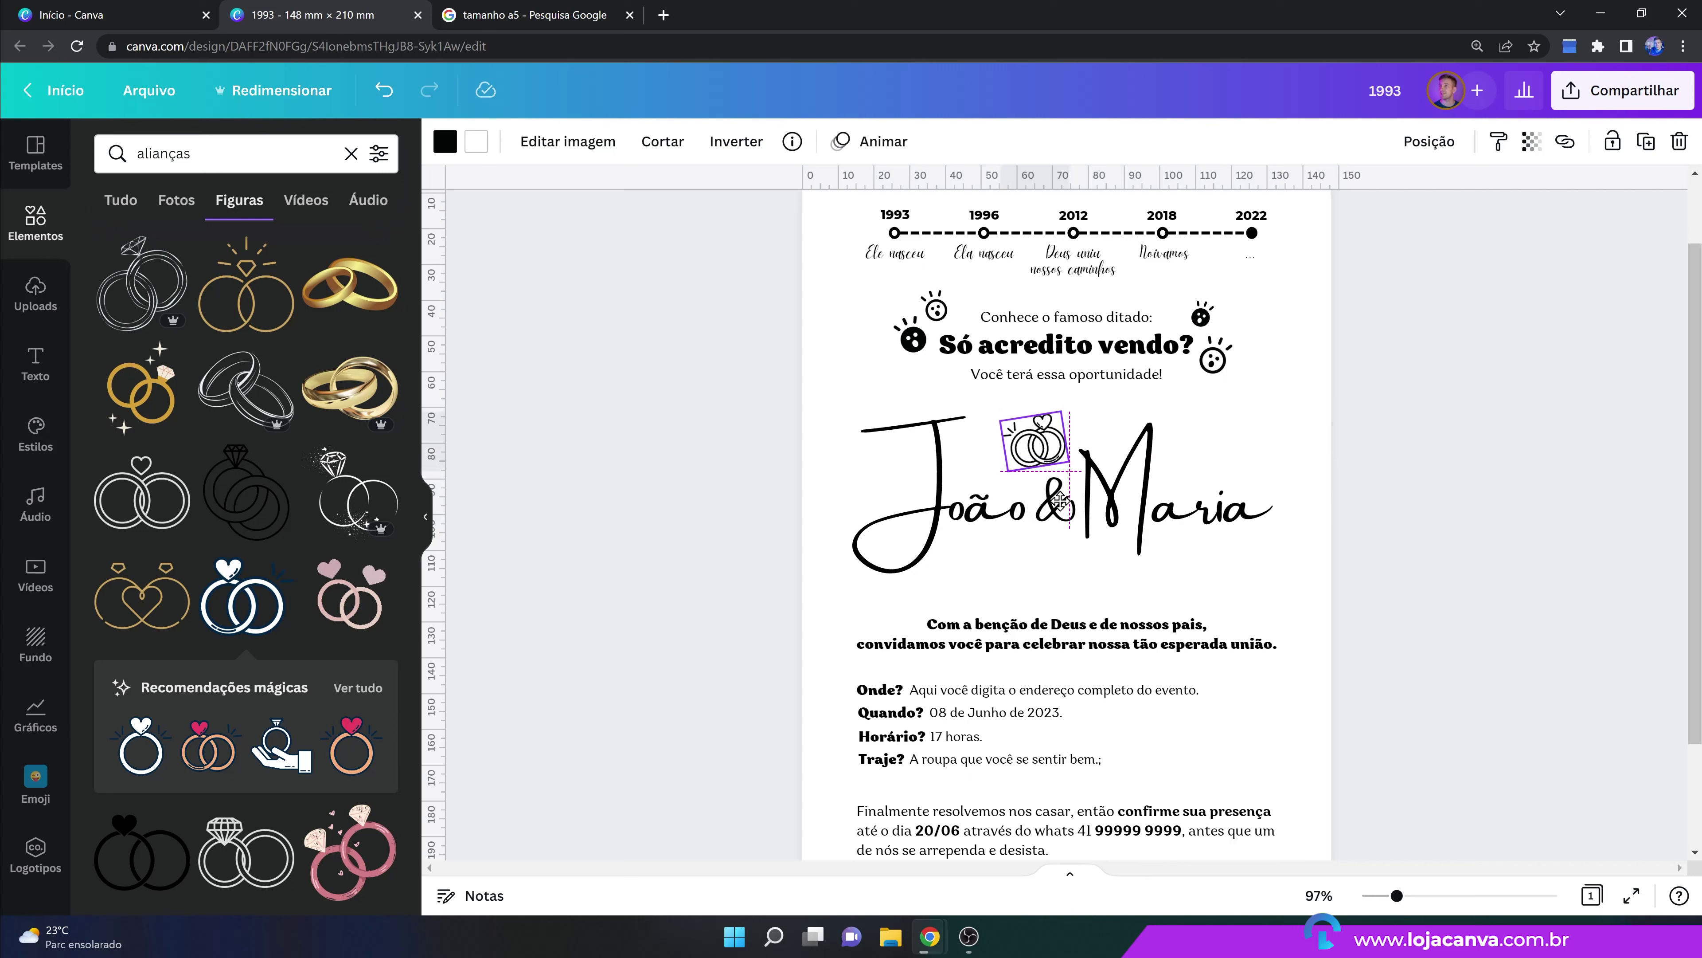
pyautogui.moveTo(1060, 500); pyautogui.dragTo(1063, 496)
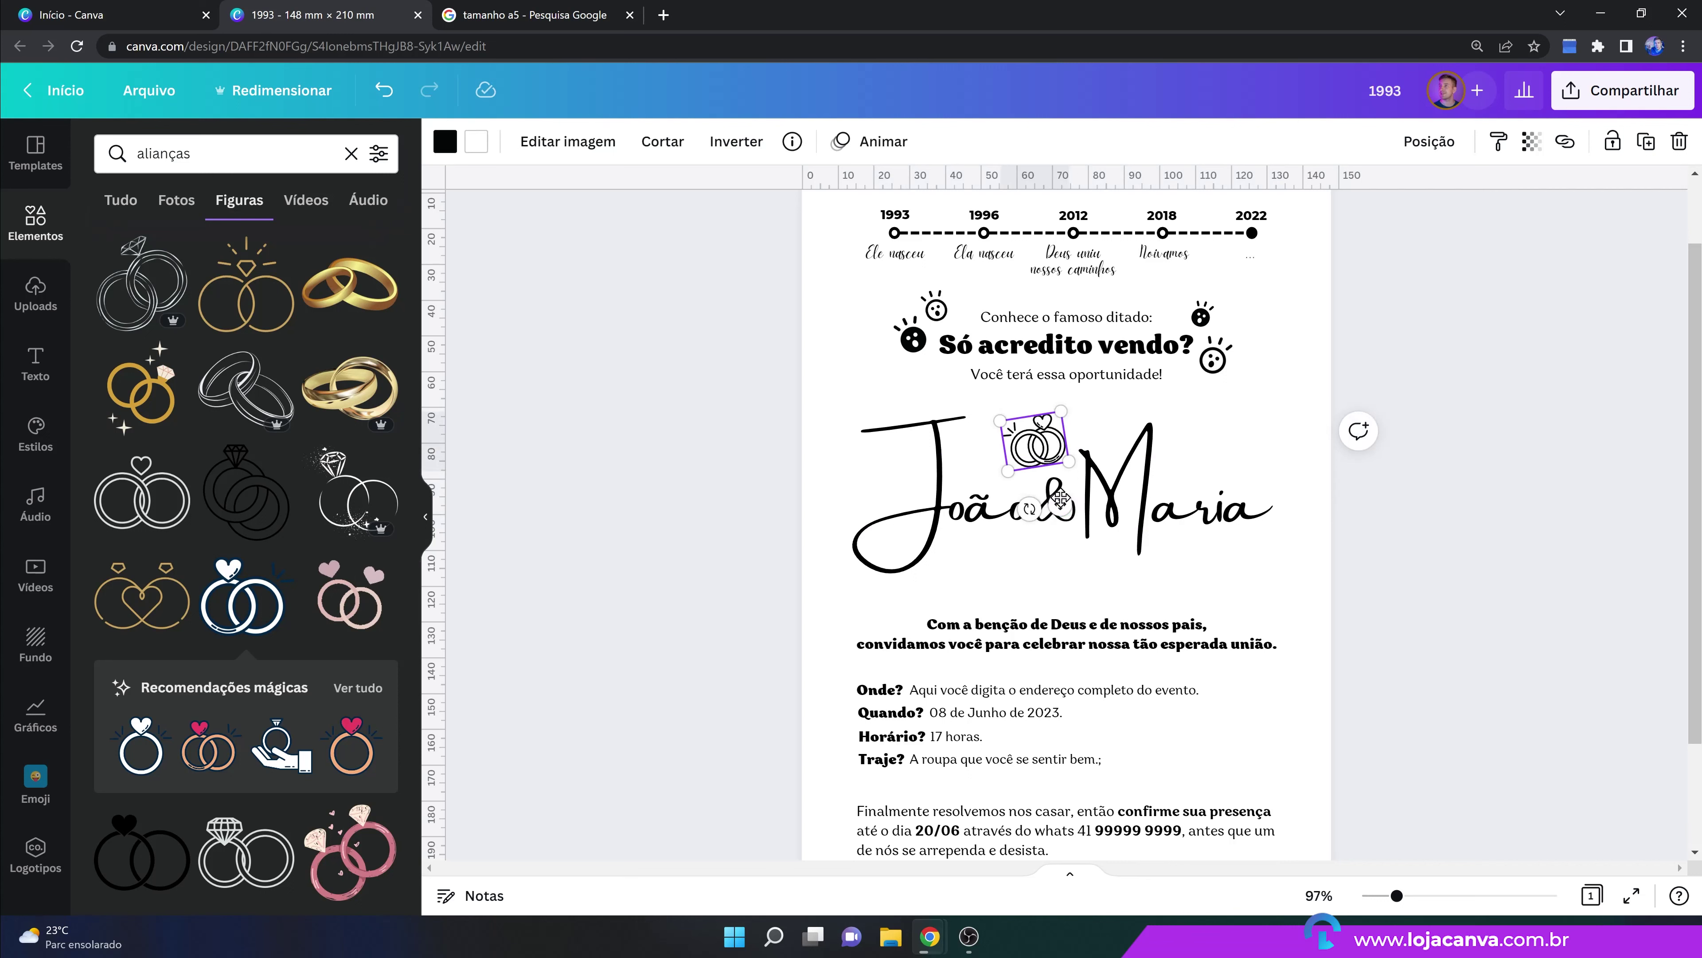
# Search the graphics for "corações", add the solid white hand-drawn heart to the page, and recolour it black.
pyautogui.click(246, 153)
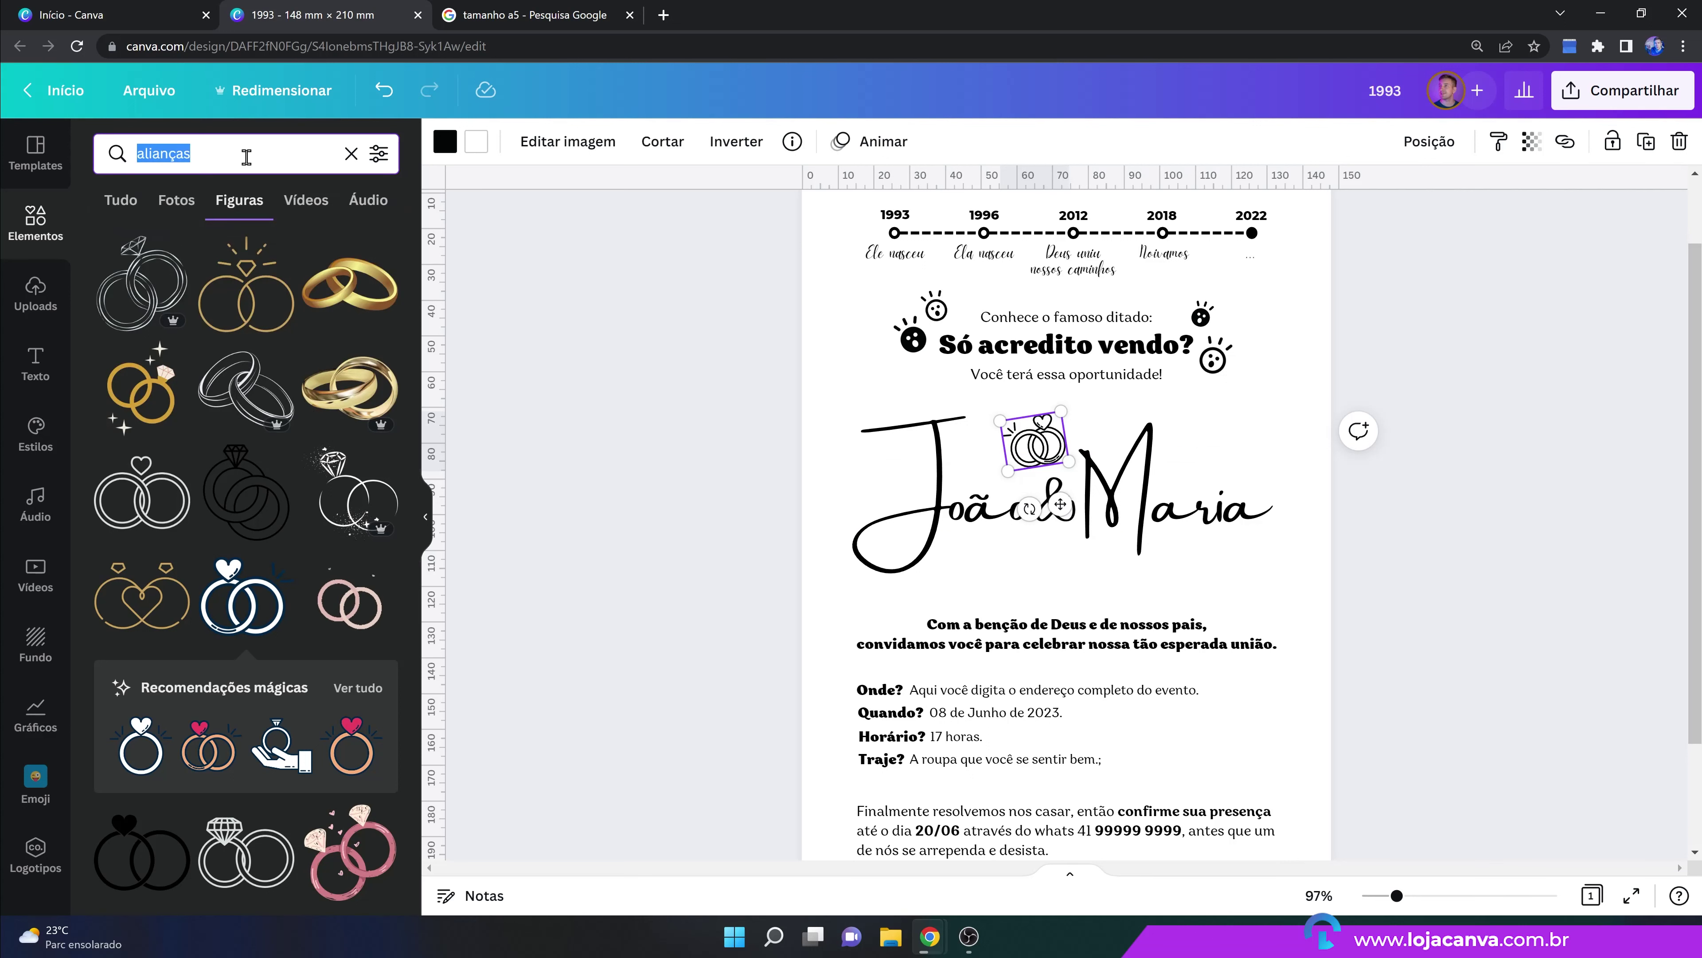
pyautogui.write('coraç~i')
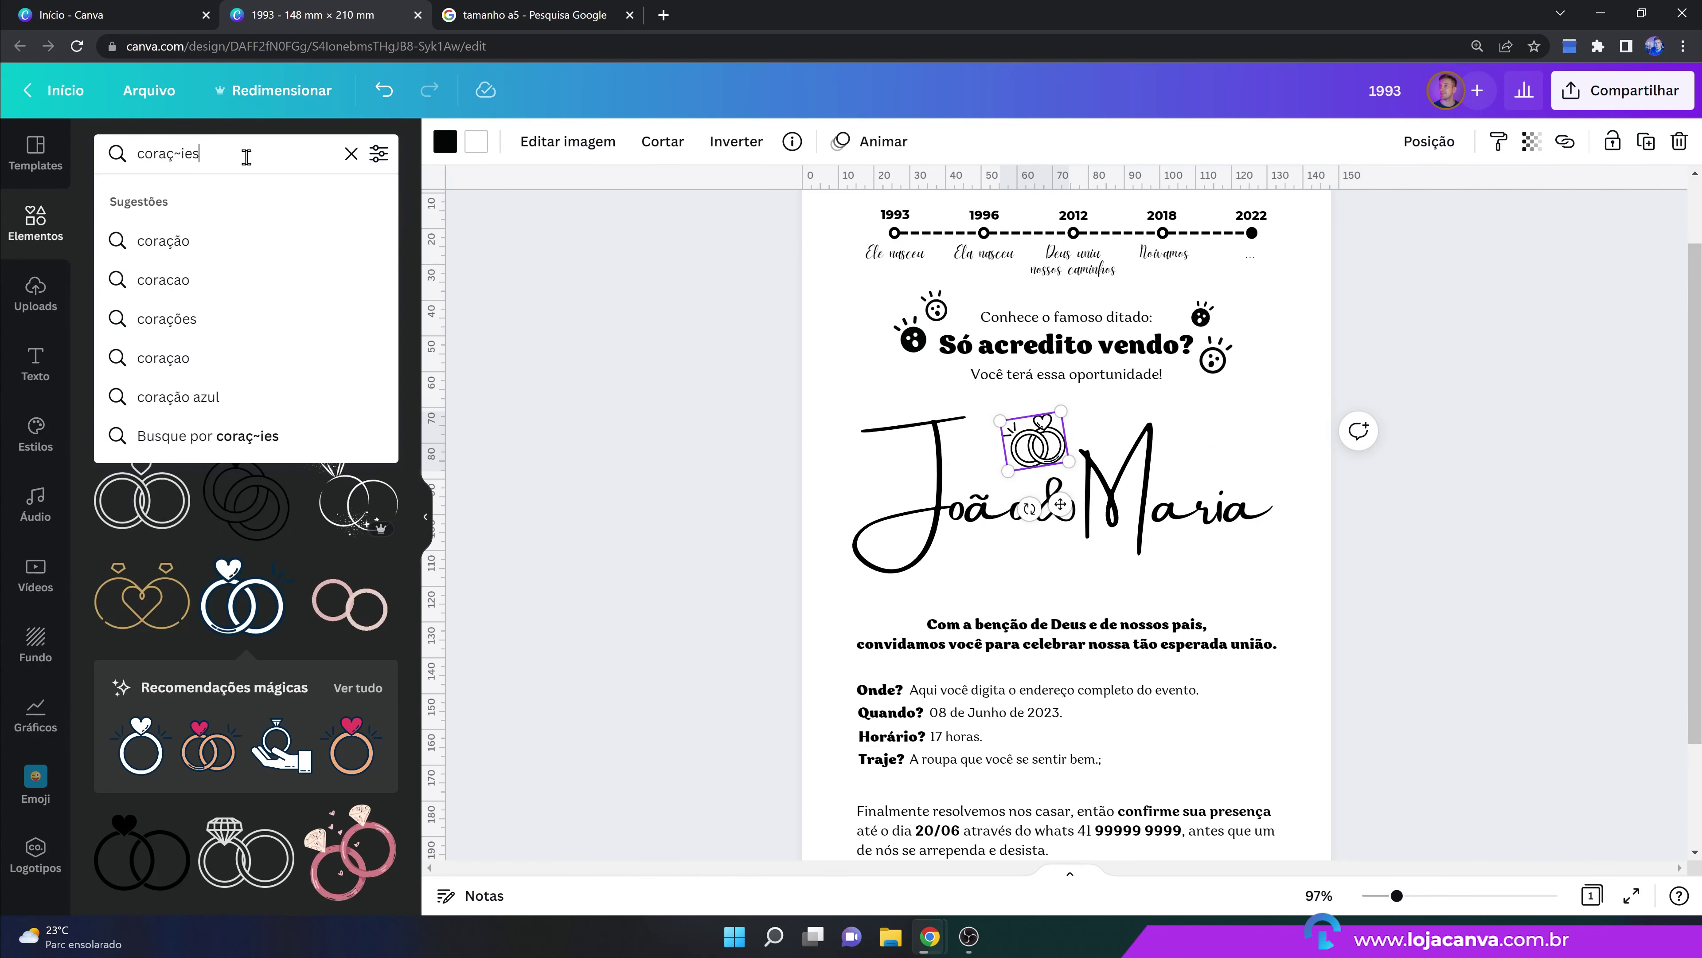
pyautogui.click(263, 318)
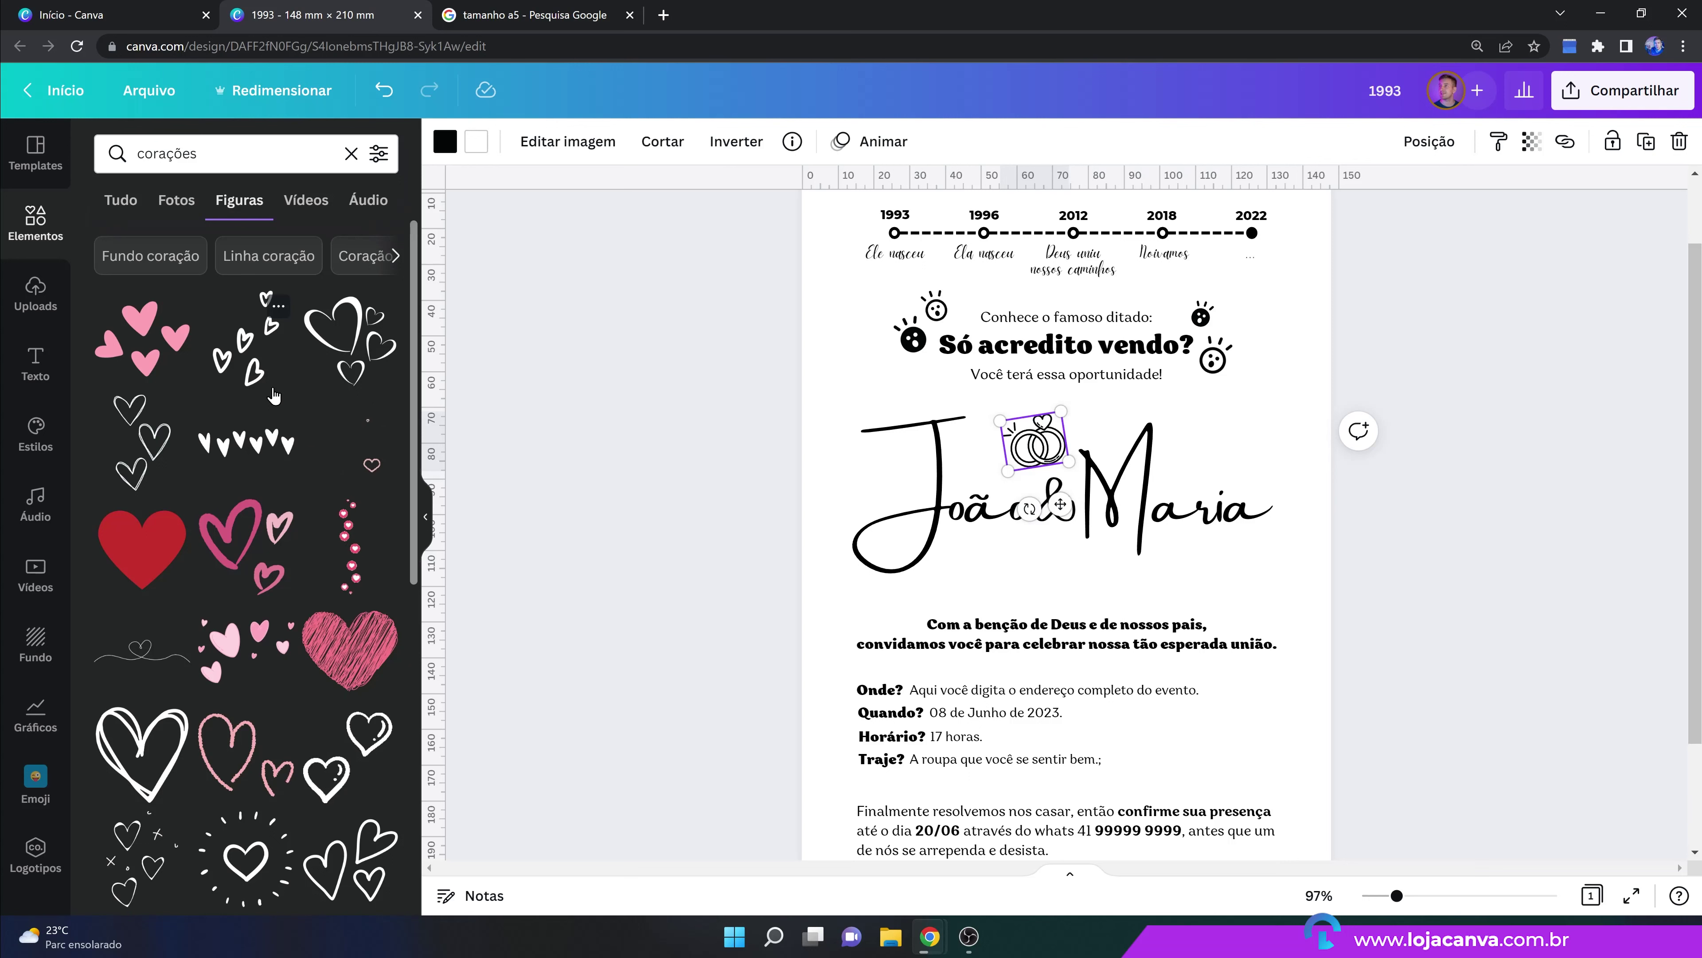
pyautogui.scroll(-10, 234, 682)
pyautogui.click(234, 682)
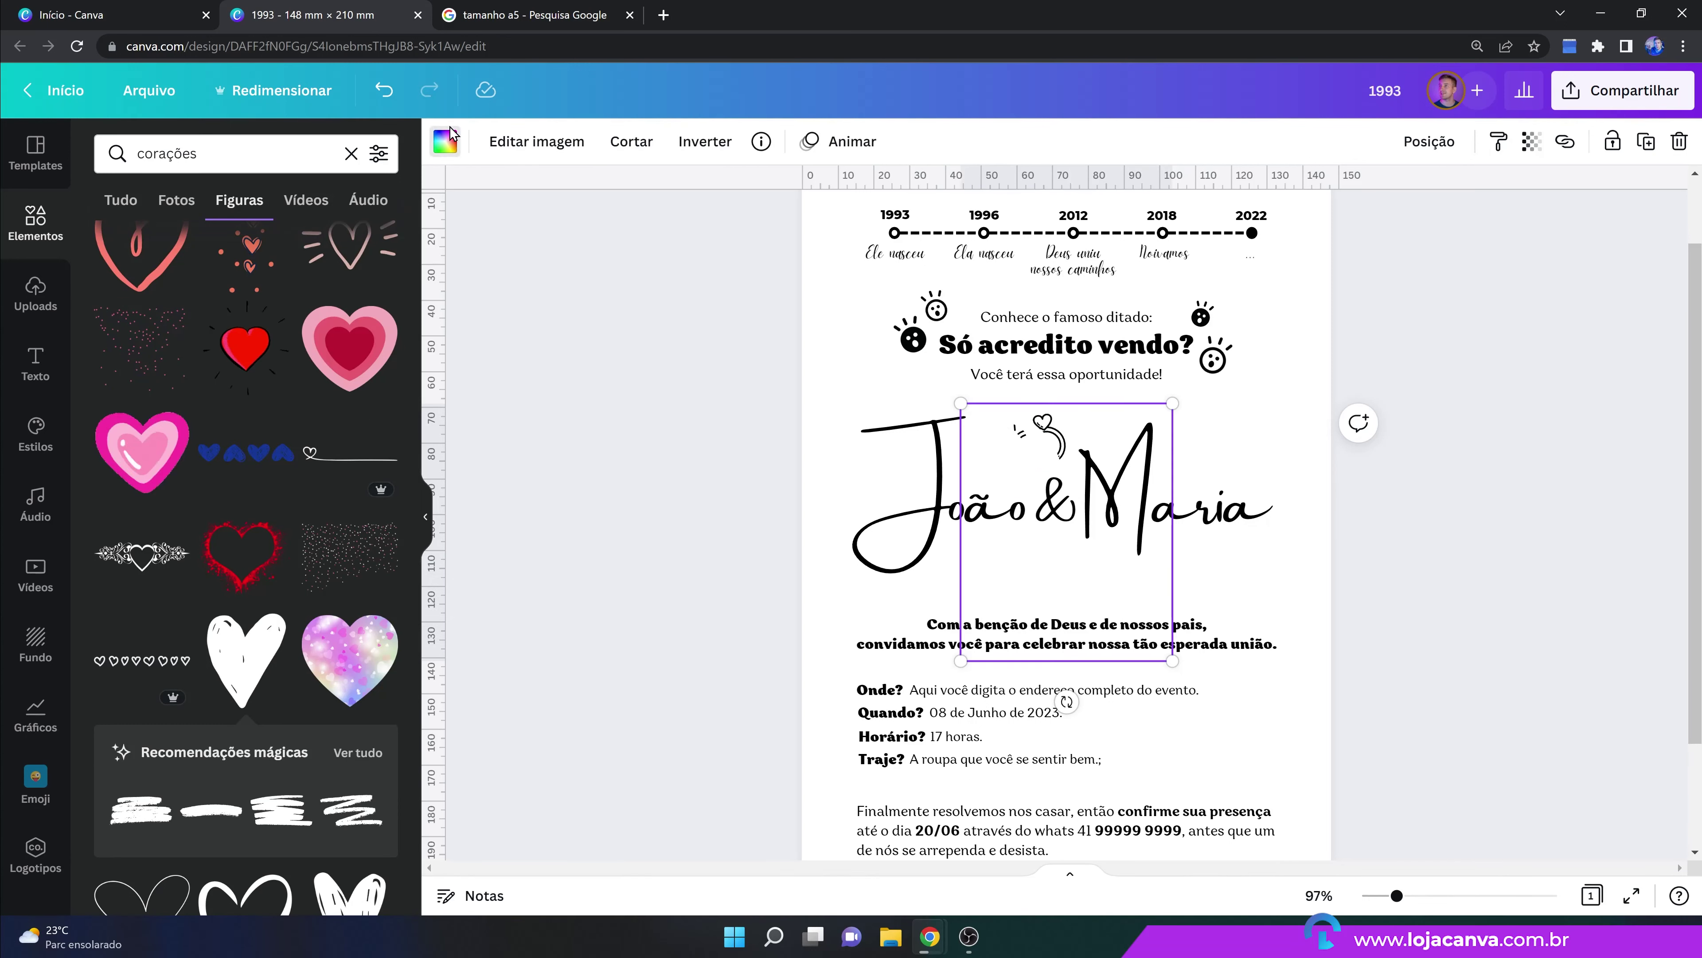
pyautogui.click(445, 143)
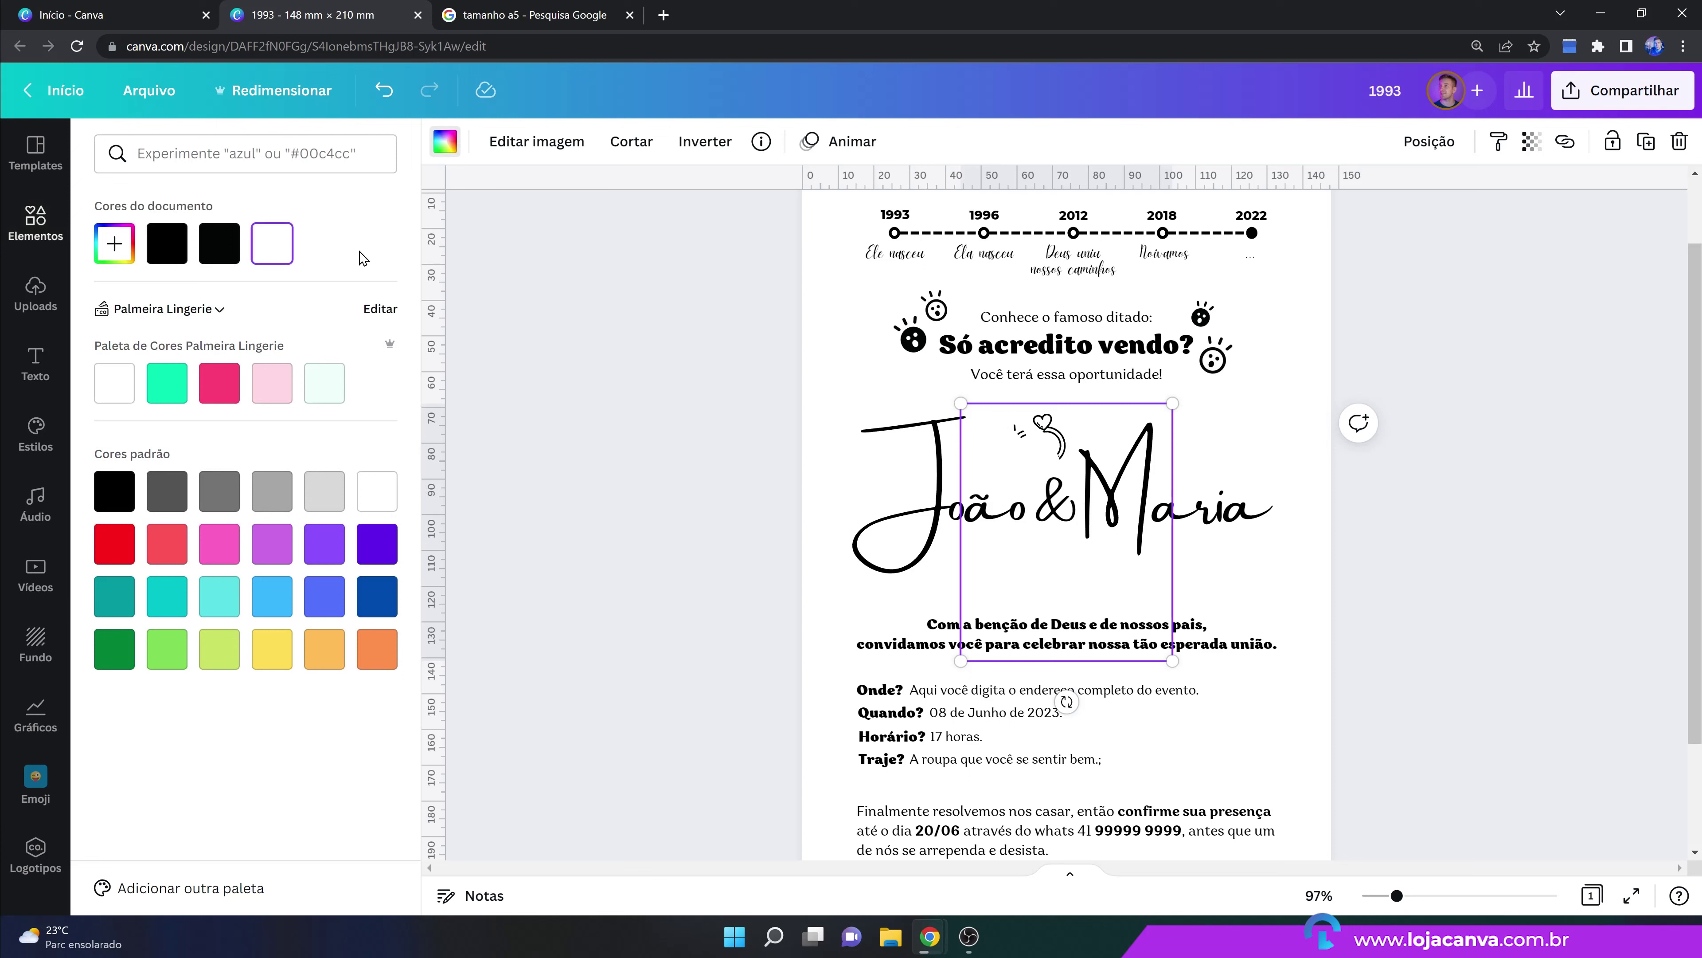
pyautogui.click(178, 250)
# Shrink the black heart to a small accent, tilt it, and place it below the rings, just above the end of "João".
pyautogui.moveTo(1171, 403); pyautogui.dragTo(1006, 504)
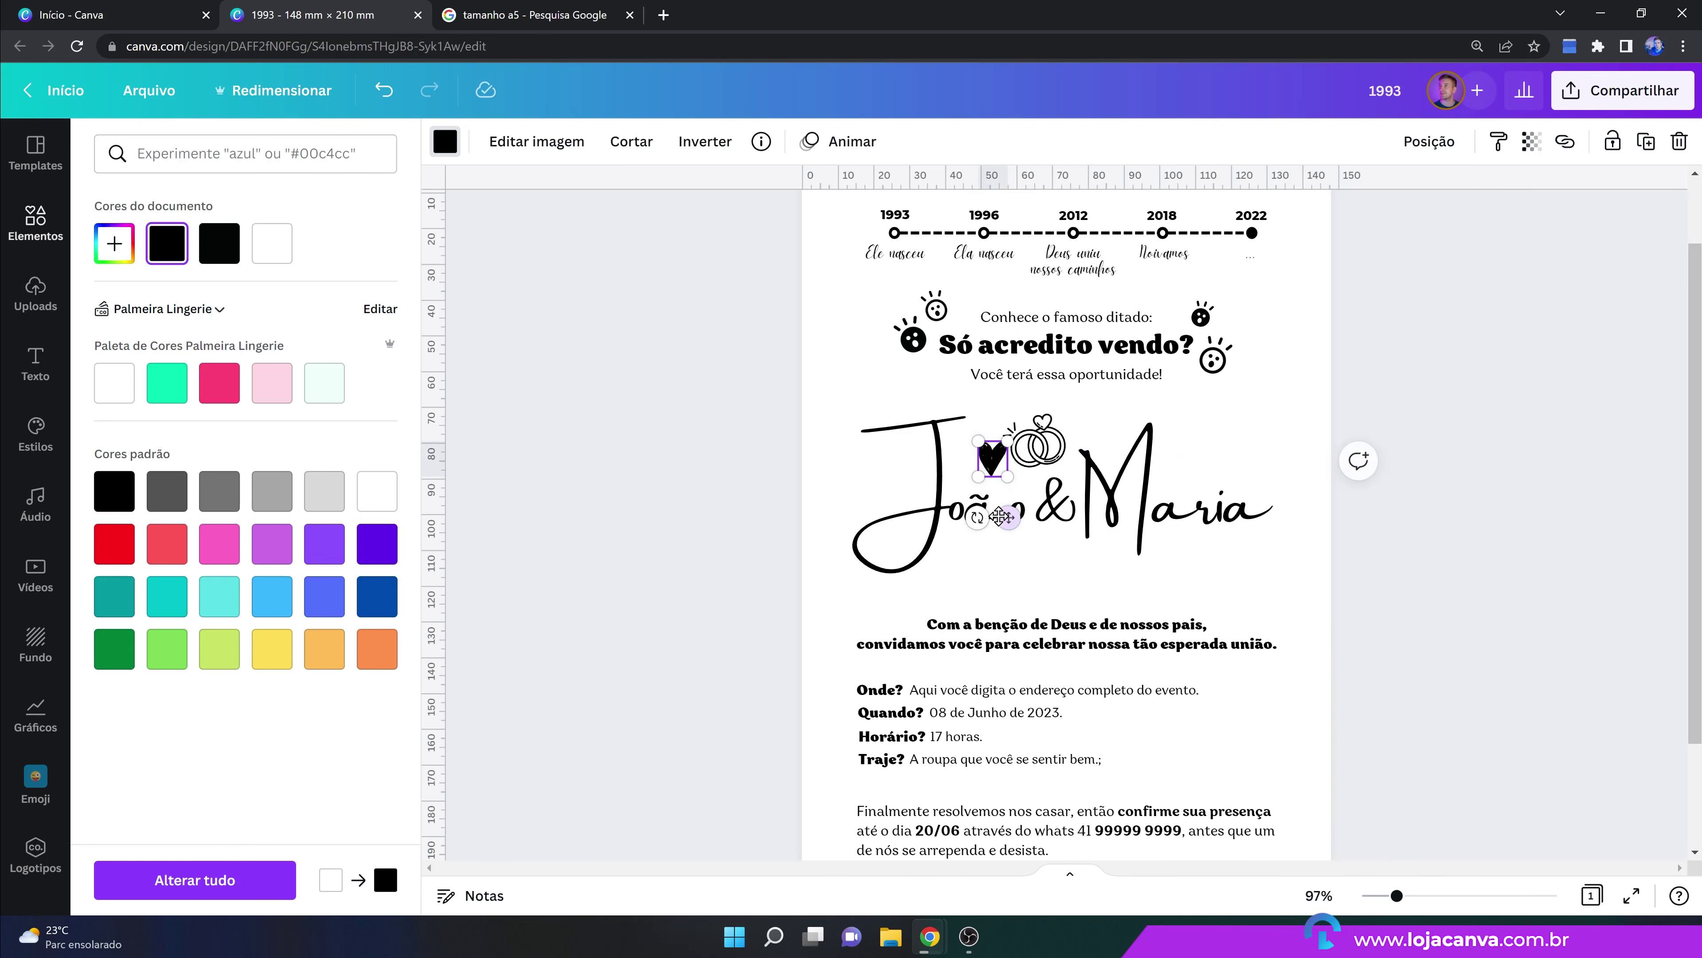
pyautogui.moveTo(973, 441); pyautogui.dragTo(985, 450)
pyautogui.moveTo(990, 514); pyautogui.dragTo(1051, 505)
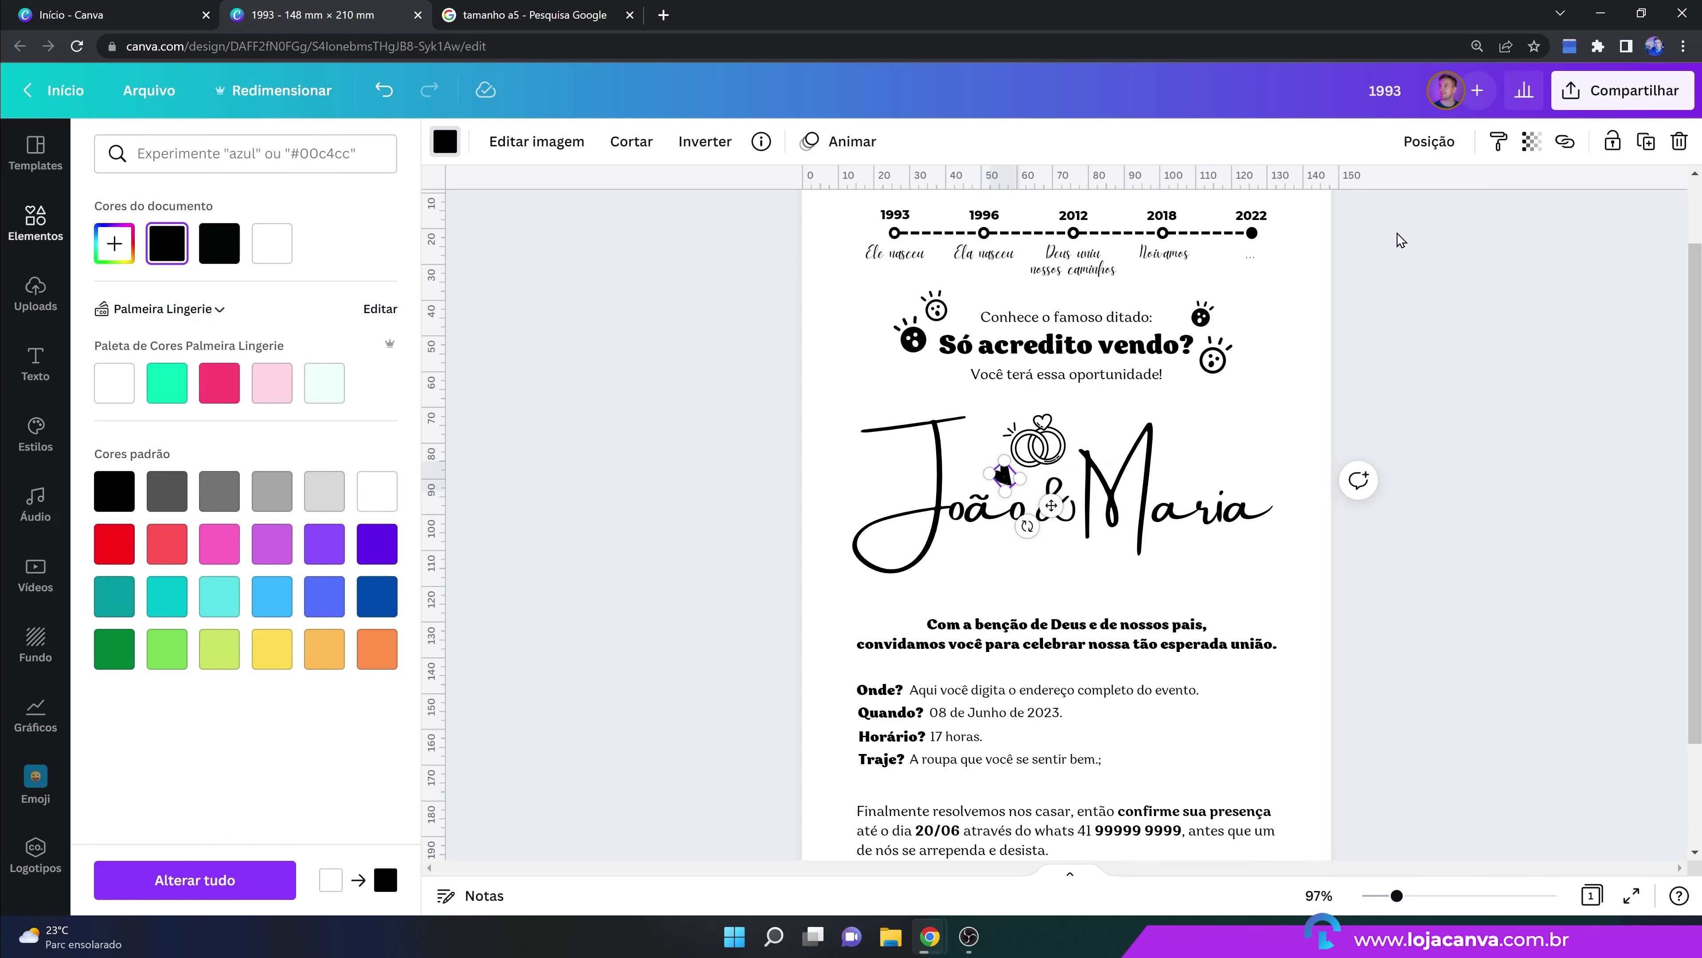
# Duplicate the small heart and place the copy beside the rings, above the start of "Maria".
pyautogui.click(1646, 141)
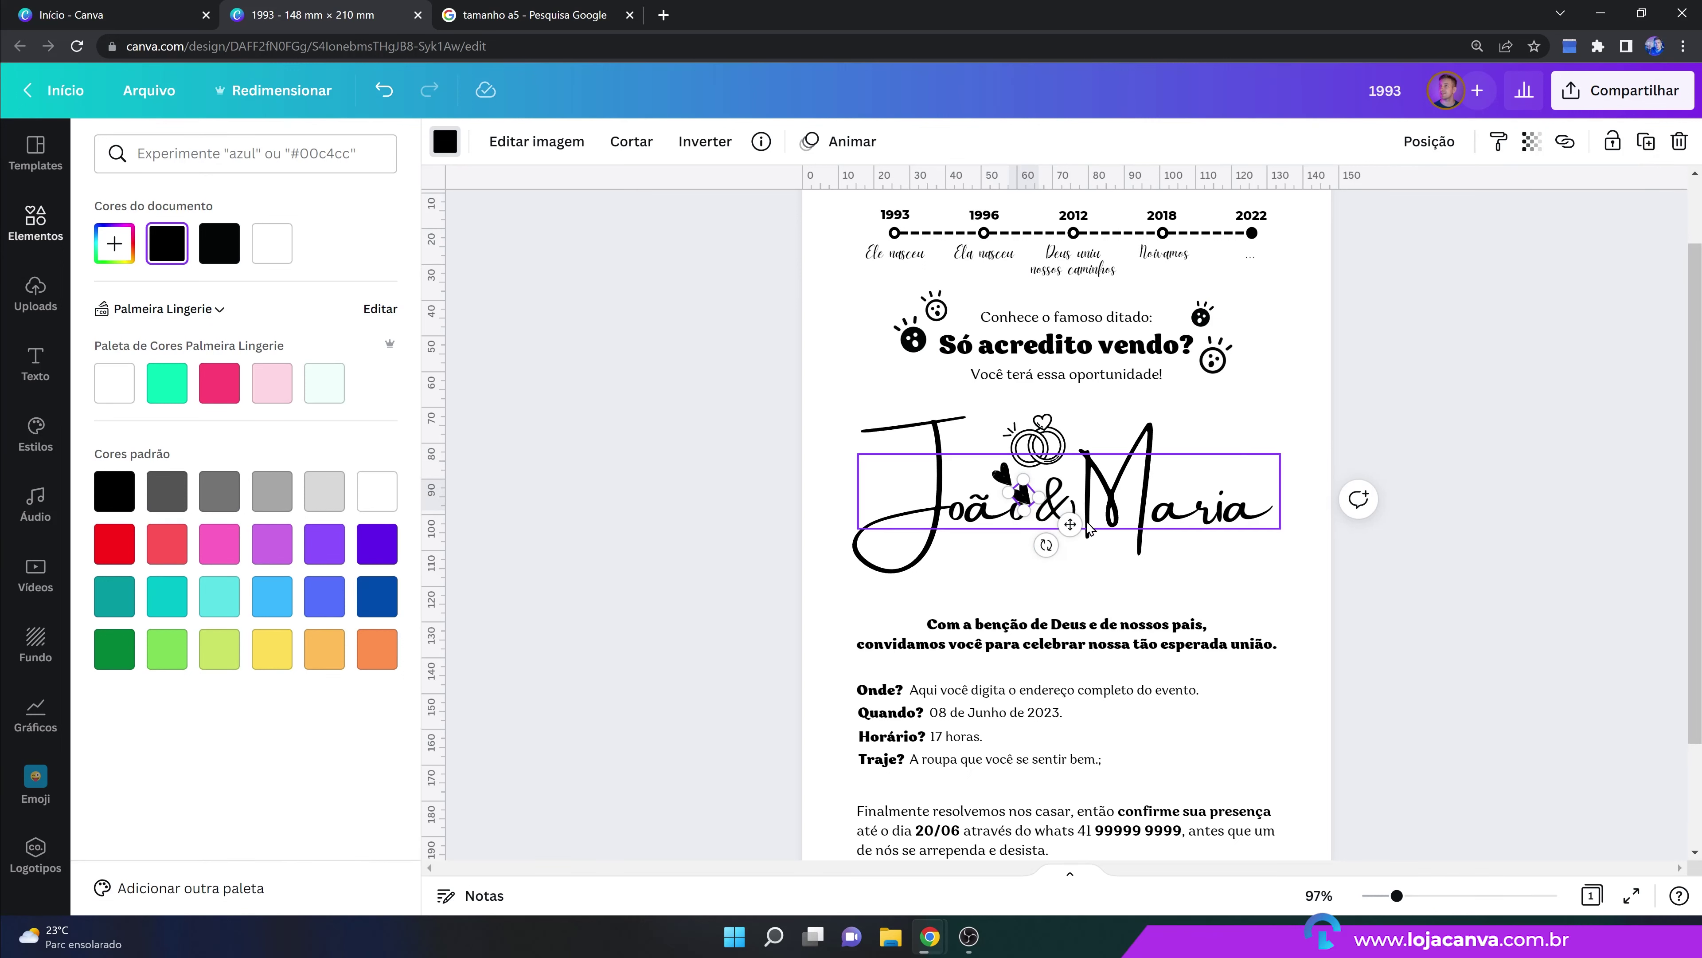
pyautogui.moveTo(1070, 523); pyautogui.dragTo(1019, 493)
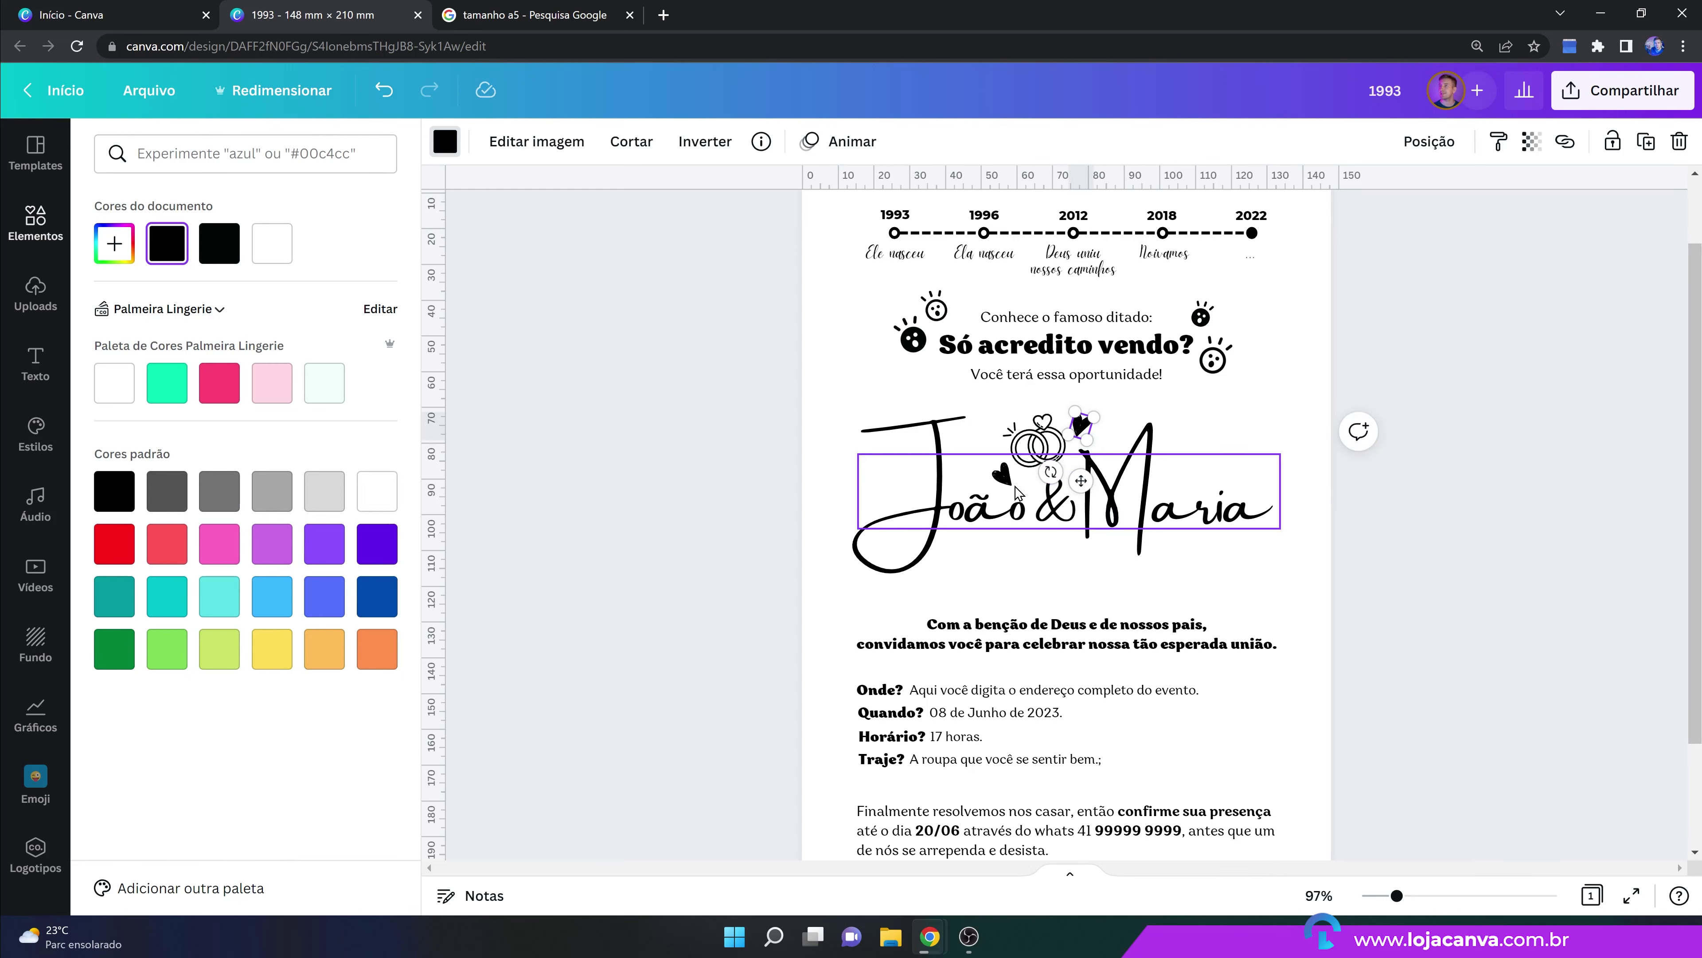
pyautogui.click(1004, 474)
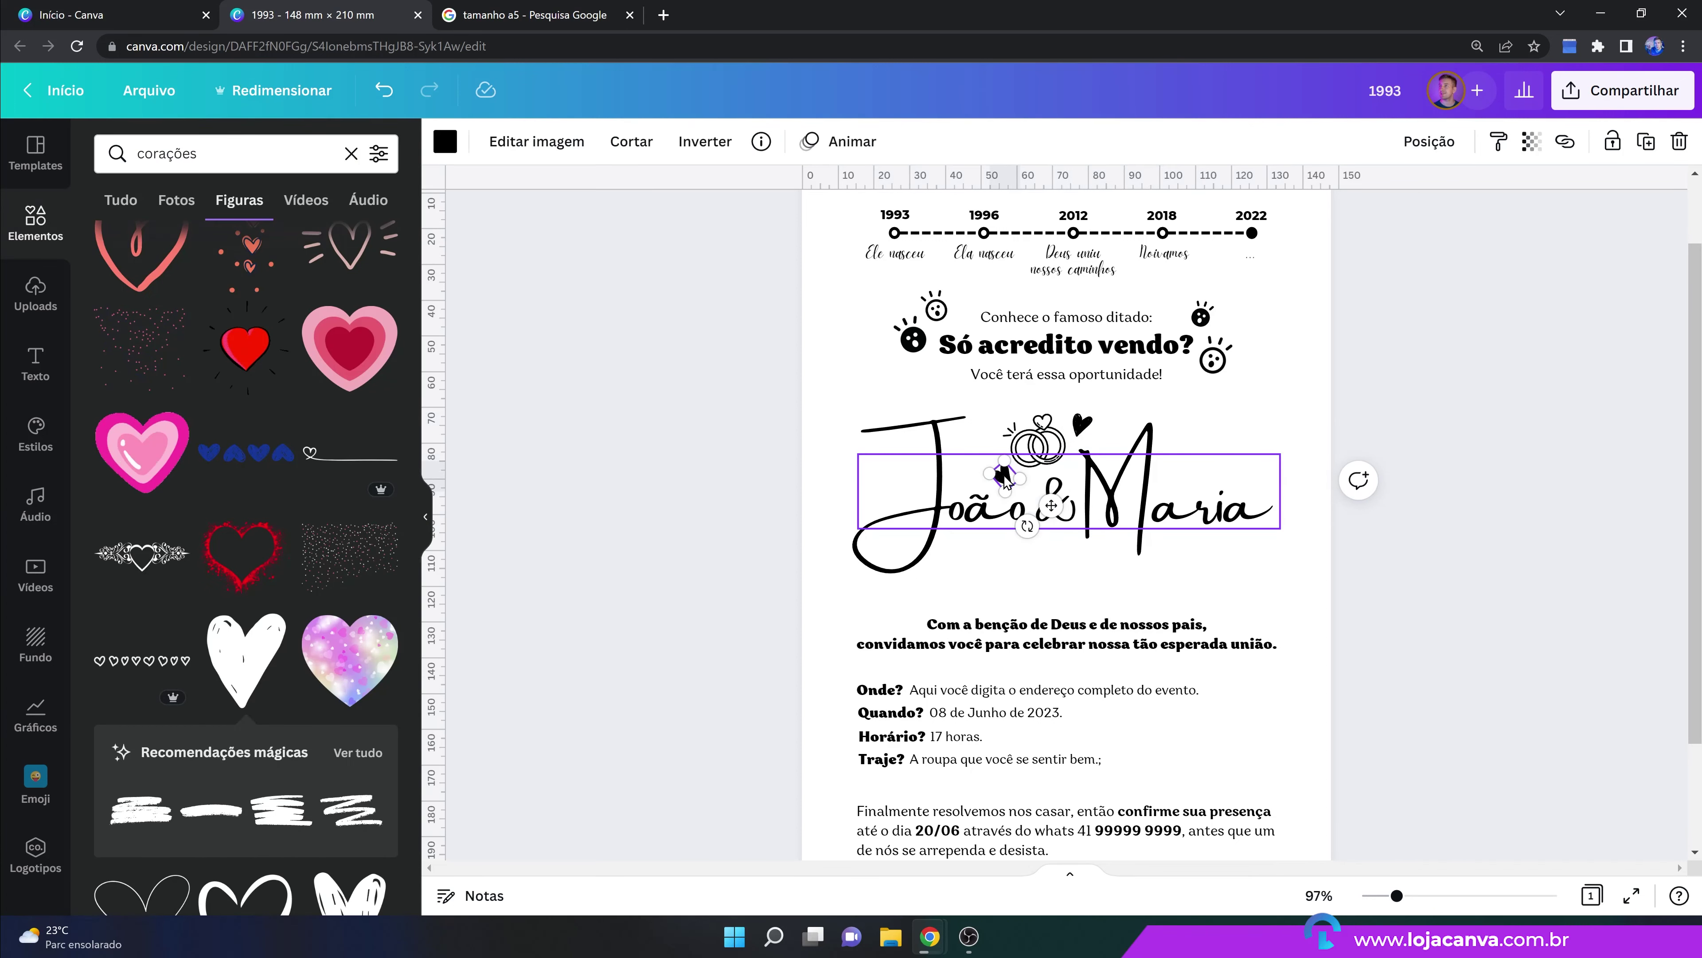
pyautogui.click(1510, 562)
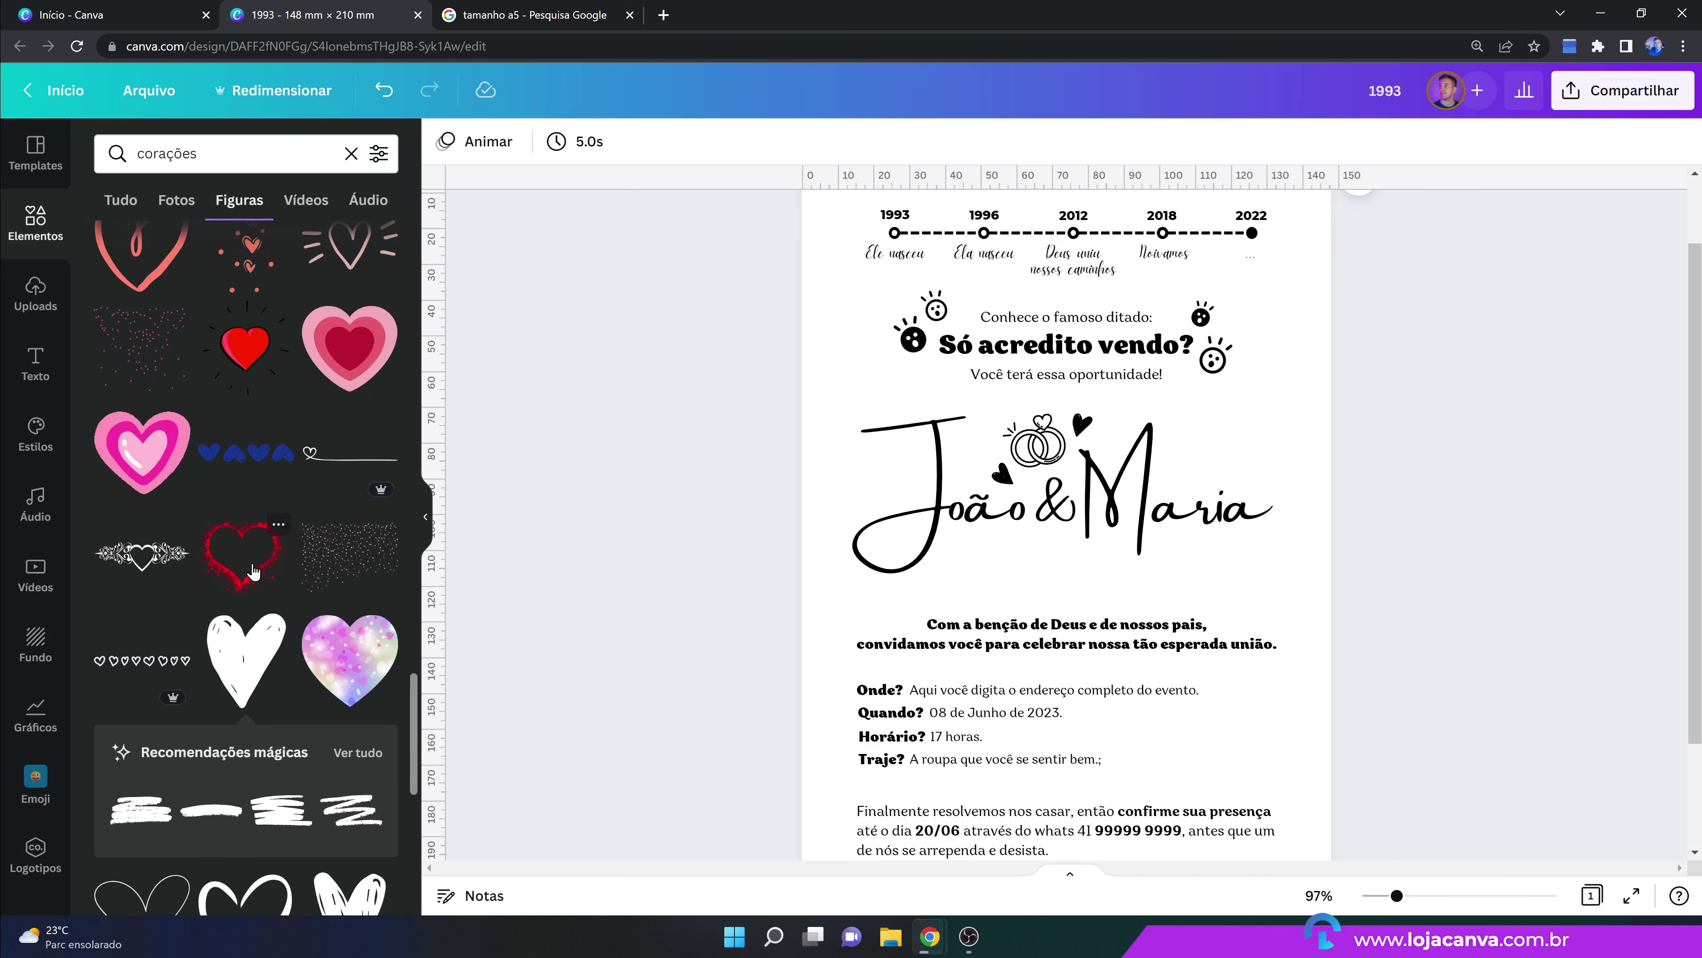
# Search the graphics for "flecha coração" and add the solid heart flanked by two arrows.
pyautogui.click(245, 155)
pyautogui.doubleClick(245, 159)
pyautogui.write('flecha coração')
pyautogui.press('Return')
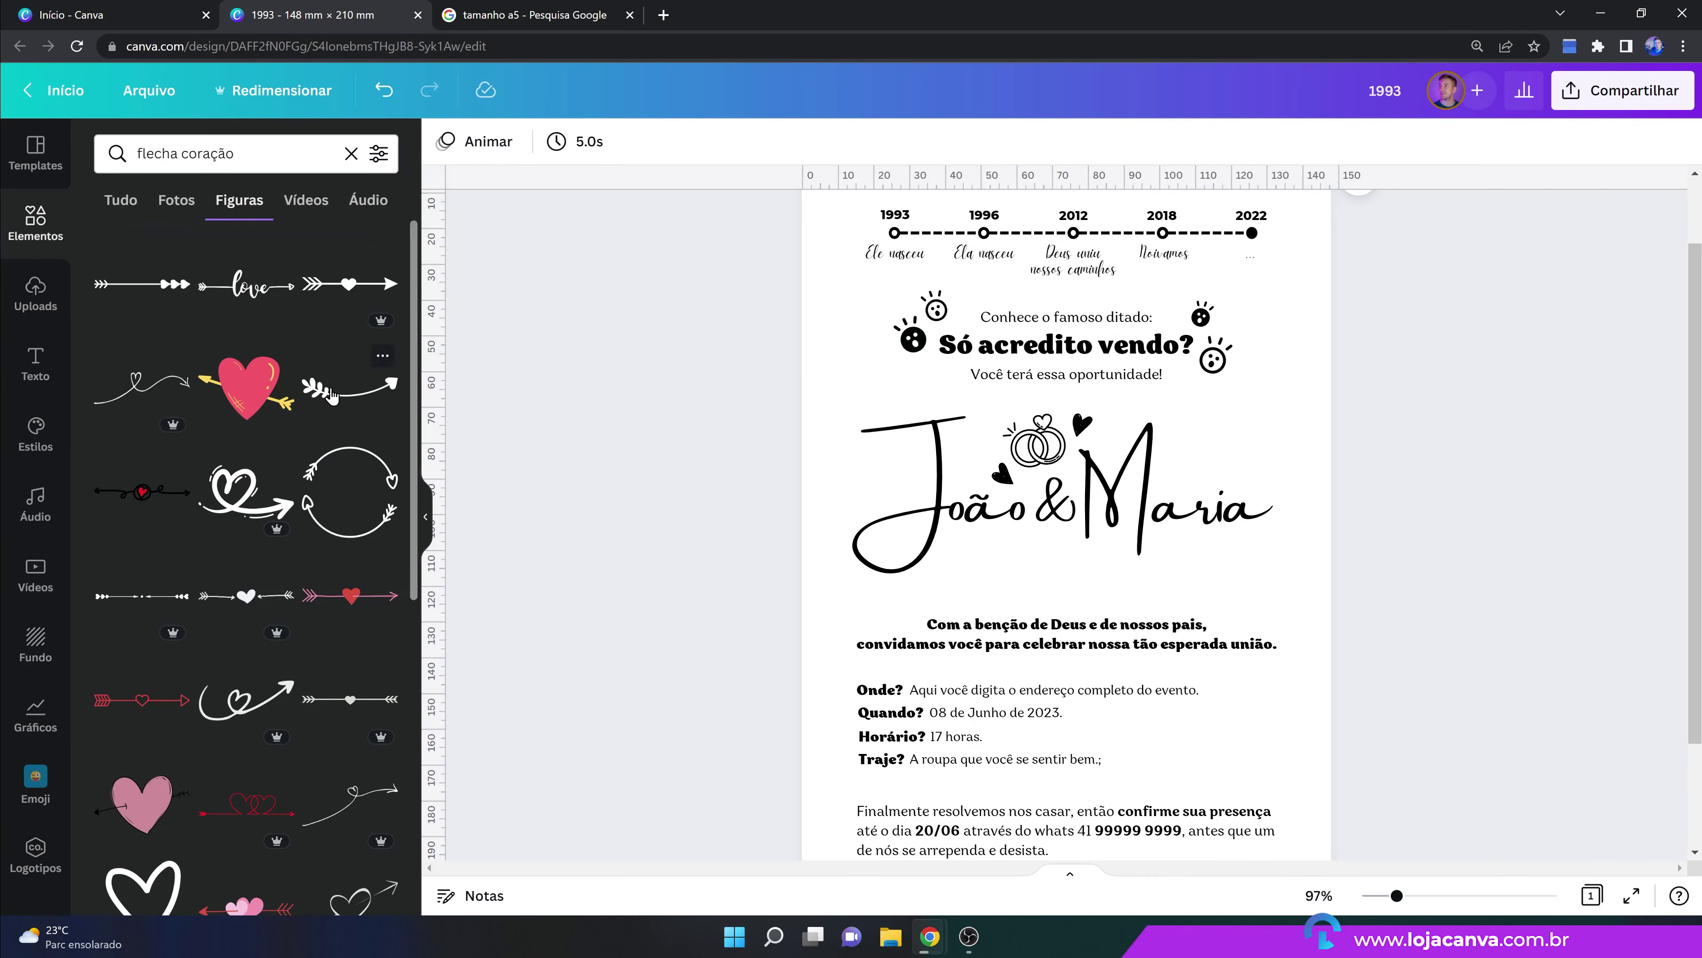
pyautogui.scroll(-5, 336, 396)
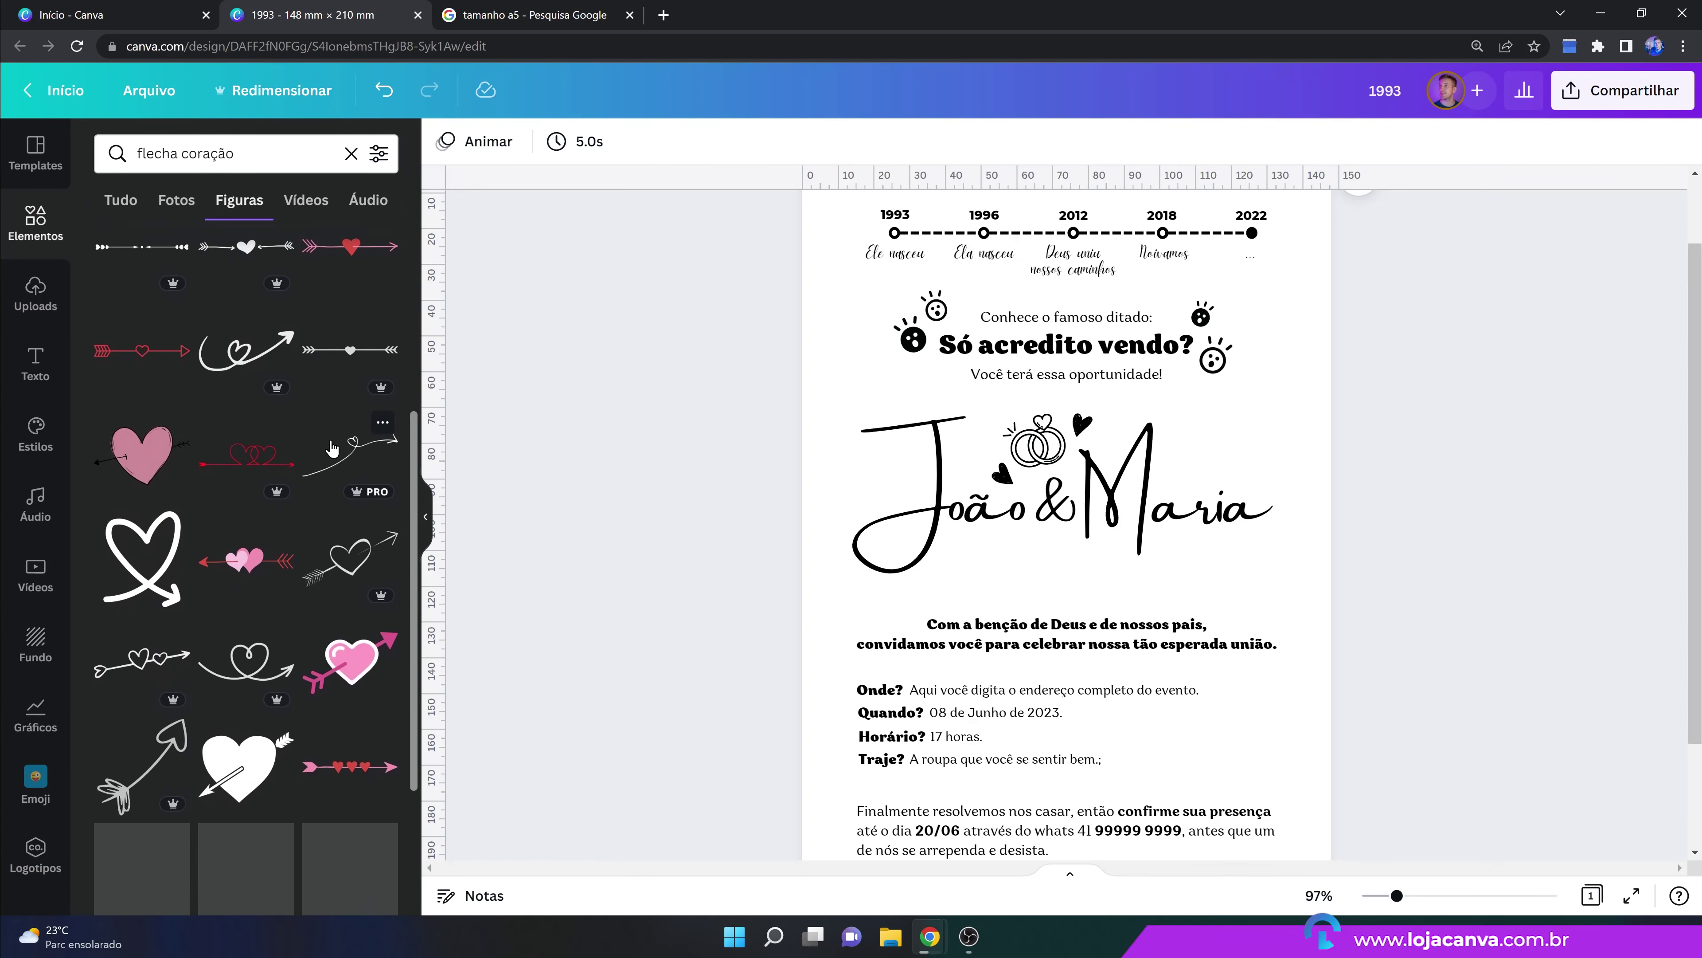
pyautogui.scroll(-4, 316, 376)
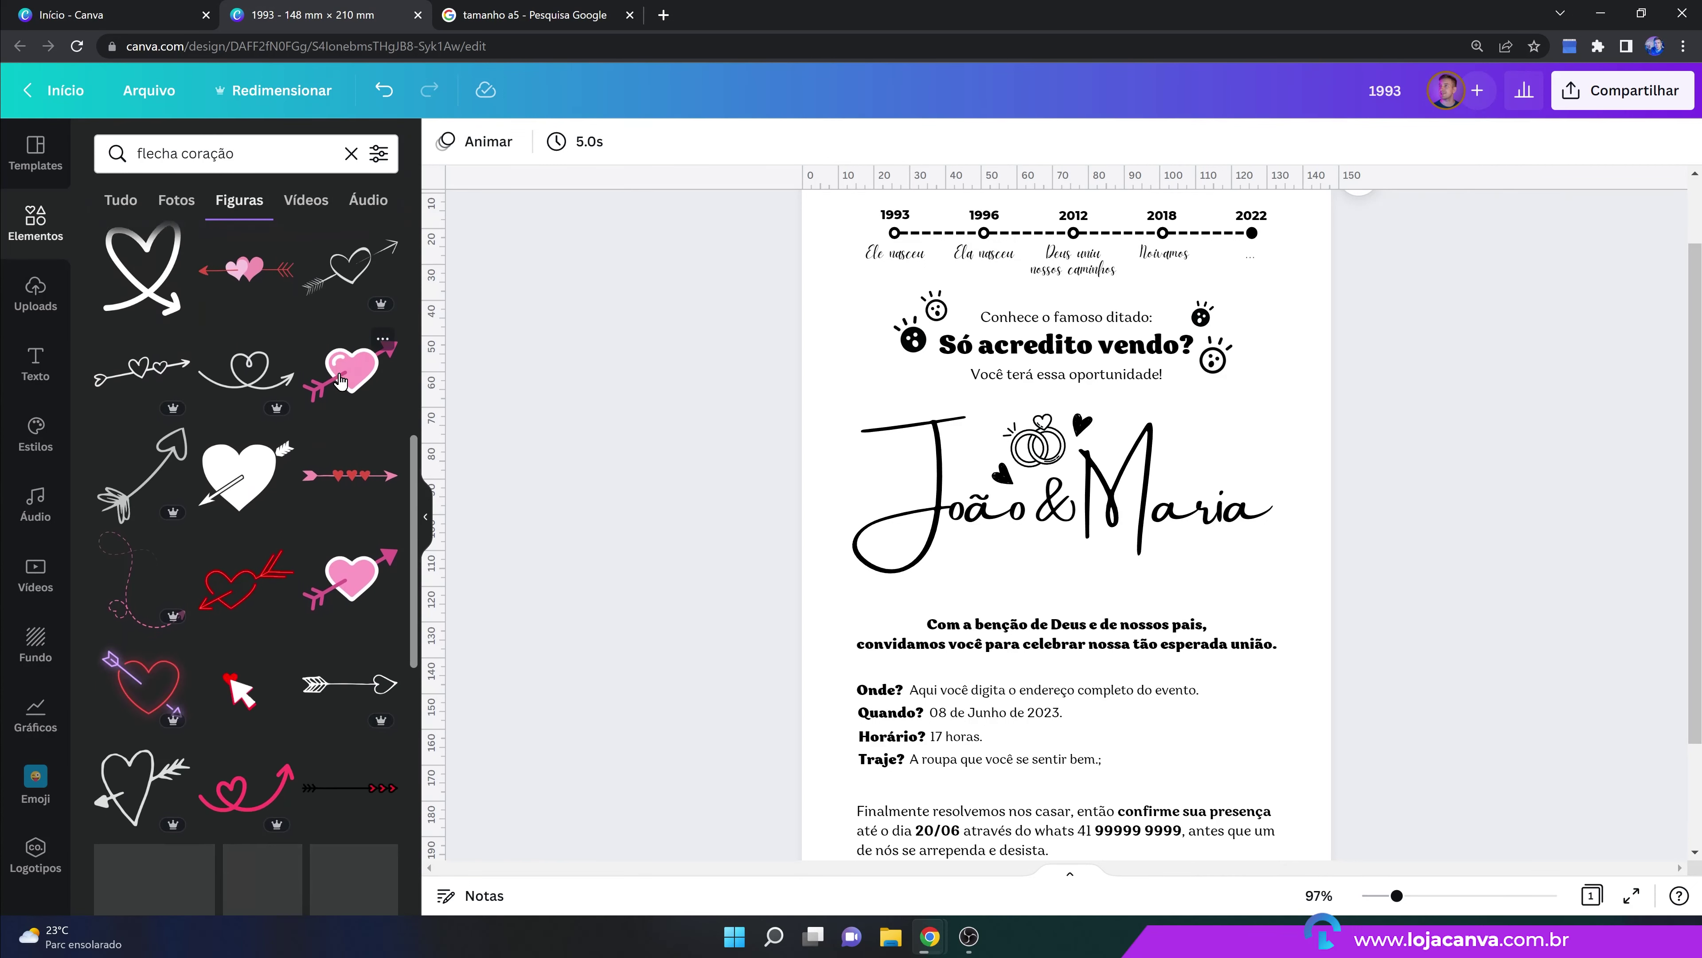
pyautogui.scroll(-6, 340, 380)
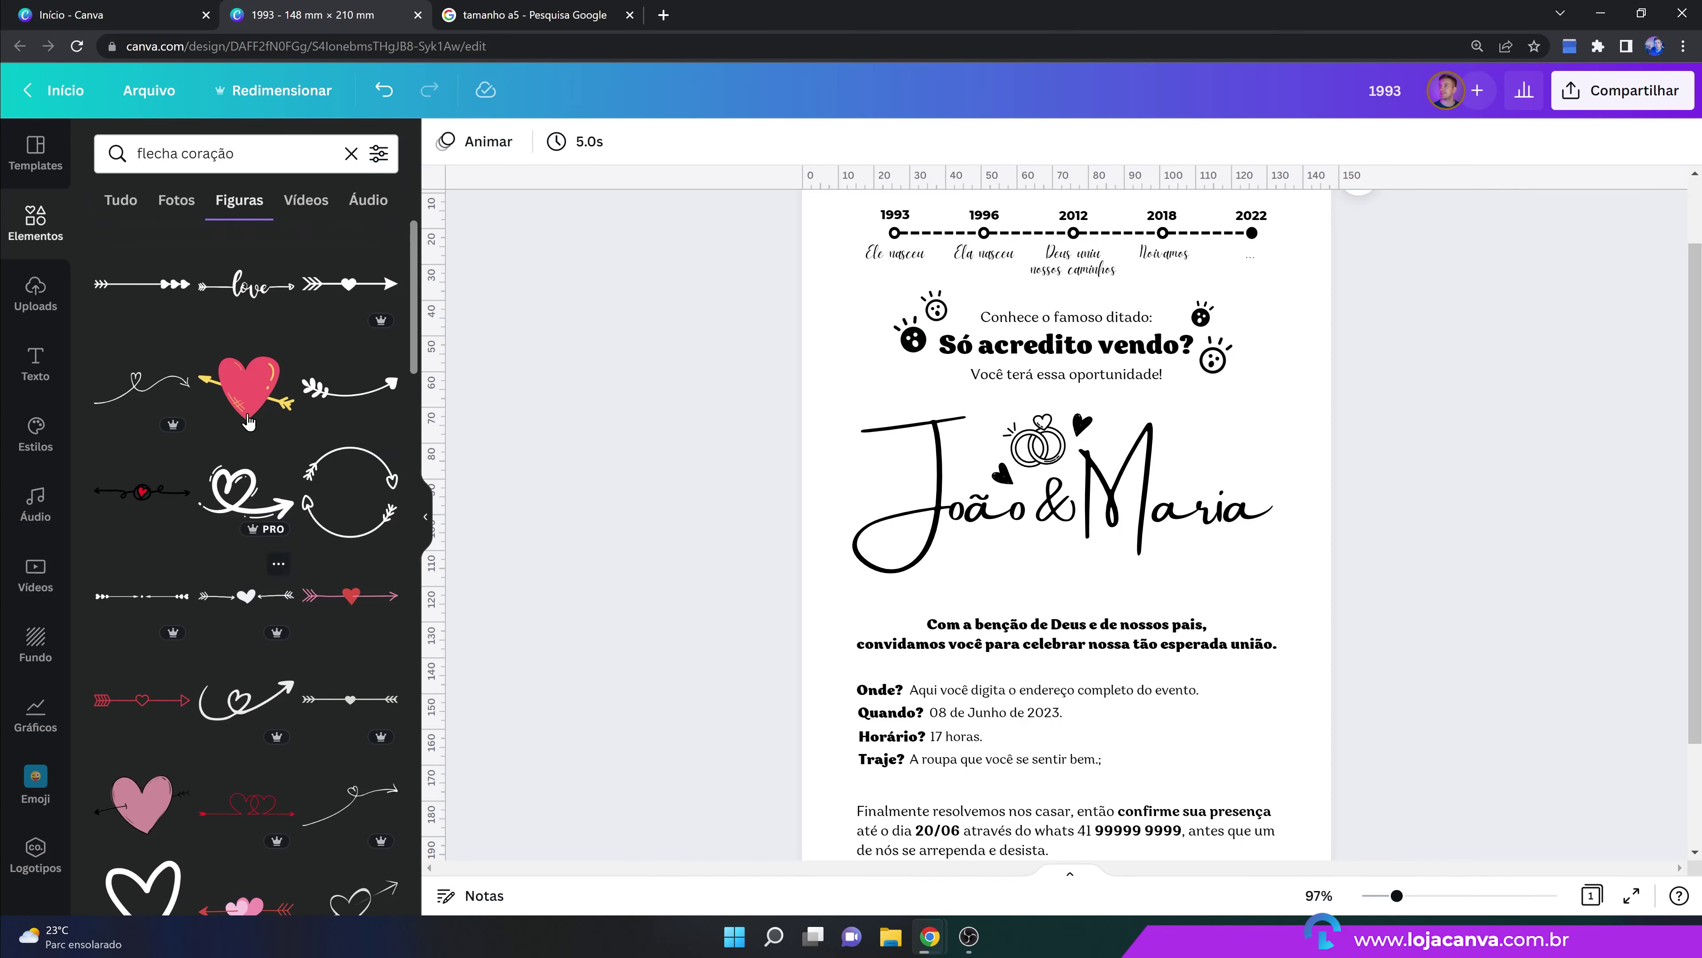
pyautogui.click(251, 608)
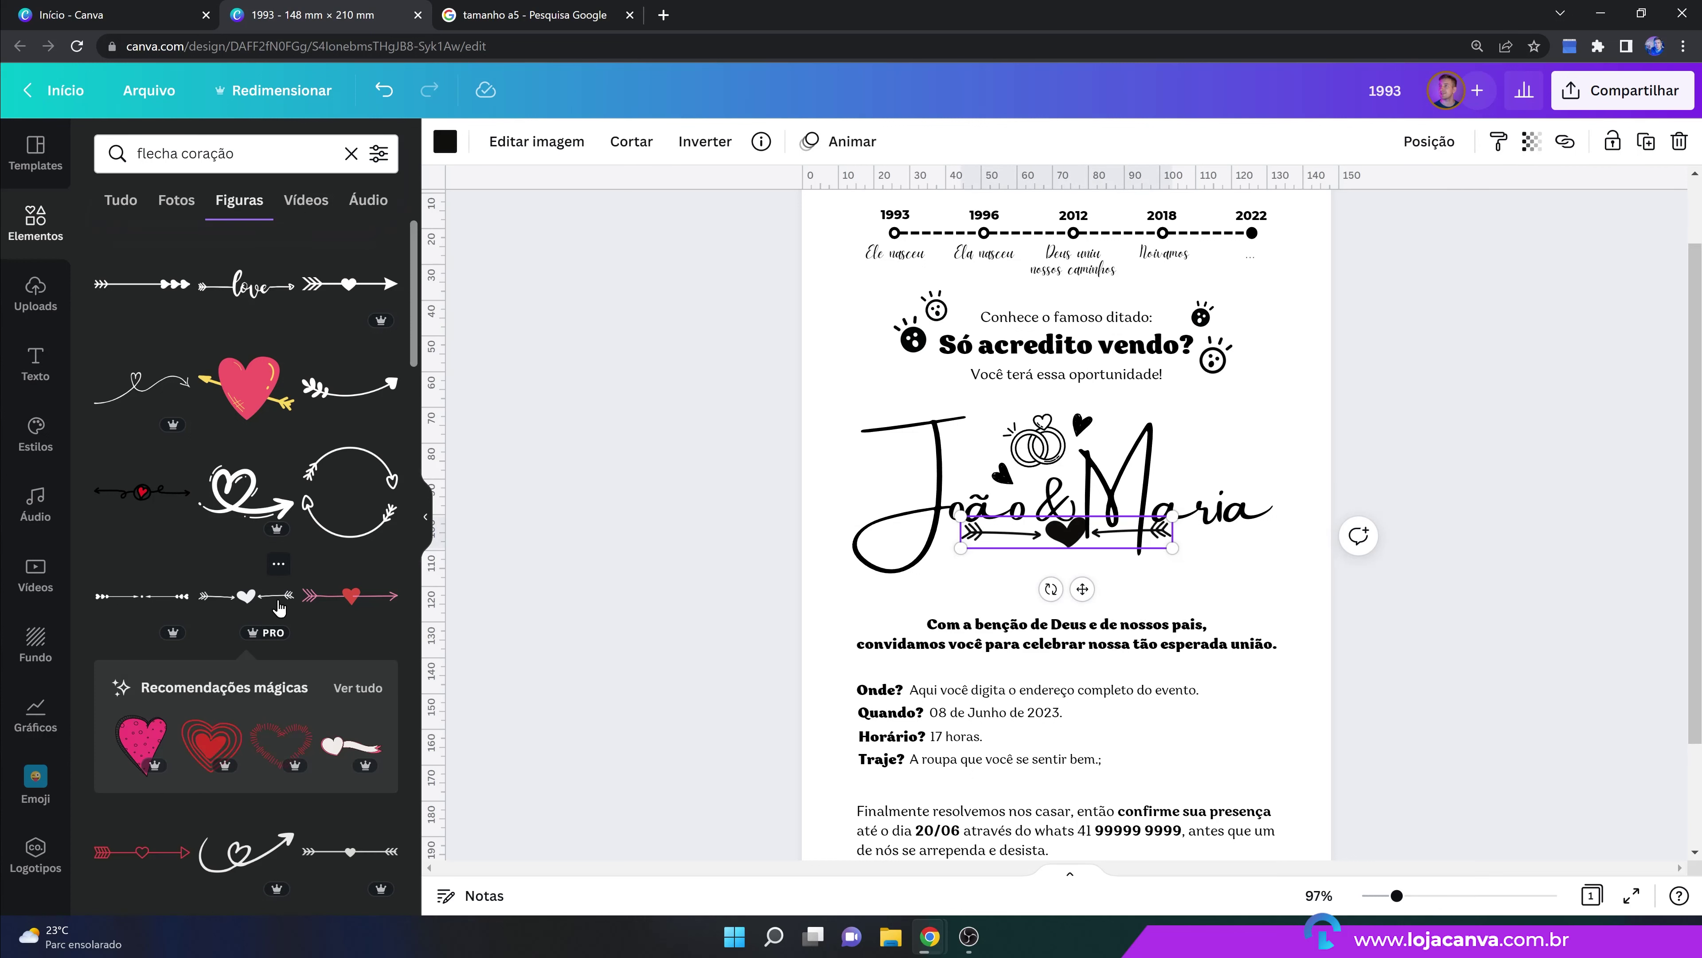
# Position the heart-and-arrows graphic below the names and nudge the whole names composition slightly down.
pyautogui.moveTo(1081, 588)
pyautogui.mouseDown()
pyautogui.moveTo(1084, 609)
pyautogui.moveTo(1051, 613)
pyautogui.moveTo(1080, 611)
pyautogui.mouseUp()
pyautogui.moveTo(1431, 406); pyautogui.dragTo(752, 577)
pyautogui.press('Escape')
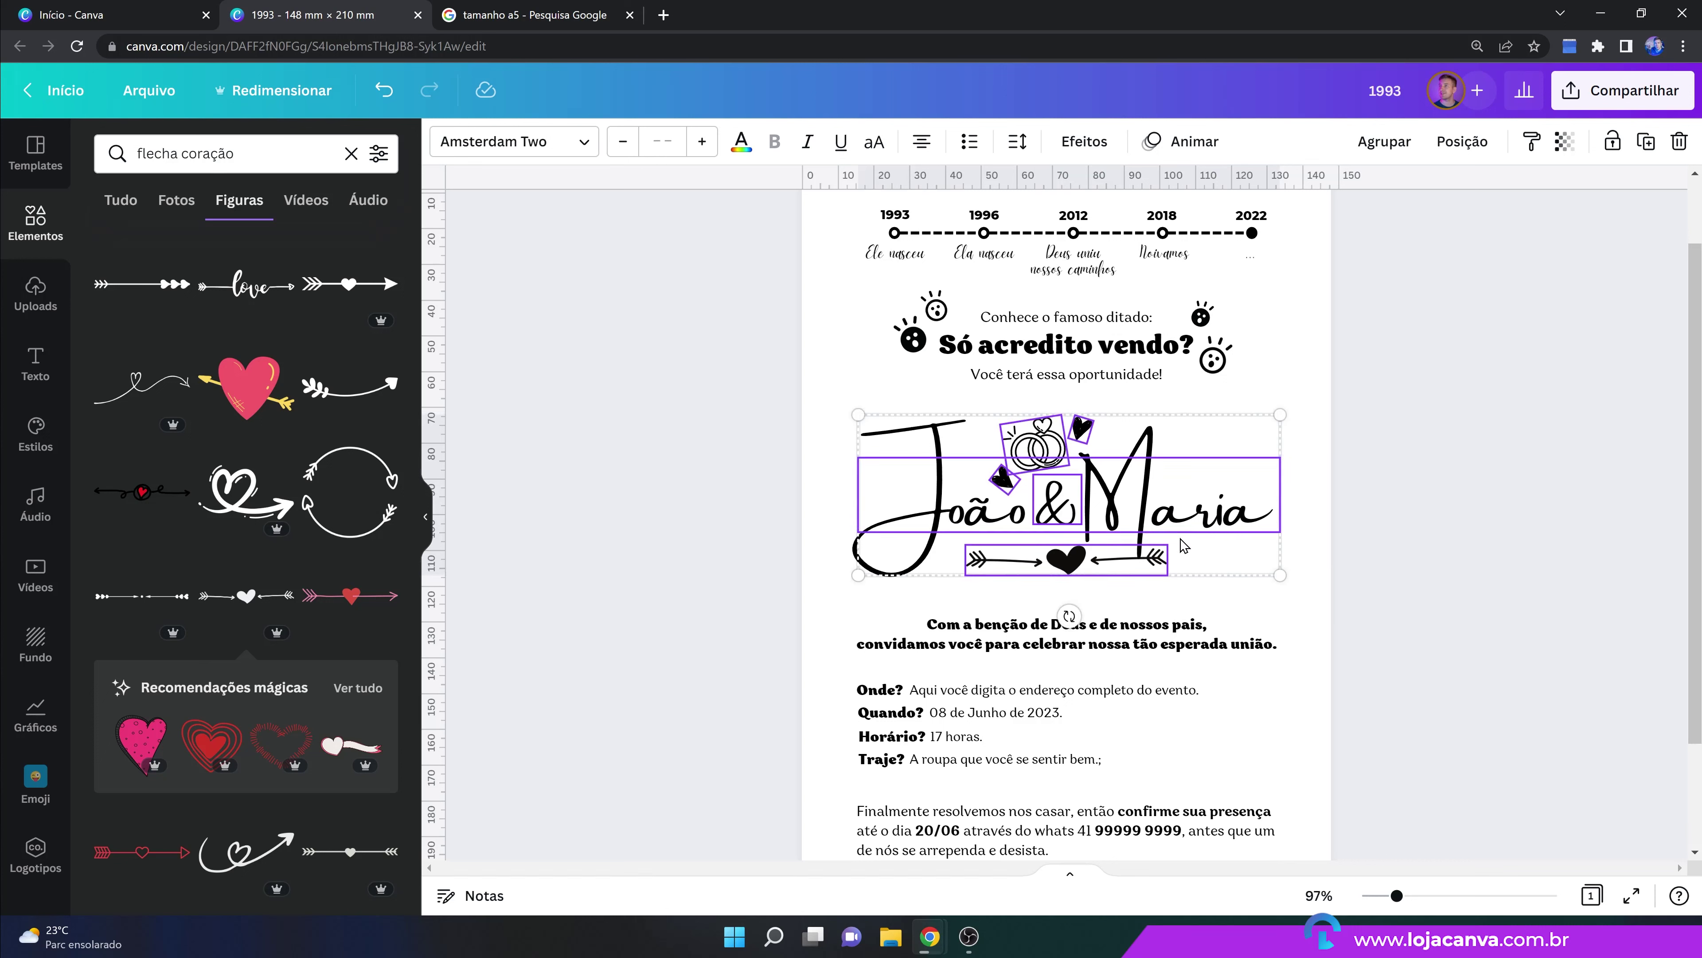
pyautogui.click(1394, 531)
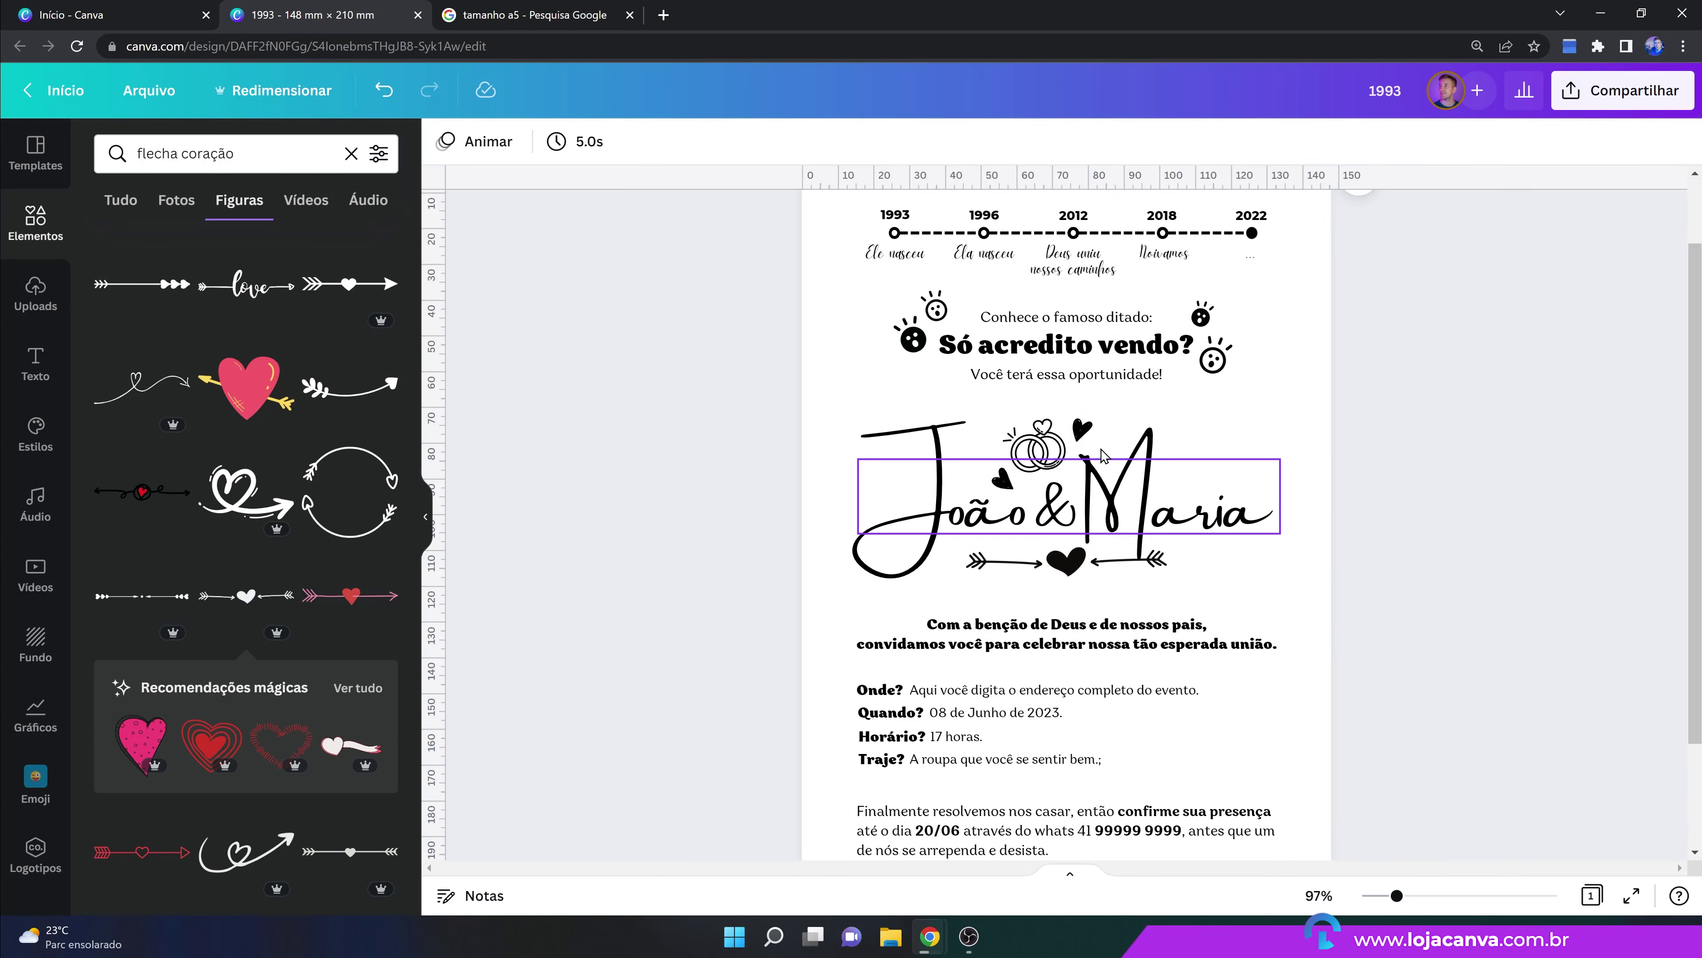
pyautogui.scroll(2, 1407, 395)
pyautogui.scroll(-3, 1375, 454)
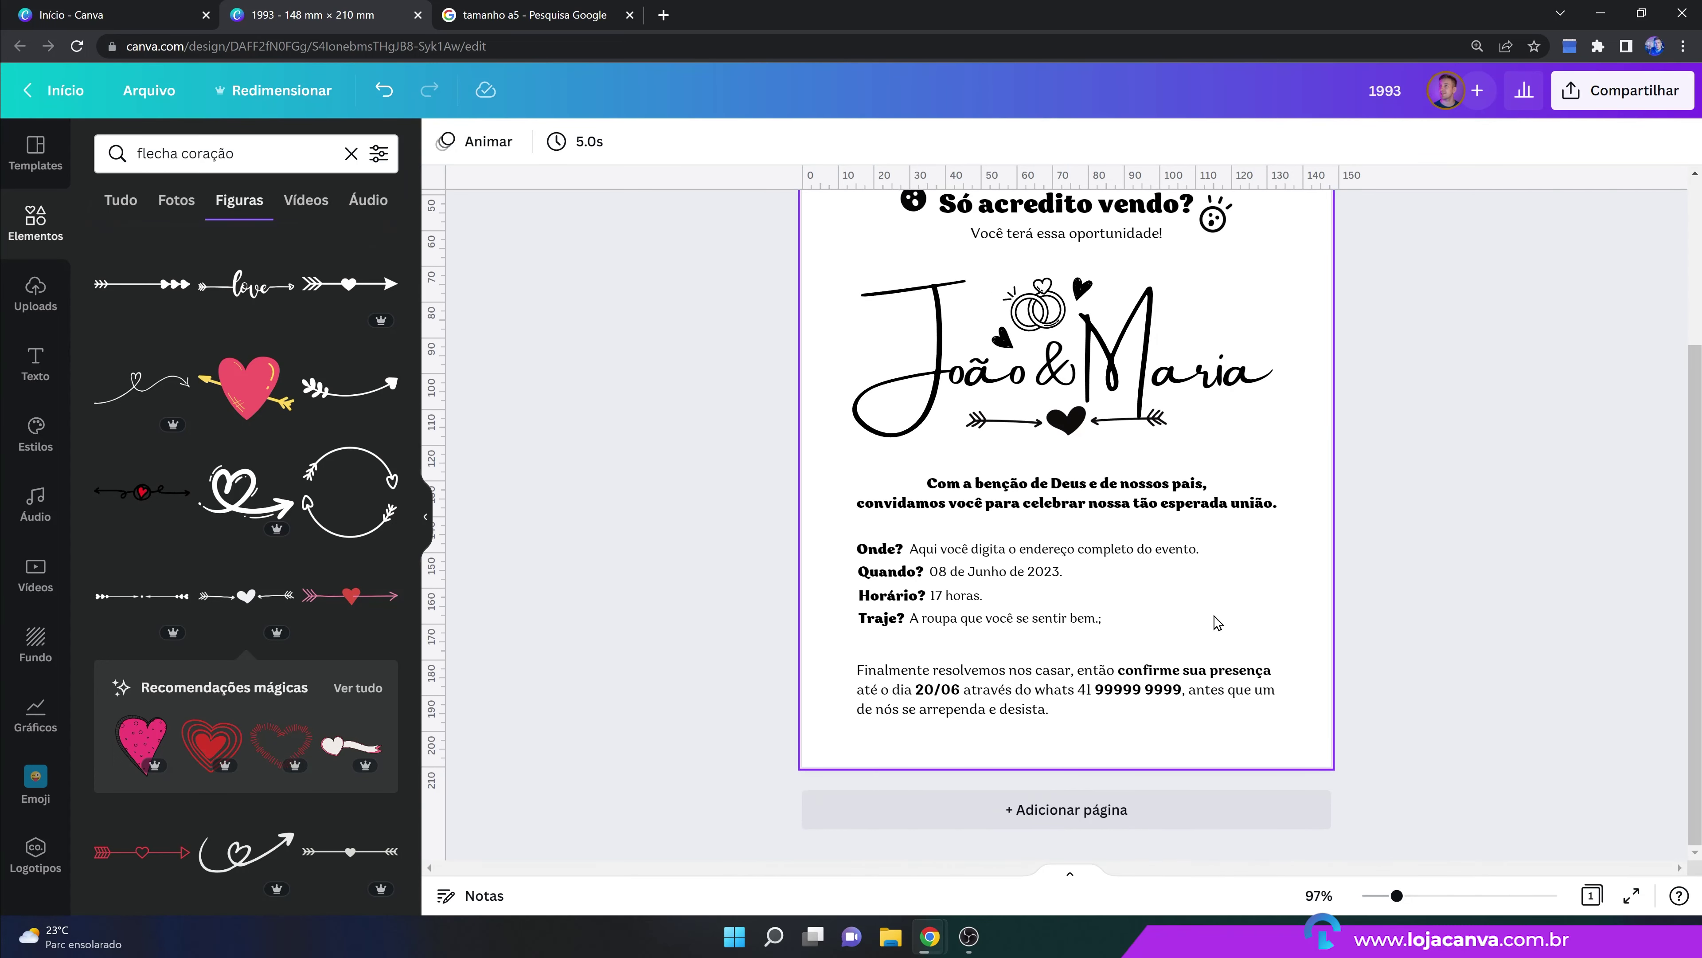
# Search the graphics for "cartinha coração" and add the outlined open envelope holding a letter with a heart.
pyautogui.click(273, 164)
pyautogui.doubleClick(274, 168)
pyautogui.hotkey('ctrl', 'a')
pyautogui.write('carti')
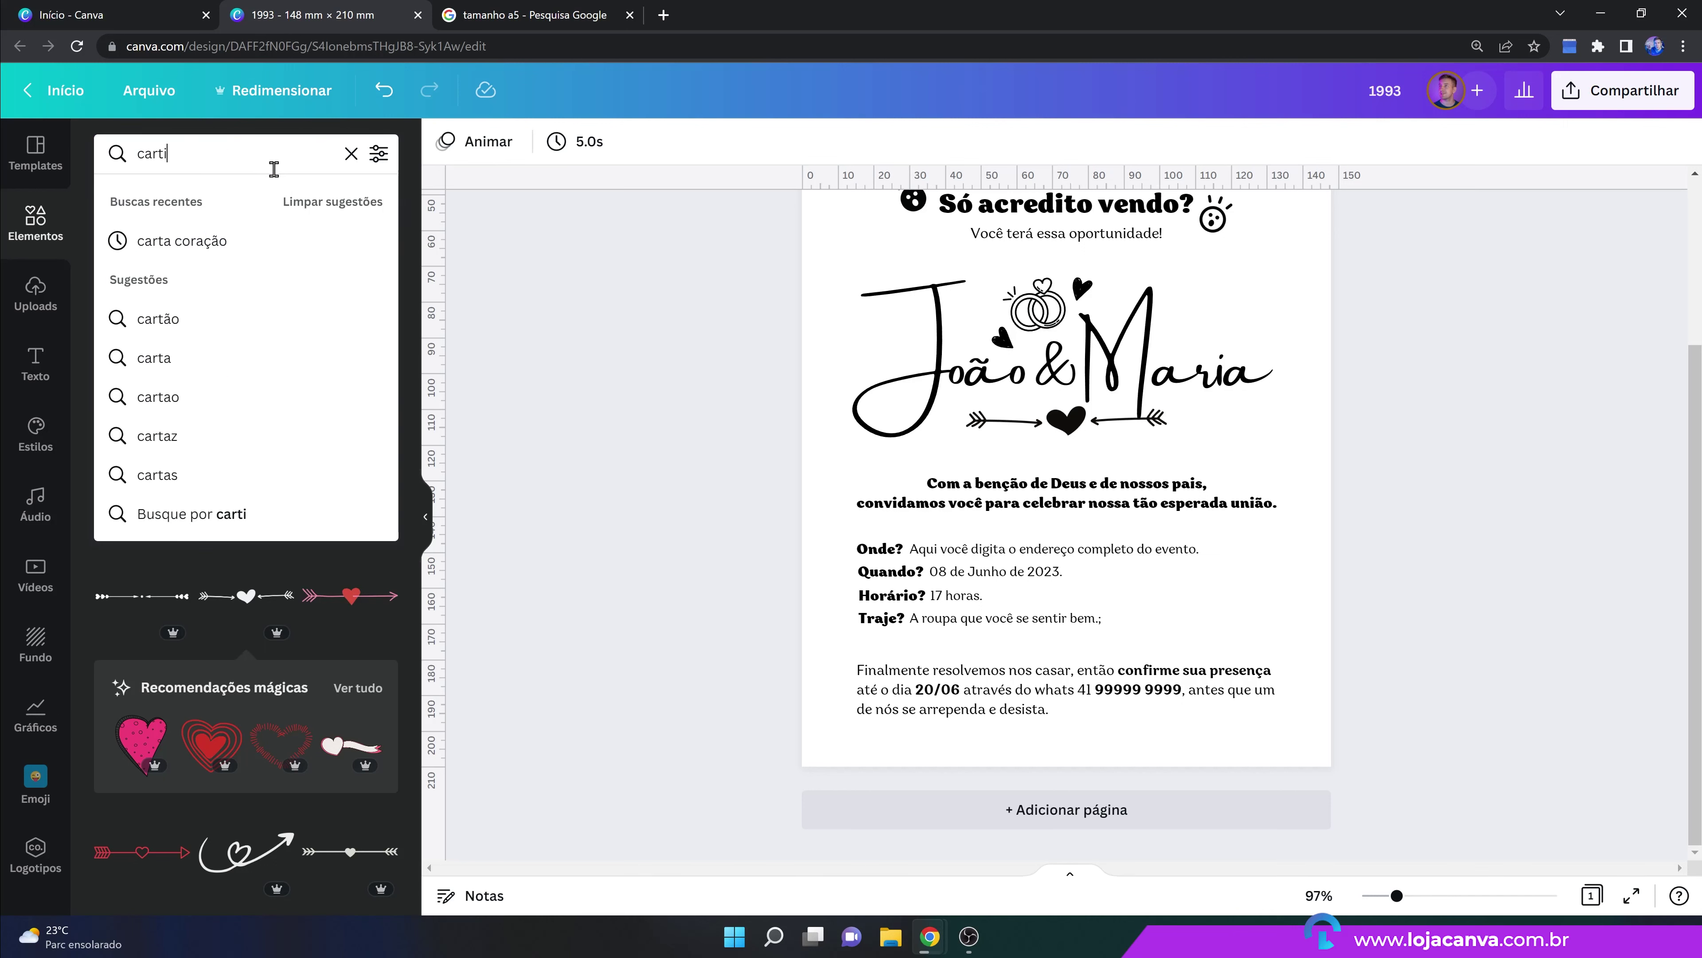
pyautogui.write('nha coração')
pyautogui.press('Return')
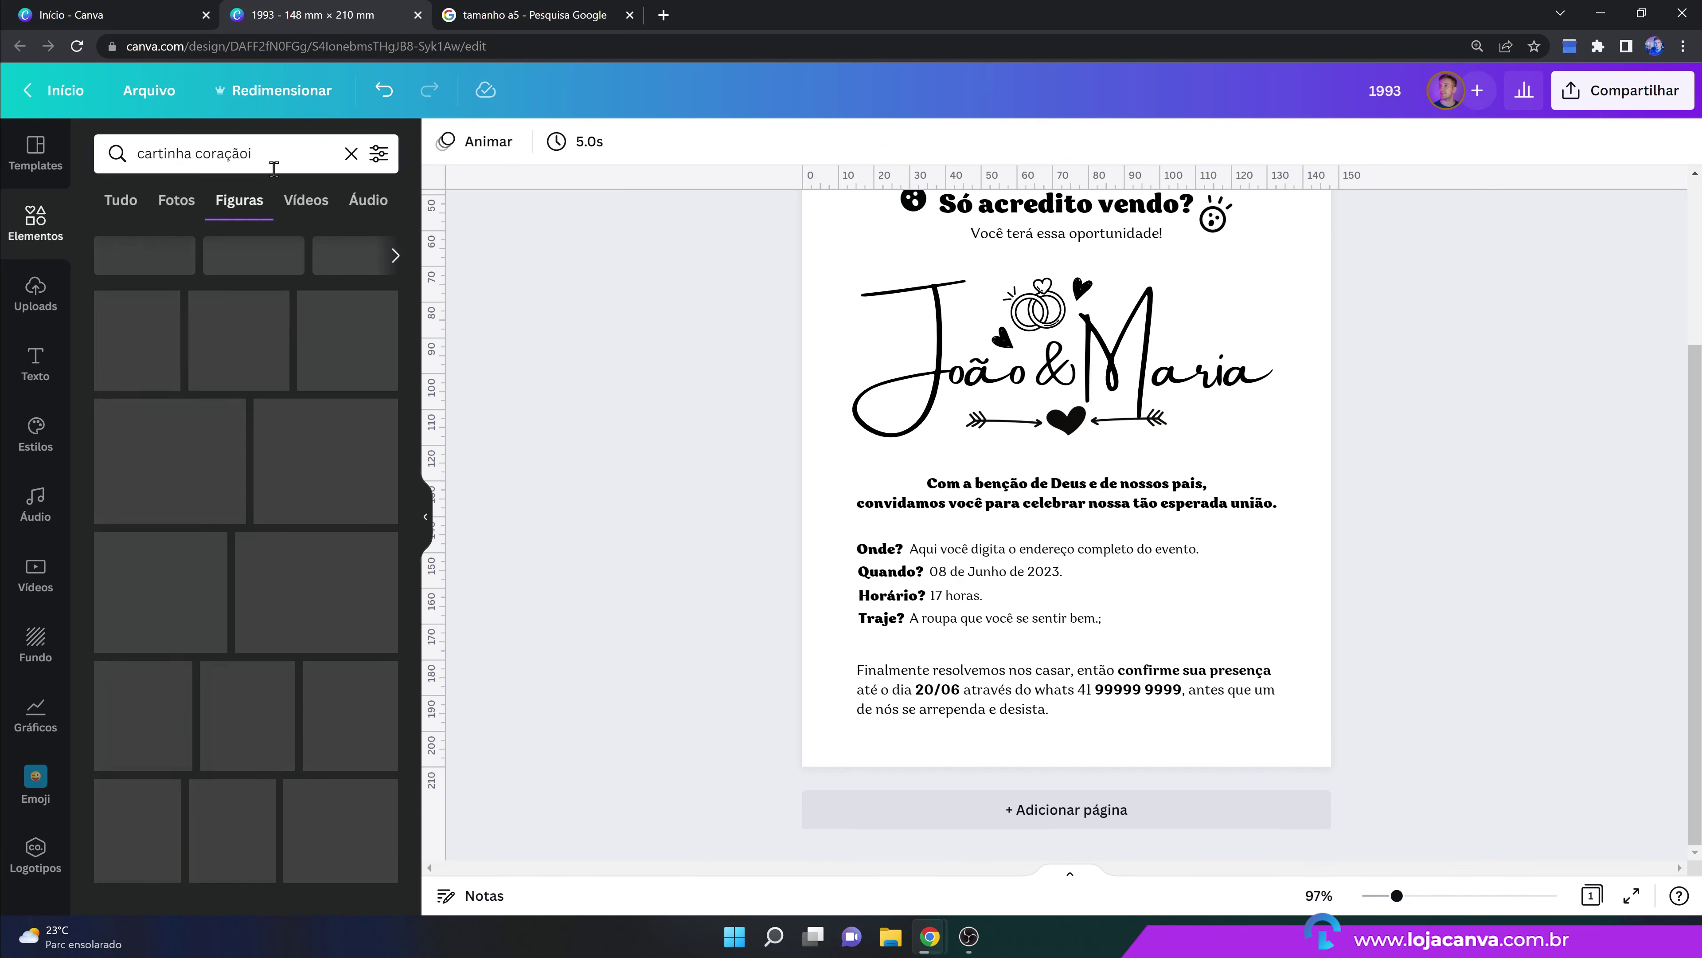
pyautogui.scroll(-5, 180, 416)
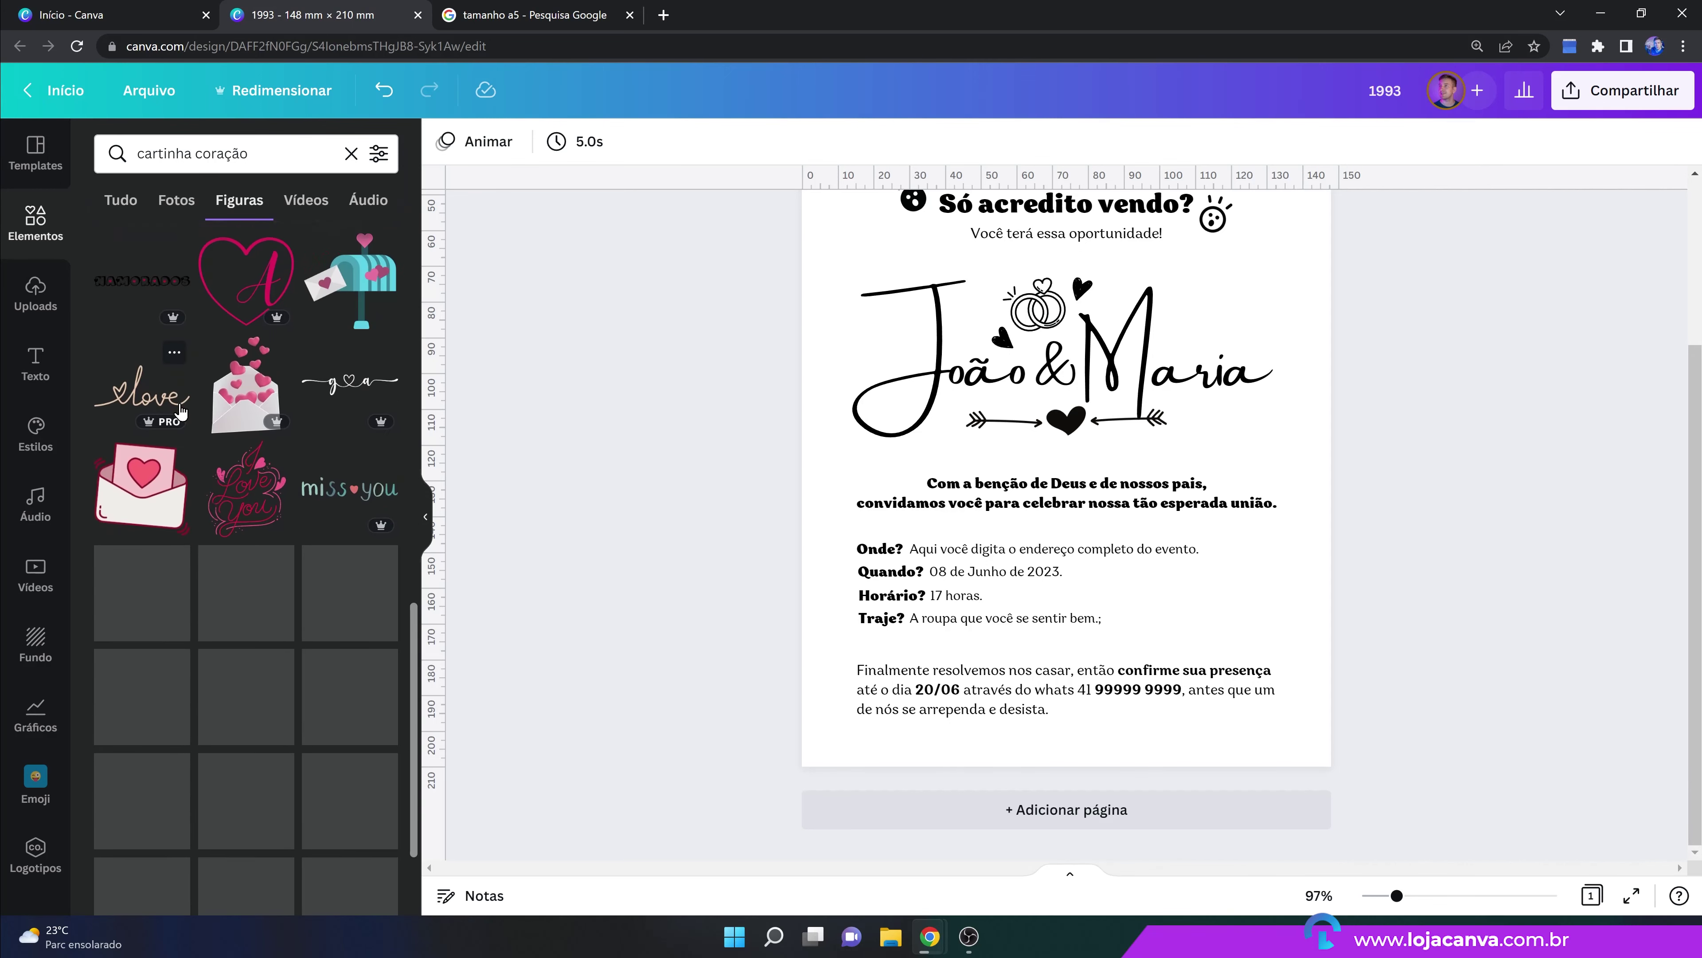
pyautogui.scroll(-2, 181, 410)
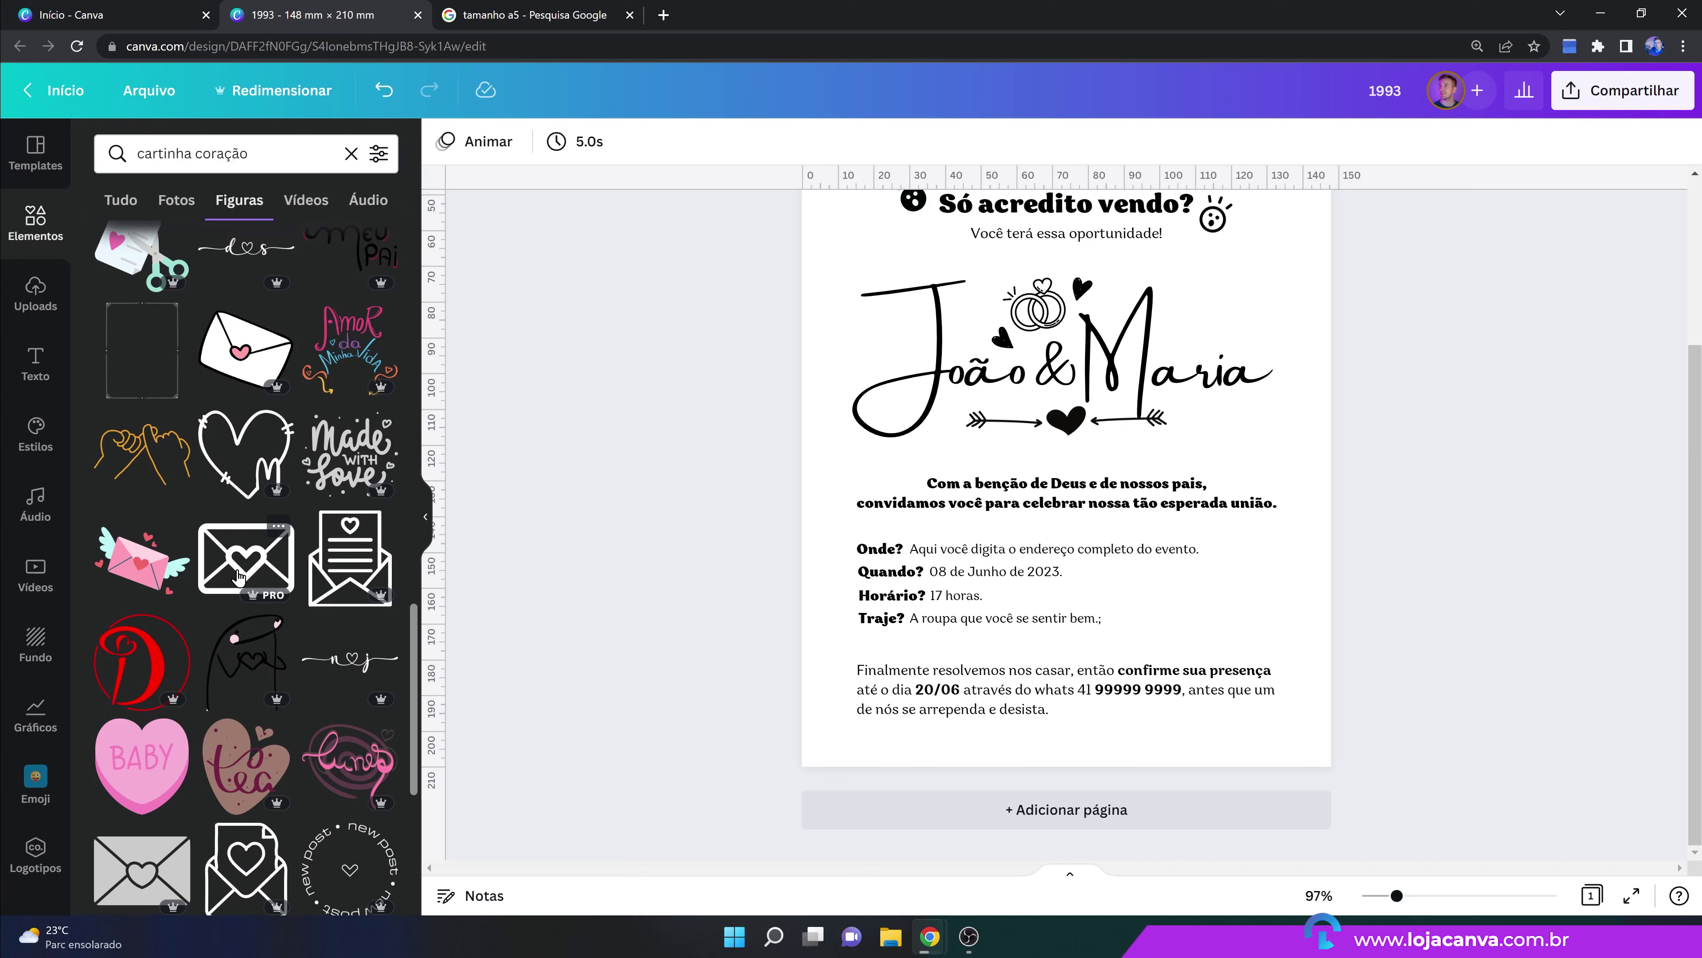
pyautogui.moveTo(350, 562); pyautogui.dragTo(1124, 458)
# Shrink and slightly tilt the envelope graphic, placing it beside the event details near the page's right margin.
pyautogui.moveTo(1125, 554); pyautogui.dragTo(1242, 606)
pyautogui.click(1407, 694)
pyautogui.scroll(2, 1407, 694)
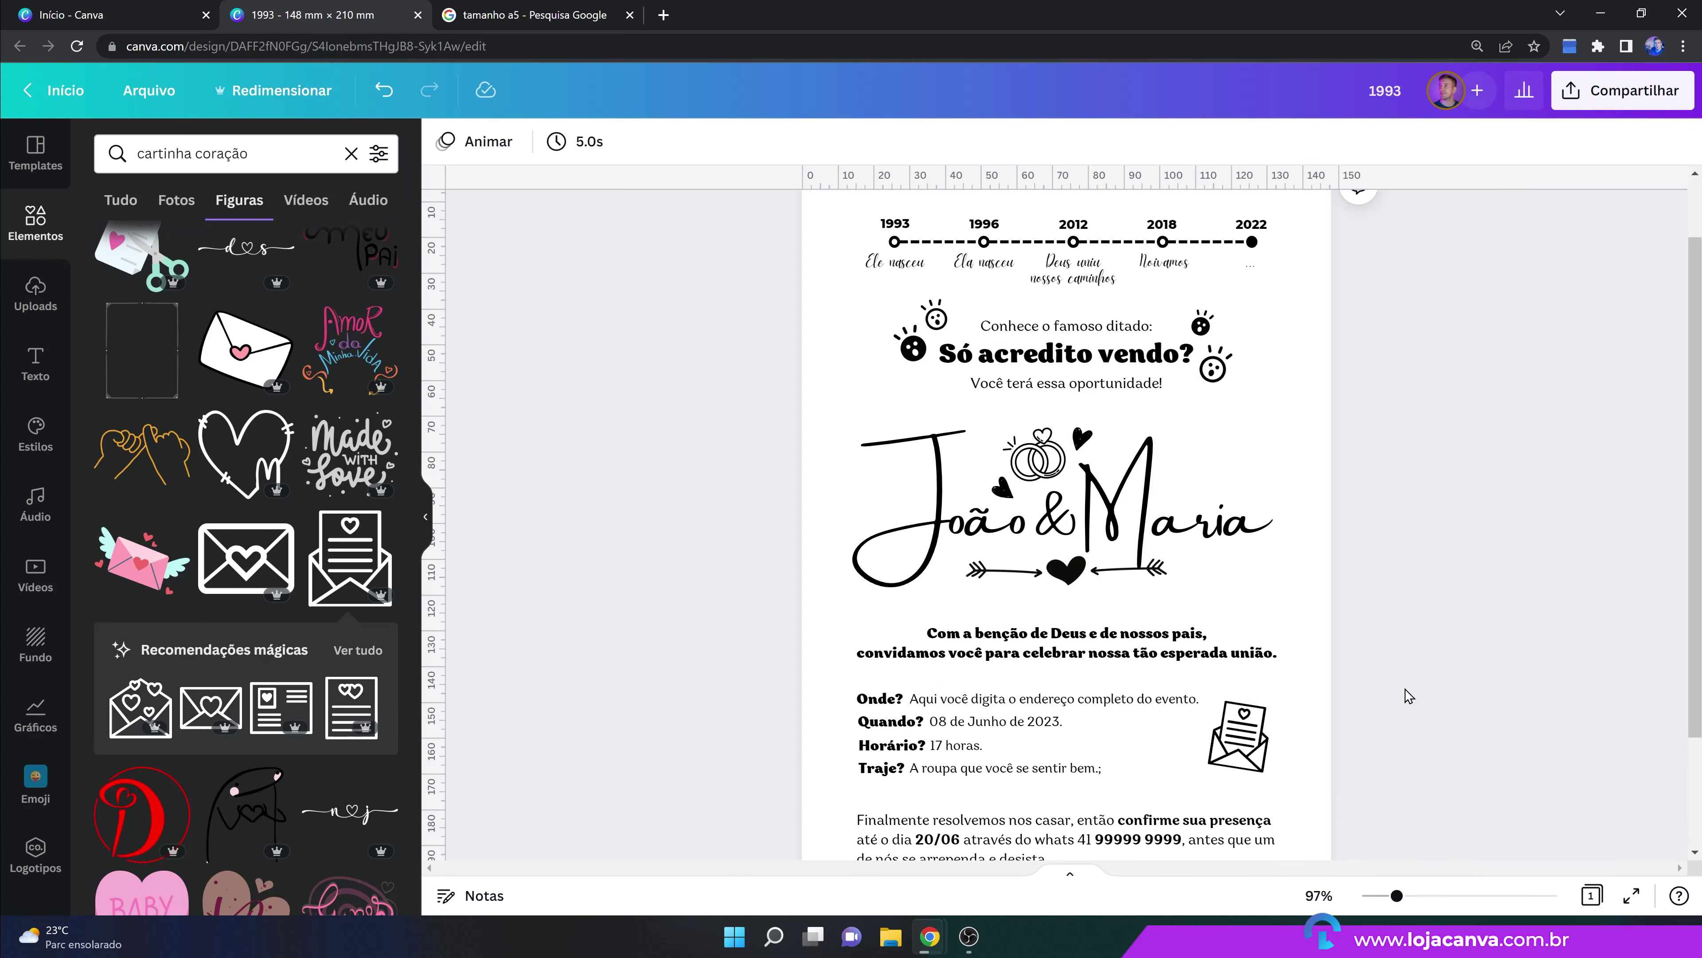
pyautogui.moveTo(1392, 900); pyautogui.dragTo(1389, 897)
pyautogui.moveTo(1359, 416); pyautogui.dragTo(868, 576)
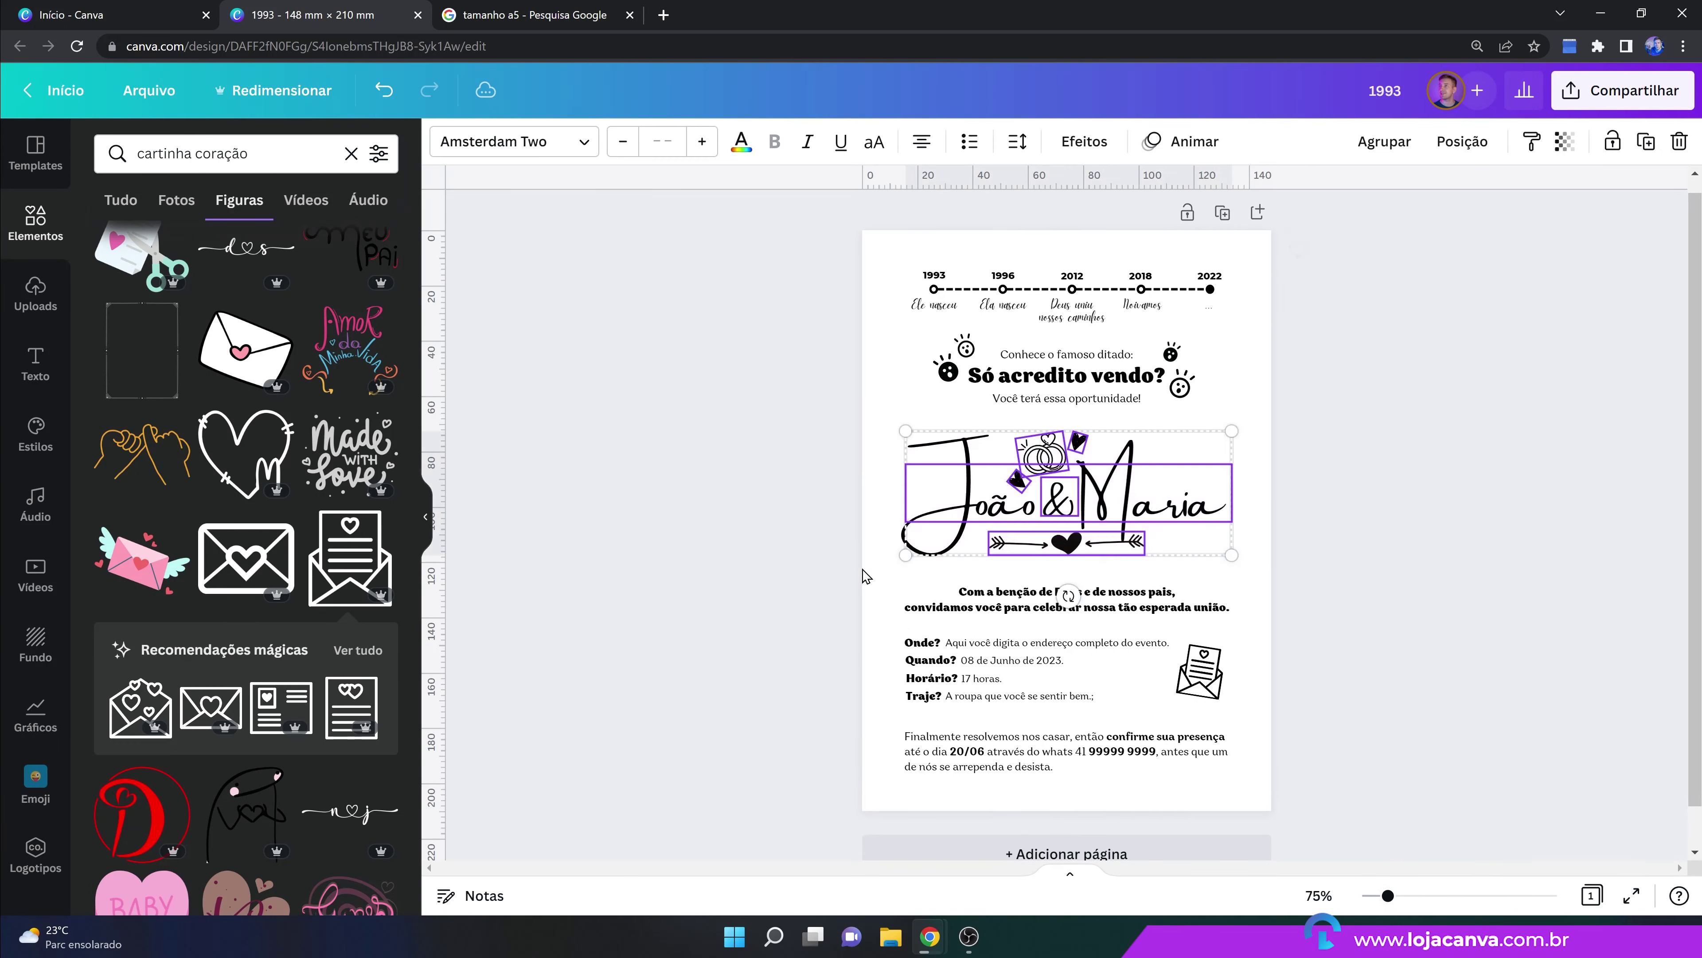
pyautogui.click(1314, 614)
# Look through the file formats offered for downloading the invitation.
pyautogui.click(1615, 93)
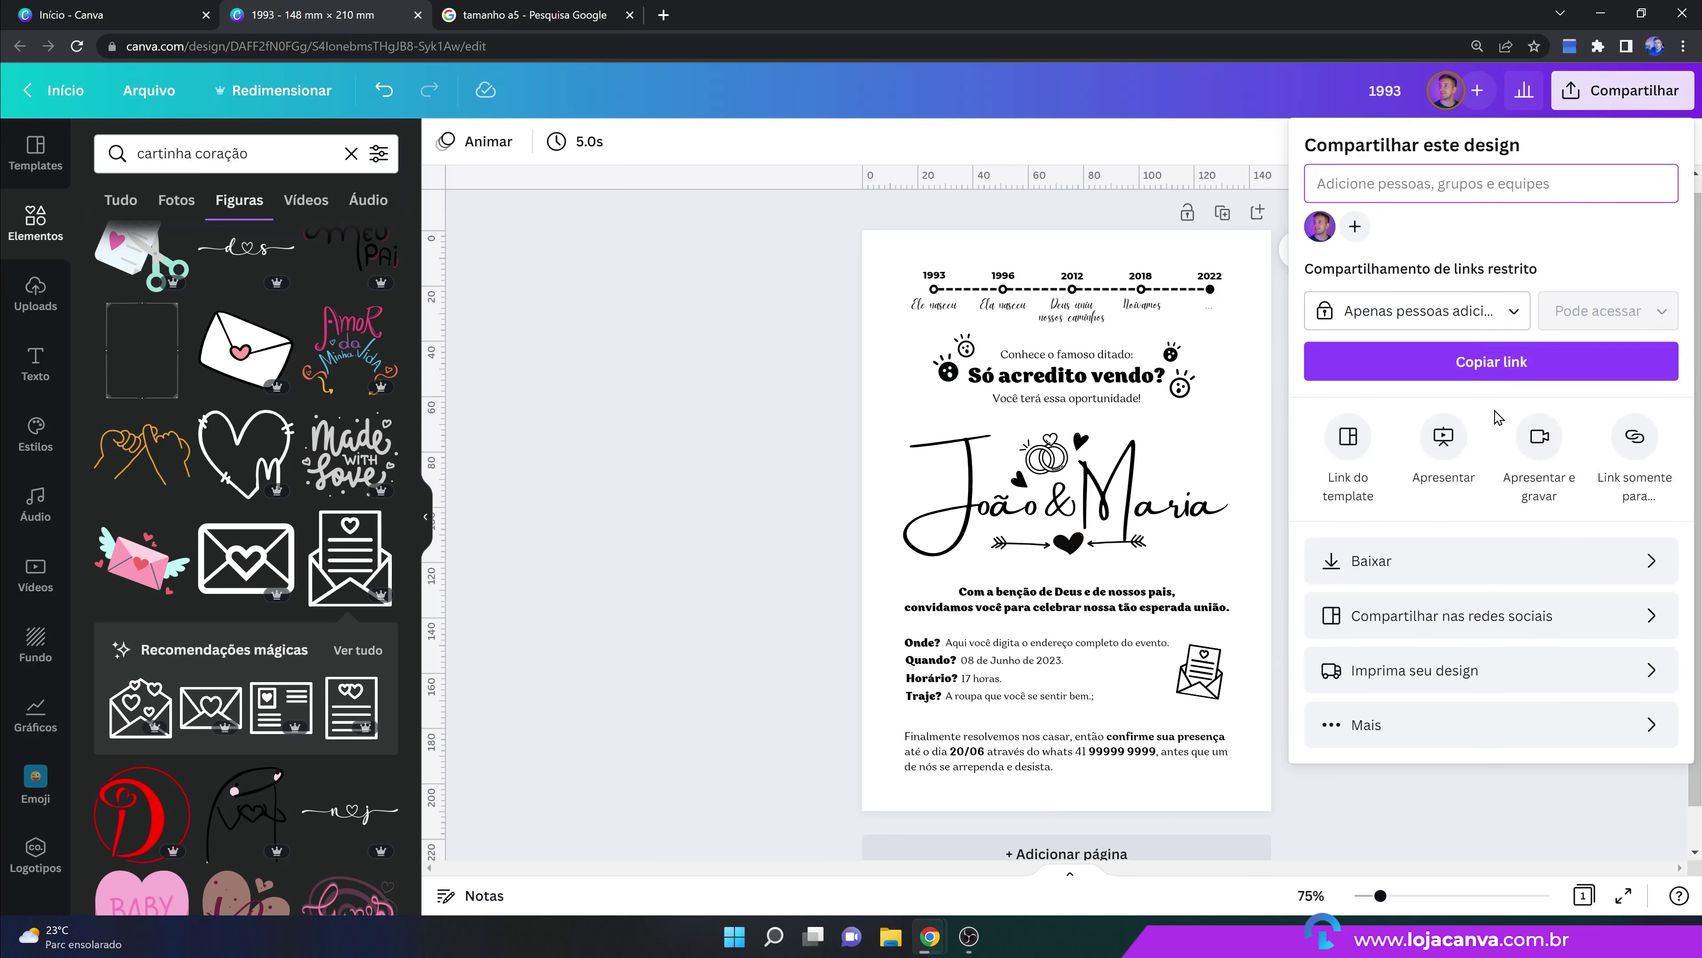
pyautogui.click(1420, 561)
pyautogui.click(1422, 238)
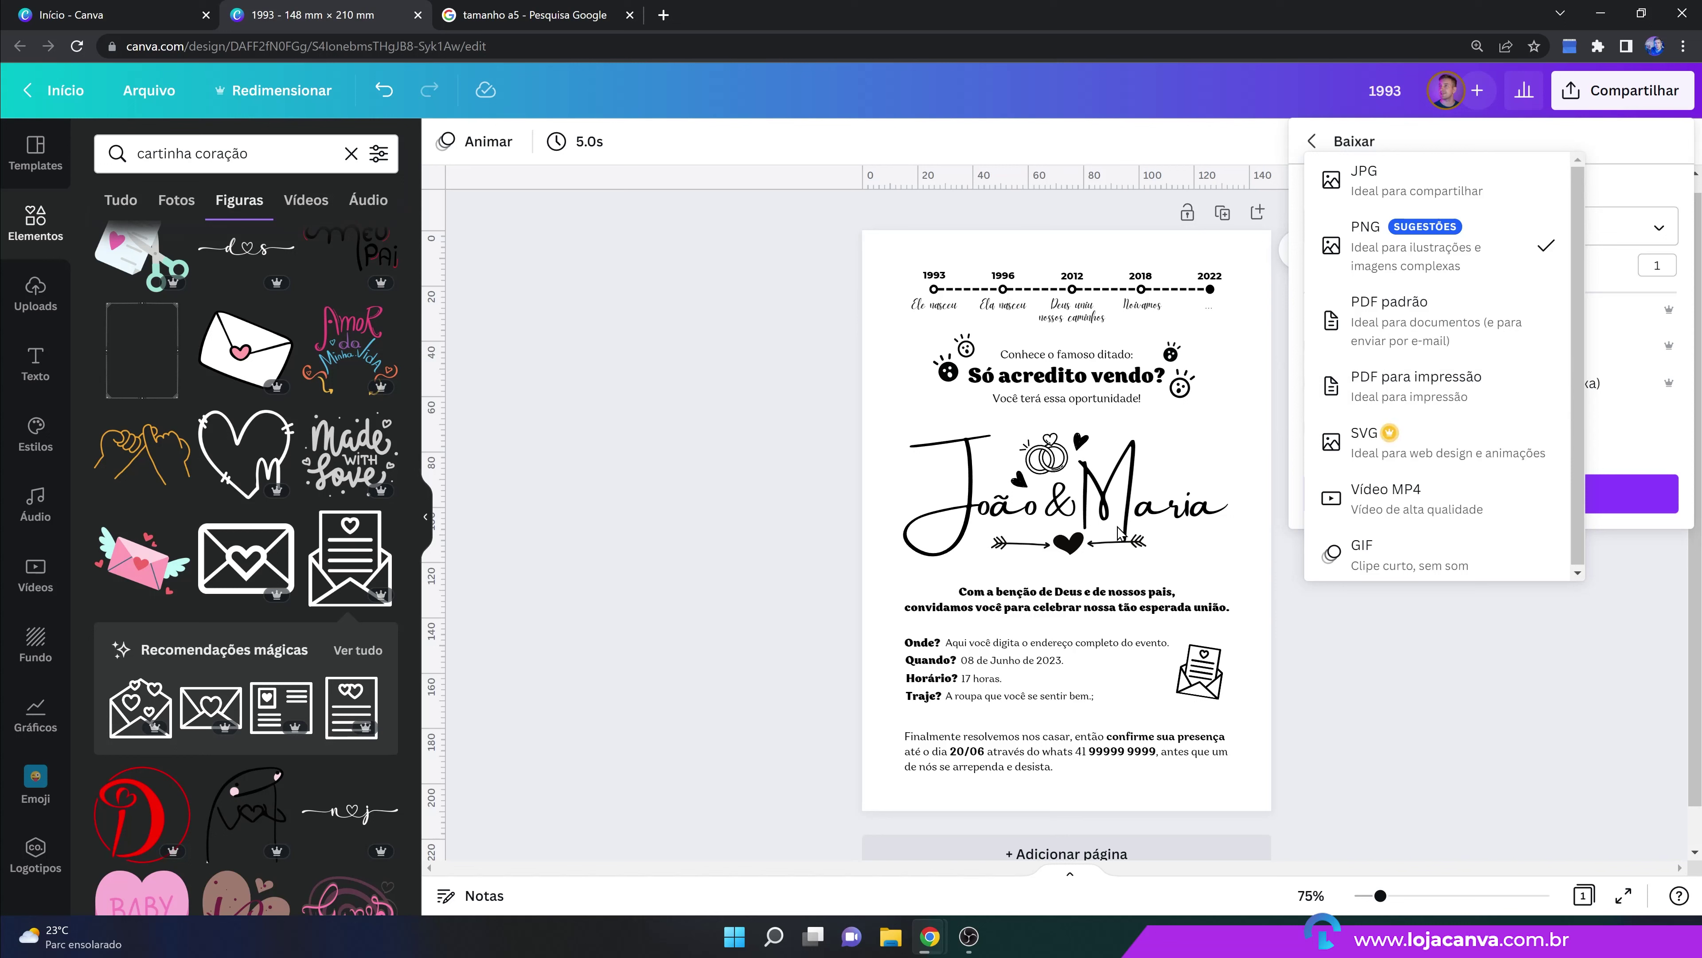
pyautogui.click(1364, 707)
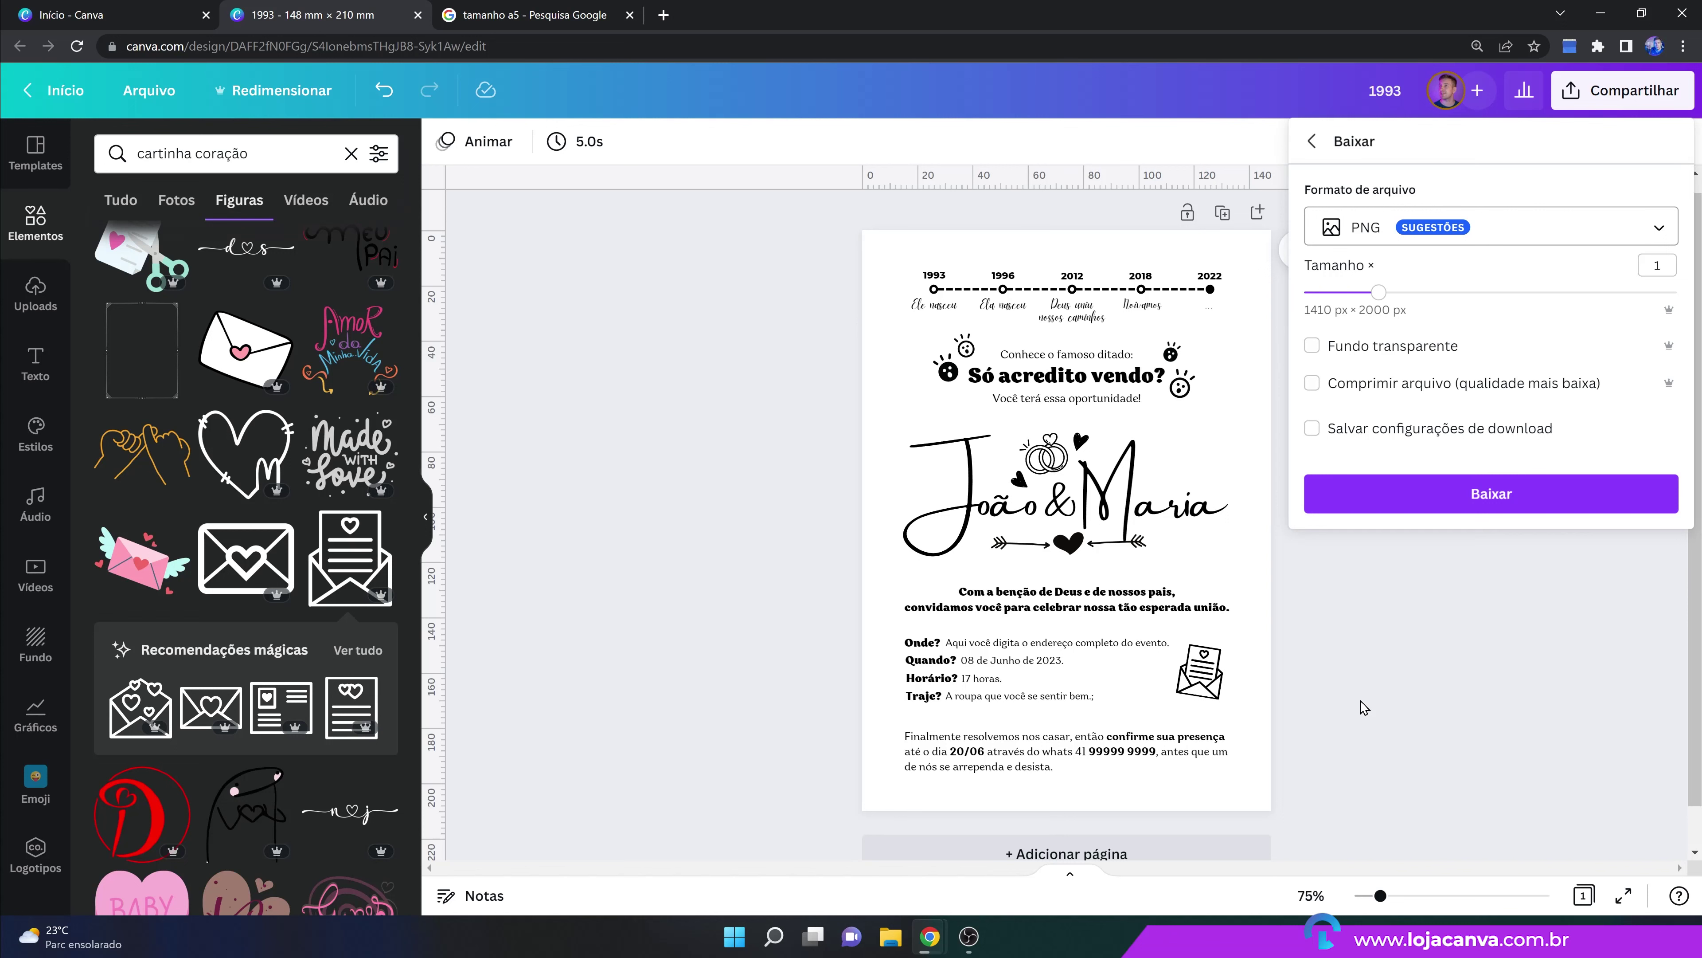
pyautogui.click(1364, 706)
# Search the graphics for "watercolor", add the green watercolor splash, and send it behind all other elements.
pyautogui.tripleClick(285, 153)
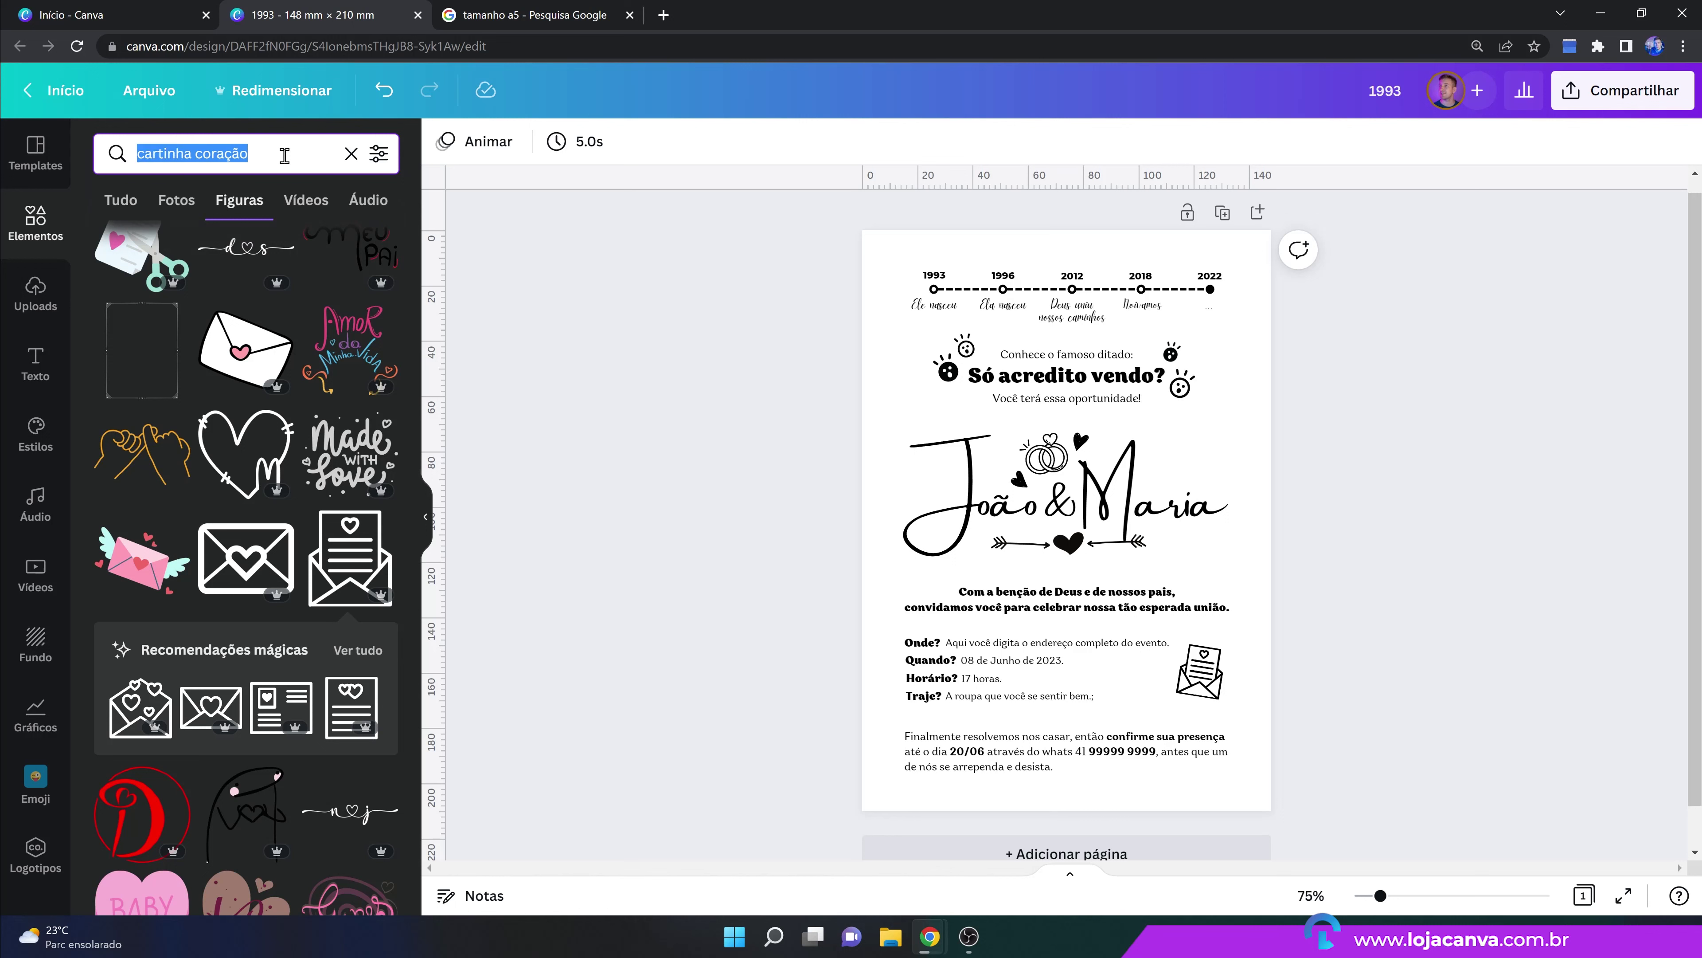
pyautogui.write('watercolor')
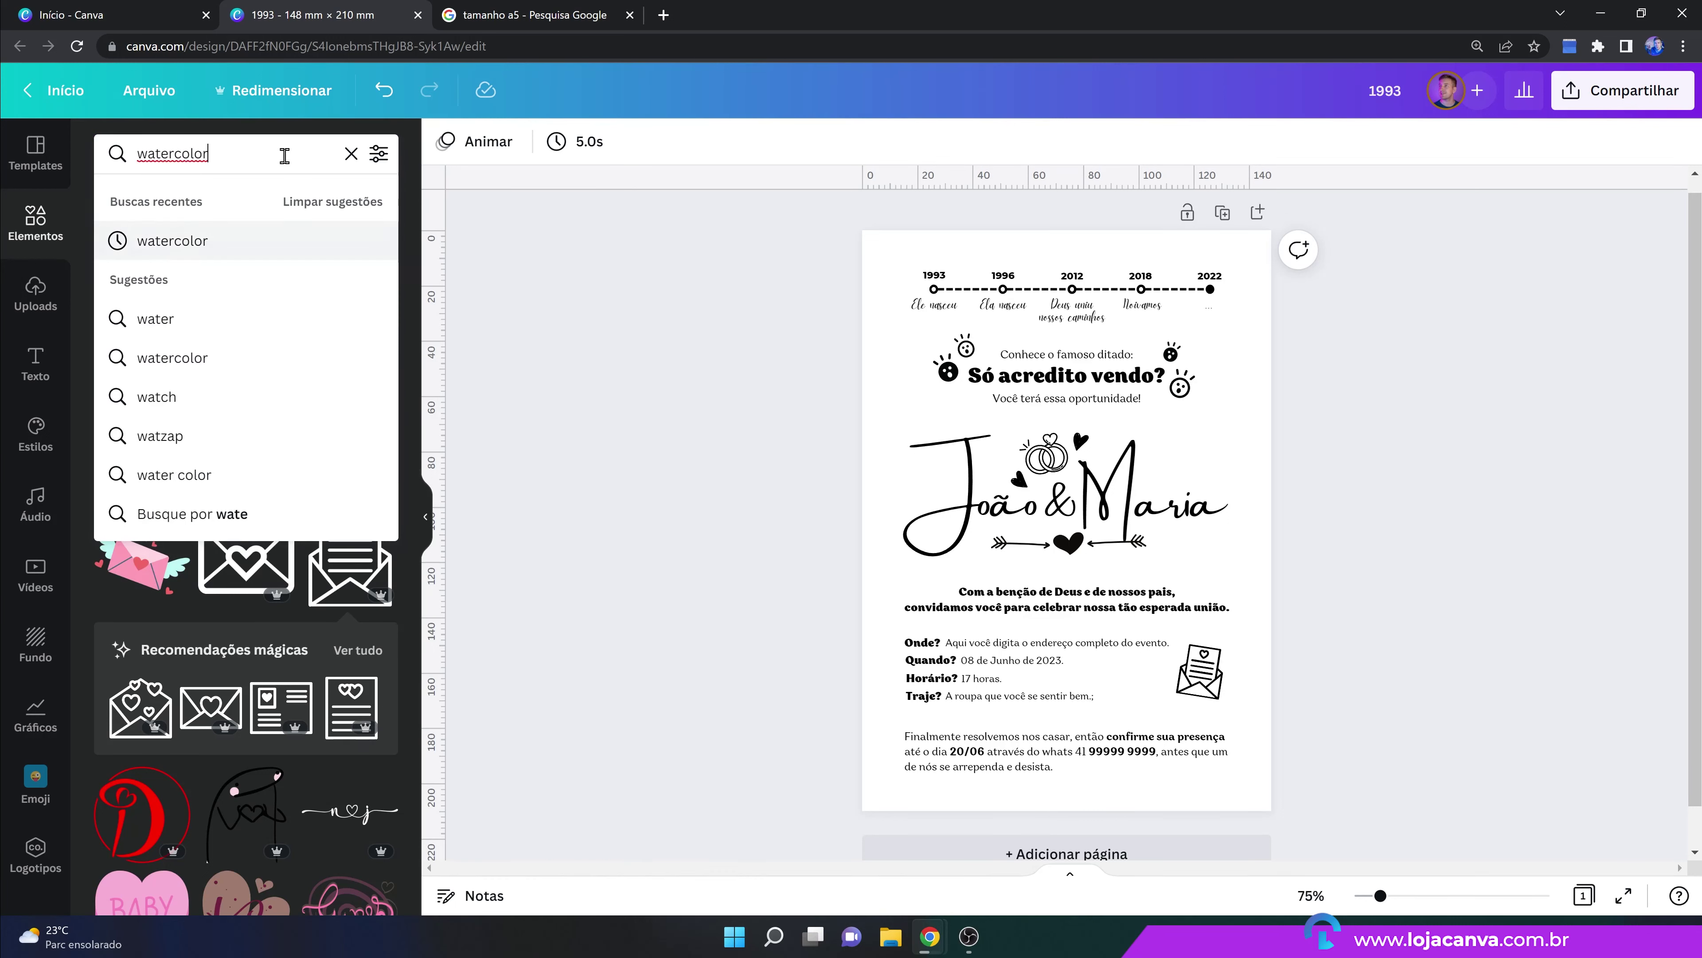
pyautogui.press('Return')
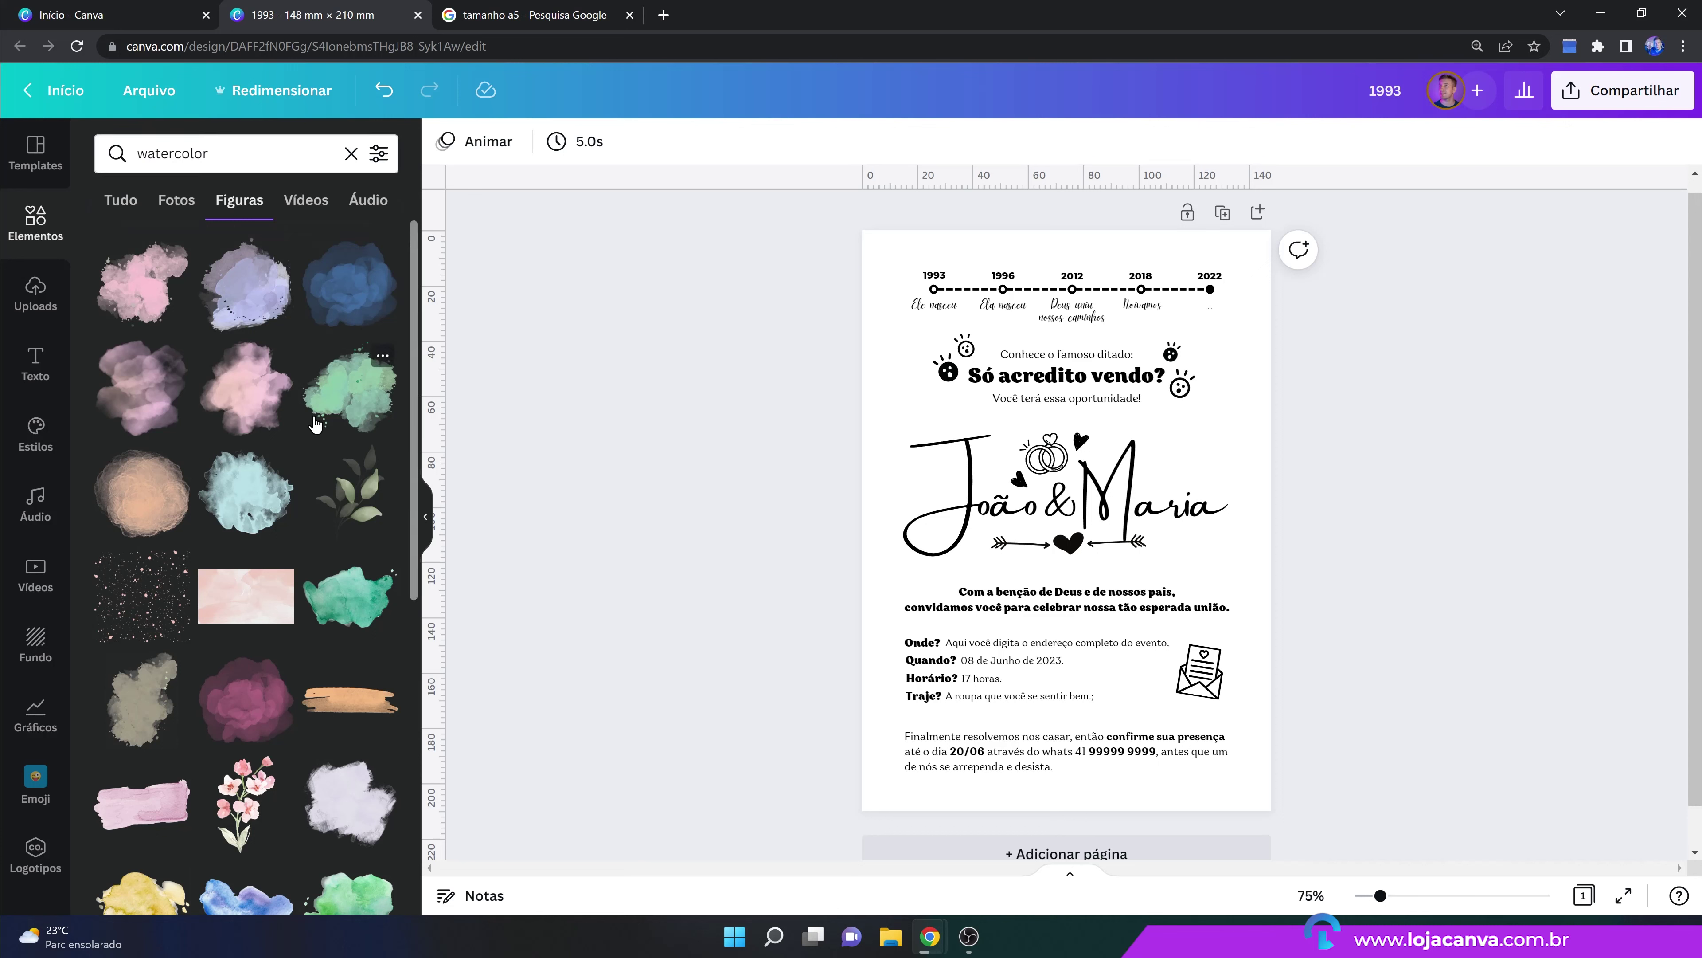
pyautogui.click(361, 410)
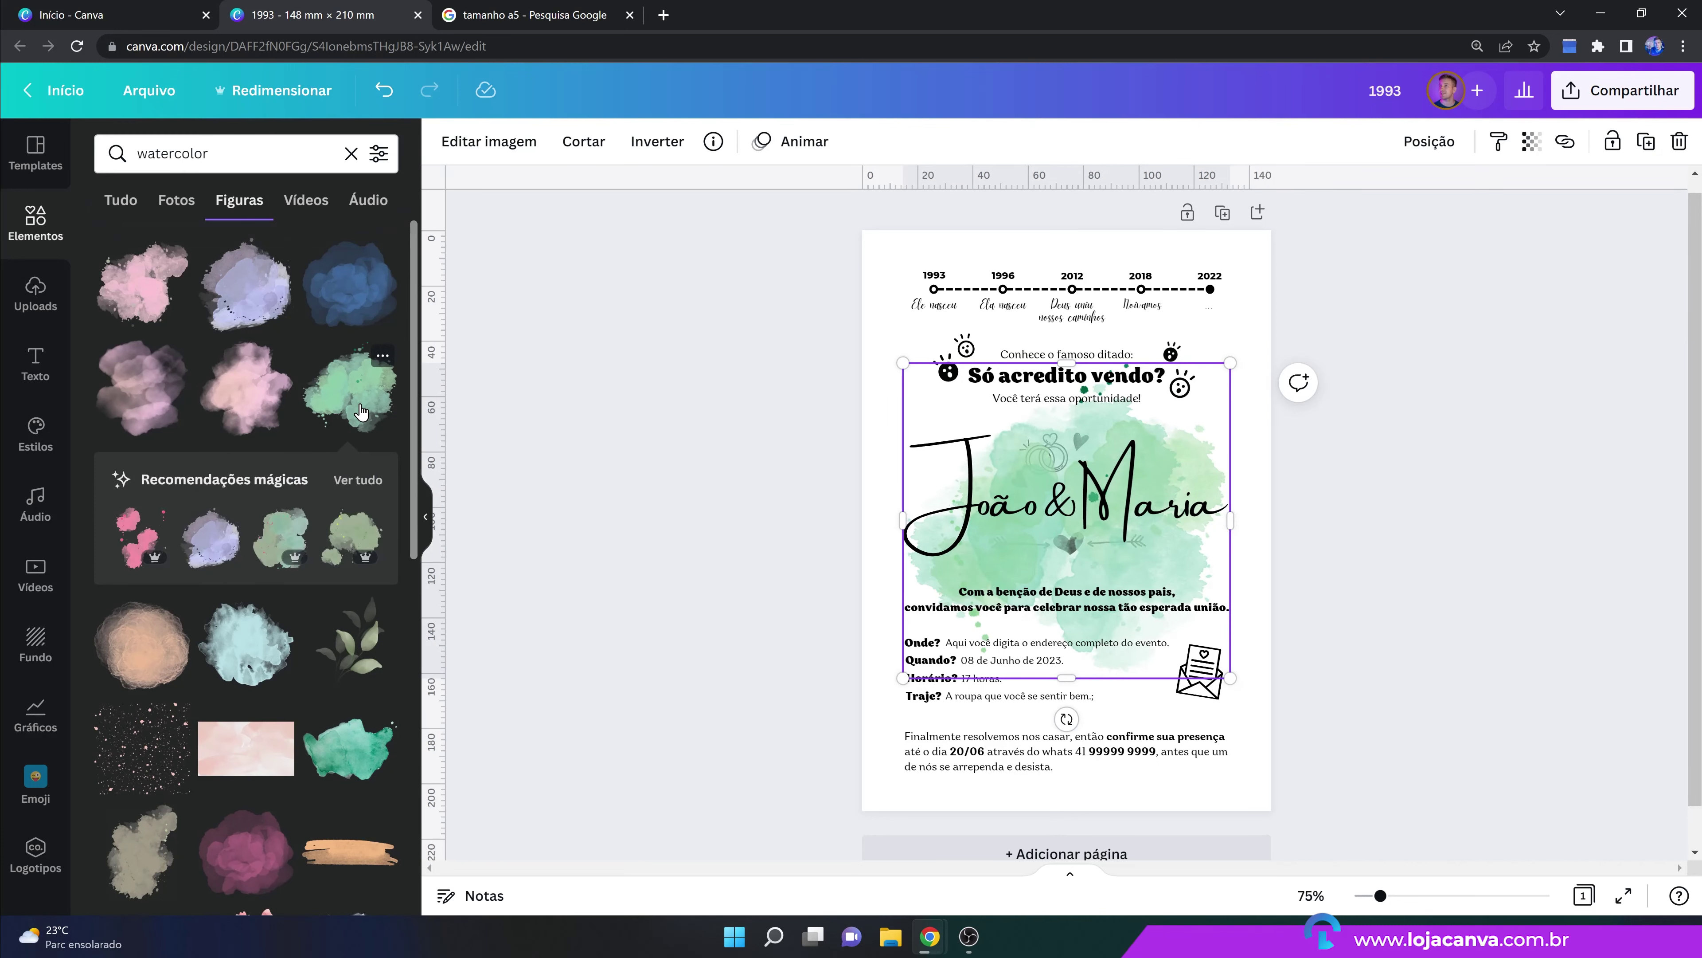
pyautogui.click(1439, 150)
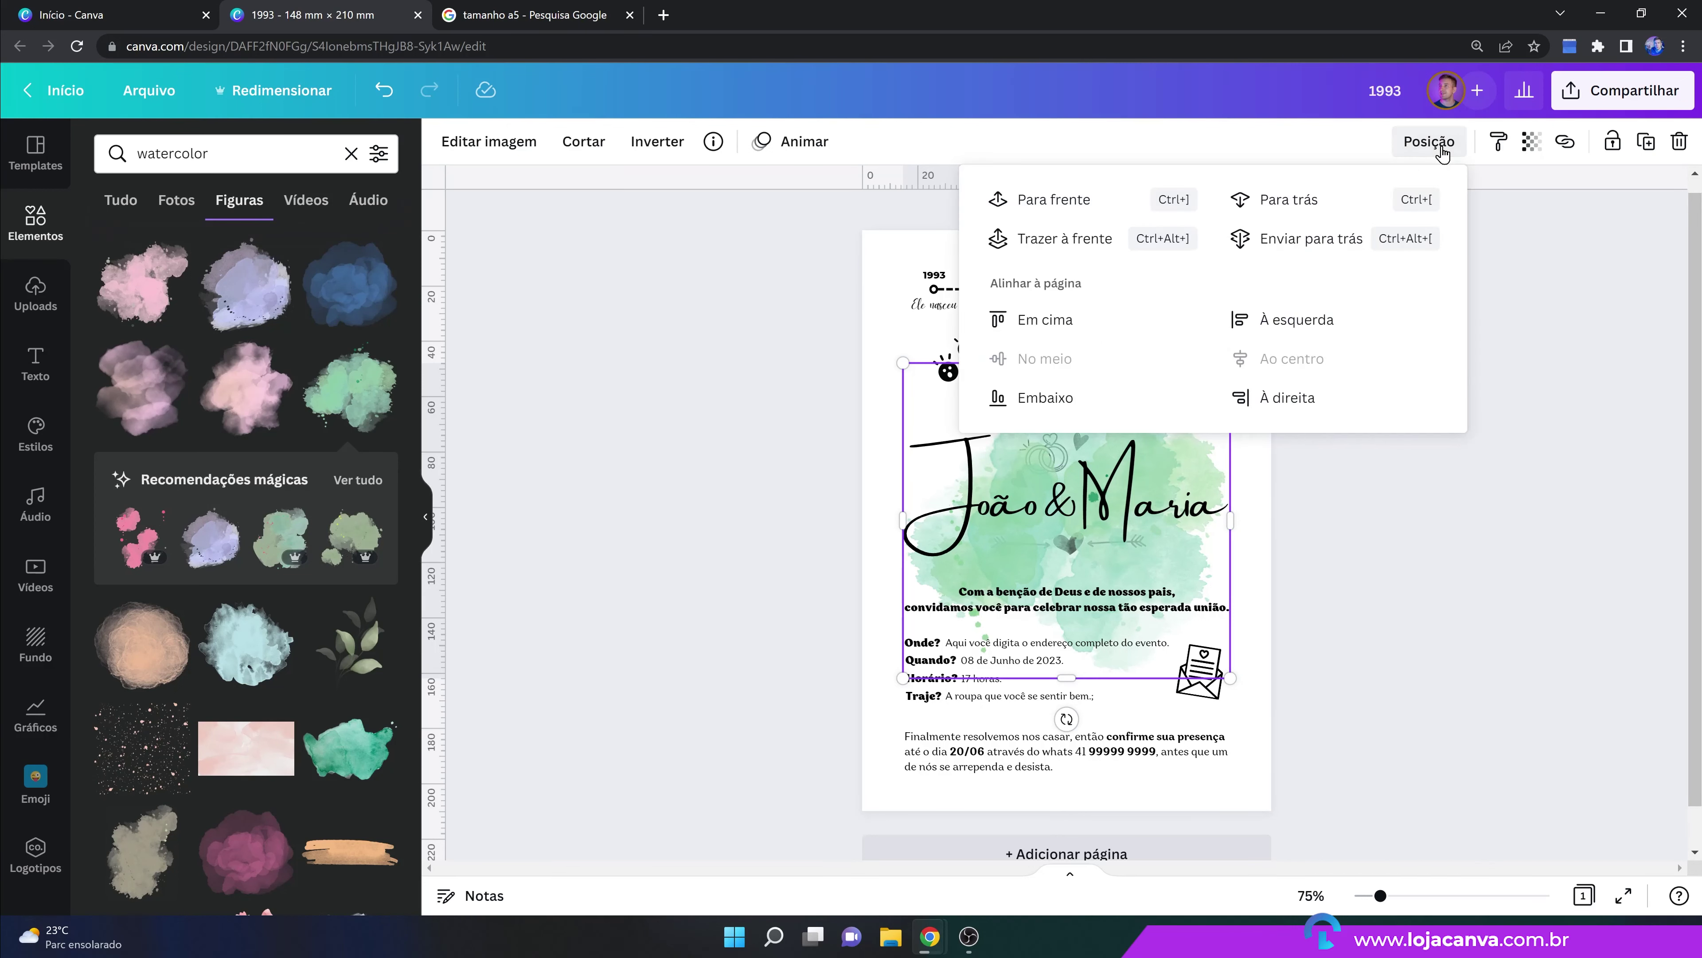
pyautogui.click(1351, 238)
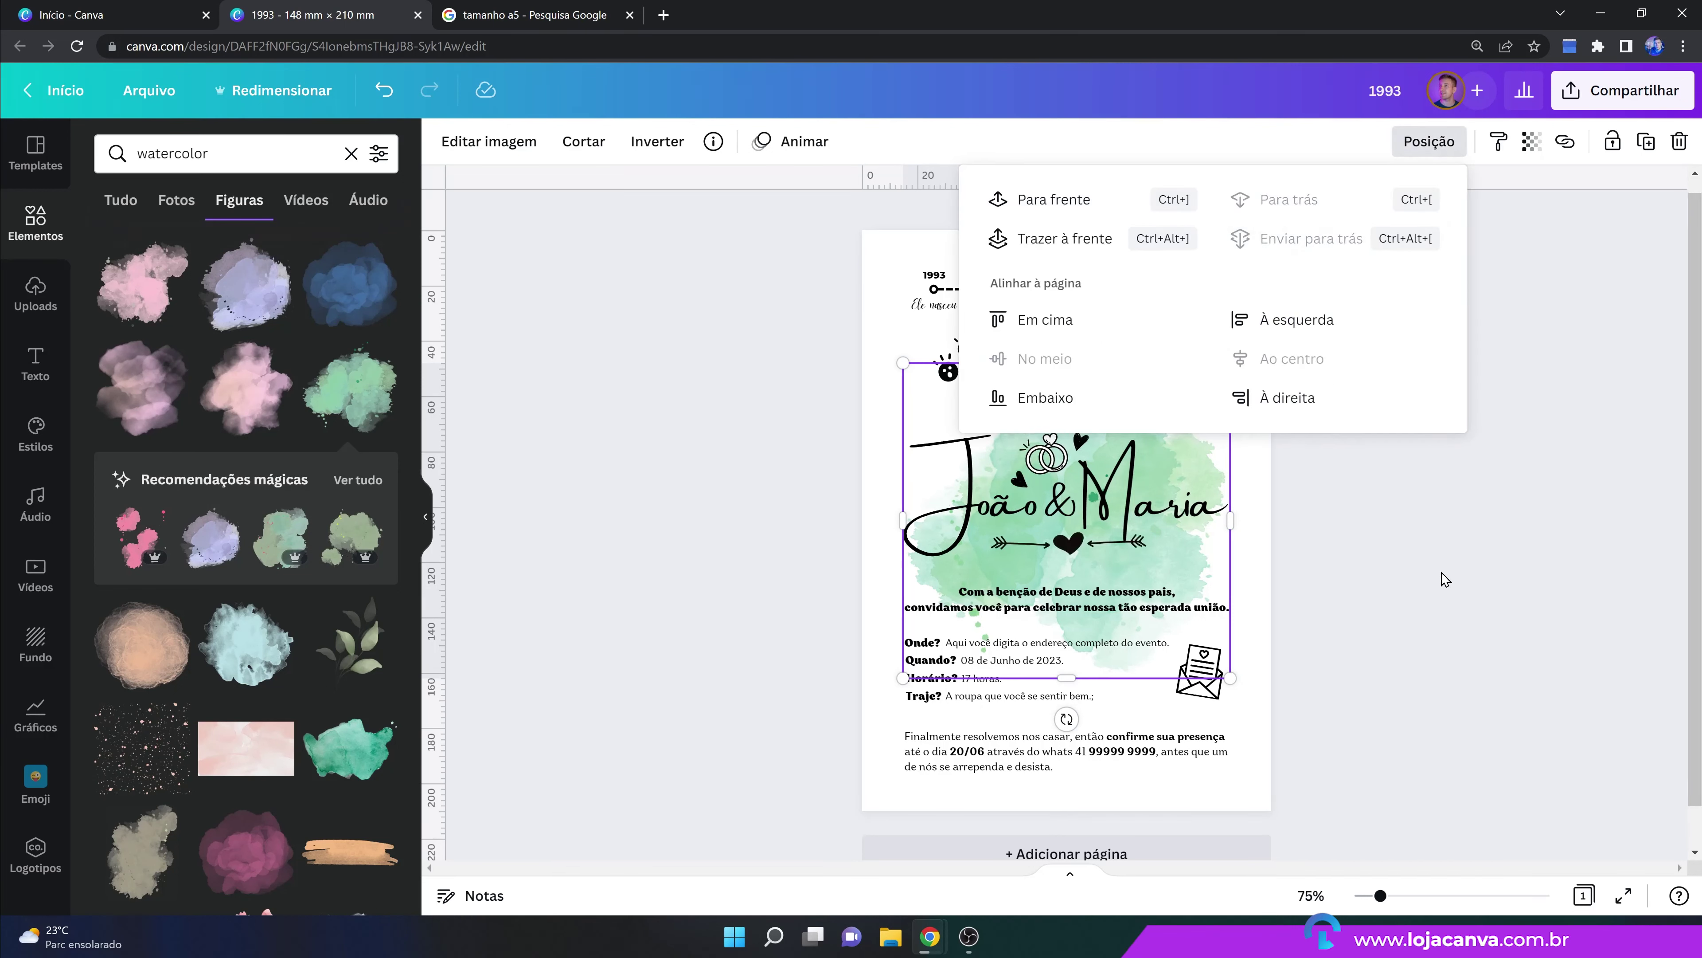
pyautogui.press('Escape')
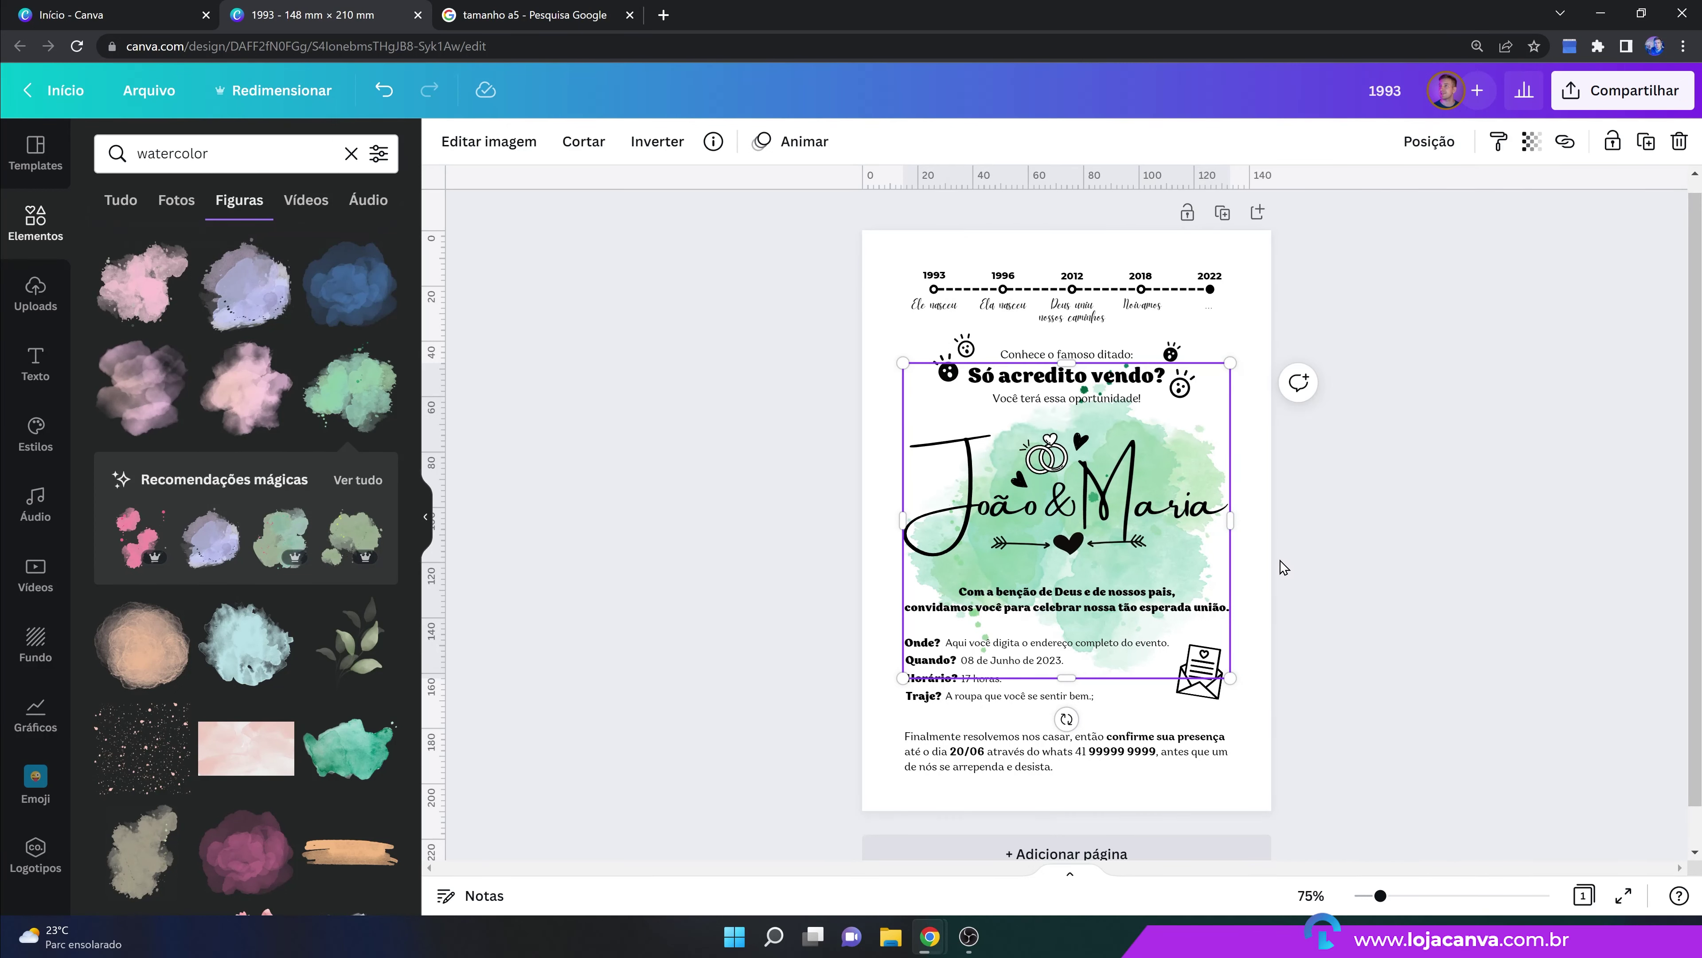
# Replace the green watercolor splash with the soft pink watercolor splash and send it behind all other elements.
pyautogui.scroll(1, 1281, 565)
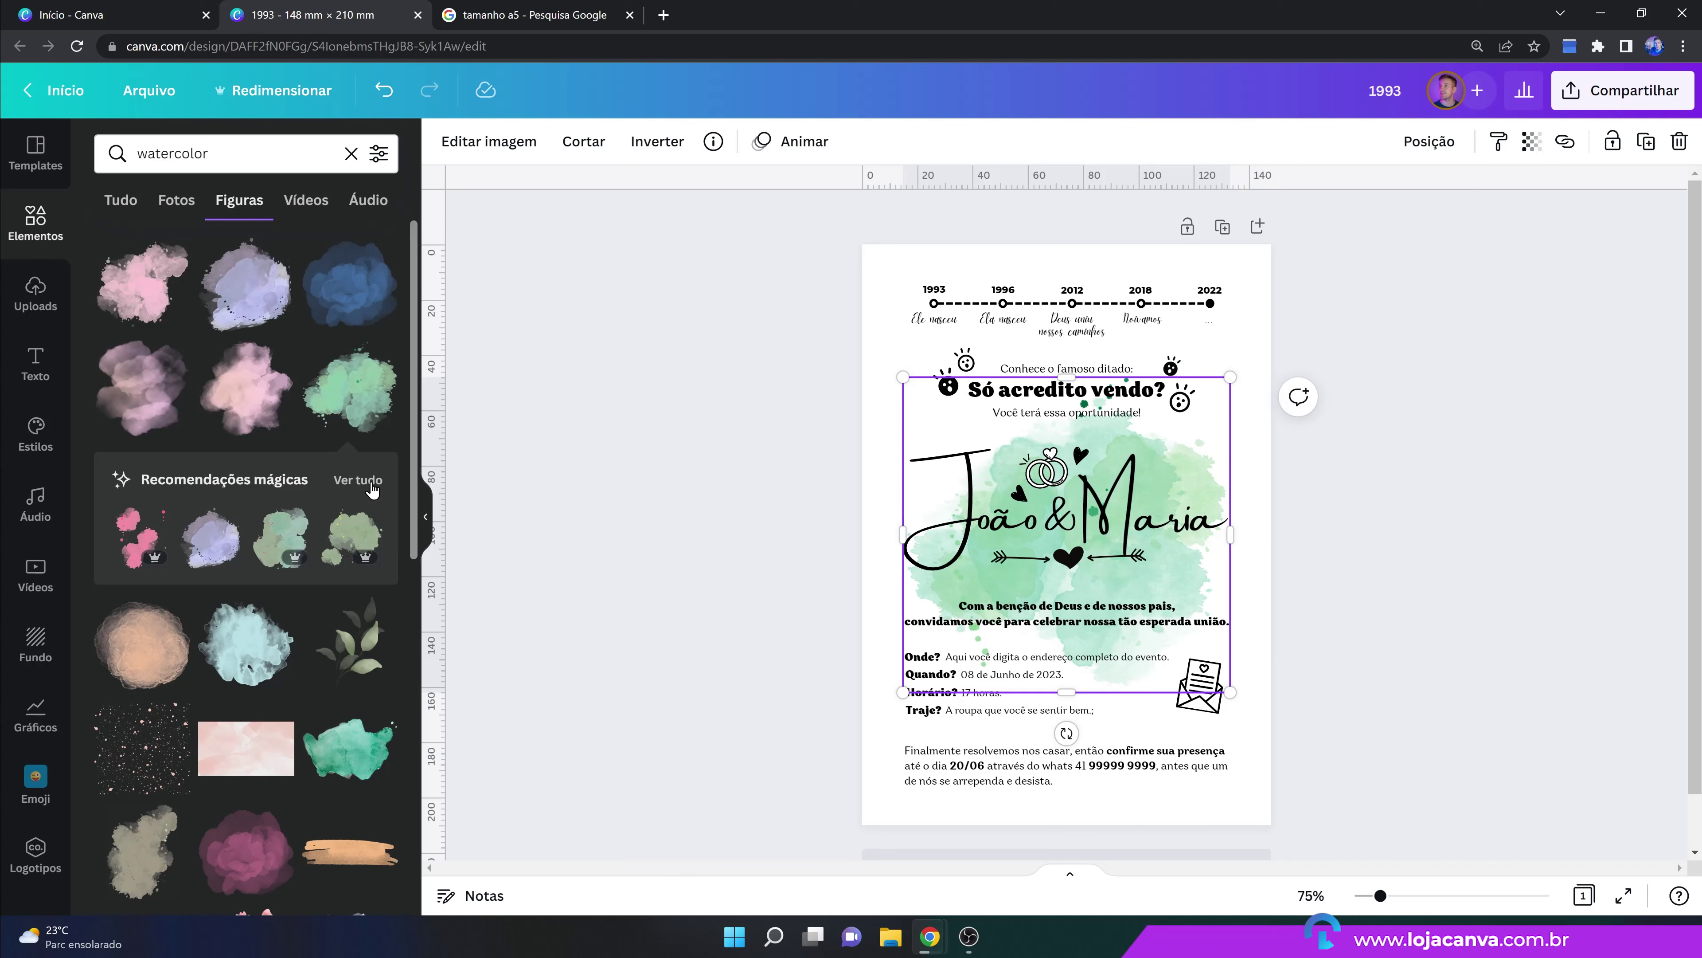
pyautogui.press('Delete')
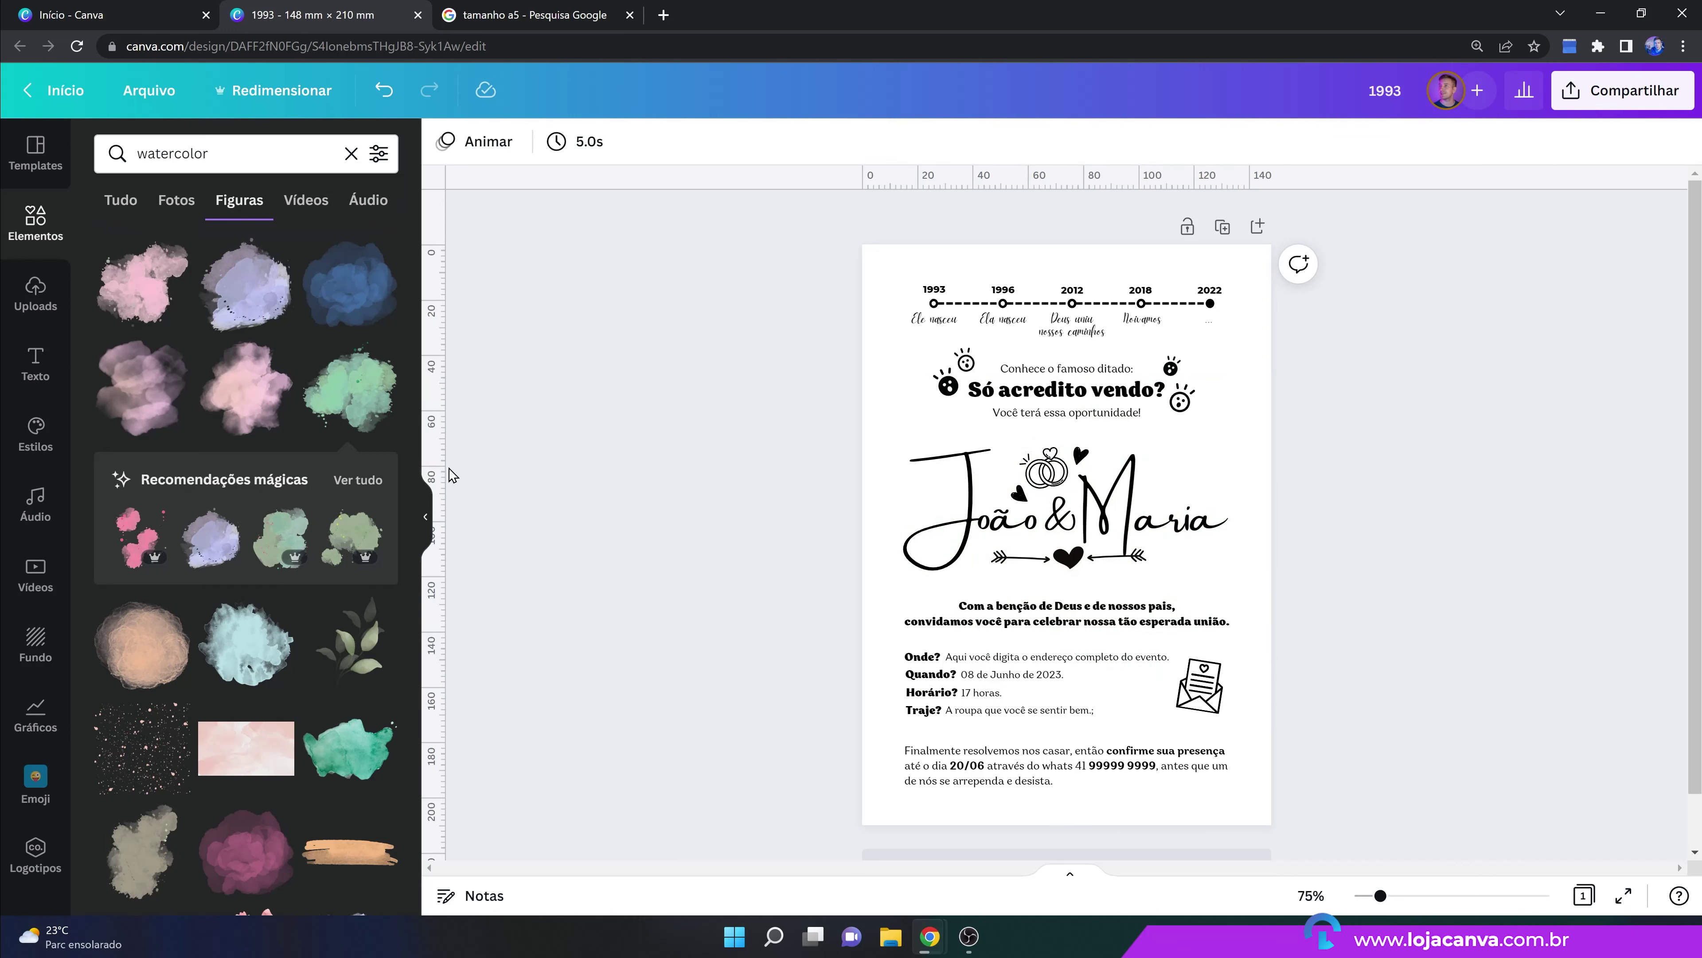
pyautogui.click(250, 421)
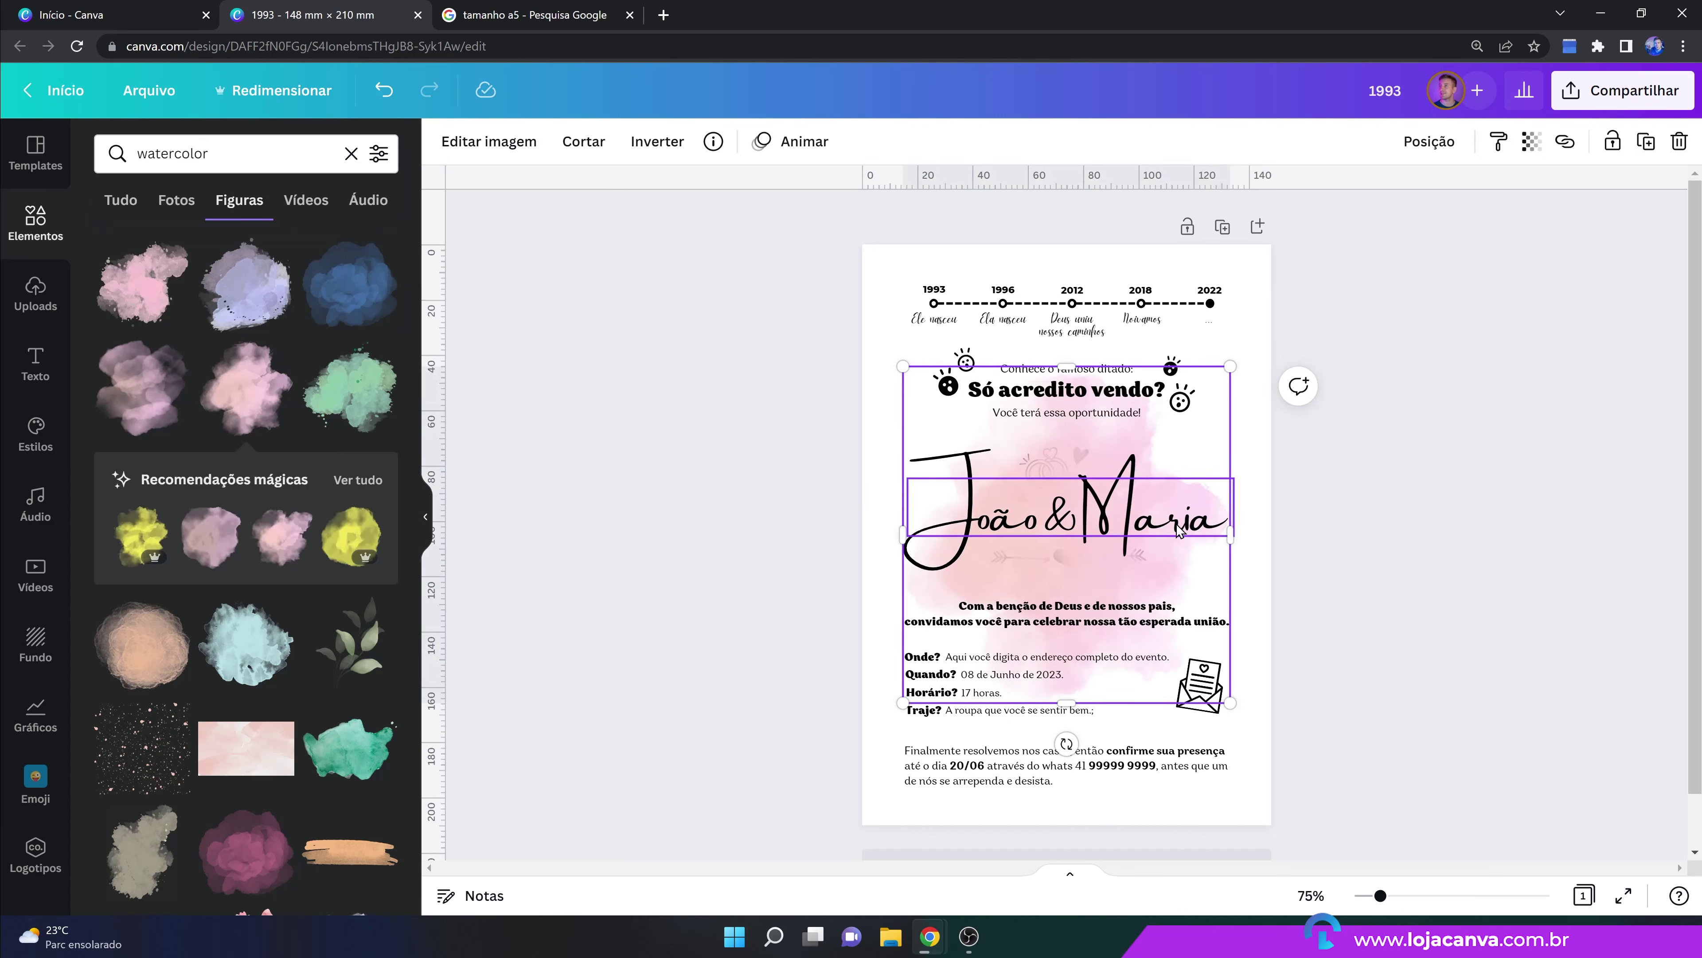
pyautogui.click(1428, 141)
pyautogui.click(1354, 243)
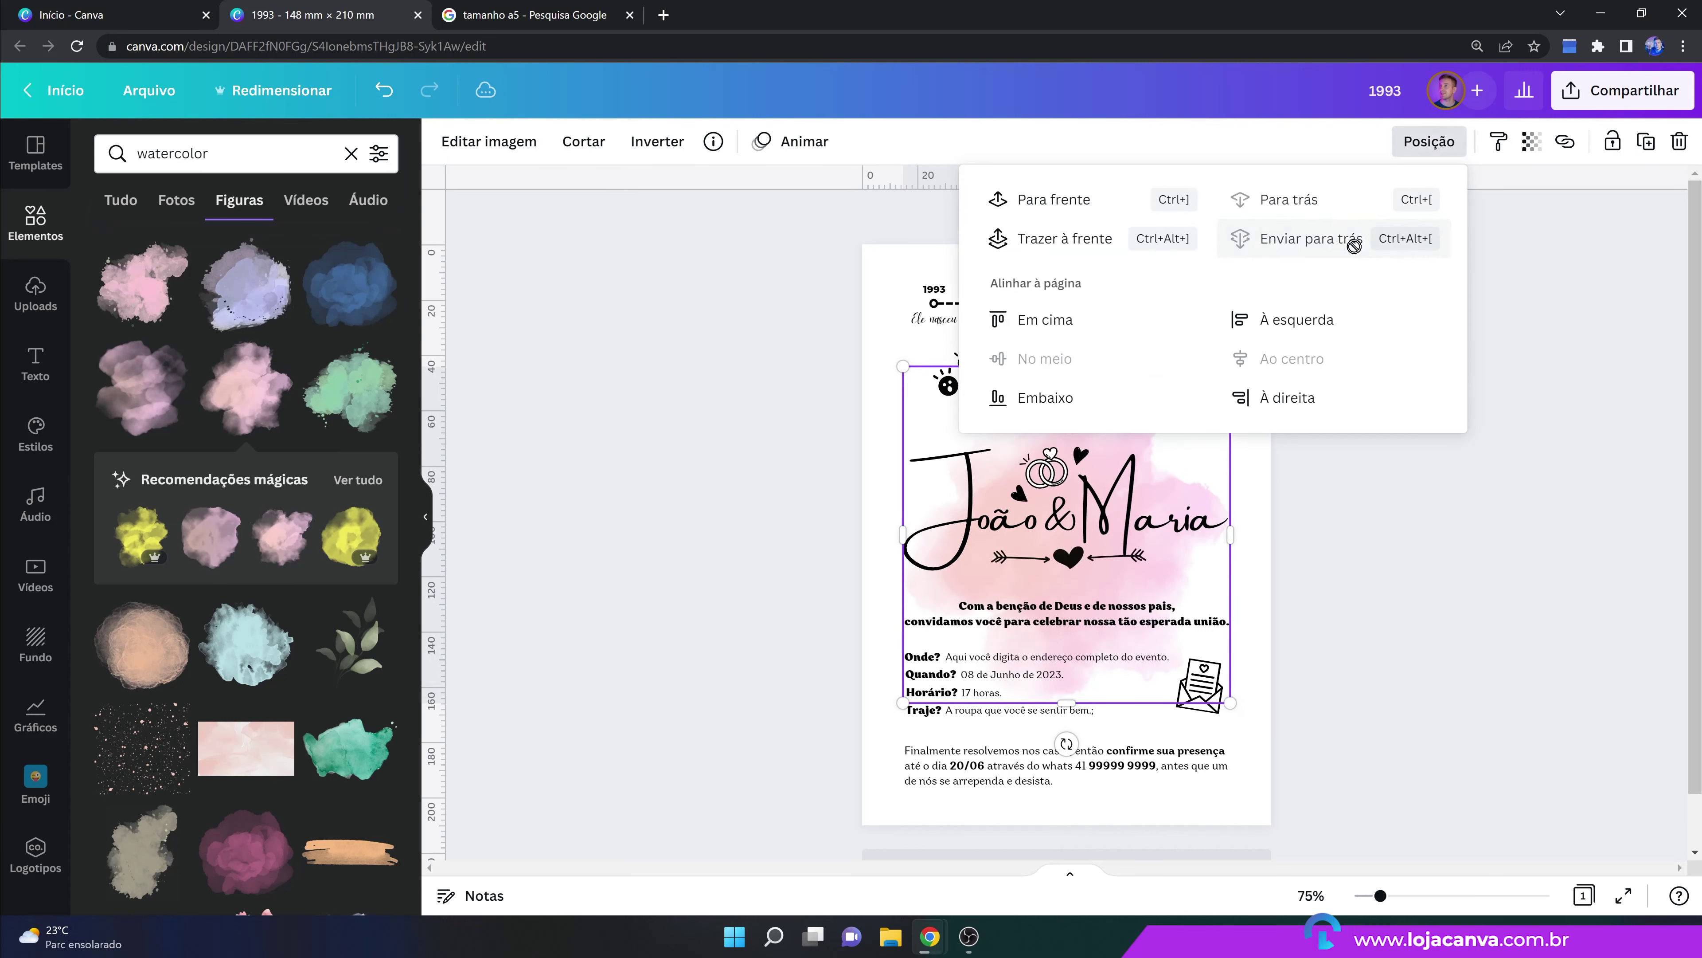
pyautogui.click(1398, 605)
pyautogui.click(1418, 608)
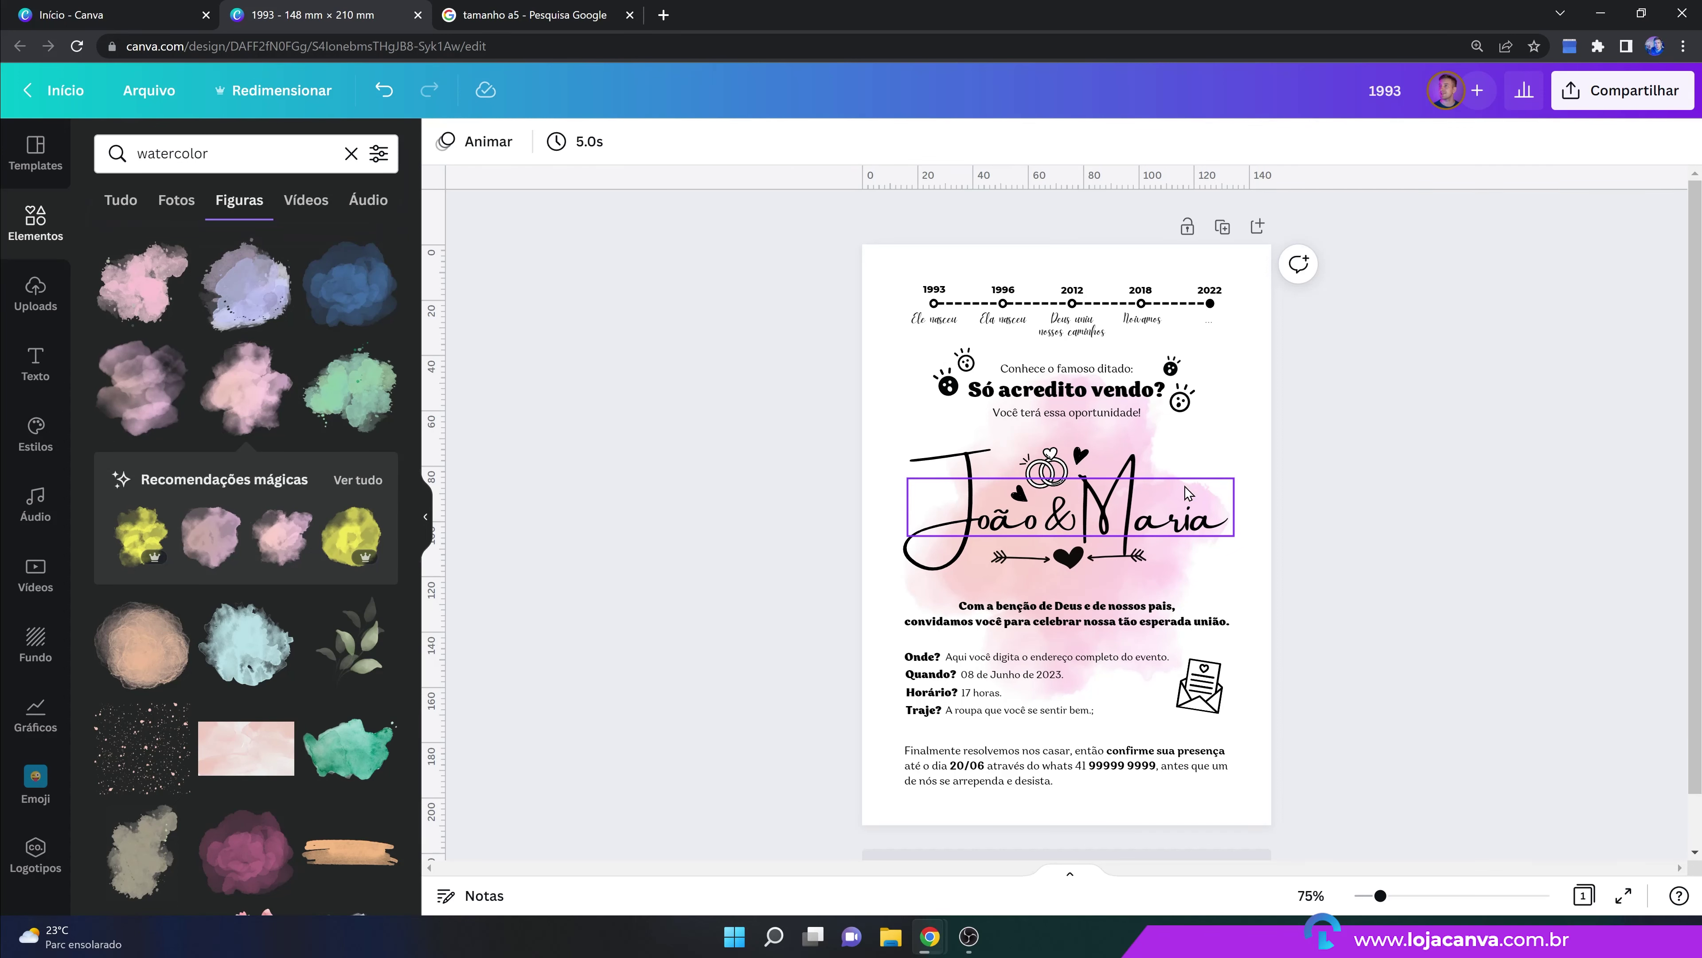
# Recolor the white fill of the wedding rings graphic with the pink sampled from the watercolor background beside it.
pyautogui.moveTo(1401, 902); pyautogui.dragTo(1413, 899)
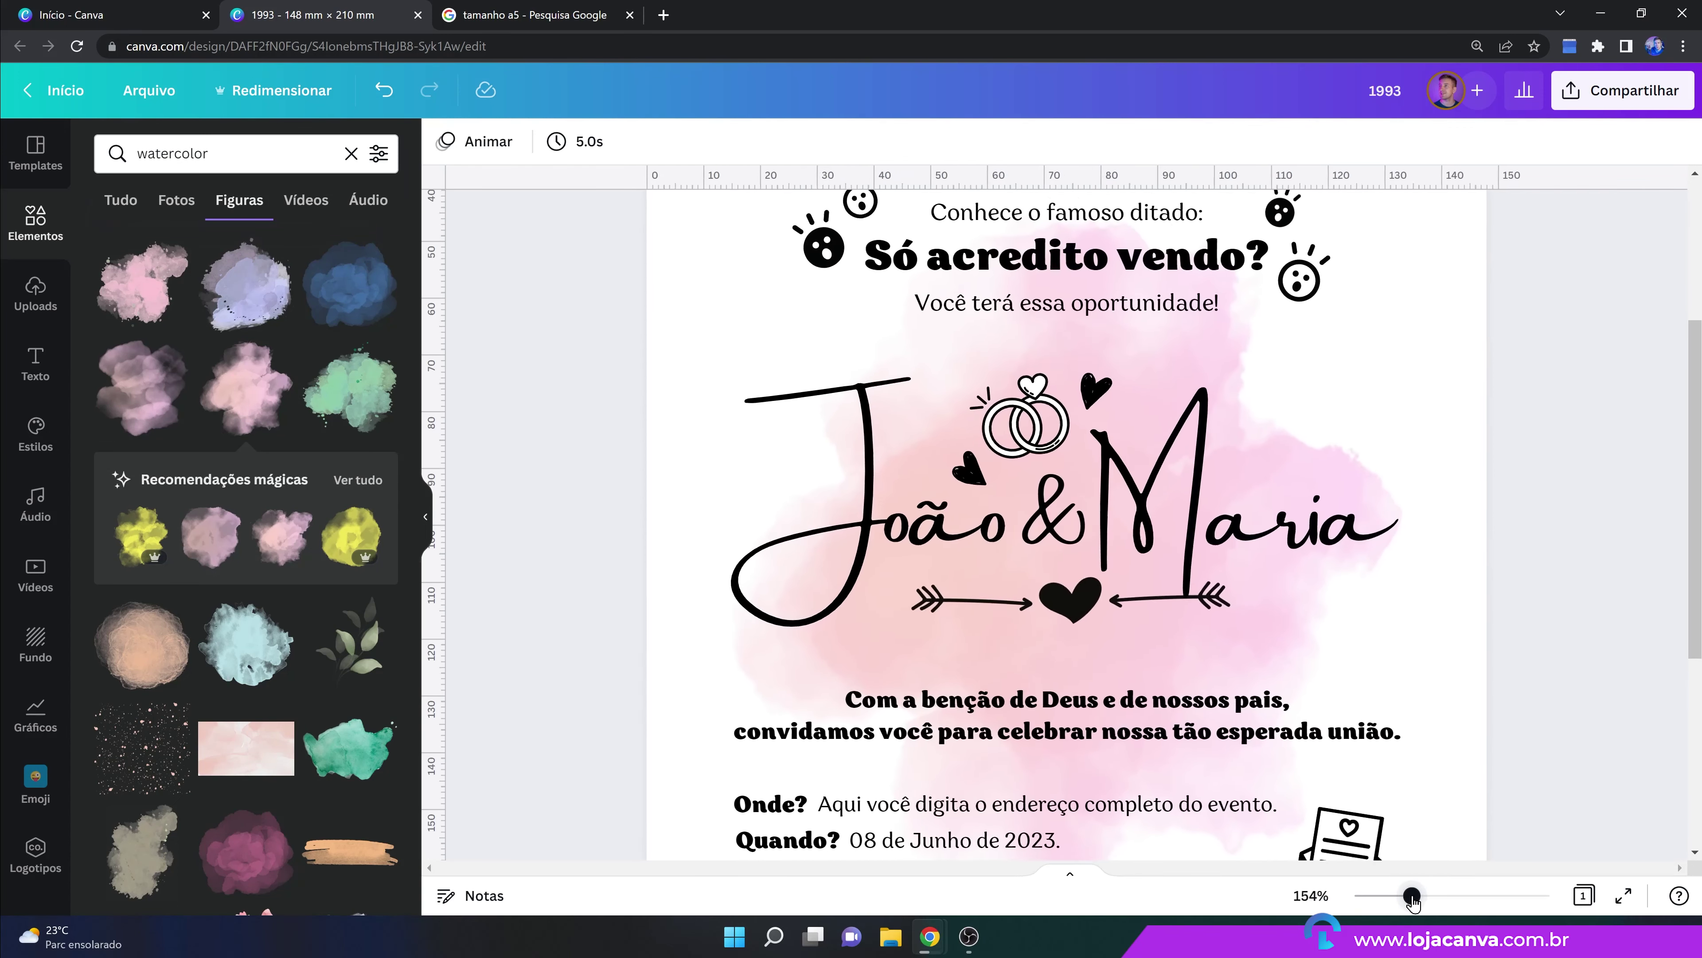
pyautogui.click(1031, 395)
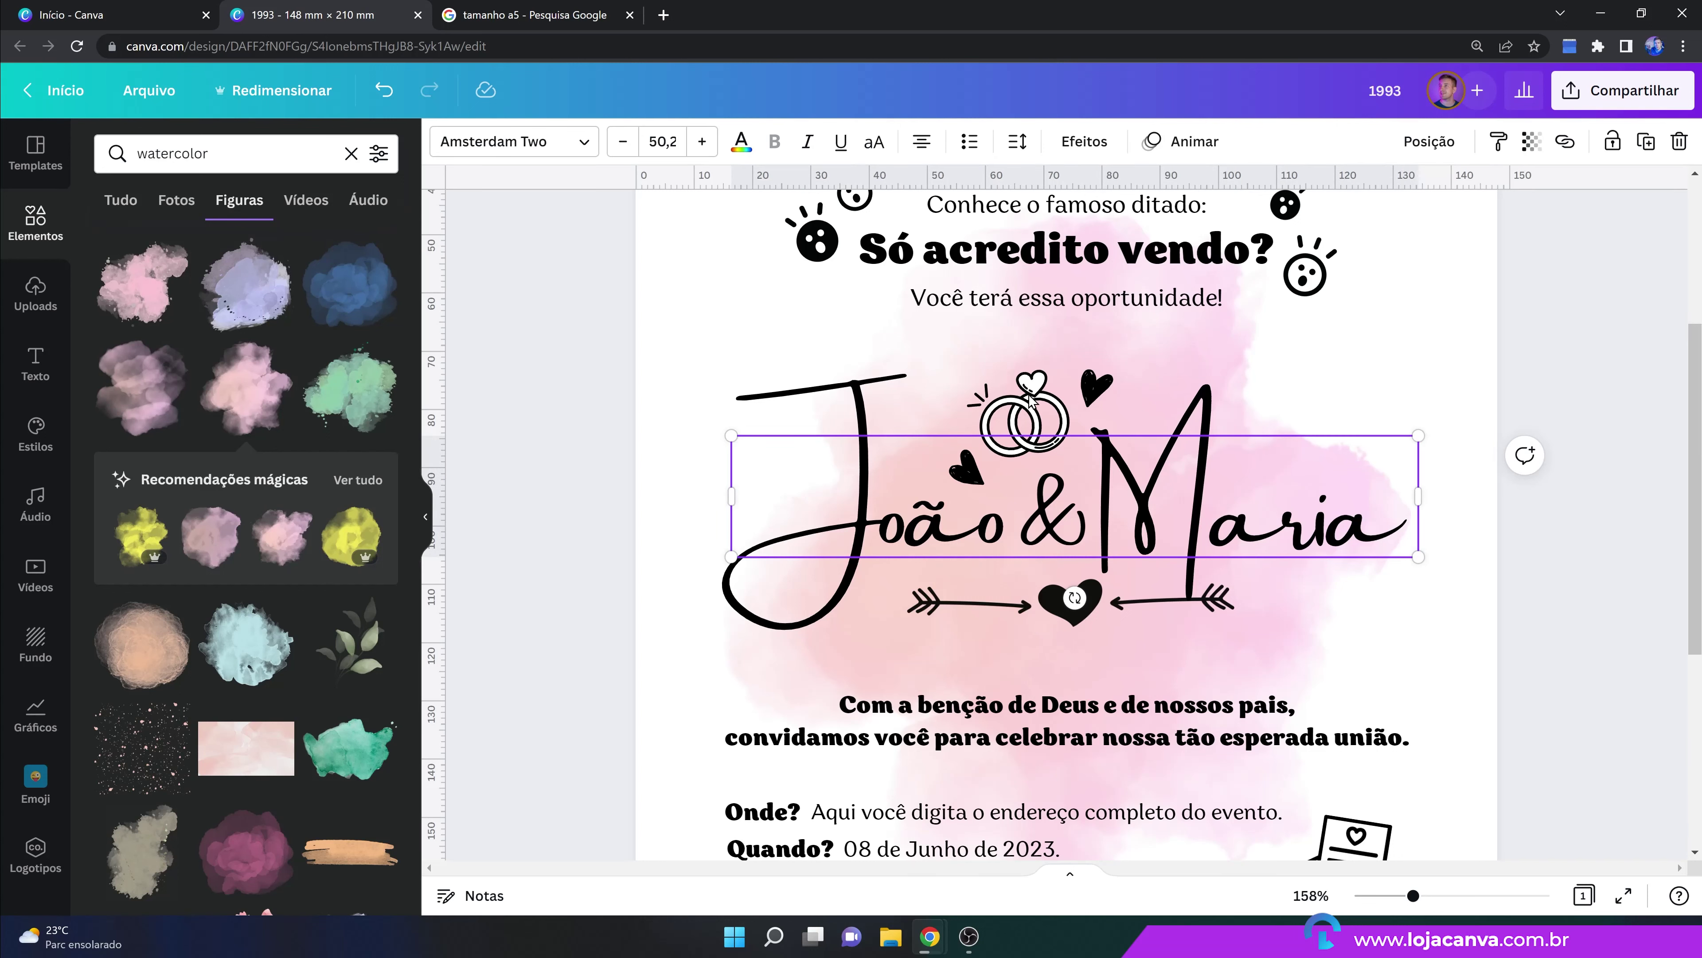
pyautogui.click(1041, 442)
pyautogui.click(477, 141)
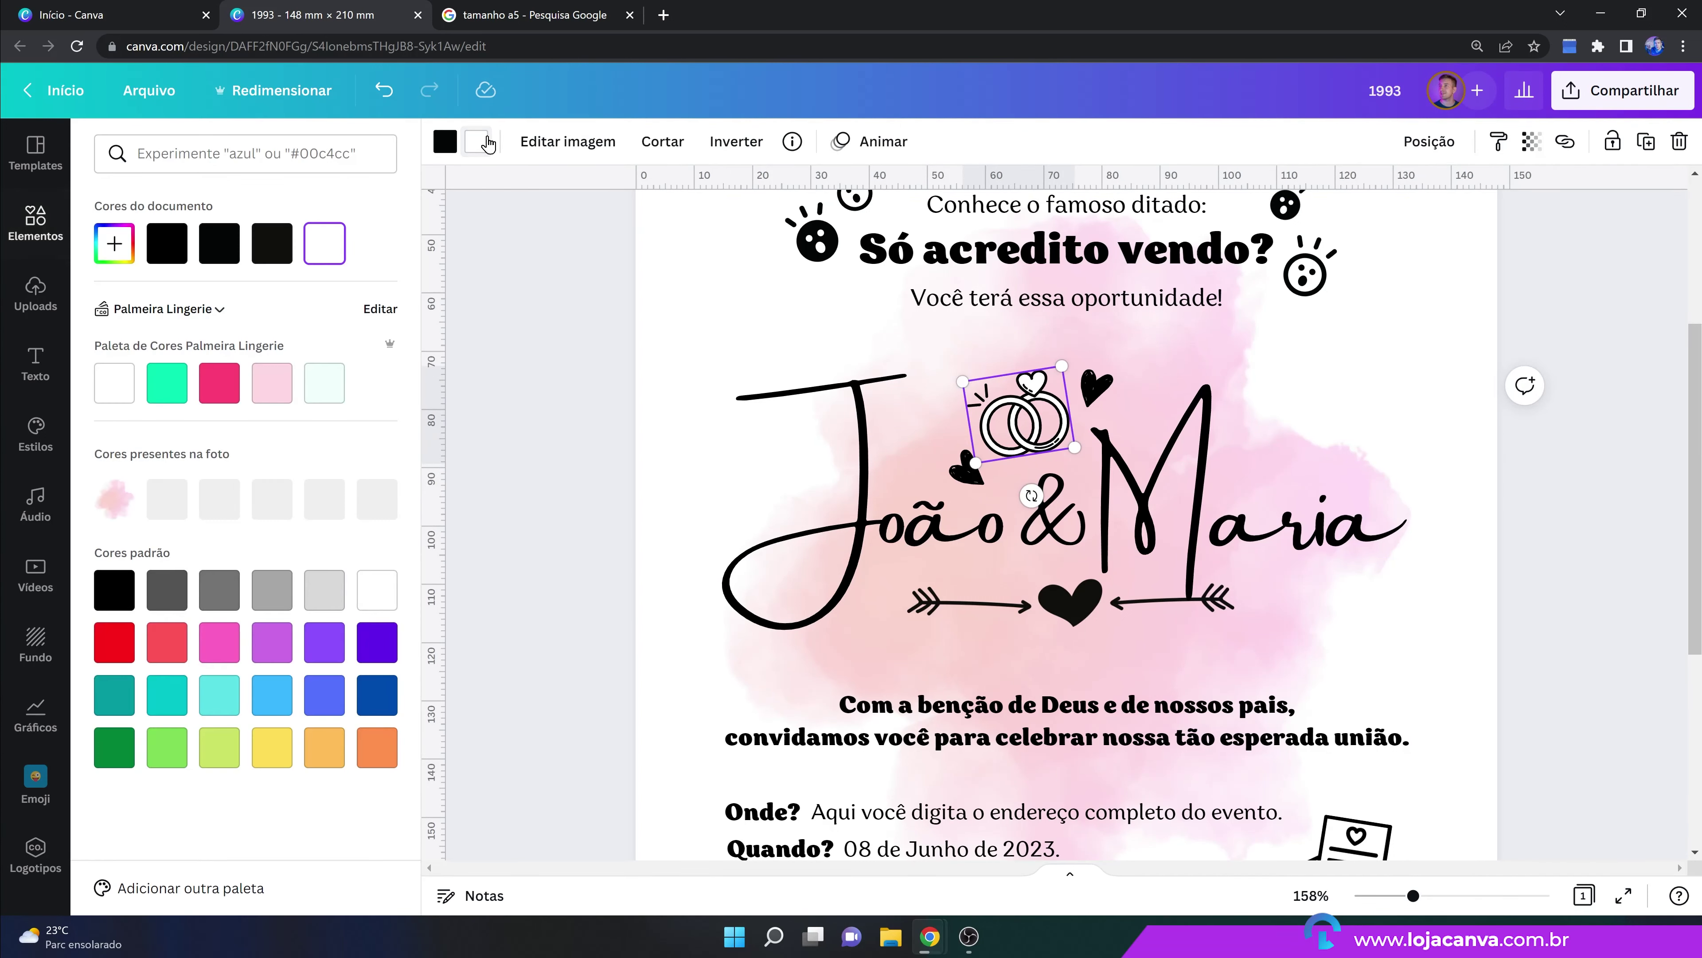
pyautogui.click(121, 256)
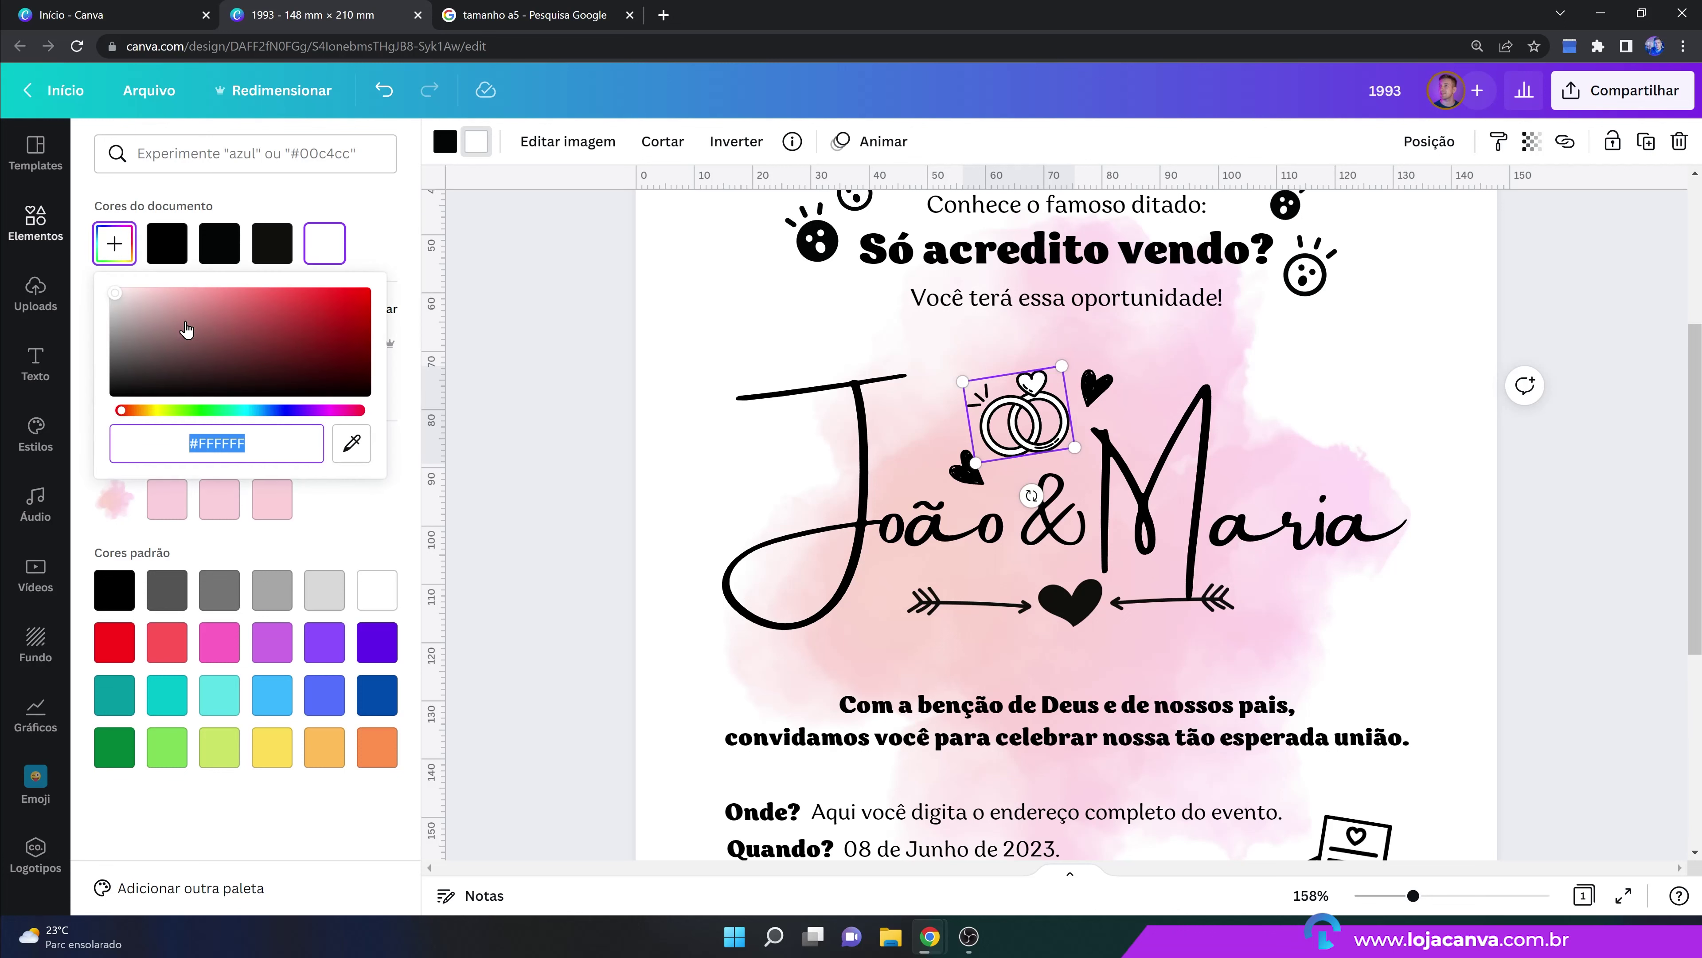
pyautogui.click(351, 443)
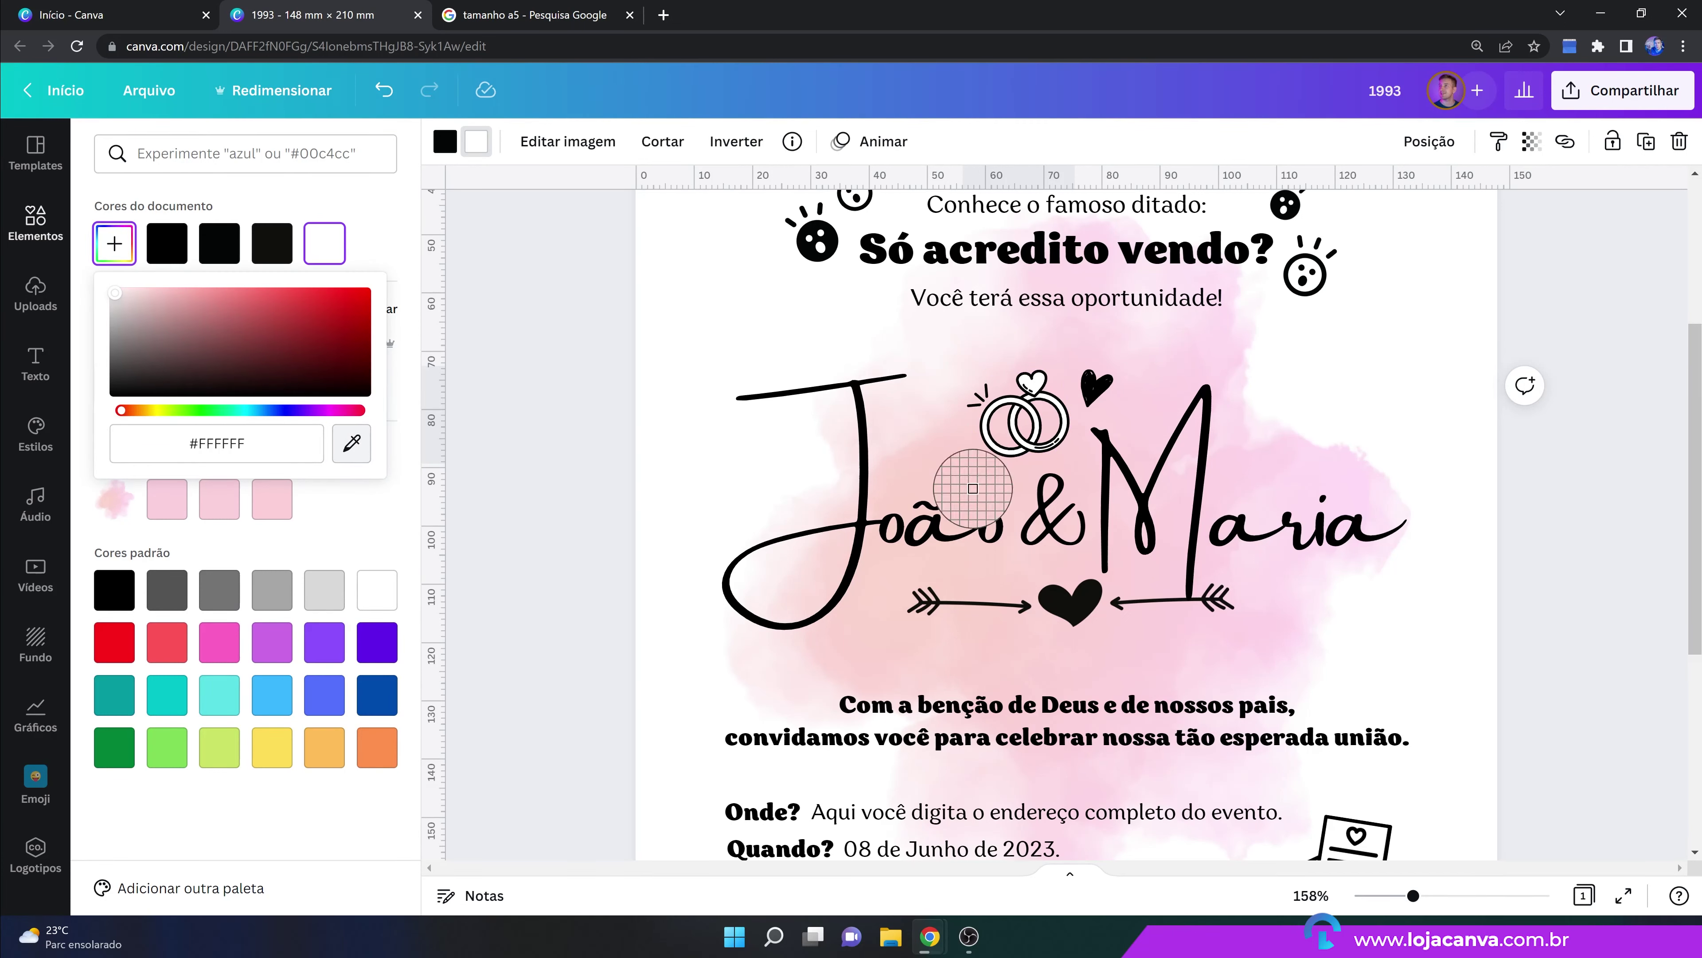
pyautogui.click(1083, 408)
pyautogui.click(1562, 459)
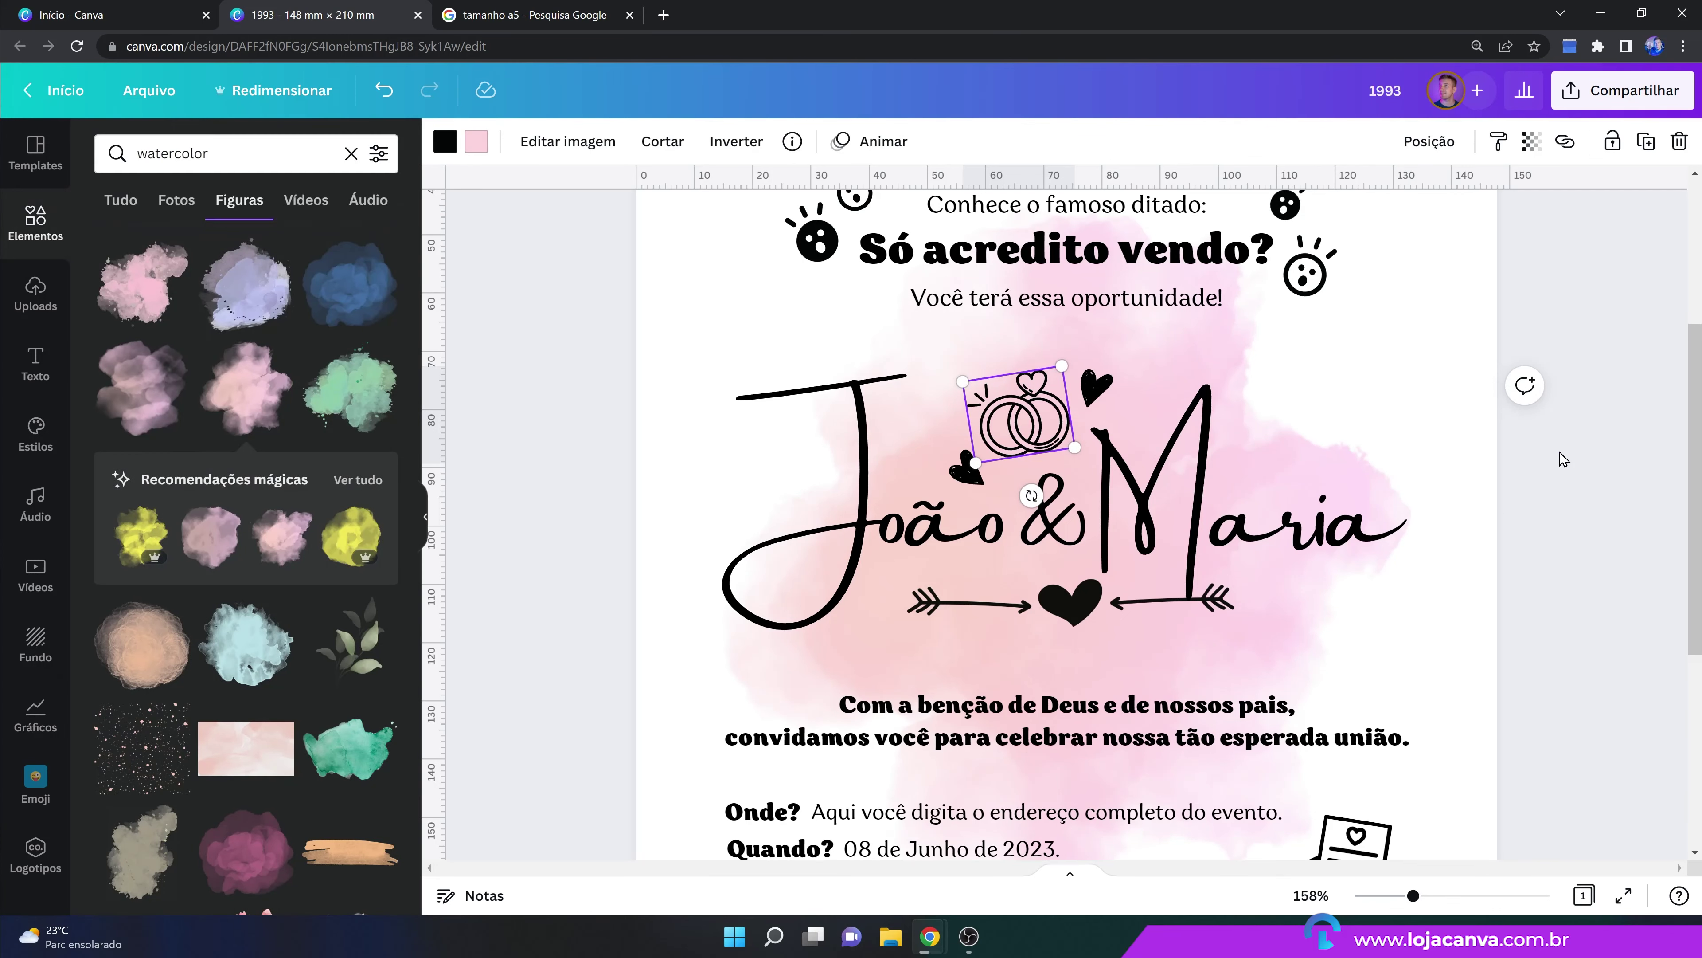
pyautogui.click(1572, 498)
pyautogui.moveTo(1410, 903); pyautogui.dragTo(1380, 896)
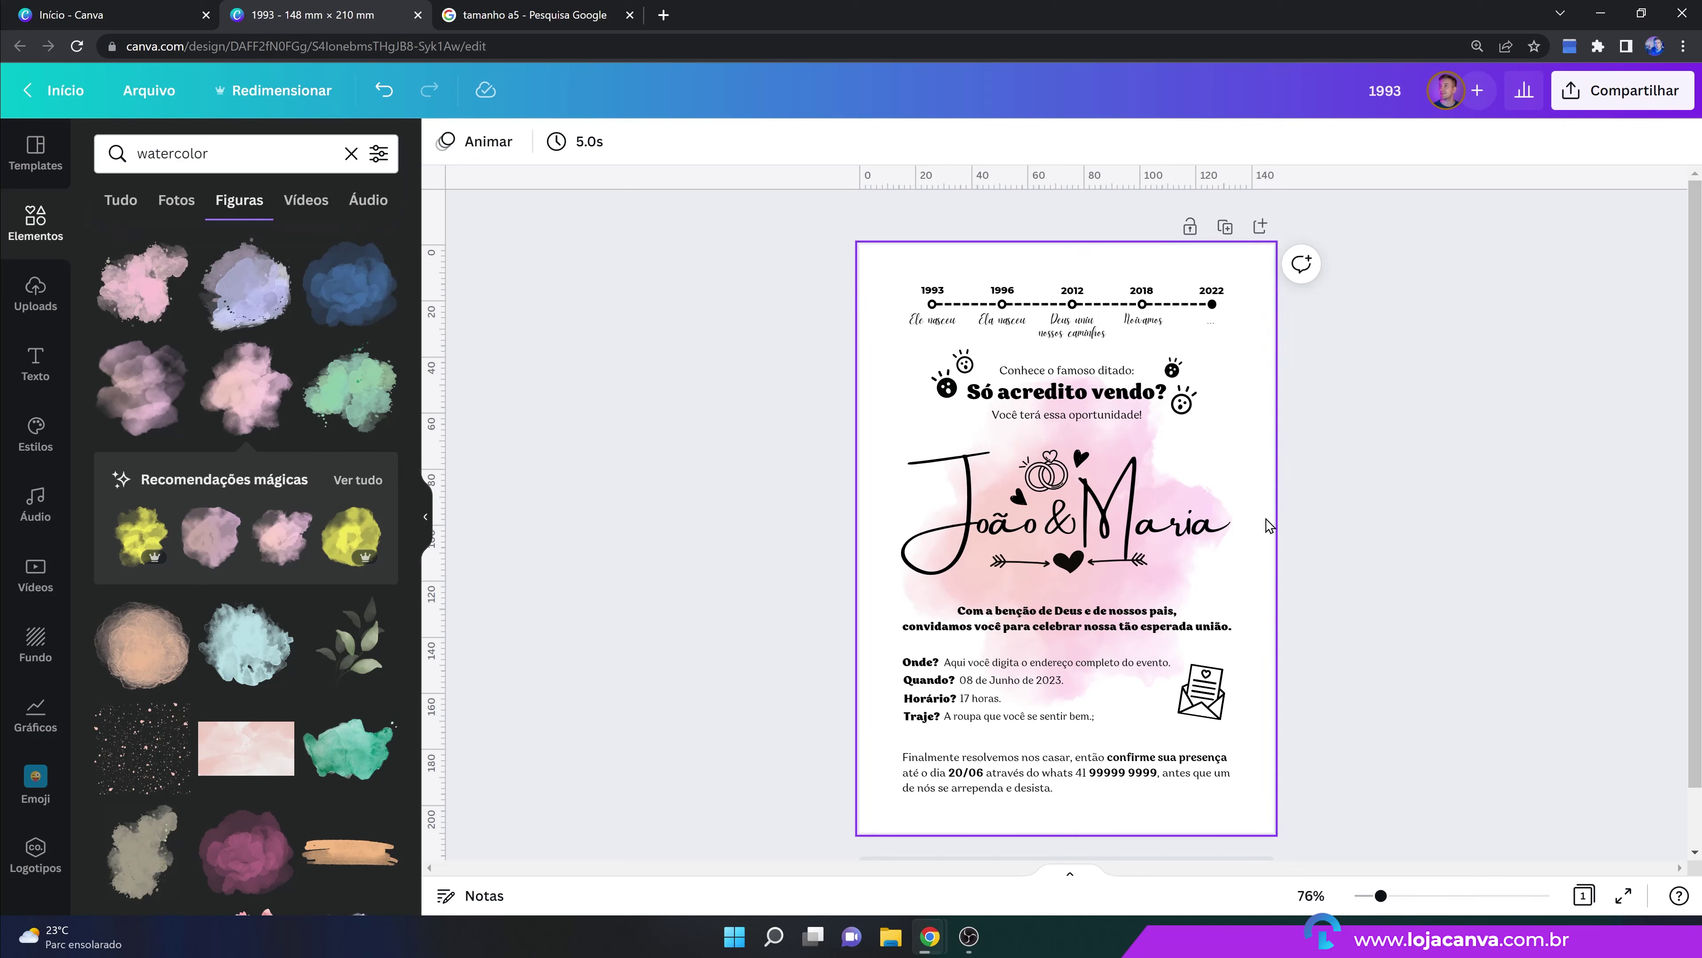
# Review the download file formats for the invitation, keeping PNG selected.
pyautogui.click(1573, 106)
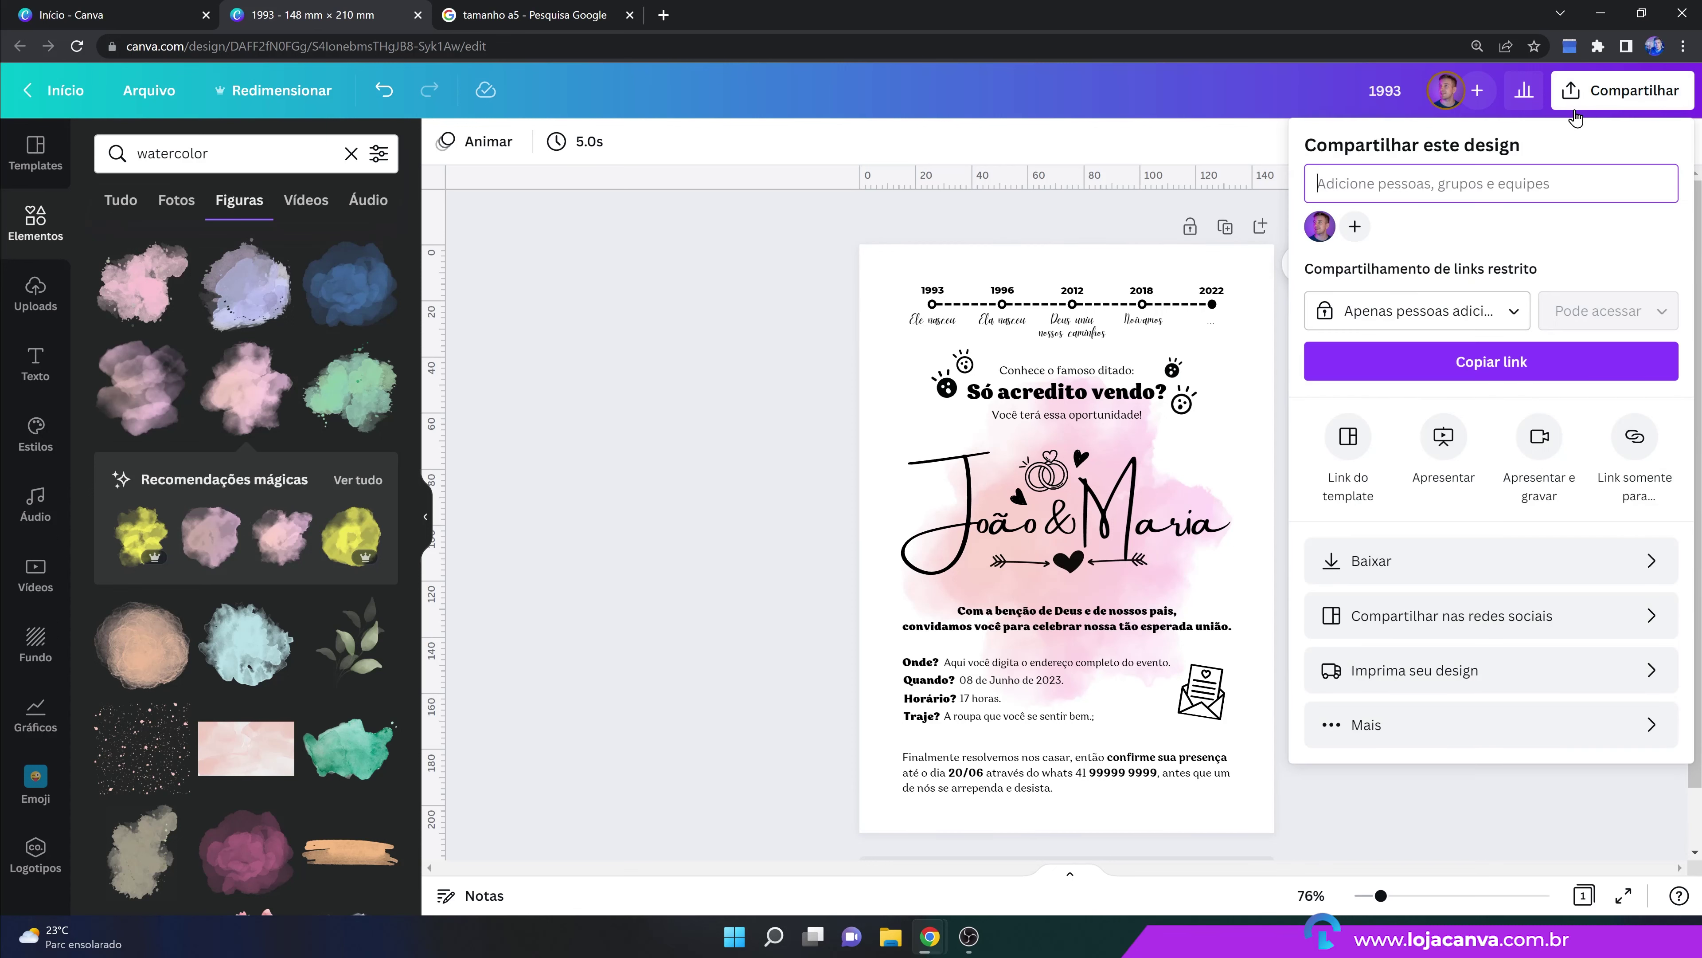
pyautogui.click(1448, 566)
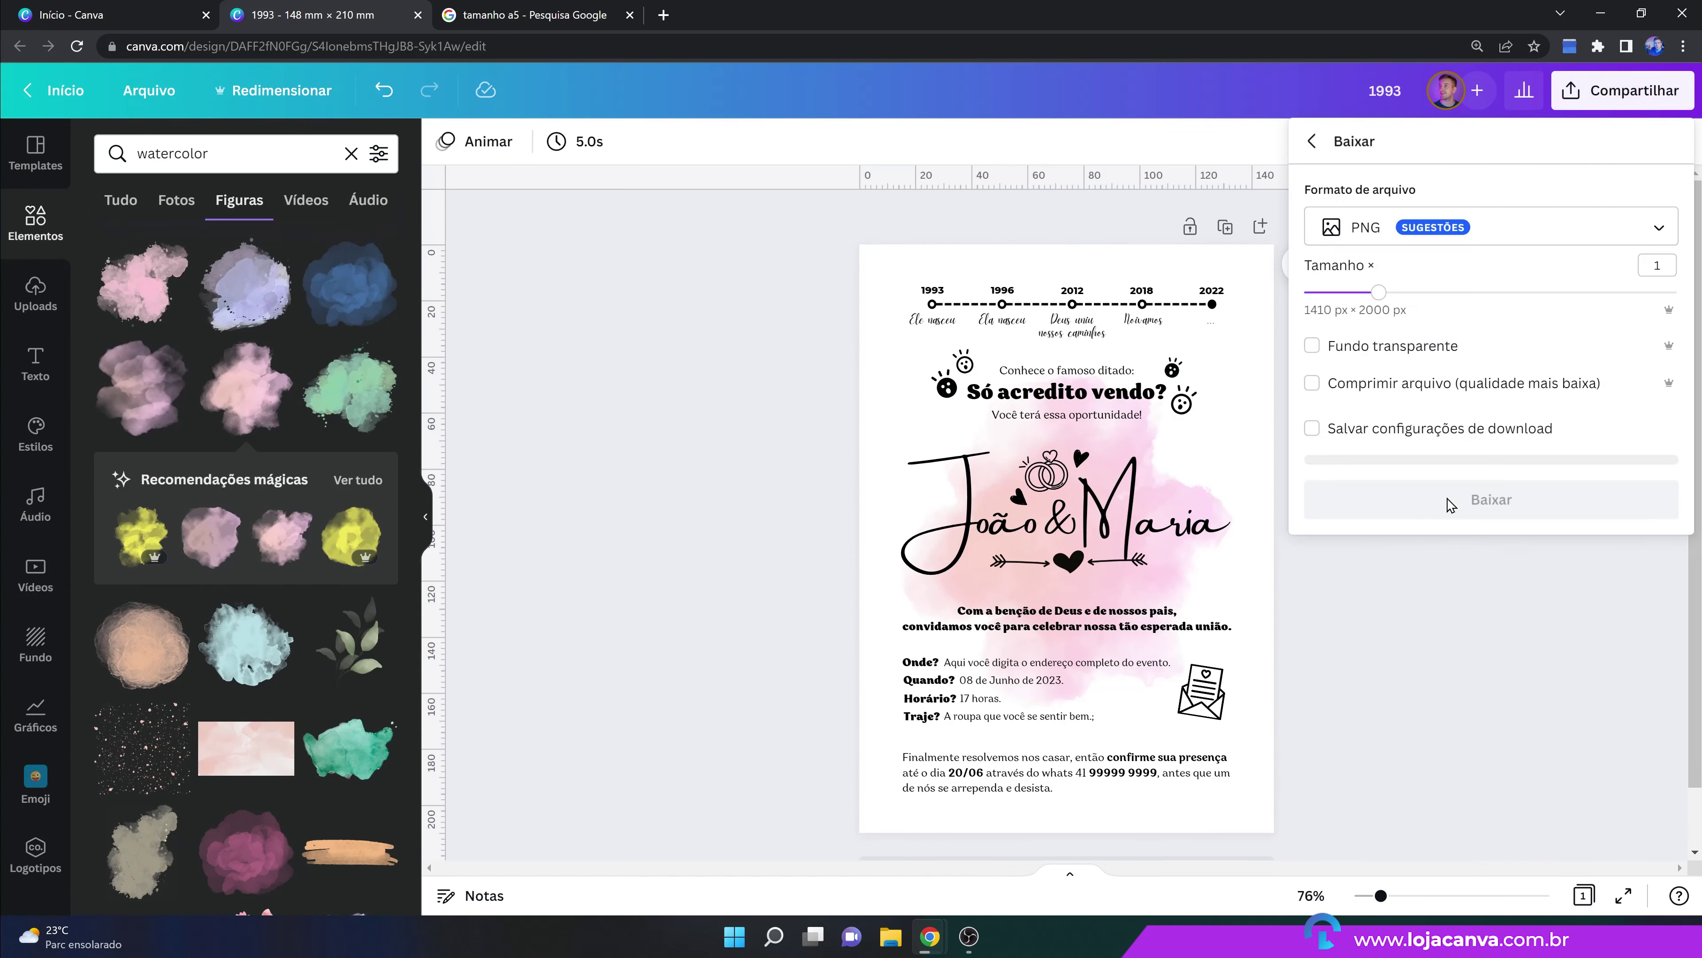
pyautogui.click(1549, 233)
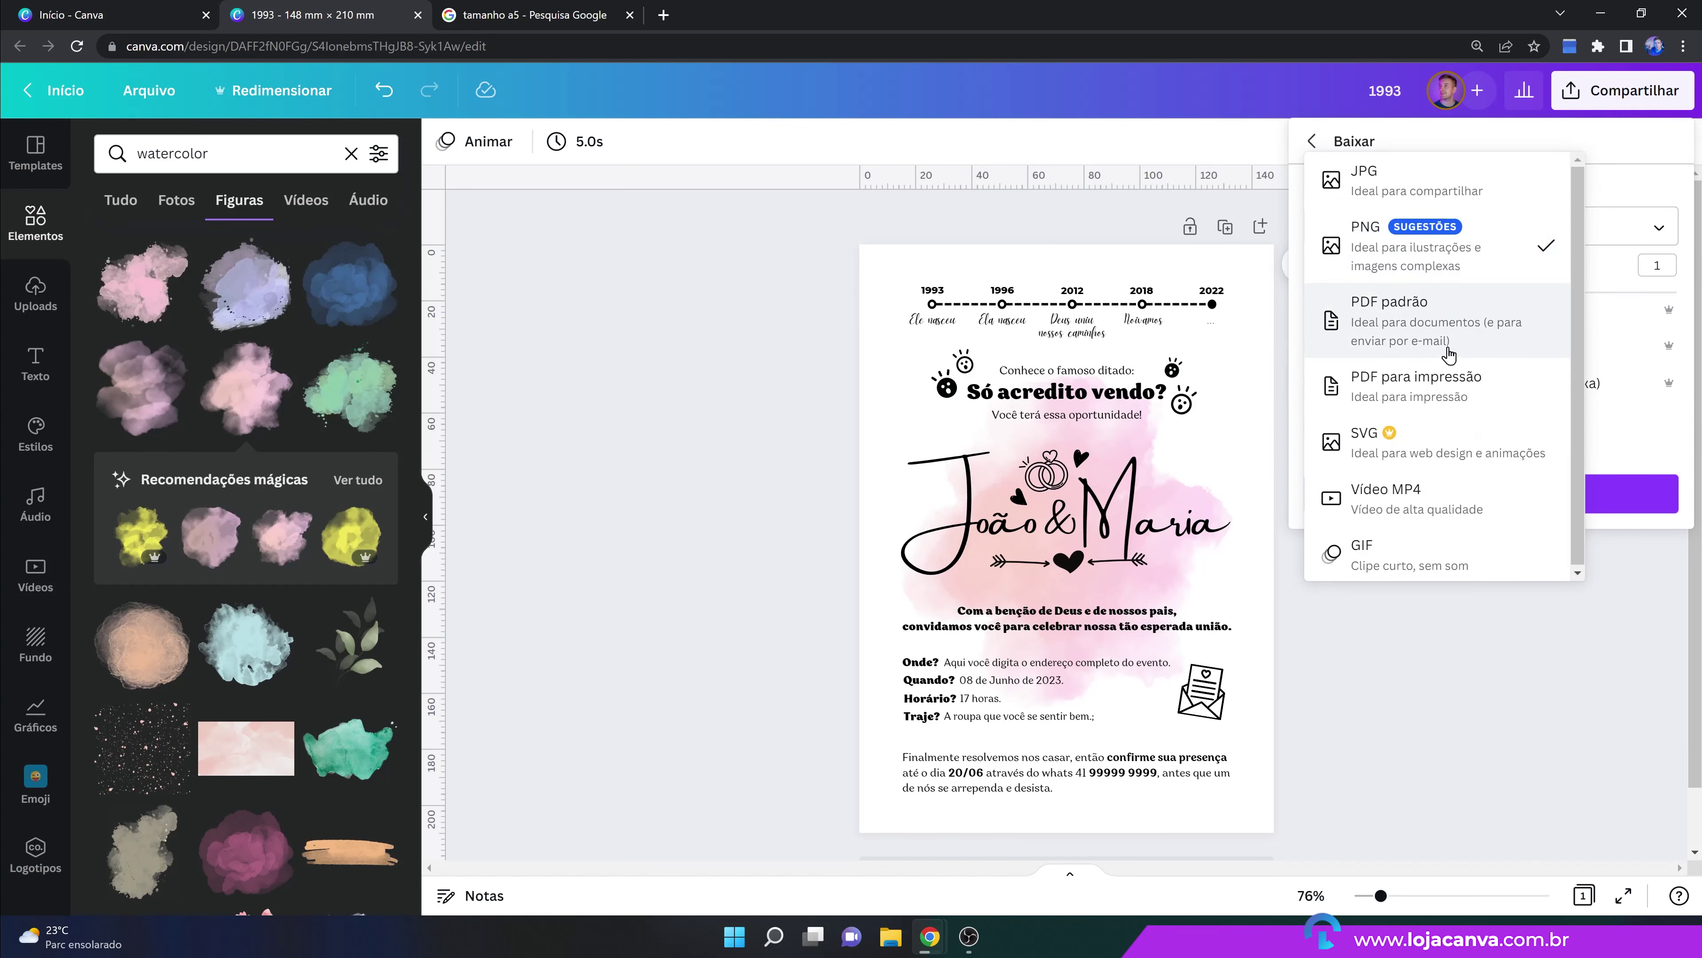
pyautogui.click(1640, 169)
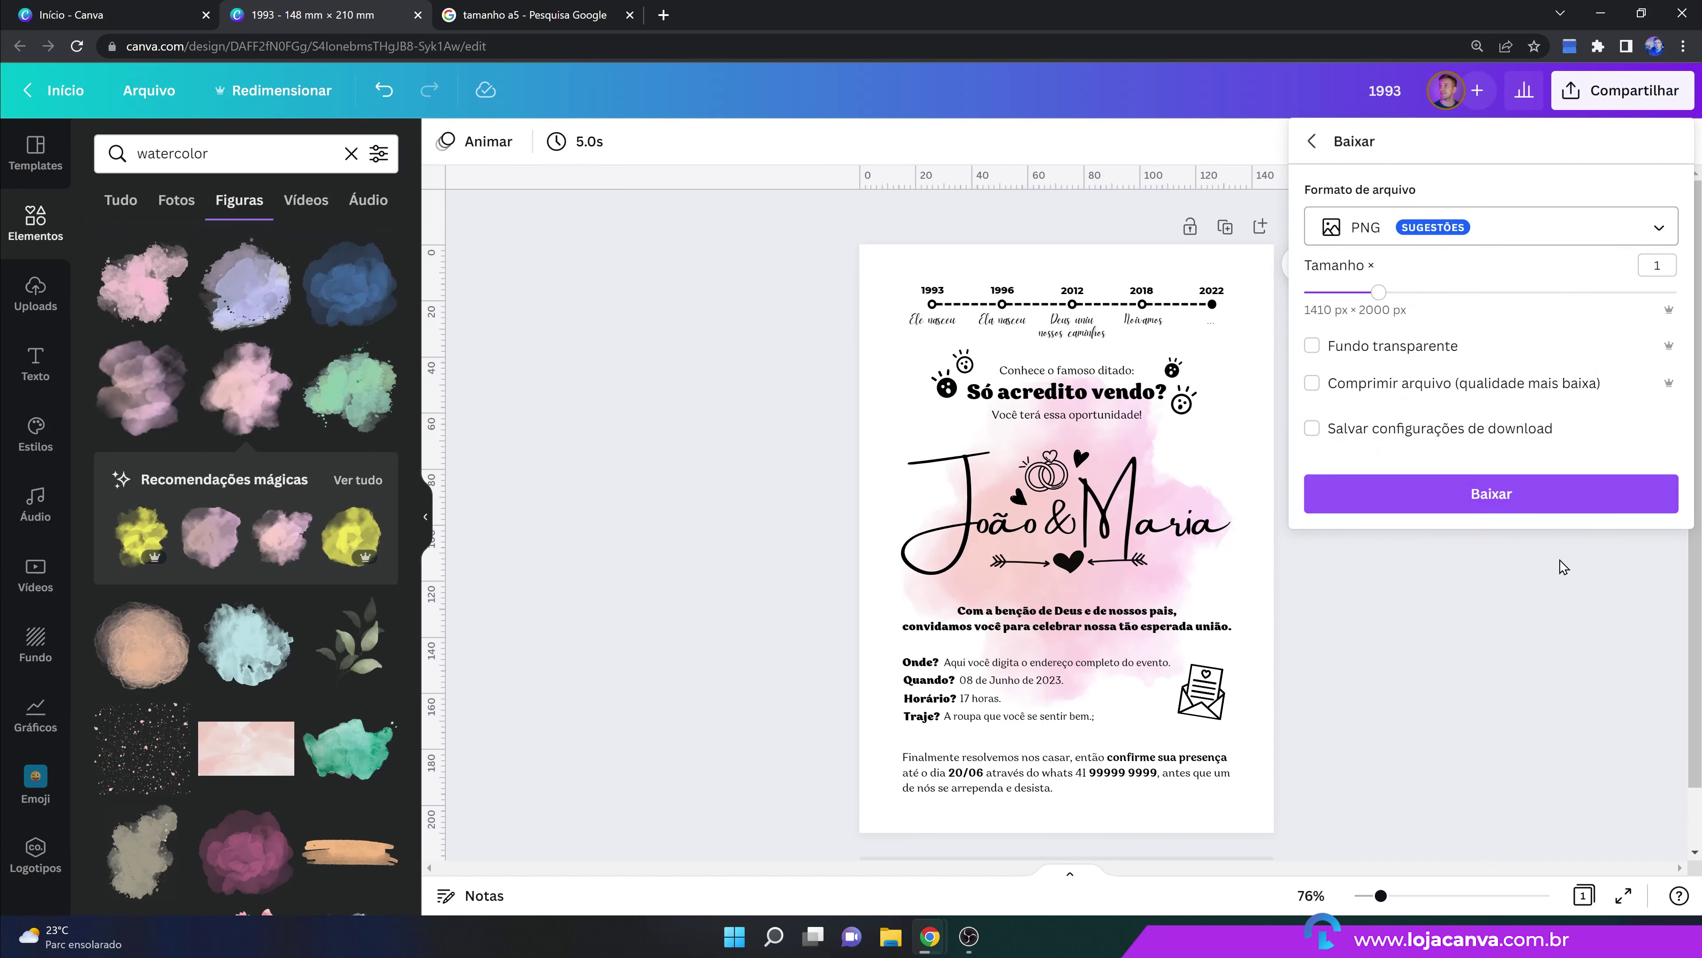